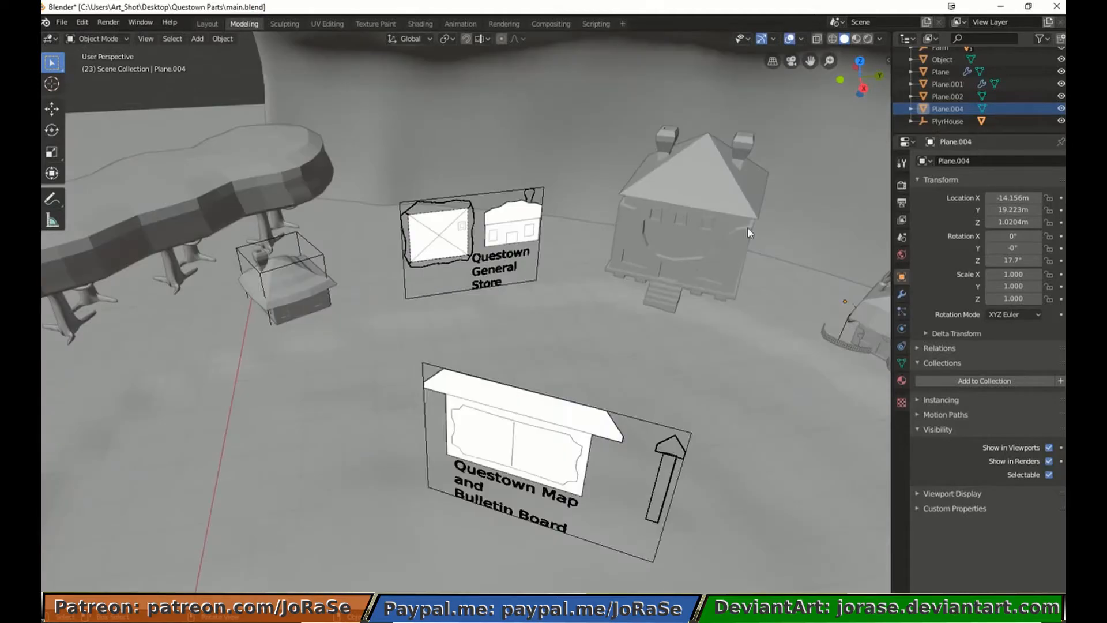
Switch the viewport to wireframe shading to see all scene objects
{"action": "left_click", "coordinate": [911, 109]}
{"action": "left_click", "coordinate": [927, 122]}
{"action": "scroll", "coordinate": [825, 180], "scroll_direction": "down", "scroll_amount": 4}
{"action": "key", "text": "z"}
{"action": "left_click", "coordinate": [675, 288]}
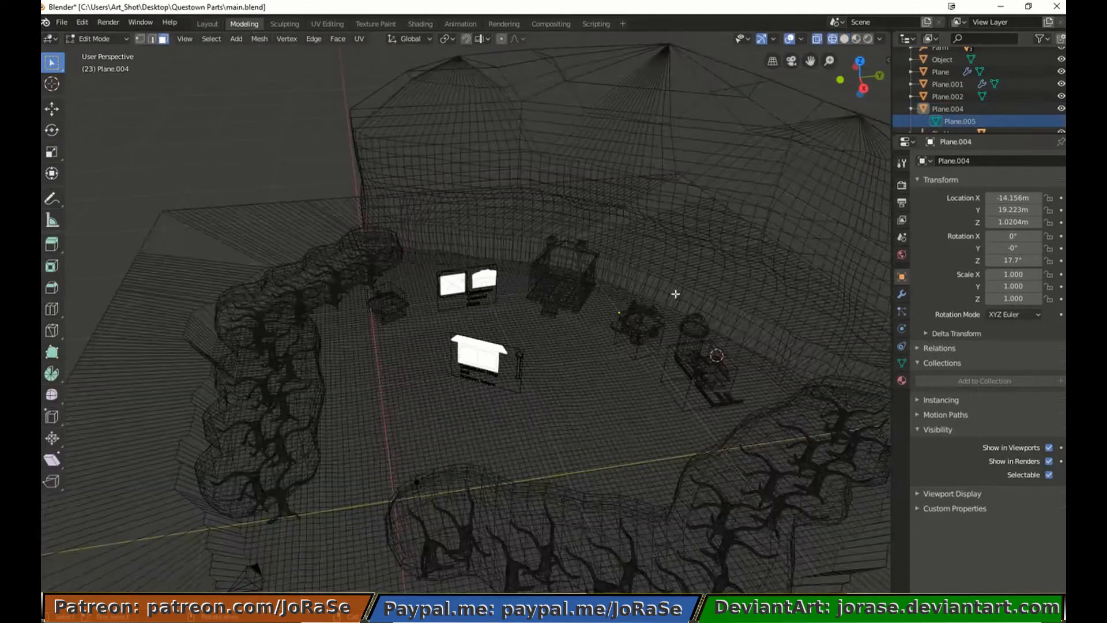
{"action": "middle_click_drag", "start_coordinate": [675, 294], "coordinate": [730, 304]}
Collapse the Plane.004 entry and return to Object Mode
{"action": "left_click", "coordinate": [932, 112]}
{"action": "left_click", "coordinate": [911, 109]}
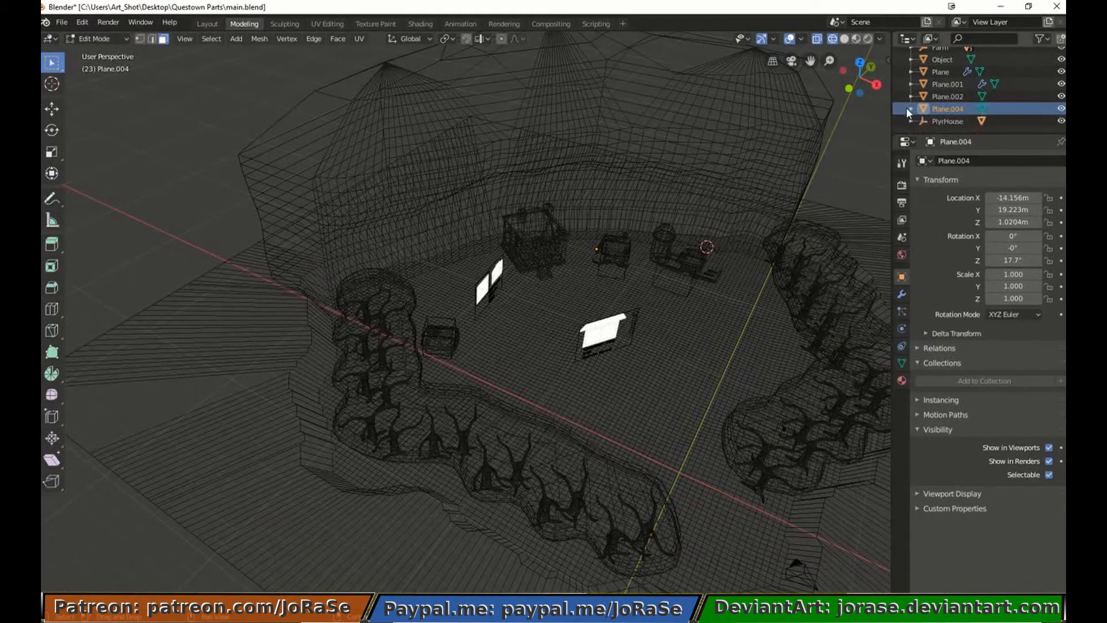
{"action": "left_click", "coordinate": [919, 491]}
{"action": "left_click", "coordinate": [919, 490]}
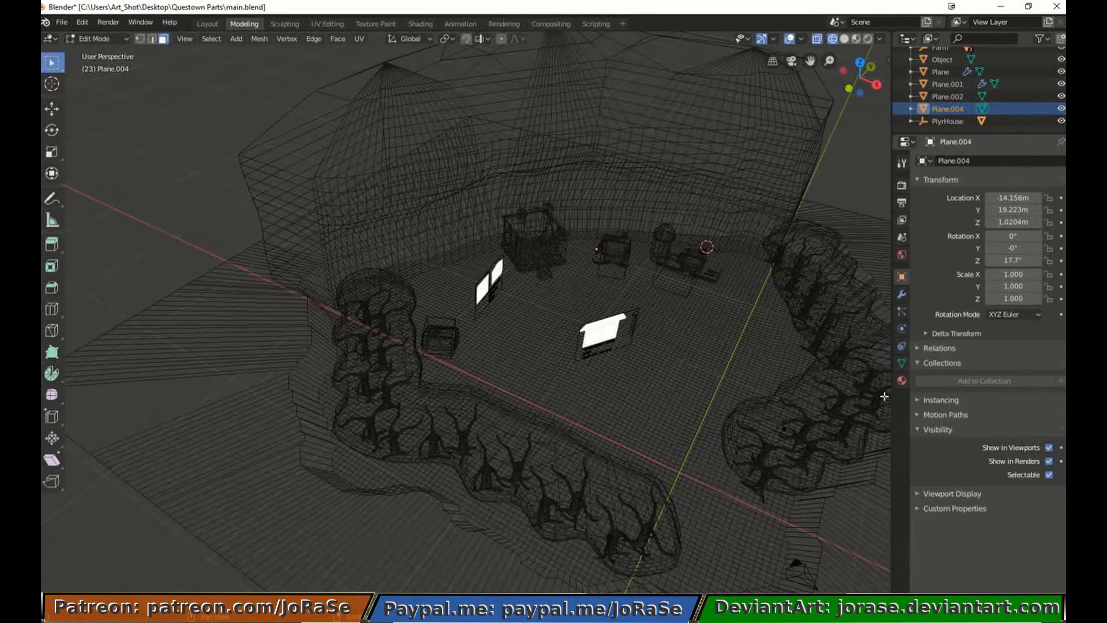
{"action": "right_click", "coordinate": [619, 258]}
{"action": "key", "text": "Escape"}
{"action": "key", "text": "Tab"}
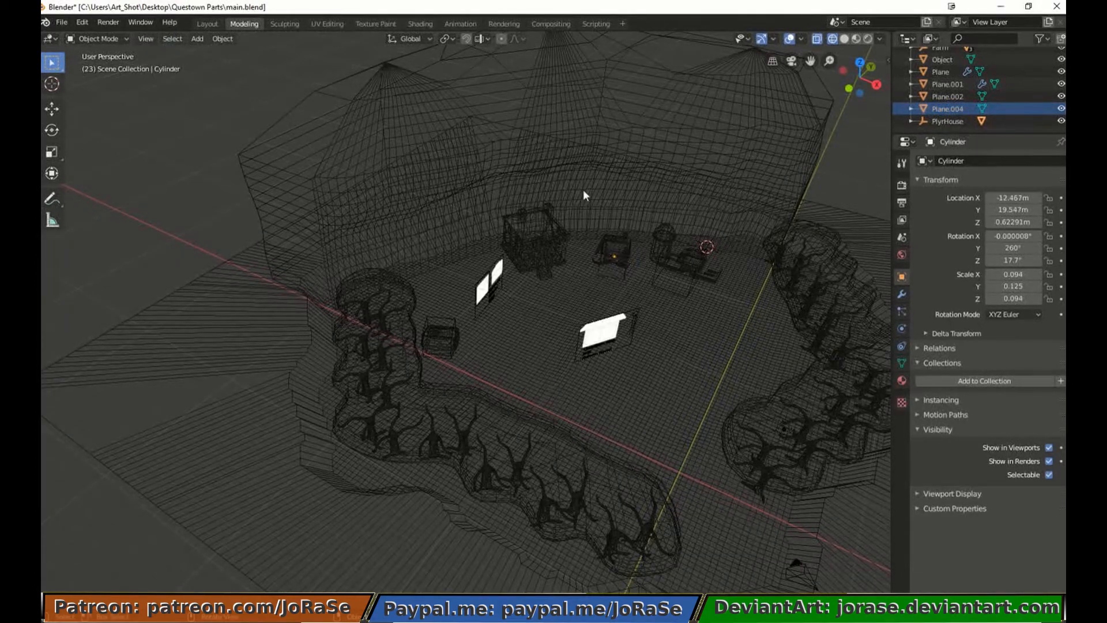
Select all selectable scene objects and hide them, keeping the reference images
{"action": "left_click", "coordinate": [610, 247]}
{"action": "left_click", "coordinate": [603, 261]}
{"action": "left_click", "coordinate": [604, 262]}
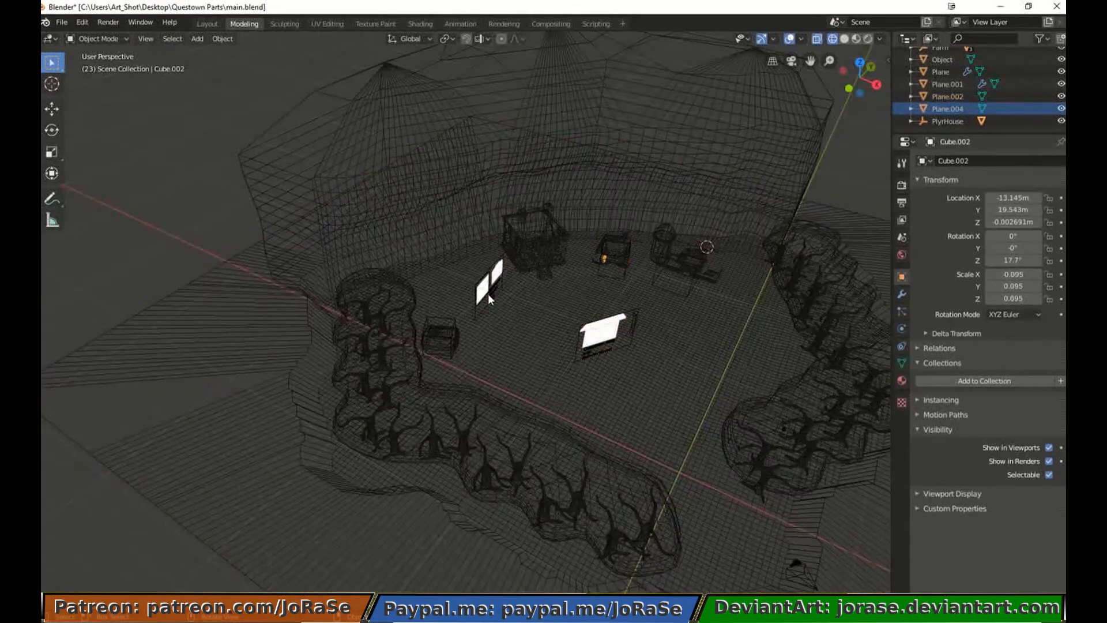
{"action": "left_click", "coordinate": [488, 291]}
{"action": "key", "text": "a"}
{"action": "key", "text": "h"}
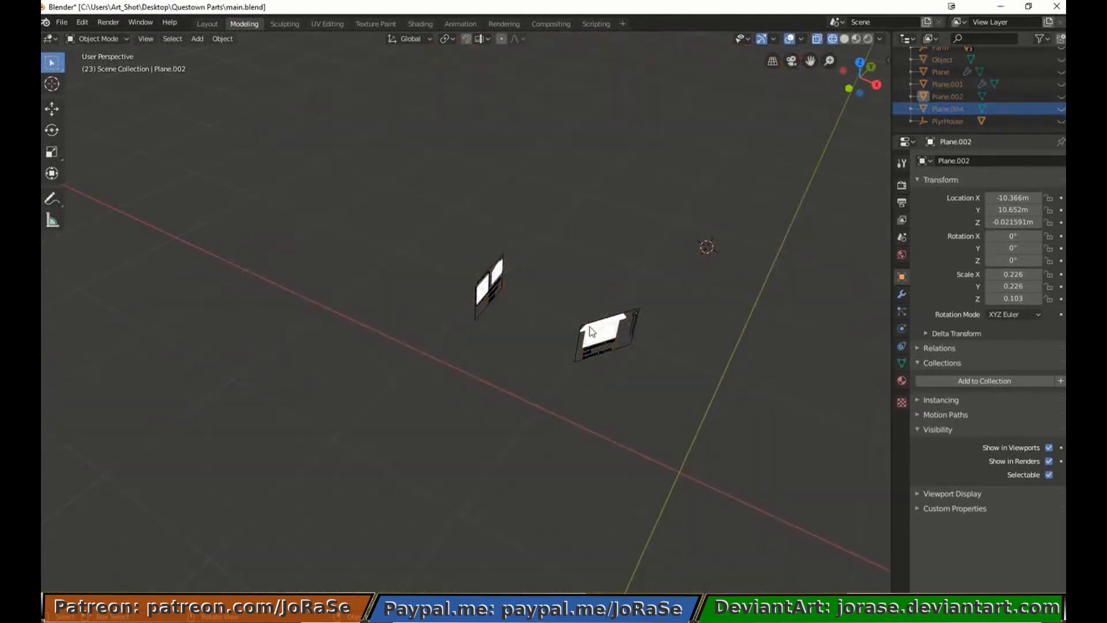
Make the General Store reference image Empty selectable and hide Empty.001
{"action": "scroll", "coordinate": [960, 112], "scroll_direction": "up", "scroll_amount": 2}
{"action": "left_click", "coordinate": [942, 85]}
{"action": "left_click", "coordinate": [953, 73]}
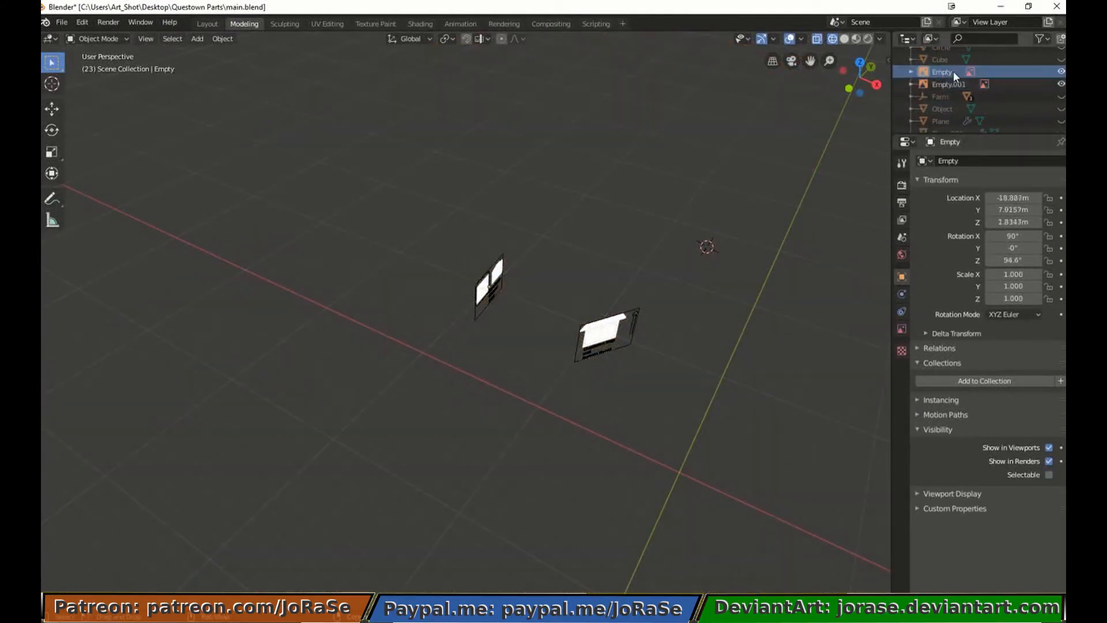
{"action": "left_click", "coordinate": [1049, 474]}
{"action": "left_click", "coordinate": [1060, 85]}
Clear the rotation of the General Store reference image so it lies flat on the ground plane
{"action": "middle_click_drag", "start_coordinate": [669, 316], "coordinate": [592, 300]}
{"action": "scroll", "coordinate": [527, 426], "scroll_direction": "up", "scroll_amount": 5}
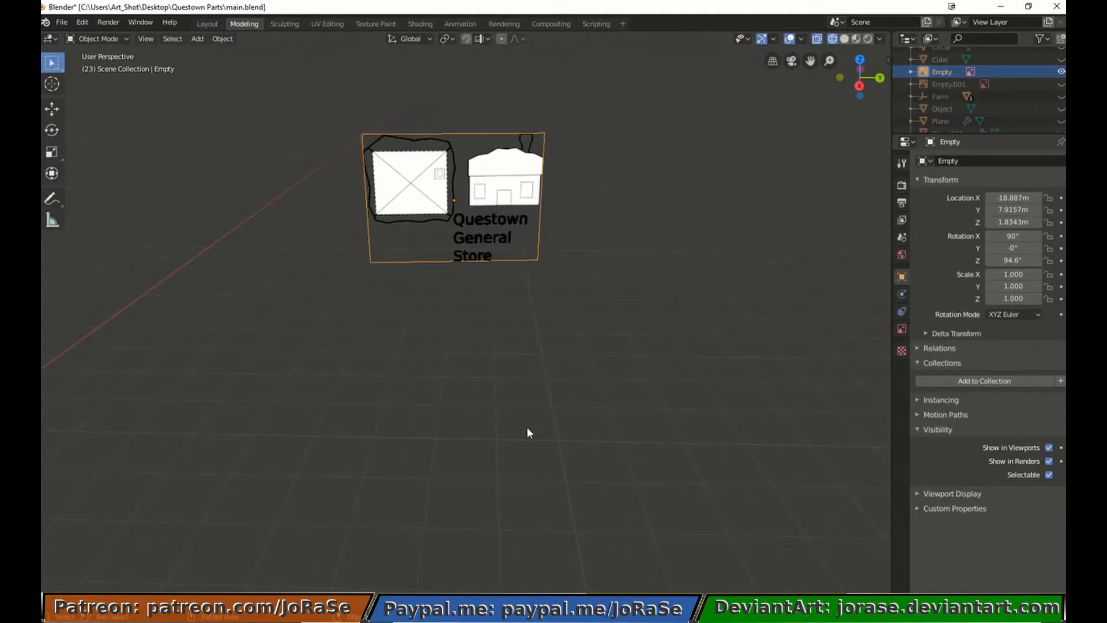
{"action": "key", "text": "alt+r"}
{"action": "key", "text": "KP_7"}
Duplicate the General Store image in place and rotate the copy 90° around X
{"action": "key", "text": "shift+d"}
{"action": "right_click", "coordinate": [527, 427]}
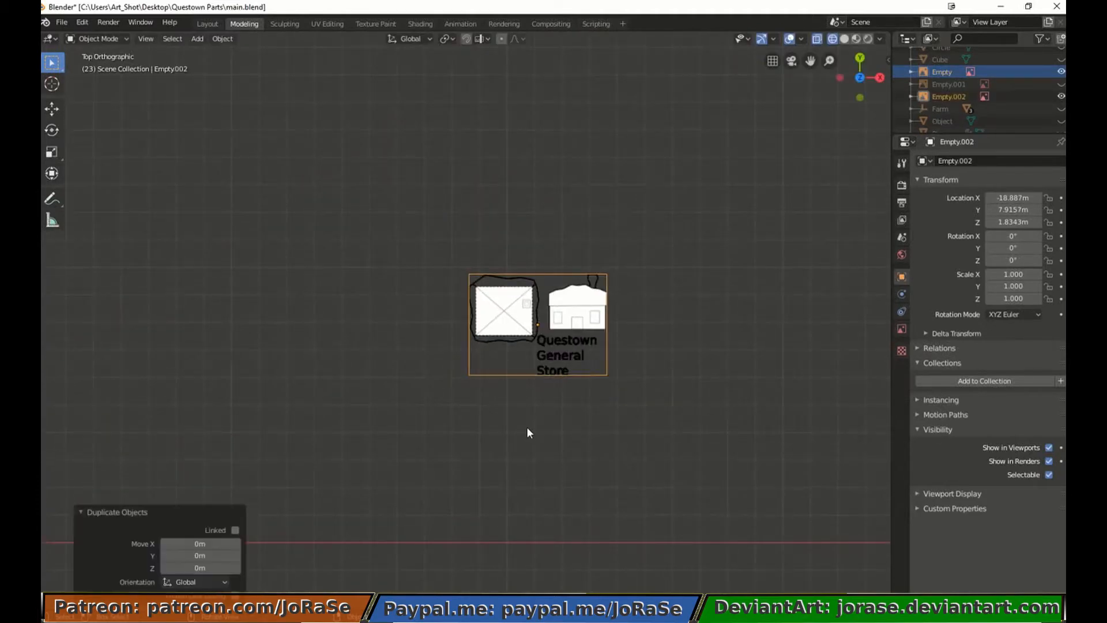
{"action": "type", "text": "rx90"}
{"action": "key", "text": "Return"}
{"action": "key", "text": "KP_1"}
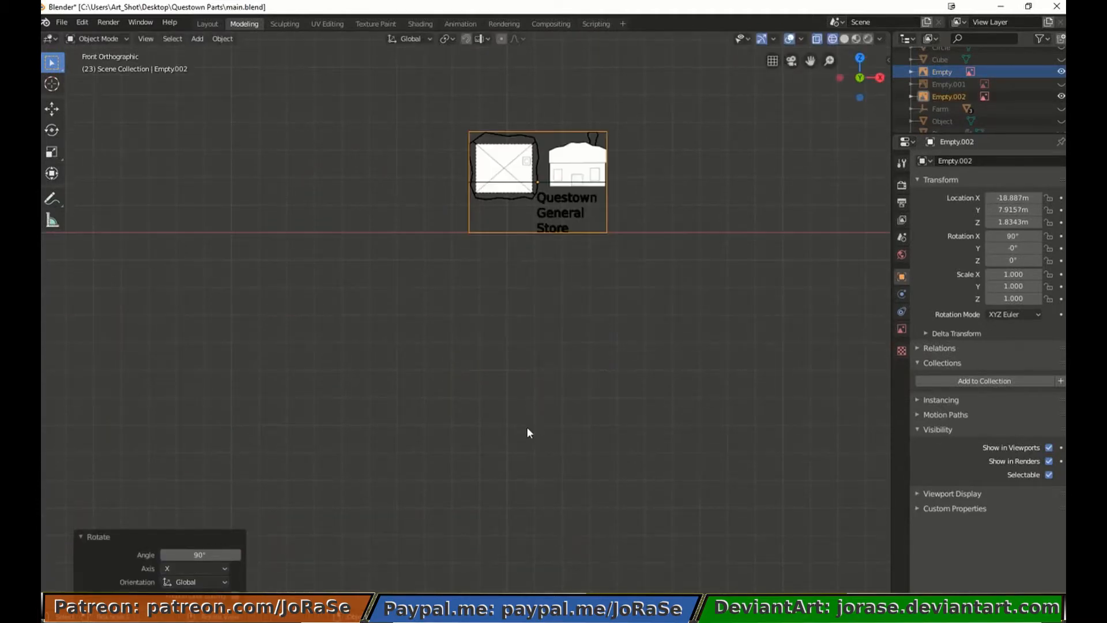
Move the upright image copy about -2.7 m along X so its store front lines up with the flat floor plan
{"action": "scroll", "coordinate": [592, 372], "scroll_direction": "up", "scroll_amount": 4}
{"action": "middle_click_drag", "start_coordinate": [565, 254], "coordinate": [508, 524], "text": "shift"}
{"action": "key", "text": "g"}
{"action": "key", "text": "x"}
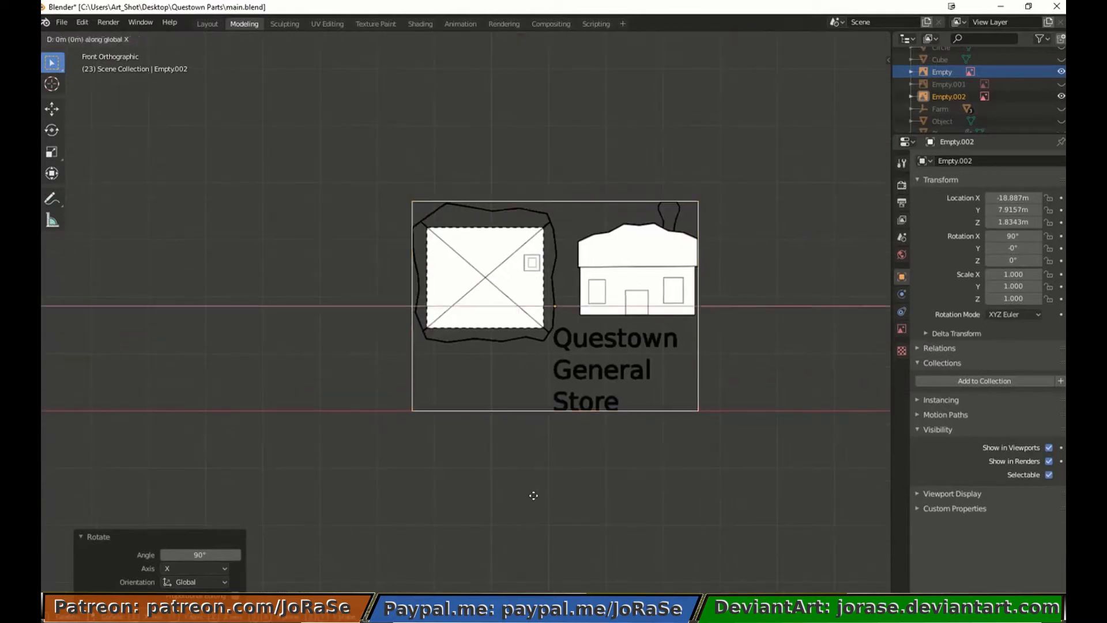
{"action": "left_click", "coordinate": [472, 476]}
{"action": "middle_click_drag", "start_coordinate": [473, 476], "coordinate": [480, 526]}
{"action": "key", "text": "g"}
{"action": "key", "text": "x"}
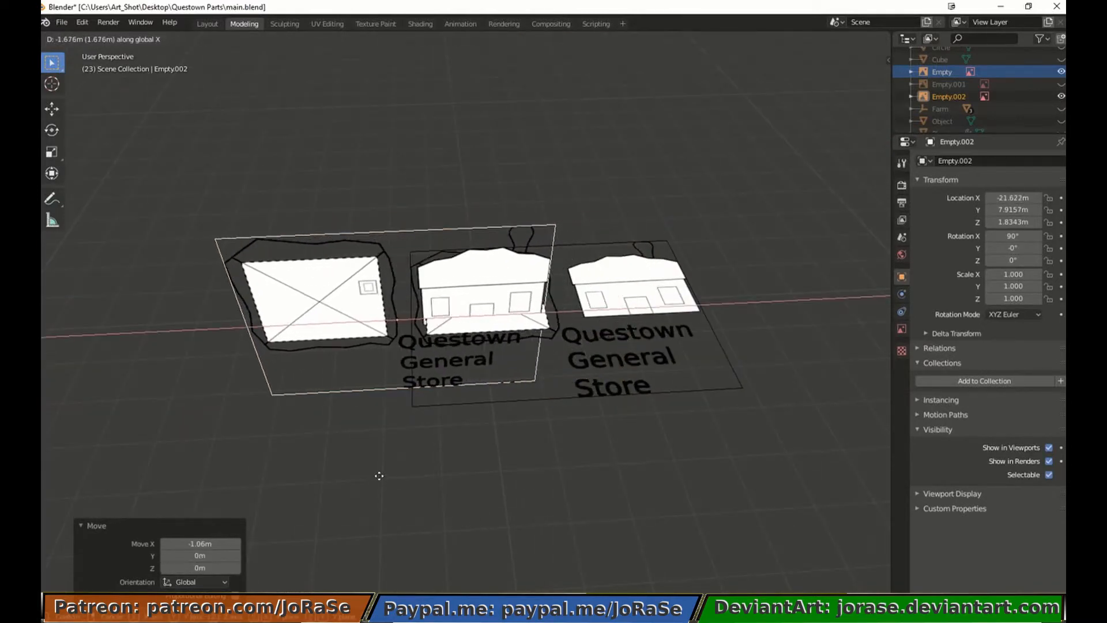
{"action": "left_click", "coordinate": [388, 474]}
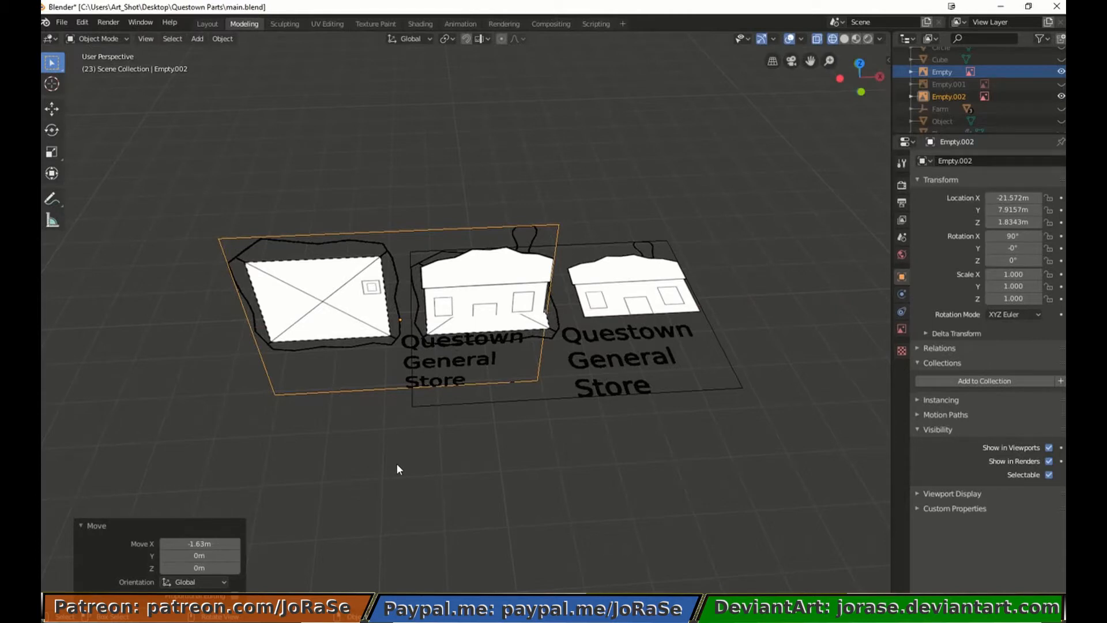
Move the upright image copy about 0.5 m along Y to the middle of the flat floor plan
{"action": "middle_click_drag", "start_coordinate": [397, 466], "coordinate": [565, 452]}
{"action": "key", "text": "g"}
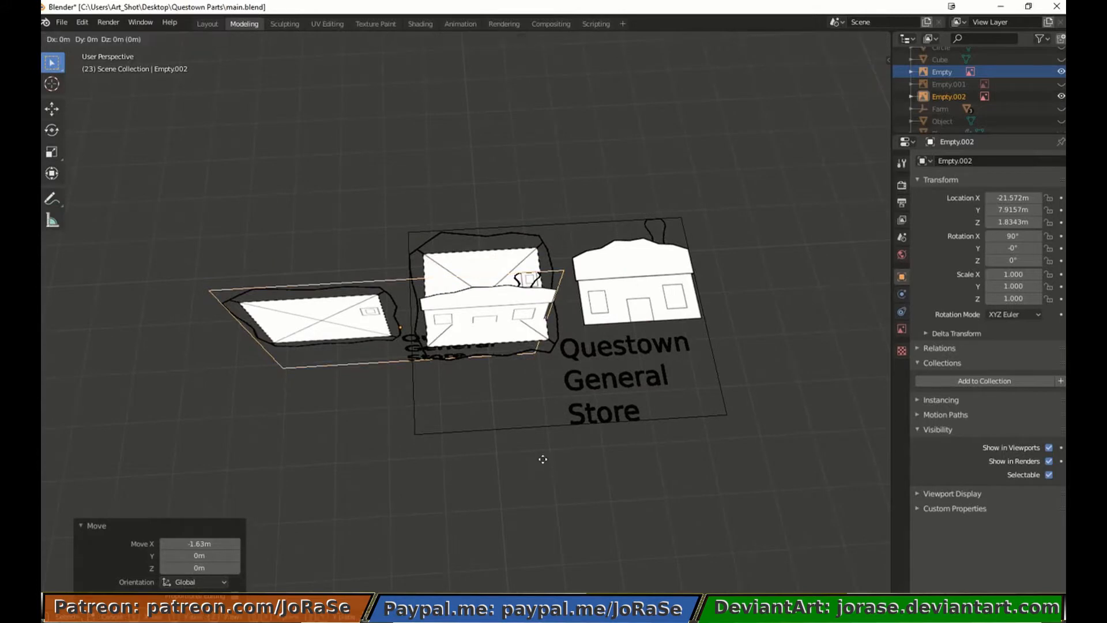
{"action": "key", "text": "y"}
{"action": "left_click", "coordinate": [546, 416]}
{"action": "middle_click_drag", "start_coordinate": [546, 415], "coordinate": [529, 470]}
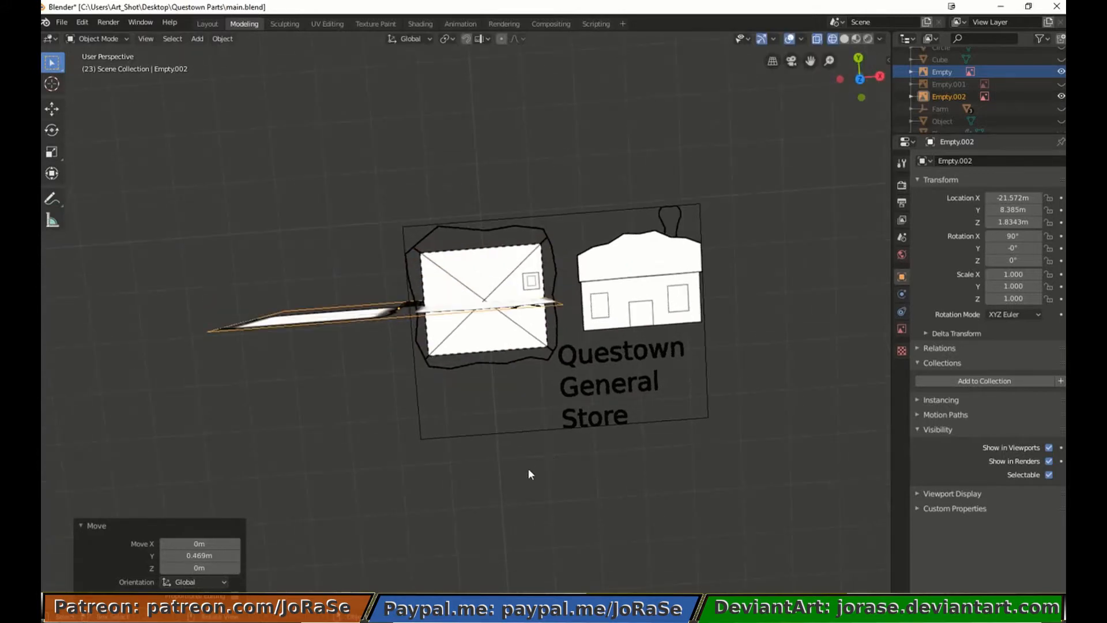
{"action": "key", "text": "g"}
{"action": "key", "text": "y"}
{"action": "left_click", "coordinate": [535, 438]}
{"action": "key", "text": "KP_7"}
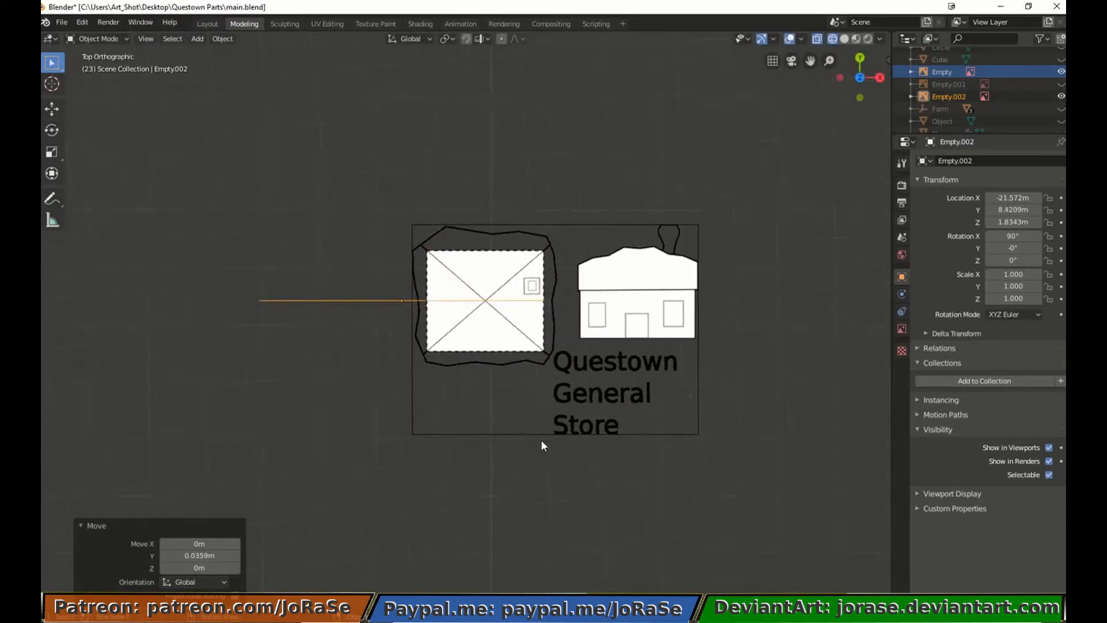
{"action": "middle_click_drag", "start_coordinate": [541, 440], "coordinate": [551, 381]}
{"action": "key", "text": "KP_3"}
{"action": "key", "text": "KP_1"}
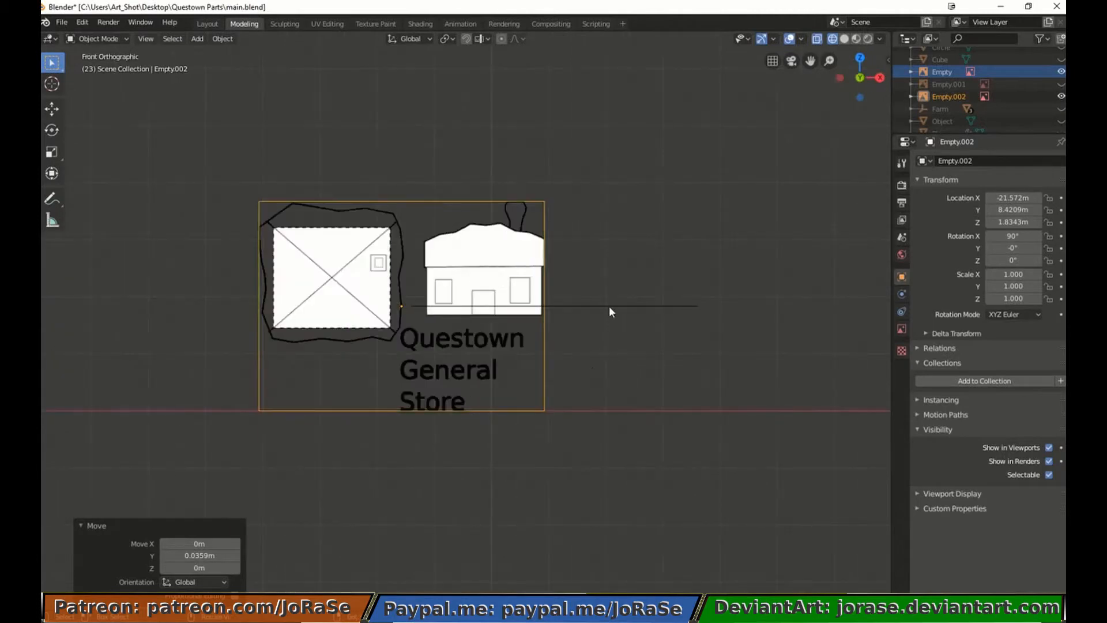
Make both General Store reference images, Empty and Empty.002, unselectable
{"action": "left_click", "coordinate": [610, 309], "text": "shift"}
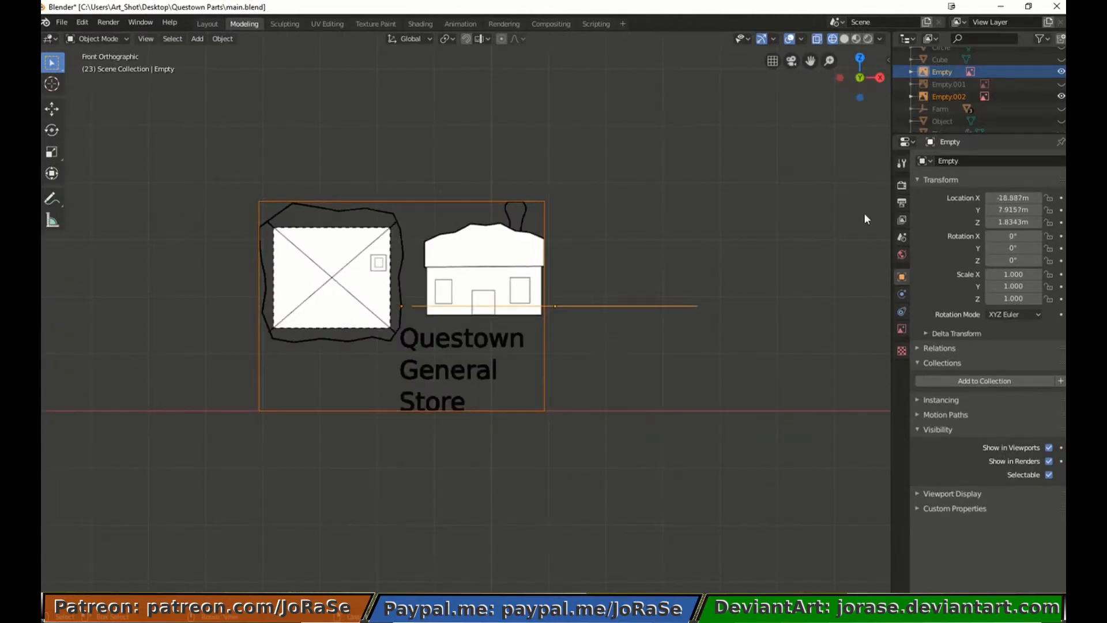
{"action": "left_click", "coordinate": [1049, 475]}
{"action": "left_click", "coordinate": [936, 84]}
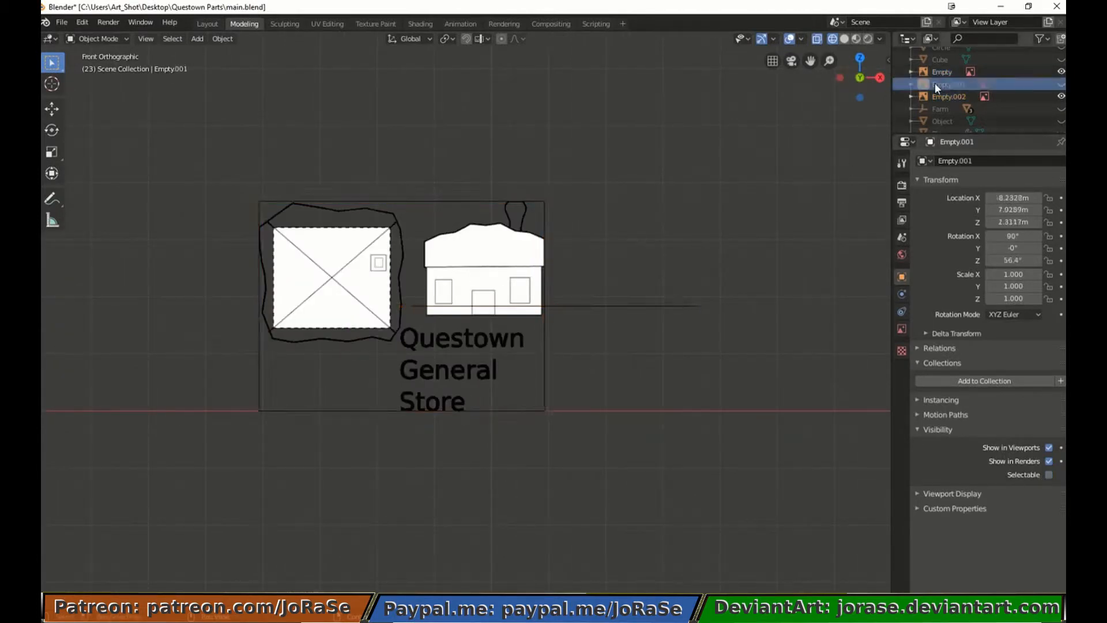
{"action": "left_click", "coordinate": [946, 96]}
{"action": "left_click", "coordinate": [1049, 475]}
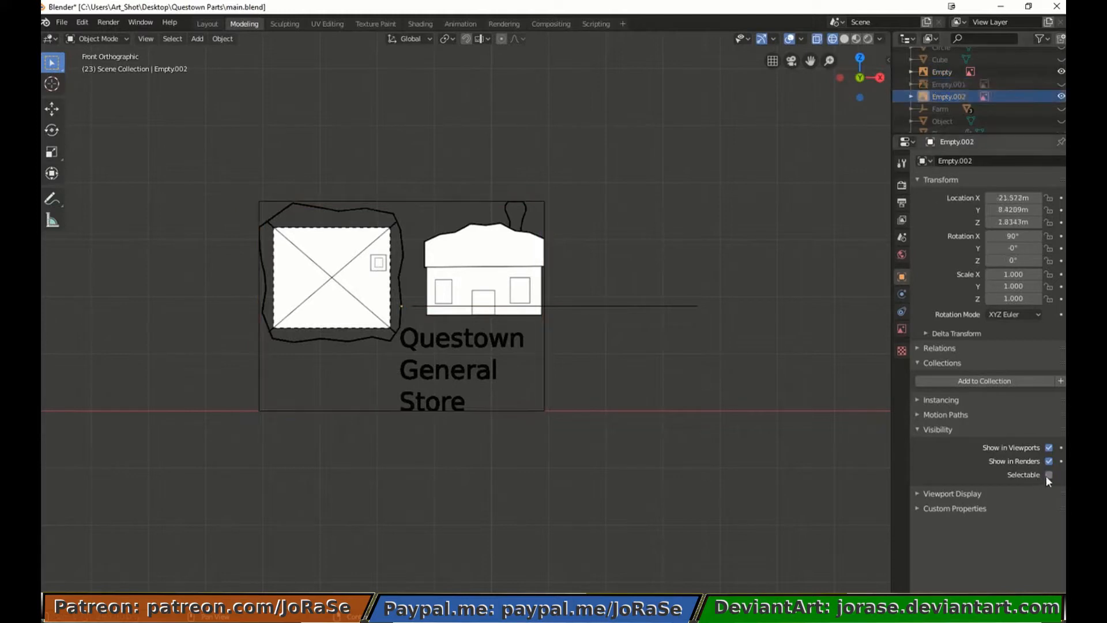
Add a cube and move it about -15 m in X and -0.35 m in Z onto the store front drawing
{"action": "left_click", "coordinate": [196, 39]}
{"action": "mouse_move", "coordinate": [210, 52]}
{"action": "left_click", "coordinate": [314, 64]}
{"action": "scroll", "coordinate": [736, 289], "scroll_direction": "down", "scroll_amount": 5}
{"action": "key", "text": "g"}
{"action": "left_click", "coordinate": [397, 298]}
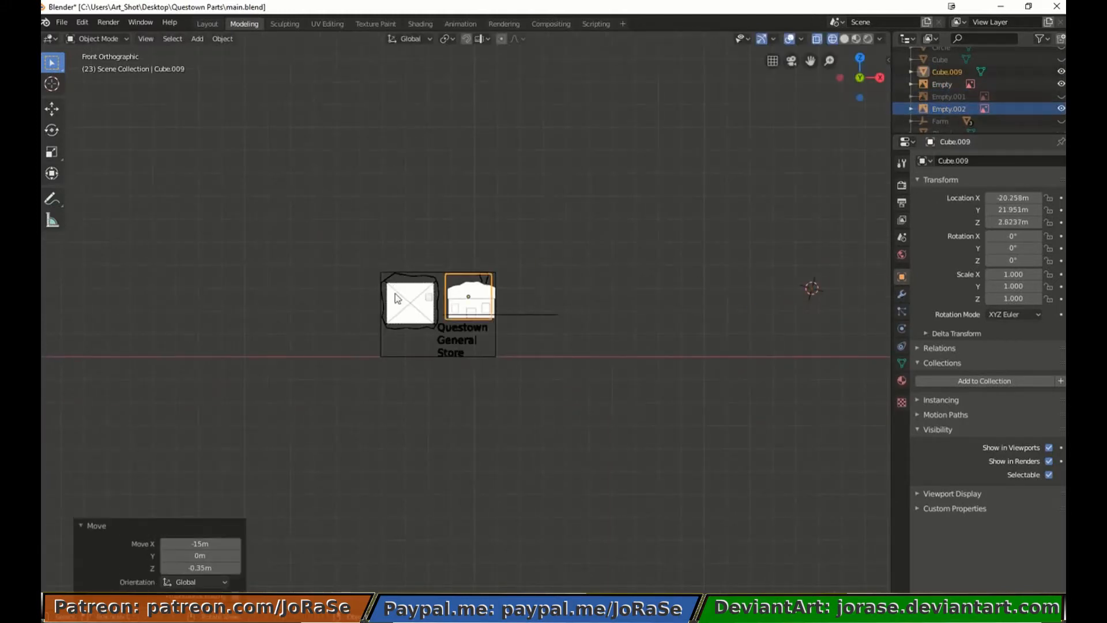
Replace the cube's geometry with a single vertex placed at the upper-left corner of the store front's wall
{"action": "scroll", "coordinate": [596, 248], "scroll_direction": "up", "scroll_amount": 4}
{"action": "key", "text": "Tab"}
{"action": "scroll", "coordinate": [680, 109], "scroll_direction": "up", "scroll_amount": 5}
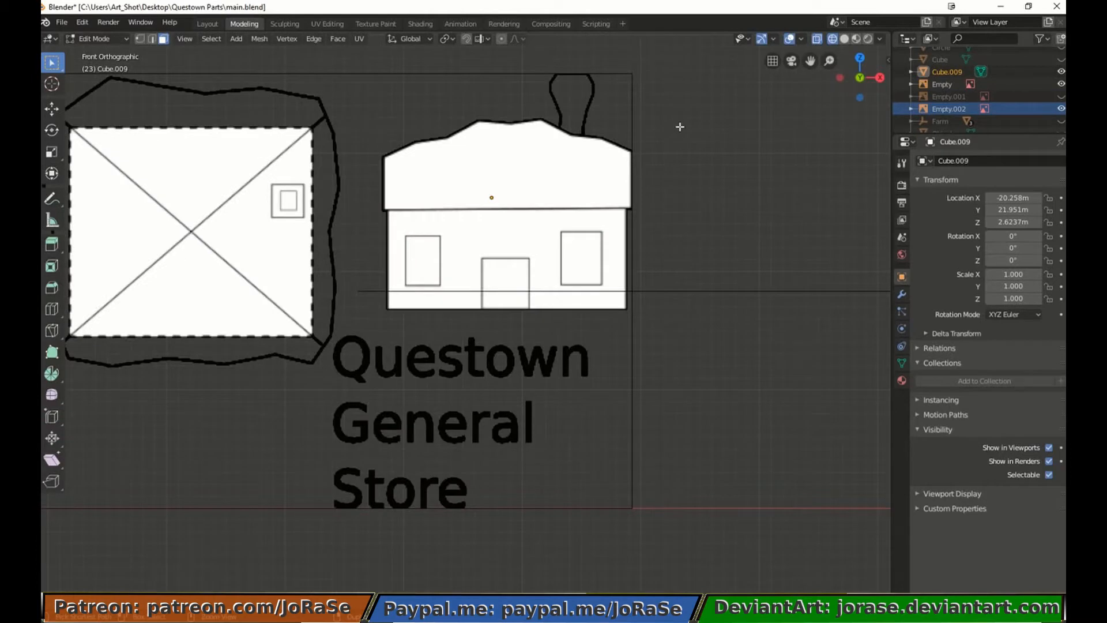
{"action": "left_click", "coordinate": [140, 39]}
{"action": "key", "text": "x"}
{"action": "left_click", "coordinate": [697, 143]}
{"action": "key", "text": "g"}
{"action": "left_click", "coordinate": [407, 208]}
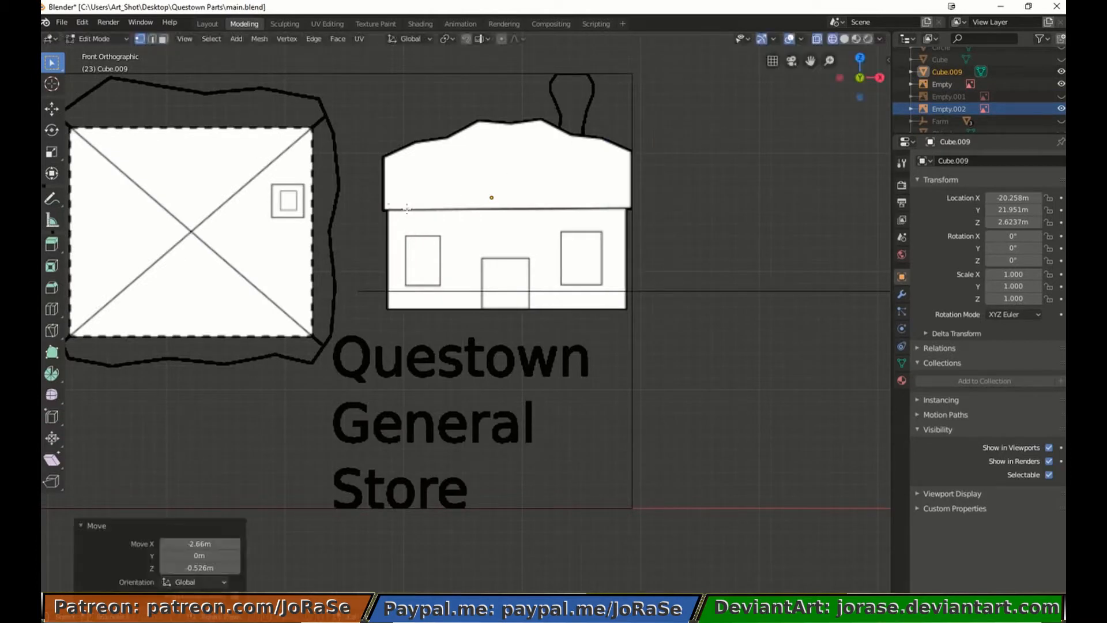
Extrude the wall's corner vertex straight down to the lower-left corner of the store front
{"action": "key", "text": "e"}
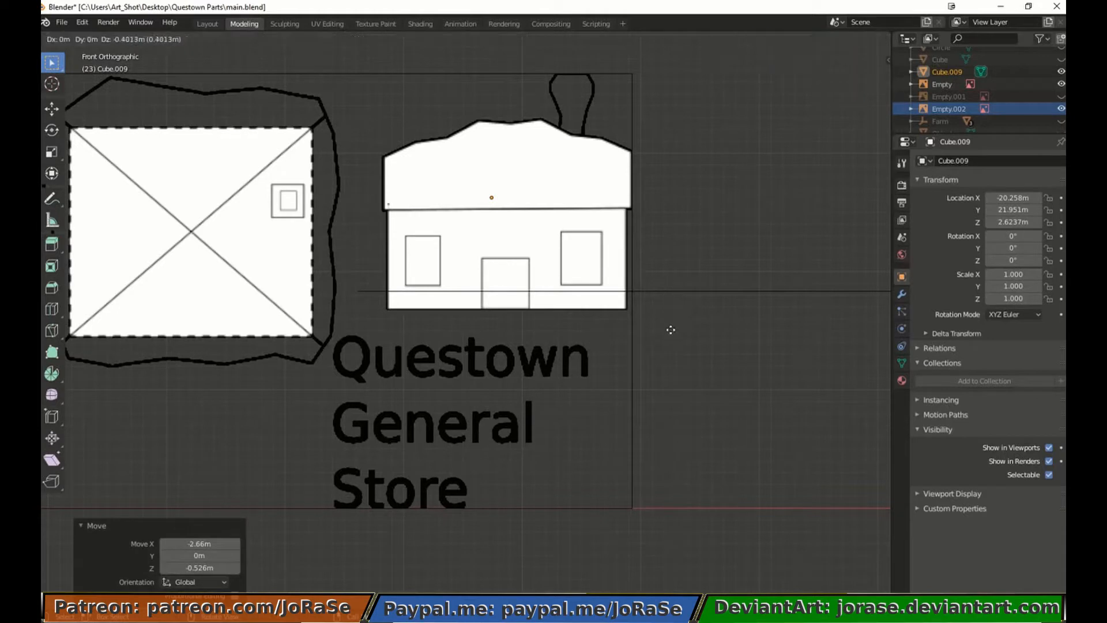
{"action": "left_click", "coordinate": [671, 388]}
{"action": "left_click", "coordinate": [671, 387]}
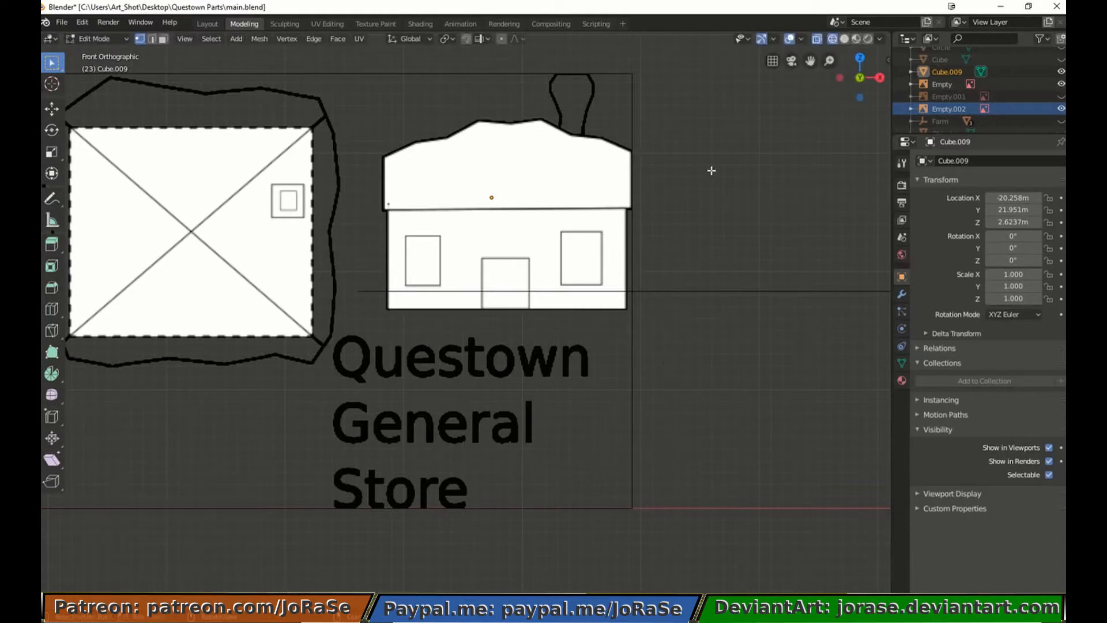
Place another vertex at the left window's upper-left corner and extend it down to the window's lower-left corner
{"action": "key", "text": "g"}
{"action": "left_click", "coordinate": [752, 210]}
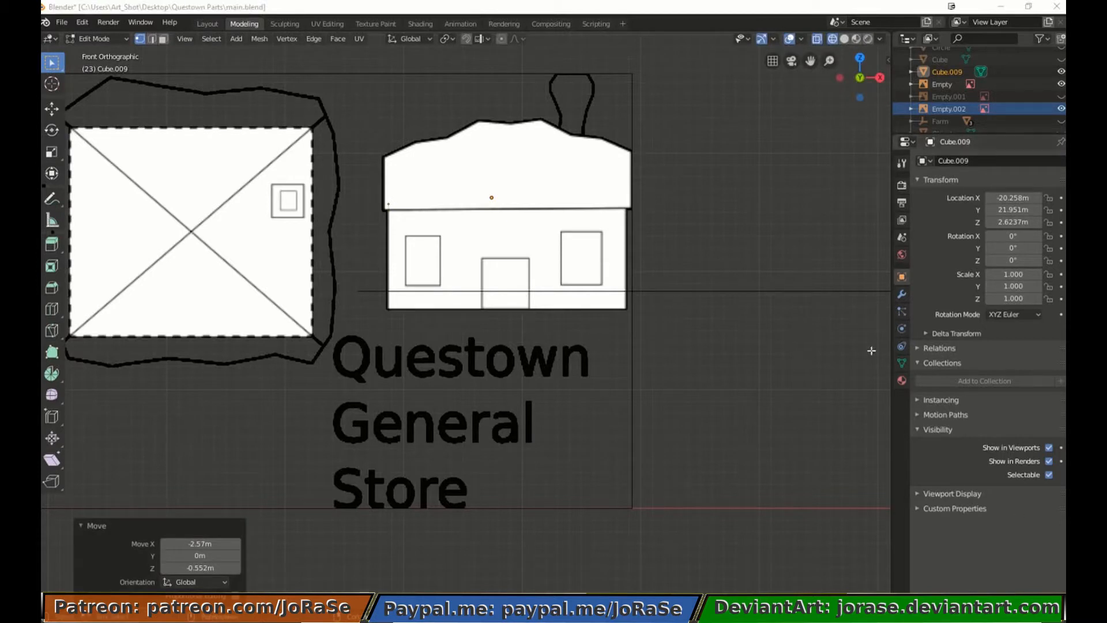
{"action": "left_click", "coordinate": [957, 464]}
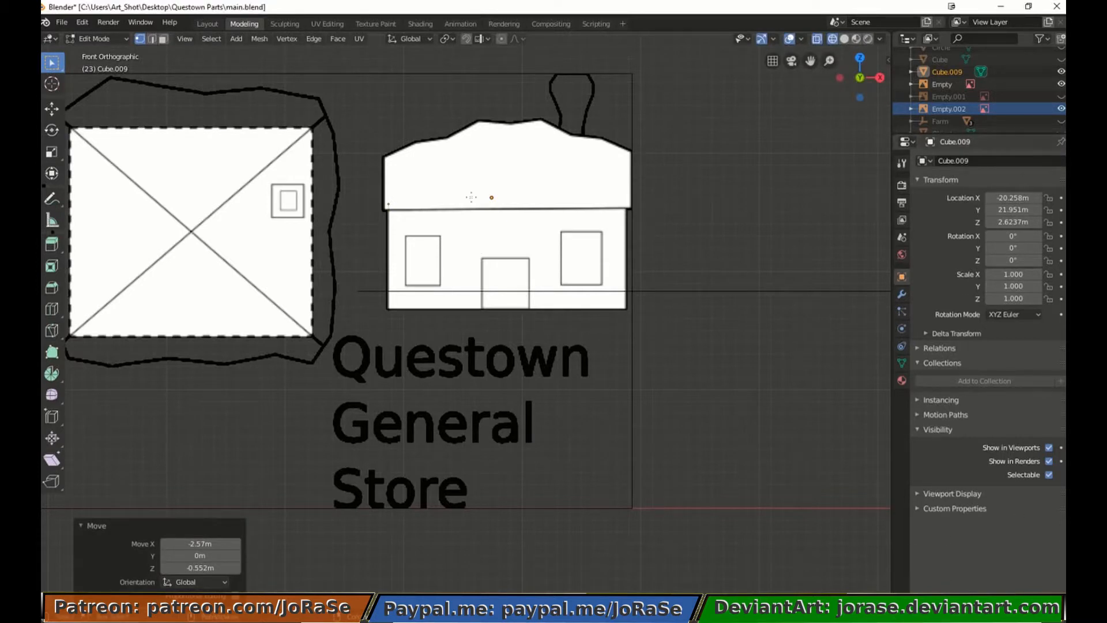
{"action": "key", "text": "g"}
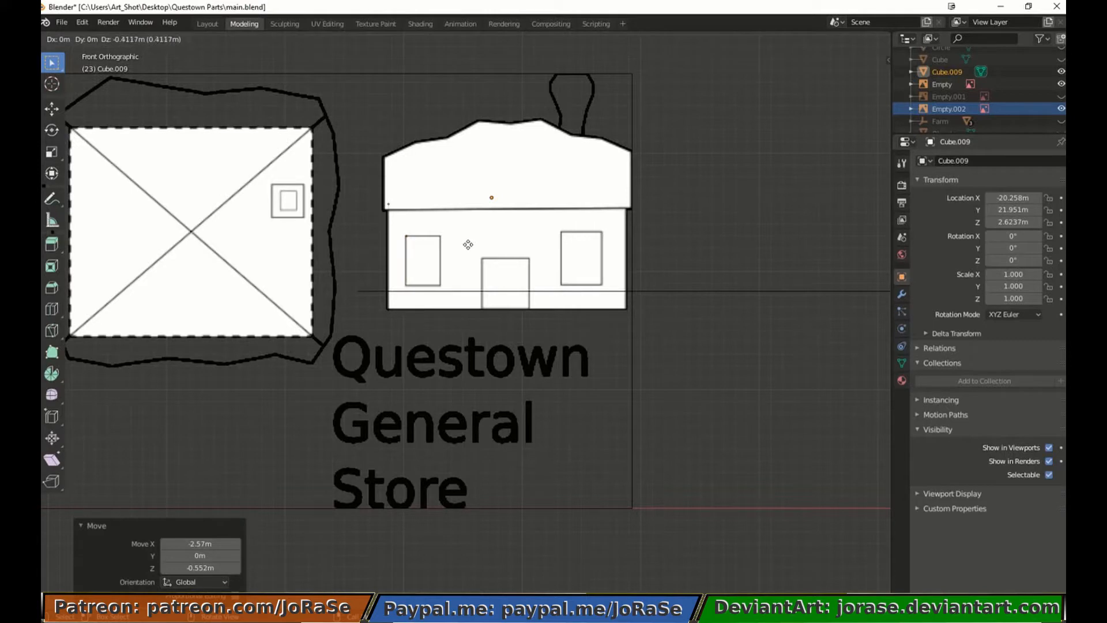
{"action": "left_click", "coordinate": [468, 245]}
Extrude the lower-left wall and window vertices about 0.29 m along X and align them with an X scale of 0
{"action": "key", "text": "alt+a"}
{"action": "key", "text": "b"}
{"action": "left_click_drag", "start_coordinate": [367, 280], "coordinate": [433, 338]}
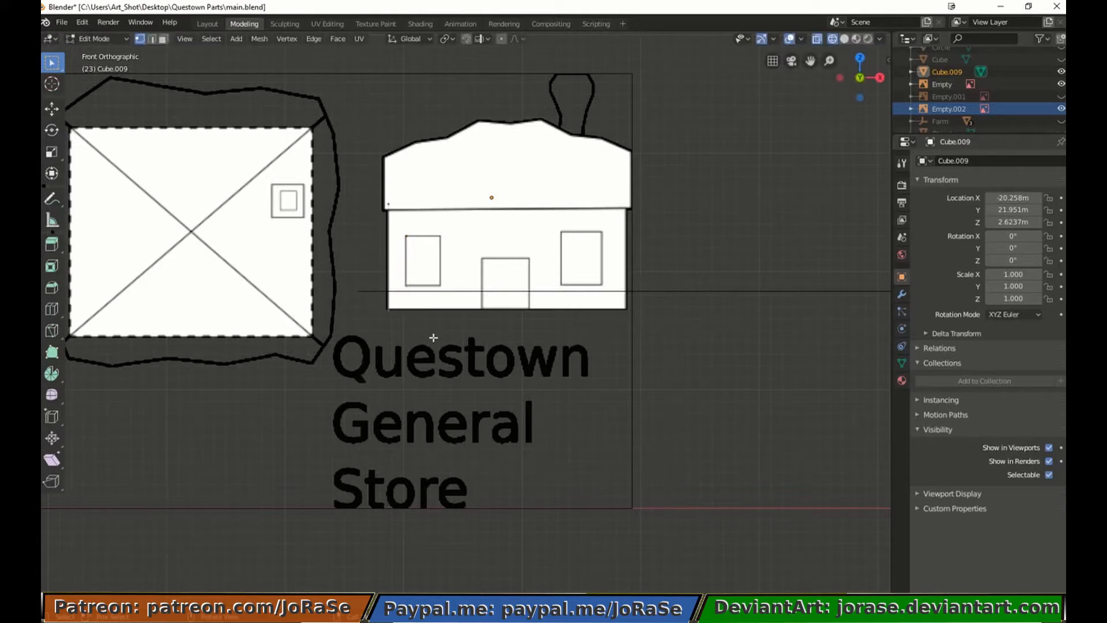
{"action": "key", "text": "e"}
{"action": "left_click", "coordinate": [467, 338]}
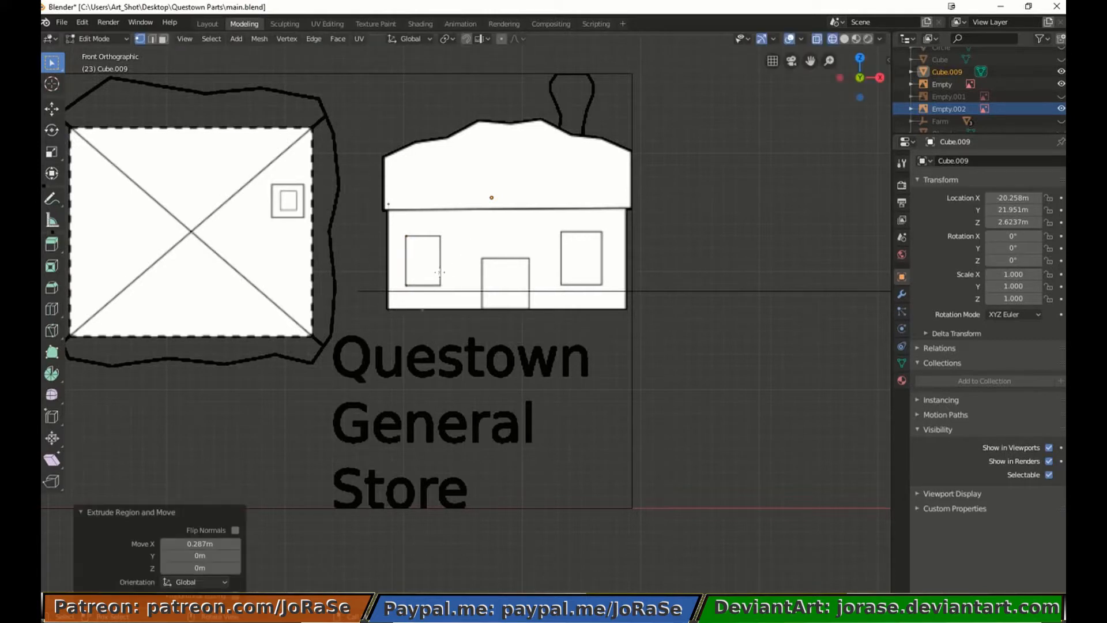
{"action": "key", "text": "s"}
{"action": "key", "text": "x"}
{"action": "key", "text": "0"}
{"action": "key", "text": "Return"}
Move the aligned lower vertices right along the wall's base and extrude the door's left edge up to its top corner
{"action": "key", "text": "g"}
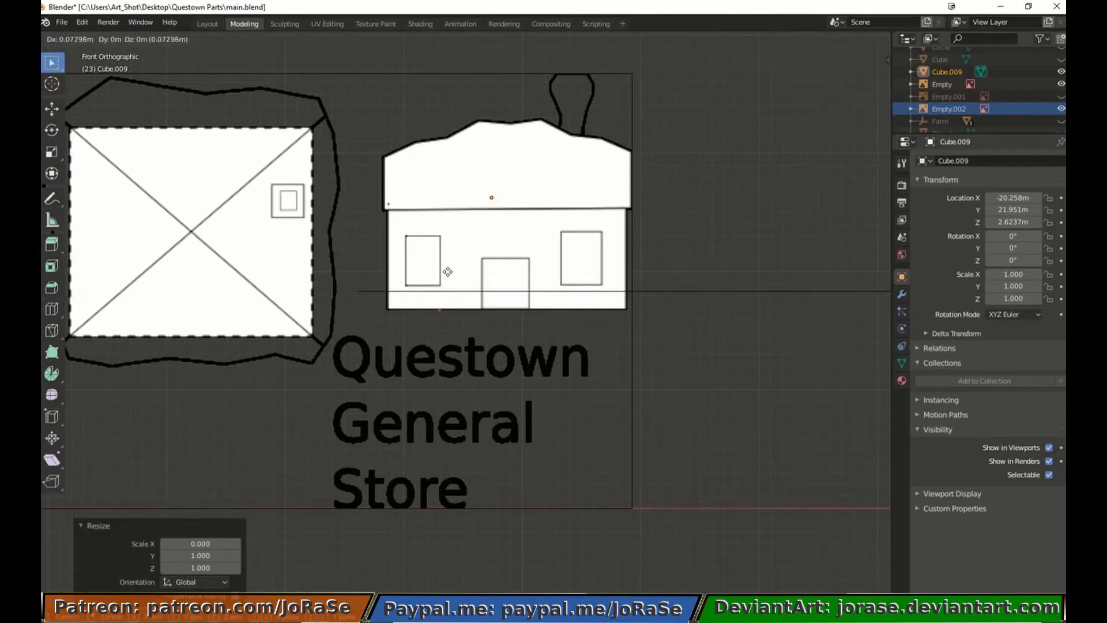
{"action": "left_click", "coordinate": [507, 291]}
{"action": "key", "text": "e"}
{"action": "left_click", "coordinate": [508, 241]}
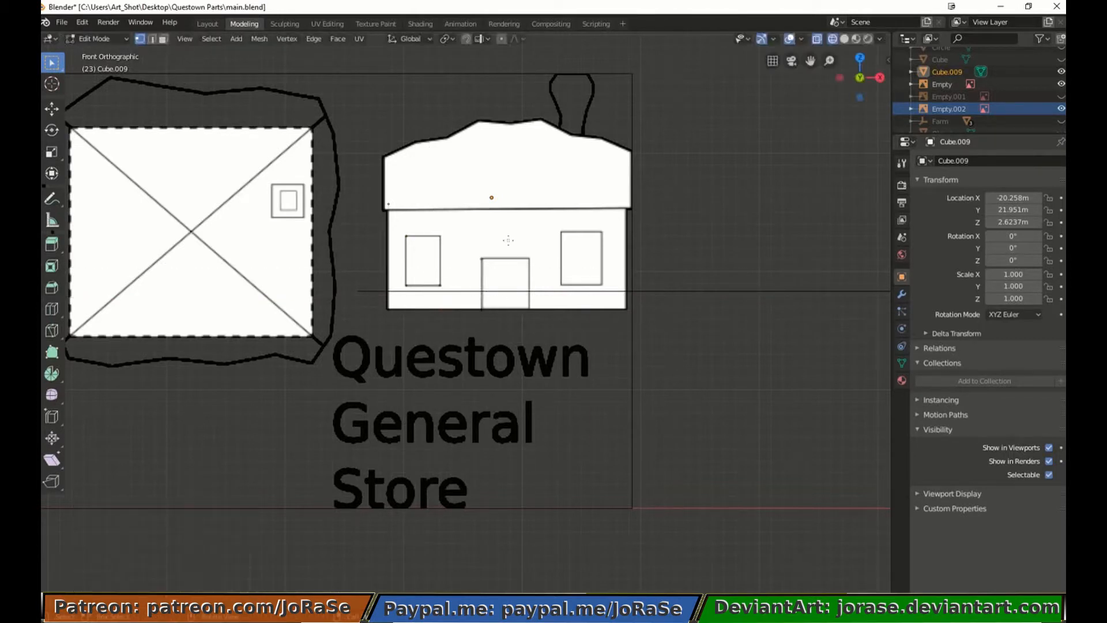
Extrude the upper-left wall and window vertices about 0.21 m along X and align them with an X scale of 0
{"action": "key", "text": "e"}
{"action": "left_click", "coordinate": [571, 232]}
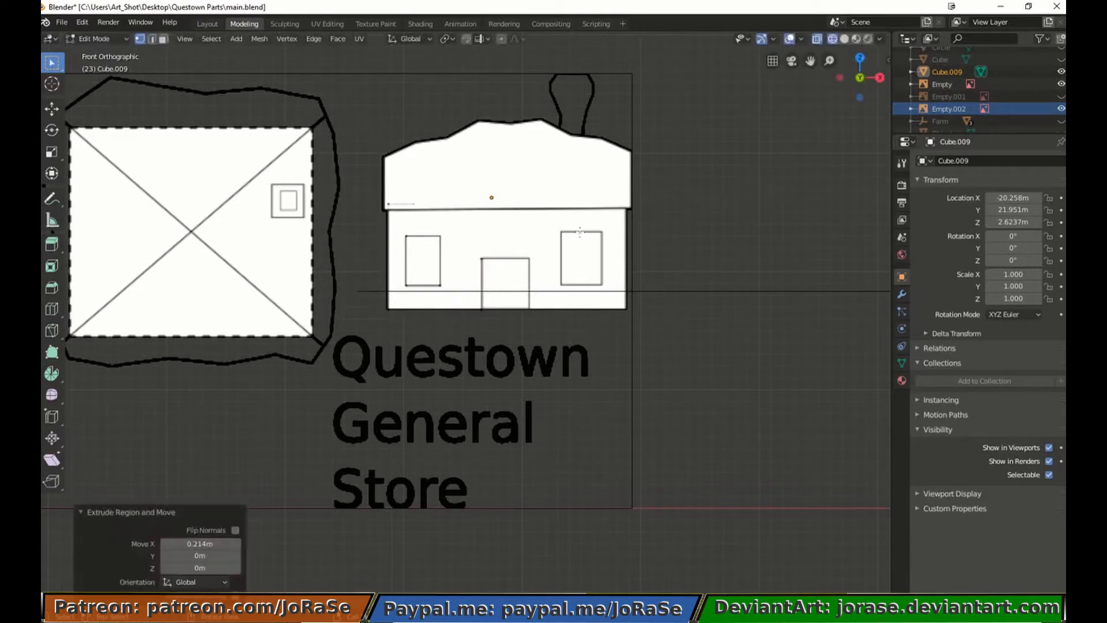
{"action": "key", "text": "s"}
{"action": "key", "text": "x"}
{"action": "key", "text": "0"}
{"action": "key", "text": "Return"}
Move the aligned upper vertices along X across the wall's top until the end vertex sits above the door's left edge
{"action": "key", "text": "g"}
{"action": "key", "text": "x"}
{"action": "left_click", "coordinate": [597, 233]}
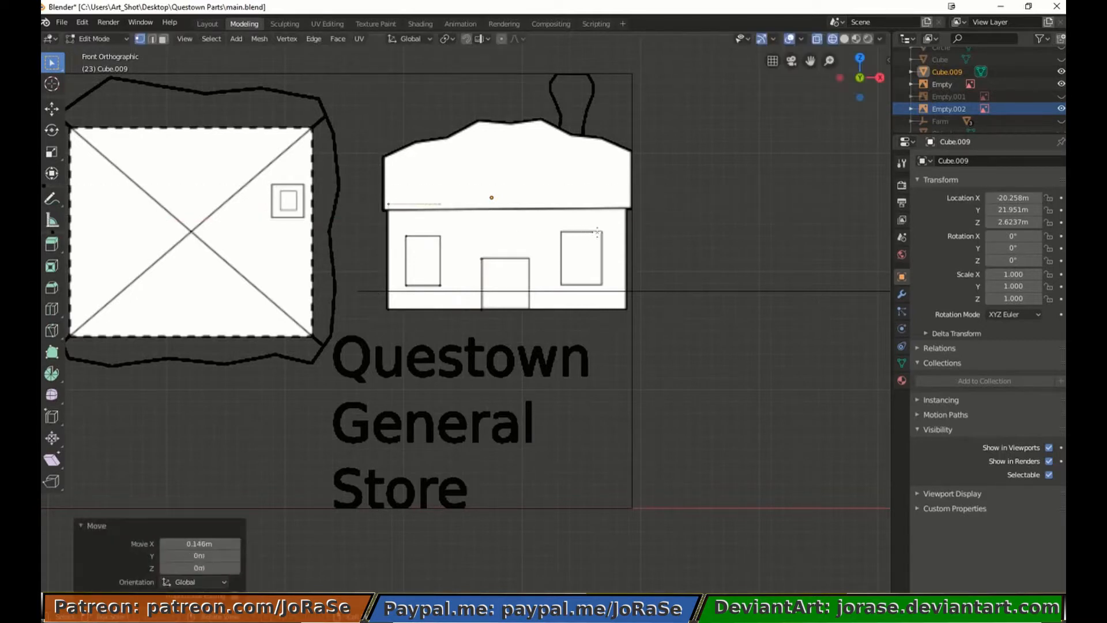
{"action": "key", "text": "g"}
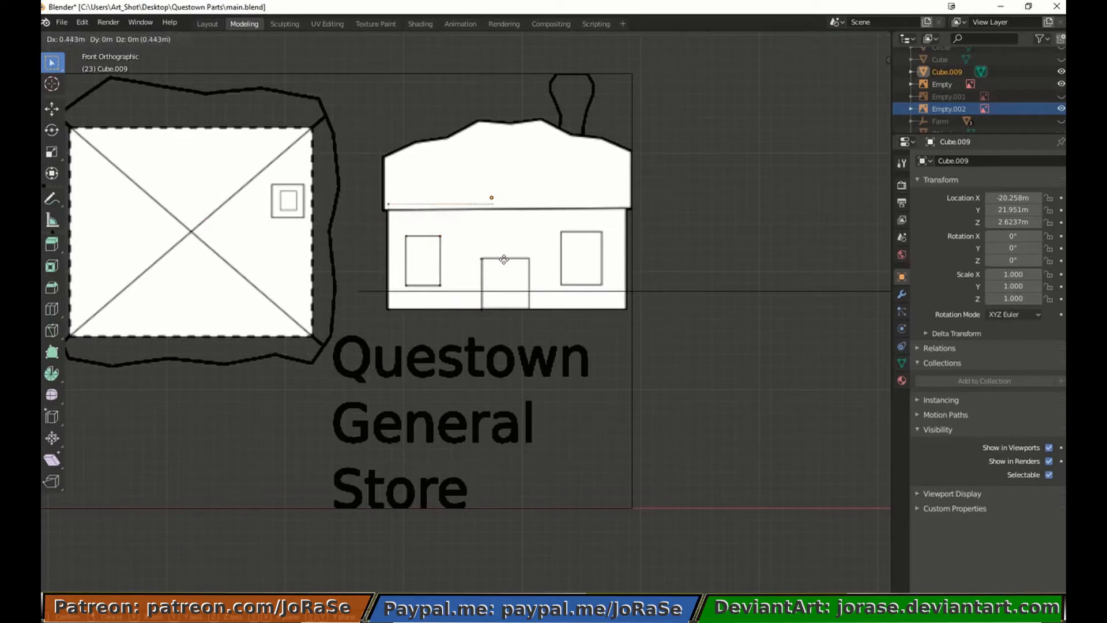
{"action": "left_click", "coordinate": [491, 260]}
Align the wall's top vertex with the door's left edge using an X scale of 0 and adjust them along X
{"action": "key", "text": "s"}
{"action": "key", "text": "x"}
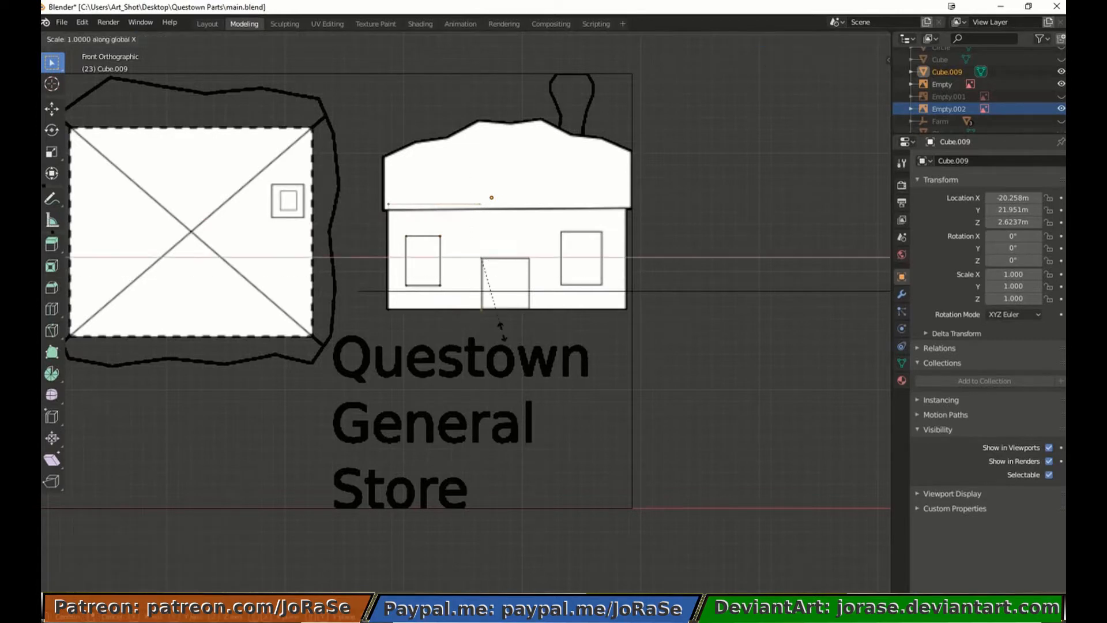
{"action": "key", "text": "0"}
{"action": "key", "text": "Return"}
{"action": "key", "text": "g"}
{"action": "key", "text": "x"}
{"action": "left_click", "coordinate": [504, 332]}
{"action": "left_click", "coordinate": [504, 332]}
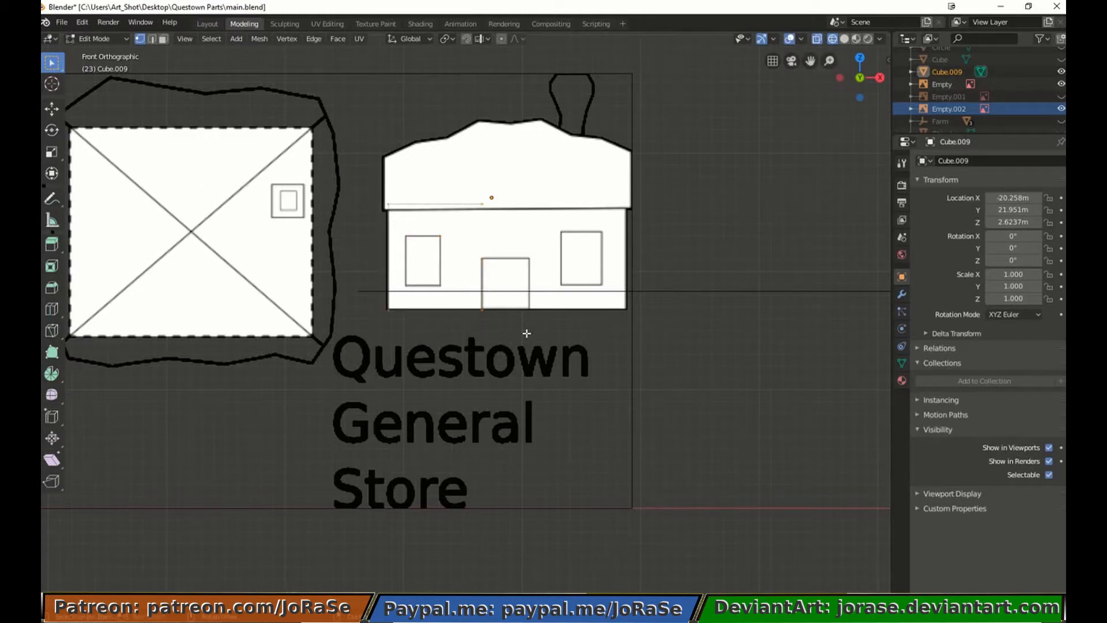
Duplicate the left half of the front wall outline, mirror it on X and move it along X to the wall's right side
{"action": "key", "text": "shift+d"}
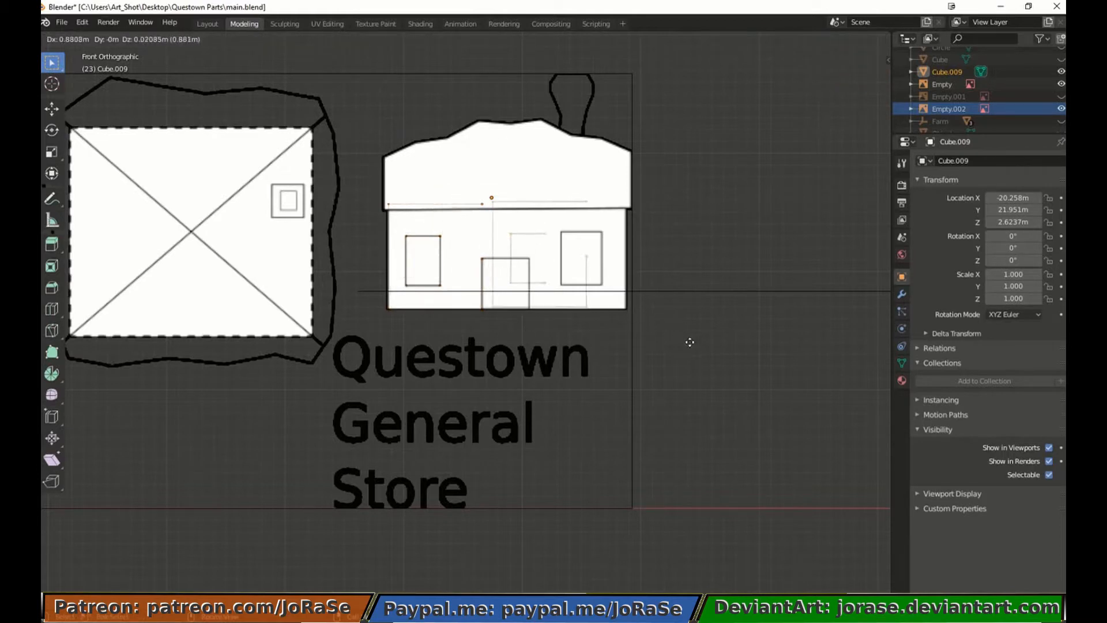
{"action": "left_click", "coordinate": [692, 342]}
{"action": "key", "text": "ctrl+m"}
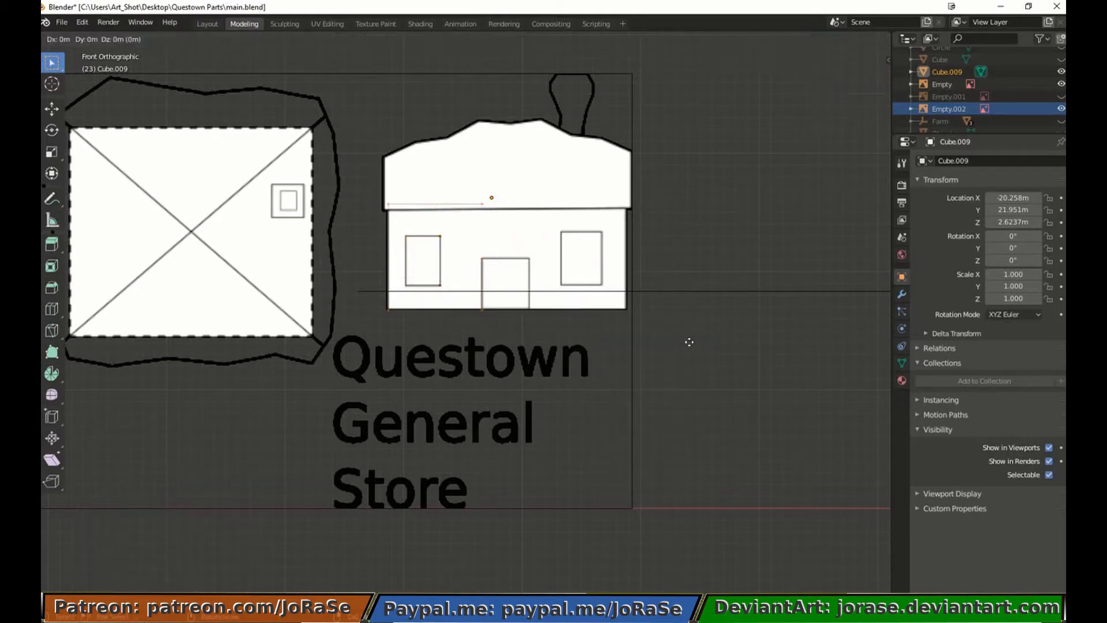
{"action": "key", "text": "x"}
{"action": "left_click", "coordinate": [690, 342]}
{"action": "key", "text": "g"}
{"action": "key", "text": "x"}
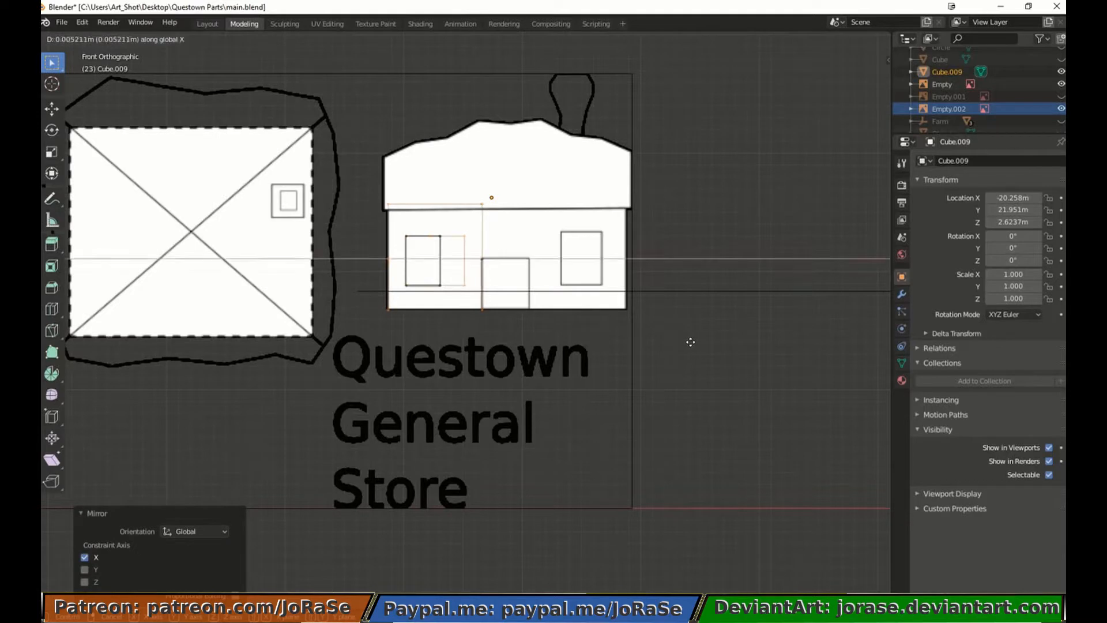
{"action": "left_click", "coordinate": [826, 342]}
Select the mirrored window's vertices and move them to fit the right window of the reference
{"action": "key", "text": "b"}
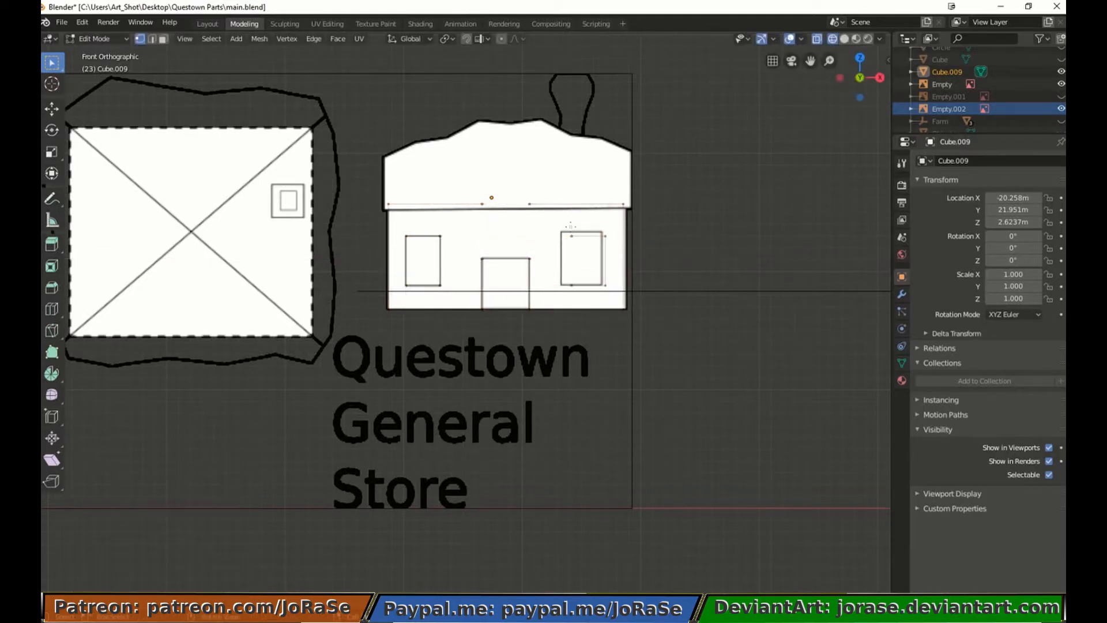
{"action": "left_click_drag", "start_coordinate": [560, 225], "coordinate": [610, 291]}
{"action": "left_click_drag", "start_coordinate": [601, 246], "coordinate": [601, 245]}
{"action": "key", "text": "g"}
{"action": "left_click", "coordinate": [578, 303]}
Merge the two top vertices above the door at their center and shift the right wall edge about 0.02 m along X
{"action": "key", "text": "m"}
{"action": "left_click", "coordinate": [476, 254]}
{"action": "key", "text": "m"}
{"action": "left_click", "coordinate": [533, 266]}
{"action": "key", "text": "ctrl+z"}
{"action": "key", "text": "g"}
{"action": "left_click", "coordinate": [664, 334]}
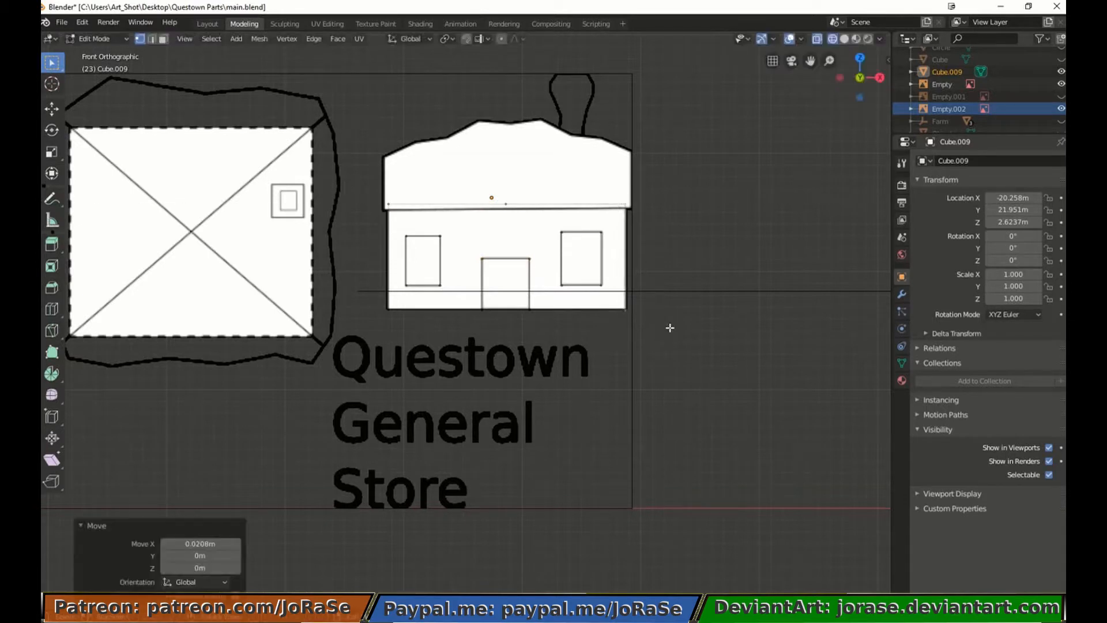
Fill the face between the wall's left edge and the left window, and change the viewport to solid shading
{"action": "key", "text": "alt+a"}
{"action": "key", "text": "b"}
{"action": "left_click_drag", "start_coordinate": [353, 173], "coordinate": [411, 334]}
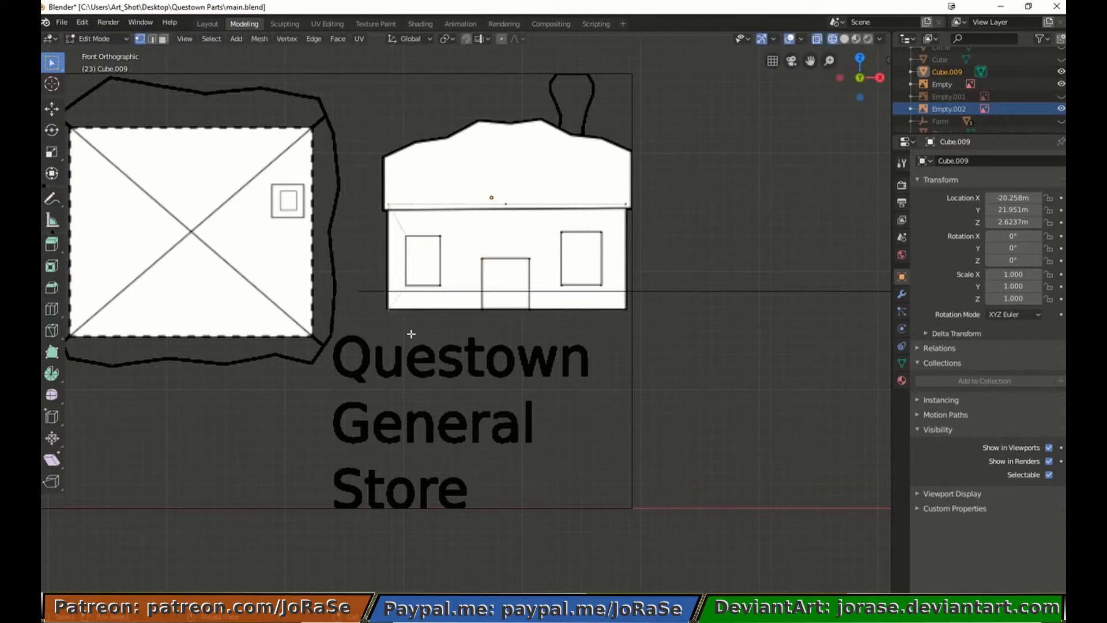
{"action": "key", "text": "z"}
{"action": "left_click", "coordinate": [436, 330]}
Move the whole wall object -14 m along Y
{"action": "middle_click_drag", "start_coordinate": [424, 315], "coordinate": [444, 363]}
{"action": "key", "text": "Tab"}
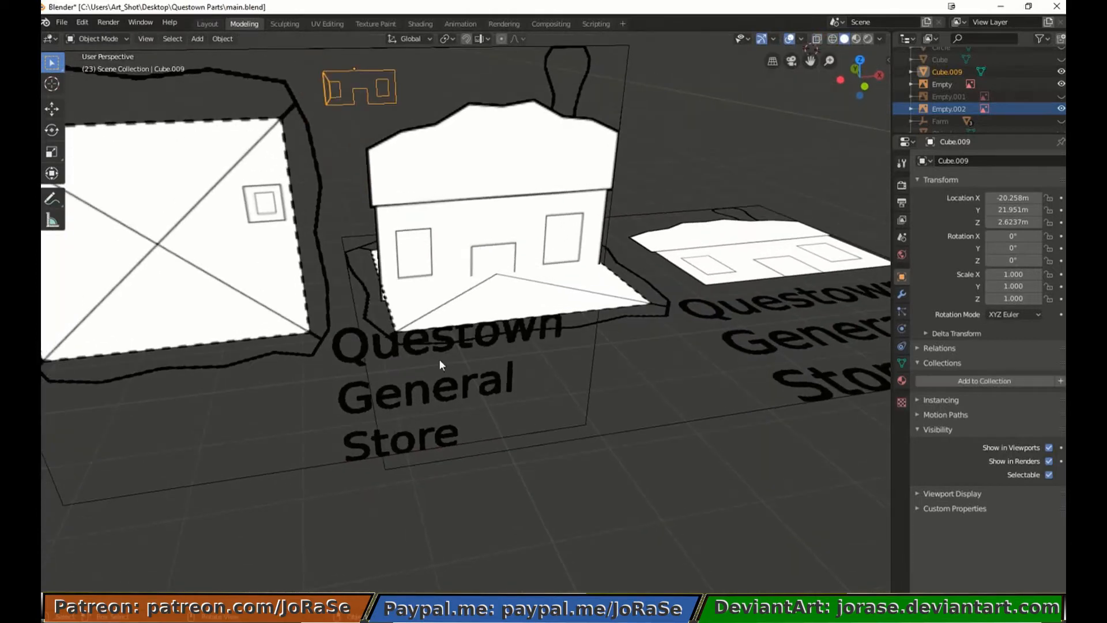
{"action": "type", "text": "gy"}
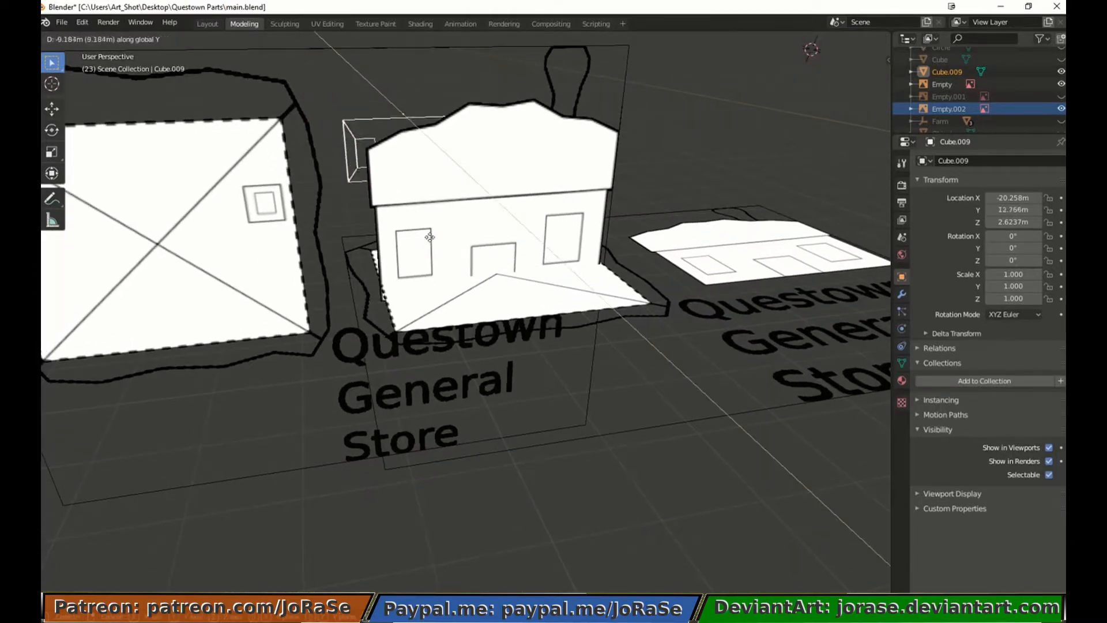
{"action": "type", "text": "-14"}
{"action": "key", "text": "Return"}
Flip the normals of the face beside the left window
{"action": "key", "text": "Tab"}
{"action": "right_click", "coordinate": [462, 386]}
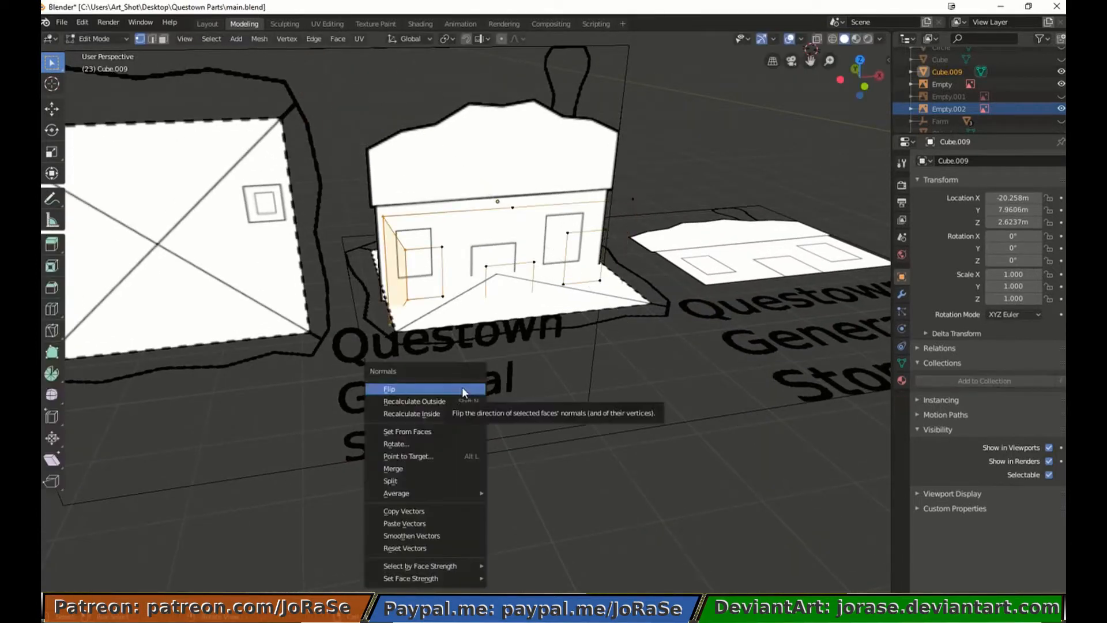
{"action": "left_click", "coordinate": [447, 389]}
Fill the face above the left window up to the wall's top center vertex
{"action": "key", "text": "b"}
{"action": "left_click_drag", "start_coordinate": [373, 199], "coordinate": [415, 255]}
{"action": "key", "text": "b"}
{"action": "left_click_drag", "start_coordinate": [519, 200], "coordinate": [432, 254]}
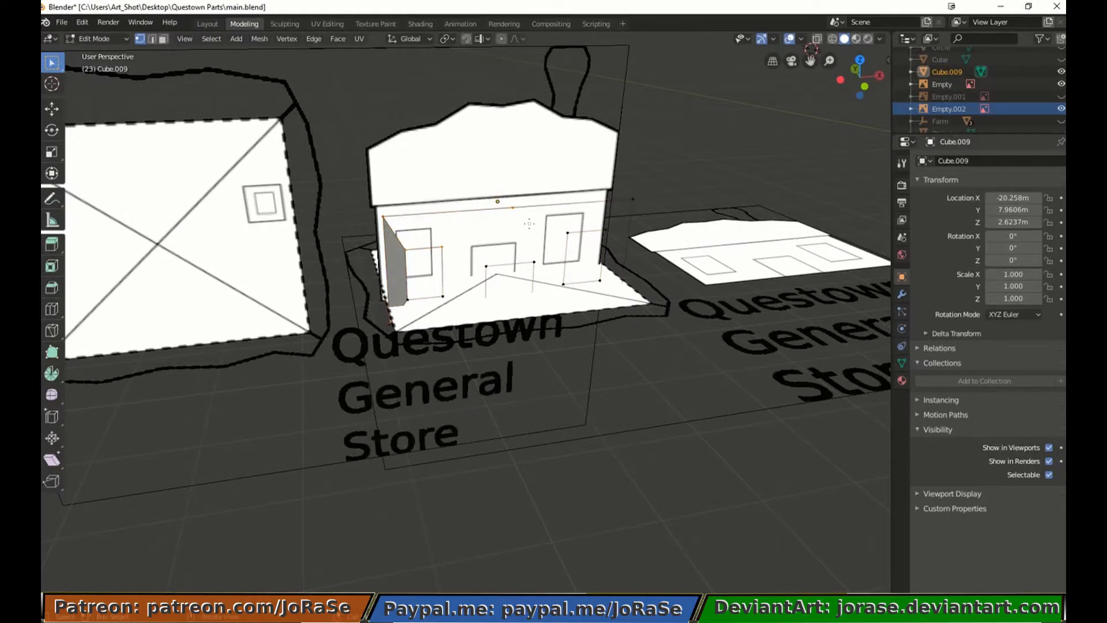
{"action": "key", "text": "f"}
{"action": "key", "text": "b"}
{"action": "right_click", "coordinate": [432, 212]}
Fill the face below the left window and the face between that window and the door
{"action": "middle_click_drag", "start_coordinate": [439, 212], "coordinate": [434, 195]}
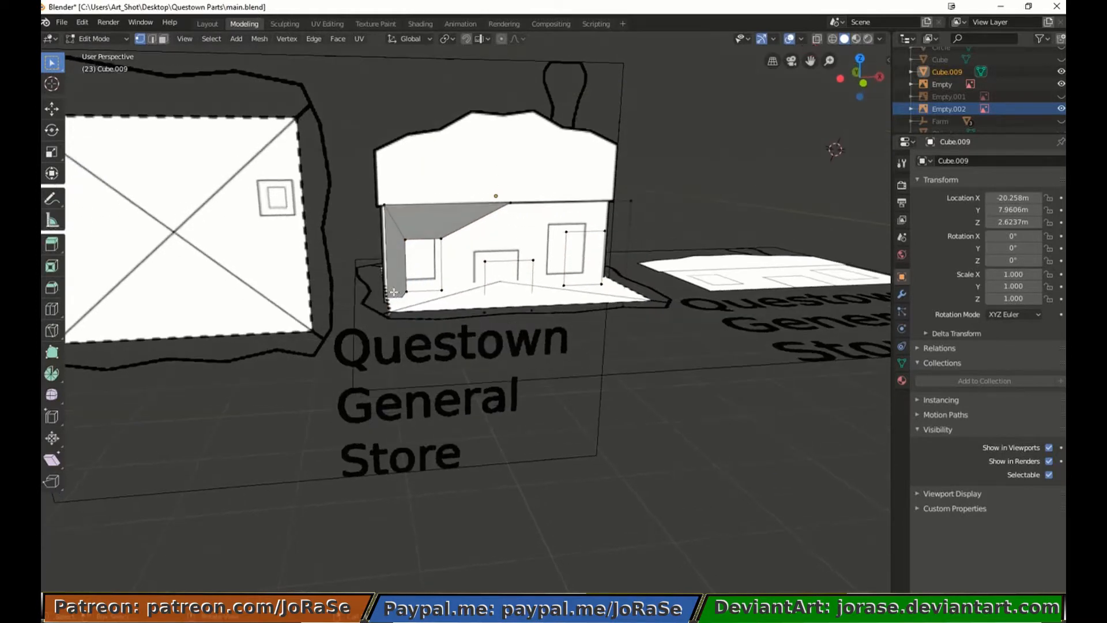
{"action": "key", "text": "b"}
{"action": "left_click_drag", "start_coordinate": [385, 278], "coordinate": [493, 328]}
{"action": "key", "text": "b"}
{"action": "key", "text": "f"}
{"action": "left_click_drag", "start_coordinate": [441, 239], "coordinate": [490, 328]}
{"action": "key", "text": "f"}
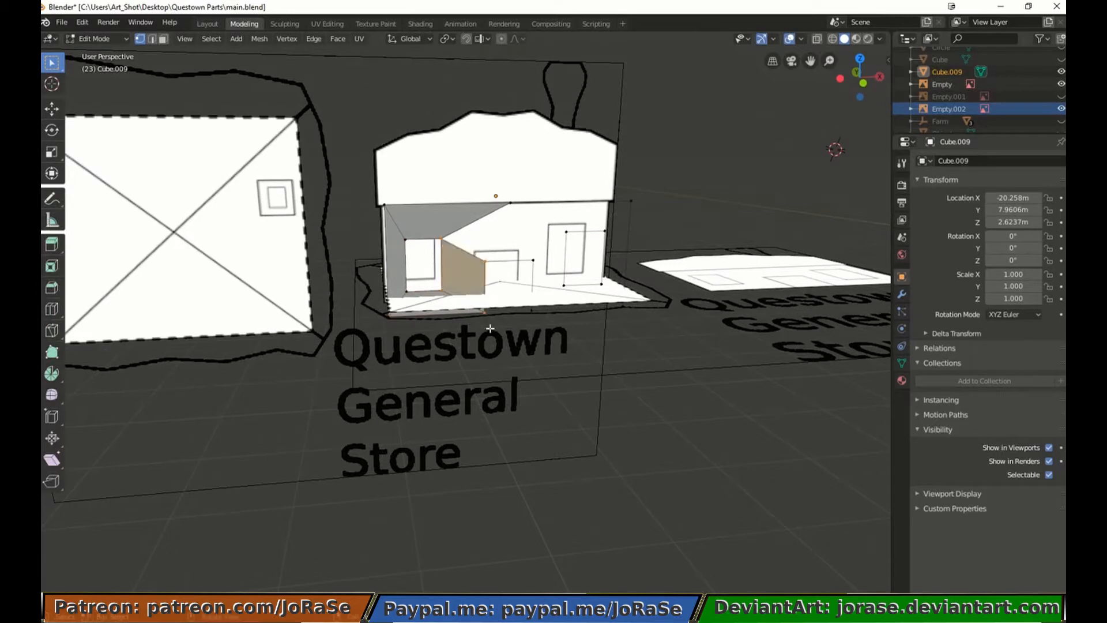
Fill the face above the right window and the face between that window and the wall's right edge
{"action": "key", "text": "b"}
{"action": "left_click_drag", "start_coordinate": [501, 191], "coordinate": [639, 235]}
{"action": "key", "text": "f"}
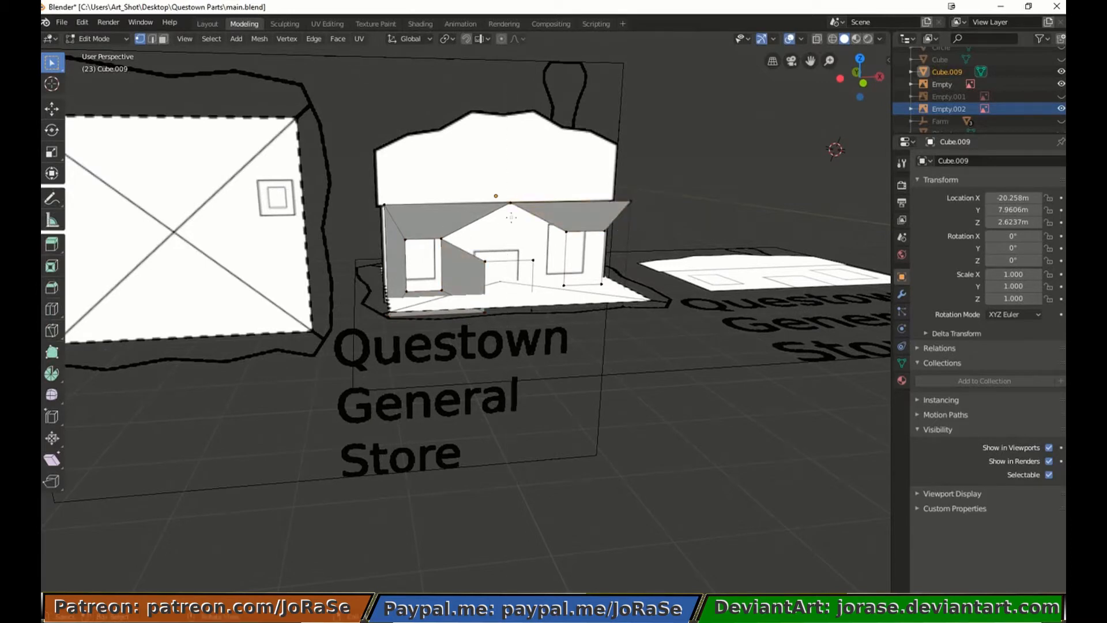
{"action": "key", "text": "b"}
{"action": "left_click_drag", "start_coordinate": [583, 180], "coordinate": [643, 347]}
{"action": "key", "text": "f"}
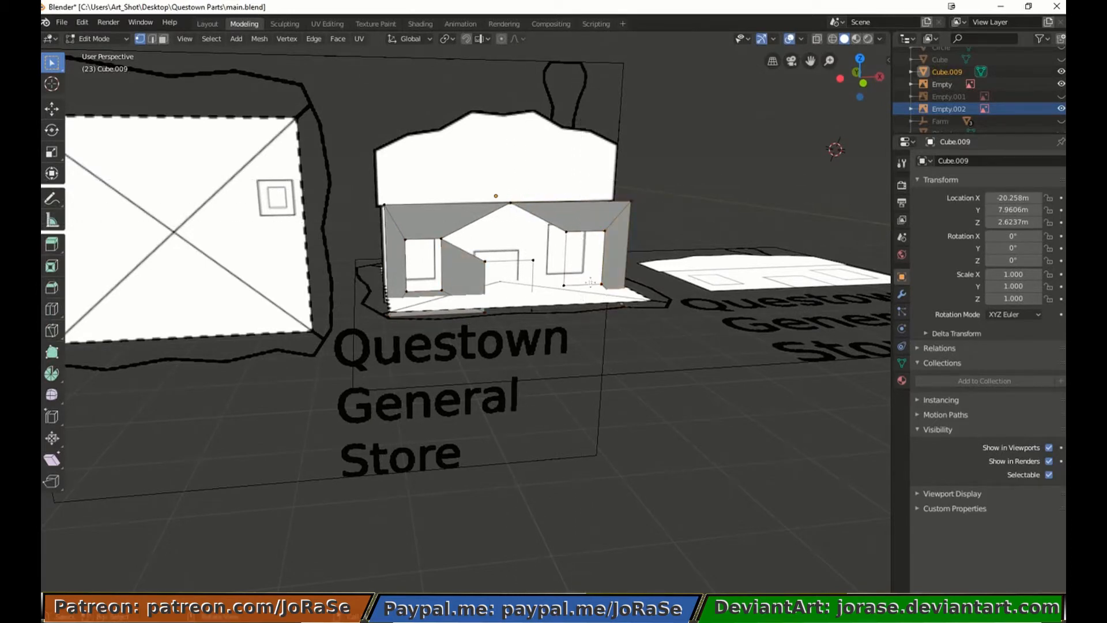
Fill the face below the right window and the face between the door and that window
{"action": "key", "text": "b"}
{"action": "left_click_drag", "start_coordinate": [523, 277], "coordinate": [650, 338]}
{"action": "key", "text": "f"}
{"action": "key", "text": "b"}
{"action": "left_click_drag", "start_coordinate": [522, 220], "coordinate": [568, 343]}
{"action": "key", "text": "f"}
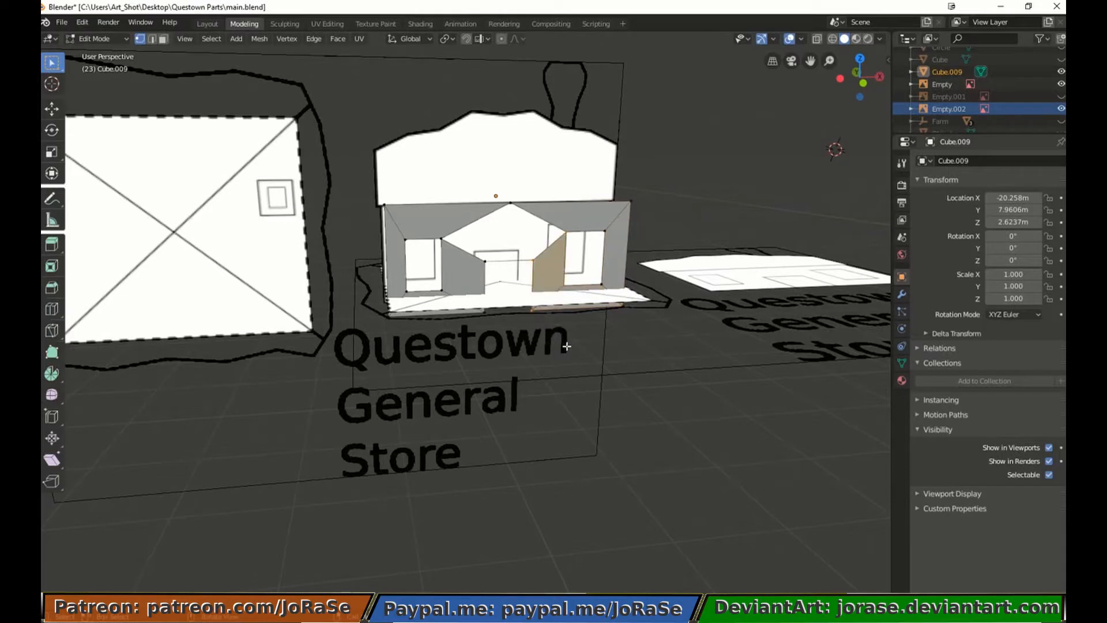
Fill the face directly above the door and the triangular face between it and the wall's top center vertex
{"action": "key", "text": "b"}
{"action": "left_click_drag", "start_coordinate": [439, 223], "coordinate": [579, 270]}
{"action": "key", "text": "f"}
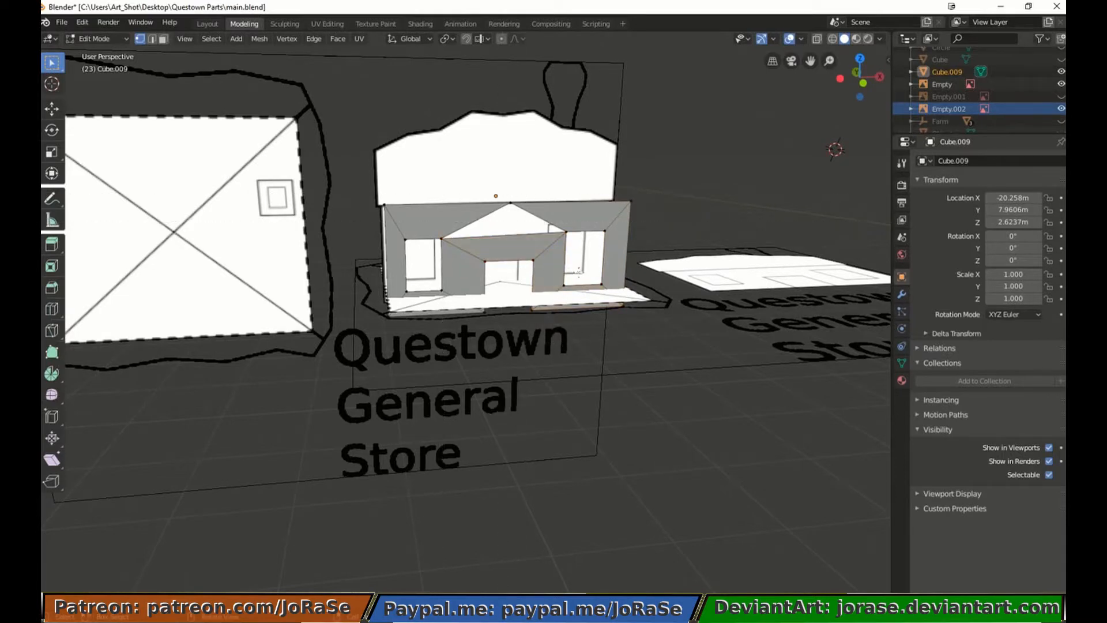
{"action": "key", "text": "b"}
{"action": "left_click_drag", "start_coordinate": [418, 167], "coordinate": [578, 247]}
{"action": "key", "text": "f"}
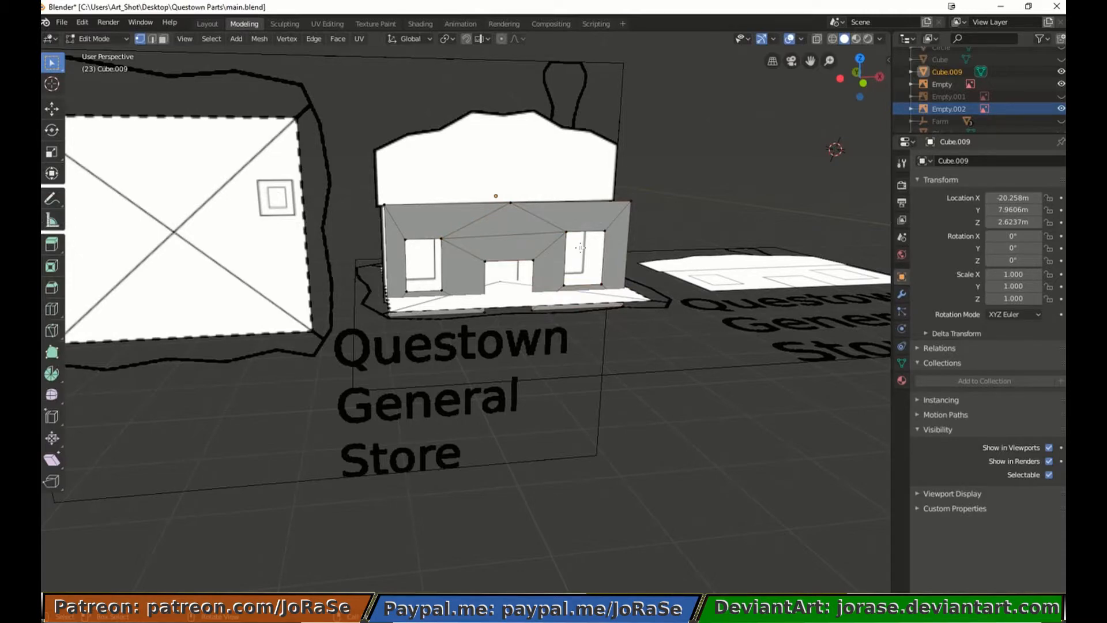
Duplicate the wall section around the left window's outer edge and rotate the copy 90° about Z
{"action": "middle_click_drag", "start_coordinate": [630, 386], "coordinate": [505, 396]}
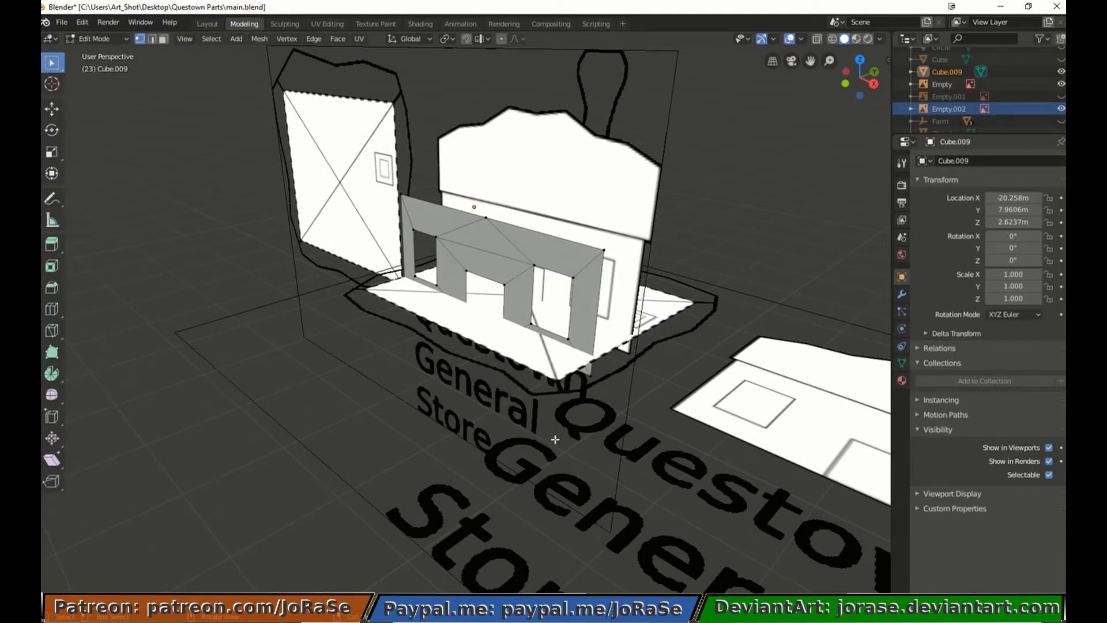
{"action": "key", "text": "b"}
{"action": "left_click_drag", "start_coordinate": [583, 240], "coordinate": [631, 388]}
{"action": "left_click_drag", "start_coordinate": [396, 172], "coordinate": [459, 336]}
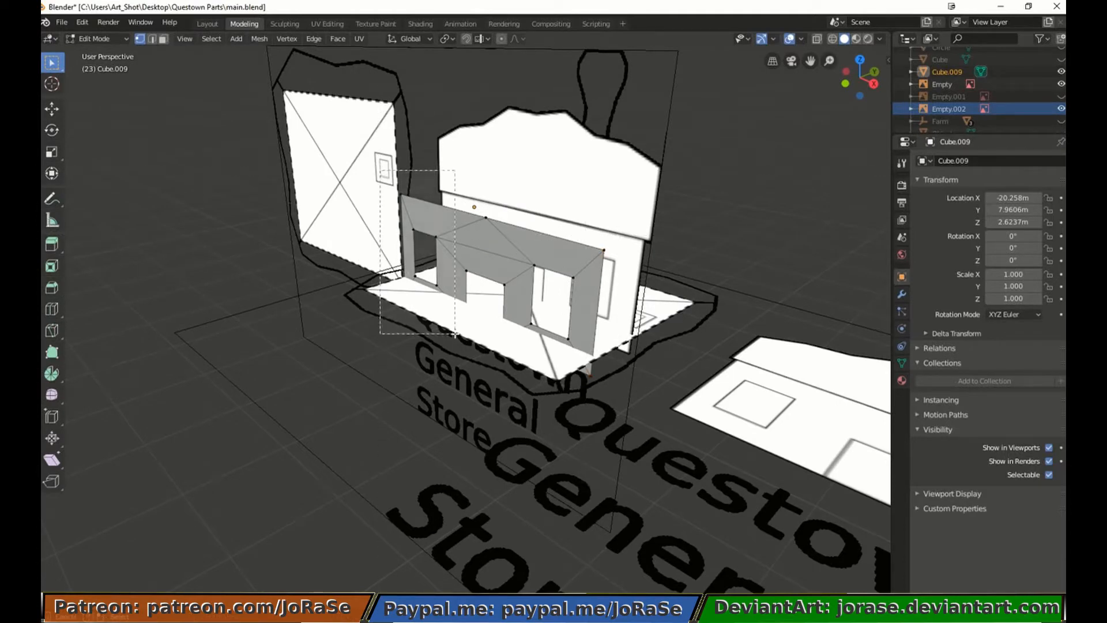
{"action": "key", "text": "shift+d"}
{"action": "type", "text": "rz90"}
{"action": "key", "text": "Return"}
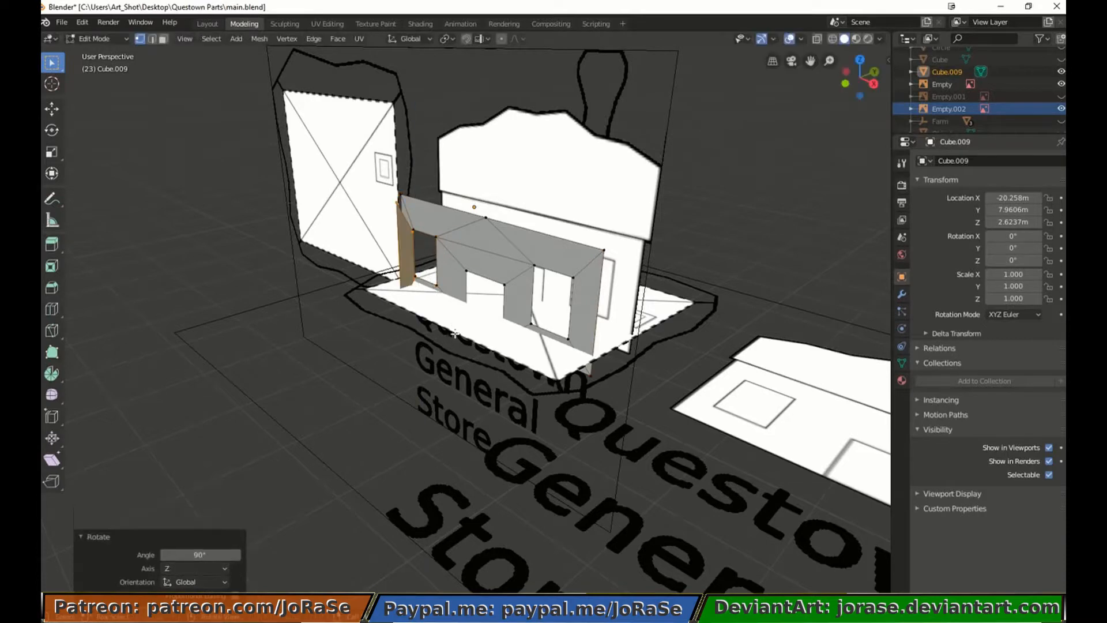
In top view, move the rotated section about 1.8 m in X and 0.19 m in Y to the front wall's right corner
{"action": "key", "text": "KP_7"}
{"action": "key", "text": "g"}
{"action": "left_click", "coordinate": [669, 309]}
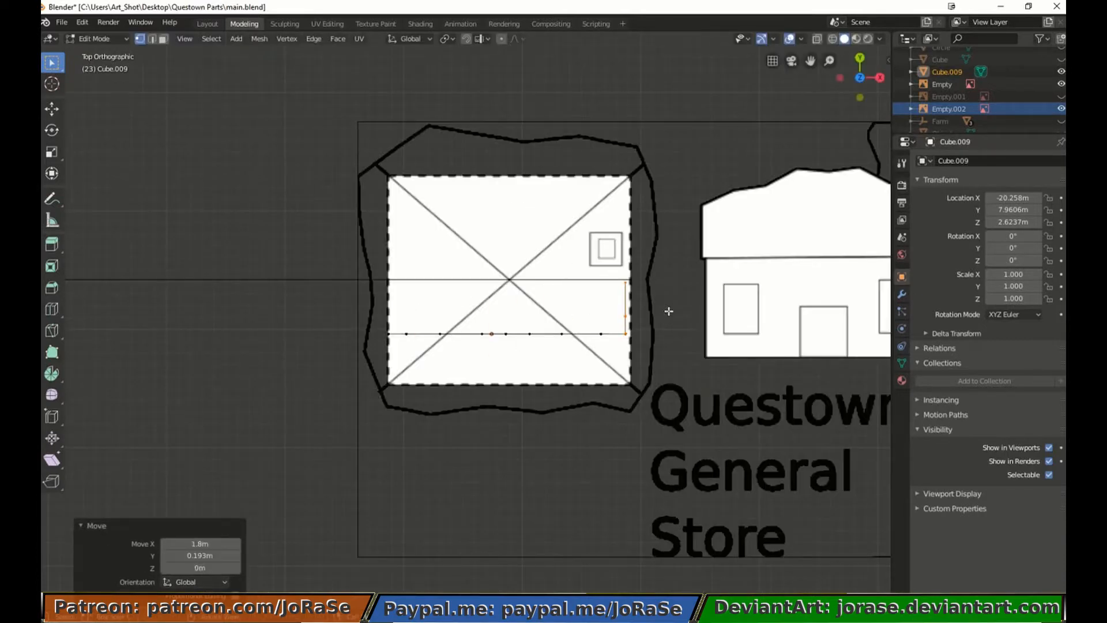
Merge the upper and lower overlapping vertices where the rotated side section meets the front wall's right corner
{"action": "middle_click_drag", "start_coordinate": [668, 310], "coordinate": [550, 261]}
{"action": "left_click", "coordinate": [507, 330]}
{"action": "key", "text": "b"}
{"action": "key", "text": "alt+m"}
{"action": "left_click_drag", "start_coordinate": [504, 327], "coordinate": [606, 441]}
{"action": "left_click", "coordinate": [547, 335]}
{"action": "left_click", "coordinate": [500, 439]}
{"action": "key", "text": "alt+m"}
{"action": "left_click", "coordinate": [506, 463]}
Move the side window's vertices back along Y, away from the front wall's corner
{"action": "key", "text": "b"}
{"action": "key", "text": "g"}
{"action": "key", "text": "y"}
{"action": "left_click", "coordinate": [634, 434]}
Select the entire front wall and flatten it with a Y scale of 0
{"action": "key", "text": "b"}
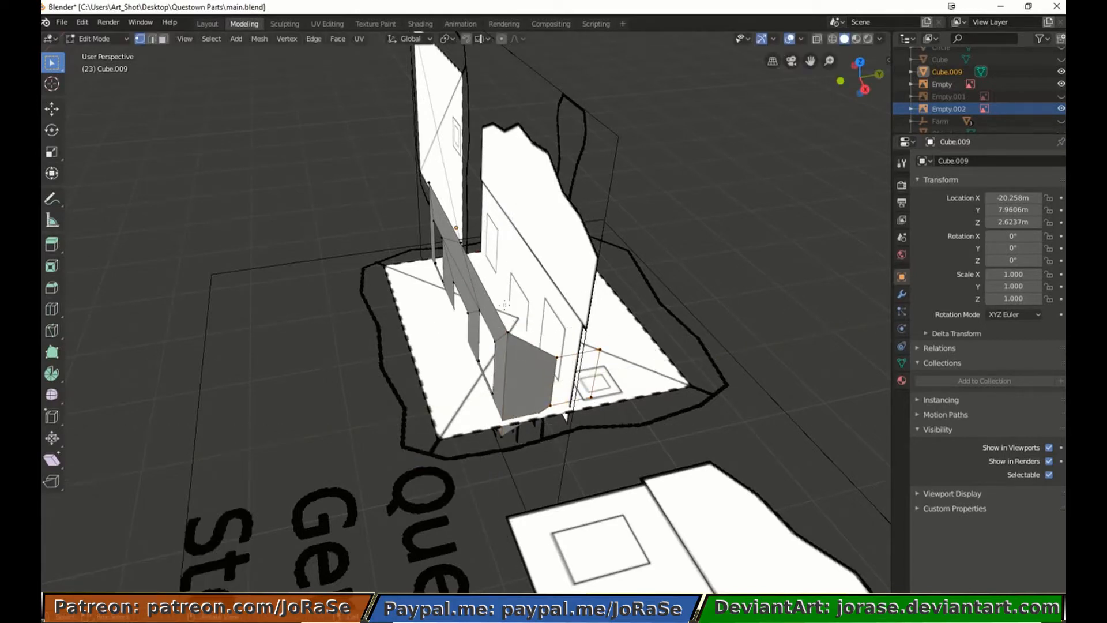
{"action": "left_click_drag", "start_coordinate": [411, 163], "coordinate": [516, 479]}
{"action": "type", "text": "sy0"}
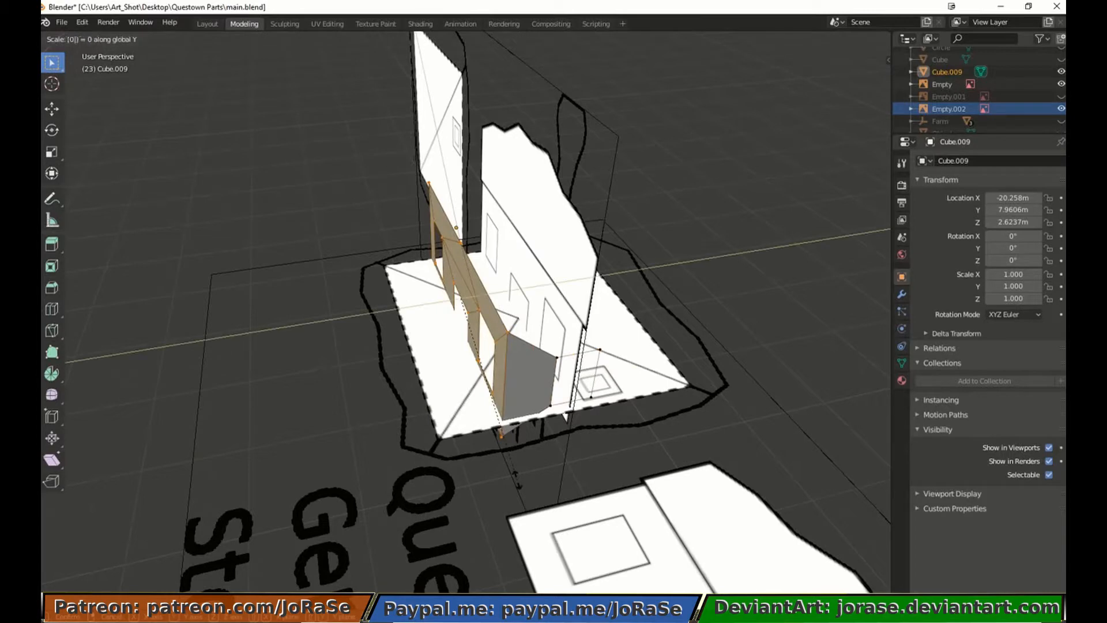
{"action": "key", "text": "Return"}
Extrude the upper vertex of the front wall's right corner in place
{"action": "key", "text": "b"}
{"action": "left_click_drag", "start_coordinate": [499, 313], "coordinate": [516, 352]}
{"action": "key", "text": "e"}
{"action": "right_click", "coordinate": [516, 351]}
Move the wall object about -0.44 m along Y to the front edge of the top-view reference
{"action": "key", "text": "KP_7"}
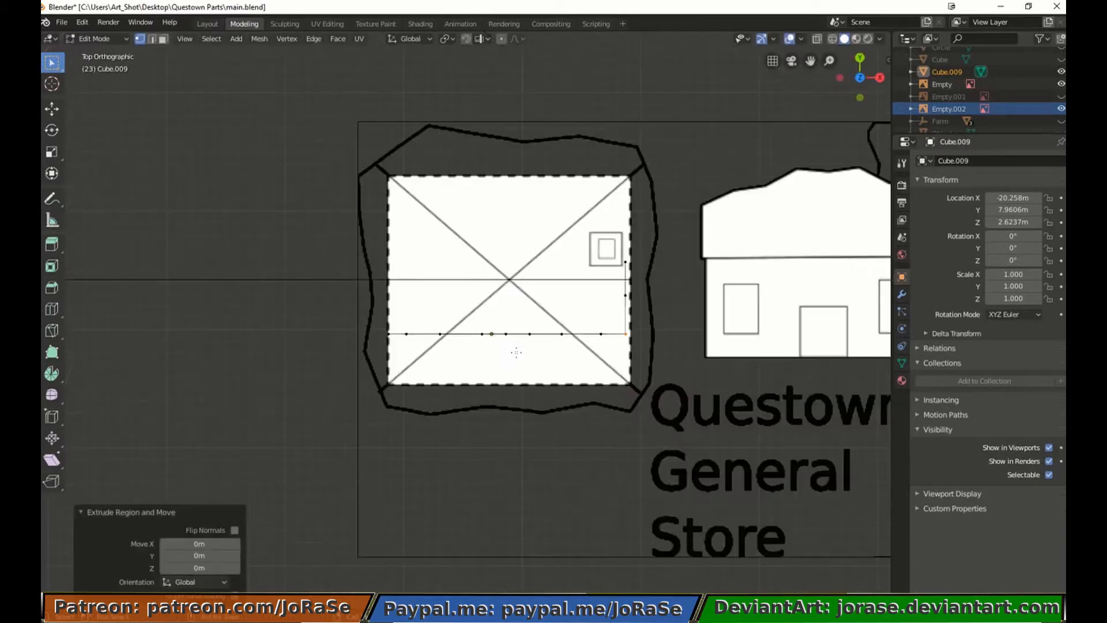
{"action": "key", "text": "g"}
{"action": "key", "text": "y"}
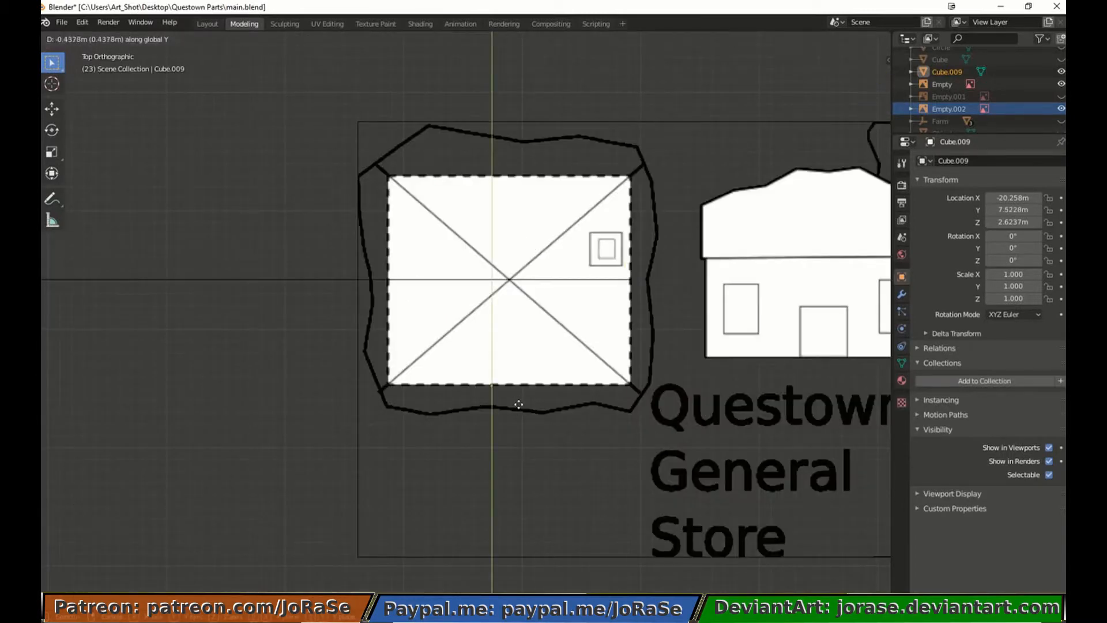
{"action": "left_click", "coordinate": [518, 404]}
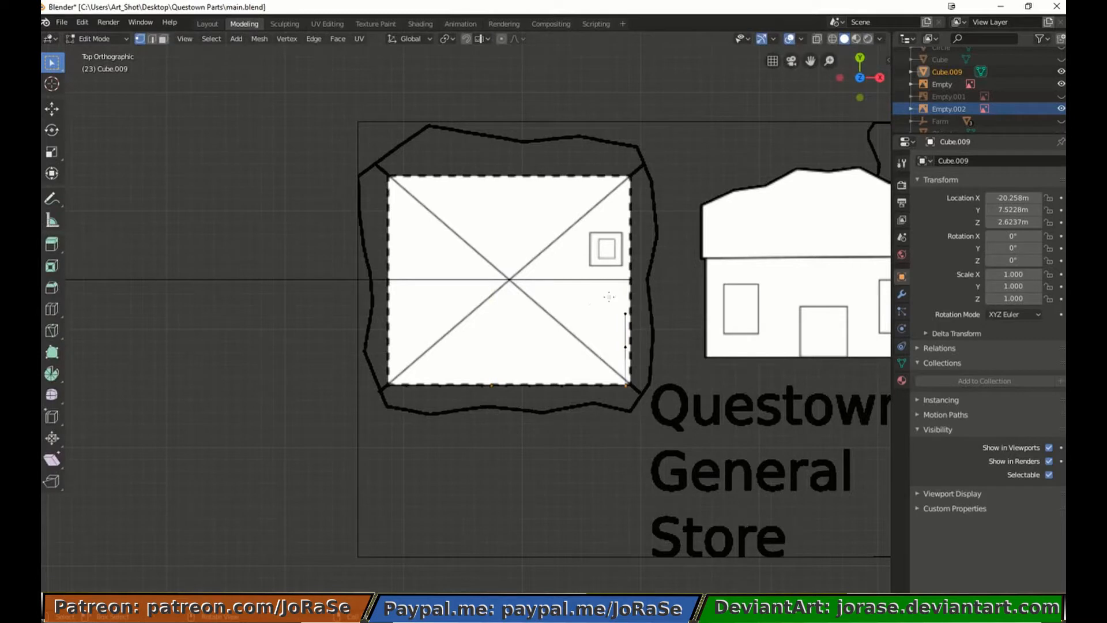
Fine-tune the wall object along Y to a location of about 7.56 m, just inside the reference's dashed front edge
{"action": "key", "text": "Tab"}
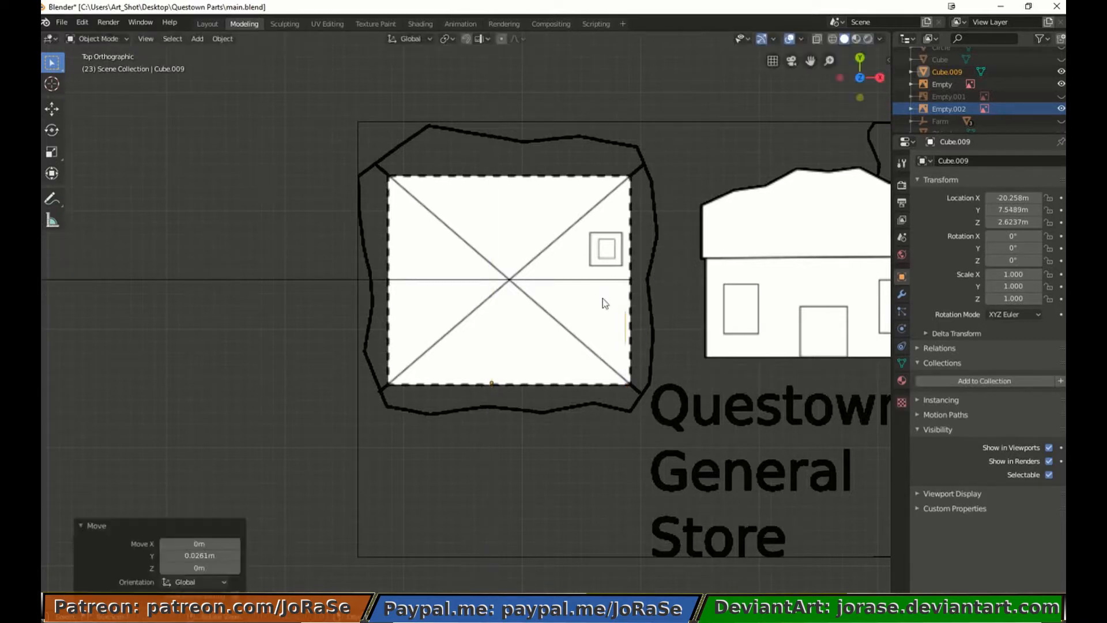
{"action": "key", "text": "g"}
{"action": "key", "text": "y"}
{"action": "left_click", "coordinate": [601, 296]}
{"action": "key", "text": "Tab"}
{"action": "key", "text": "Tab"}
{"action": "key", "text": "g"}
{"action": "key", "text": "y"}
{"action": "left_click", "coordinate": [599, 297]}
{"action": "key", "text": "Tab"}
Move the extruded upper corner vertex along Y to the building's rear edge in the top-view reference
{"action": "middle_click_drag", "start_coordinate": [599, 296], "coordinate": [571, 259]}
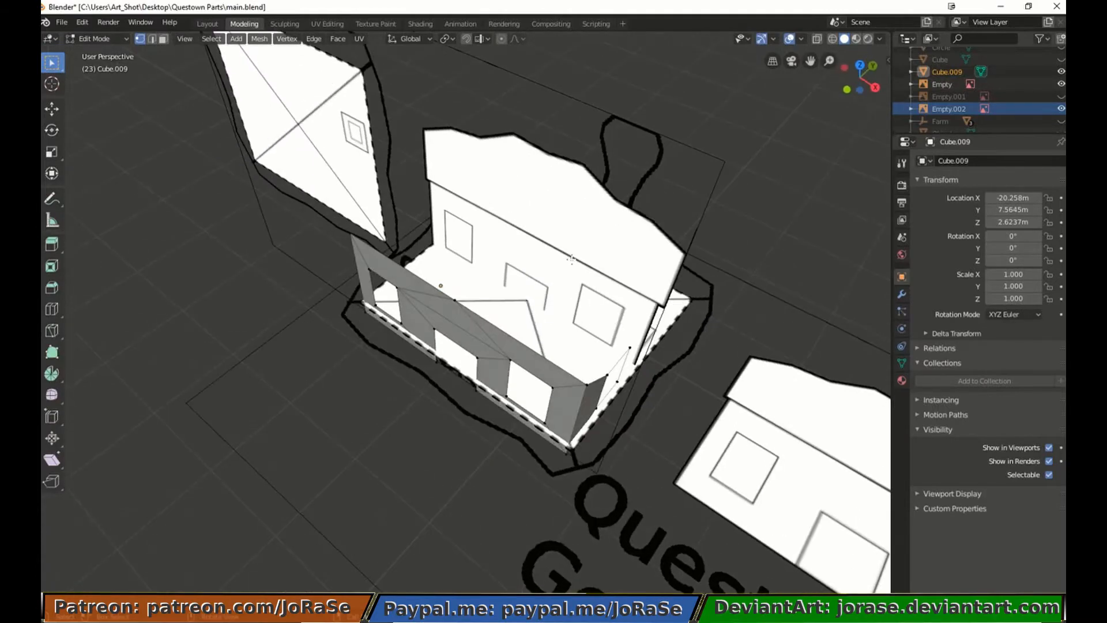
{"action": "key", "text": "KP_7"}
{"action": "key", "text": "g"}
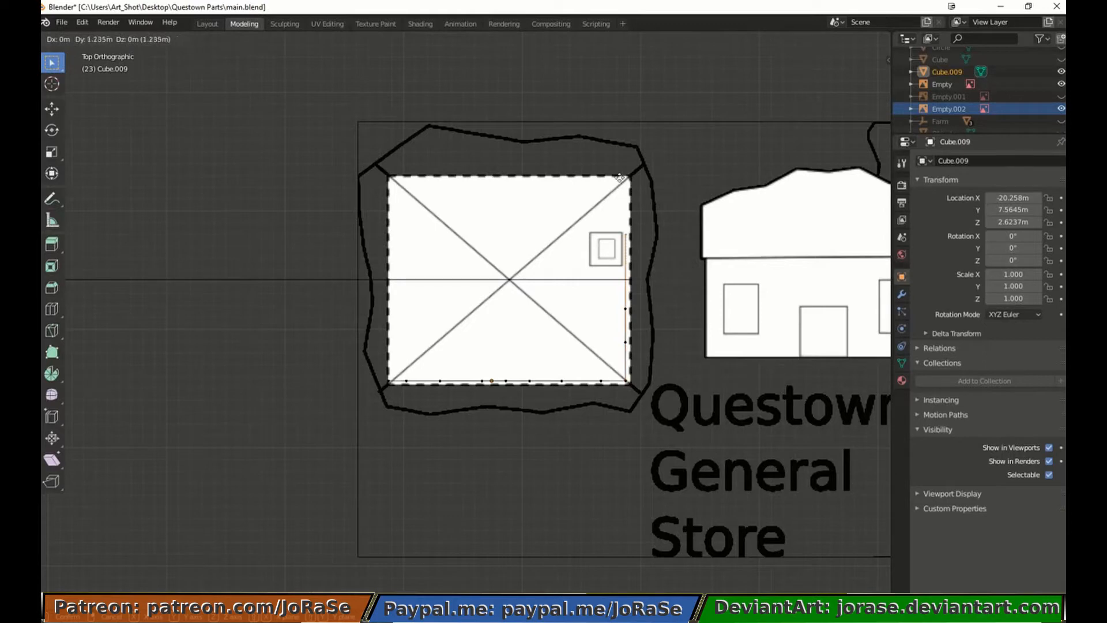
{"action": "left_click", "coordinate": [619, 123]}
Fill the face above the side window between the front corner and the rear upper vertex
{"action": "middle_click_drag", "start_coordinate": [689, 194], "coordinate": [506, 346]}
{"action": "left_click", "coordinate": [577, 356], "text": "shift"}
{"action": "key", "text": "f"}
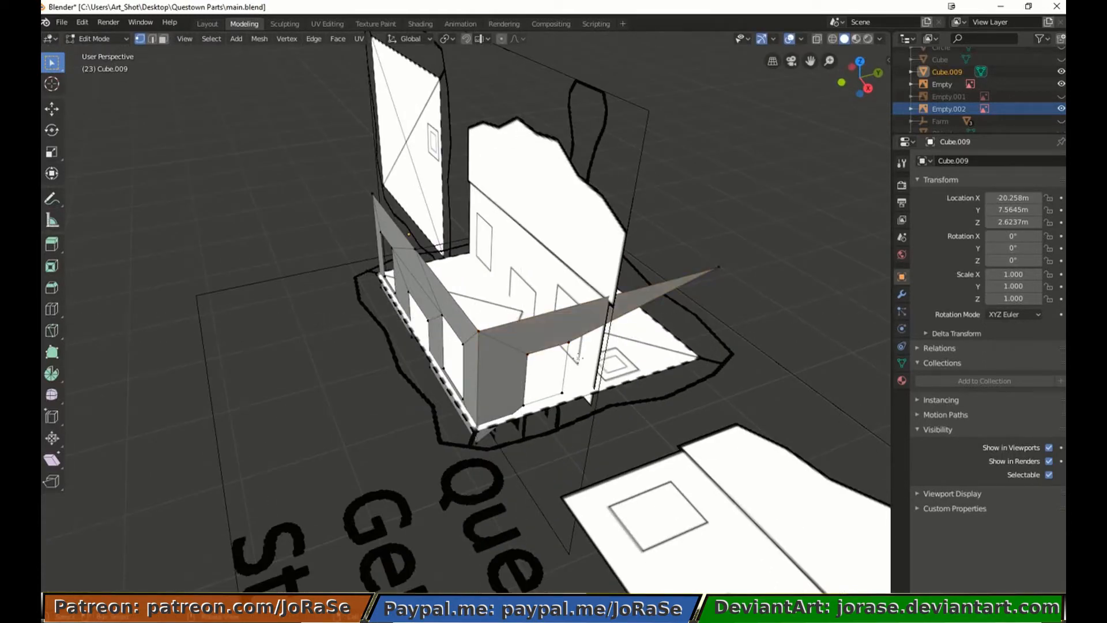
Extrude the right side wall's lower front corner vertex about 1.76 m along Y to the building's rear edge in the top-view reference
{"action": "key", "text": "KP_7"}
{"action": "key", "text": "g"}
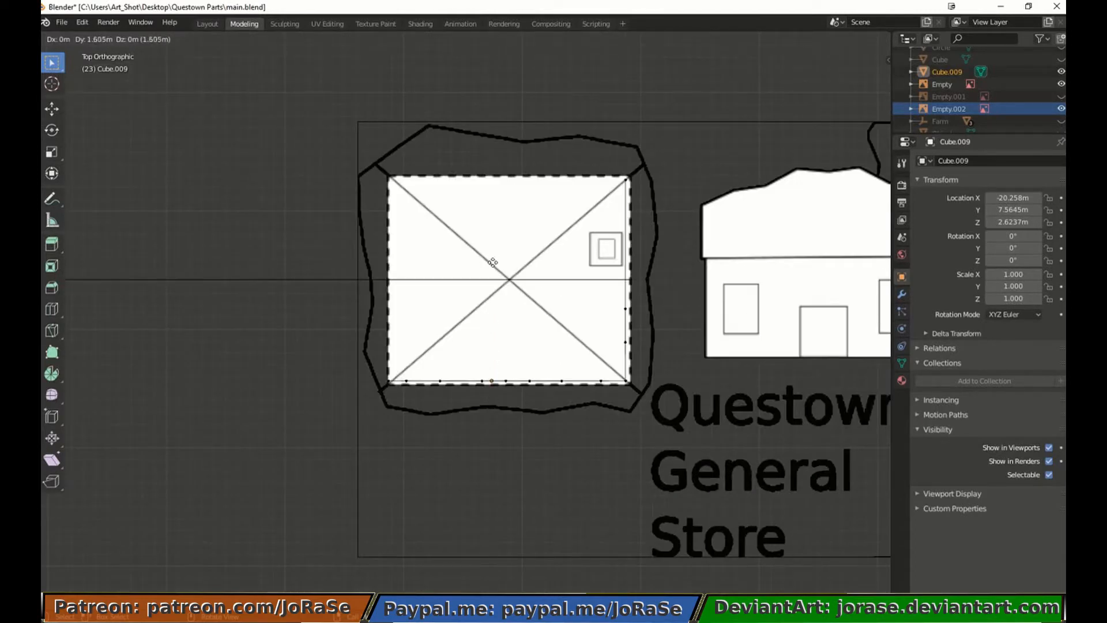
{"action": "left_click", "coordinate": [493, 245]}
Align the right side wall's rear vertices by scaling them to 0 on Y and fit them to the top-view reference's rear edge
{"action": "key", "text": "KP_3"}
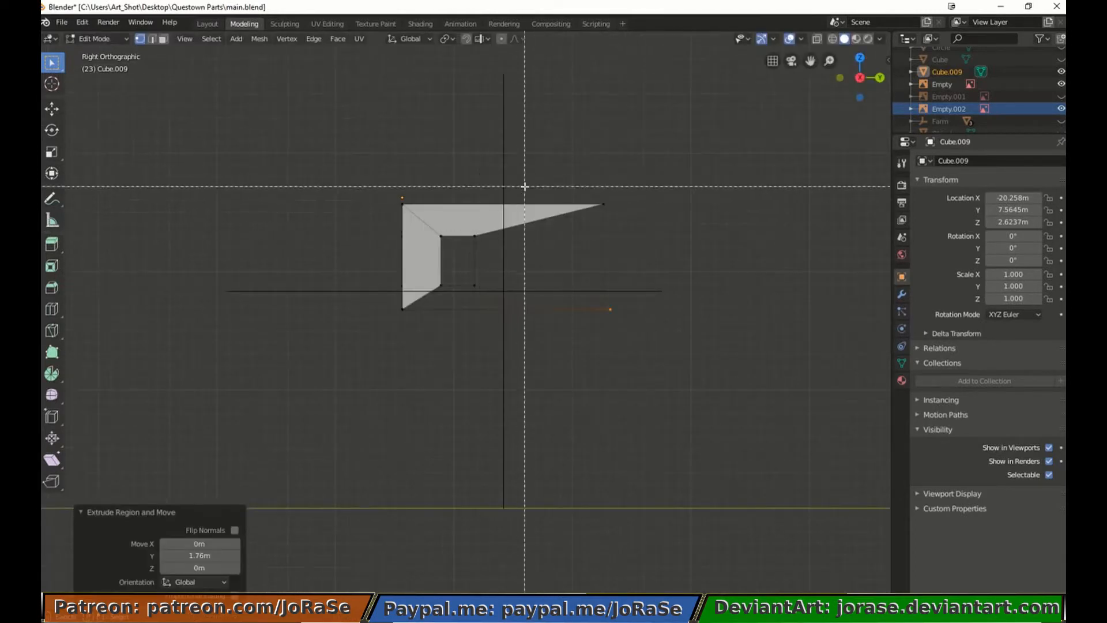
{"action": "key", "text": "s"}
{"action": "key", "text": "y"}
{"action": "key", "text": "0"}
{"action": "key", "text": "Return"}
{"action": "key", "text": "KP_7"}
{"action": "key", "text": "g"}
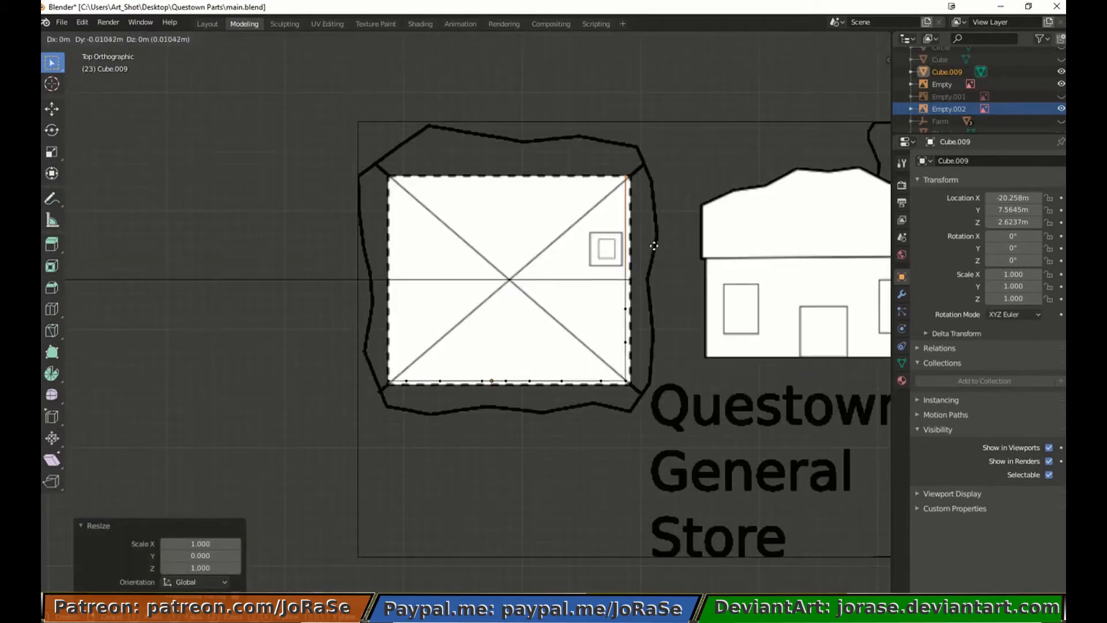
{"action": "left_click", "coordinate": [654, 248]}
Fill the right side wall's faces behind and below the side window
{"action": "key", "text": "KP_3"}
{"action": "left_click", "coordinate": [507, 213], "text": "shift"}
{"action": "left_click", "coordinate": [509, 300], "text": "shift"}
{"action": "key", "text": "f"}
{"action": "key", "text": "b"}
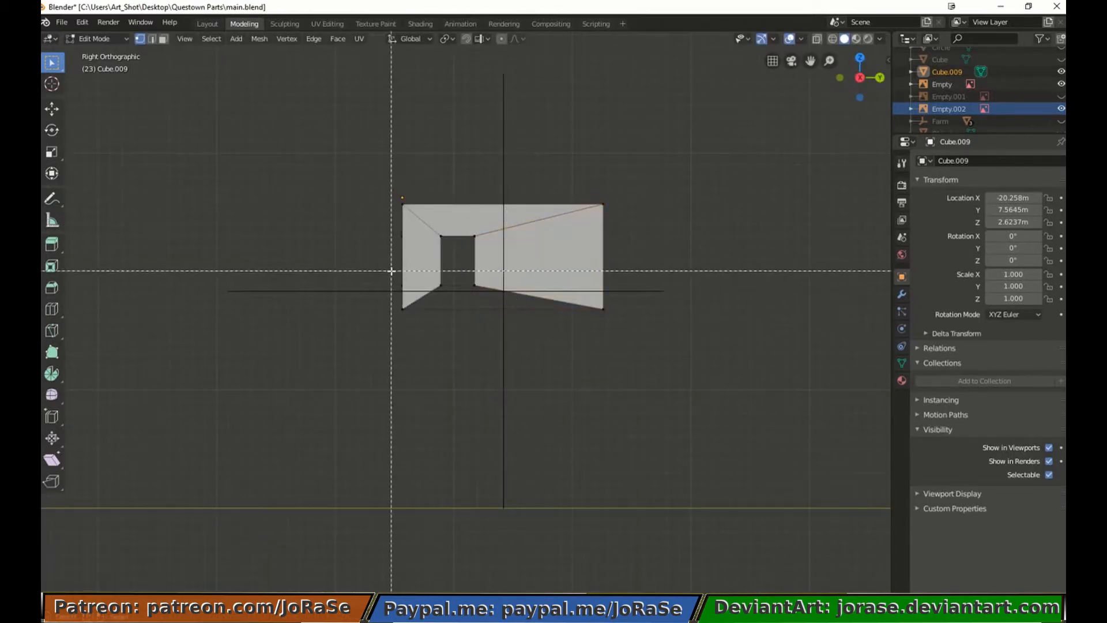
{"action": "left_click_drag", "start_coordinate": [392, 270], "coordinate": [631, 357]}
Duplicate the front wall section around the right-hand window in place and rotate the copy 90° about Z
{"action": "middle_click_drag", "start_coordinate": [631, 358], "coordinate": [540, 340]}
{"action": "scroll", "coordinate": [561, 350], "scroll_direction": "up", "scroll_amount": 3}
{"action": "key", "text": "b"}
{"action": "key", "text": "b"}
{"action": "left_click_drag", "start_coordinate": [645, 200], "coordinate": [584, 258]}
{"action": "key", "text": "b"}
{"action": "left_click_drag", "start_coordinate": [549, 295], "coordinate": [644, 345]}
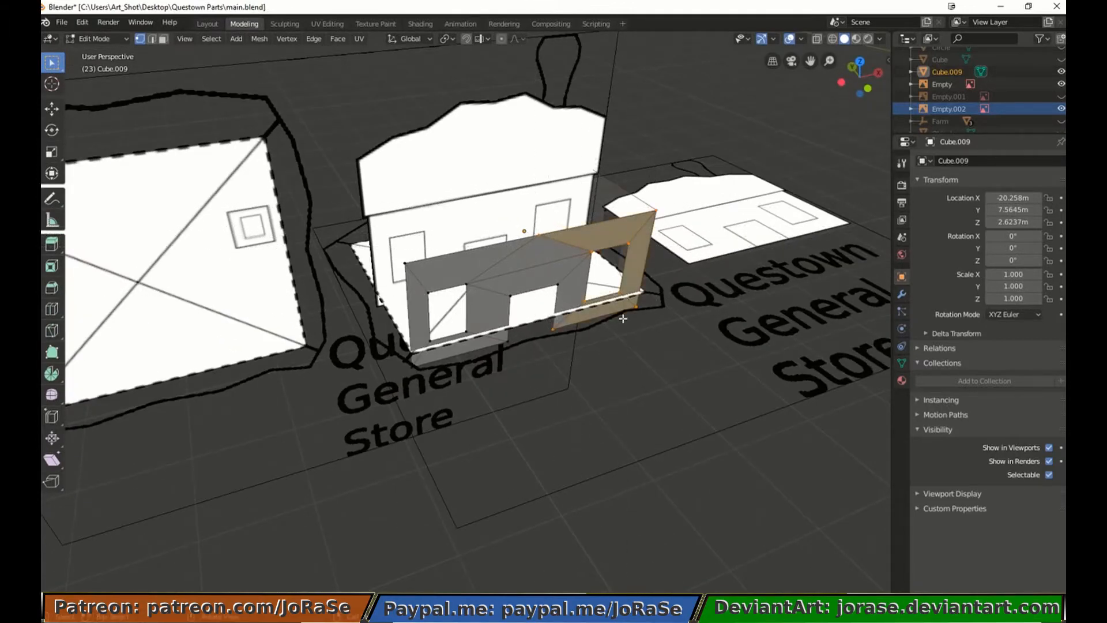
{"action": "middle_click_drag", "start_coordinate": [644, 344], "coordinate": [528, 311]}
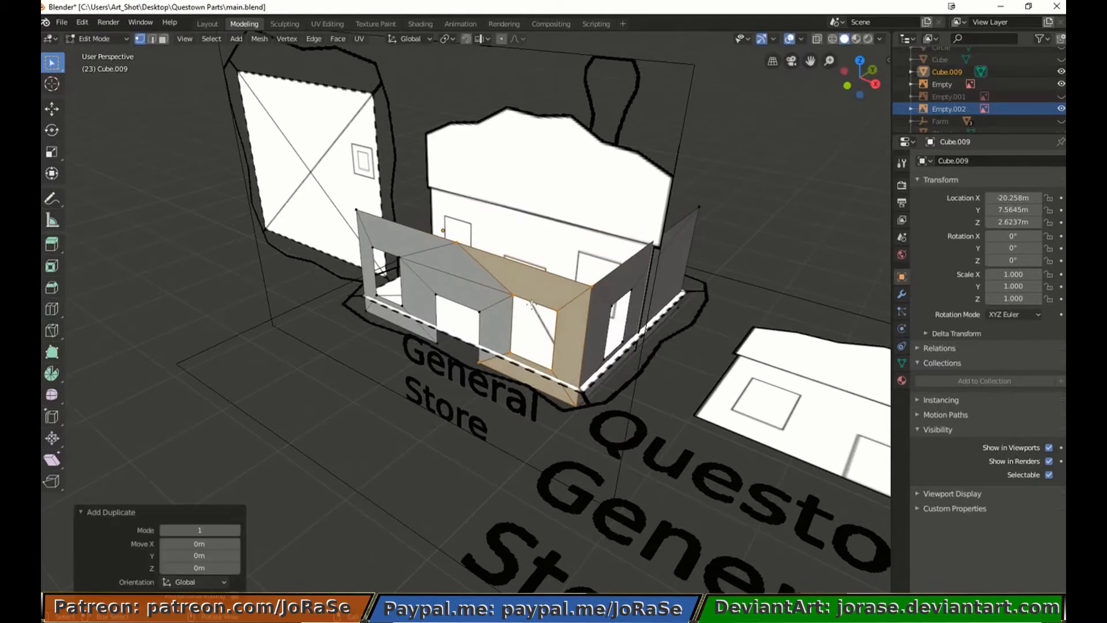
{"action": "type", "text": "rz90"}
{"action": "key", "text": "Return"}
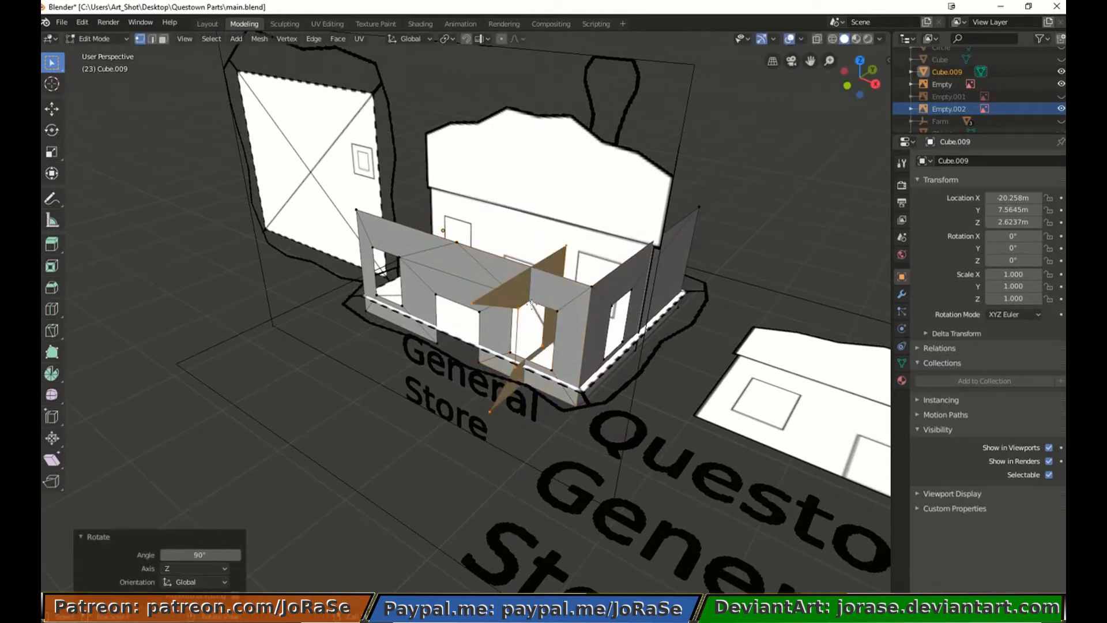
Rotate the duplicated section 180° about Z and move it about -1.59 m in X and 0.41 m in Y to the building's left edge
{"action": "type", "text": "rz180"}
{"action": "key", "text": "Return"}
{"action": "key", "text": "KP_7"}
{"action": "key", "text": "g"}
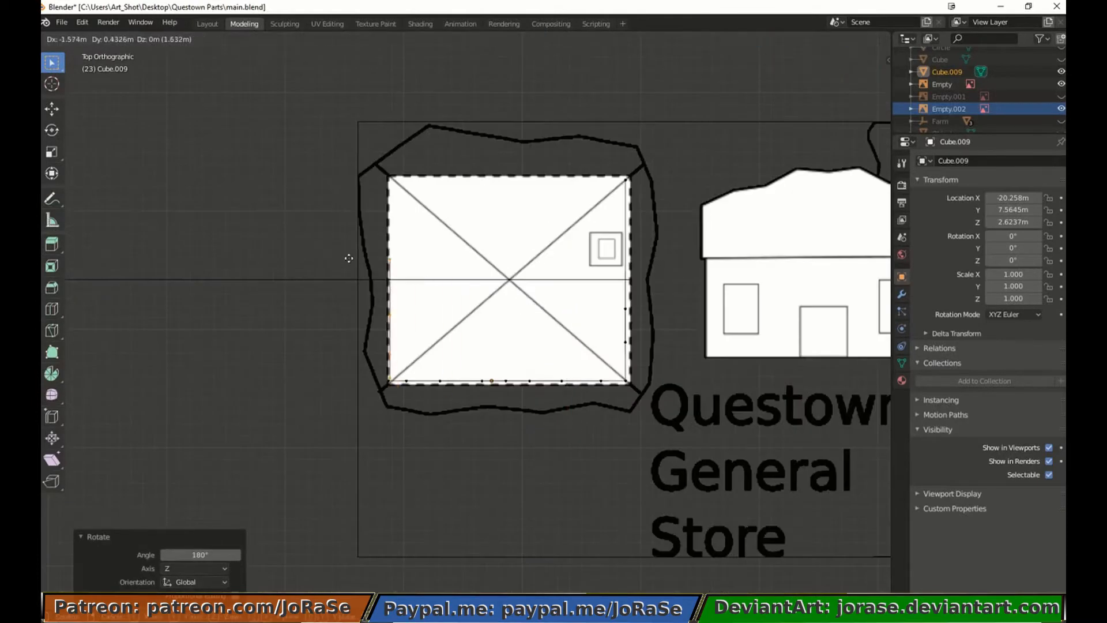
{"action": "left_click", "coordinate": [349, 259]}
{"action": "middle_click_drag", "start_coordinate": [349, 258], "coordinate": [495, 254]}
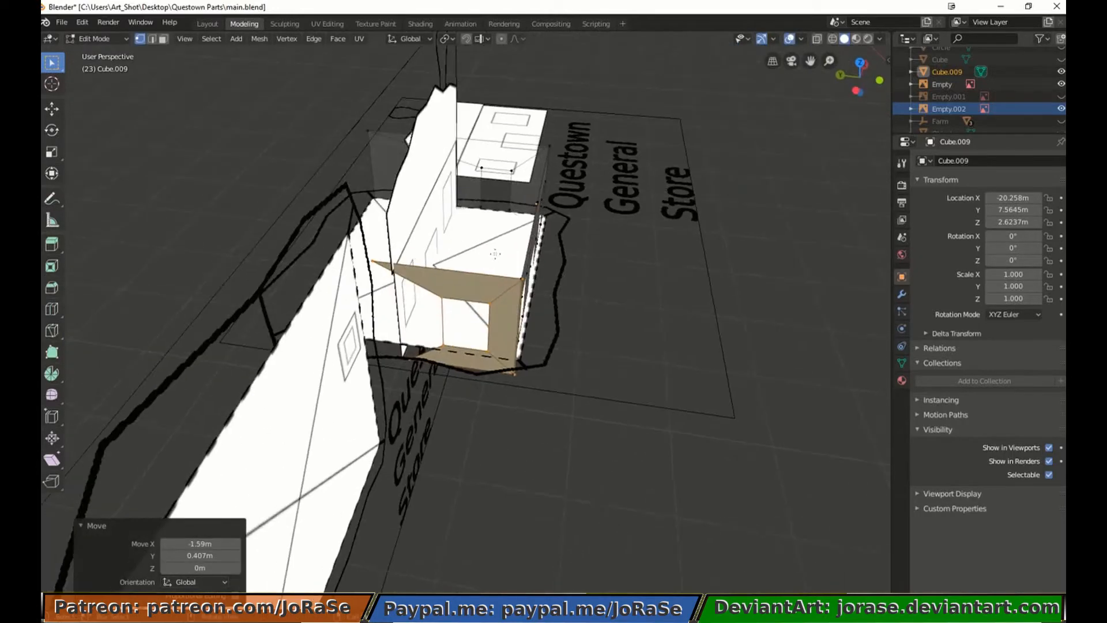
Move the left wall's window and rear vertices about 0.41 m along Y, away from the front corner
{"action": "key", "text": "g"}
{"action": "key", "text": "y"}
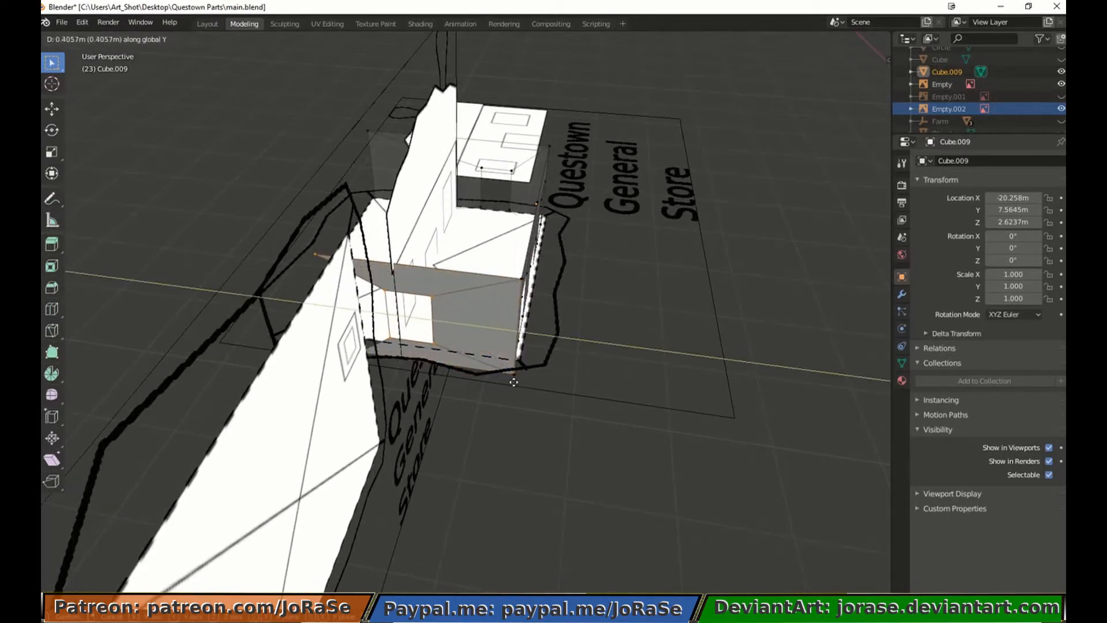
{"action": "left_click", "coordinate": [513, 381]}
Move the left wall's rear vertices along Y toward the building's rear edge and flatten them by scaling to 0 on Y
{"action": "key", "text": "KP_7"}
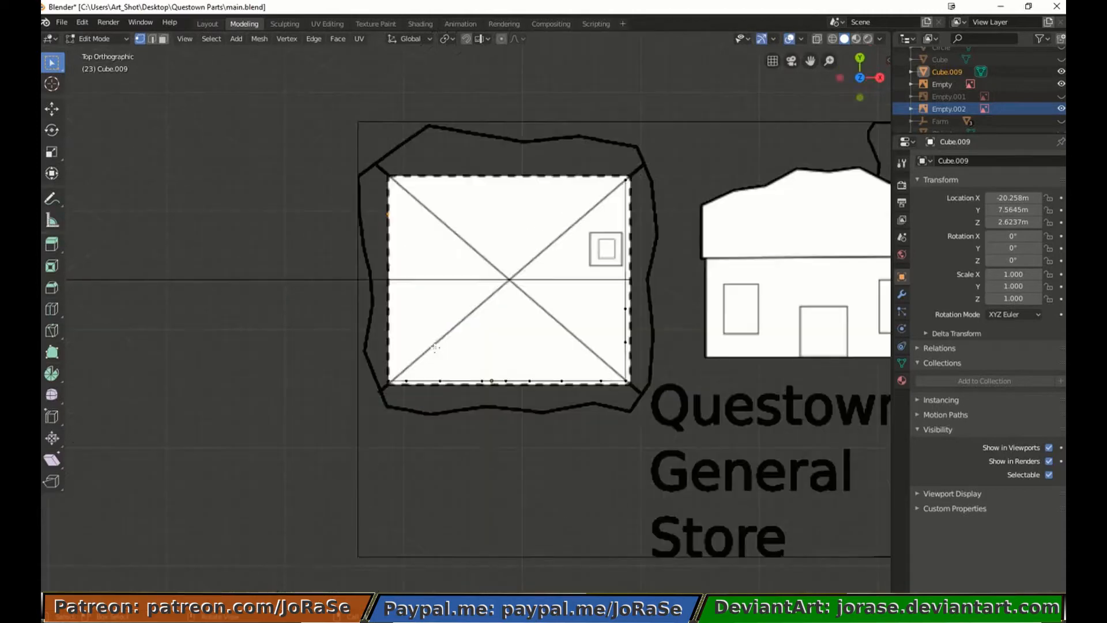
{"action": "key", "text": "g"}
{"action": "key", "text": "y"}
{"action": "left_click", "coordinate": [440, 310]}
{"action": "middle_click_drag", "start_coordinate": [440, 309], "coordinate": [520, 288]}
{"action": "key", "text": "s"}
{"action": "key", "text": "y"}
{"action": "key", "text": "0"}
{"action": "key", "text": "Return"}
{"action": "key", "text": "KP_7"}
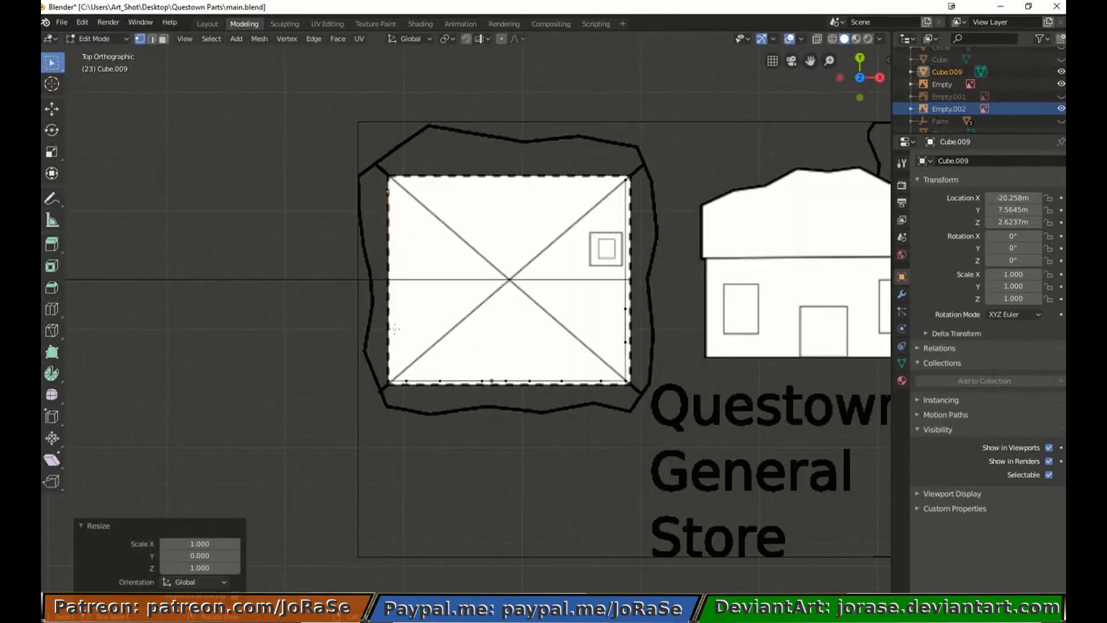
Shift the left wall and the adjoining front window slightly inward along X, just inside the top-view reference's dashed edge
{"action": "middle_click_drag", "start_coordinate": [376, 271], "coordinate": [455, 390]}
{"action": "key", "text": "KP_7"}
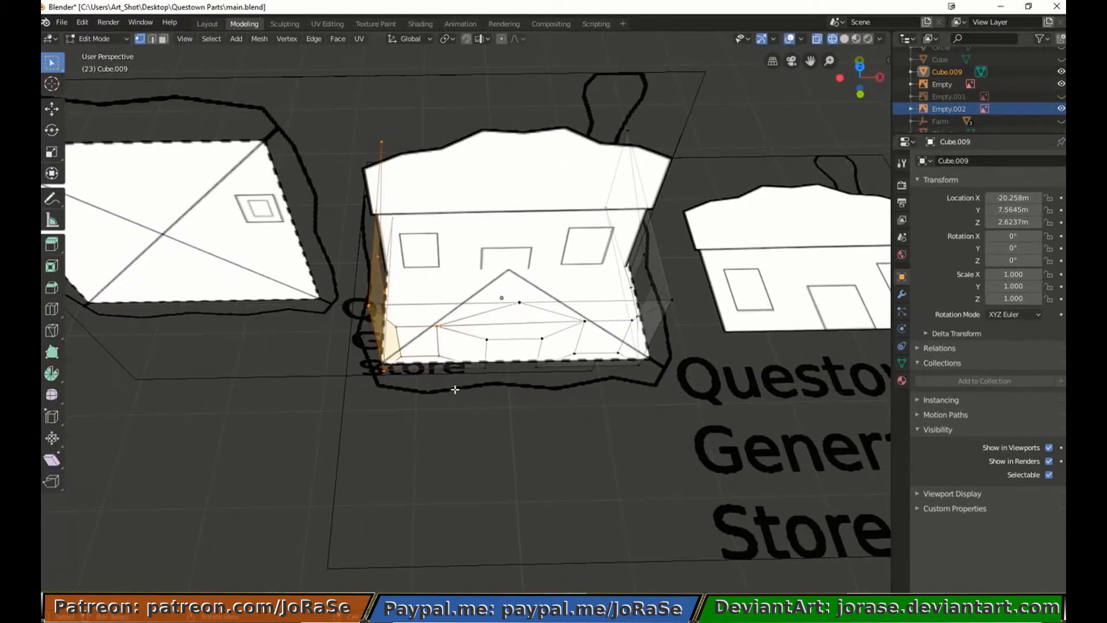
{"action": "key", "text": "KP_7"}
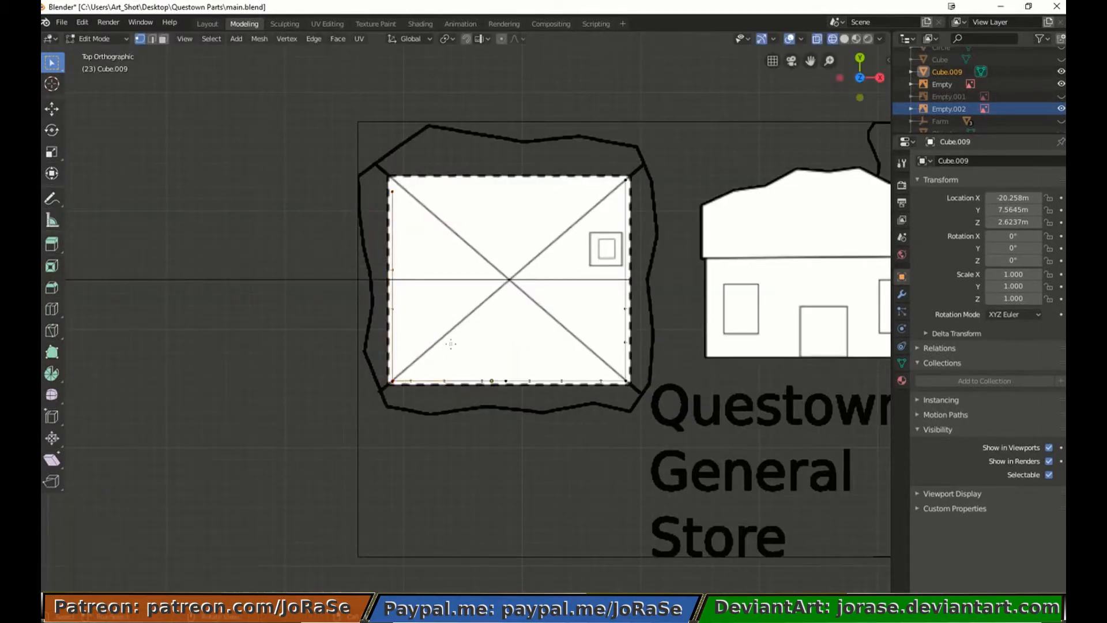
{"action": "middle_click_drag", "start_coordinate": [451, 344], "coordinate": [441, 403]}
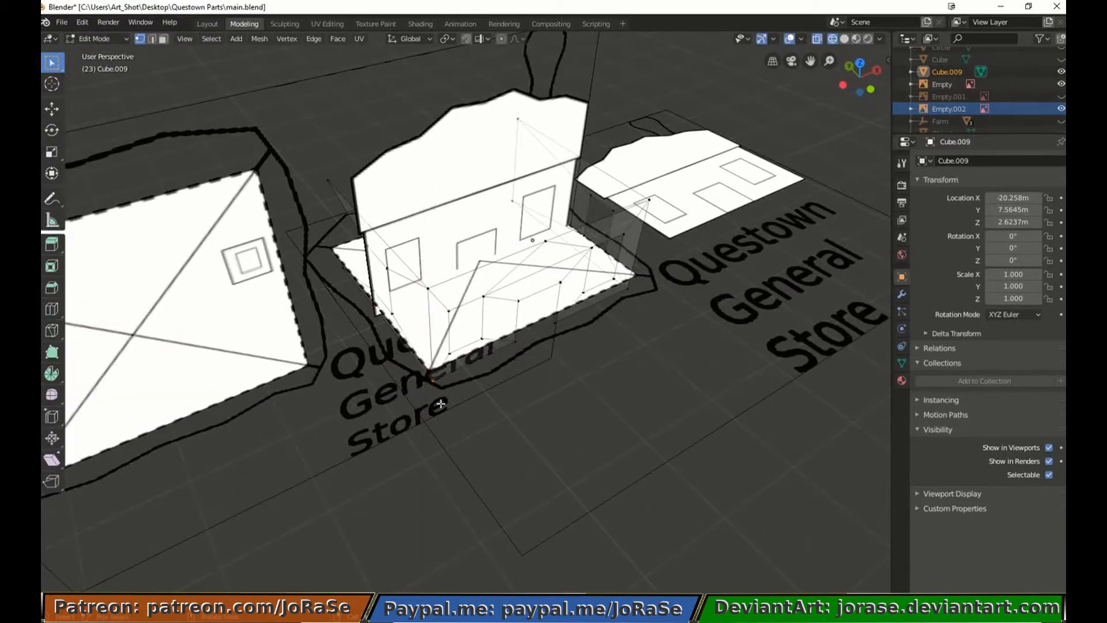
Flatten the left wall's vertices into one plane by scaling them to 0 on X
{"action": "key", "text": "b"}
{"action": "left_click_drag", "start_coordinate": [368, 237], "coordinate": [443, 401]}
{"action": "middle_click_drag", "start_coordinate": [455, 412], "coordinate": [563, 430]}
{"action": "type", "text": "sx0"}
{"action": "key", "text": "Return"}
Flatten the front wall's vertices into one plane by scaling them to 0 on Y
{"action": "key", "text": "b"}
{"action": "left_click_drag", "start_coordinate": [512, 106], "coordinate": [555, 412]}
{"action": "type", "text": "s"}
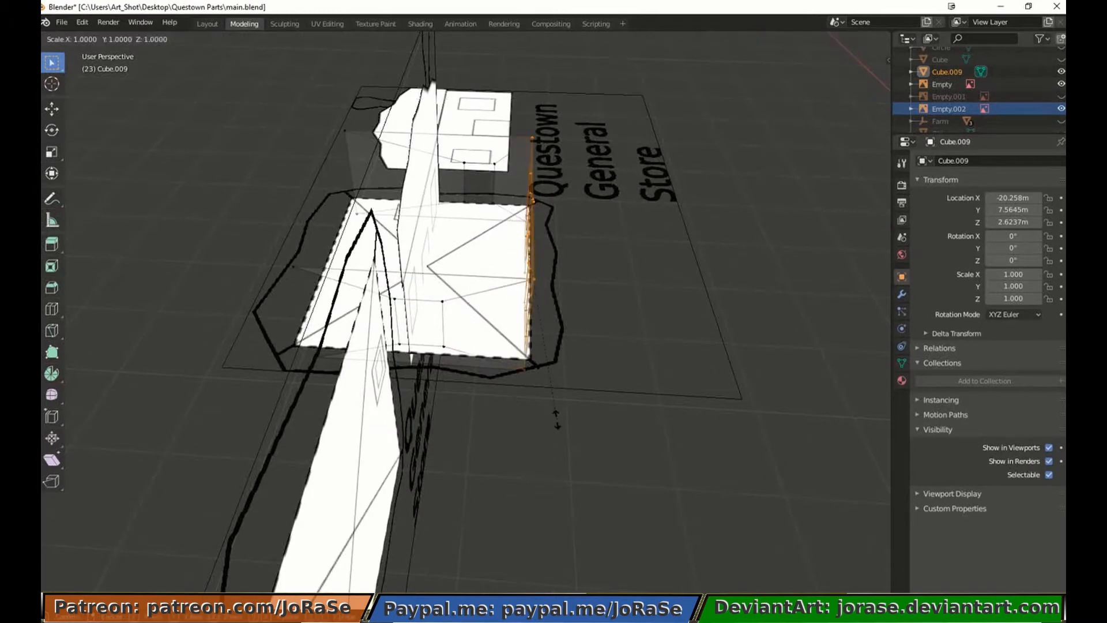
{"action": "type", "text": "y0"}
{"action": "key", "text": "Return"}
Align the left wall's rear vertices by scaling to 0 on Y and move them along Y to the reference's rear edge
{"action": "middle_click_drag", "start_coordinate": [557, 420], "coordinate": [323, 387]}
{"action": "left_click", "coordinate": [580, 166]}
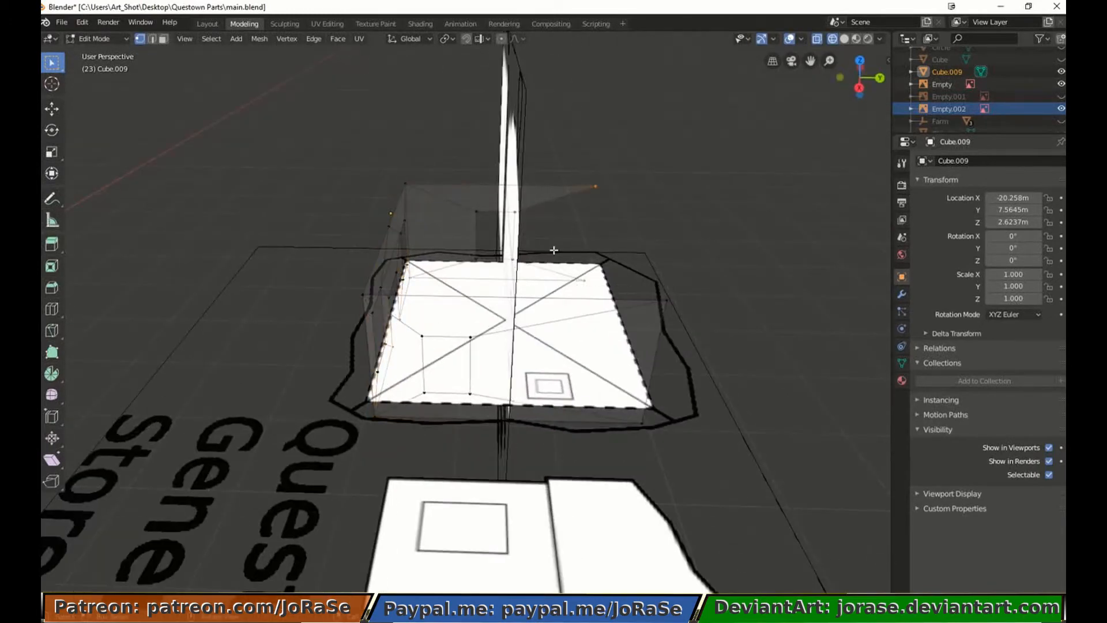
{"action": "type", "text": "sy0"}
{"action": "key", "text": "Return"}
{"action": "key", "text": "KP_7"}
{"action": "key", "text": "g"}
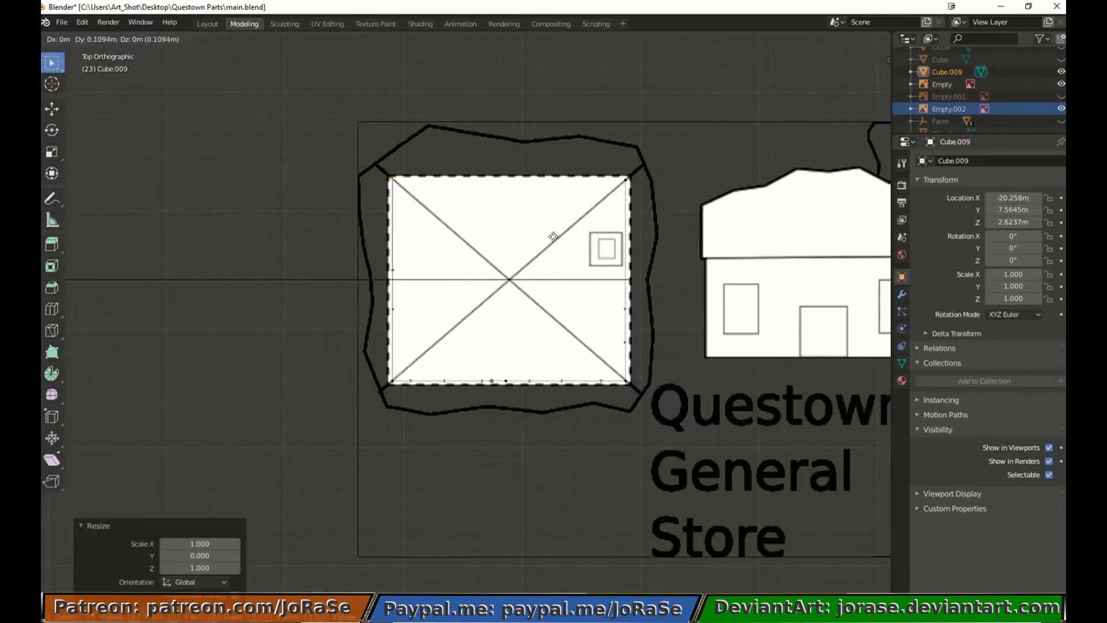
{"action": "left_click", "coordinate": [554, 237]}
Align both side walls' rear vertices with scale 0 on Y, fill the rear wall between them, and switch to solid shading
{"action": "left_click_drag", "start_coordinate": [602, 165], "coordinate": [642, 200], "text": "shift"}
{"action": "middle_click_drag", "start_coordinate": [676, 275], "coordinate": [614, 252]}
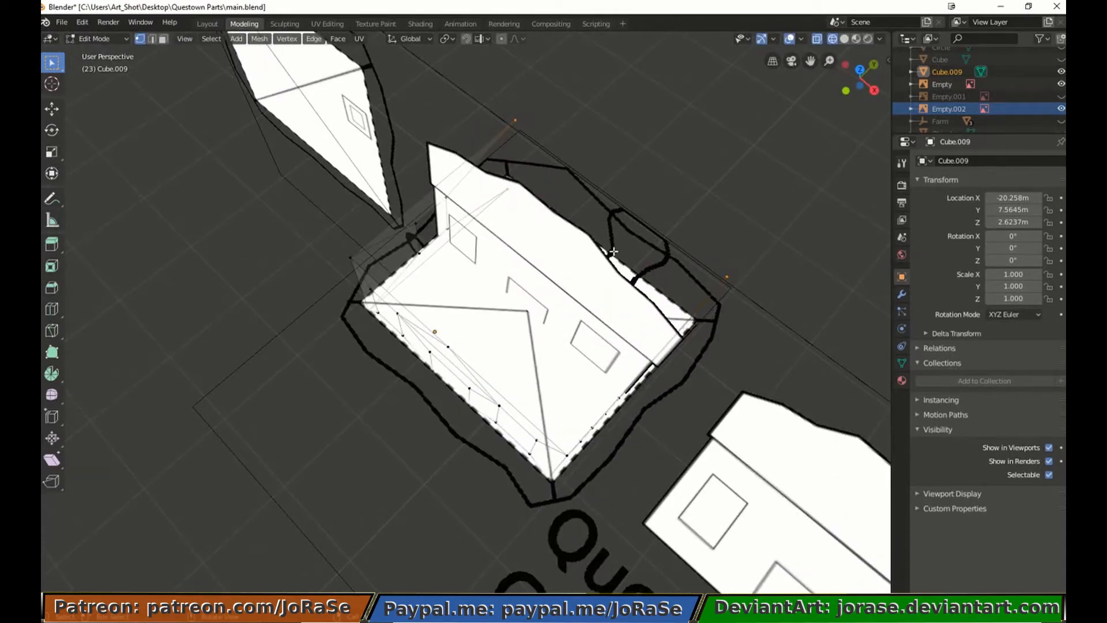
{"action": "type", "text": "sy0"}
{"action": "key", "text": "Return"}
{"action": "key", "text": "f"}
{"action": "key", "text": "z"}
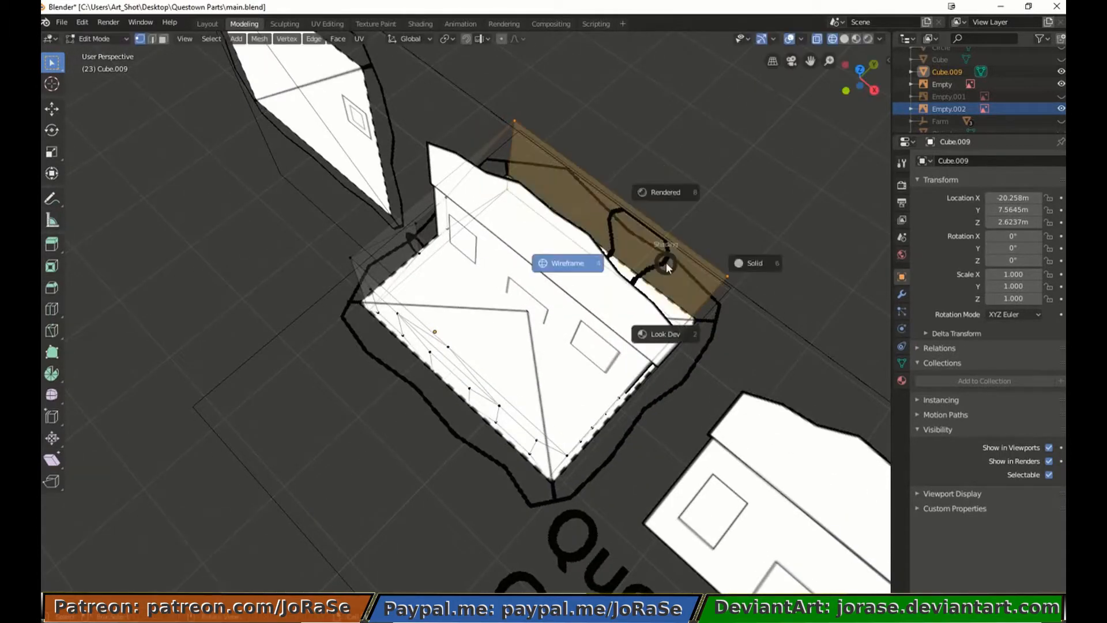
{"action": "left_click", "coordinate": [728, 258]}
Fill the left wall's open area between its window and the rear corner
{"action": "key", "text": "alt+a"}
{"action": "mouse_move", "coordinate": [729, 257]}
{"action": "middle_mouse_down"}
{"action": "mouse_move", "coordinate": [495, 201]}
{"action": "mouse_move", "coordinate": [404, 267]}
{"action": "middle_mouse_up"}
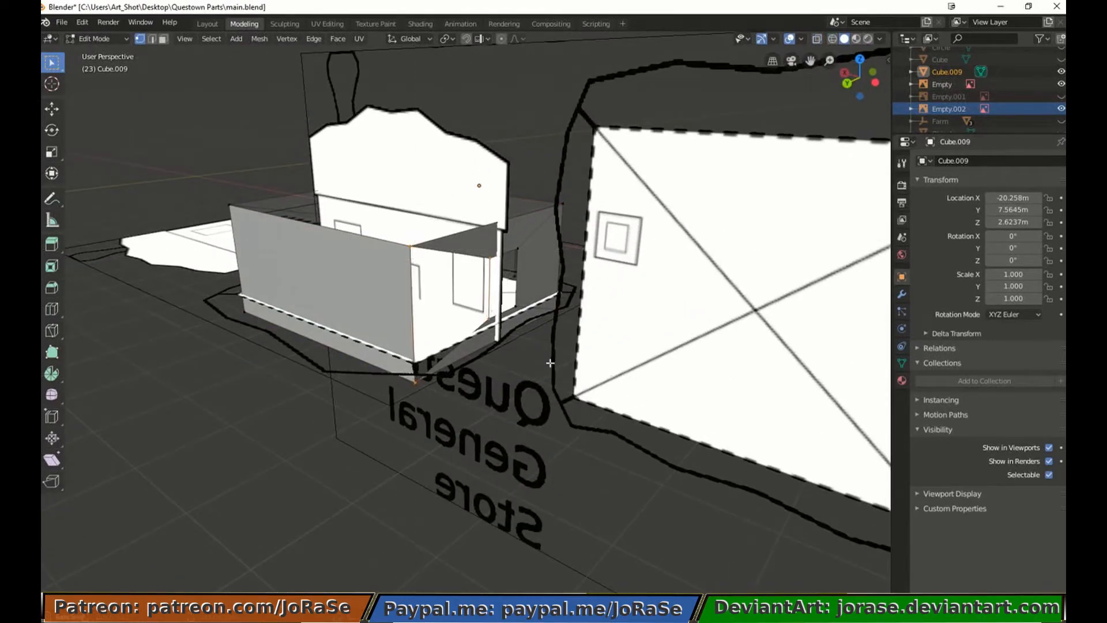
{"action": "middle_click_drag", "start_coordinate": [550, 363], "coordinate": [506, 357]}
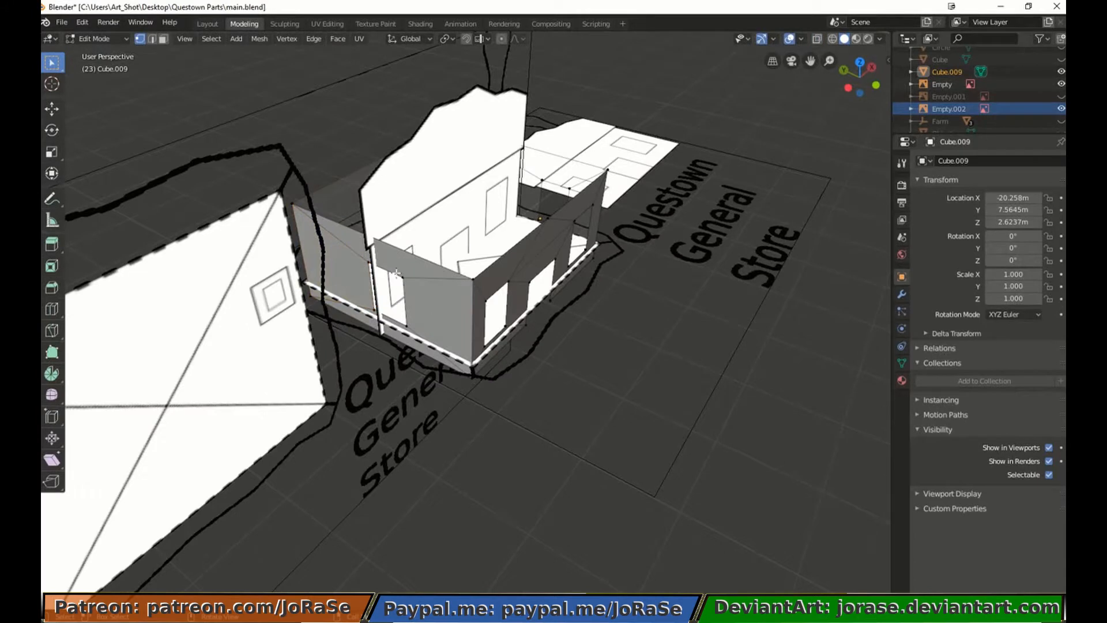
Extrude the left side window's edges inward along X and fill the recessed window with a face
{"action": "key", "text": "e"}
{"action": "right_click", "coordinate": [420, 320]}
{"action": "key", "text": "g"}
{"action": "key", "text": "y"}
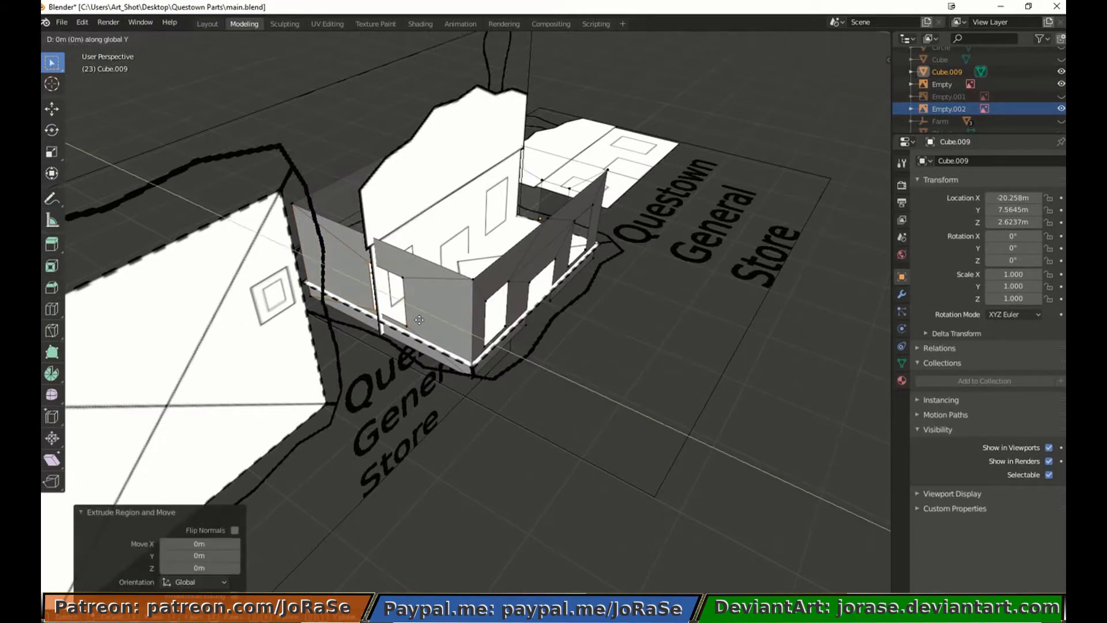
{"action": "key", "text": "x"}
{"action": "left_click", "coordinate": [426, 318]}
Extrude the right side window's edge loop inward along X to recess it like the left one
{"action": "left_click", "coordinate": [555, 181], "text": "alt"}
{"action": "key", "text": "e"}
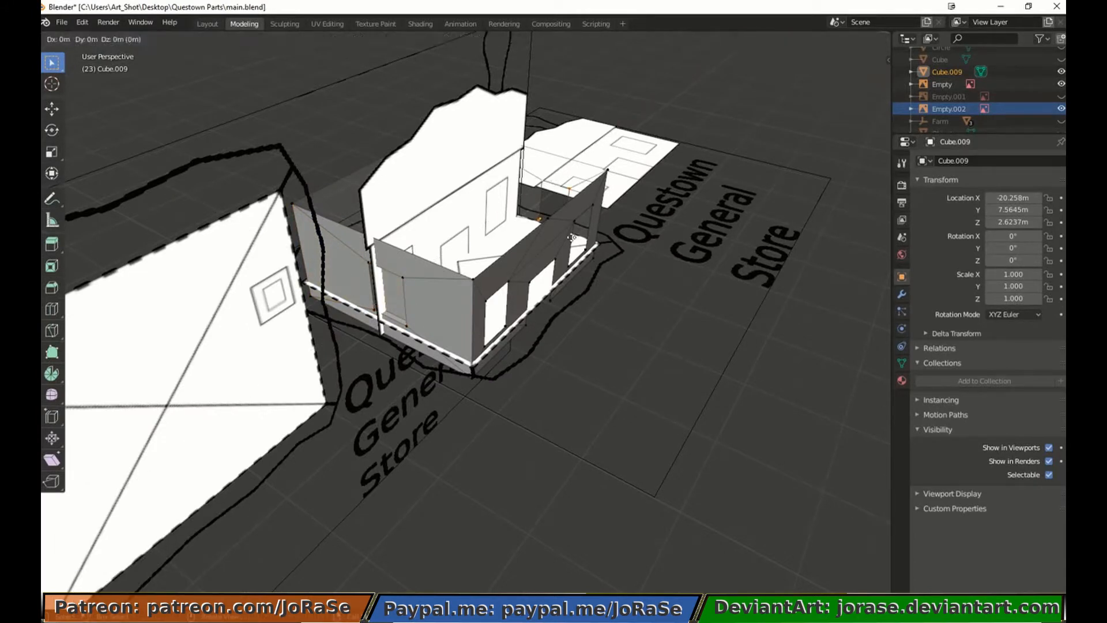
{"action": "right_click", "coordinate": [569, 234]}
{"action": "key", "text": "g"}
{"action": "key", "text": "x"}
{"action": "left_click", "coordinate": [567, 237]}
{"action": "key", "text": "e"}
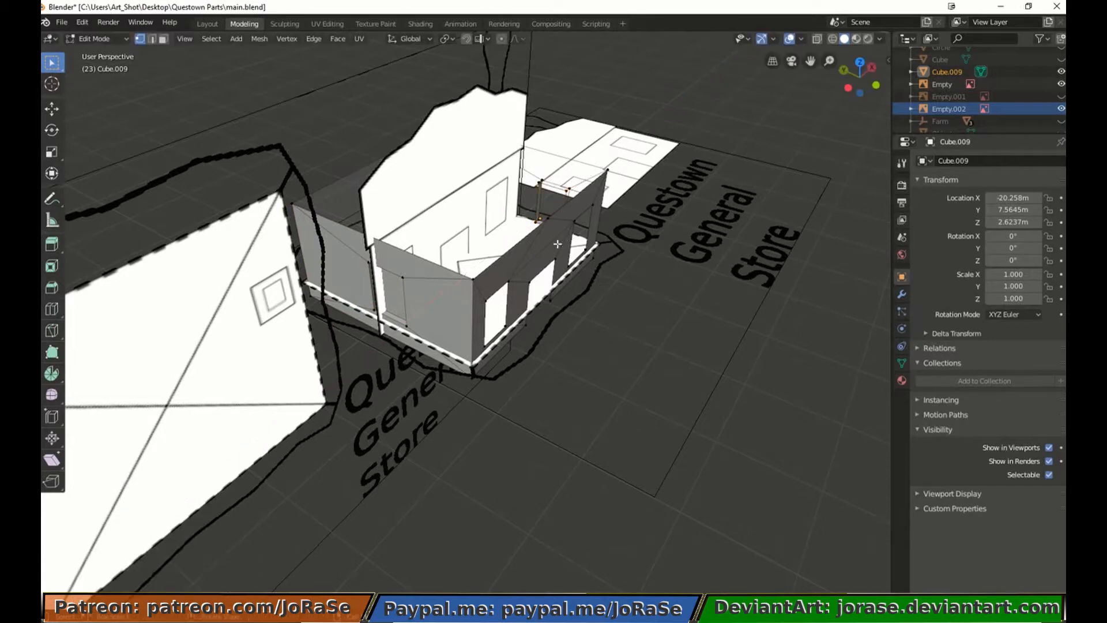
{"action": "right_click", "coordinate": [577, 215]}
Switch to edge selection and extrude the front window openings' edge loops inward along Y
{"action": "left_click", "coordinate": [151, 38]}
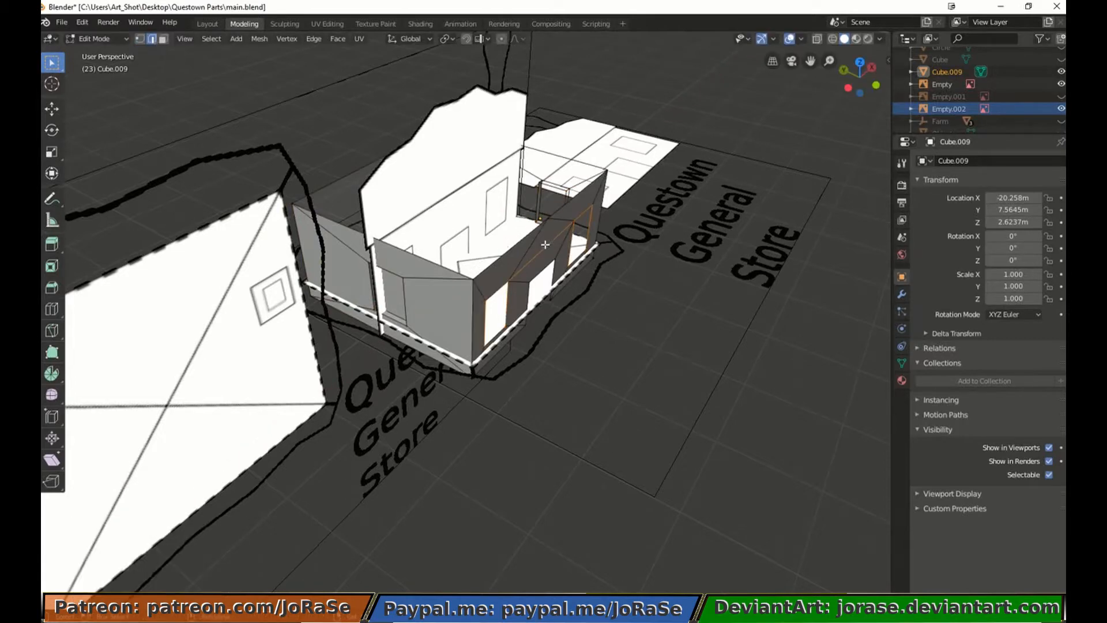
{"action": "middle_click_drag", "start_coordinate": [410, 349], "coordinate": [449, 421]}
{"action": "key", "text": "e"}
{"action": "right_click", "coordinate": [448, 422]}
{"action": "key", "text": "g"}
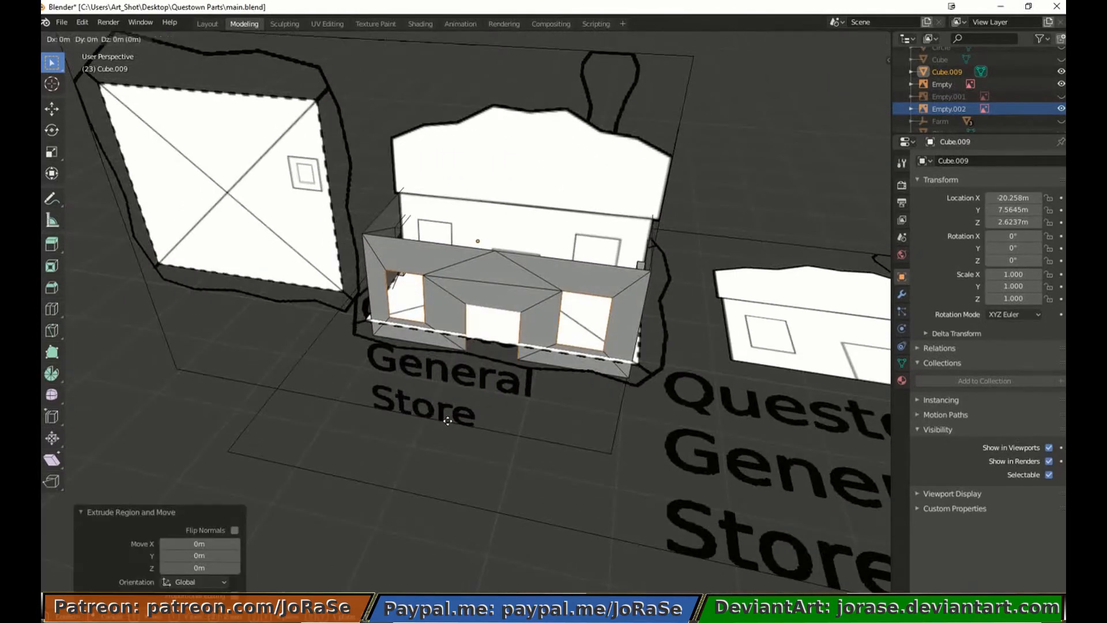
{"action": "key", "text": "y"}
{"action": "left_click", "coordinate": [452, 412]}
Fill the recessed front window and door openings with faces
{"action": "key", "text": "f"}
{"action": "key", "text": "f"}
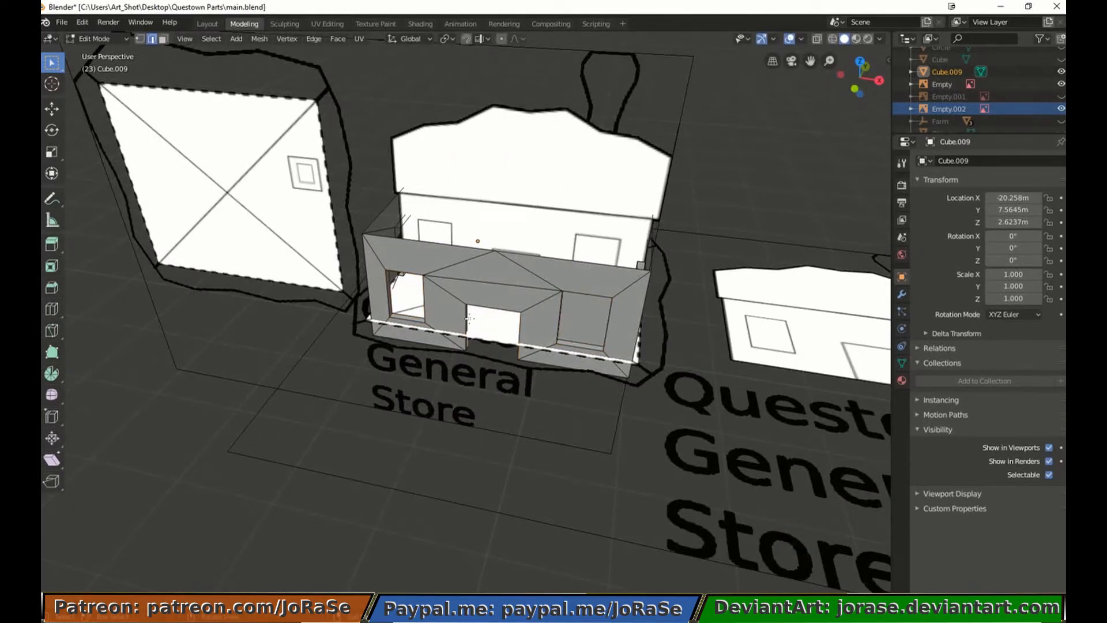
{"action": "key", "text": "f"}
{"action": "key", "text": "f"}
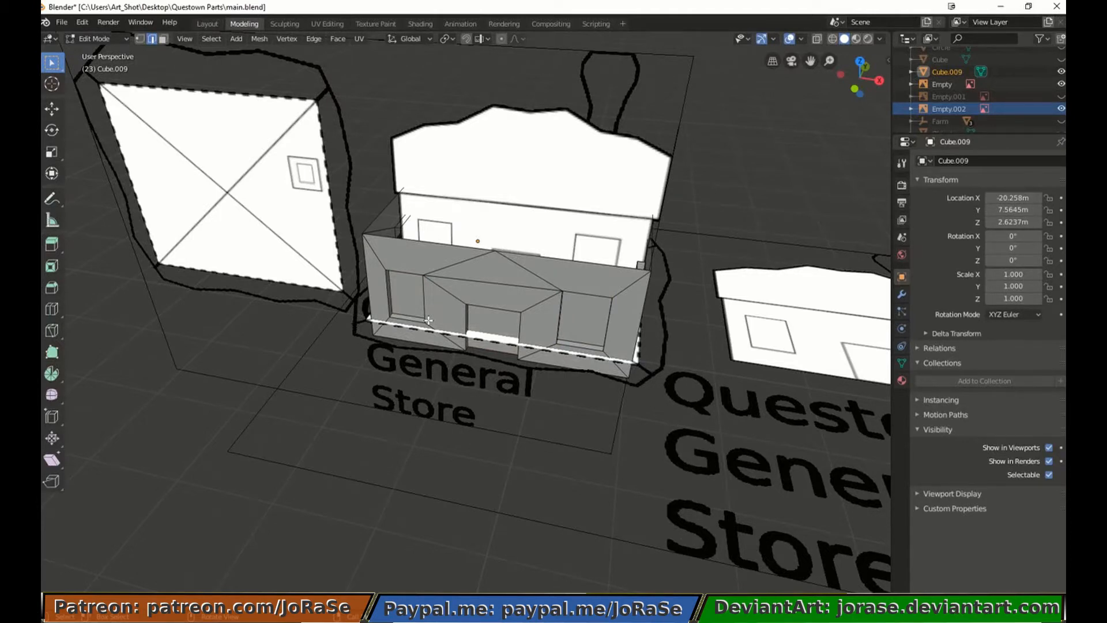
{"action": "scroll", "coordinate": [318, 398], "scroll_direction": "down", "scroll_amount": 3}
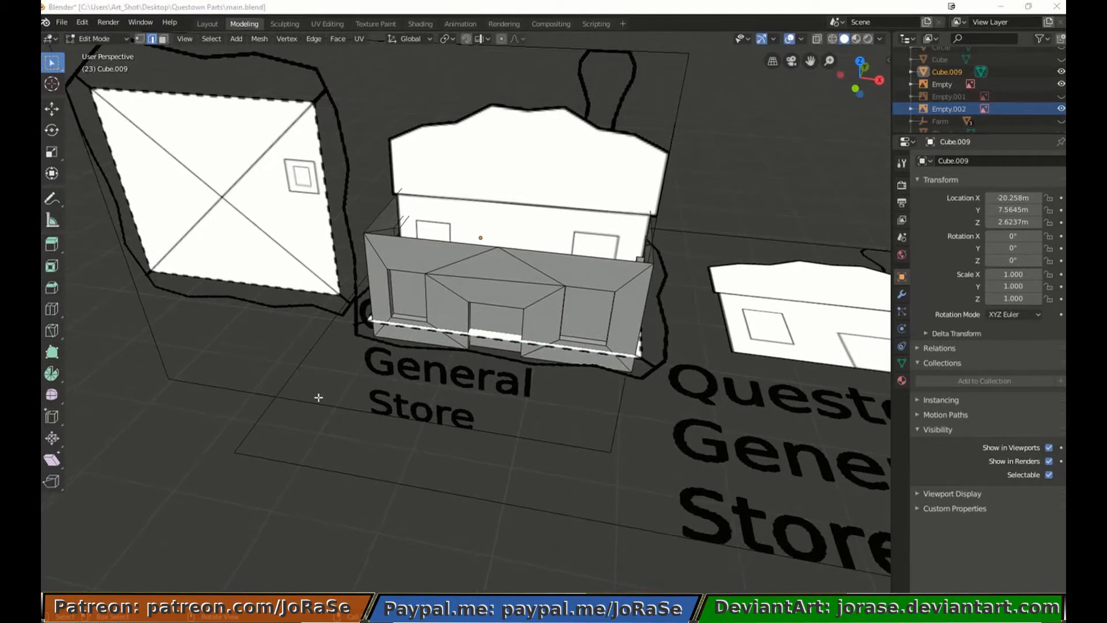
Extrude the building's bottom edge loop about 0.05 m straight down in the side view
{"action": "middle_click_drag", "start_coordinate": [318, 398], "coordinate": [527, 434]}
{"action": "left_click", "coordinate": [531, 427], "text": "alt"}
{"action": "middle_click_drag", "start_coordinate": [519, 478], "coordinate": [580, 395]}
{"action": "left_click", "coordinate": [496, 284]}
{"action": "middle_click_drag", "start_coordinate": [493, 285], "coordinate": [547, 325]}
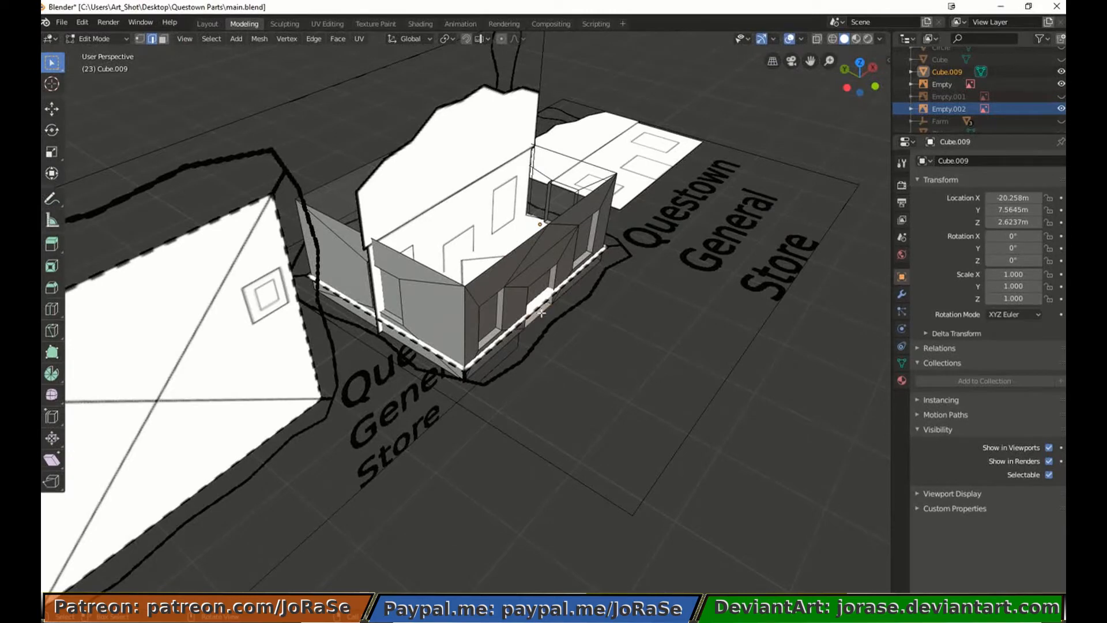
{"action": "key", "text": "KP_3"}
{"action": "key", "text": "g"}
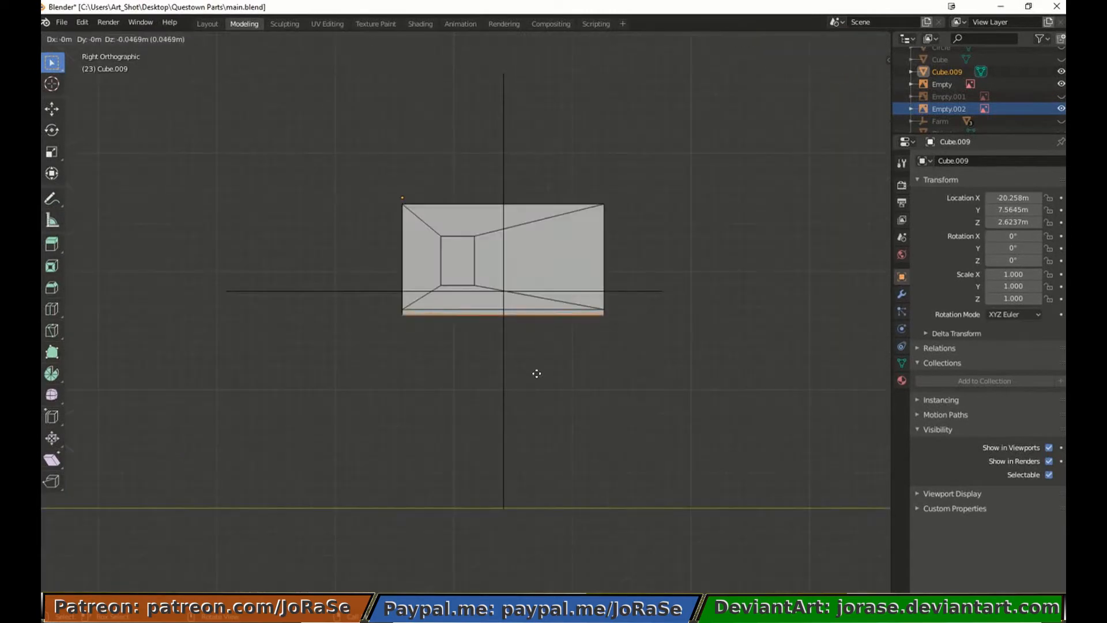
{"action": "left_click", "coordinate": [537, 373]}
Merge the selected vertices along the building's bottom edge, then select the whole mesh
{"action": "middle_click_drag", "start_coordinate": [455, 433], "coordinate": [508, 444]}
{"action": "right_click", "coordinate": [420, 410]}
{"action": "key", "text": "alt+m"}
{"action": "left_click", "coordinate": [418, 403]}
{"action": "key", "text": "a"}
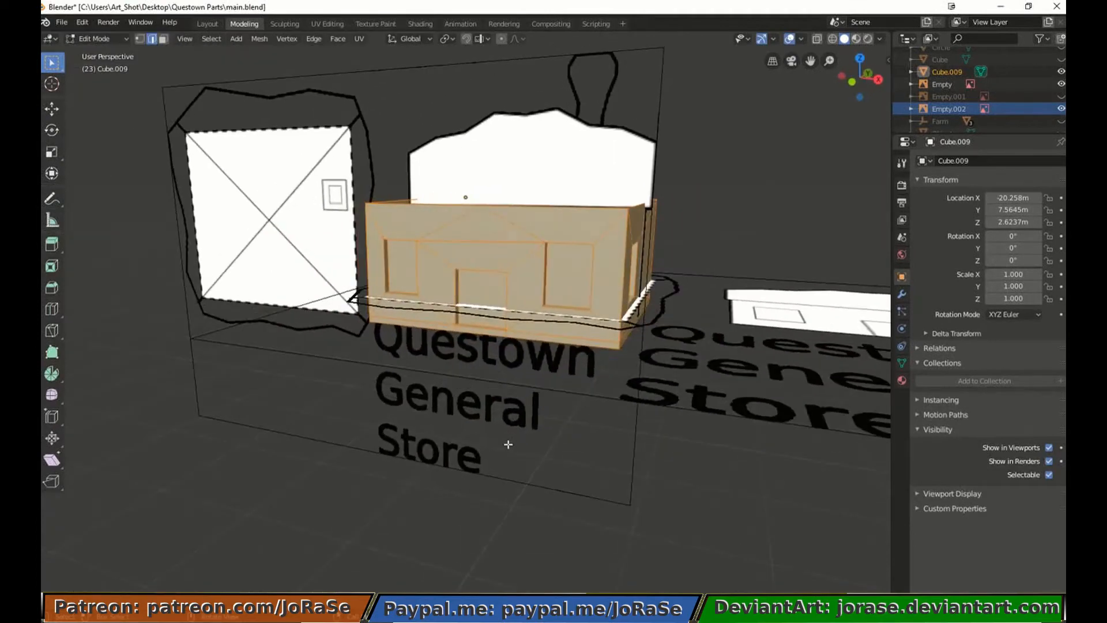
In the top view, add a loose vertex and move it onto the rear-left corner of the roof outline in the reference image
{"action": "key", "text": "KP_1"}
{"action": "key", "text": "KP_7"}
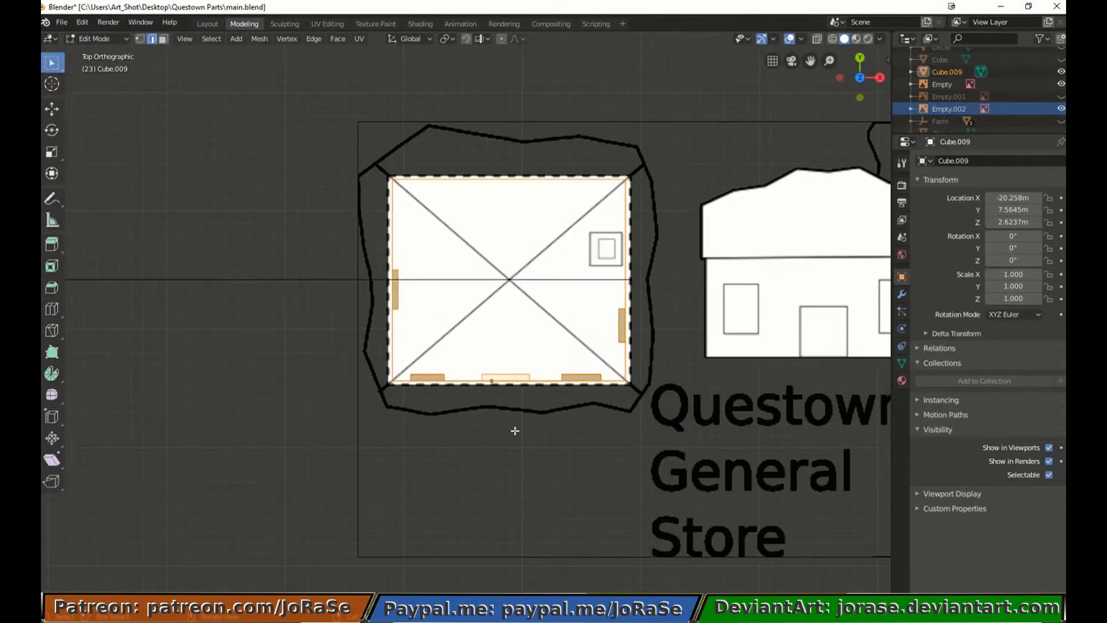
{"action": "key", "text": "1"}
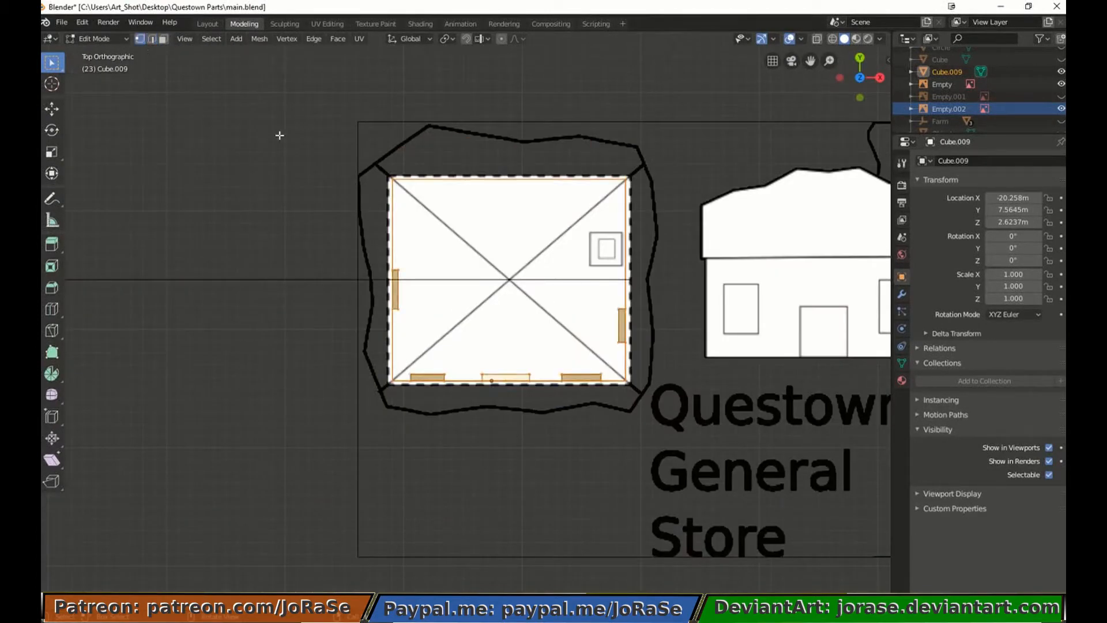
{"action": "key", "text": "alt+a"}
{"action": "left_click", "coordinate": [361, 175], "text": "ctrl"}
{"action": "key", "text": "ctrl+z"}
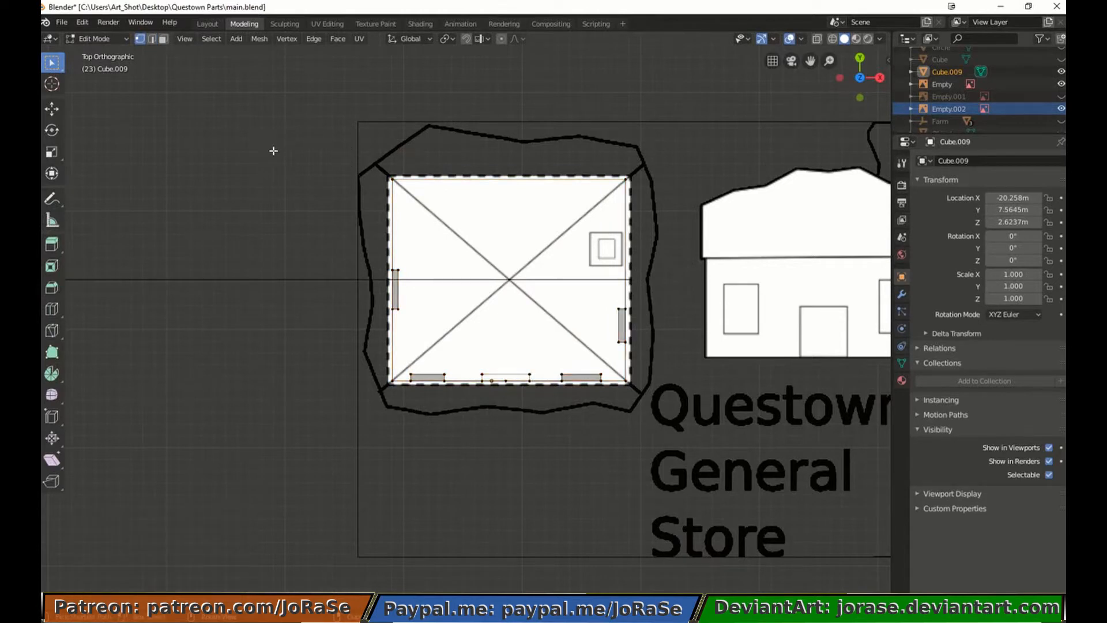
{"action": "right_click", "coordinate": [273, 151], "text": "ctrl"}
{"action": "key", "text": "g"}
{"action": "left_click", "coordinate": [361, 189]}
Extrude the vertex along the rear edge of the wavy roof outline, around its rear-right corner
{"action": "key", "text": "e"}
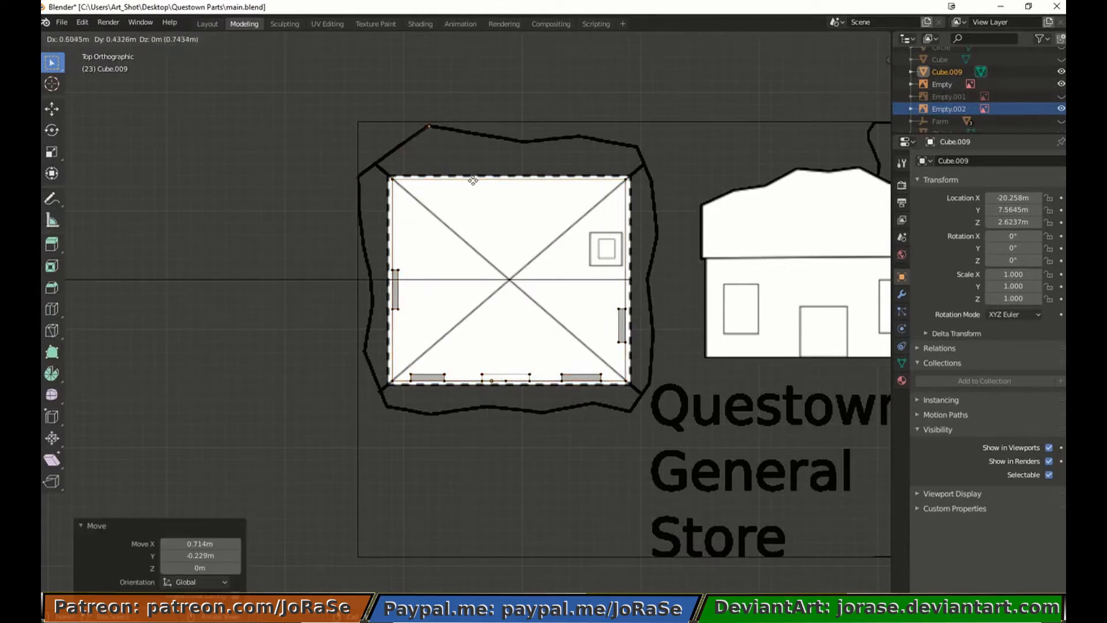
{"action": "left_click", "coordinate": [472, 181]}
{"action": "key", "text": "e"}
{"action": "left_click", "coordinate": [567, 199]}
{"action": "key", "text": "e"}
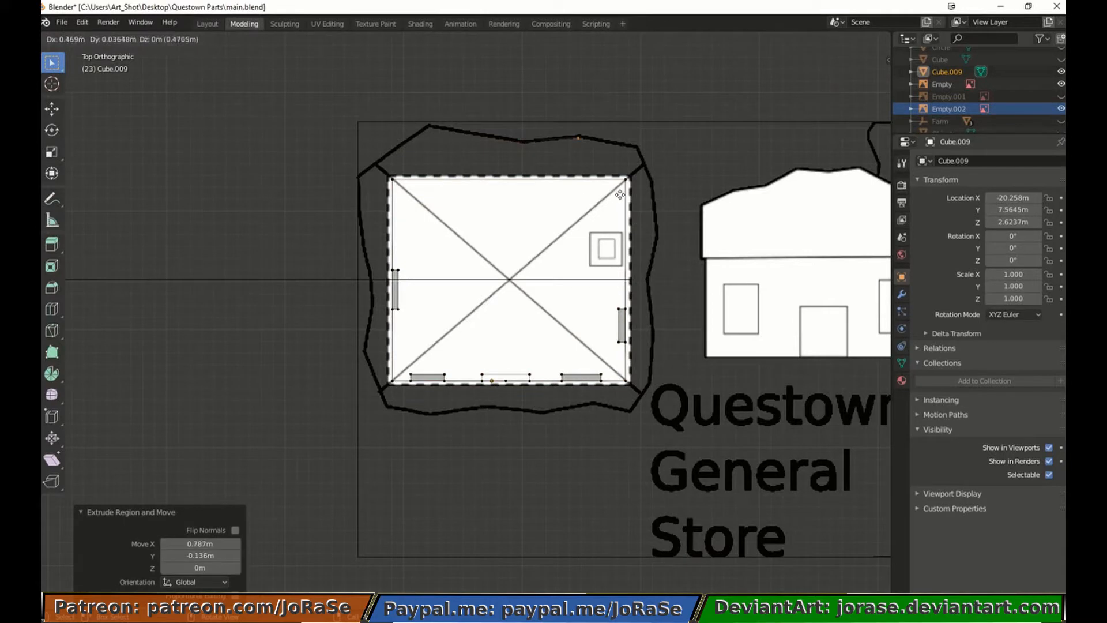
{"action": "left_click", "coordinate": [619, 194]}
{"action": "key", "text": "e"}
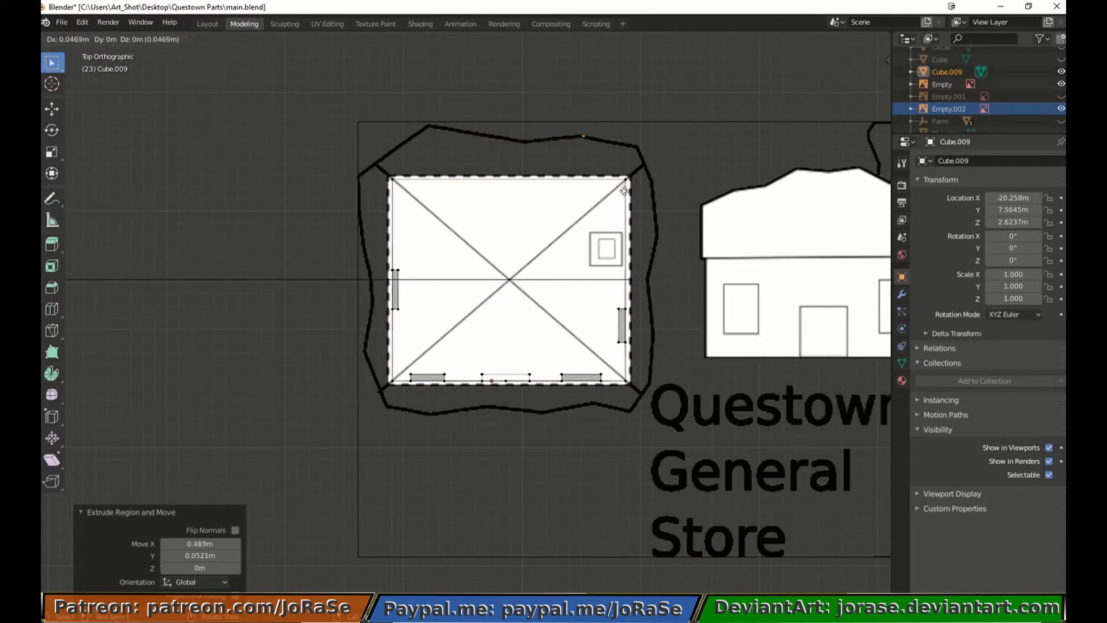
{"action": "left_click", "coordinate": [676, 202]}
Continue extruding vertices along the right side of the roof outline to about its midpoint
{"action": "key", "text": "e"}
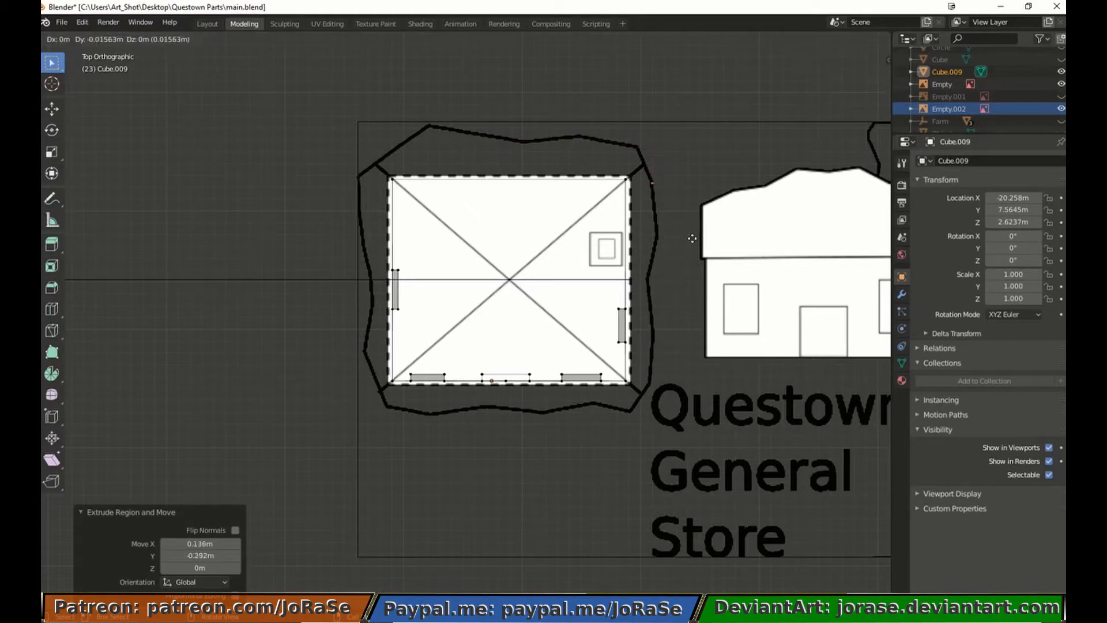
{"action": "left_click", "coordinate": [697, 287]}
{"action": "key", "text": "e"}
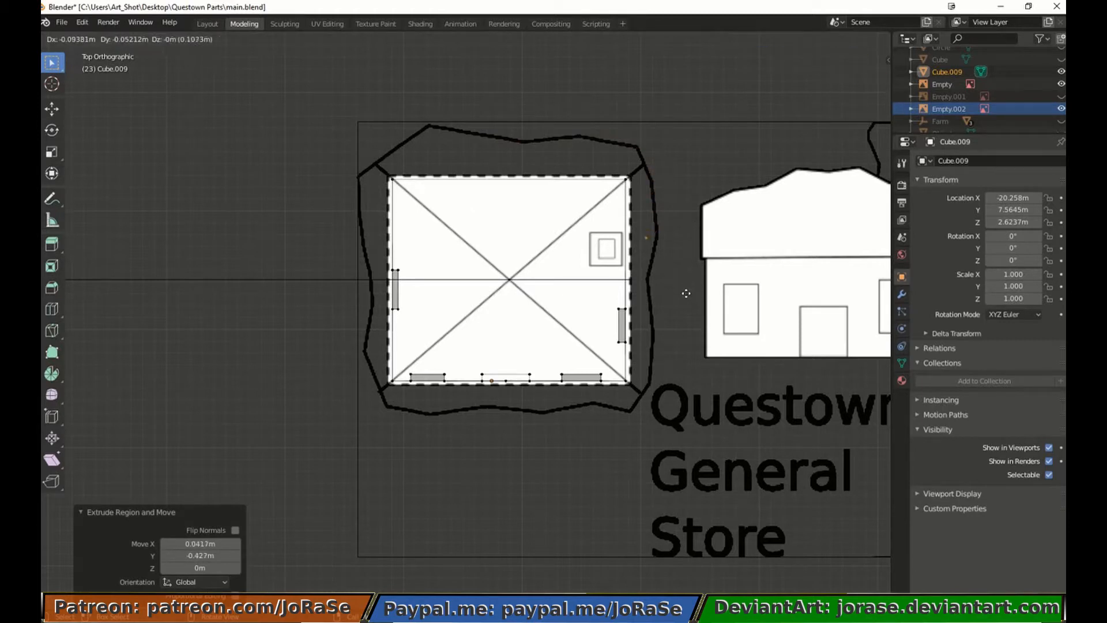
{"action": "left_click", "coordinate": [688, 335]}
{"action": "key", "text": "a"}
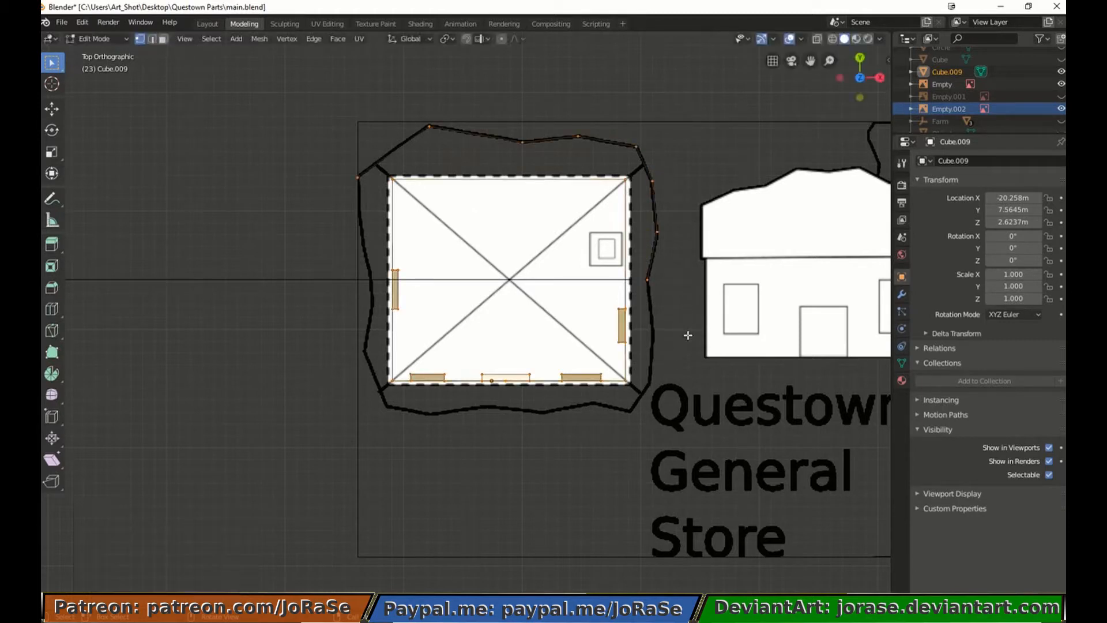
From the rear-left corner vertex, extrude vertices down the left side of the roof outline to the front-left corner
{"action": "left_click", "coordinate": [351, 162]}
{"action": "key", "text": "e"}
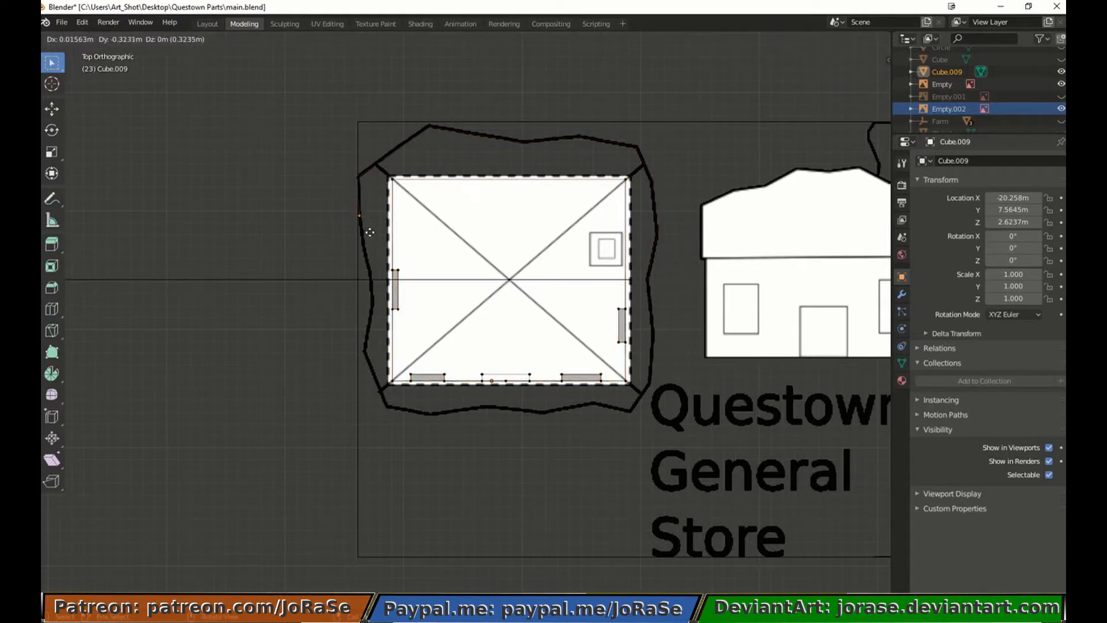
{"action": "left_click", "coordinate": [370, 232]}
{"action": "key", "text": "e"}
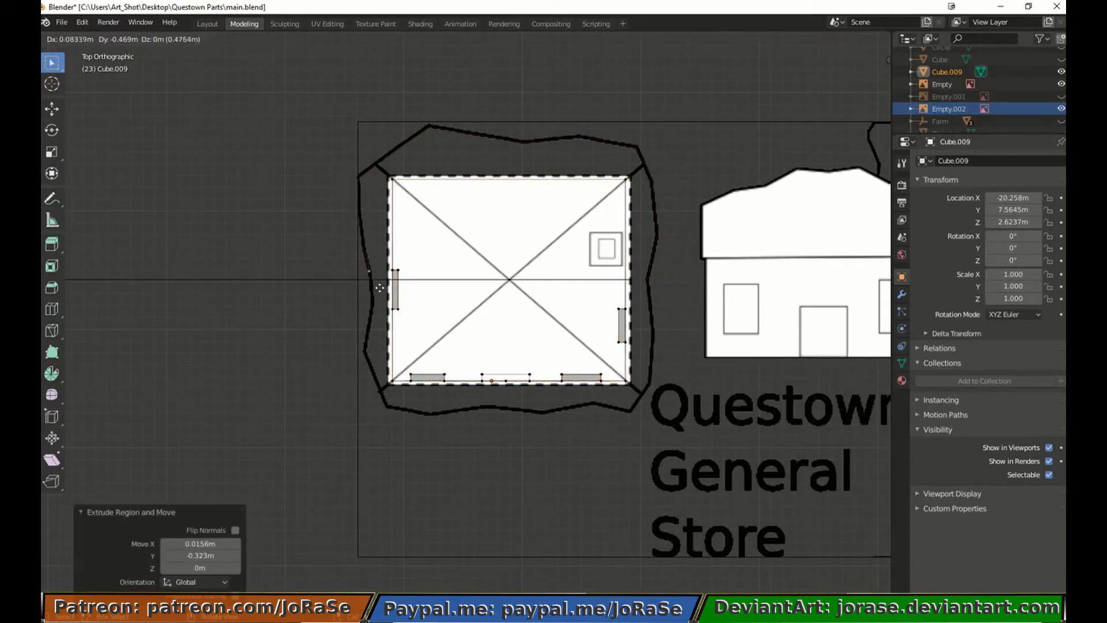
{"action": "left_click", "coordinate": [380, 288]}
{"action": "key", "text": "e"}
{"action": "left_click", "coordinate": [381, 315]}
{"action": "key", "text": "e"}
{"action": "left_click", "coordinate": [375, 368]}
{"action": "key", "text": "e"}
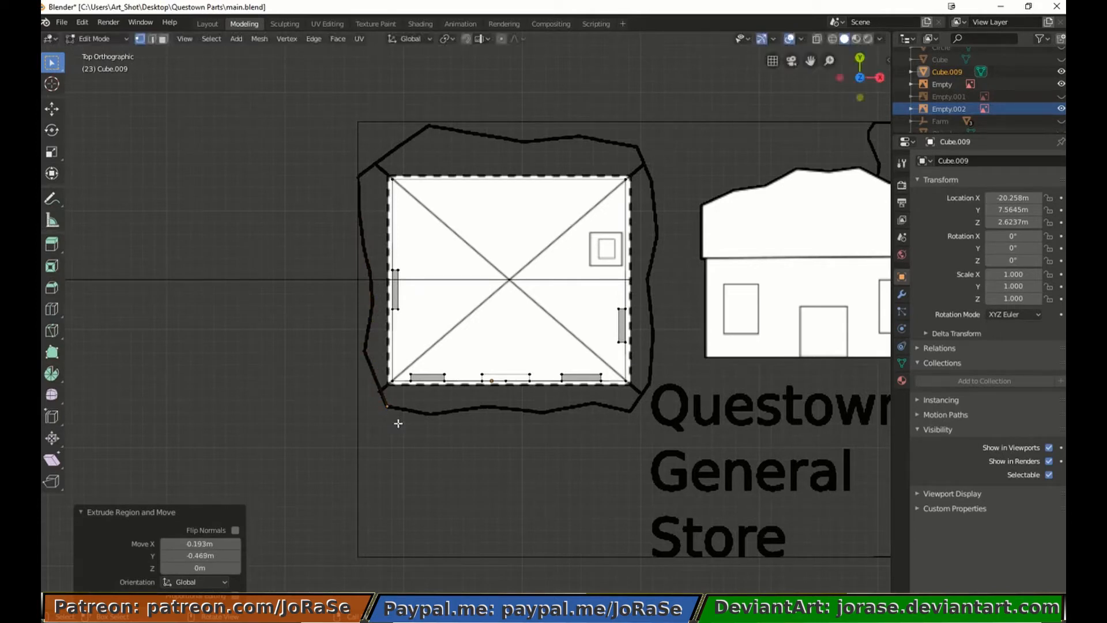
Extrude vertices along the front edge of the roof outline, following each bend towards the front-right corner
{"action": "left_click", "coordinate": [456, 434]}
{"action": "key", "text": "e"}
{"action": "left_click", "coordinate": [513, 431]}
{"action": "key", "text": "e"}
{"action": "left_click", "coordinate": [563, 438]}
{"action": "key", "text": "e"}
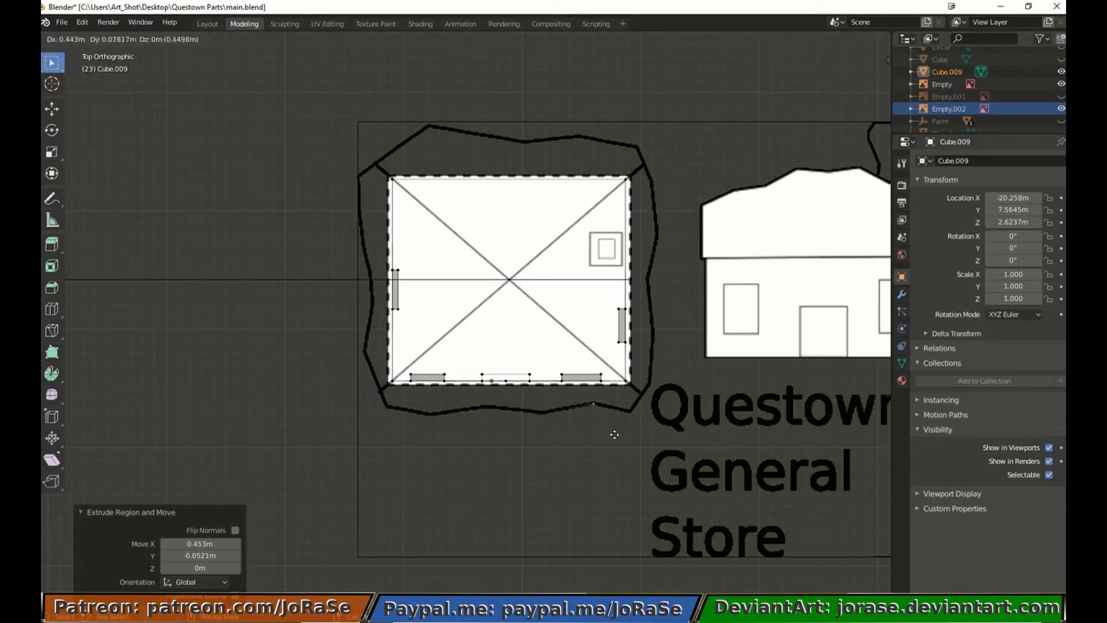
{"action": "left_click", "coordinate": [615, 435]}
Extrude around the front-right corner and up the right side of the roof outline, then select the two open end vertices
{"action": "key", "text": "alt+a"}
{"action": "key", "text": "b"}
{"action": "right_click", "coordinate": [650, 380]}
{"action": "key", "text": "a"}
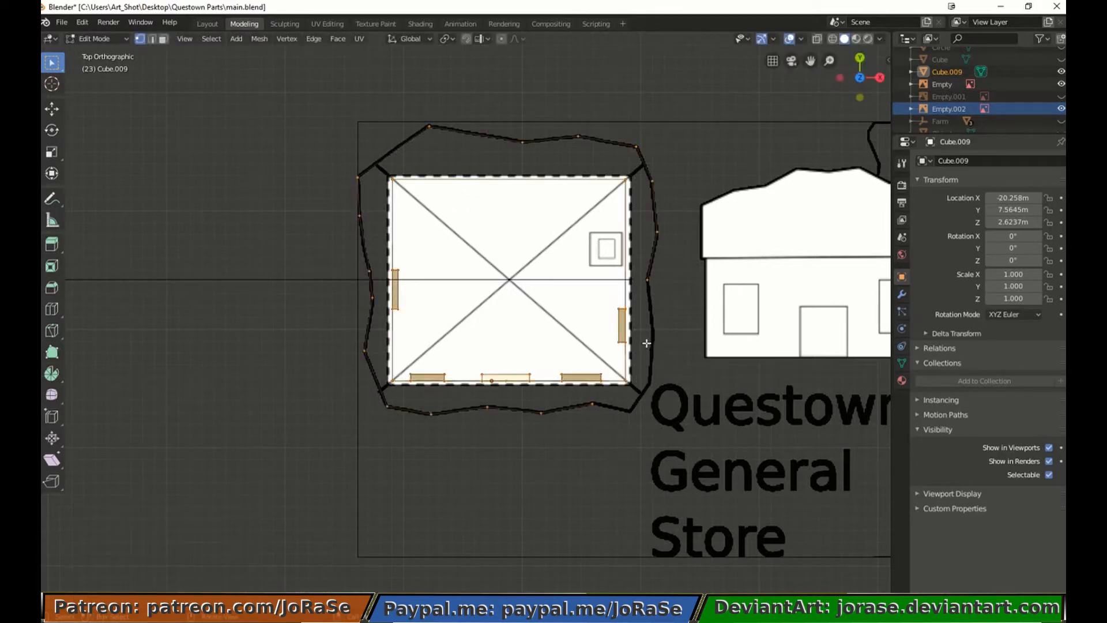
{"action": "key", "text": "e"}
{"action": "left_click", "coordinate": [642, 424]}
{"action": "key", "text": "e"}
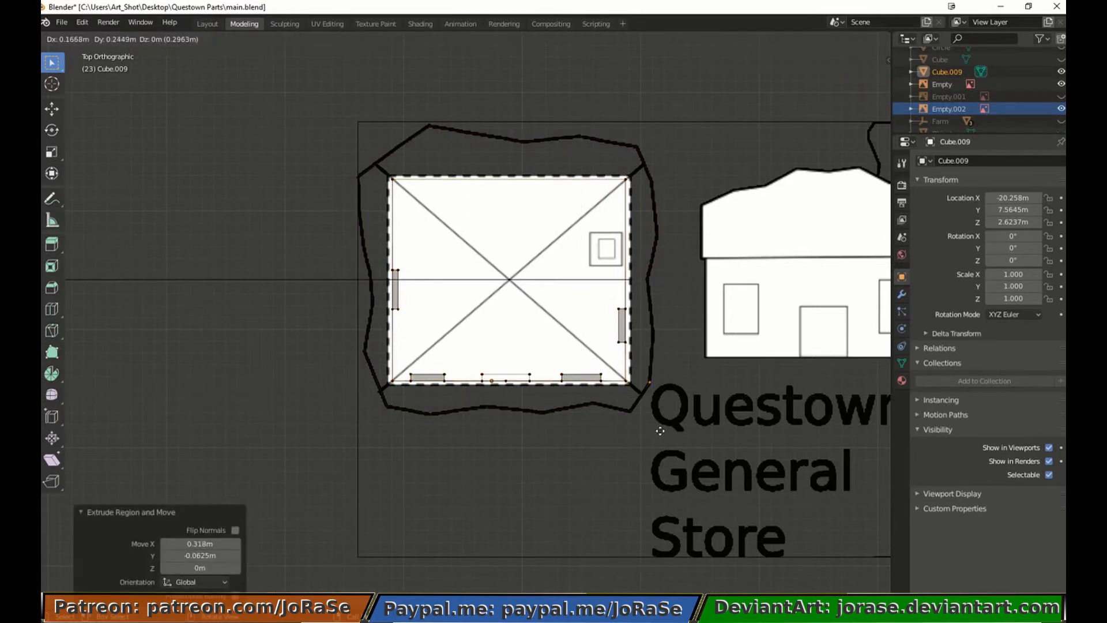
{"action": "left_click", "coordinate": [660, 431]}
{"action": "key", "text": "e"}
{"action": "left_click", "coordinate": [684, 420]}
{"action": "key", "text": "a"}
{"action": "left_click_drag", "start_coordinate": [641, 273], "coordinate": [668, 339]}
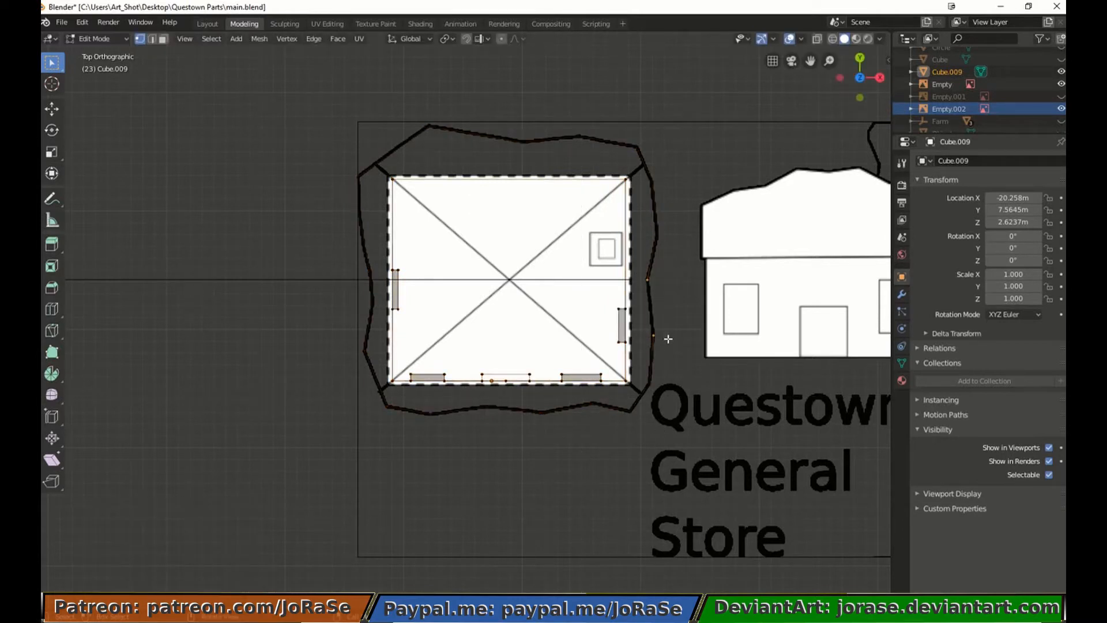
Create a diagonal edge from beyond the roof's front-left corner to beyond its rear-right corner and subdivide it once
{"action": "left_click", "coordinate": [385, 388], "text": "ctrl"}
{"action": "key", "text": "ctrl+z"}
{"action": "right_click", "coordinate": [336, 406], "text": "ctrl"}
{"action": "key", "text": "g"}
{"action": "left_click", "coordinate": [375, 404]}
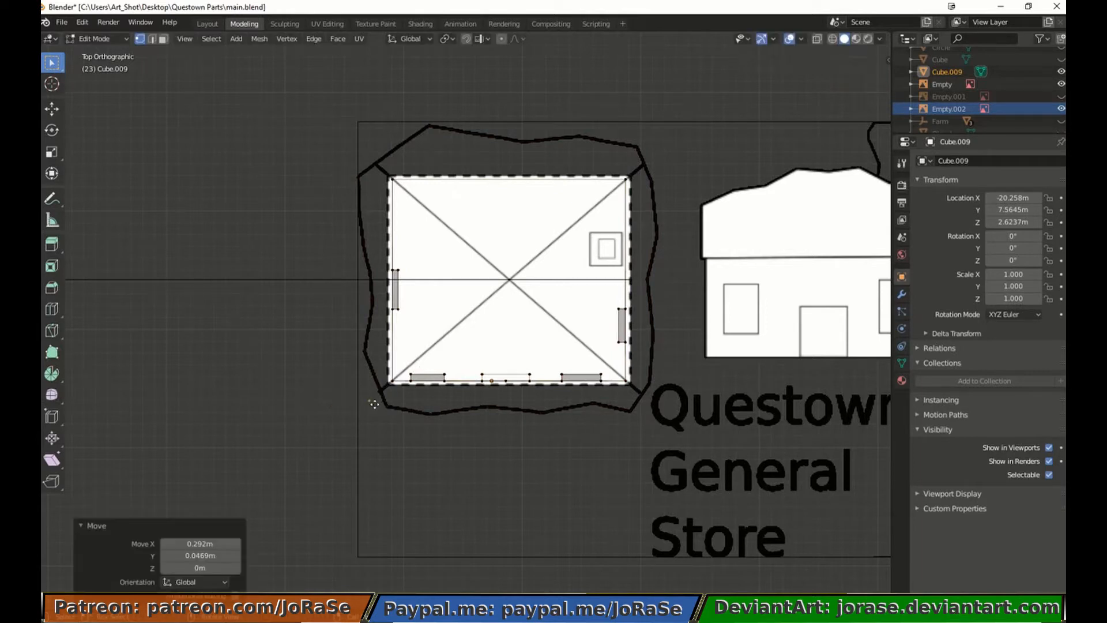
{"action": "key", "text": "e"}
{"action": "left_click", "coordinate": [653, 163]}
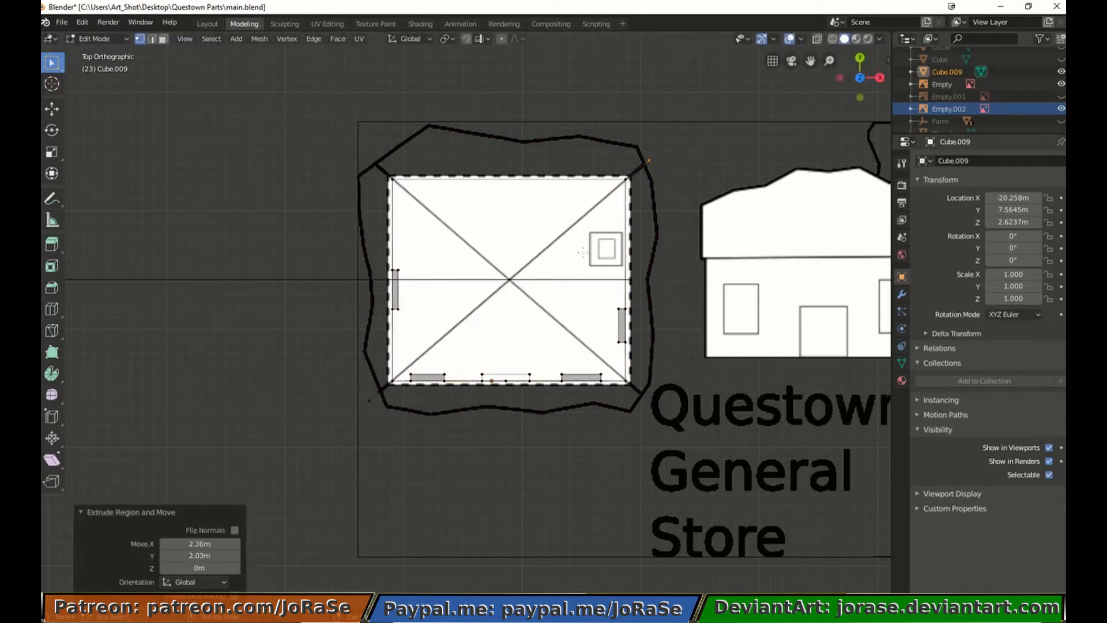
{"action": "left_click", "coordinate": [369, 400], "text": "shift"}
{"action": "left_click", "coordinate": [319, 40]}
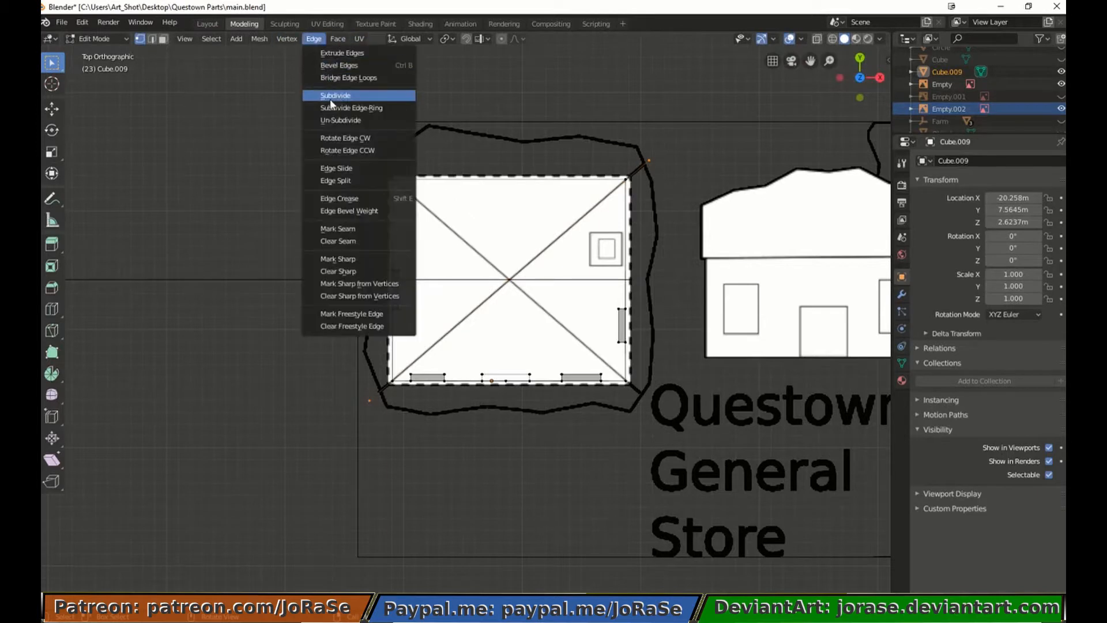
{"action": "left_click", "coordinate": [330, 99]}
Move the diagonal's midpoint vertex up along Z to the roof peak in the front reference
{"action": "key", "text": "KP_3"}
{"action": "key", "text": "g"}
{"action": "key", "text": "z"}
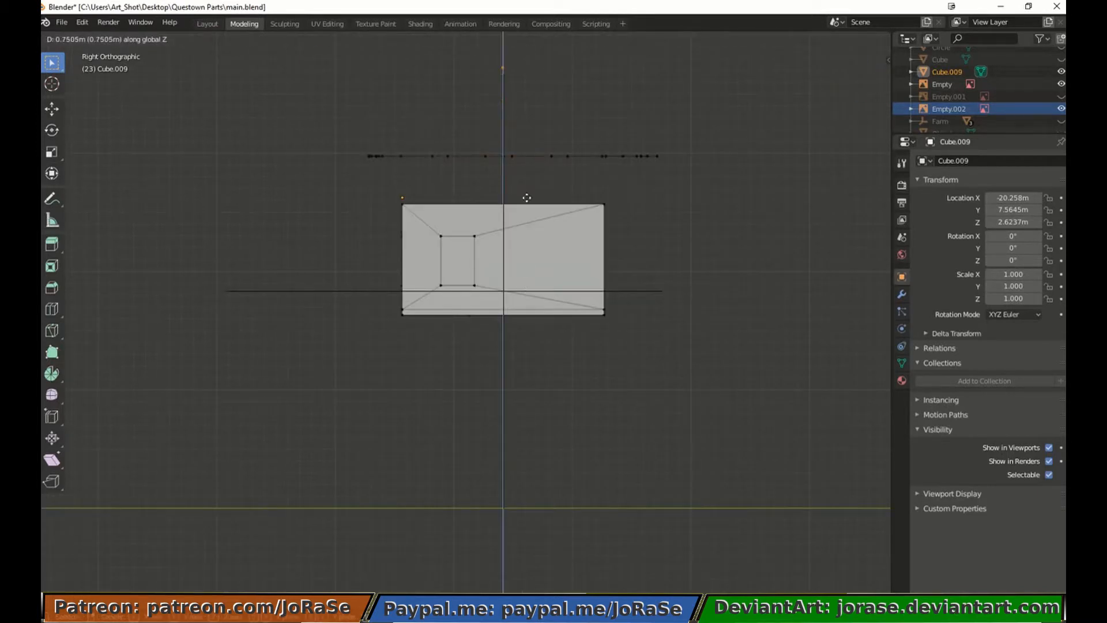
{"action": "left_click", "coordinate": [527, 197]}
{"action": "key", "text": "KP_1"}
{"action": "key", "text": "g"}
{"action": "key", "text": "z"}
{"action": "left_click", "coordinate": [521, 244]}
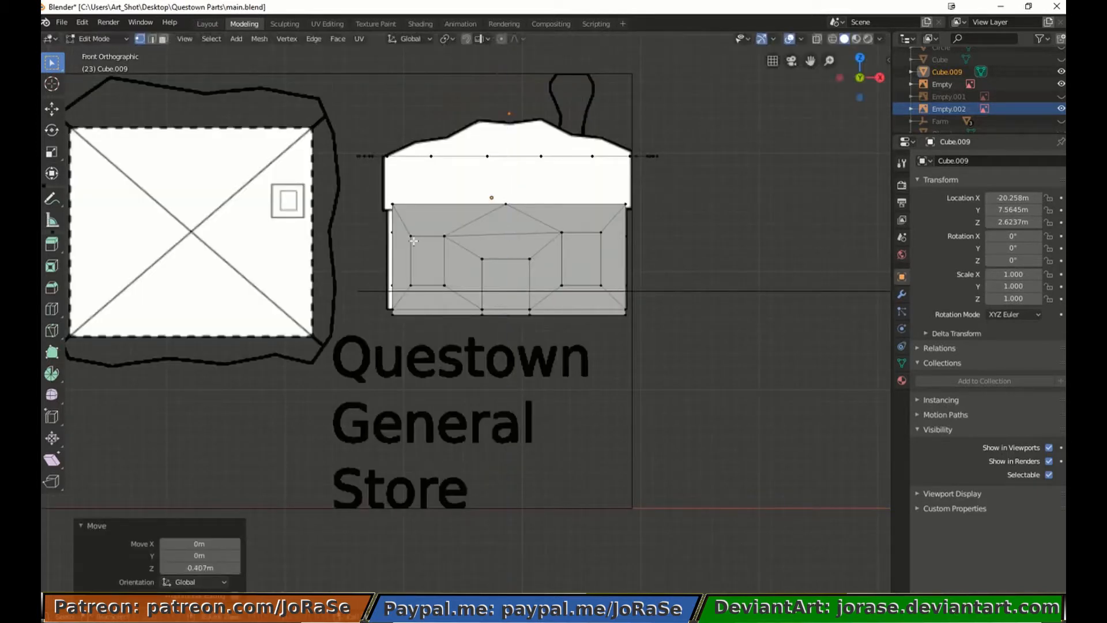
Lower the roof outline vertices about 0.47 m along Z to the eaves line in the front view
{"action": "mouse_move", "coordinate": [521, 244]}
{"action": "middle_mouse_down"}
{"action": "mouse_move", "coordinate": [359, 240]}
{"action": "mouse_move", "coordinate": [522, 245]}
{"action": "middle_mouse_up"}
{"action": "key", "text": "KP_1"}
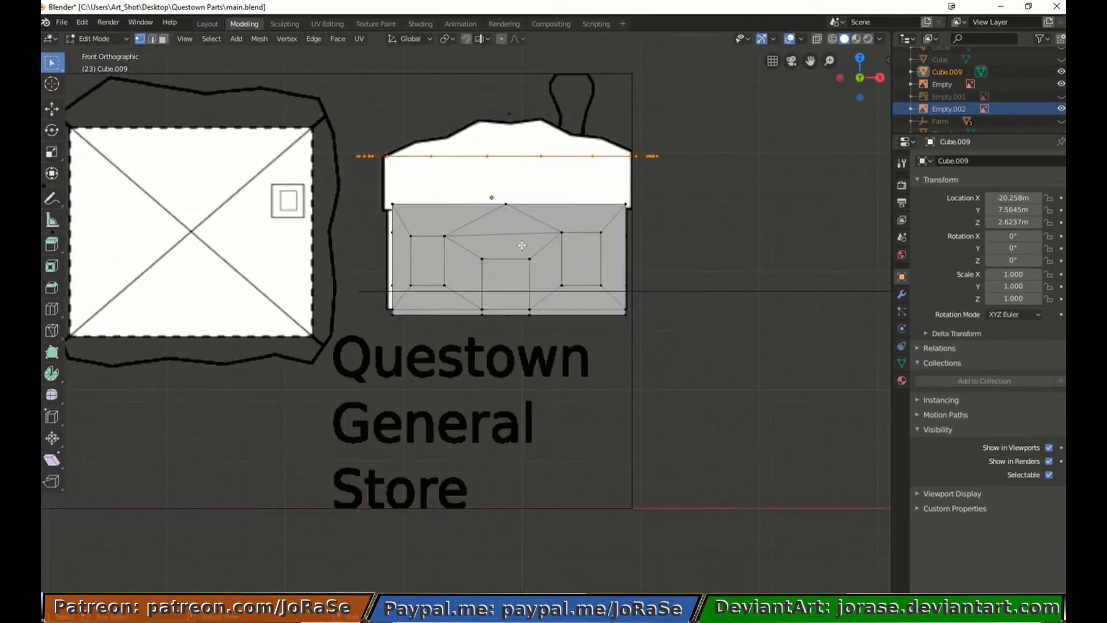
{"action": "key", "text": "g"}
{"action": "key", "text": "z"}
{"action": "left_click", "coordinate": [512, 305]}
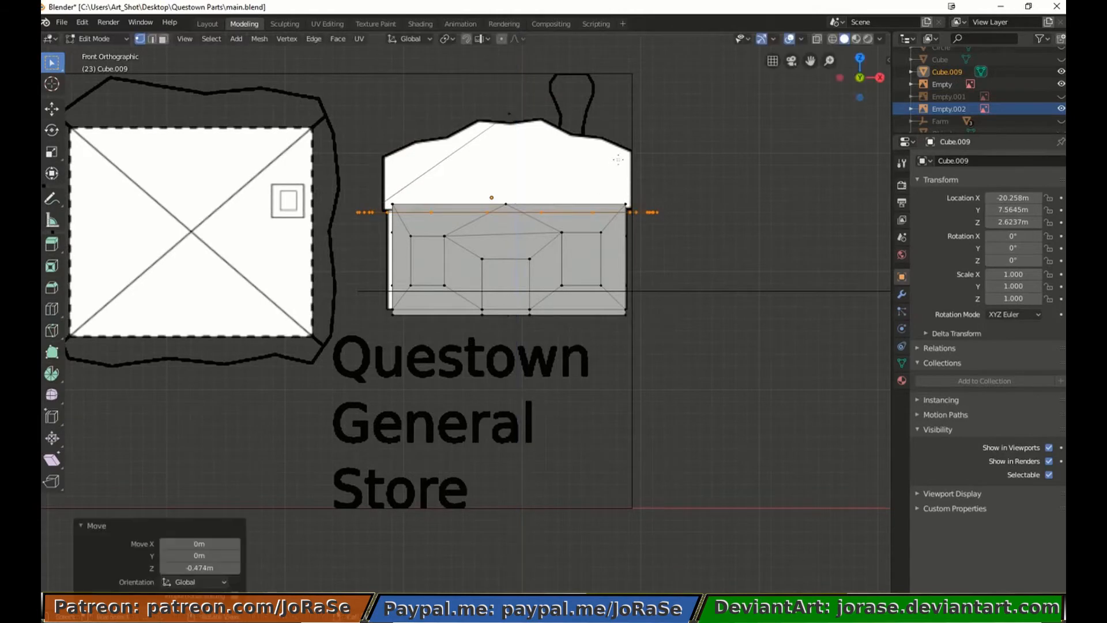
Try extruding the roof outline, raising it about 0.32 m along Z and scaling it to about 0.754
{"action": "middle_click_drag", "start_coordinate": [513, 306], "coordinate": [376, 293]}
{"action": "key", "text": "KP_3"}
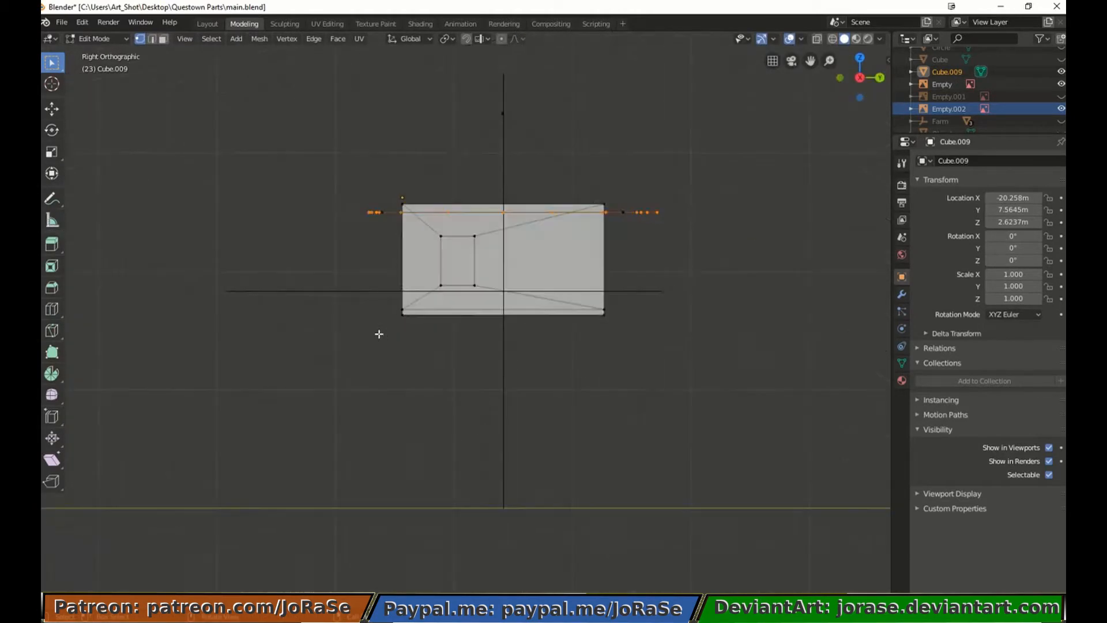
{"action": "key", "text": "KP_1"}
{"action": "key", "text": "e"}
{"action": "right_click", "coordinate": [378, 334]}
{"action": "key", "text": "g"}
{"action": "key", "text": "z"}
{"action": "left_click", "coordinate": [387, 296]}
{"action": "key", "text": "s"}
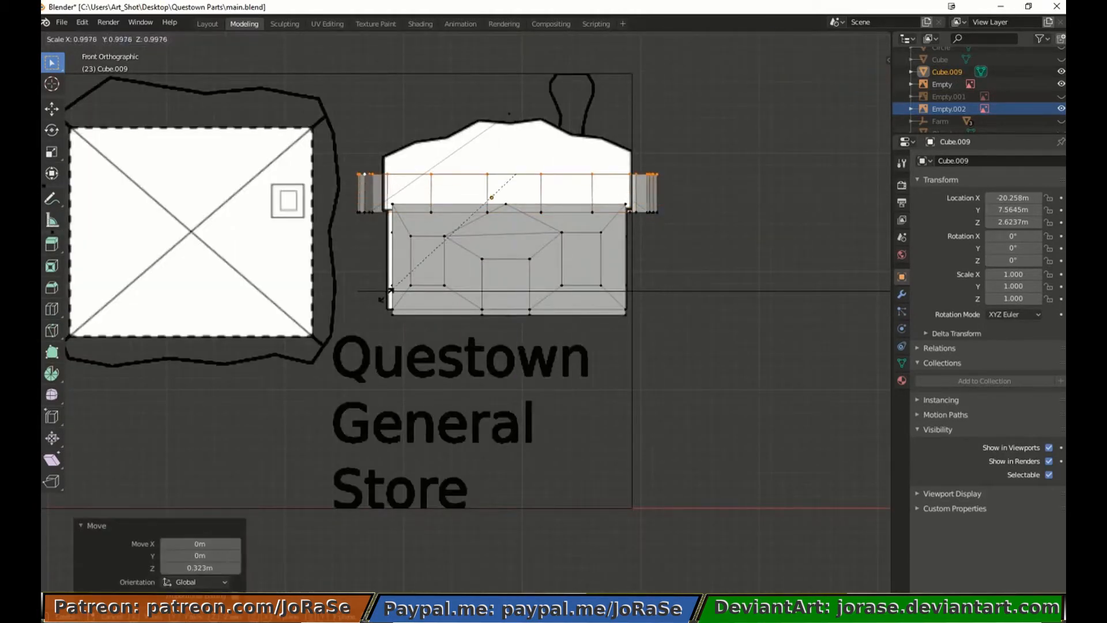
{"action": "left_click", "coordinate": [415, 254]}
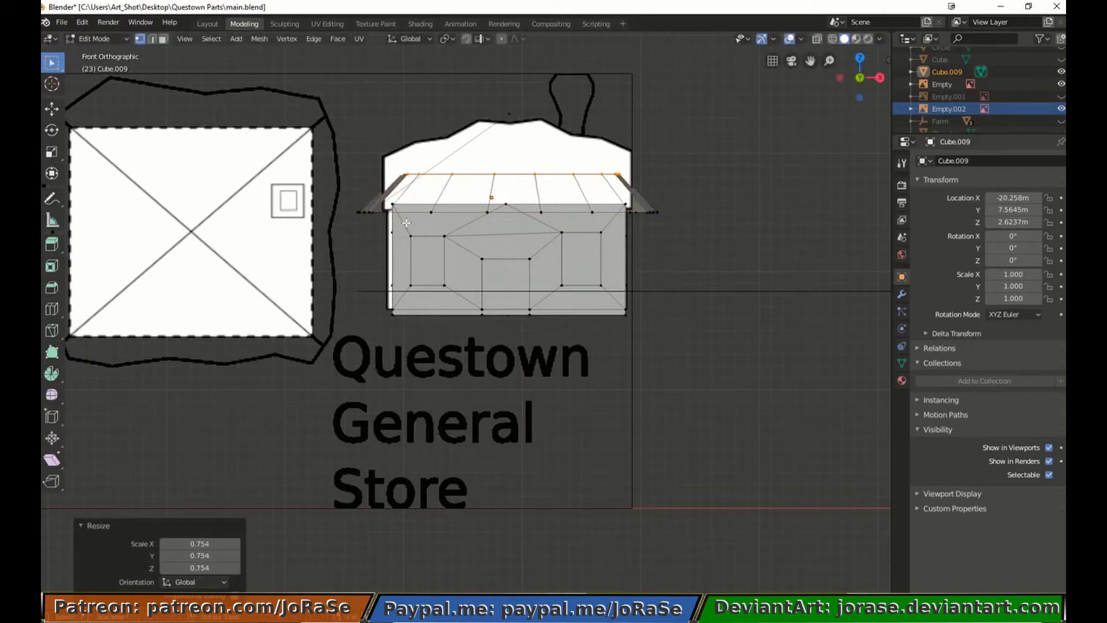
Delete the extruded upper loop of the roof outline
{"action": "key", "text": "ctrl+l"}
{"action": "key", "text": "ctrl+z"}
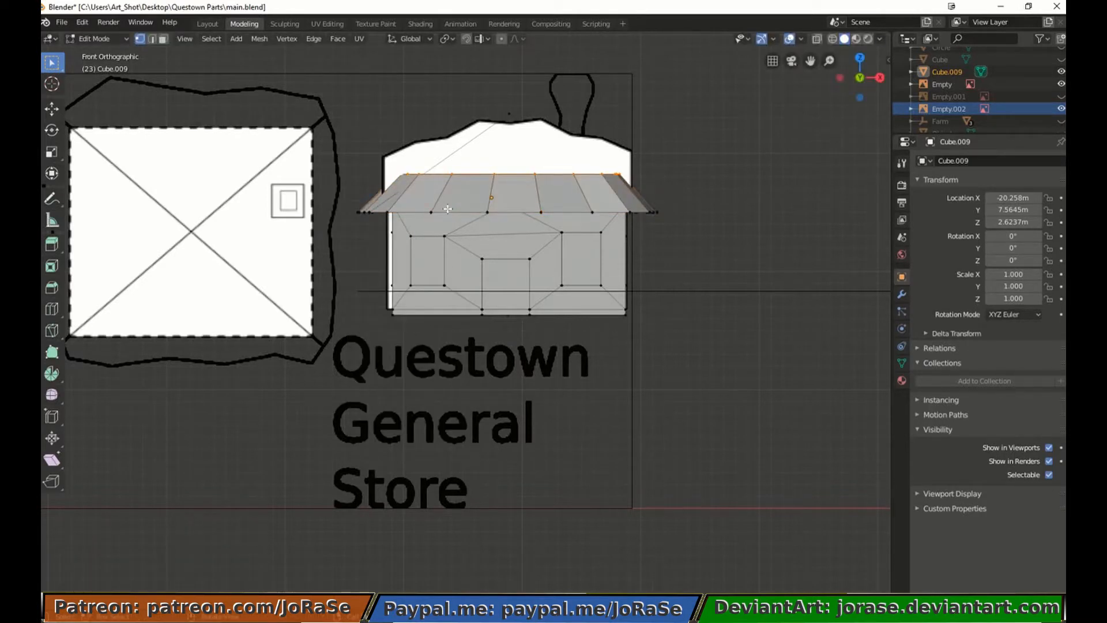
{"action": "key", "text": "x"}
{"action": "left_click", "coordinate": [488, 190]}
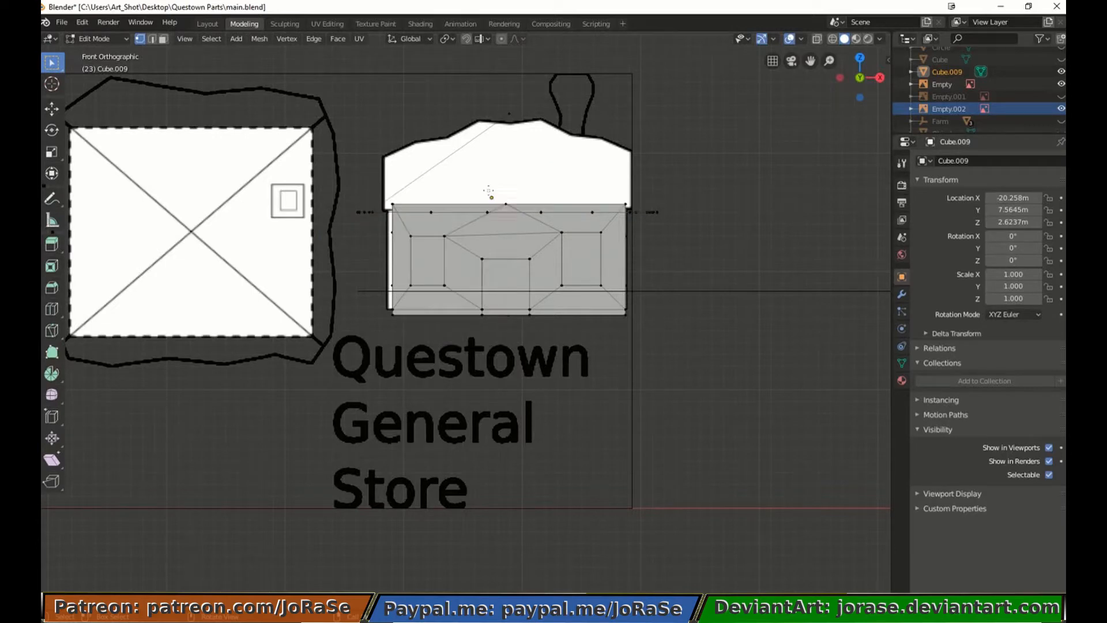
Subdivide the roof outline edge at the building's front-left corner
{"action": "middle_click_drag", "start_coordinate": [362, 168], "coordinate": [396, 335]}
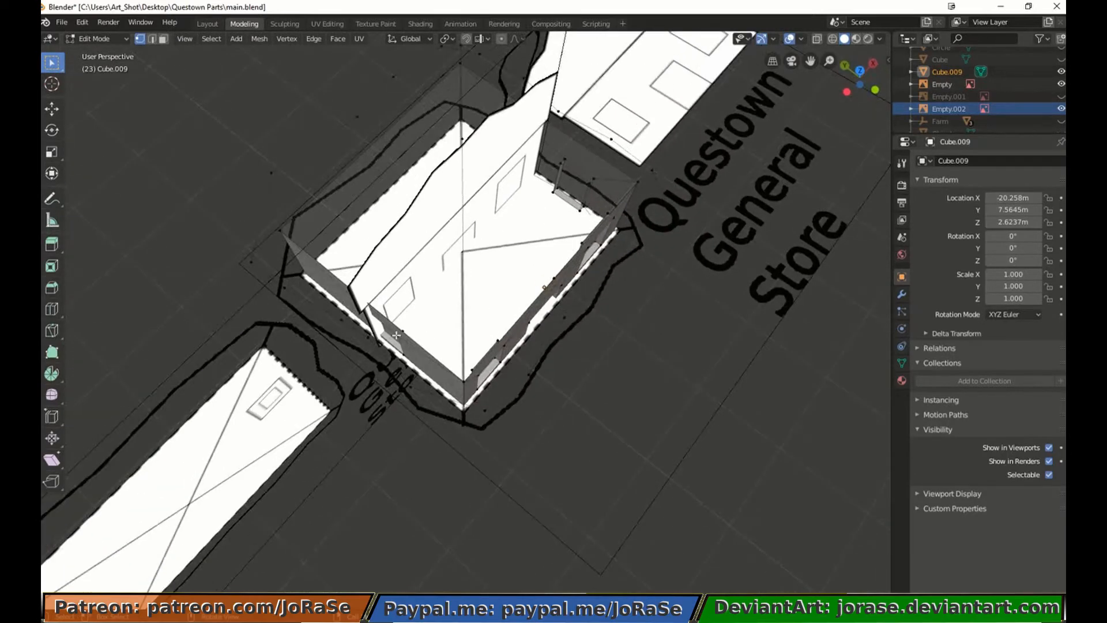
{"action": "left_click_drag", "start_coordinate": [425, 396], "coordinate": [489, 424]}
{"action": "left_click", "coordinate": [313, 41]}
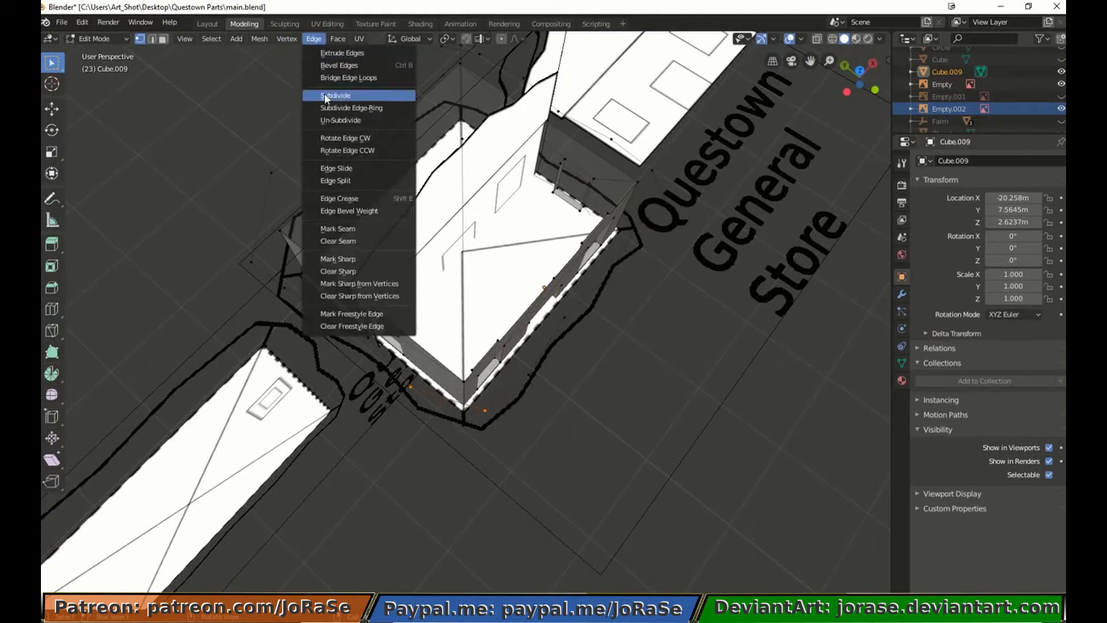
{"action": "left_click", "coordinate": [324, 95]}
In the top view, move the front-left edge's new midpoint onto the reference's corner diagonal, about 0.04 m in X and -0.10 m in Y
{"action": "key", "text": "KP_7"}
{"action": "key", "text": "alt+a"}
{"action": "key", "text": "b"}
{"action": "left_click_drag", "start_coordinate": [357, 373], "coordinate": [398, 386]}
{"action": "key", "text": "g"}
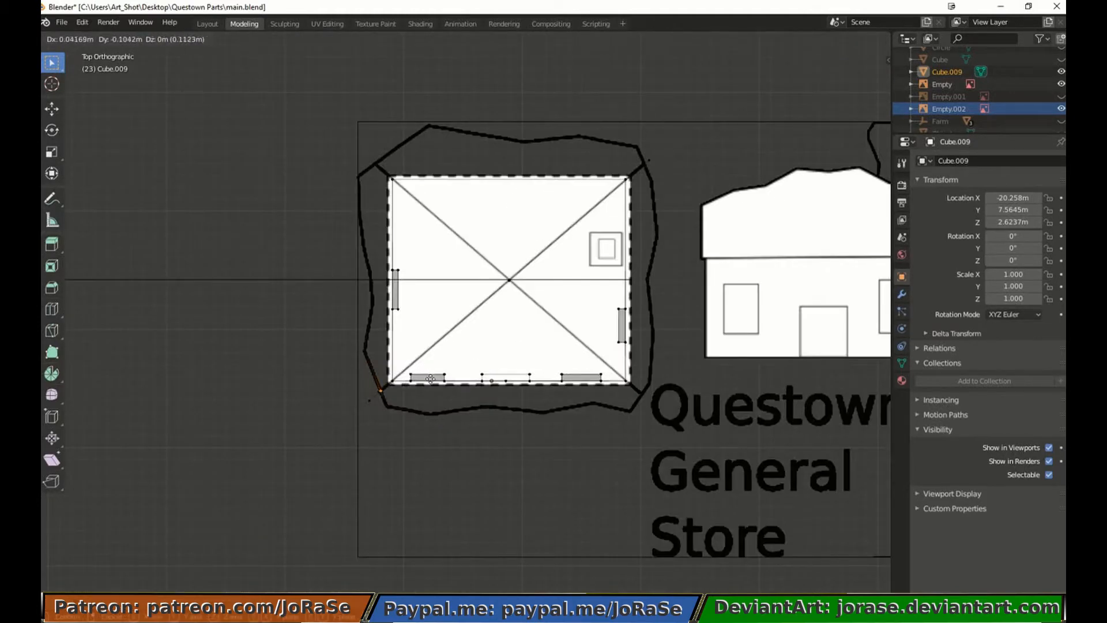
{"action": "left_click", "coordinate": [431, 379]}
Subdivide the roof outline edge at the building's back-left corner
{"action": "key", "text": "alt+a"}
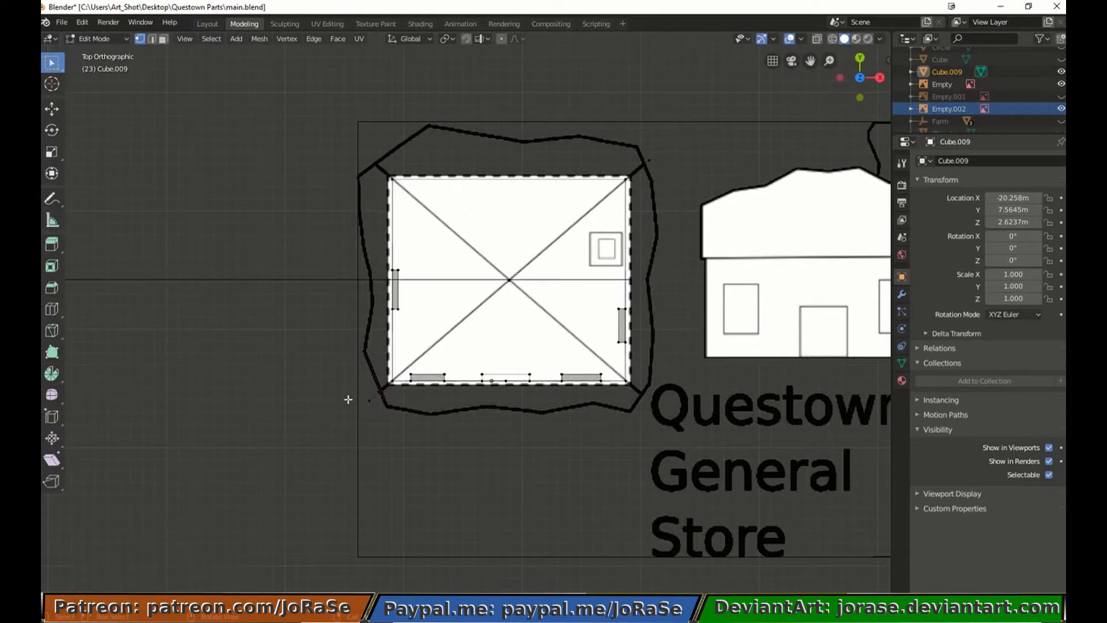
{"action": "key", "text": "b"}
{"action": "left_click_drag", "start_coordinate": [433, 93], "coordinate": [349, 184]}
{"action": "left_click", "coordinate": [314, 38]}
{"action": "left_click", "coordinate": [331, 102]}
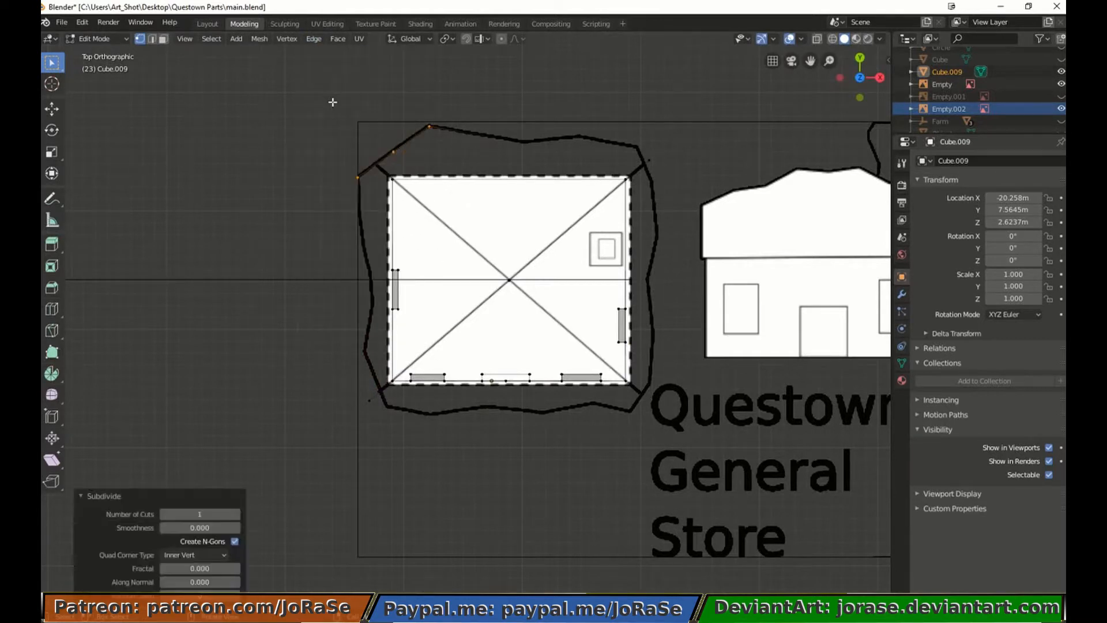
Move the back-left edge's new midpoint onto the reference's corner diagonal, about -0.14 m in X and -0.10 m in Y
{"action": "left_click", "coordinate": [392, 143]}
{"action": "key", "text": "g"}
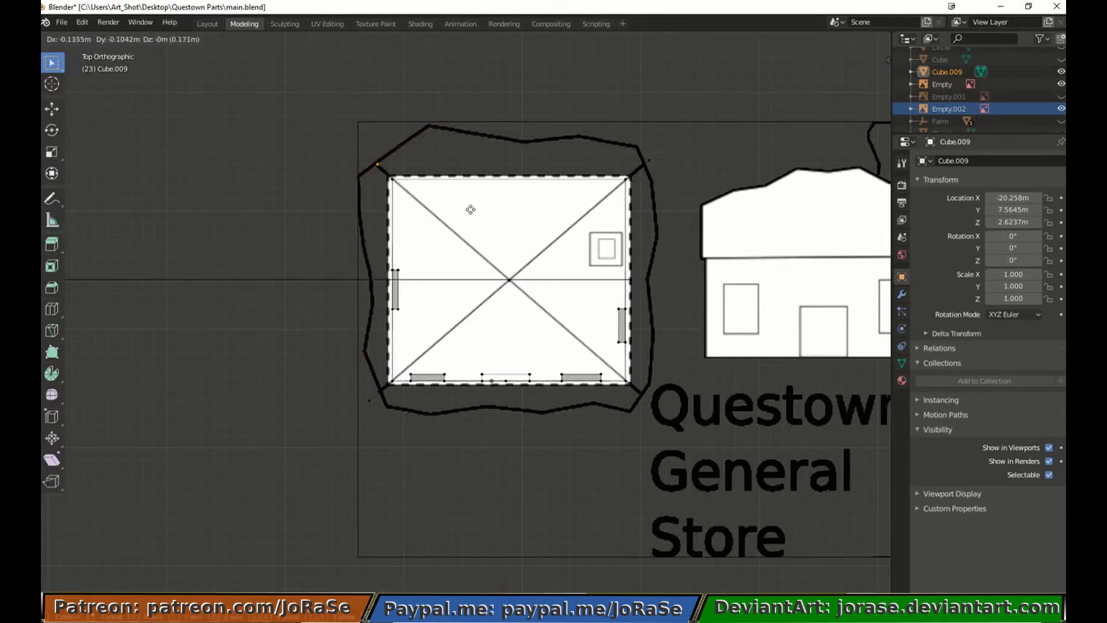
{"action": "left_click", "coordinate": [469, 210]}
Extrude the roof outline's left side and move the new row about 0.438 m in X and 0.375 m in Z
{"action": "key", "text": "b"}
{"action": "left_click_drag", "start_coordinate": [346, 161], "coordinate": [375, 229]}
{"action": "key", "text": "b"}
{"action": "key", "text": "b"}
{"action": "left_click_drag", "start_coordinate": [340, 263], "coordinate": [390, 442]}
{"action": "key", "text": "KP_1"}
{"action": "key", "text": "e"}
{"action": "left_click", "coordinate": [393, 444]}
{"action": "key", "text": "g"}
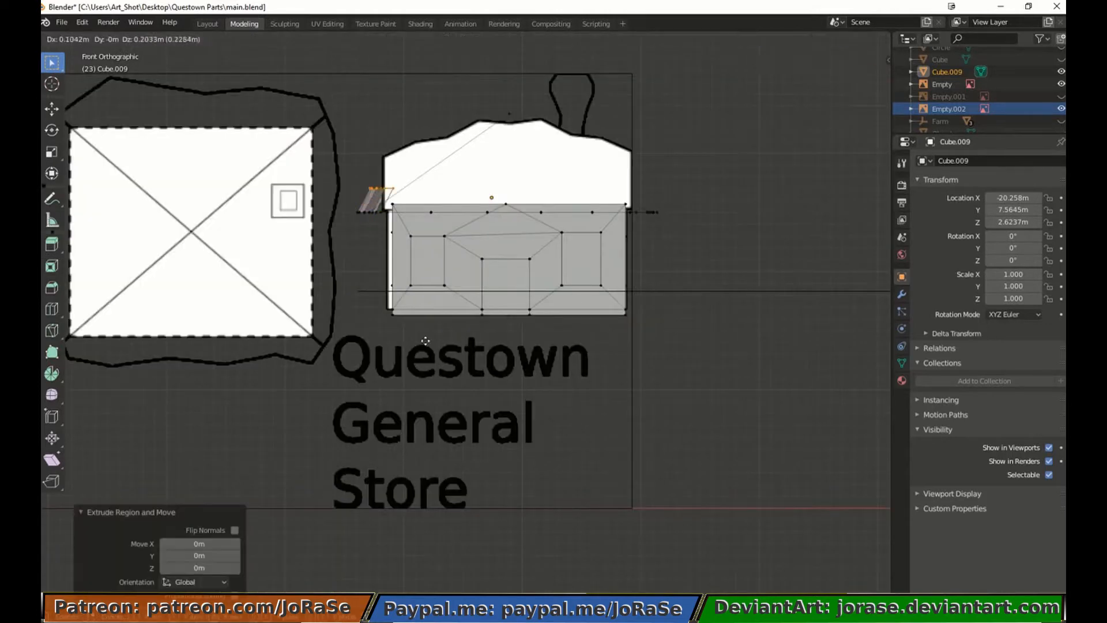
{"action": "left_click", "coordinate": [461, 317]}
Scale the extruded left row to about 0.596 along Y and shift it about -0.031 m in Y to meet the diagonals
{"action": "middle_click_drag", "start_coordinate": [462, 317], "coordinate": [458, 372]}
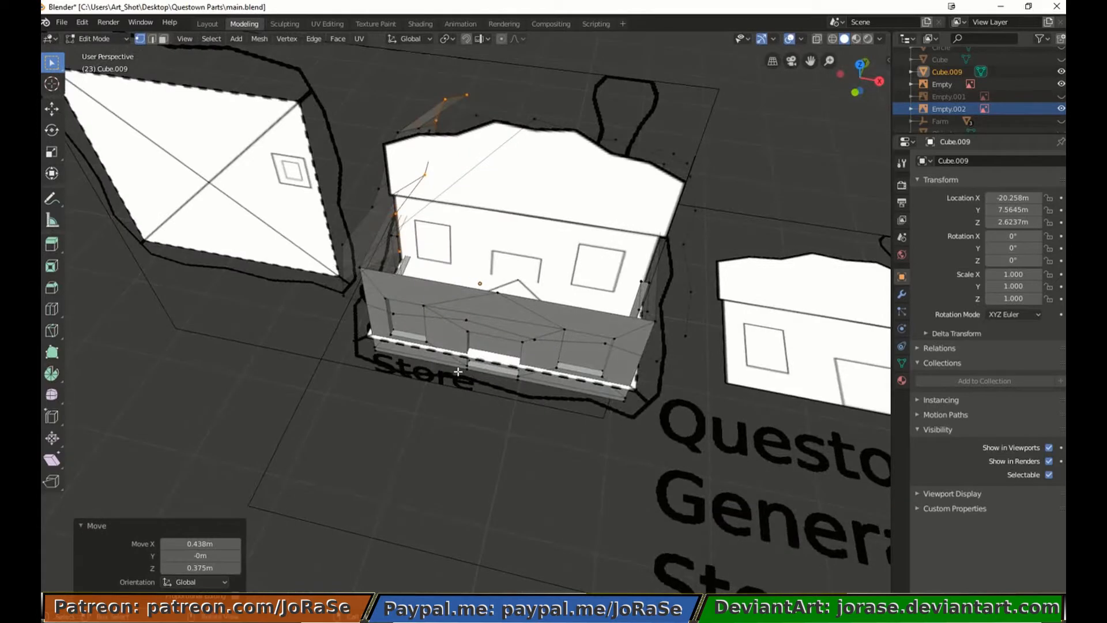
{"action": "key", "text": "KP_7"}
{"action": "key", "text": "s"}
{"action": "key", "text": "y"}
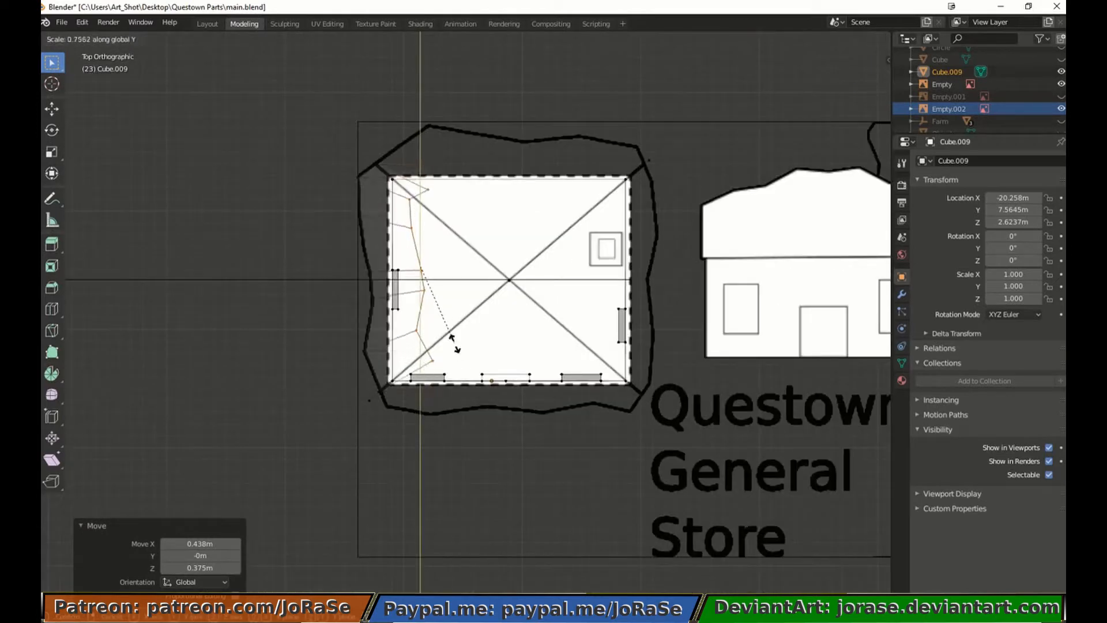
{"action": "left_click", "coordinate": [455, 324]}
{"action": "key", "text": "g"}
{"action": "key", "text": "y"}
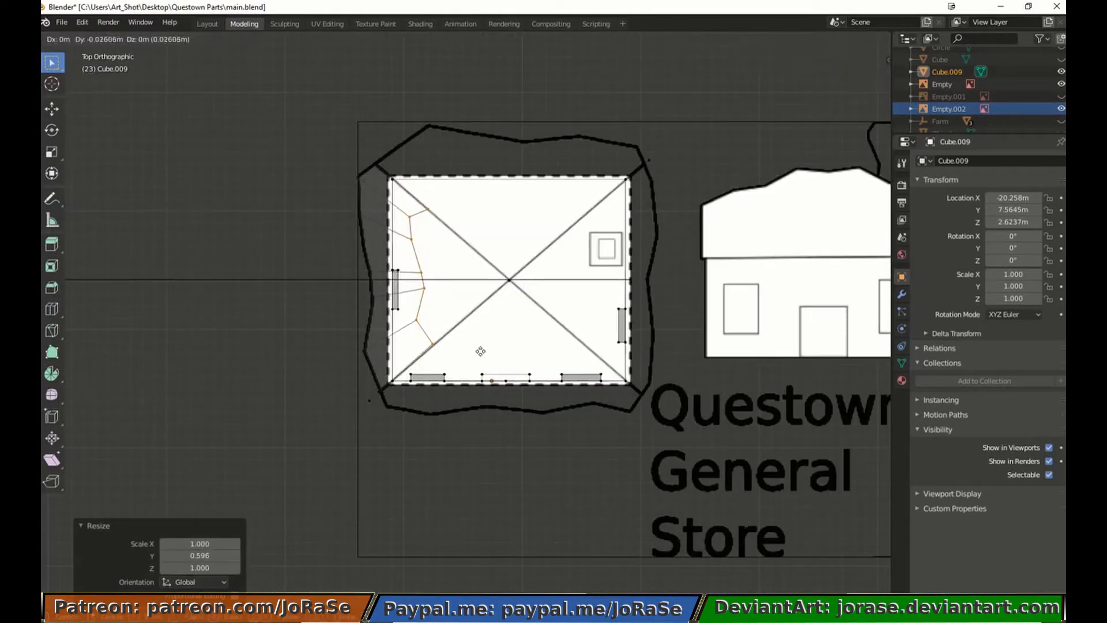
{"action": "left_click", "coordinate": [481, 352]}
{"action": "middle_click_drag", "start_coordinate": [510, 448], "coordinate": [349, 175]}
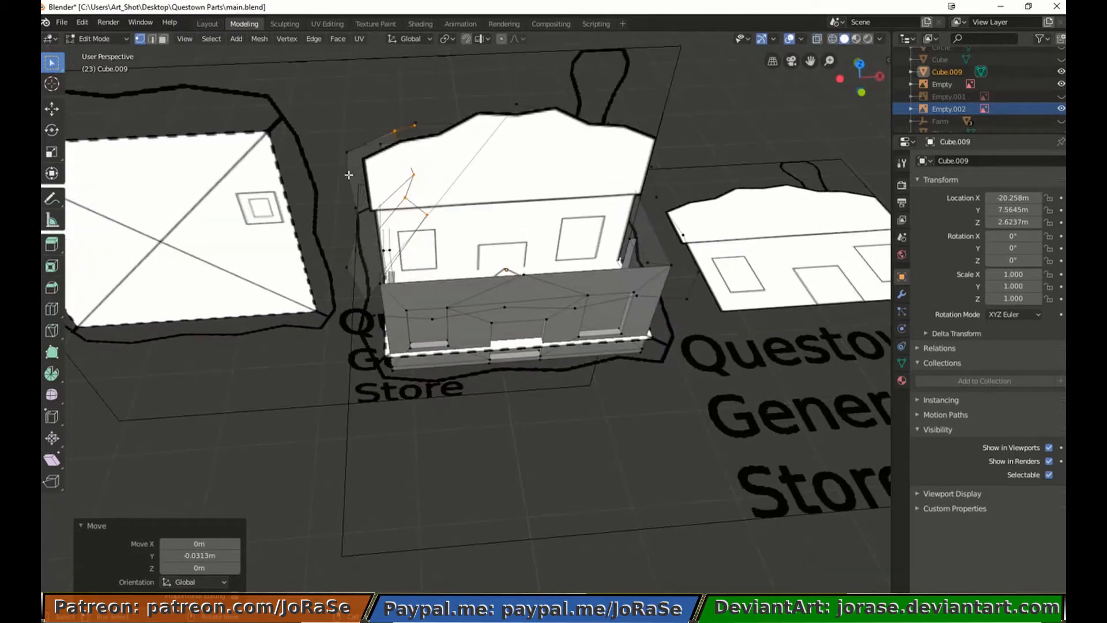
In the front view, extrude the left roof row again by about 0.464 m in X and 0.334 m in Z
{"action": "middle_click_drag", "start_coordinate": [336, 377], "coordinate": [324, 349]}
{"action": "key", "text": "KP_1"}
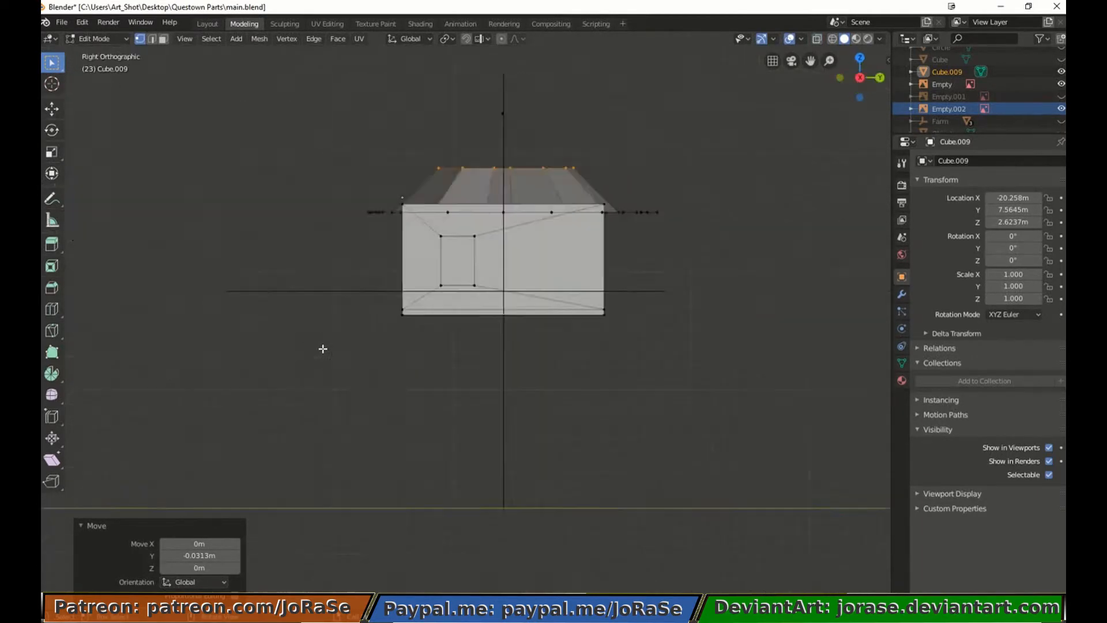
{"action": "key", "text": "e"}
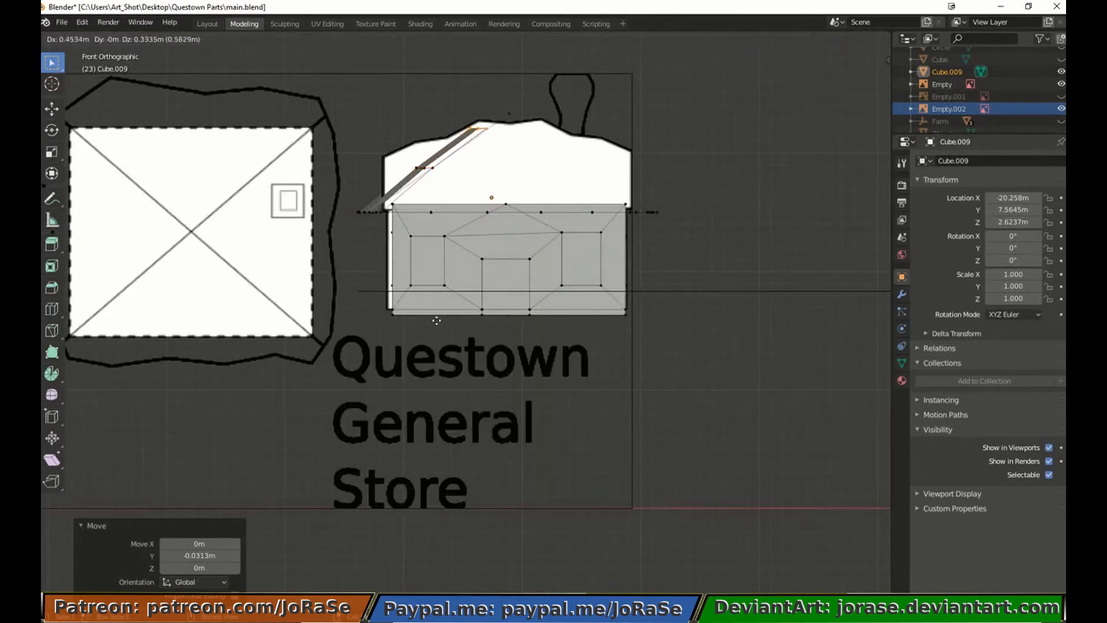
{"action": "left_click", "coordinate": [438, 321]}
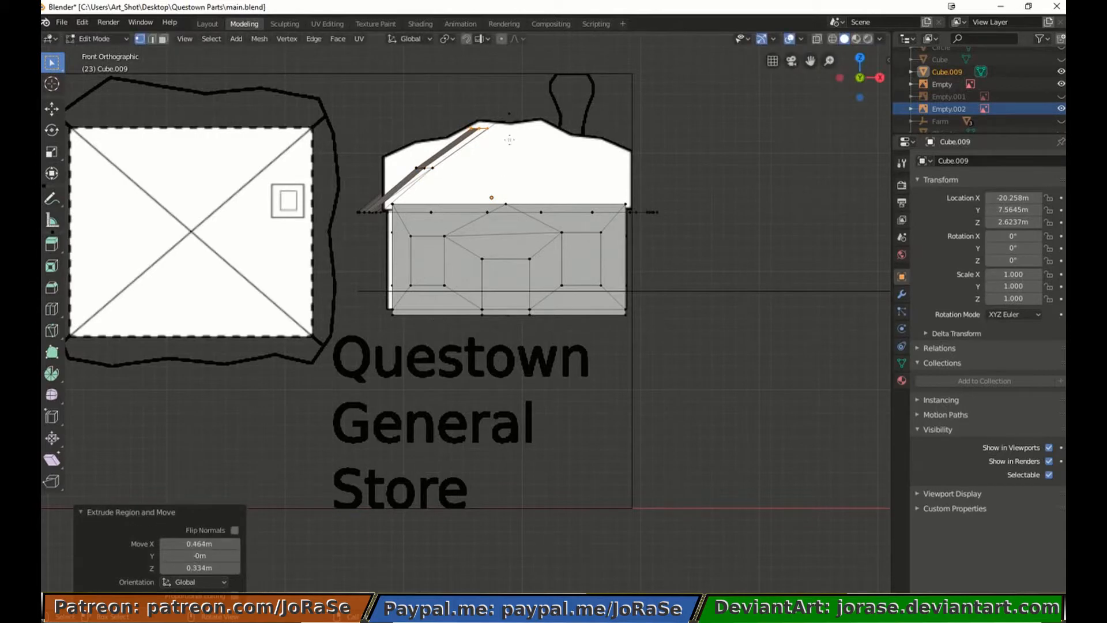
Rotate the left side's upper row about 58.7° in the front view and raise it about 0.057 m along Z
{"action": "key", "text": "r"}
{"action": "left_click", "coordinate": [492, 185]}
{"action": "key", "text": "g"}
{"action": "key", "text": "z"}
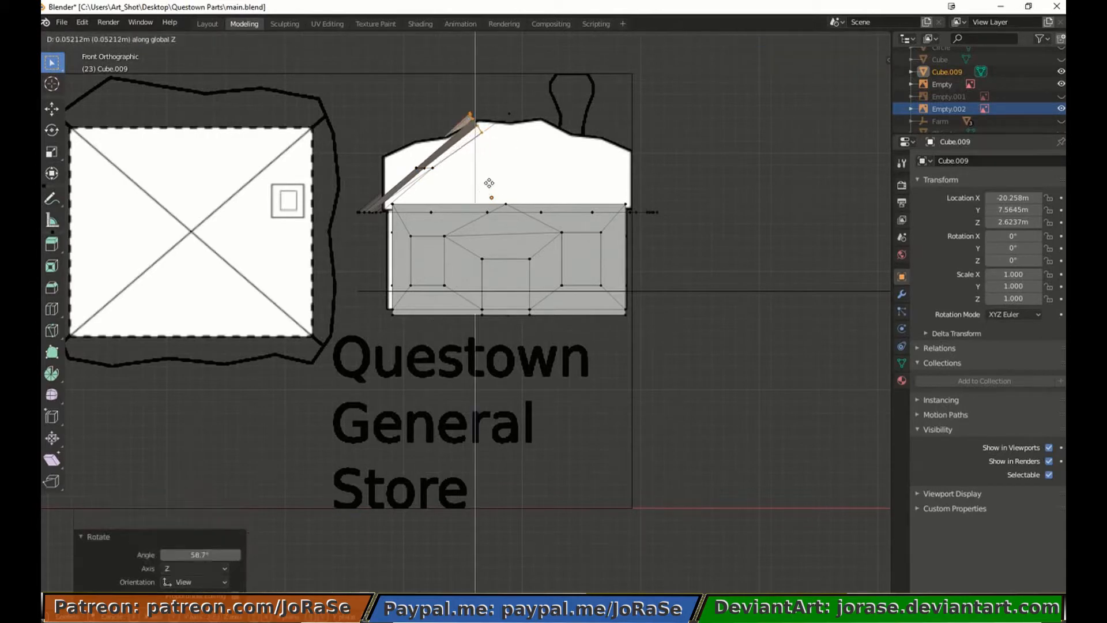
{"action": "left_click", "coordinate": [489, 183]}
Scale the left side's upper row to about 0.38 along Y and move it about -0.052 m in Y between the reference diagonals
{"action": "key", "text": "KP_7"}
{"action": "key", "text": "s"}
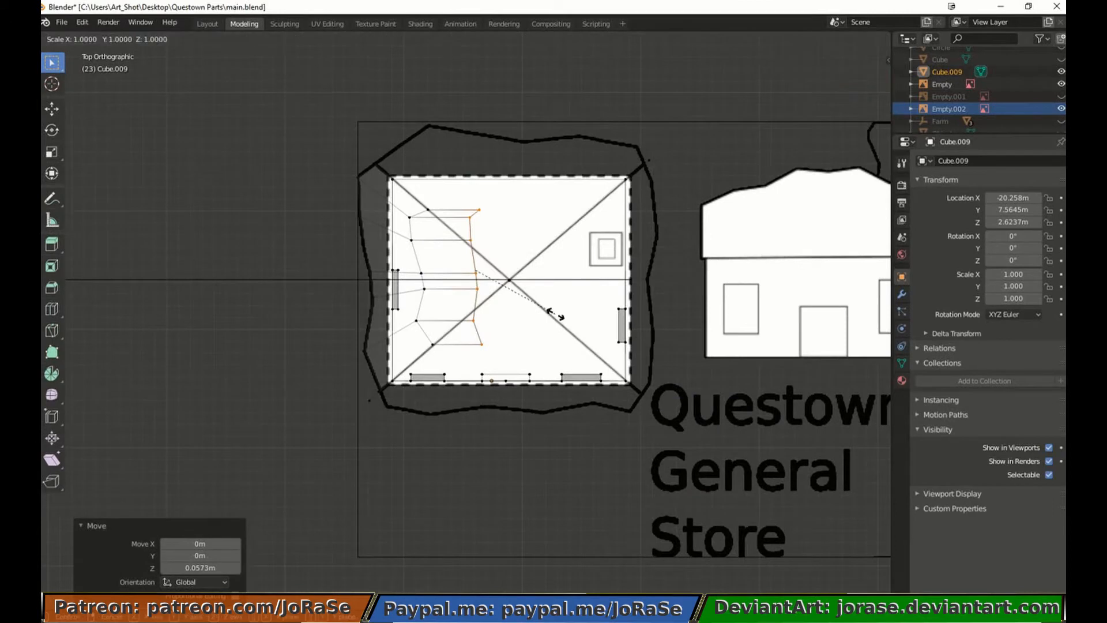
{"action": "key", "text": "y"}
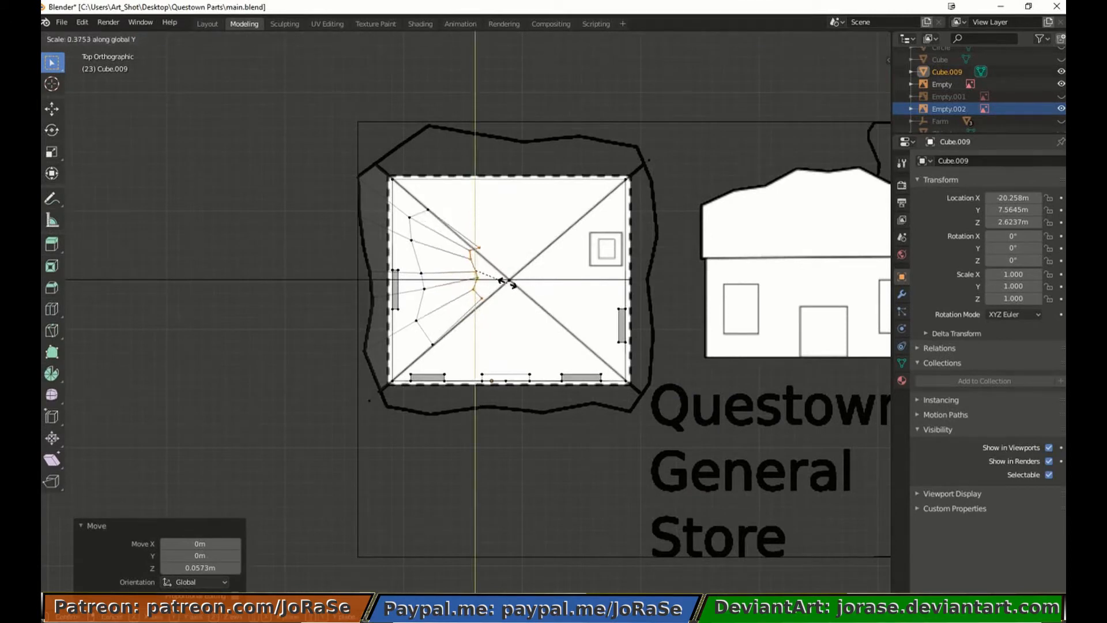
{"action": "left_click", "coordinate": [508, 284]}
{"action": "key", "text": "g"}
{"action": "left_click", "coordinate": [521, 347]}
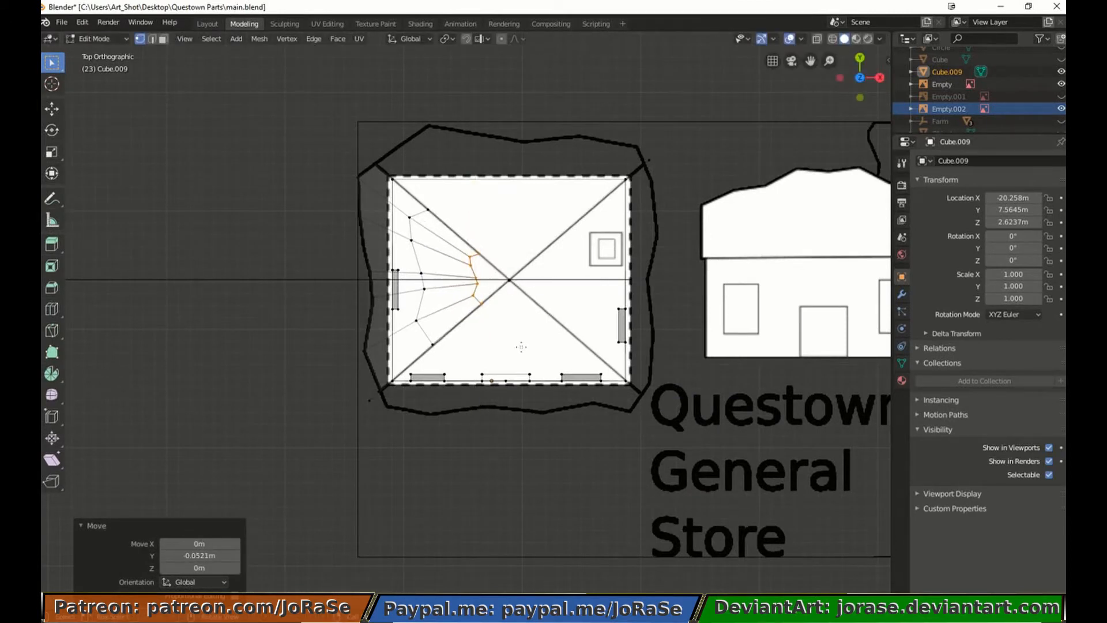
{"action": "left_click", "coordinate": [536, 340]}
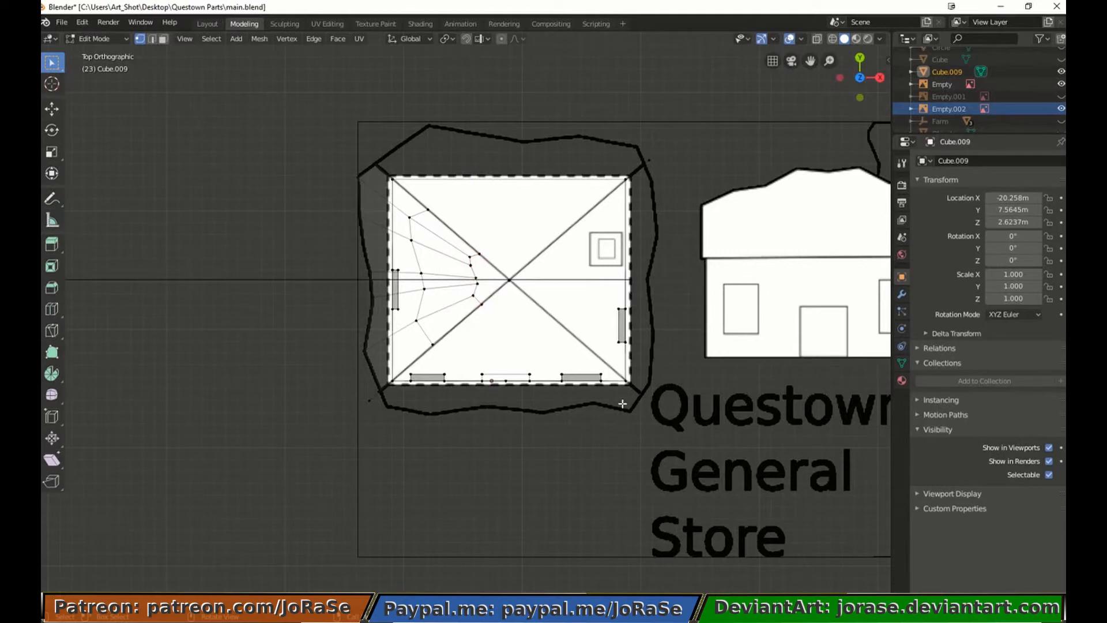
Subdivide the roof outline edge at the front-right corner and move its midpoint onto the reference's corner diagonal
{"action": "key", "text": "b"}
{"action": "left_click_drag", "start_coordinate": [632, 412], "coordinate": [656, 399]}
{"action": "left_click", "coordinate": [314, 39]}
{"action": "left_click", "coordinate": [322, 95]}
{"action": "left_click", "coordinate": [649, 422]}
{"action": "key", "text": "g"}
{"action": "left_click", "coordinate": [664, 437]}
Extrude the roof outline's front side 0.375 m up along Z and move the new row about 0.412 m inward along Y
{"action": "left_click_drag", "start_coordinate": [374, 395], "coordinate": [640, 472]}
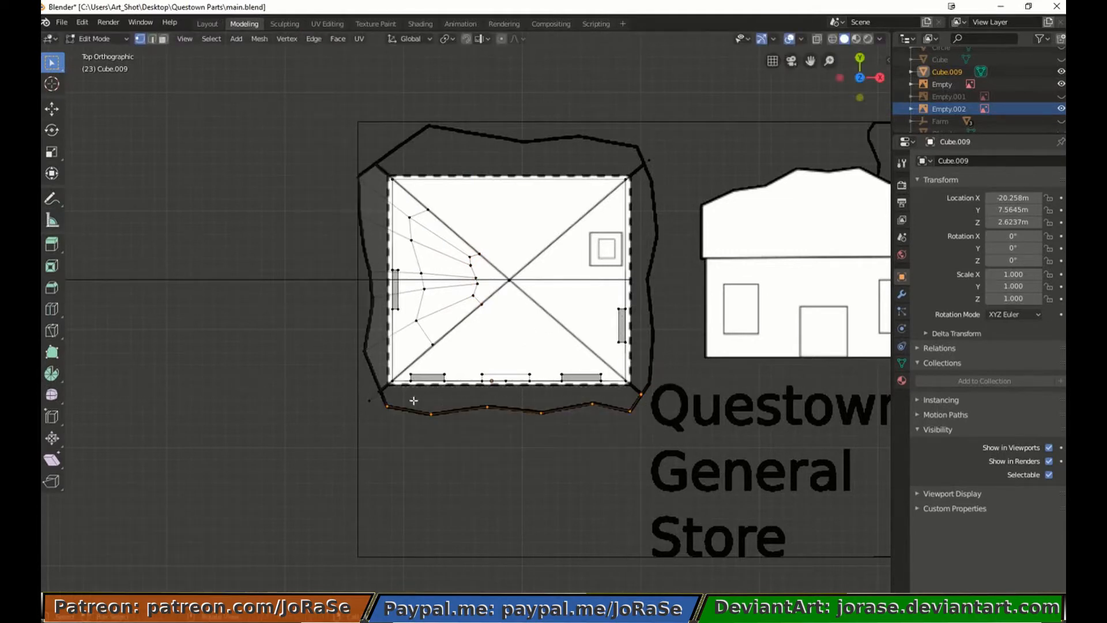
{"action": "middle_click_drag", "start_coordinate": [387, 469], "coordinate": [406, 401]}
{"action": "key", "text": "KP_3"}
{"action": "key", "text": "KP_1"}
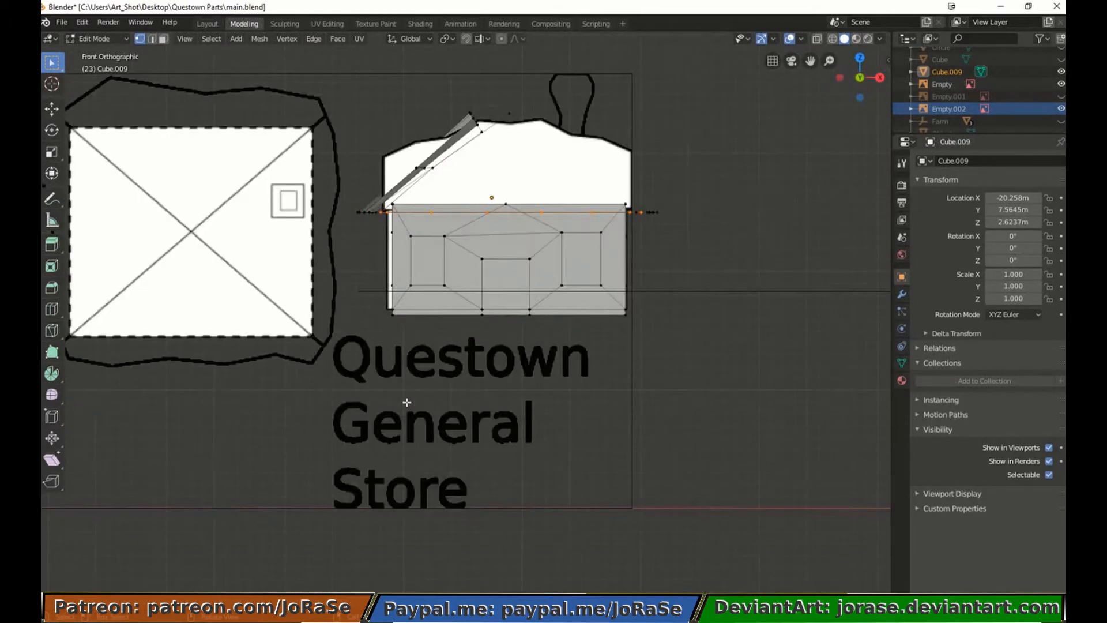
{"action": "key", "text": "g"}
{"action": "left_click", "coordinate": [407, 357]}
{"action": "key", "text": "KP_7"}
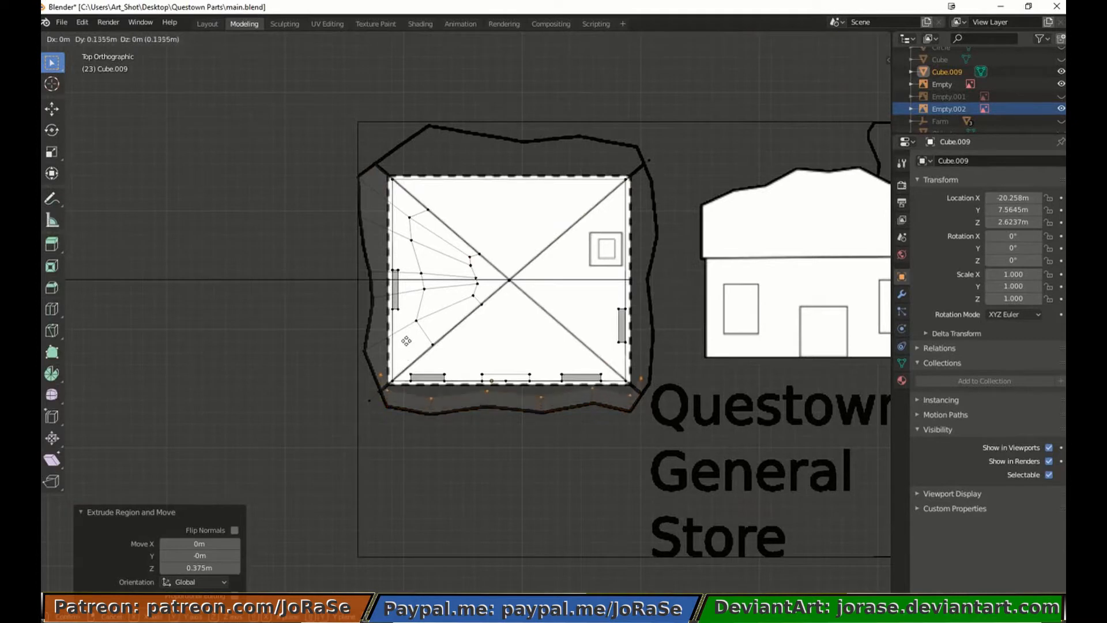
{"action": "left_click", "coordinate": [407, 308]}
Fine-tune the extruded front row's position along Y, shifting it about -0.026 m and nudging it slightly back
{"action": "key", "text": "b"}
{"action": "right_click", "coordinate": [419, 345]}
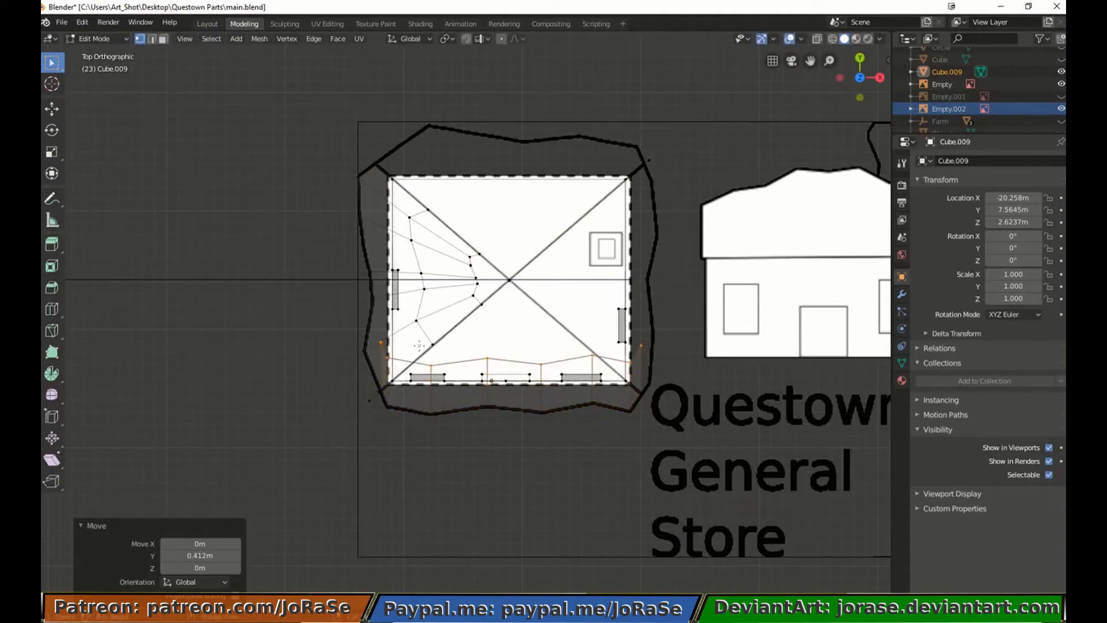
{"action": "key", "text": "g"}
{"action": "key", "text": "y"}
{"action": "left_click", "coordinate": [420, 349]}
{"action": "key", "text": "b"}
{"action": "right_click", "coordinate": [423, 346]}
{"action": "key", "text": "g"}
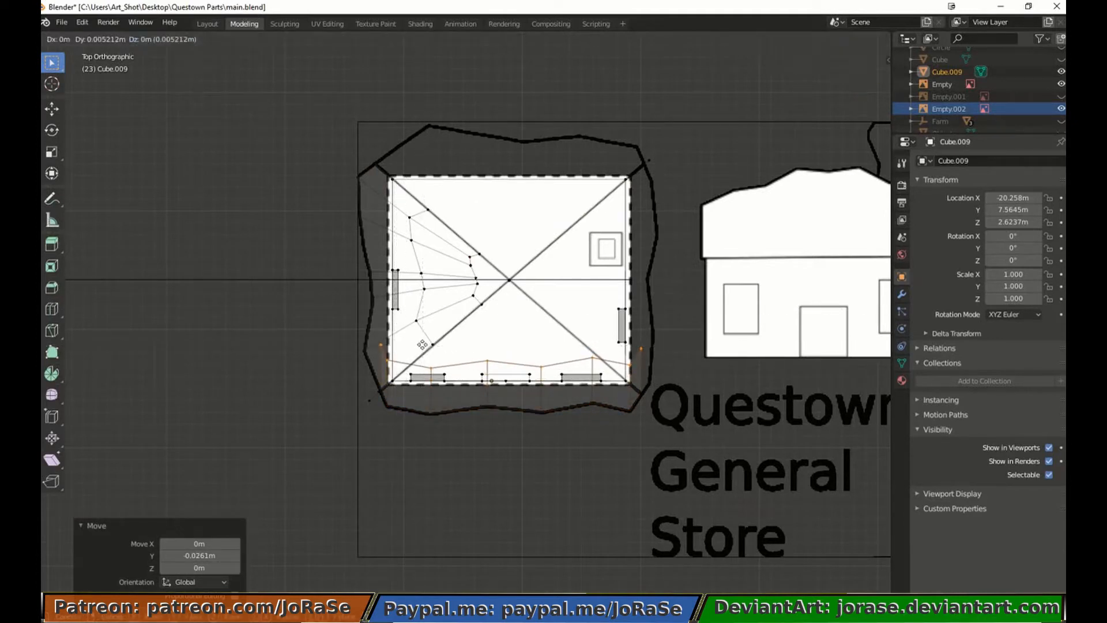
{"action": "left_click", "coordinate": [423, 344]}
Scale the front row to about 0.601 along X and merge its left end with the left side's corner vertex at center
{"action": "key", "text": "s"}
{"action": "key", "text": "x"}
{"action": "left_click", "coordinate": [521, 271]}
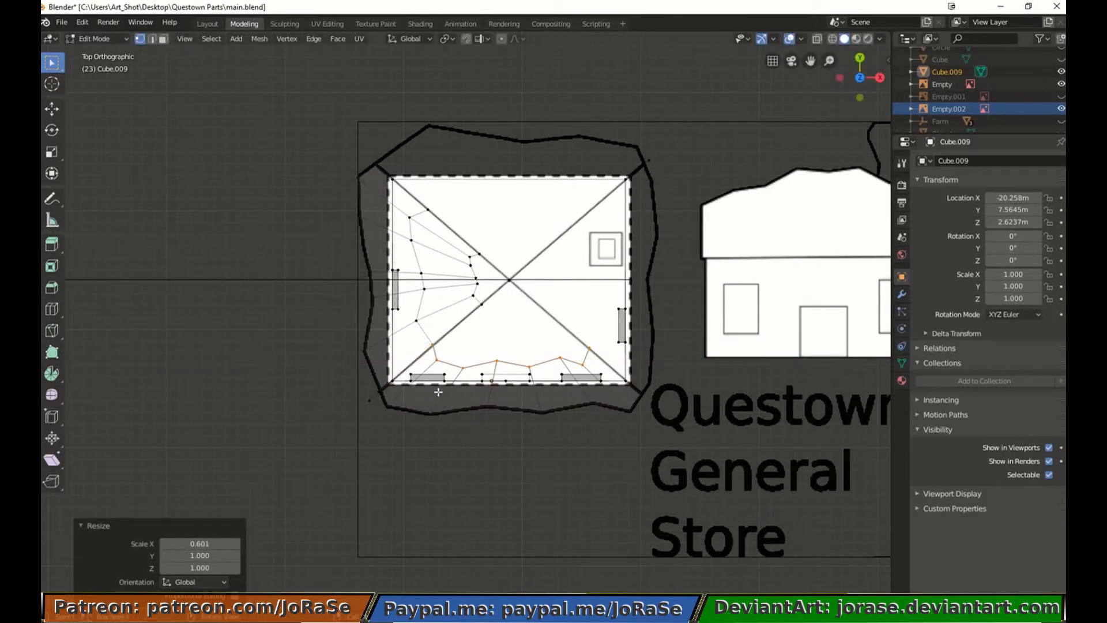
{"action": "key", "text": "m"}
{"action": "left_click", "coordinate": [428, 356]}
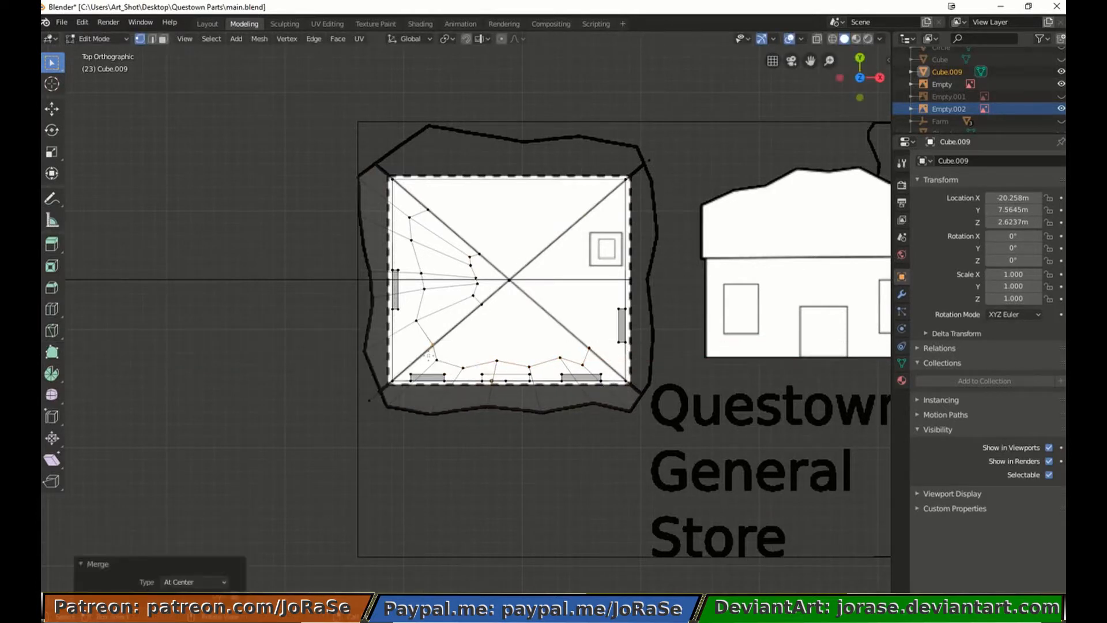
Extrude the front roof row about 0.302 m up along Z and move the new row about 0.33 m inward along Y
{"action": "left_click_drag", "start_coordinate": [491, 368], "coordinate": [559, 369]}
{"action": "key", "text": "KP_3"}
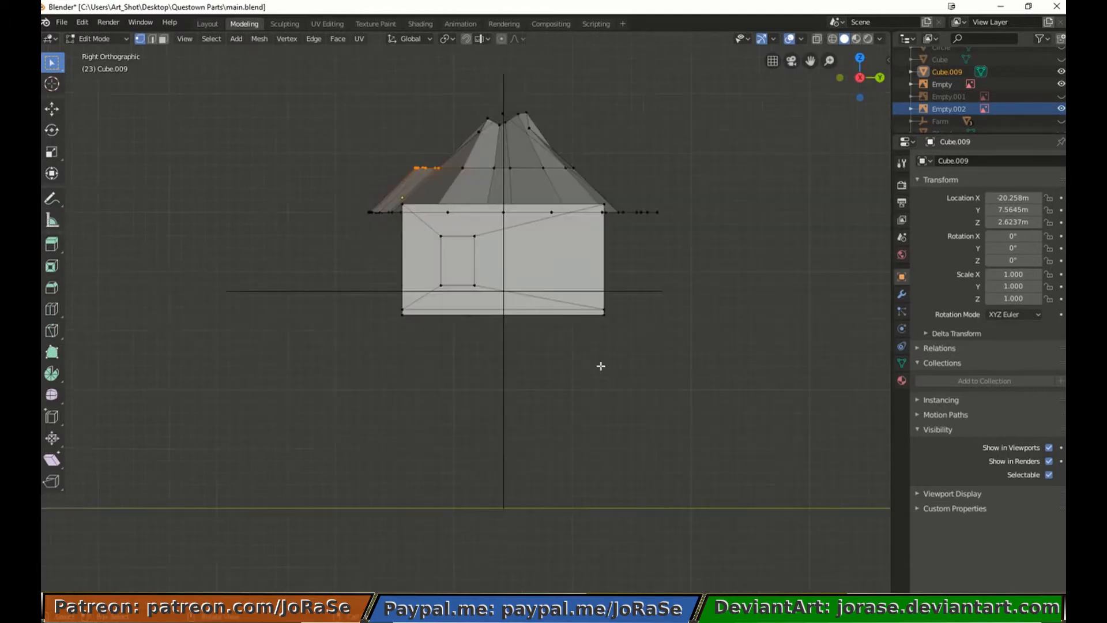
{"action": "key", "text": "KP_7"}
{"action": "key", "text": "e"}
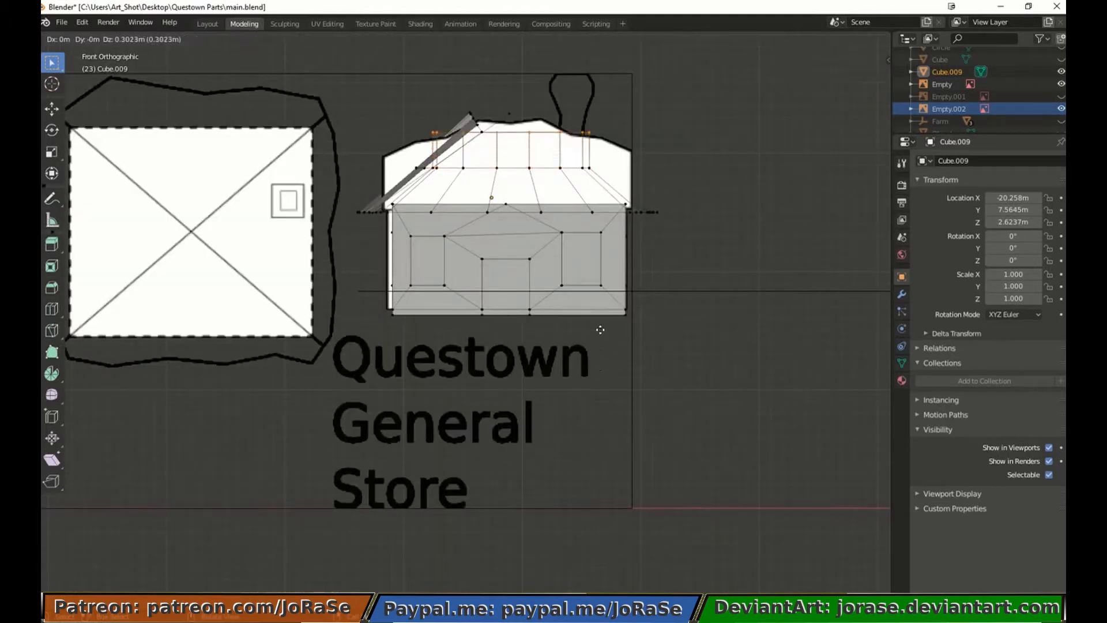
{"action": "left_click", "coordinate": [600, 330]}
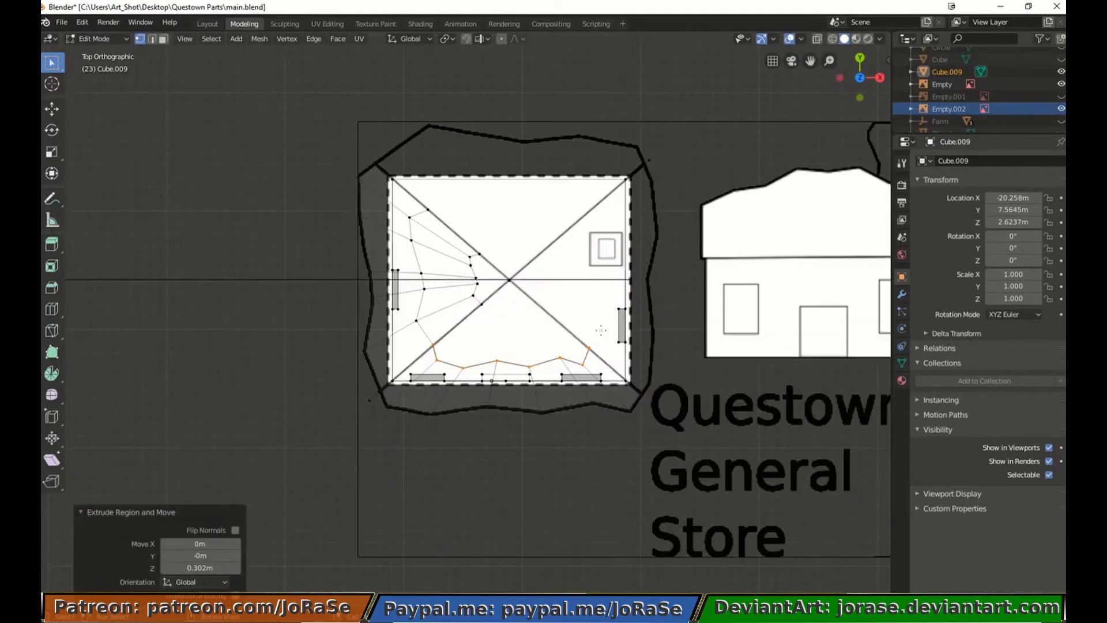
{"action": "key", "text": "g"}
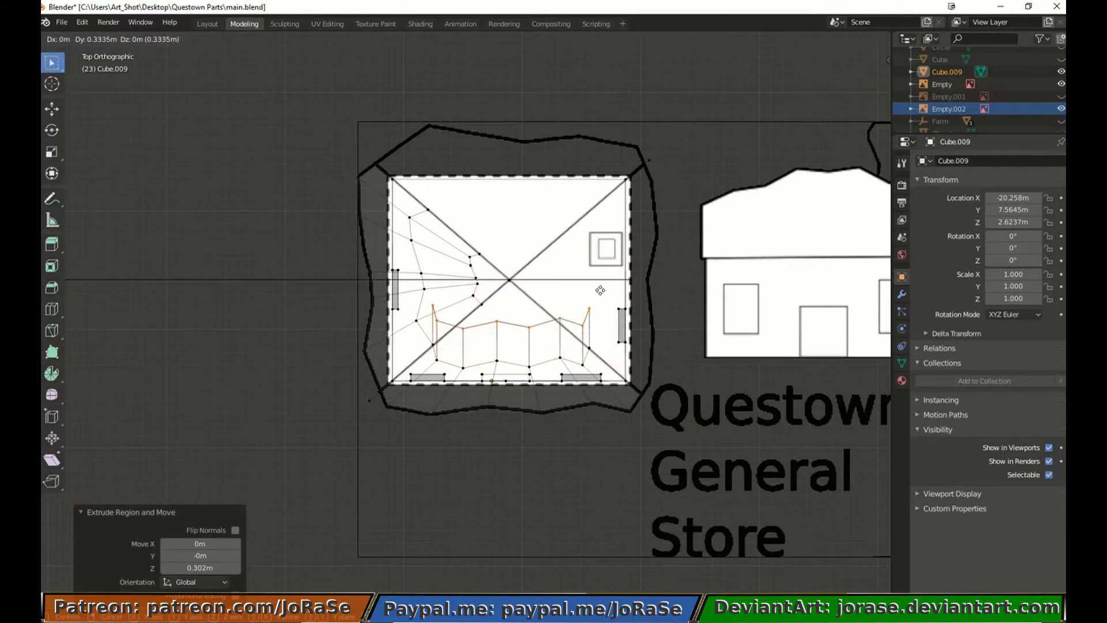
{"action": "left_click", "coordinate": [602, 305]}
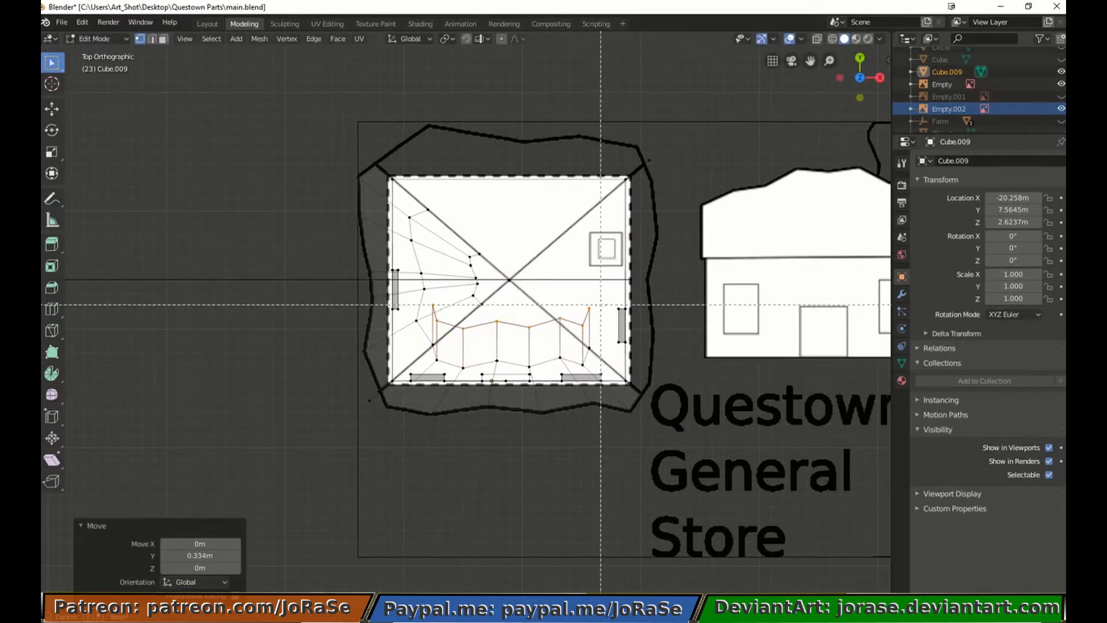
{"action": "right_click", "coordinate": [600, 304]}
{"action": "key", "text": "g"}
{"action": "left_click", "coordinate": [600, 305]}
Scale the front side's upper row to about 0.44 and again to about 0.953 along X, nudging its ends onto the reference diagonals
{"action": "key", "text": "s"}
{"action": "key", "text": "x"}
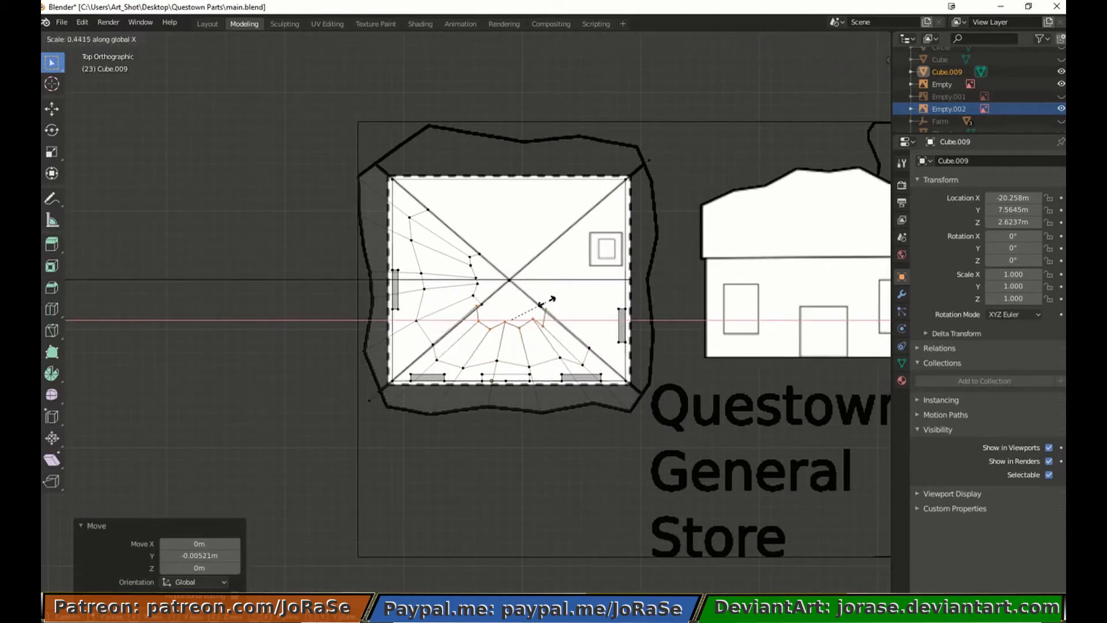
{"action": "left_click", "coordinate": [550, 299]}
{"action": "key", "text": "g"}
{"action": "left_click", "coordinate": [559, 287]}
{"action": "key", "text": "s"}
{"action": "key", "text": "x"}
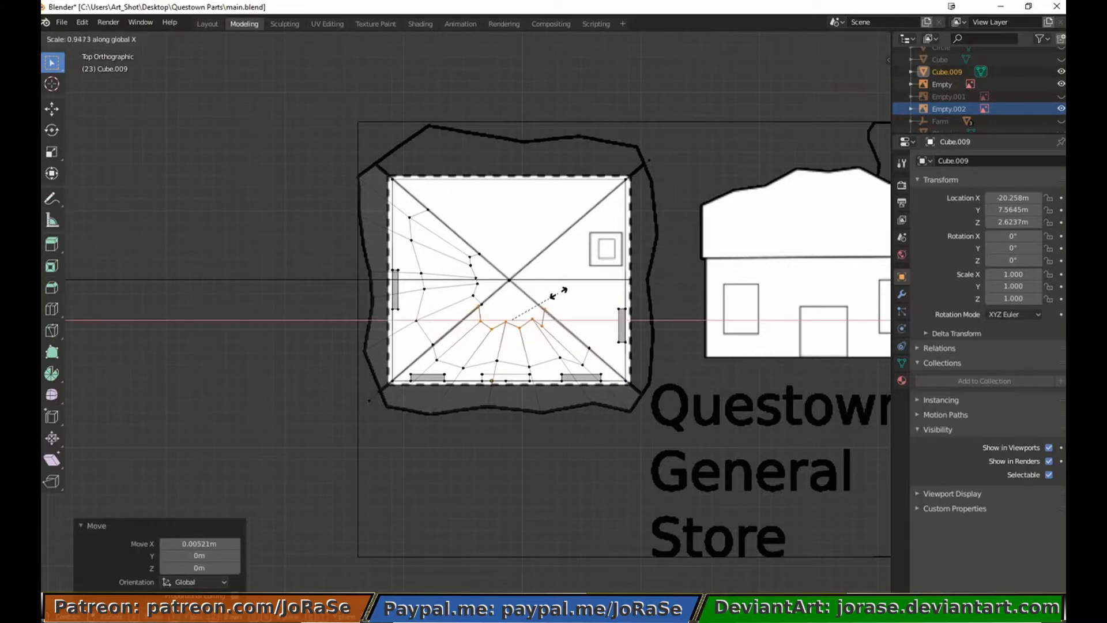
{"action": "left_click", "coordinate": [558, 294]}
{"action": "key", "text": "g"}
{"action": "left_click", "coordinate": [559, 294]}
{"action": "key", "text": "s"}
{"action": "key", "text": "x"}
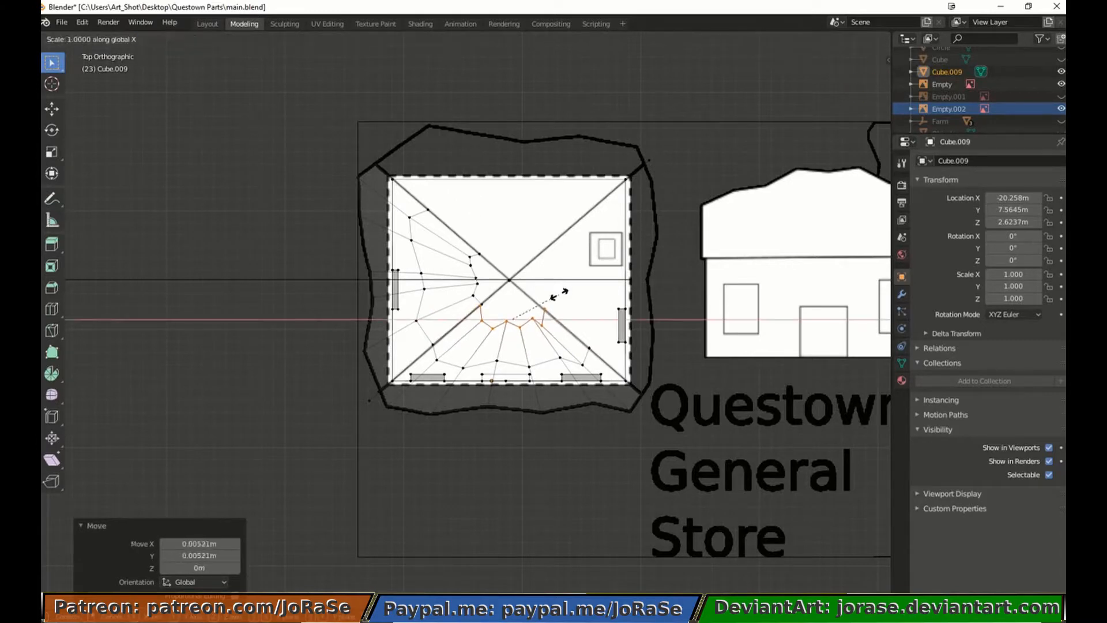
{"action": "left_click", "coordinate": [562, 291]}
Make the mesh see-through and merge the upper corner vertices of the left and front roof sides at center
{"action": "middle_click_drag", "start_coordinate": [563, 291], "coordinate": [483, 206]}
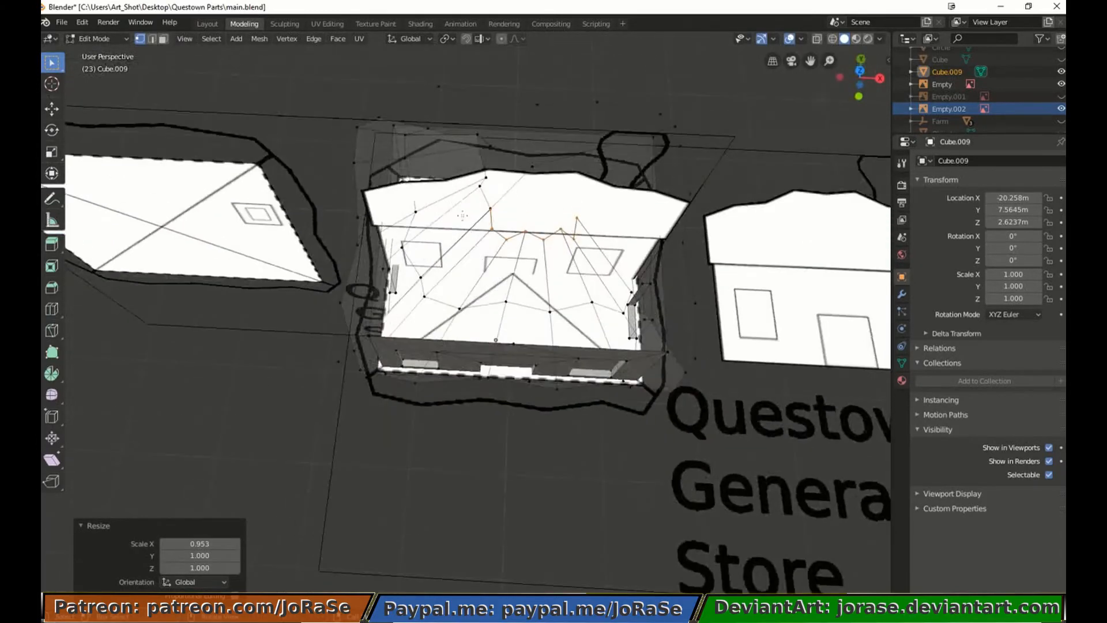
{"action": "key", "text": "alt+z"}
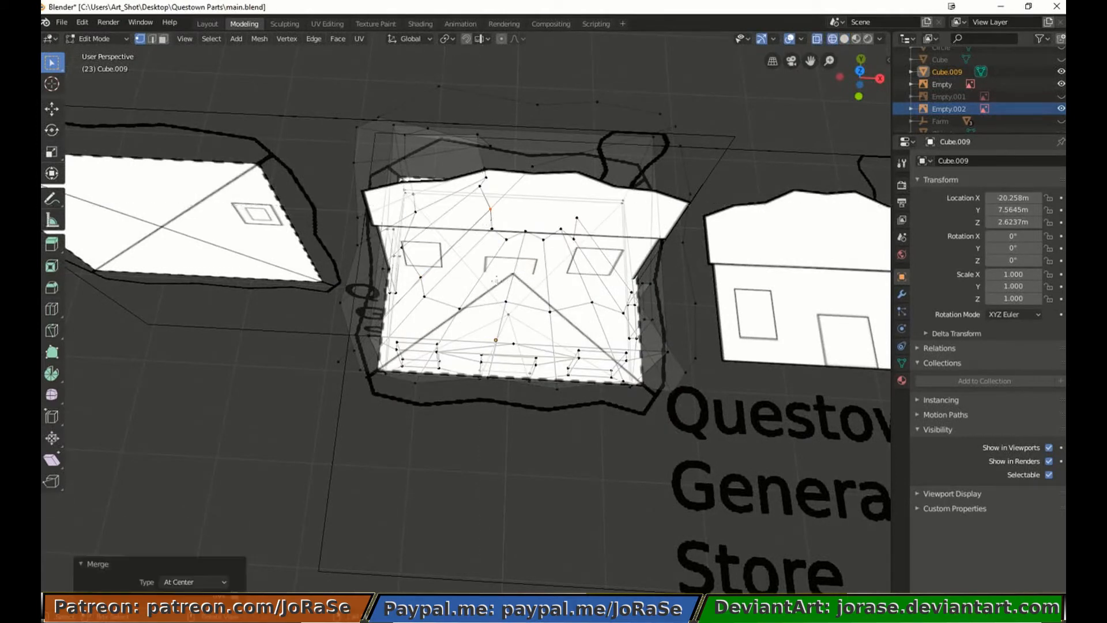
In the top view, subdivide the roof outline edge at the building's back-right corner
{"action": "key", "text": "KP_7"}
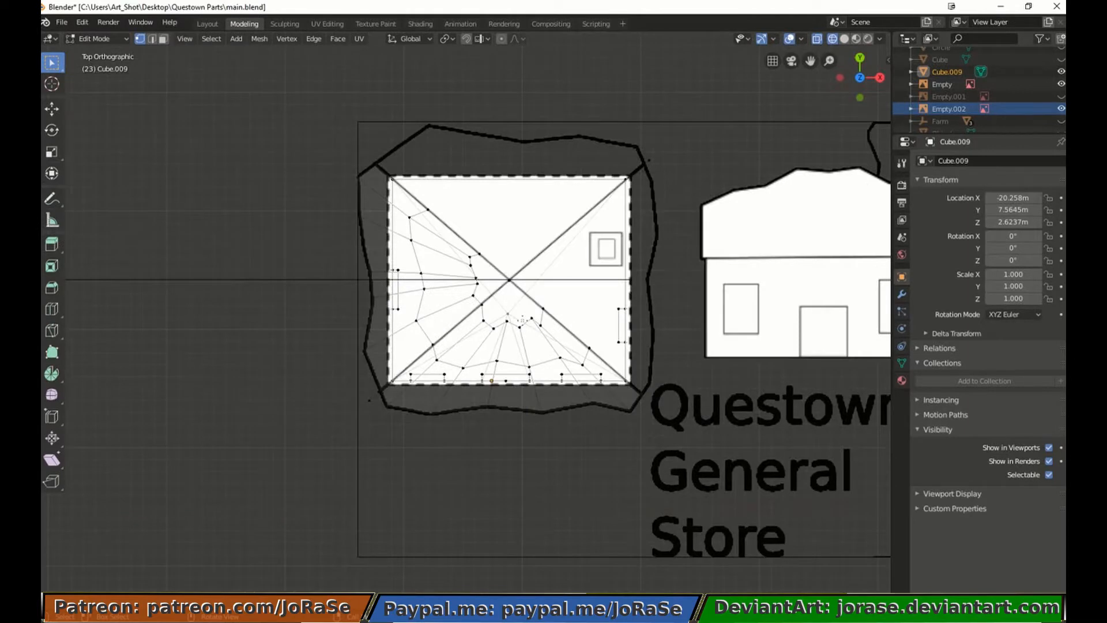
{"action": "left_click", "coordinate": [650, 157]}
{"action": "left_click", "coordinate": [315, 44]}
Extrude the right roof outline row and move the new row 0.438 m inward along X and 0.375 m up along Z
{"action": "left_click_drag", "start_coordinate": [644, 170], "coordinate": [687, 417]}
{"action": "middle_click_drag", "start_coordinate": [637, 387], "coordinate": [622, 328]}
{"action": "key", "text": "KP_1"}
{"action": "key", "text": "g"}
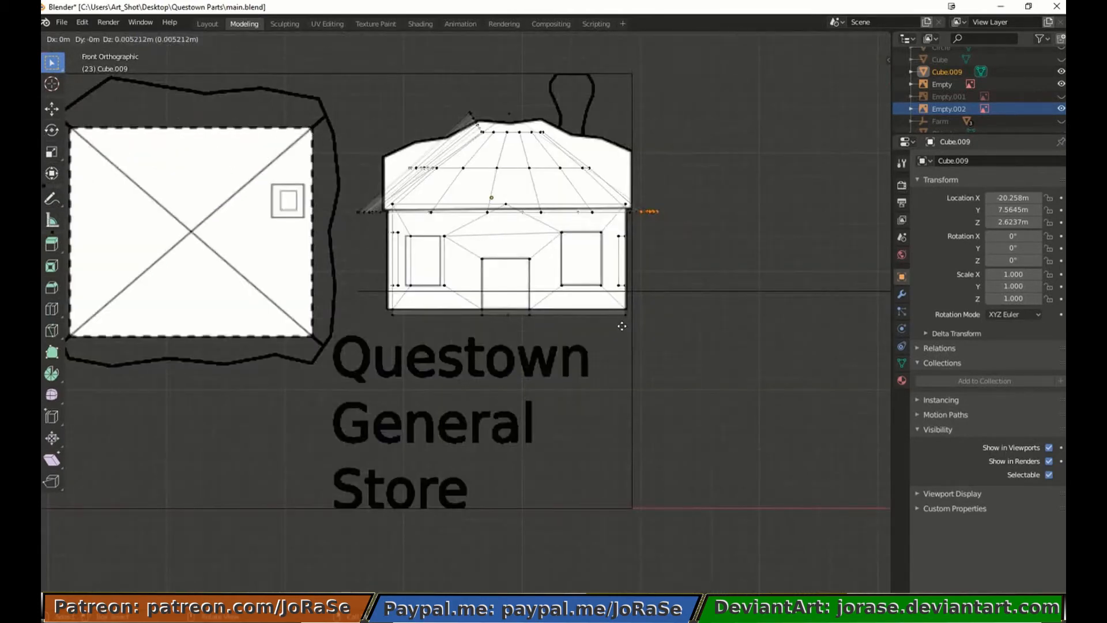
{"action": "left_click", "coordinate": [570, 282]}
In the top view, scale the right side's new row to 0.596 and again to 1.006 along Y, nudging its ends onto the reference diagonals
{"action": "key", "text": "KP_7"}
{"action": "key", "text": "s"}
{"action": "key", "text": "y"}
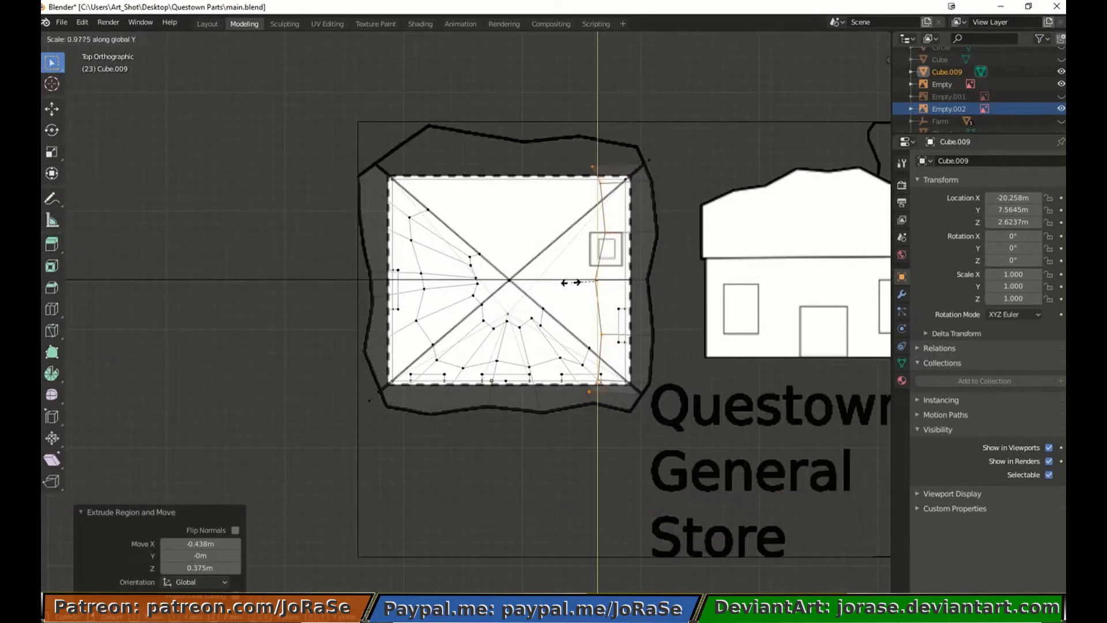
{"action": "left_click", "coordinate": [581, 283]}
{"action": "key", "text": "g"}
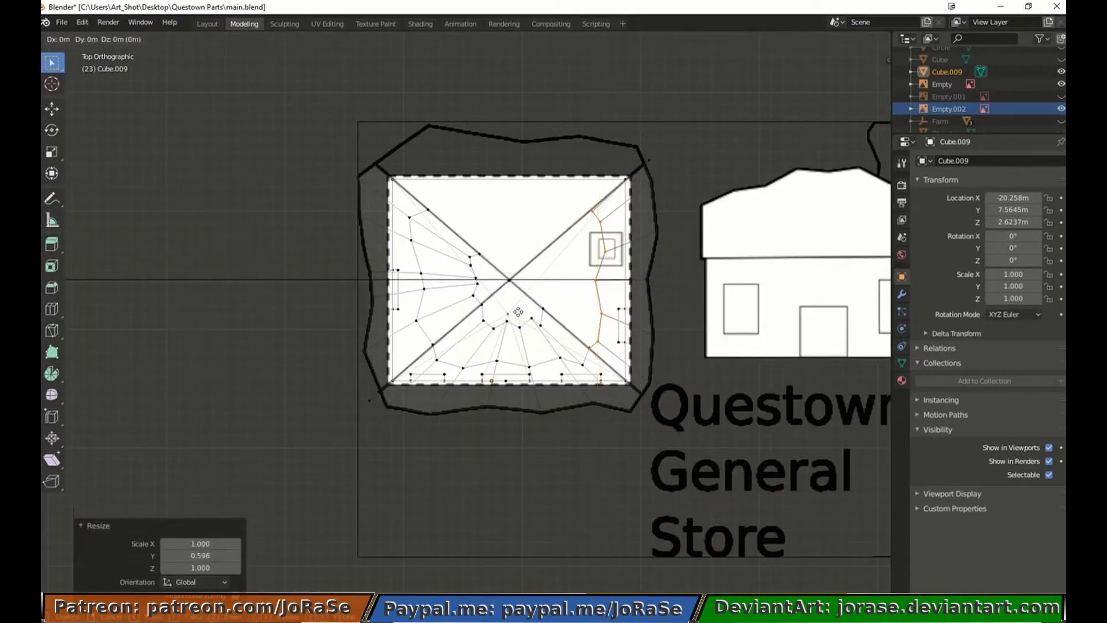
{"action": "key", "text": "s"}
{"action": "key", "text": "y"}
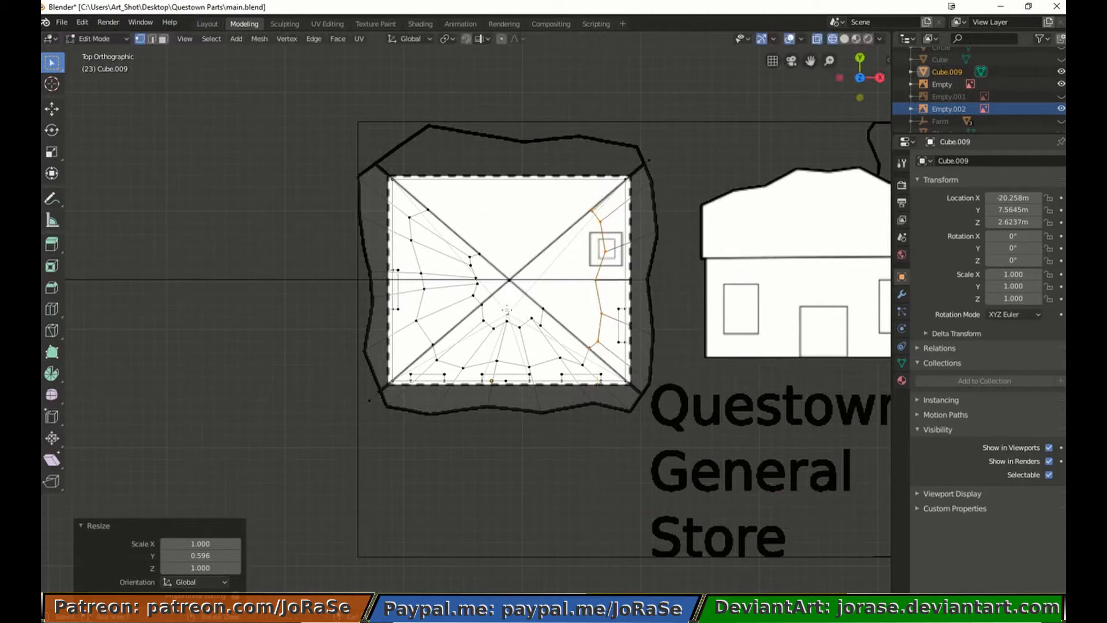
{"action": "left_click", "coordinate": [506, 310]}
{"action": "key", "text": "g"}
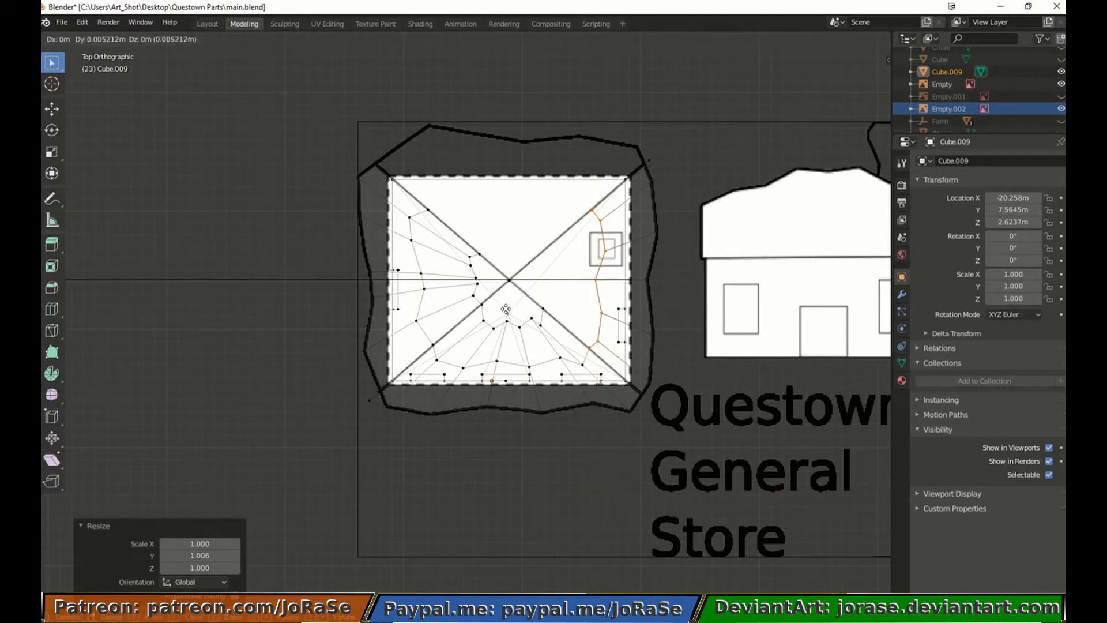
{"action": "left_click", "coordinate": [506, 309]}
Merge the overlapping vertices at the front-right corner of the middle roof row at center
{"action": "key", "text": "alt+a"}
{"action": "key", "text": "b"}
{"action": "left_click_drag", "start_coordinate": [584, 342], "coordinate": [592, 350]}
{"action": "key", "text": "m"}
{"action": "left_click", "coordinate": [624, 279]}
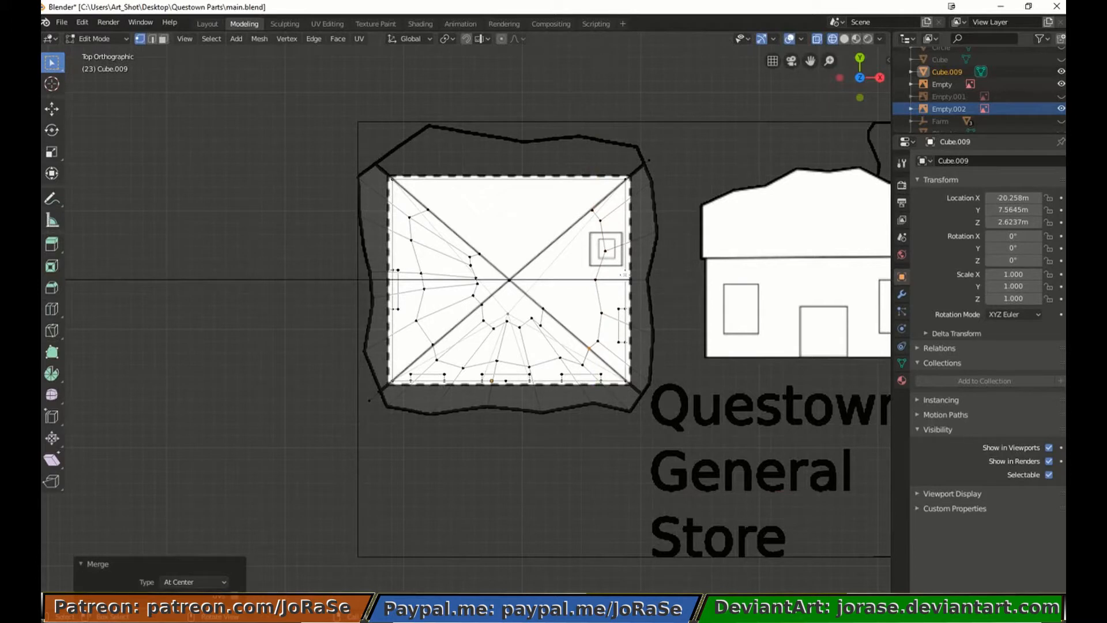
Extrude the right side's middle row toward the roof centre and move the new row a further 0.073 m inward along X
{"action": "key", "text": "b"}
{"action": "left_click_drag", "start_coordinate": [581, 198], "coordinate": [612, 353]}
{"action": "key", "text": "e"}
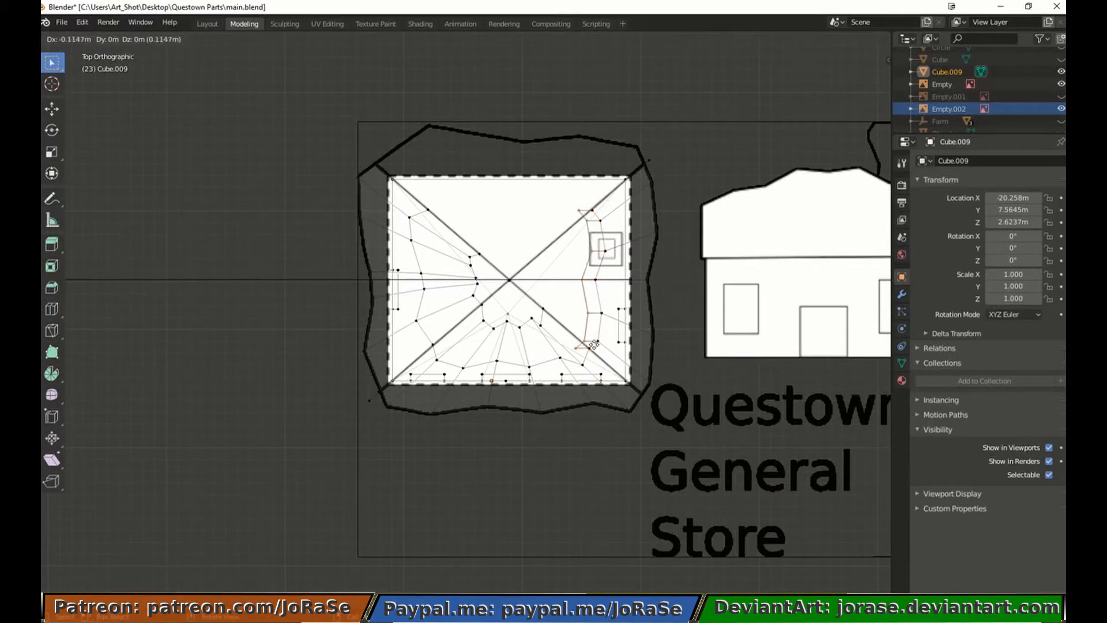
{"action": "left_click", "coordinate": [556, 344]}
{"action": "key", "text": "g"}
{"action": "left_click", "coordinate": [565, 344]}
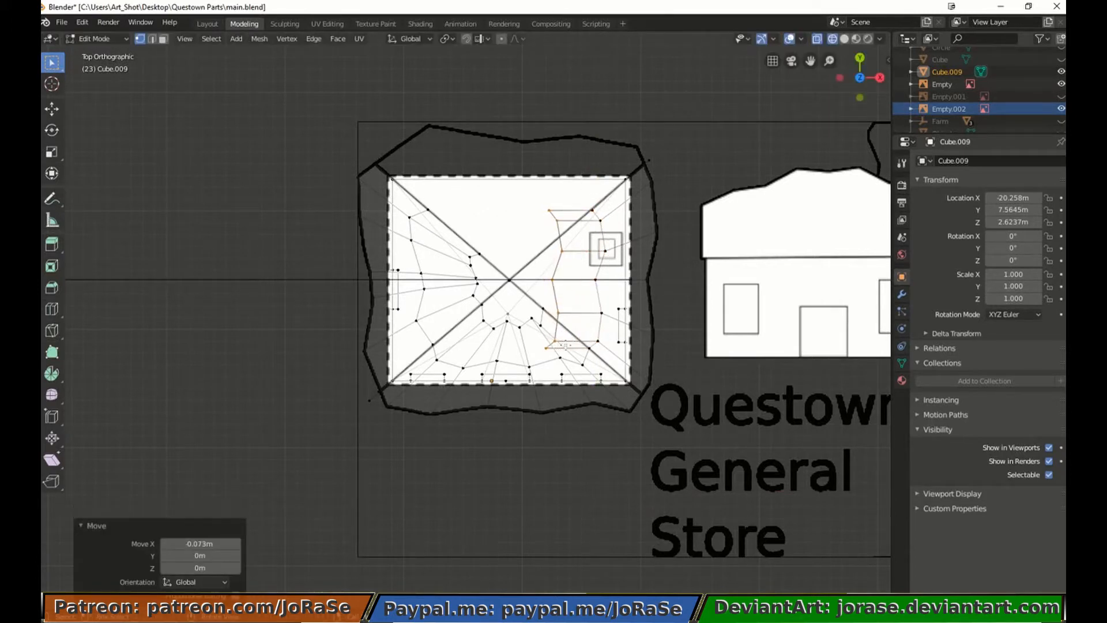
Align the right side's new row with the front corner by shifting it 0.0104 m and another 0.00521 m inward along X
{"action": "key", "text": "b"}
{"action": "right_click", "coordinate": [542, 338]}
{"action": "key", "text": "g"}
{"action": "key", "text": "x"}
{"action": "left_click", "coordinate": [542, 339]}
{"action": "key", "text": "b"}
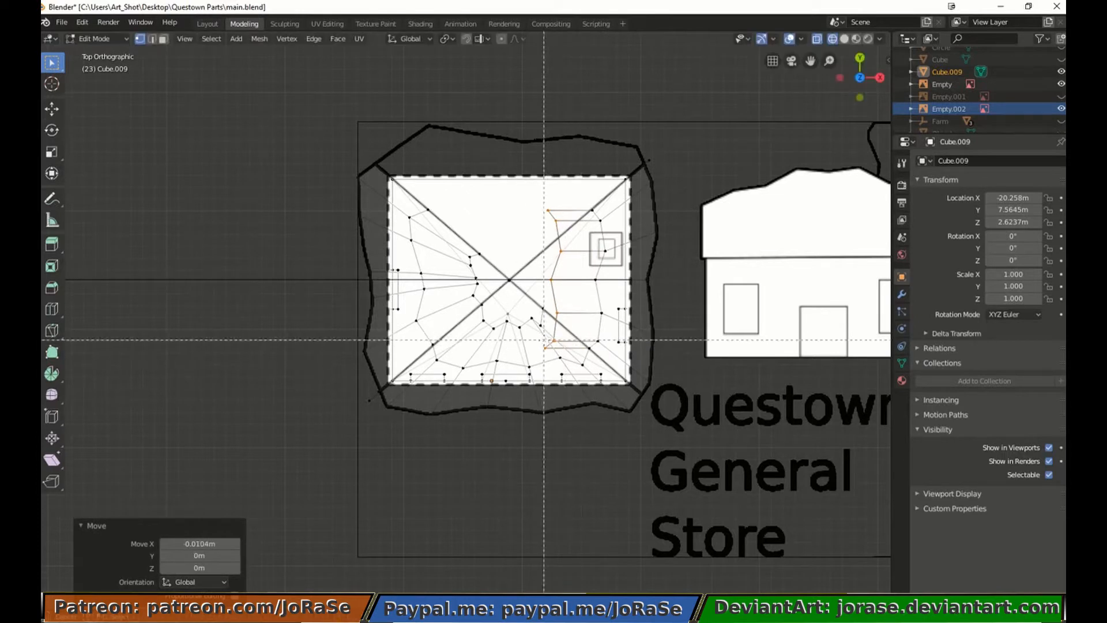
{"action": "right_click", "coordinate": [545, 340]}
{"action": "key", "text": "g"}
{"action": "key", "text": "x"}
{"action": "left_click", "coordinate": [543, 340]}
{"action": "key", "text": "b"}
{"action": "right_click", "coordinate": [544, 340]}
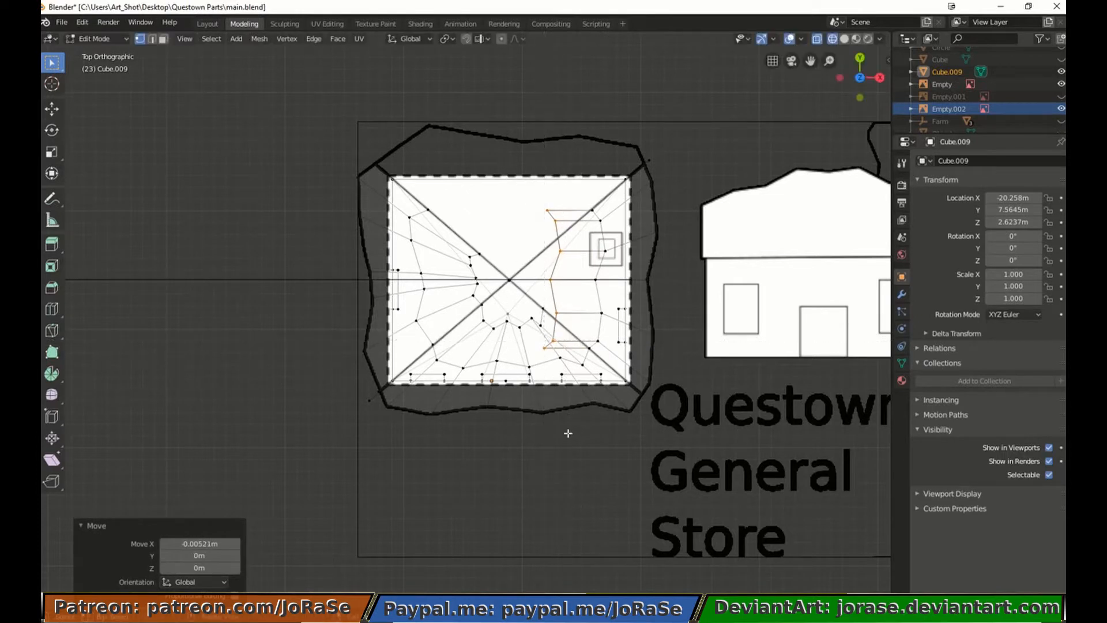
In the front view, raise the right side's upper row 0.38 m along Z and rotate it by -55.7°
{"action": "key", "text": "KP_1"}
{"action": "key", "text": "g"}
{"action": "left_click", "coordinate": [573, 388]}
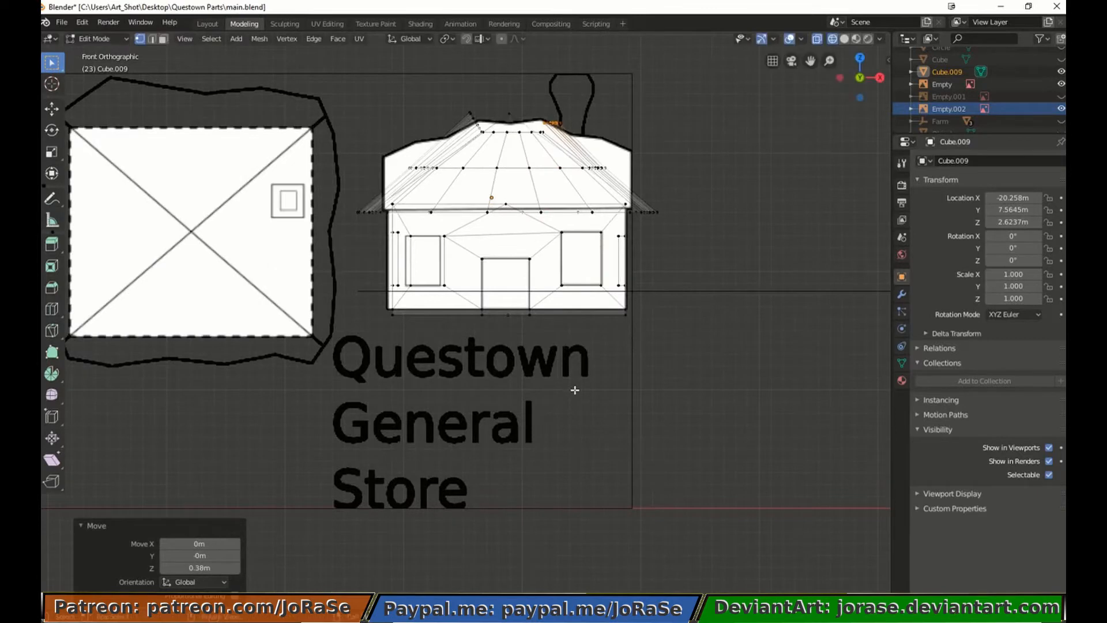
{"action": "key", "text": "r"}
{"action": "left_click", "coordinate": [692, 191]}
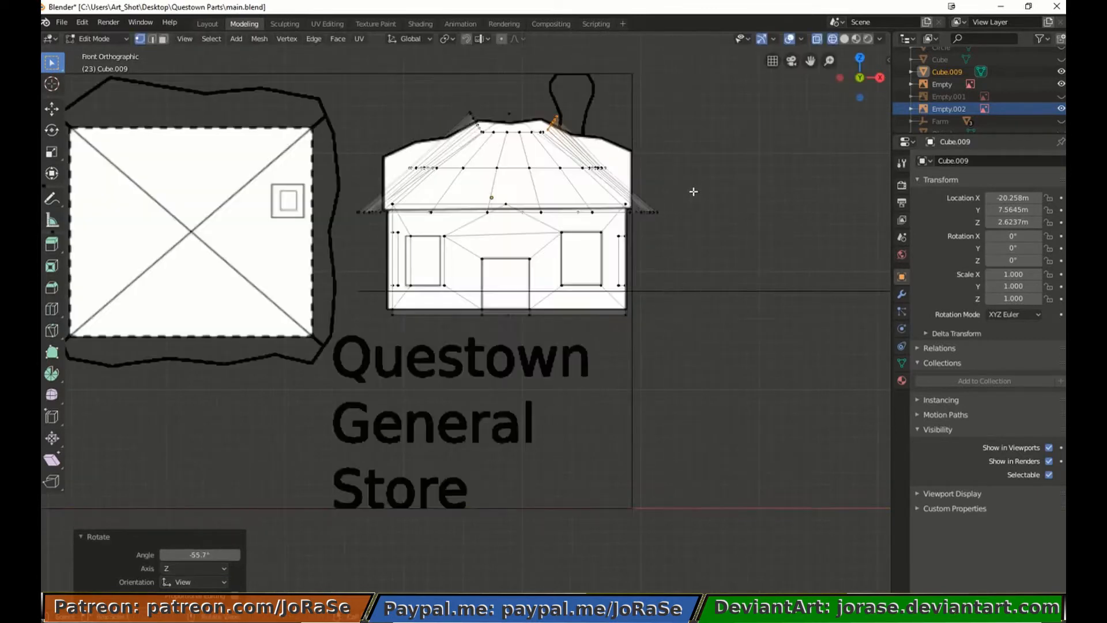
Scale the right side's upper row to 0.472 along Y and move it -0.0365 m along X and -0.0208 m along Z
{"action": "key", "text": "KP_7"}
{"action": "key", "text": "s"}
{"action": "key", "text": "y"}
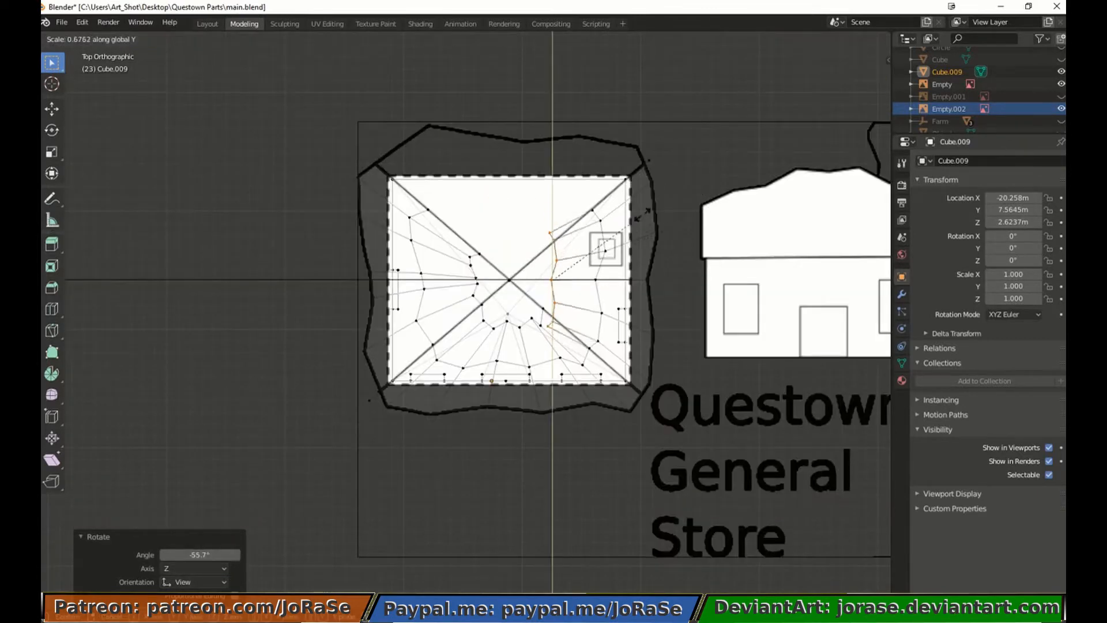
{"action": "left_click", "coordinate": [625, 252]}
{"action": "key", "text": "KP_1"}
{"action": "key", "text": "g"}
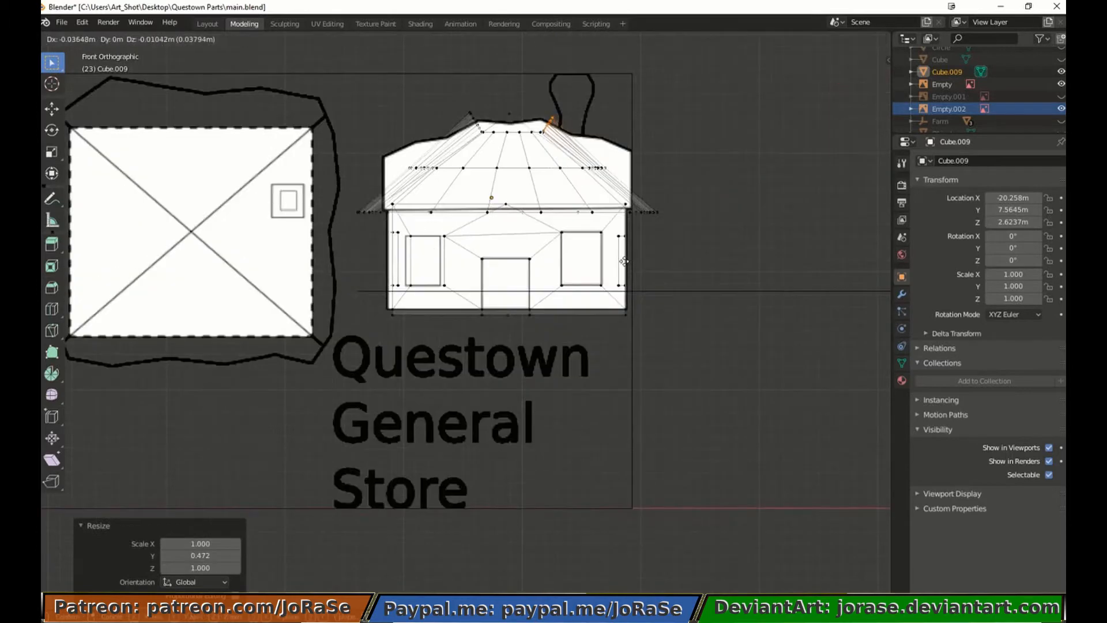
{"action": "left_click", "coordinate": [625, 261]}
Fine-tune the right upper row's scale and position along Y so its ends meet the reference diagonals
{"action": "key", "text": "KP_7"}
{"action": "key", "text": "s"}
{"action": "key", "text": "y"}
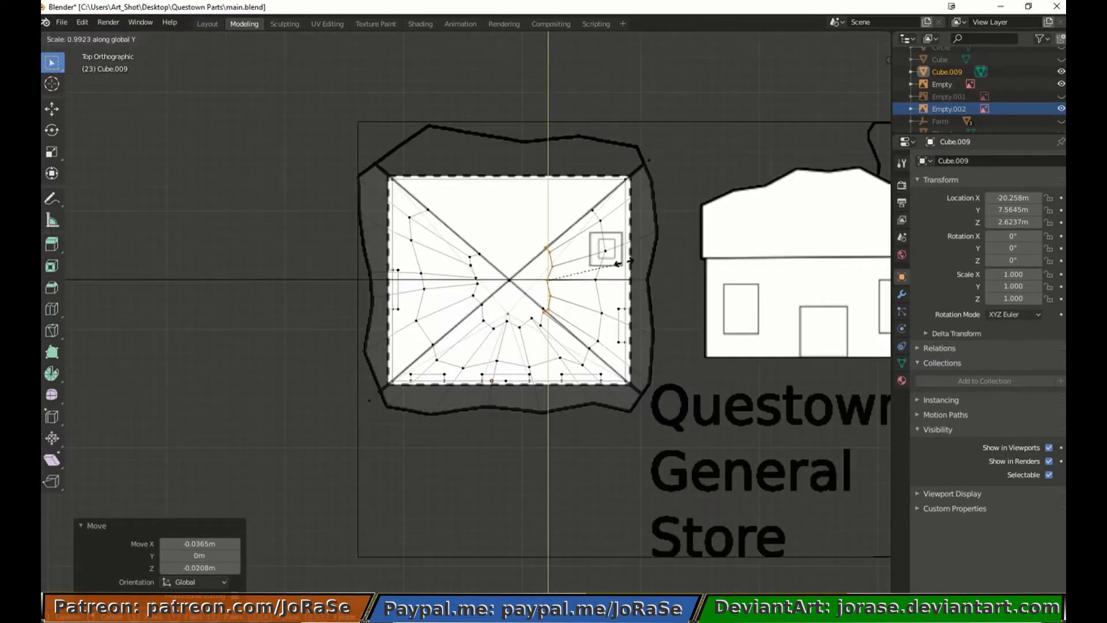
{"action": "left_click", "coordinate": [616, 263]}
{"action": "key", "text": "g"}
{"action": "key", "text": "y"}
{"action": "left_click", "coordinate": [606, 247]}
Merge the upper corner vertices where the right and front roof sides meet
{"action": "left_click", "coordinate": [550, 301]}
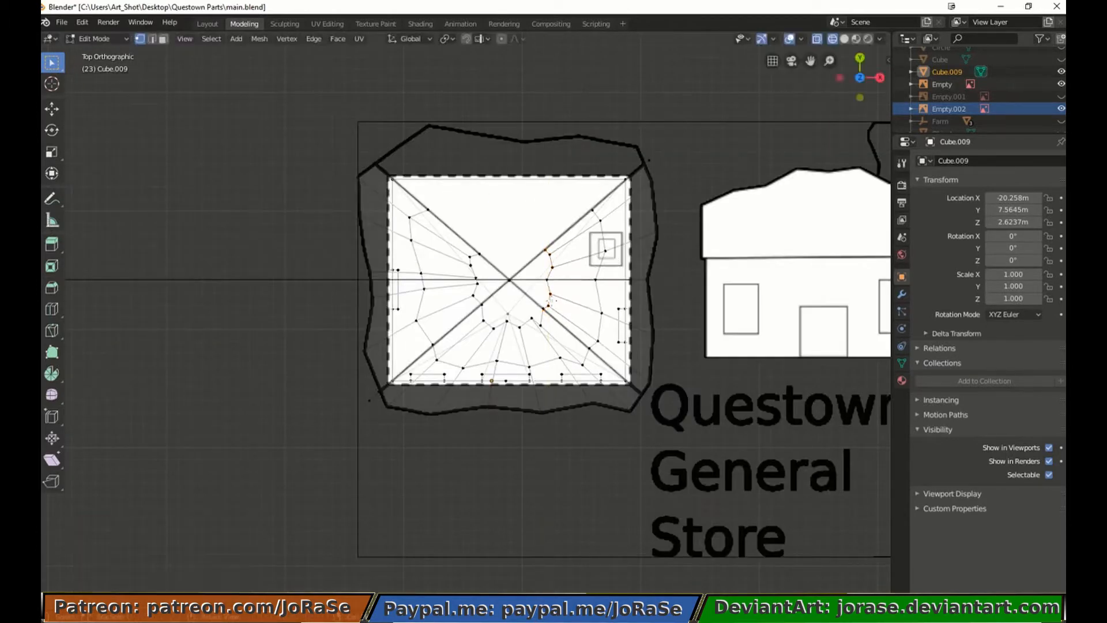
{"action": "key", "text": "alt+m"}
{"action": "left_click", "coordinate": [575, 378]}
Extrude the back roof outline row and move the new row 0.391 m inward along Y and 0.375 m up along Z
{"action": "left_click", "coordinate": [421, 114]}
{"action": "left_click_drag", "start_coordinate": [364, 109], "coordinate": [435, 168]}
{"action": "key", "text": "b"}
{"action": "left_click_drag", "start_coordinate": [427, 90], "coordinate": [636, 159]}
{"action": "key", "text": "KP_3"}
{"action": "key", "text": "e"}
{"action": "right_click", "coordinate": [671, 206]}
{"action": "key", "text": "g"}
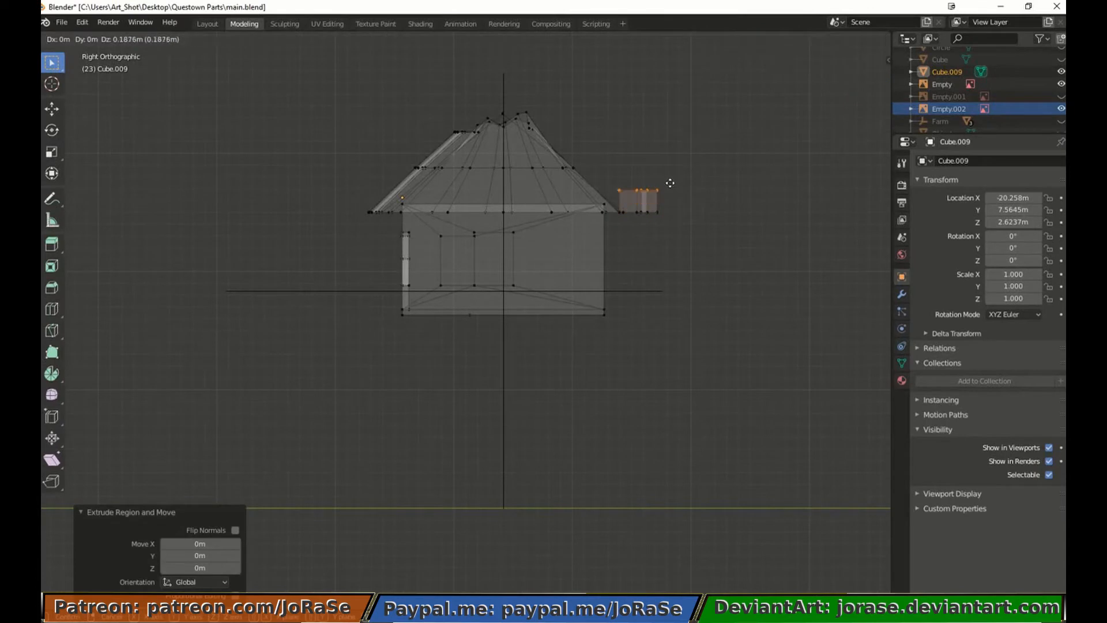
{"action": "left_click", "coordinate": [623, 163]}
In the top view, scale the back side's new row along X to fit between the diagonals and move it 0.0625 m along X
{"action": "key", "text": "KP_7"}
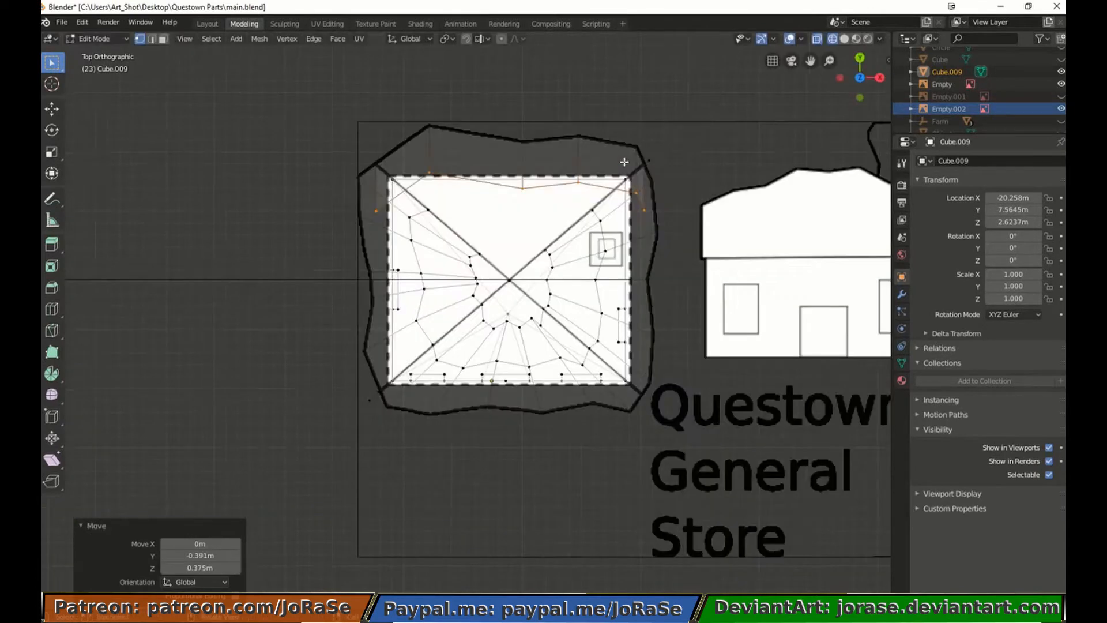
{"action": "key", "text": "s"}
{"action": "key", "text": "x"}
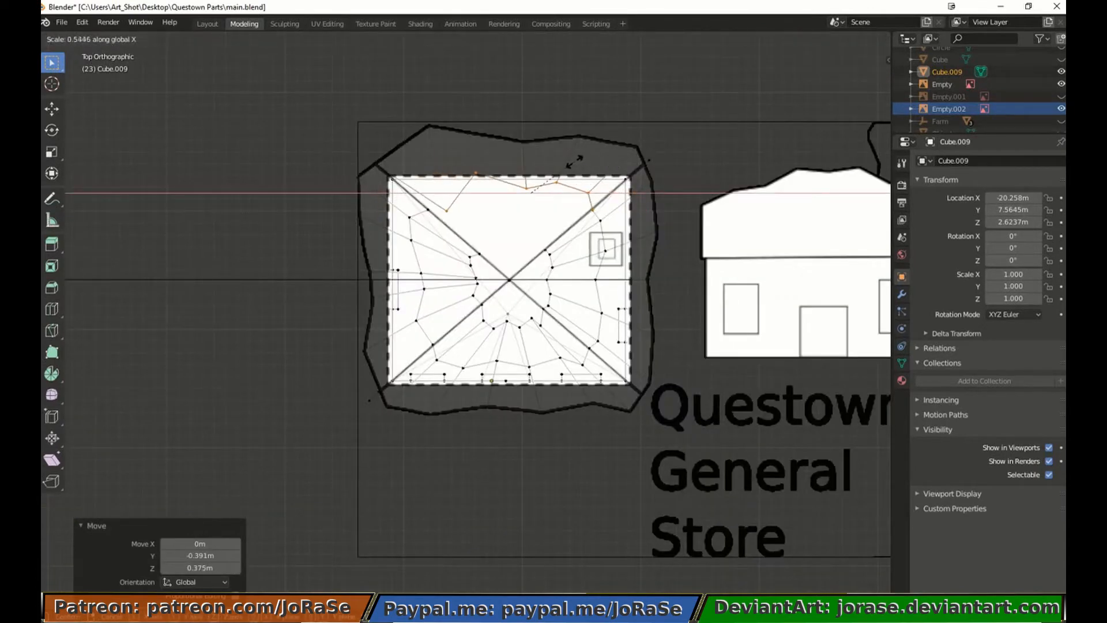
{"action": "left_click", "coordinate": [582, 161]}
{"action": "key", "text": "g"}
{"action": "left_click", "coordinate": [574, 158]}
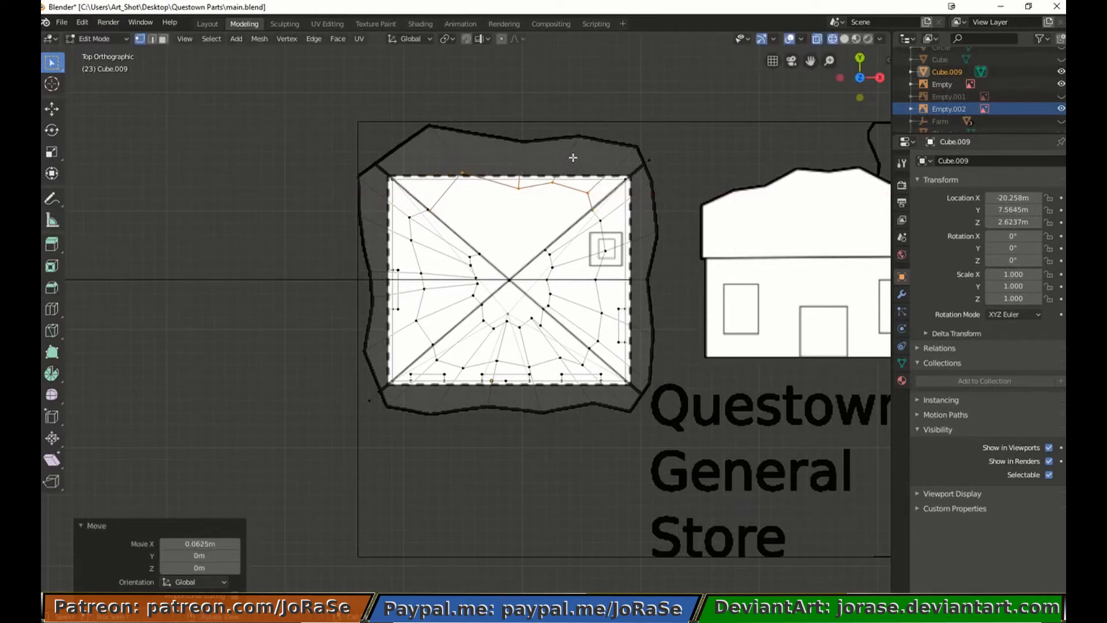
Merge both end vertices of the back side's middle row with the adjoining corners of the left and right roof sides
{"action": "key", "text": "alt+a"}
{"action": "middle_click_drag", "start_coordinate": [605, 223], "coordinate": [427, 154]}
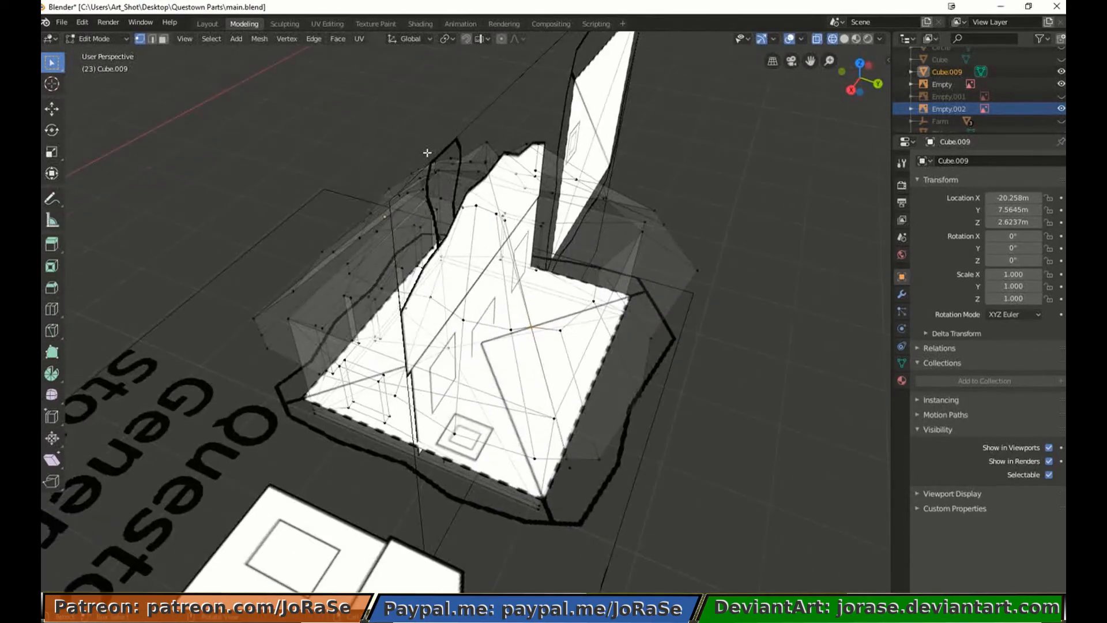
{"action": "key", "text": "alt+m"}
{"action": "left_click", "coordinate": [428, 154]}
{"action": "middle_click_drag", "start_coordinate": [582, 192], "coordinate": [608, 217]}
{"action": "key", "text": "alt+a"}
{"action": "key", "text": "b"}
{"action": "left_click_drag", "start_coordinate": [601, 211], "coordinate": [663, 272]}
{"action": "key", "text": "alt+m"}
{"action": "left_click", "coordinate": [615, 233]}
Extrude the back side's middle row and move the new row about 0.276 m inward along Y and about 0.297 m up along Z
{"action": "key", "text": "b"}
{"action": "left_click_drag", "start_coordinate": [611, 314], "coordinate": [630, 373]}
{"action": "middle_click_drag", "start_coordinate": [555, 401], "coordinate": [654, 396]}
{"action": "key", "text": "KP_7"}
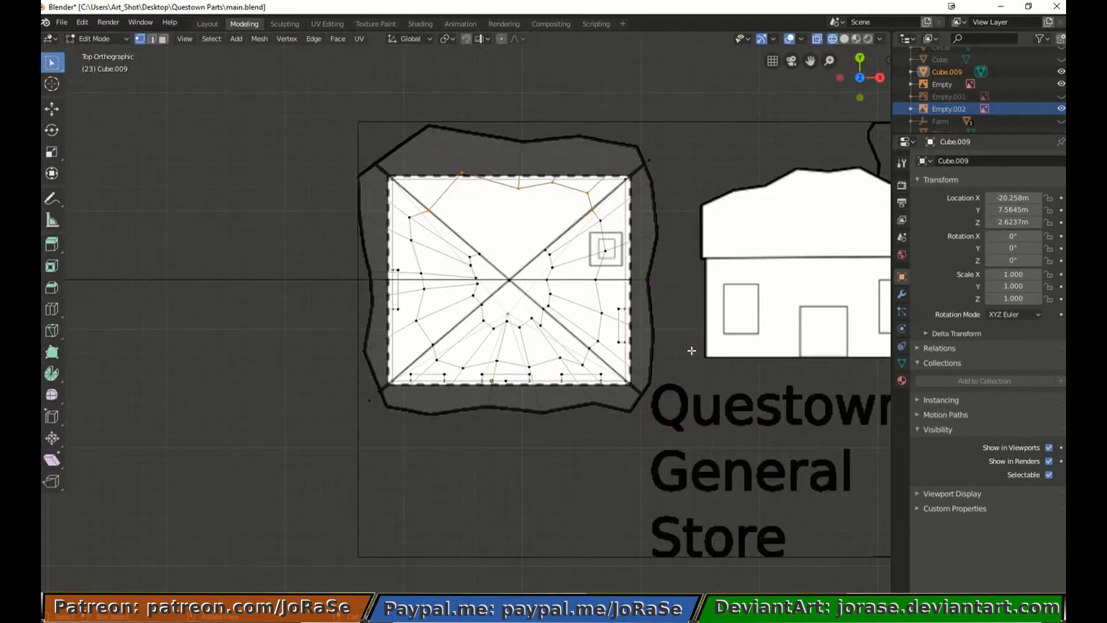
{"action": "key", "text": "e"}
{"action": "key", "text": "Escape"}
{"action": "key", "text": "KP_3"}
{"action": "key", "text": "g"}
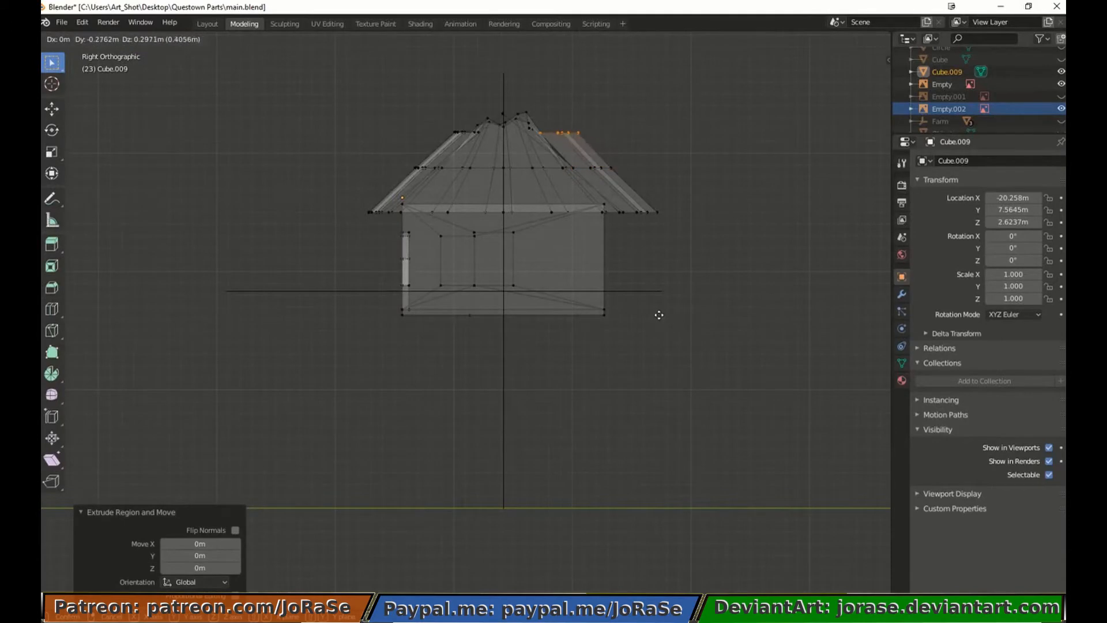
{"action": "left_click", "coordinate": [659, 315]}
Scale the back side's upper row to 0.424 along X and move it -0.0625 m along X and -0.0678 m along Y
{"action": "key", "text": "KP_7"}
{"action": "key", "text": "s"}
{"action": "key", "text": "x"}
{"action": "left_click", "coordinate": [579, 270]}
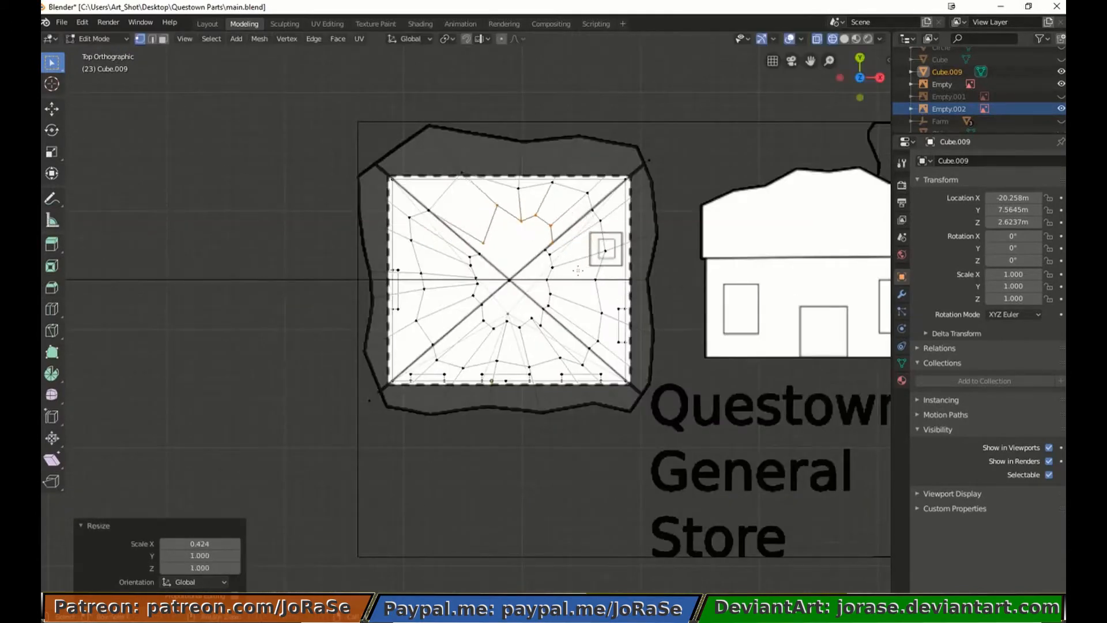
{"action": "key", "text": "g"}
{"action": "left_click", "coordinate": [570, 278]}
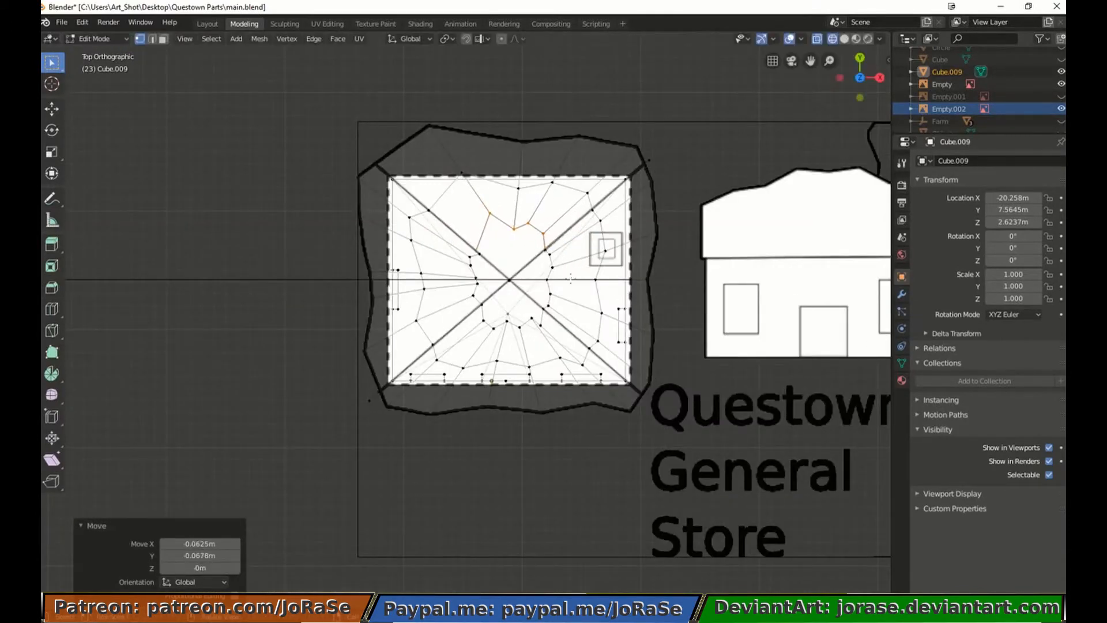
Raise the back side's upper row about 0.038 m along Z
{"action": "middle_click_drag", "start_coordinate": [570, 277], "coordinate": [496, 248]}
{"action": "key", "text": "g"}
{"action": "key", "text": "z"}
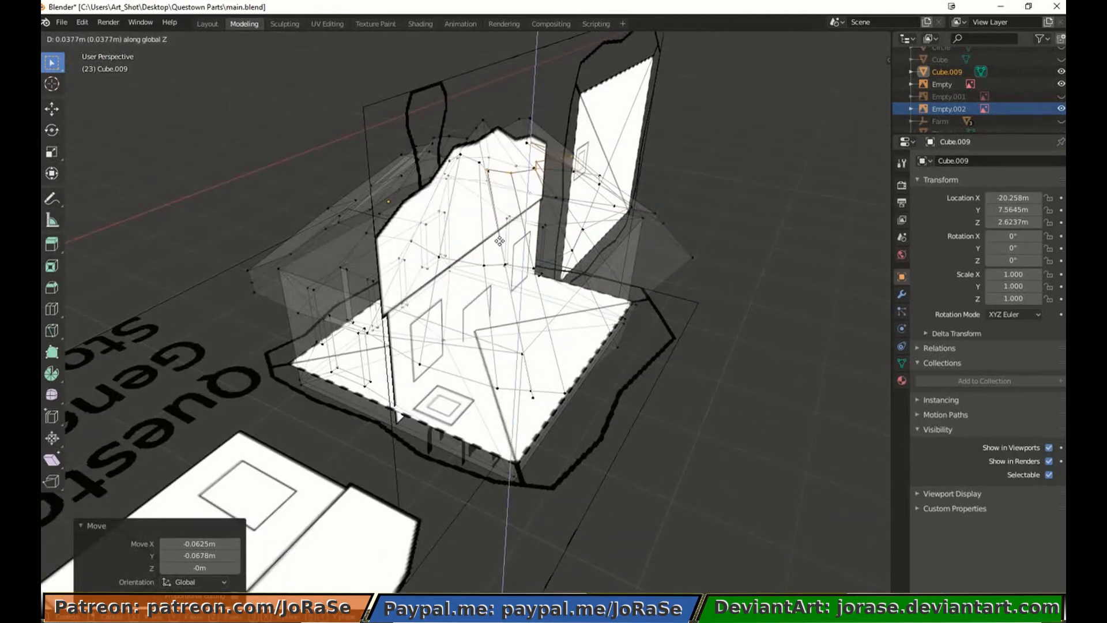
{"action": "left_click", "coordinate": [501, 241]}
Merge the back upper row's end vertices with the neighbouring corners and select the loop around the roof's top opening
{"action": "key", "text": "KP_7"}
{"action": "key", "text": "alt+a"}
{"action": "key", "text": "b"}
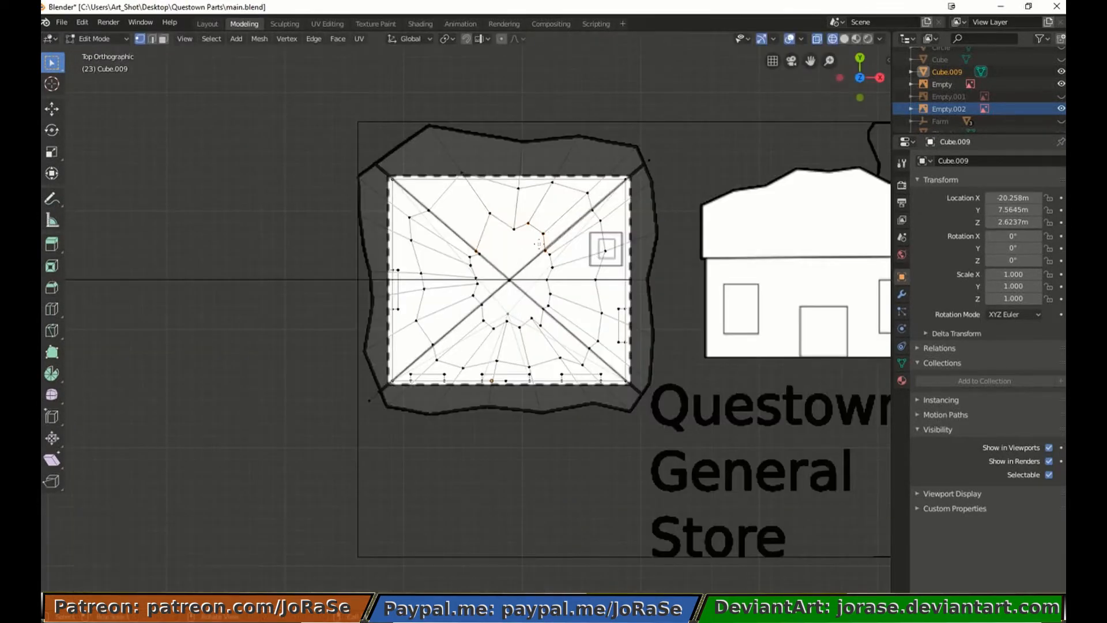
{"action": "left_click_drag", "start_coordinate": [538, 245], "coordinate": [546, 256]}
{"action": "left_click", "coordinate": [483, 231], "text": "alt"}
{"action": "middle_click_drag", "start_coordinate": [483, 232], "coordinate": [498, 287]}
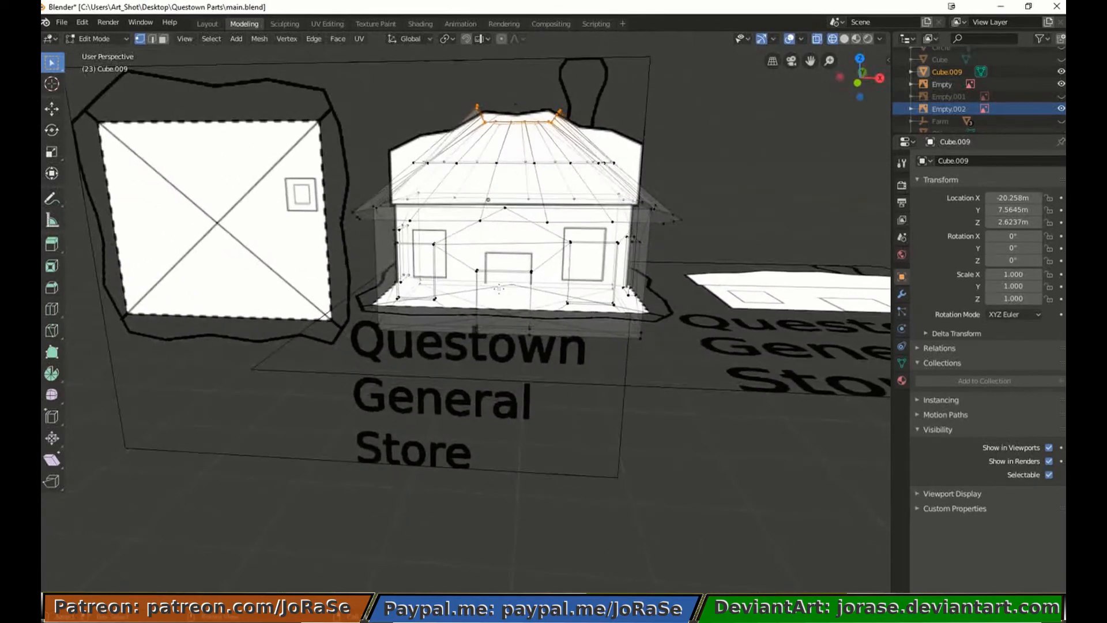
Delete the stray vertices outside the roof outline's corners
{"action": "key", "text": "KP_7"}
{"action": "key", "text": "x"}
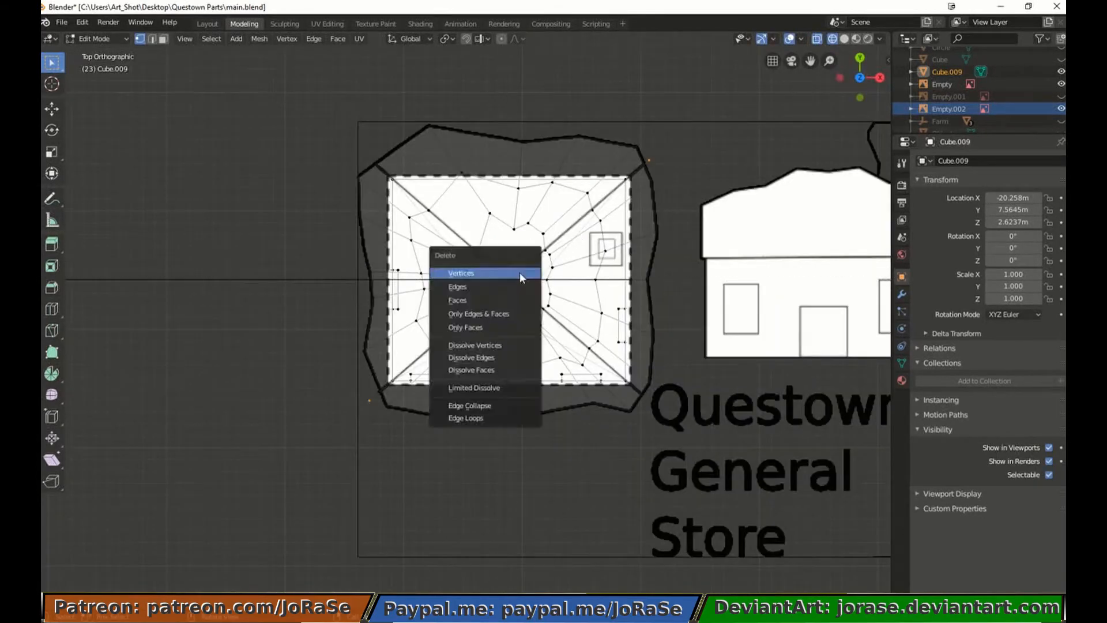
{"action": "left_click", "coordinate": [520, 273]}
Isolate the loop around the roof's top opening by hiding the rest of the mesh
{"action": "key", "text": "b"}
{"action": "left_click_drag", "start_coordinate": [506, 219], "coordinate": [516, 265]}
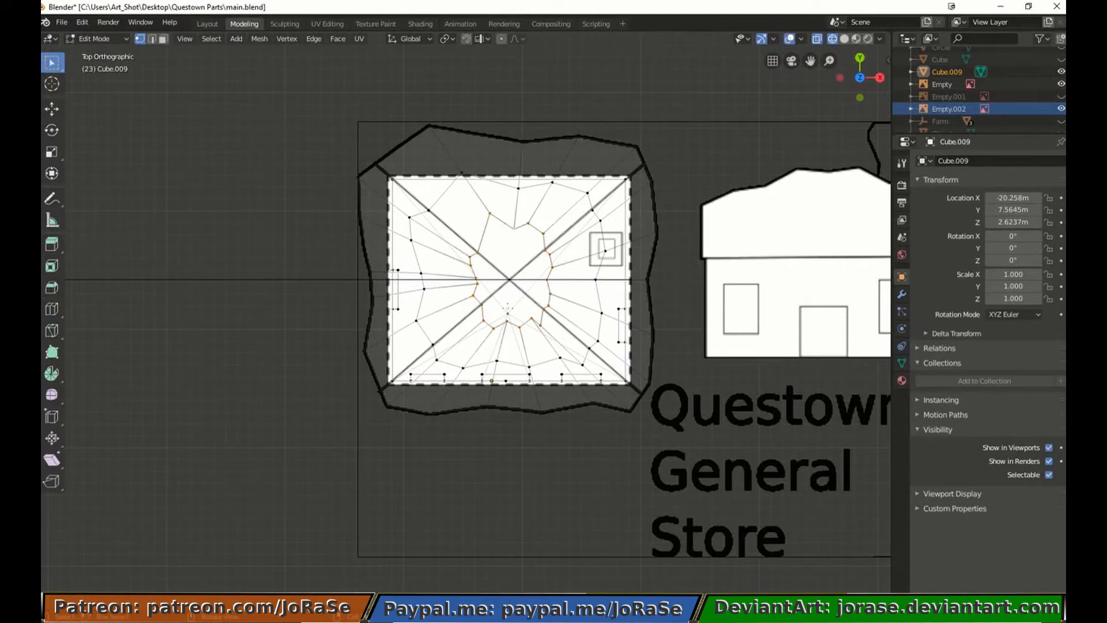
{"action": "key", "text": "shift+h"}
Connect the opening's middle back vertex to two middle front vertices with edges and subdivide the connecting edges
{"action": "left_click", "coordinate": [512, 228]}
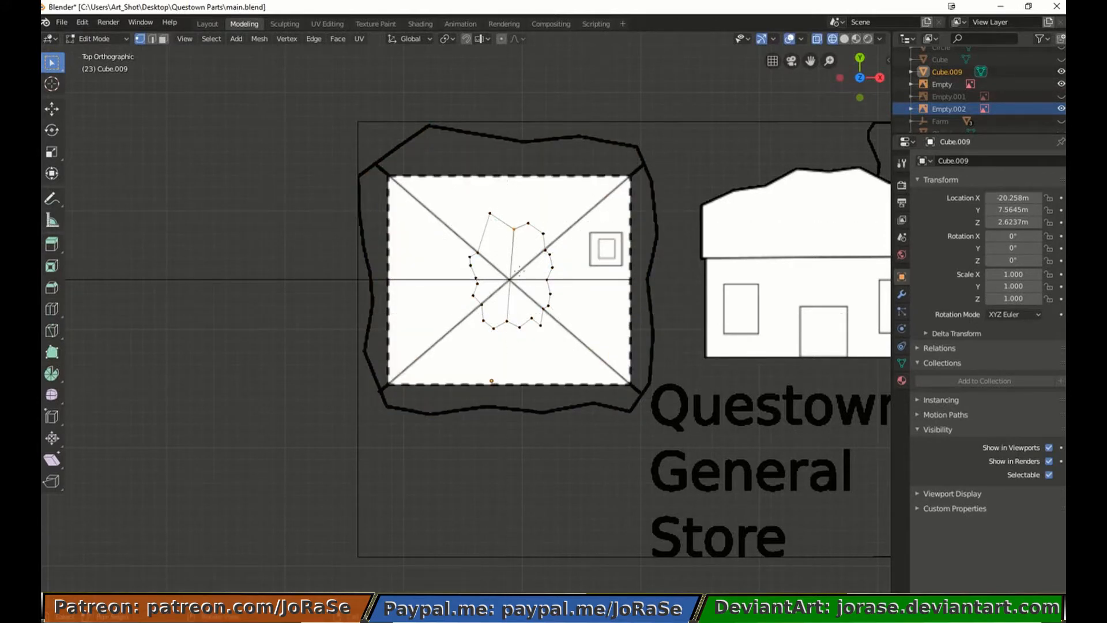
{"action": "left_click", "coordinate": [546, 449]}
{"action": "left_click", "coordinate": [152, 38]}
{"action": "left_click", "coordinate": [313, 38]}
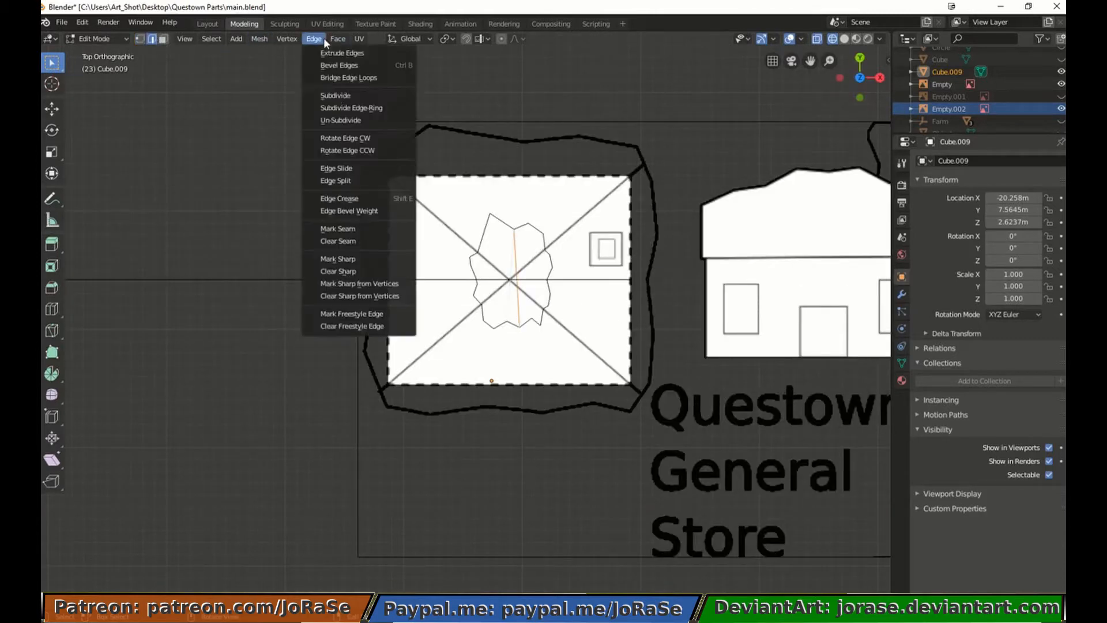
{"action": "left_click", "coordinate": [323, 97]}
Move the midpoint vertices of the two connecting edges along Z to form the roof's peak
{"action": "left_click", "coordinate": [510, 276]}
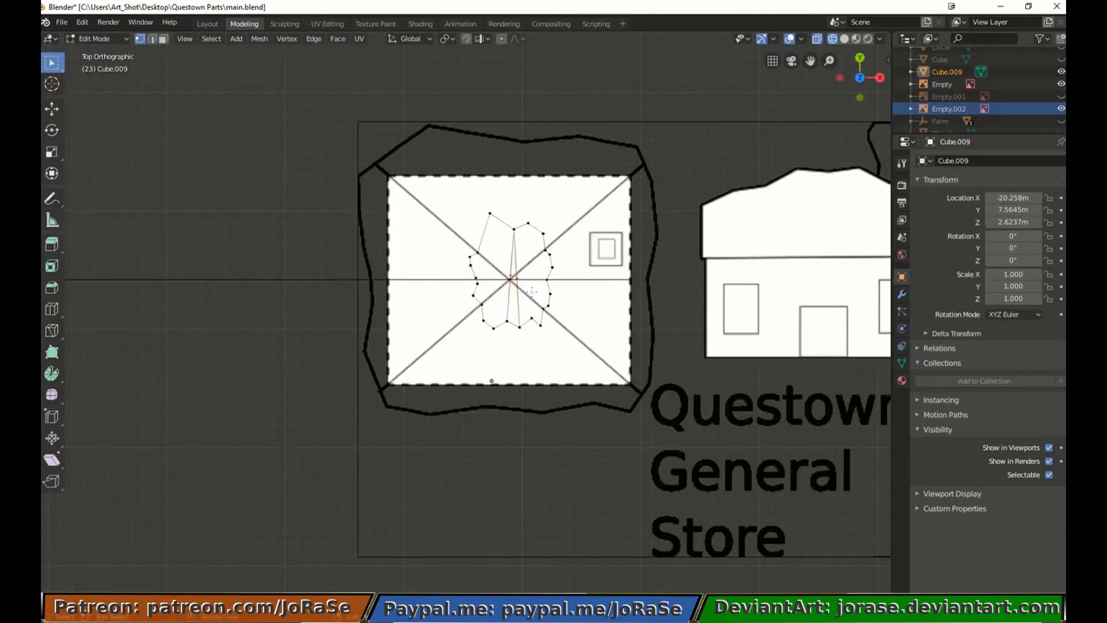
{"action": "key", "text": "KP_3"}
{"action": "key", "text": "g"}
{"action": "key", "text": "z"}
{"action": "left_click", "coordinate": [530, 285]}
From the top view, fill the back-left section and left-side notches of the roof opening with faces up to the peak
{"action": "middle_click_drag", "start_coordinate": [529, 284], "coordinate": [547, 348]}
{"action": "key", "text": "KP_7"}
{"action": "key", "text": "alt+a"}
{"action": "scroll", "coordinate": [546, 348], "scroll_direction": "up", "scroll_amount": 4}
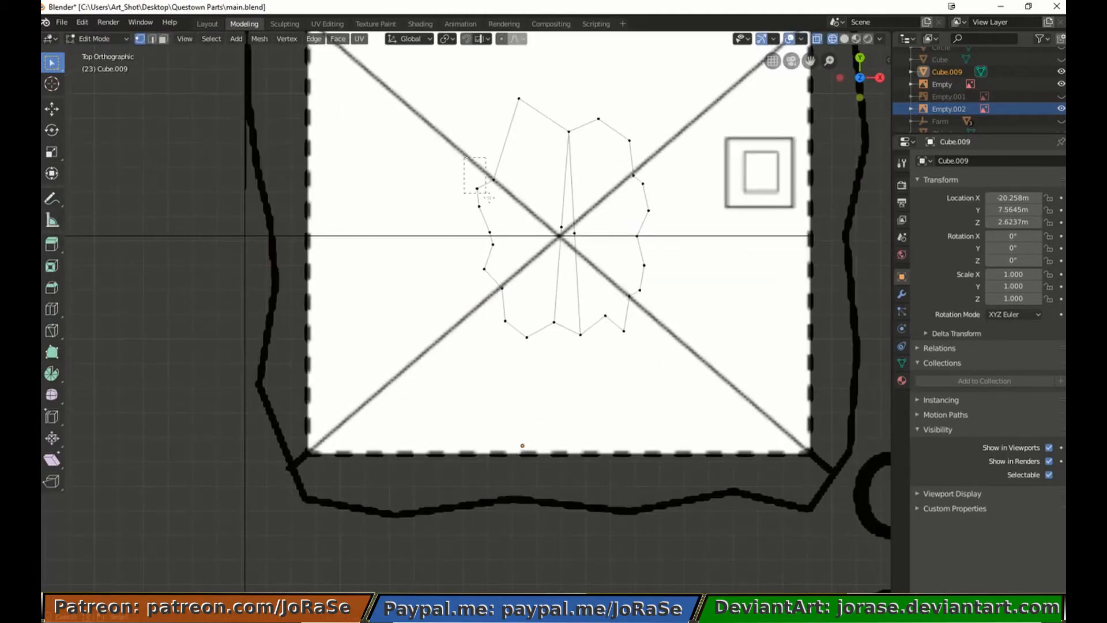
{"action": "left_click_drag", "start_coordinate": [474, 243], "coordinate": [560, 352]}
{"action": "left_click_drag", "start_coordinate": [566, 194], "coordinate": [568, 195], "text": "shift"}
{"action": "key", "text": "f"}
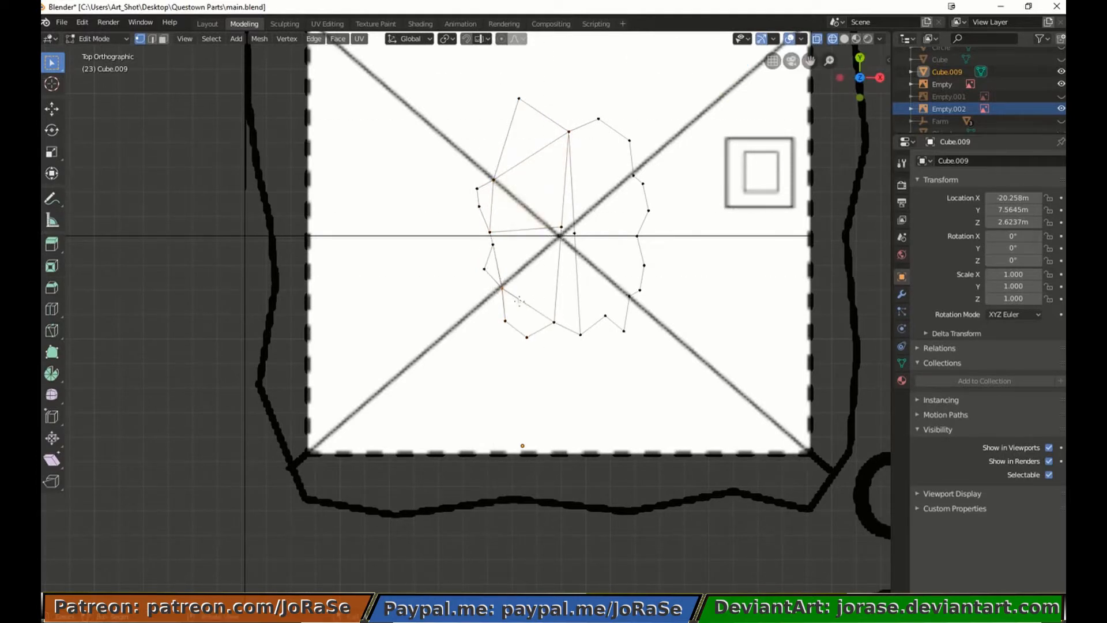
Fill the front-left section of the roof opening with a face joining the edge vertices to the peak vertex
{"action": "key", "text": "b"}
{"action": "left_click_drag", "start_coordinate": [549, 317], "coordinate": [560, 334]}
{"action": "key", "text": "b"}
{"action": "left_click_drag", "start_coordinate": [558, 226], "coordinate": [565, 232]}
{"action": "key", "text": "f"}
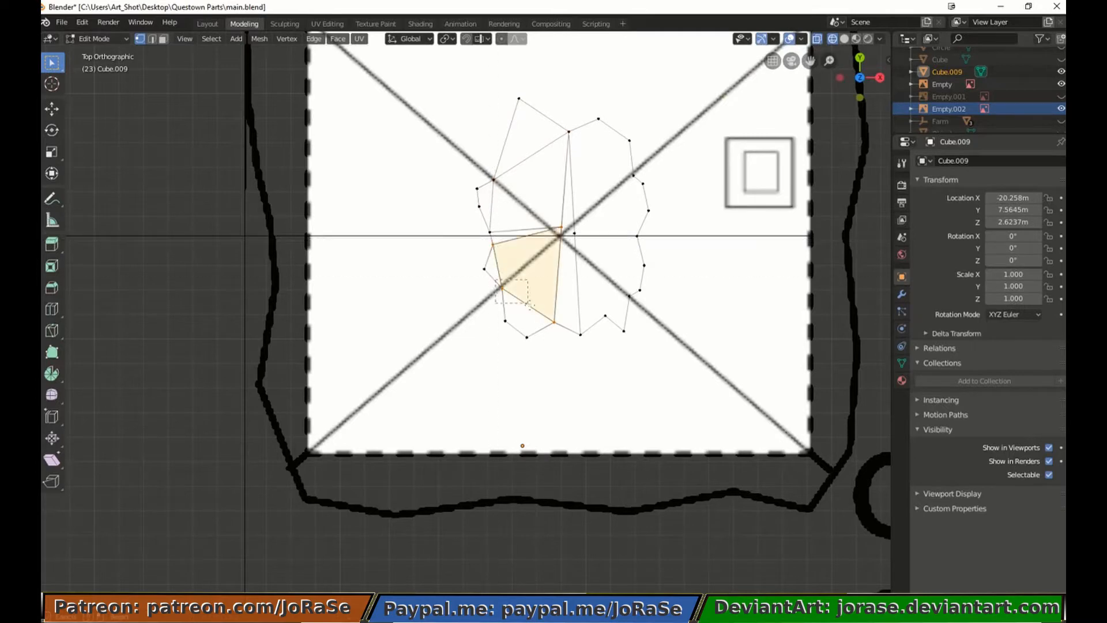
Reveal the hidden mesh, switch to solid shading and check the partly closed roof peak
{"action": "mouse_move", "coordinate": [491, 241]}
{"action": "middle_mouse_down"}
{"action": "mouse_move", "coordinate": [470, 230]}
{"action": "mouse_move", "coordinate": [490, 268]}
{"action": "middle_mouse_up"}
{"action": "key", "text": "alt+h"}
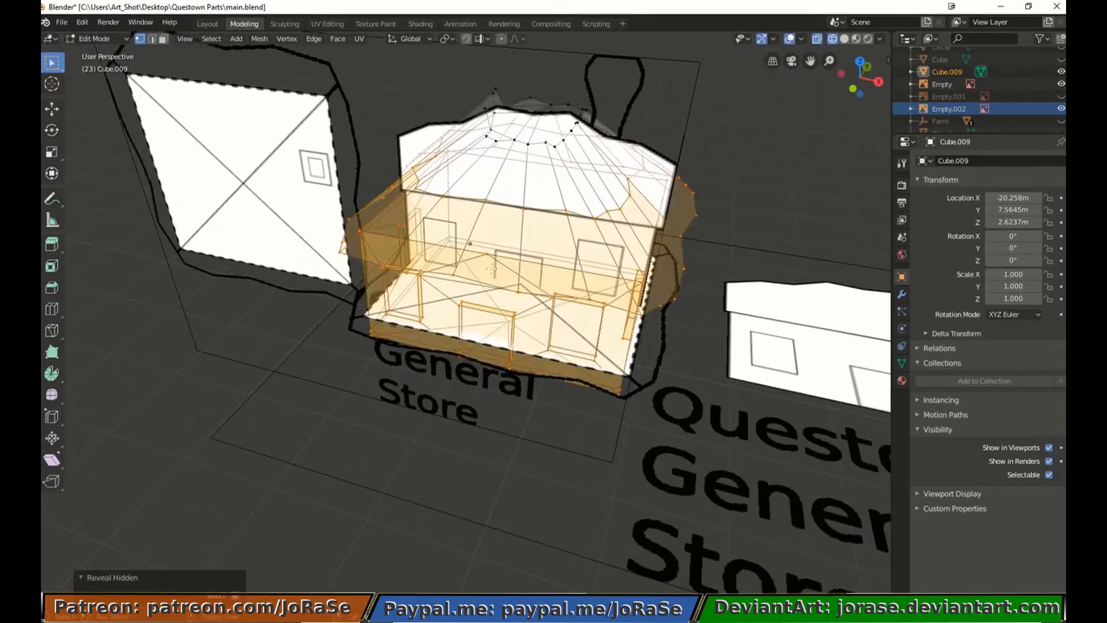
{"action": "key", "text": "z"}
{"action": "left_click", "coordinate": [545, 294]}
{"action": "key", "text": "Tab"}
{"action": "mouse_move", "coordinate": [545, 296]}
{"action": "middle_mouse_down"}
{"action": "mouse_move", "coordinate": [539, 271]}
{"action": "mouse_move", "coordinate": [583, 287]}
{"action": "middle_mouse_up"}
{"action": "key", "text": "Tab"}
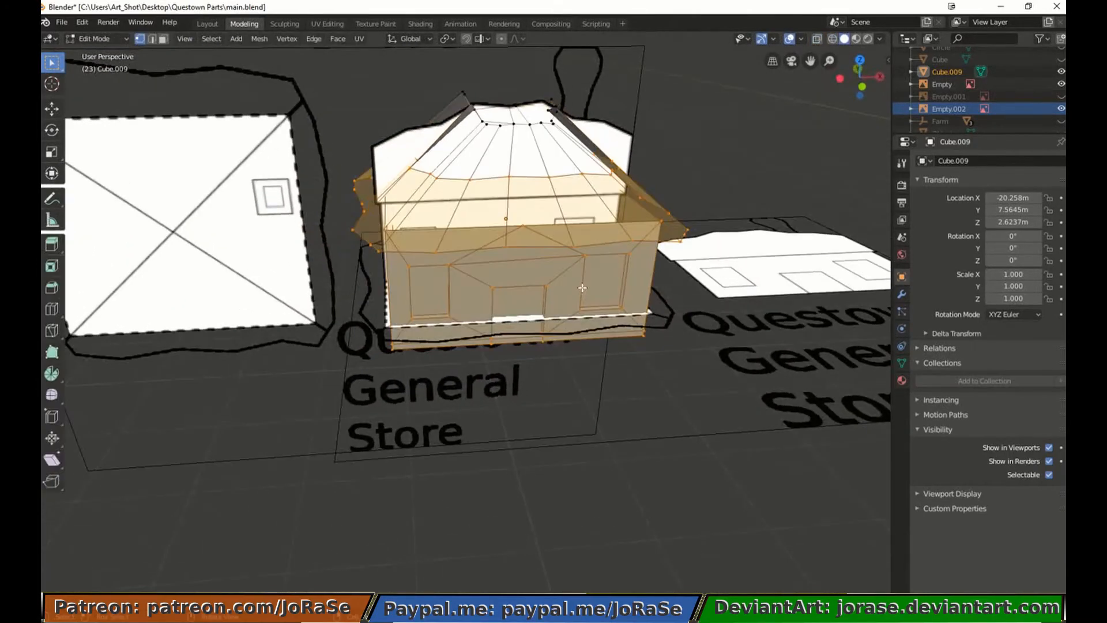
Isolate the loop around the still-open right half of the roof opening by hiding the rest of the mesh
{"action": "key", "text": "alt+a"}
{"action": "key", "text": "l"}
{"action": "key", "text": "l"}
{"action": "middle_click_drag", "start_coordinate": [507, 147], "coordinate": [503, 182]}
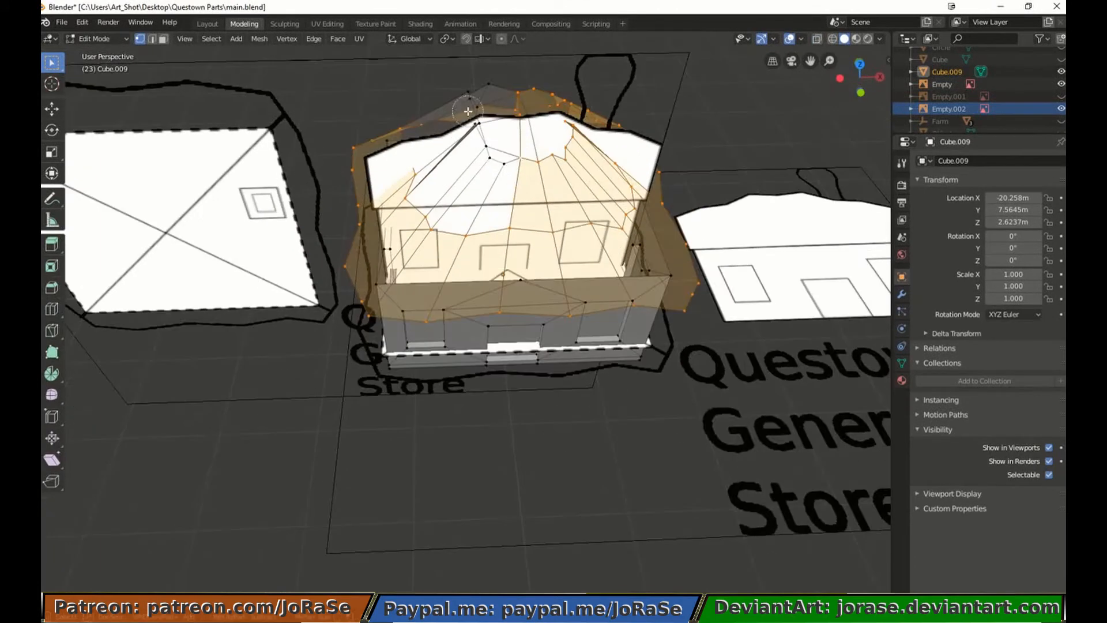
{"action": "key", "text": "l"}
{"action": "key", "text": "l"}
{"action": "key", "text": "l"}
{"action": "middle_click_drag", "start_coordinate": [470, 221], "coordinate": [438, 225]}
{"action": "key", "text": "alt+a"}
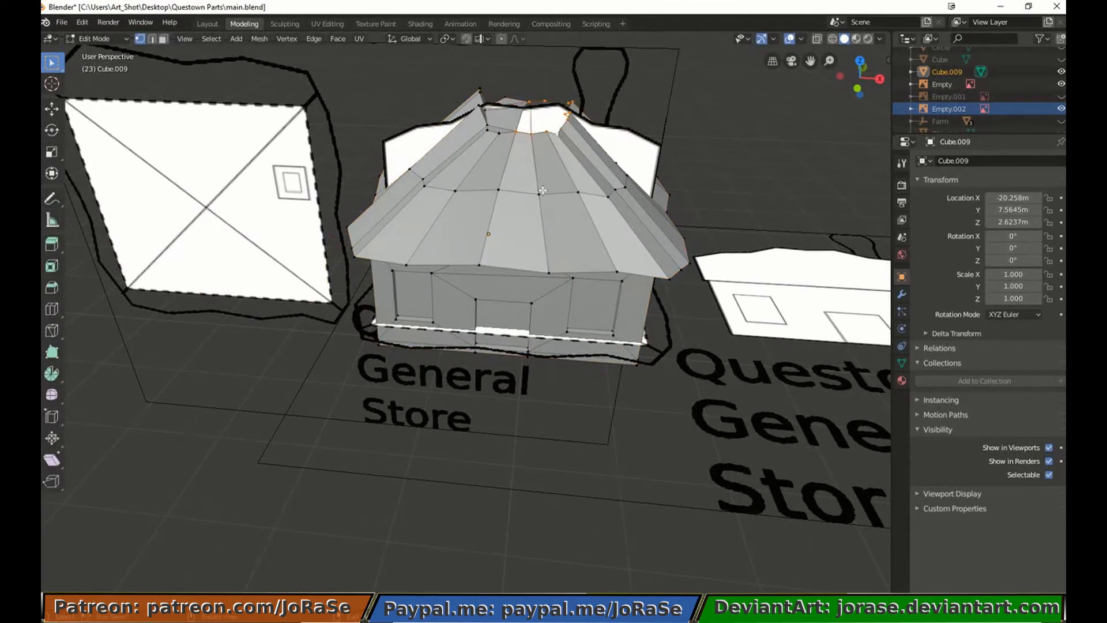
{"action": "key", "text": "shift+h"}
{"action": "key", "text": "KP_7"}
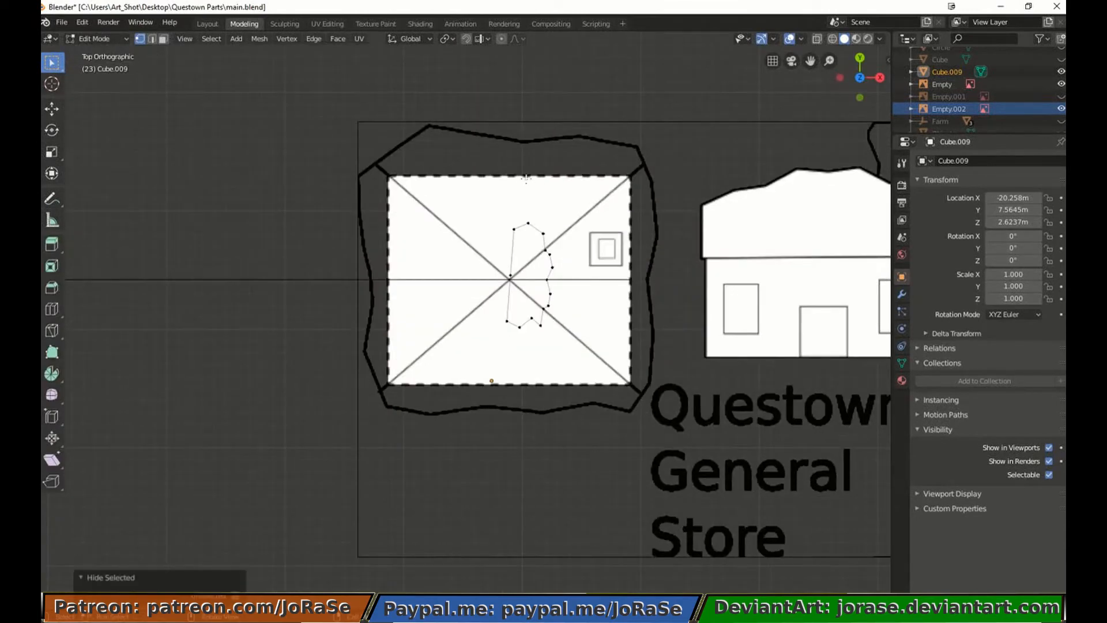
Fill the right half of the roof opening with faces up to the peak vertex and reveal the rest of the mesh
{"action": "key", "text": "b"}
{"action": "left_click_drag", "start_coordinate": [497, 214], "coordinate": [557, 251]}
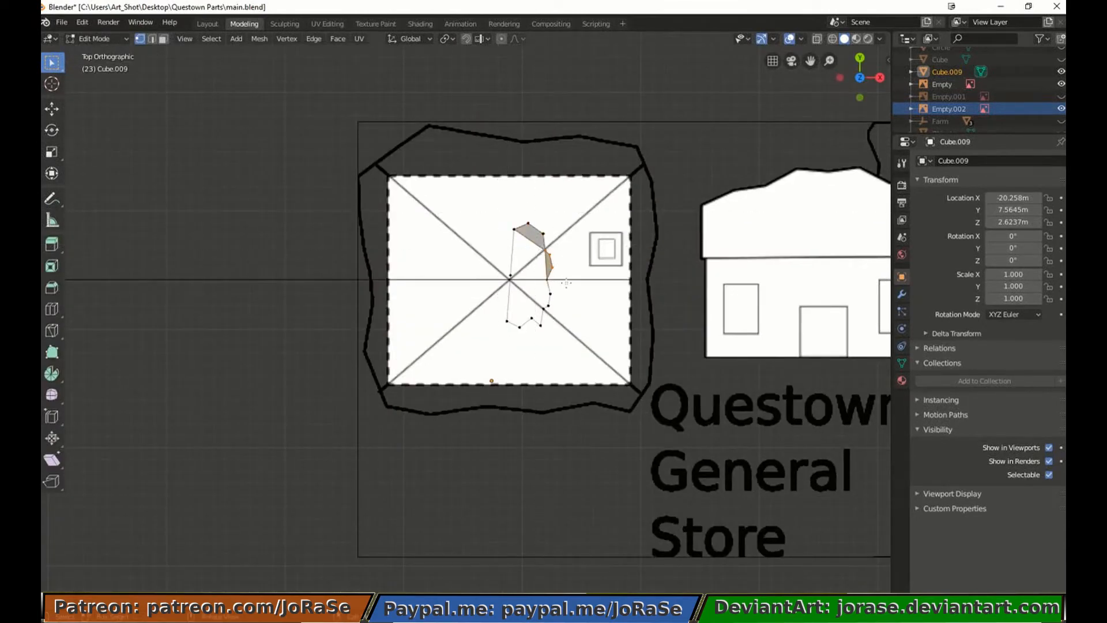
{"action": "left_click_drag", "start_coordinate": [531, 342], "coordinate": [545, 339]}
{"action": "key", "text": "f"}
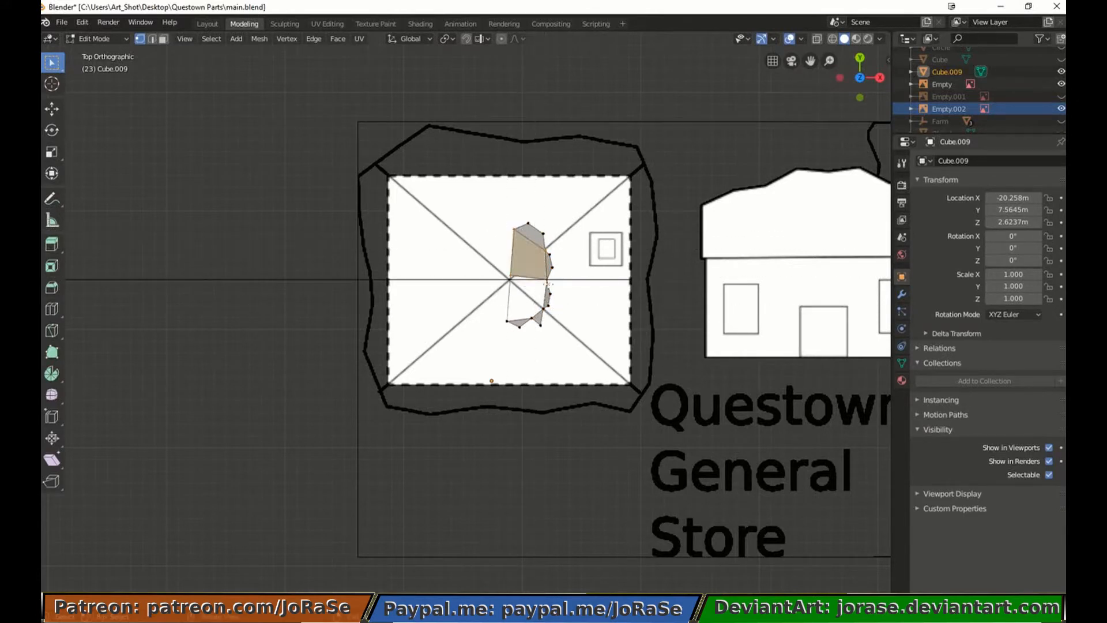
{"action": "key", "text": "b"}
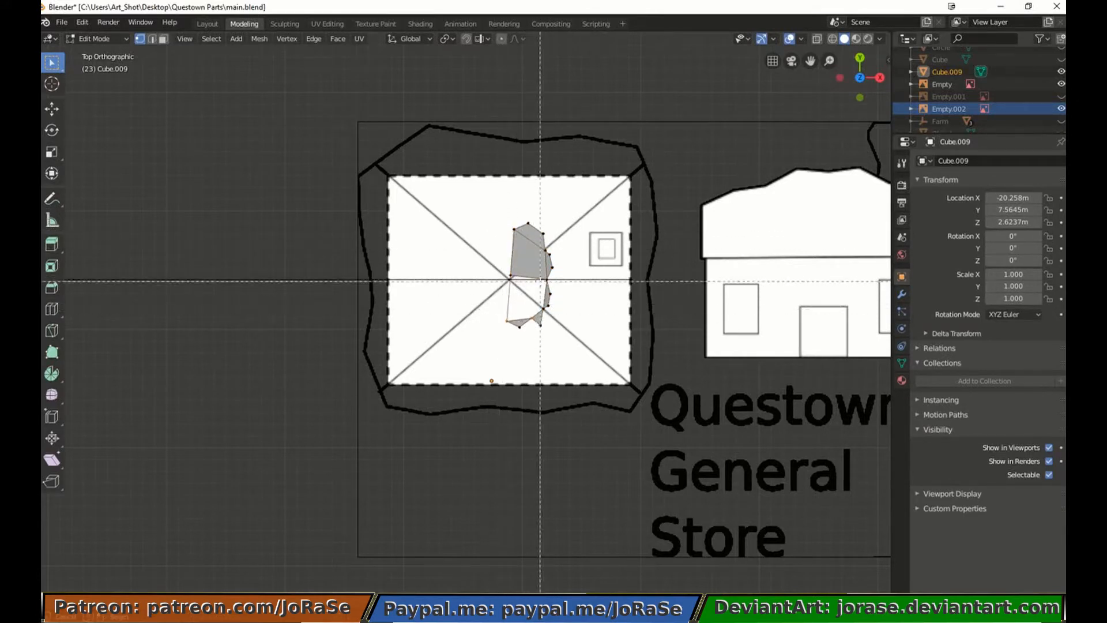
{"action": "key", "text": "f"}
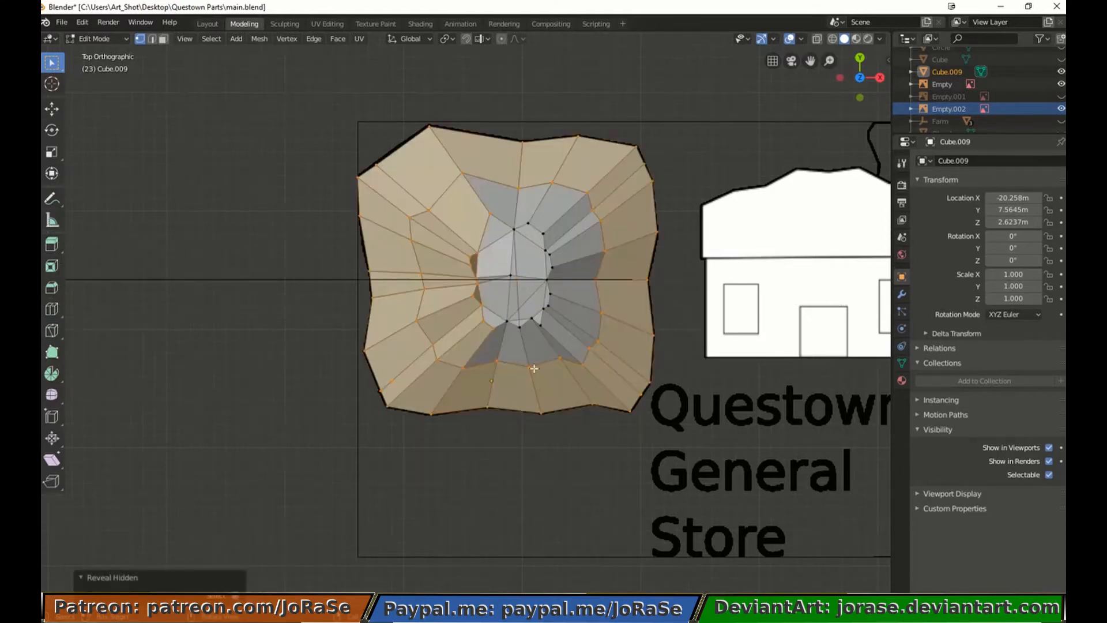
{"action": "middle_click_drag", "start_coordinate": [545, 356], "coordinate": [513, 391]}
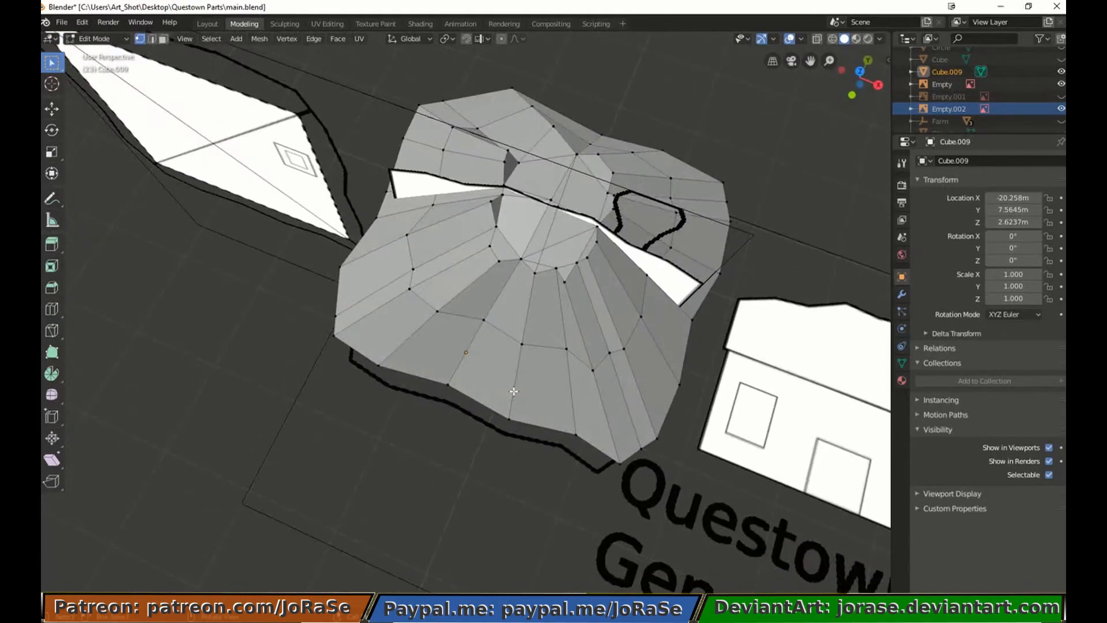
Delete the misfitting faces and edges in front of and behind the peak on the right half of the roof
{"action": "left_click", "coordinate": [152, 39]}
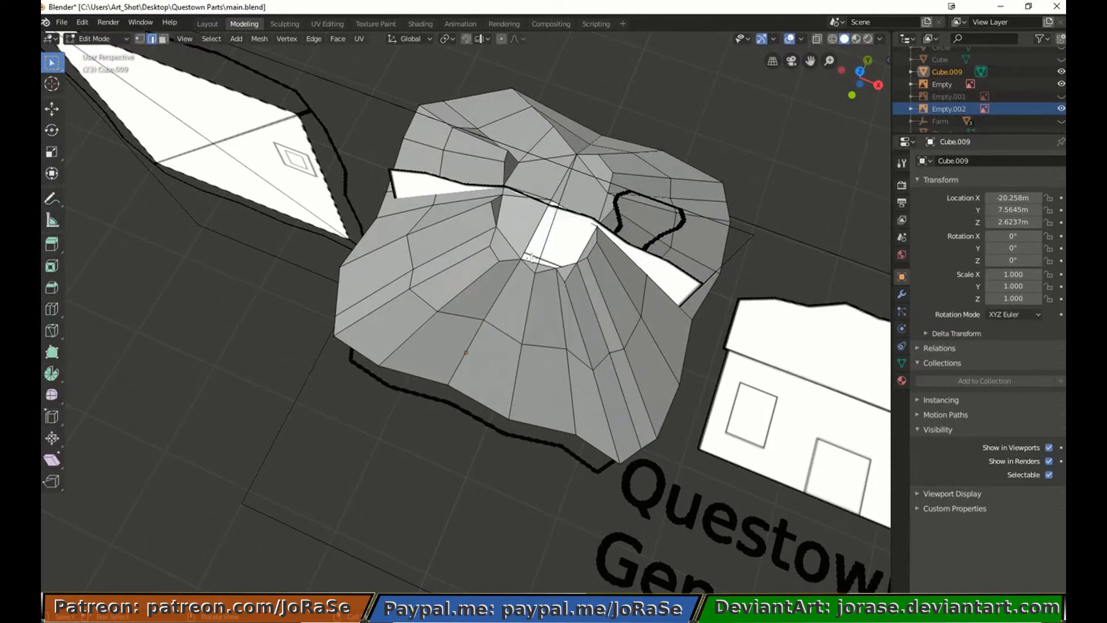
{"action": "middle_click_drag", "start_coordinate": [542, 288], "coordinate": [559, 239]}
{"action": "left_click", "coordinate": [535, 326]}
{"action": "key", "text": "x"}
{"action": "left_click", "coordinate": [514, 271]}
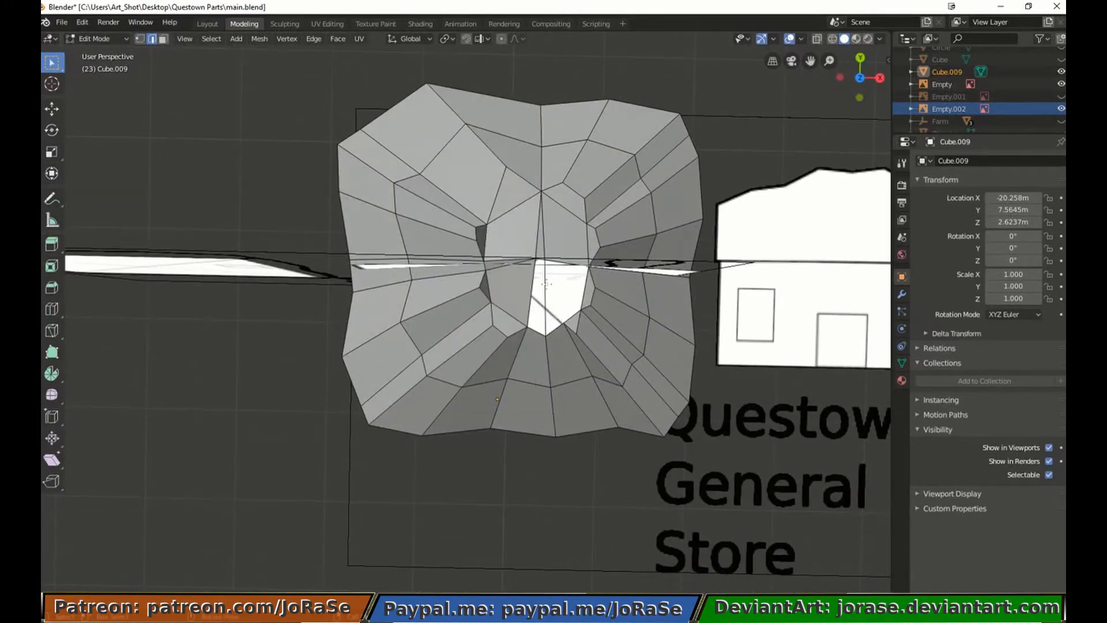
{"action": "middle_click_drag", "start_coordinate": [522, 316], "coordinate": [550, 249]}
{"action": "left_click", "coordinate": [550, 146]}
{"action": "key", "text": "x"}
{"action": "left_click", "coordinate": [550, 152]}
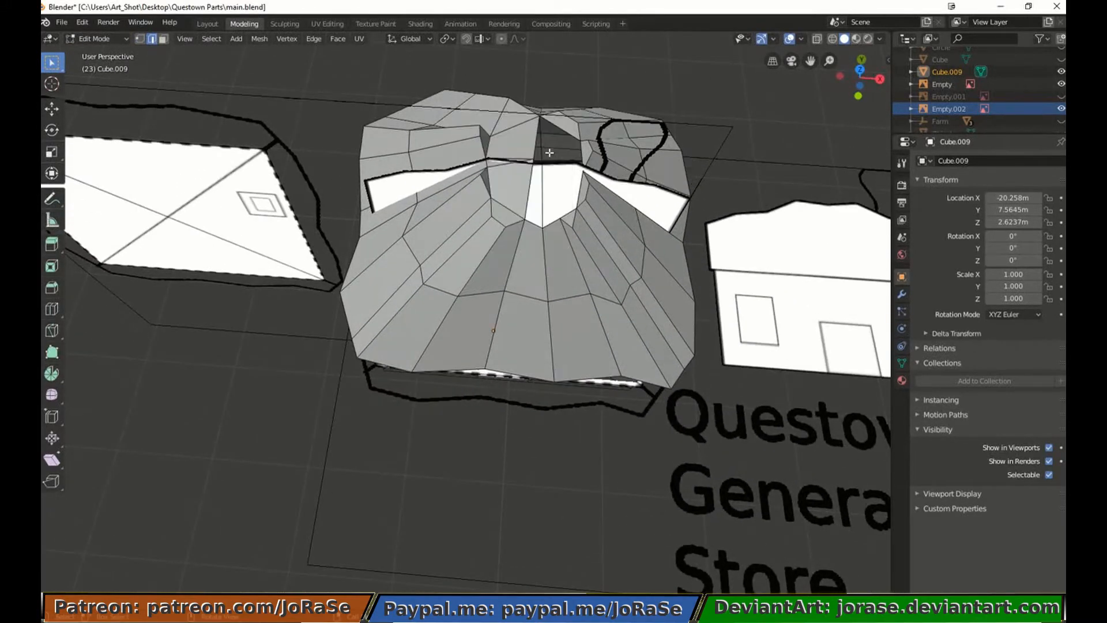
Isolate the edges around the remaining roof holes and fill the section behind the peak with a face
{"action": "key", "text": "shift+h"}
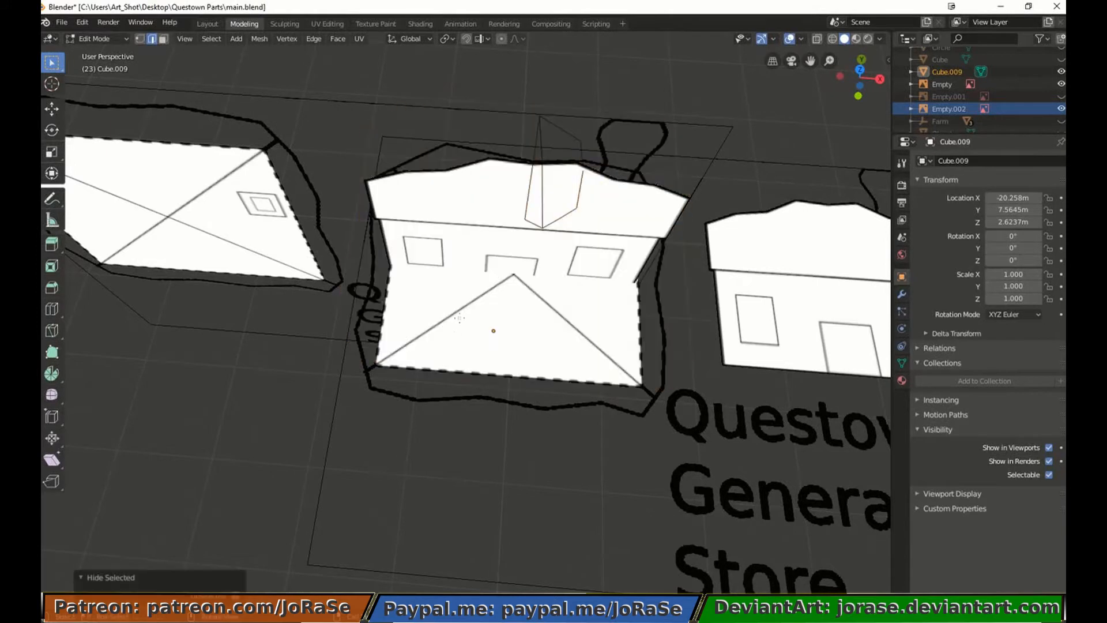
{"action": "left_click", "coordinate": [537, 137]}
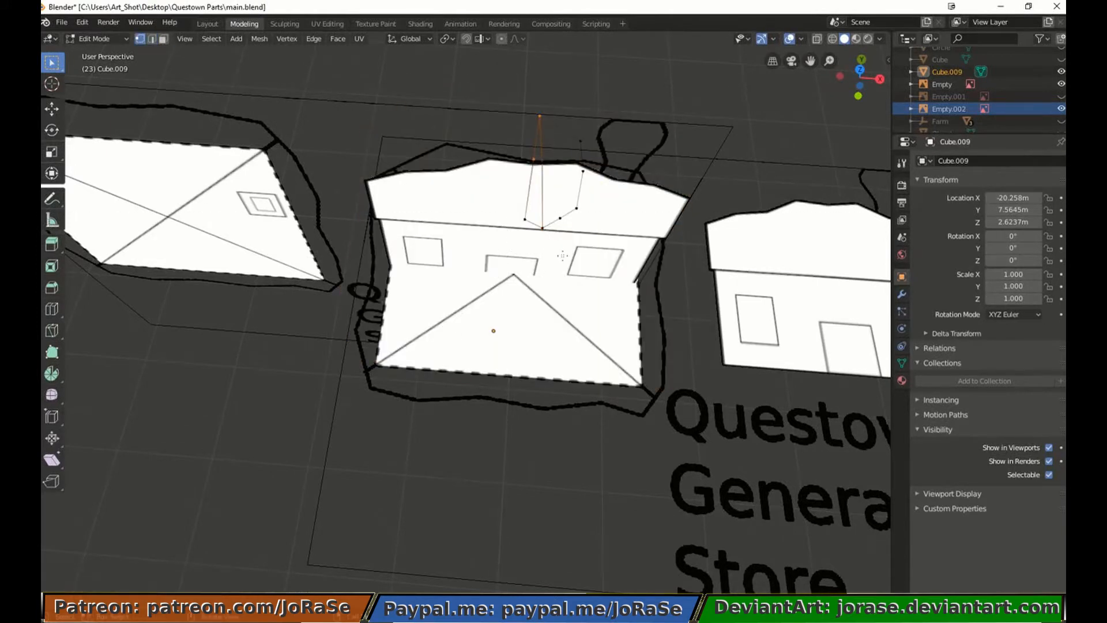
{"action": "key", "text": "b"}
{"action": "left_click_drag", "start_coordinate": [538, 114], "coordinate": [588, 177]}
{"action": "key", "text": "f"}
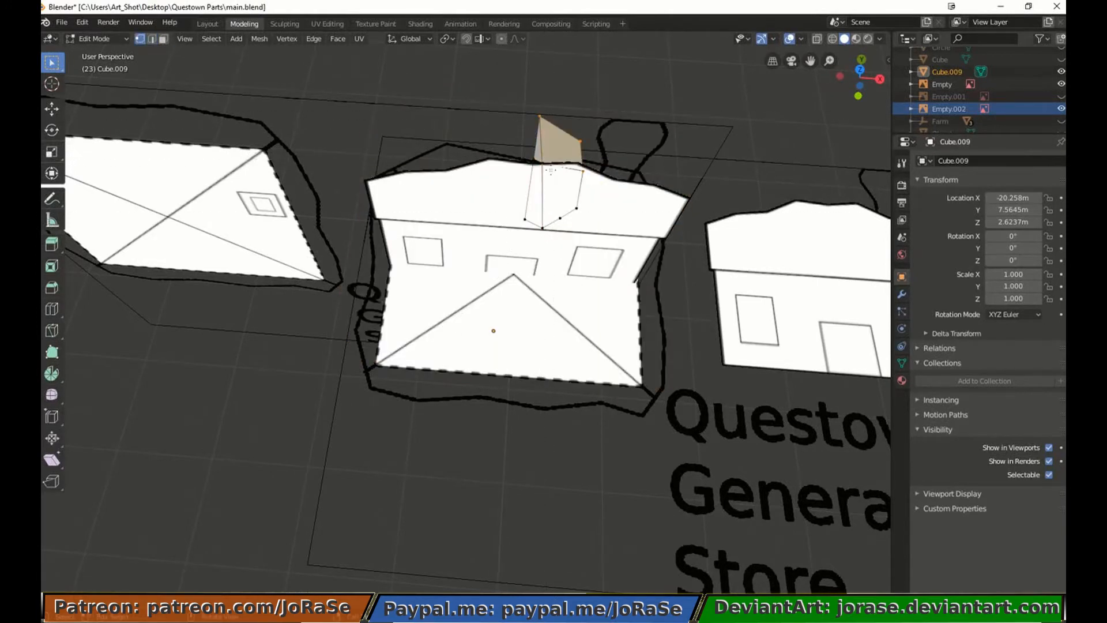
Fill the remaining front and right sections of the roof opening with faces and reveal the hidden mesh
{"action": "key", "text": "b"}
{"action": "left_click_drag", "start_coordinate": [518, 160], "coordinate": [547, 242]}
{"action": "key", "text": "f"}
{"action": "key", "text": "b"}
{"action": "key", "text": "f"}
{"action": "left_click_drag", "start_coordinate": [540, 160], "coordinate": [581, 223]}
{"action": "key", "text": "f"}
{"action": "key", "text": "b"}
{"action": "key", "text": "f"}
{"action": "key", "text": "alt+h"}
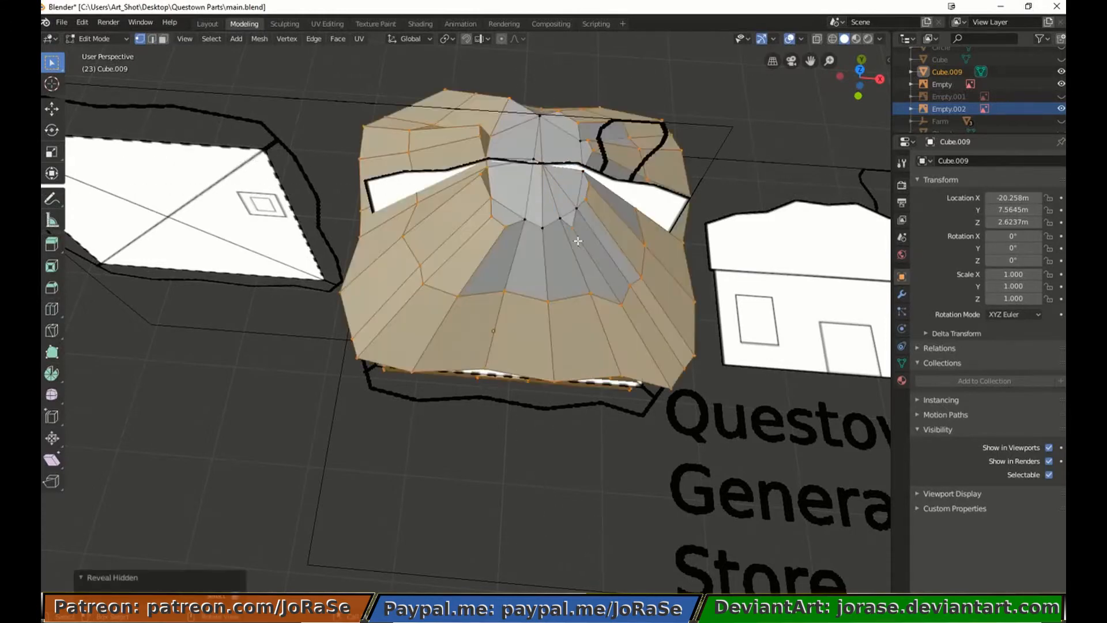
Extrude the roof's outer edge loop and move it down about 0.086 m along Z to thicken the eave
{"action": "key", "text": "Tab"}
{"action": "middle_click_drag", "start_coordinate": [554, 333], "coordinate": [557, 219]}
{"action": "key", "text": "Tab"}
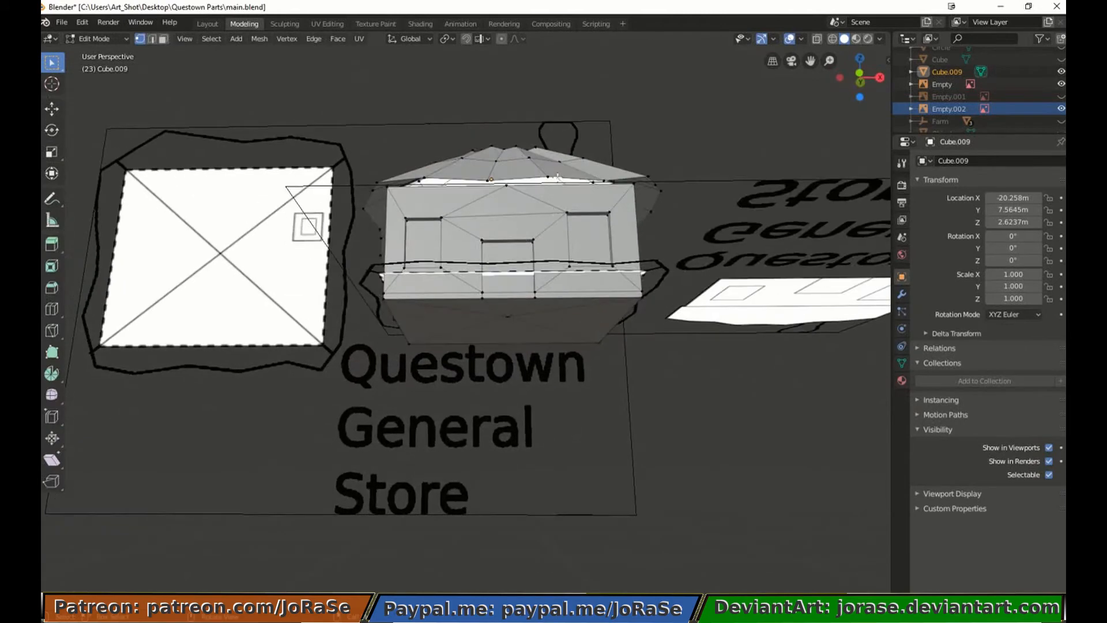
{"action": "key", "text": "e"}
{"action": "right_click", "coordinate": [560, 171]}
{"action": "key", "text": "g"}
{"action": "key", "text": "z"}
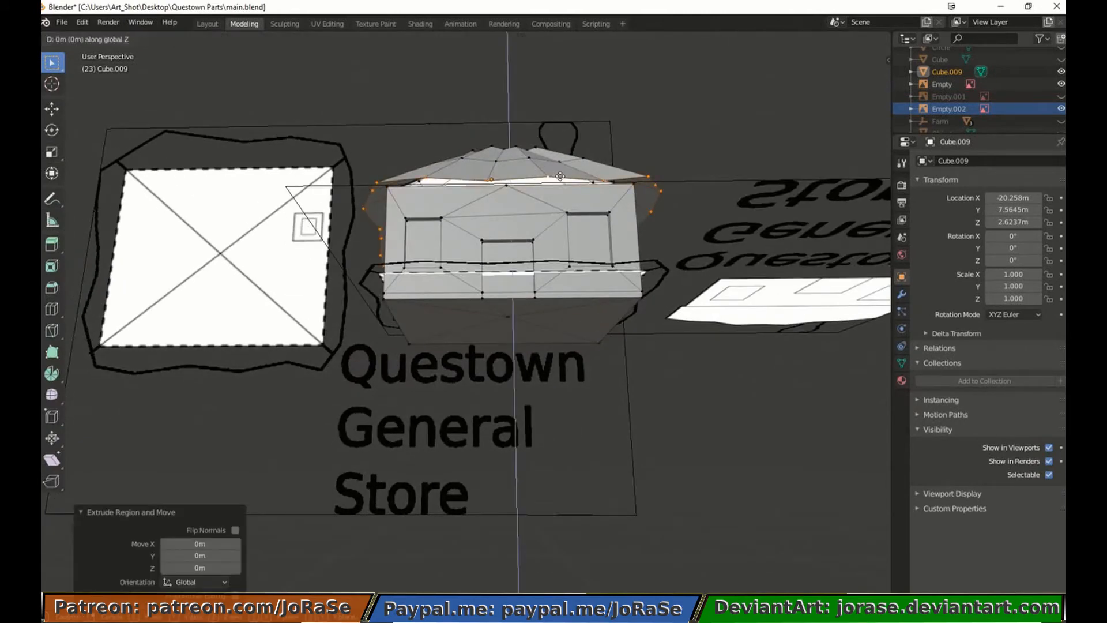
{"action": "left_click", "coordinate": [564, 185]}
In top-view wireframe, extrude the lowered eave loop inward at a scale of 0.918 and nudge it into place
{"action": "key", "text": "KP_1"}
{"action": "key", "text": "KP_7"}
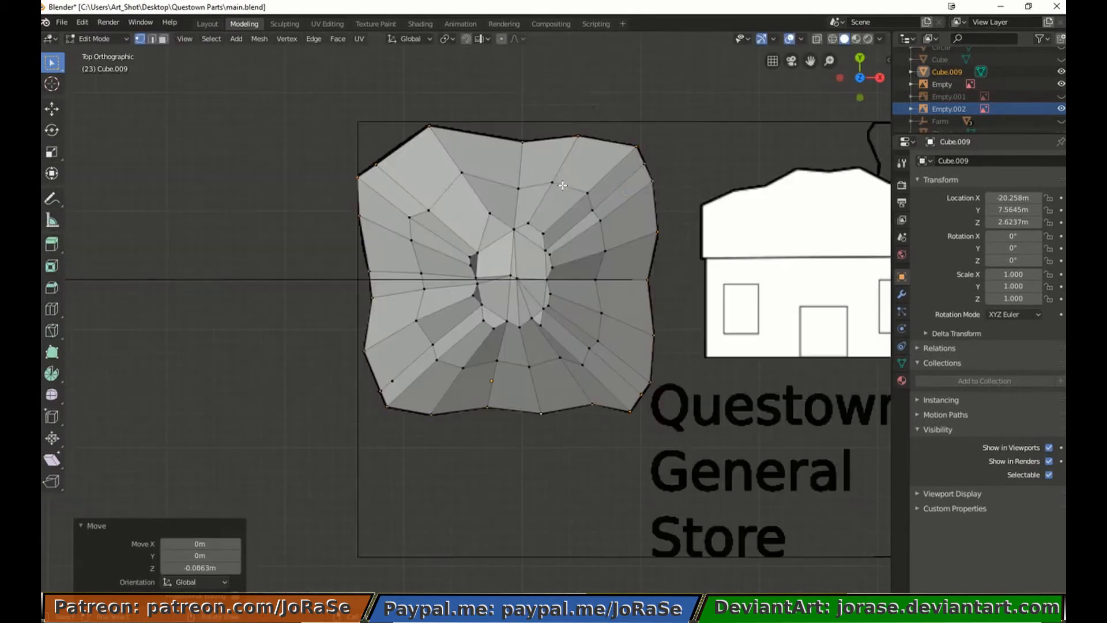
{"action": "key", "text": "z"}
{"action": "left_click", "coordinate": [477, 180]}
{"action": "key", "text": "s"}
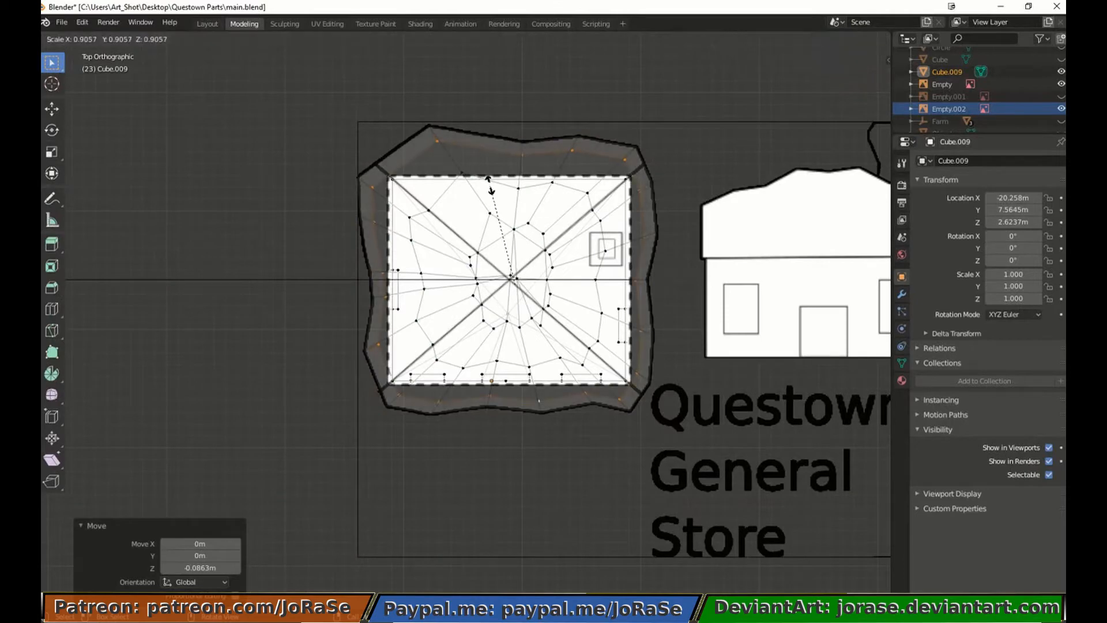
{"action": "left_click", "coordinate": [490, 185]}
{"action": "key", "text": "g"}
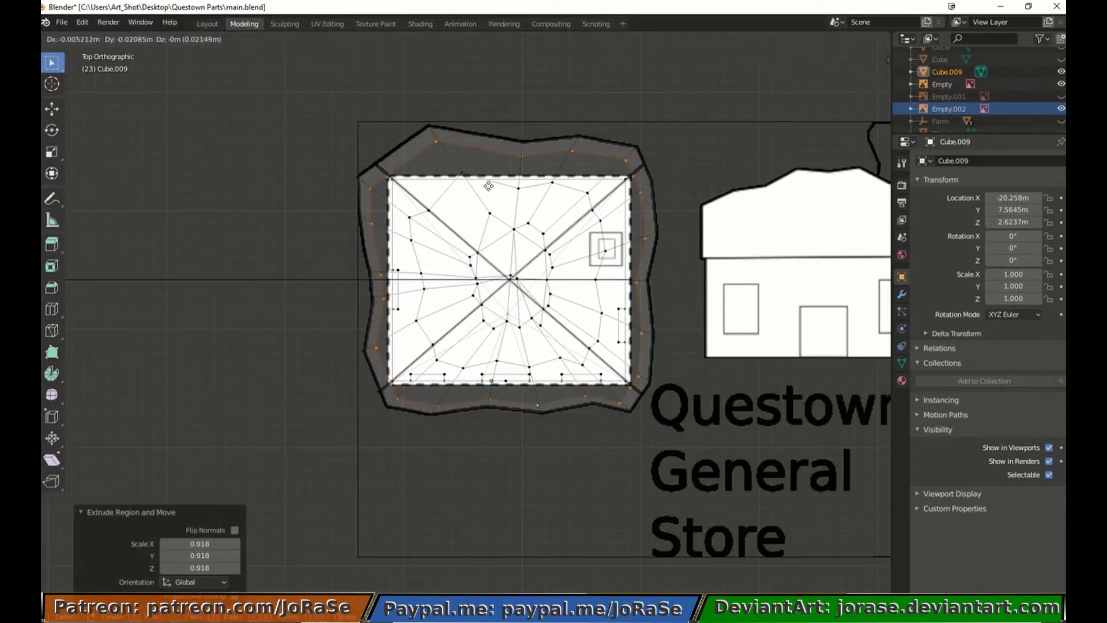
{"action": "left_click", "coordinate": [489, 186]}
Hide the rest of the roof and building, leaving only the inner eave loop and the wall-top edges visible
{"action": "middle_click_drag", "start_coordinate": [557, 497], "coordinate": [567, 294]}
{"action": "scroll", "coordinate": [572, 245], "scroll_direction": "up", "scroll_amount": 4}
{"action": "key", "text": "l"}
{"action": "key", "text": "h"}
{"action": "key", "text": "KP_7"}
{"action": "scroll", "coordinate": [581, 182], "scroll_direction": "down", "scroll_amount": 2}
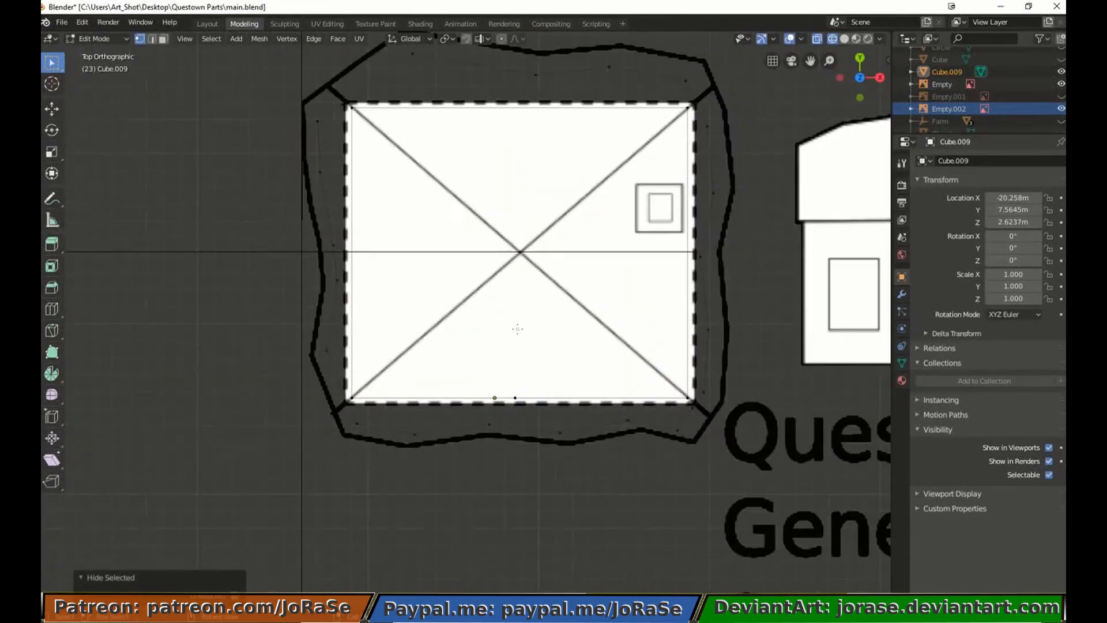
Fill a face between the front-left wall corner and the neighbouring left eave vertices
{"action": "left_click_drag", "start_coordinate": [314, 336], "coordinate": [366, 458]}
{"action": "key", "text": "b"}
{"action": "left_click_drag", "start_coordinate": [315, 335], "coordinate": [357, 402]}
{"action": "key", "text": "b"}
{"action": "key", "text": "f"}
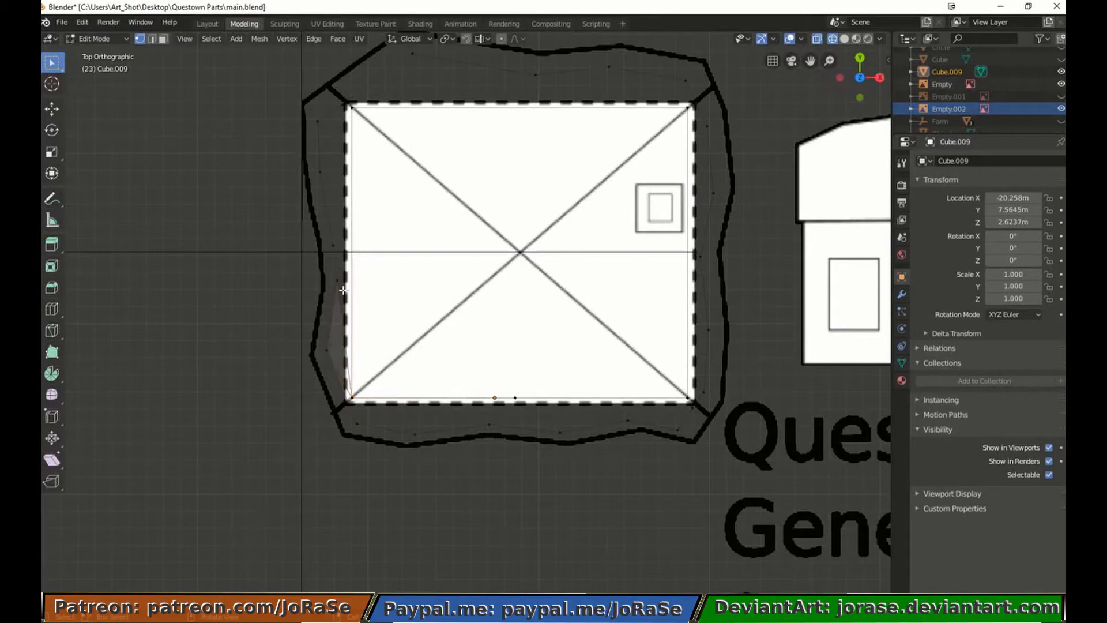
Fill a face between the back-left wall corner and the rear vertices of the left eave
{"action": "left_click_drag", "start_coordinate": [306, 112], "coordinate": [332, 179]}
{"action": "left_click_drag", "start_coordinate": [330, 228], "coordinate": [339, 254], "text": "shift"}
{"action": "left_click_drag", "start_coordinate": [334, 94], "coordinate": [346, 118], "text": "shift"}
{"action": "key", "text": "f"}
Fill a face joining the left eave's middle vertex to the left wall's front and back corners
{"action": "left_click", "coordinate": [327, 237]}
{"action": "left_click_drag", "start_coordinate": [321, 266], "coordinate": [353, 293]}
{"action": "key", "text": "b"}
{"action": "left_click_drag", "start_coordinate": [347, 381], "coordinate": [359, 405]}
{"action": "key", "text": "b"}
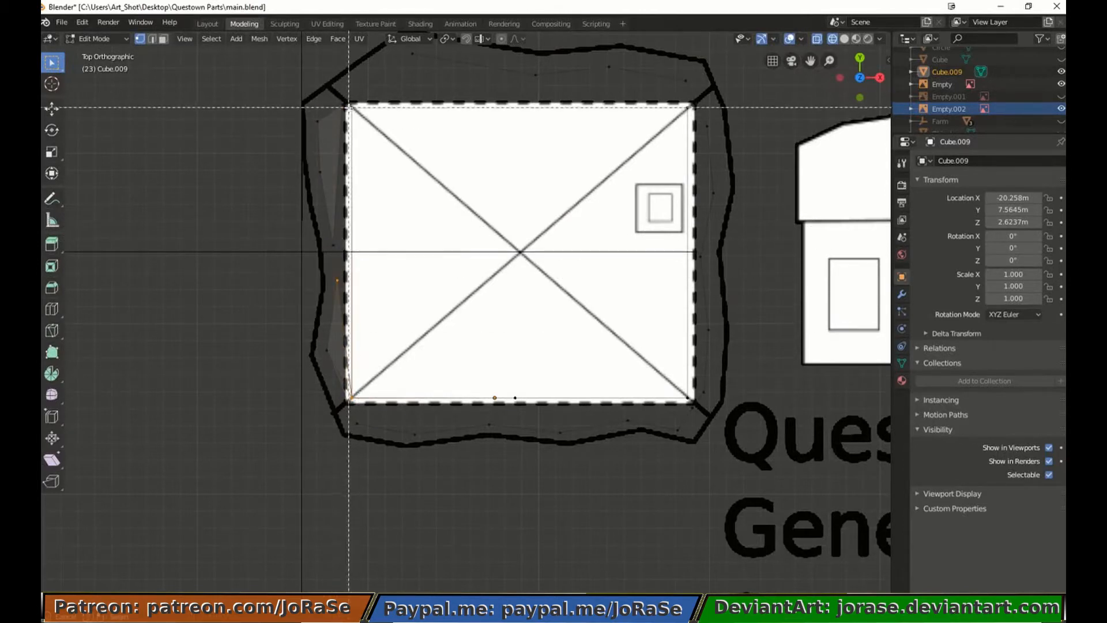
{"action": "left_click_drag", "start_coordinate": [343, 101], "coordinate": [359, 117]}
{"action": "key", "text": "f"}
Close the last gap between the left eave's middle vertices and the back-left wall corner
{"action": "key", "text": "b"}
{"action": "left_click_drag", "start_coordinate": [318, 266], "coordinate": [346, 292]}
{"action": "key", "text": "b"}
{"action": "left_click_drag", "start_coordinate": [342, 100], "coordinate": [346, 109]}
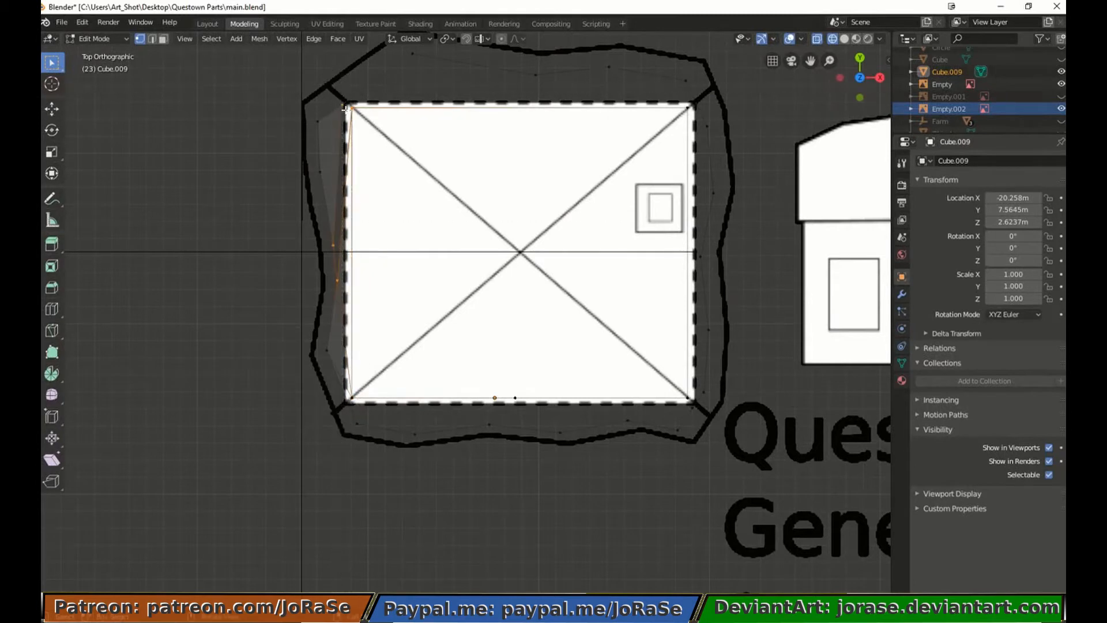
{"action": "left_click", "coordinate": [347, 109]}
{"action": "key", "text": "n"}
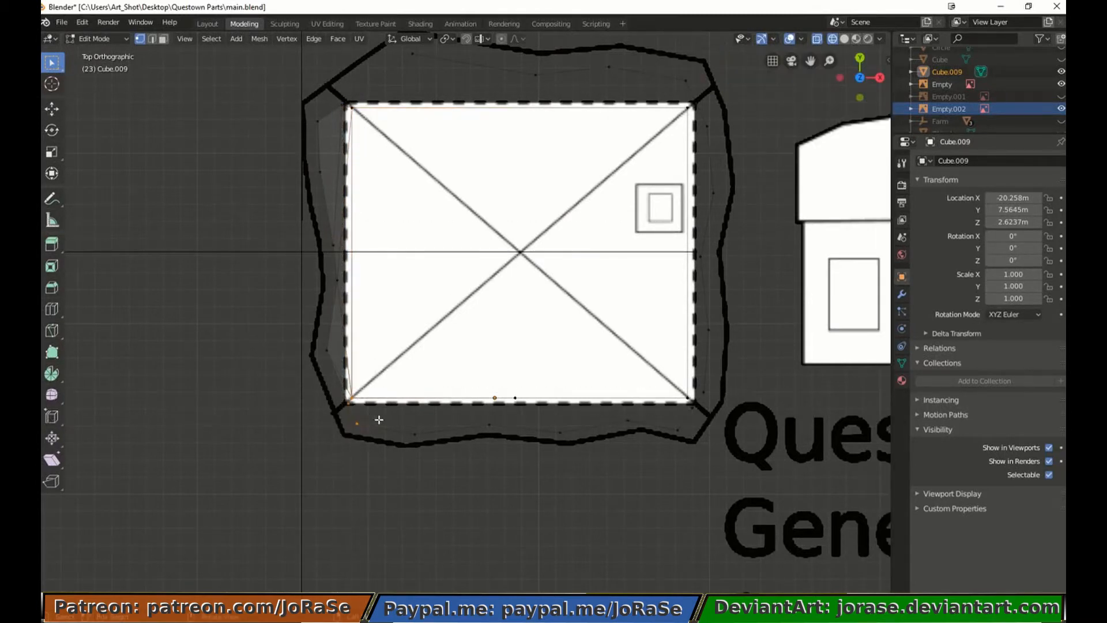
Fill the underside faces between the left half of the front wall's top edge and the front eave vertices
{"action": "left_click_drag", "start_coordinate": [526, 395], "coordinate": [369, 445]}
{"action": "key", "text": "f"}
{"action": "key", "text": "b"}
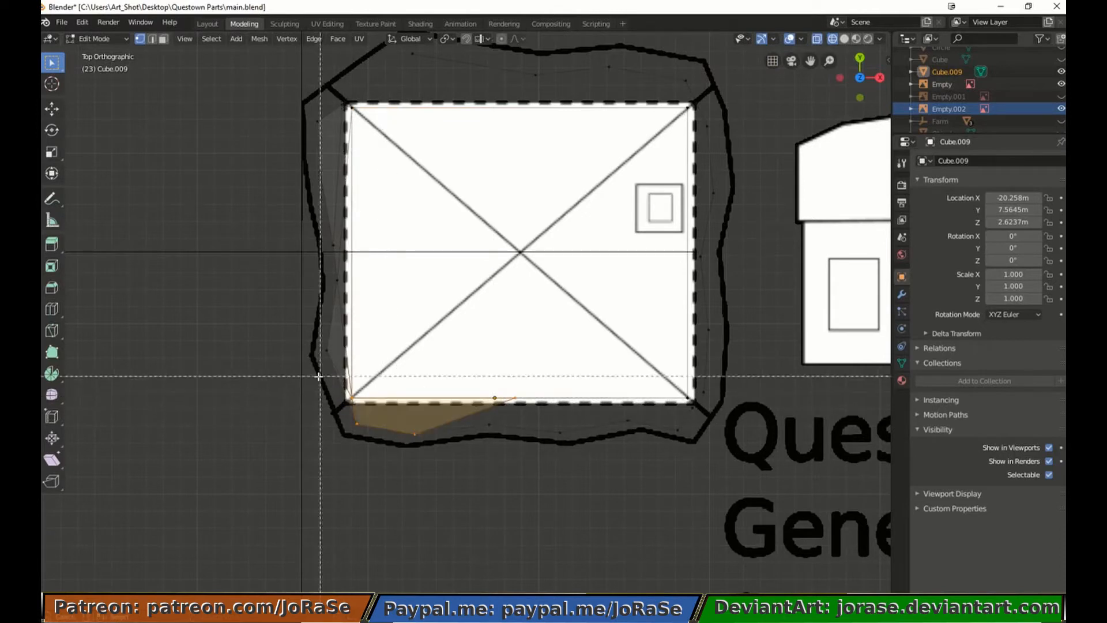
{"action": "middle_click_drag", "start_coordinate": [344, 377], "coordinate": [372, 455]}
{"action": "key", "text": "b"}
{"action": "middle_click_drag", "start_coordinate": [405, 420], "coordinate": [435, 460]}
{"action": "key", "text": "f"}
{"action": "key", "text": "b"}
{"action": "middle_click_drag", "start_coordinate": [477, 419], "coordinate": [503, 436]}
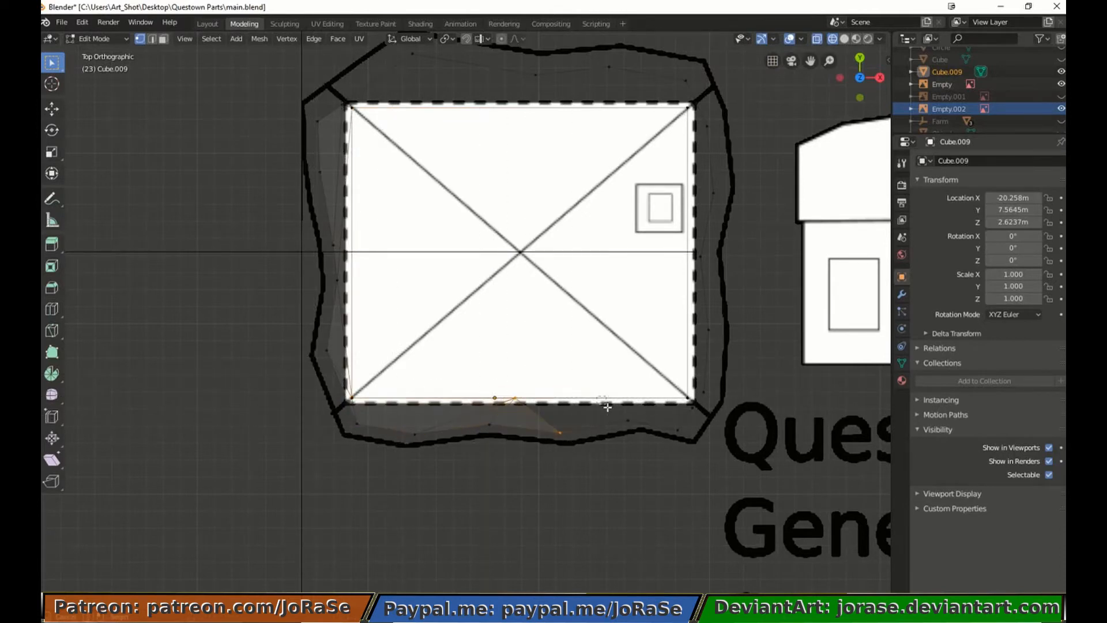
Fill the underside faces between the right half of the front wall's top edge and the front eave
{"action": "key", "text": "b"}
{"action": "left_click_drag", "start_coordinate": [669, 392], "coordinate": [699, 404]}
{"action": "key", "text": "f"}
{"action": "middle_click_drag", "start_coordinate": [490, 379], "coordinate": [583, 453]}
{"action": "left_click_drag", "start_coordinate": [666, 425], "coordinate": [689, 444]}
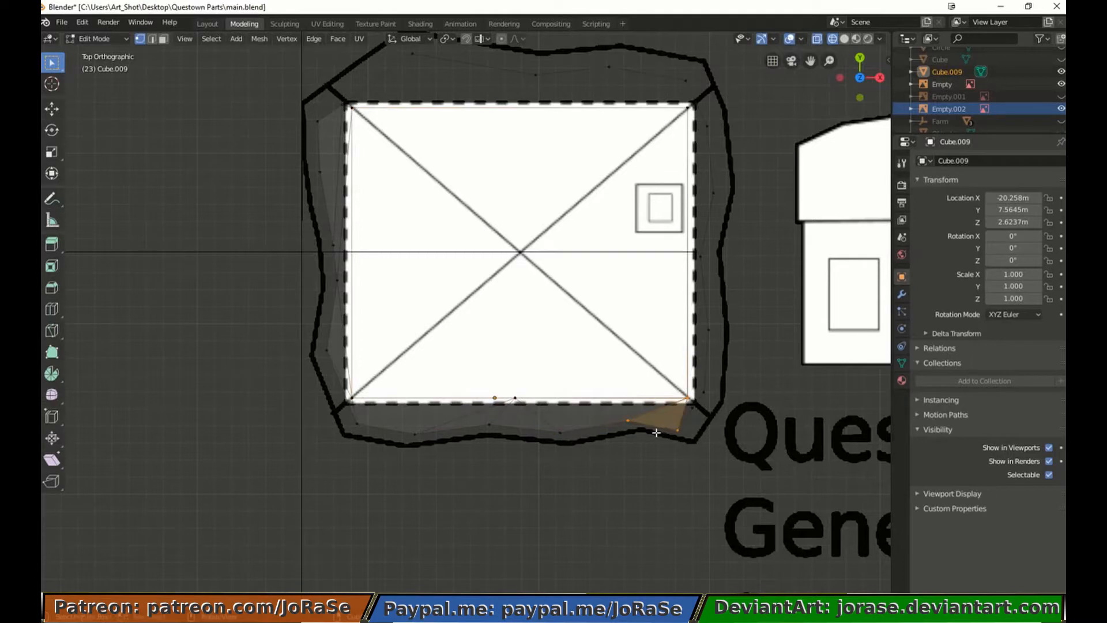
Undo the last corner face and refill the eave underside around the front-right wall corner
{"action": "key", "text": "ctrl+z"}
{"action": "key", "text": "b"}
{"action": "left_click_drag", "start_coordinate": [685, 404], "coordinate": [699, 414]}
{"action": "key", "text": "f"}
{"action": "key", "text": "b"}
{"action": "middle_click_drag", "start_coordinate": [628, 411], "coordinate": [679, 454]}
{"action": "key", "text": "b"}
{"action": "left_click_drag", "start_coordinate": [693, 382], "coordinate": [706, 403]}
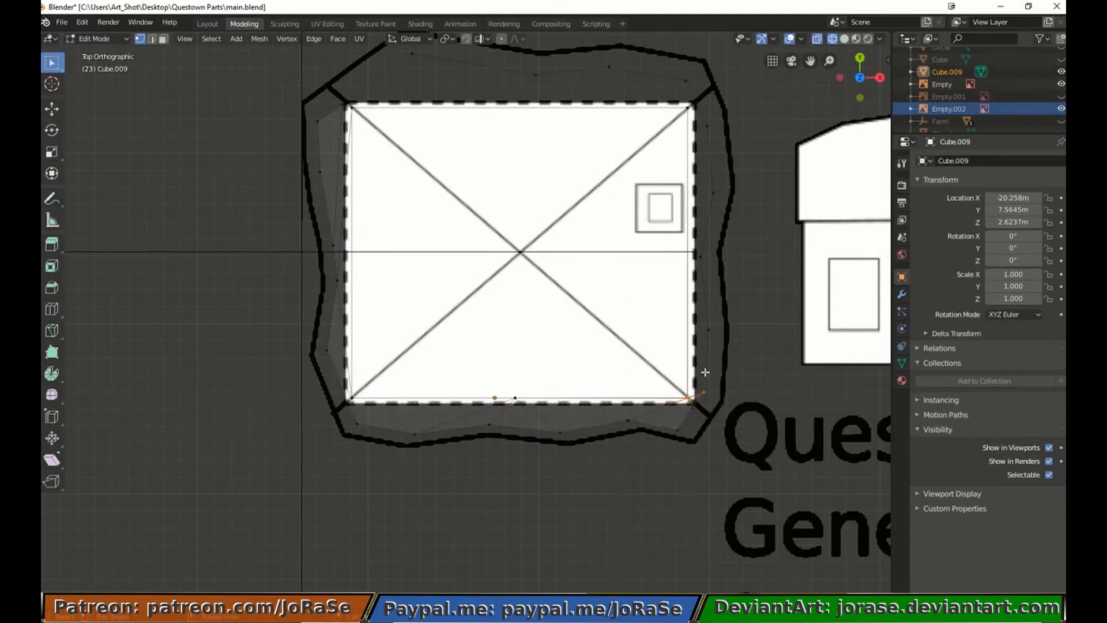
Fill a face between the right wall's top edge and the middle vertices of the right eave
{"action": "key", "text": "b"}
{"action": "left_click_drag", "start_coordinate": [658, 96], "coordinate": [693, 112]}
{"action": "key", "text": "f"}
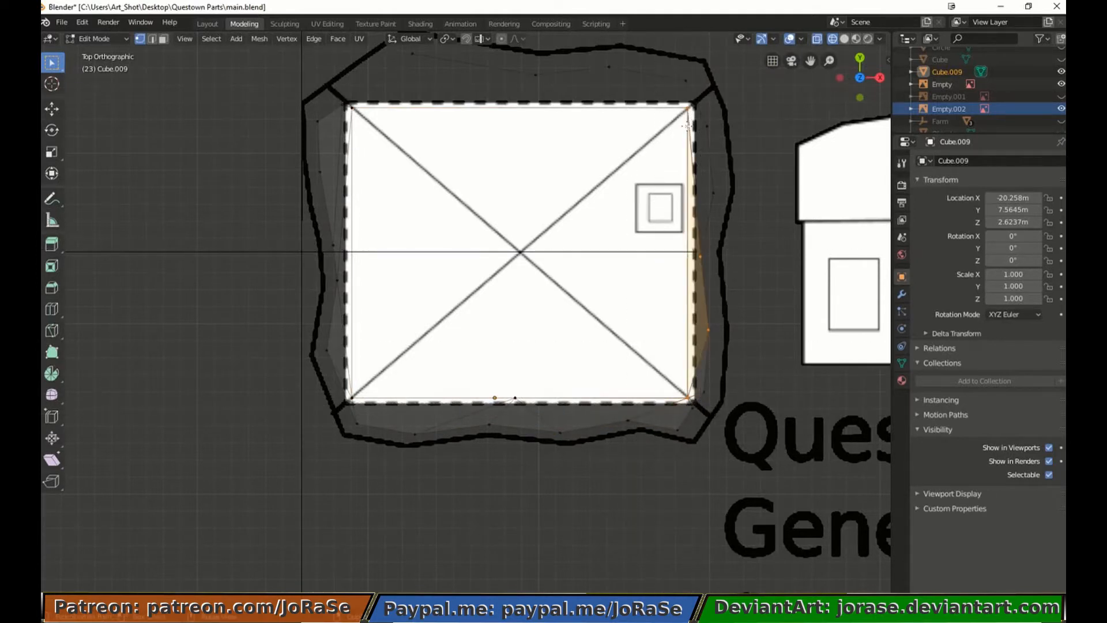
Undo the last right eave face and refill the underside between the right wall's top edge and the right eave's middle vertices
{"action": "key", "text": "ctrl+z"}
{"action": "key", "text": "ctrl+z"}
{"action": "key", "text": "f"}
{"action": "key", "text": "b"}
{"action": "middle_click_drag", "start_coordinate": [704, 316], "coordinate": [717, 343]}
{"action": "key", "text": "b"}
{"action": "left_click_drag", "start_coordinate": [675, 89], "coordinate": [694, 116]}
{"action": "key", "text": "f"}
{"action": "key", "text": "b"}
{"action": "middle_click_drag", "start_coordinate": [671, 378], "coordinate": [699, 408]}
{"action": "key", "text": "b"}
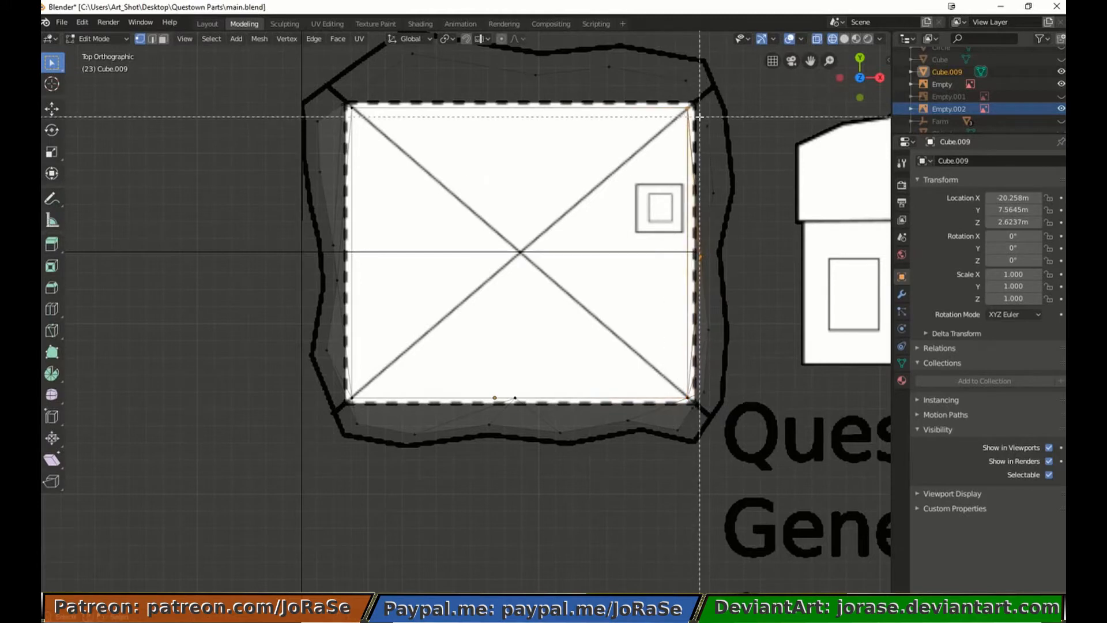
Fill the underside faces between the back-right wall corner and the surrounding right and corner eave vertices
{"action": "left_click_drag", "start_coordinate": [699, 118], "coordinate": [720, 208]}
{"action": "key", "text": "f"}
{"action": "key", "text": "b"}
{"action": "middle_click_drag", "start_coordinate": [720, 267], "coordinate": [697, 178]}
{"action": "key", "text": "b"}
{"action": "left_click_drag", "start_coordinate": [698, 91], "coordinate": [678, 72]}
{"action": "key", "text": "f"}
{"action": "key", "text": "b"}
{"action": "middle_click_drag", "start_coordinate": [697, 114], "coordinate": [715, 135]}
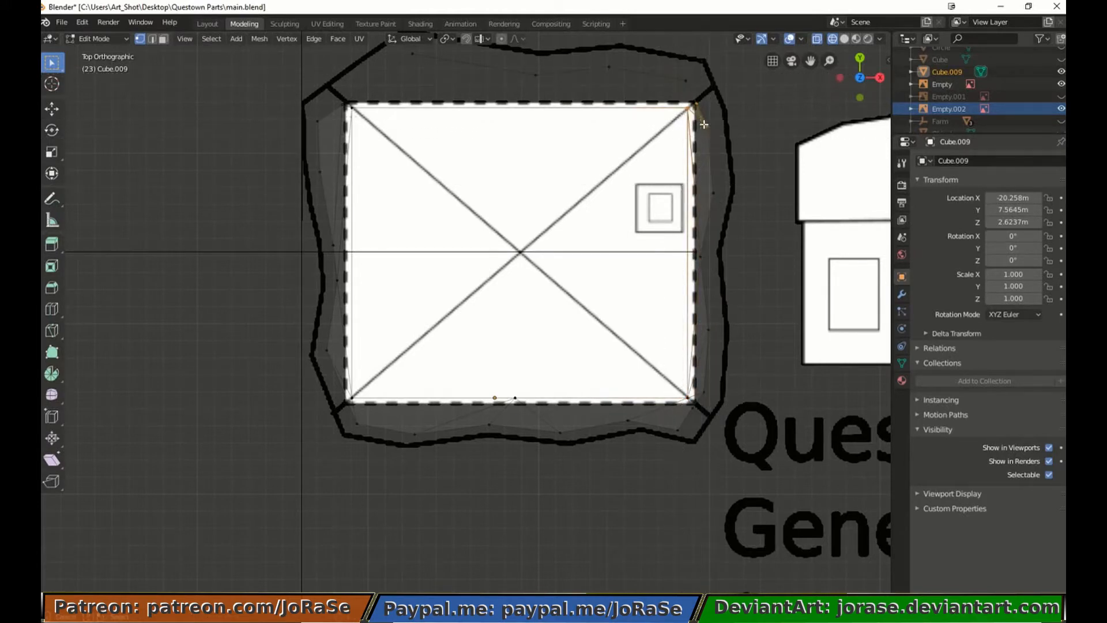
Fill the underside faces from the back-right wall corner to the right and middle vertices of the back eave
{"action": "key", "text": "b"}
{"action": "left_click_drag", "start_coordinate": [588, 54], "coordinate": [629, 78]}
{"action": "key", "text": "f"}
{"action": "key", "text": "b"}
{"action": "middle_click_drag", "start_coordinate": [665, 68], "coordinate": [695, 97]}
{"action": "key", "text": "b"}
{"action": "left_click_drag", "start_coordinate": [549, 90], "coordinate": [522, 60]}
{"action": "key", "text": "f"}
{"action": "key", "text": "b"}
{"action": "middle_click_drag", "start_coordinate": [626, 55], "coordinate": [594, 81]}
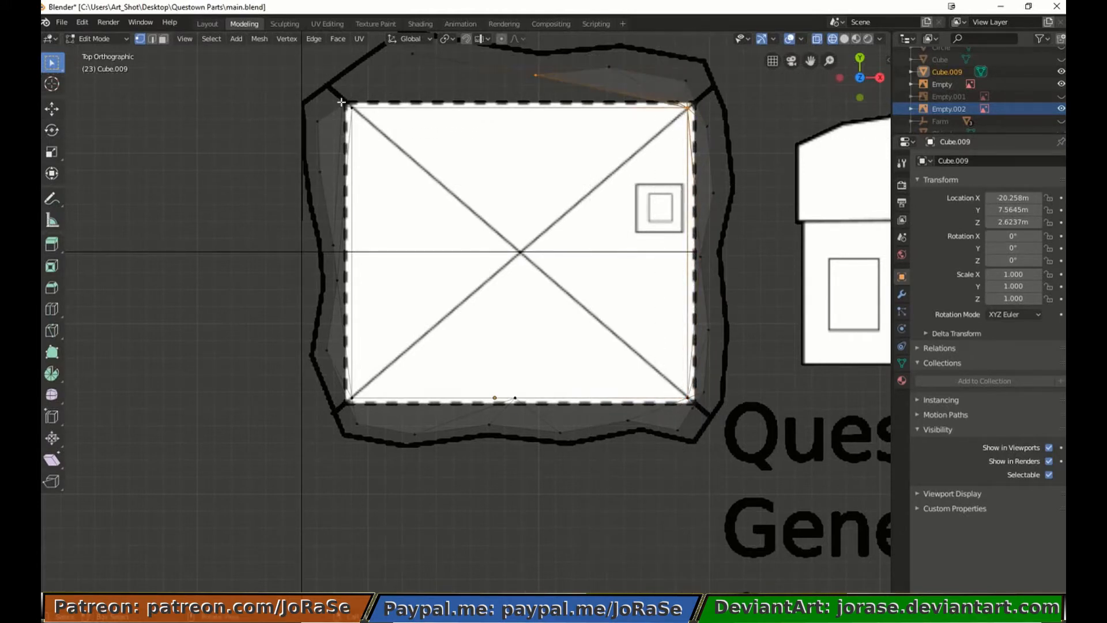
Fill the underside faces between the back wall's top edge, its left corner and the left part of the back eave
{"action": "left_click_drag", "start_coordinate": [341, 101], "coordinate": [365, 118]}
{"action": "key", "text": "f"}
{"action": "key", "text": "b"}
{"action": "middle_click_drag", "start_coordinate": [672, 92], "coordinate": [701, 122]}
{"action": "left_click_drag", "start_coordinate": [389, 51], "coordinate": [429, 67]}
{"action": "key", "text": "f"}
{"action": "key", "text": "b"}
{"action": "middle_click_drag", "start_coordinate": [539, 60], "coordinate": [483, 100]}
{"action": "key", "text": "b"}
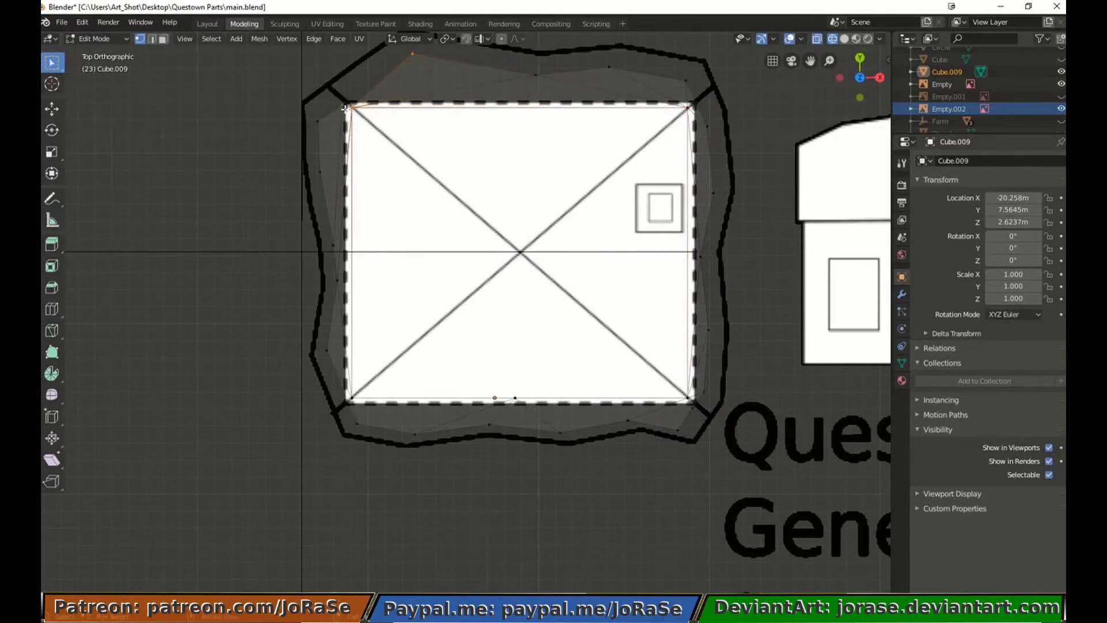
Reveal the hidden geometry and switch the store model to solid shading for further mesh editing
{"action": "key", "text": "alt+h"}
{"action": "key", "text": "z"}
{"action": "left_click", "coordinate": [425, 184]}
{"action": "key", "text": "Tab"}
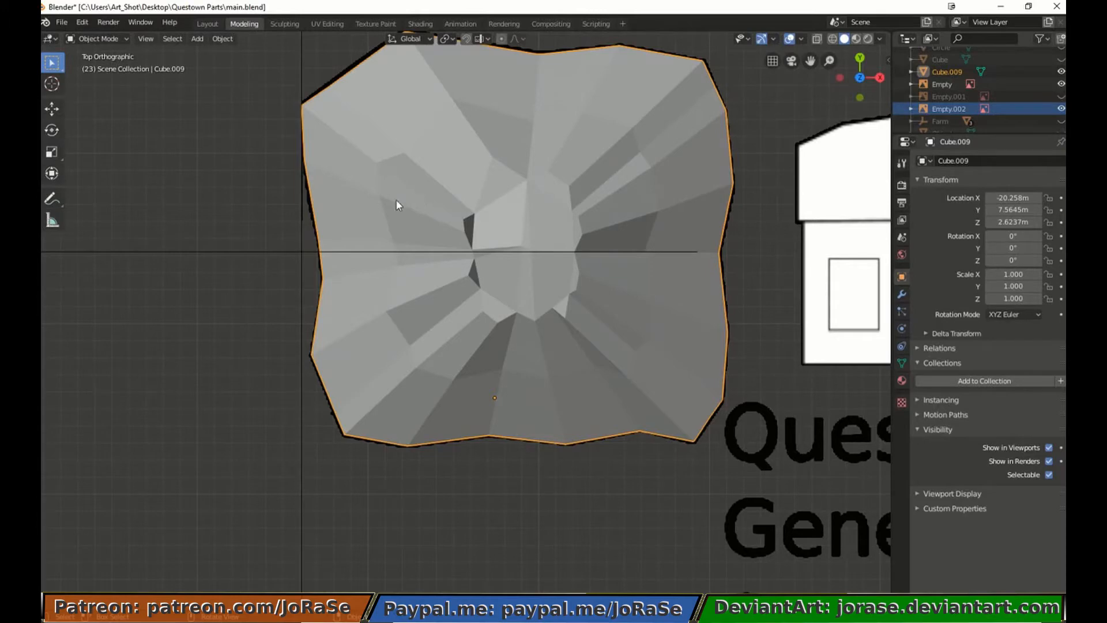
{"action": "middle_click_drag", "start_coordinate": [396, 206], "coordinate": [433, 190]}
{"action": "key", "text": "Tab"}
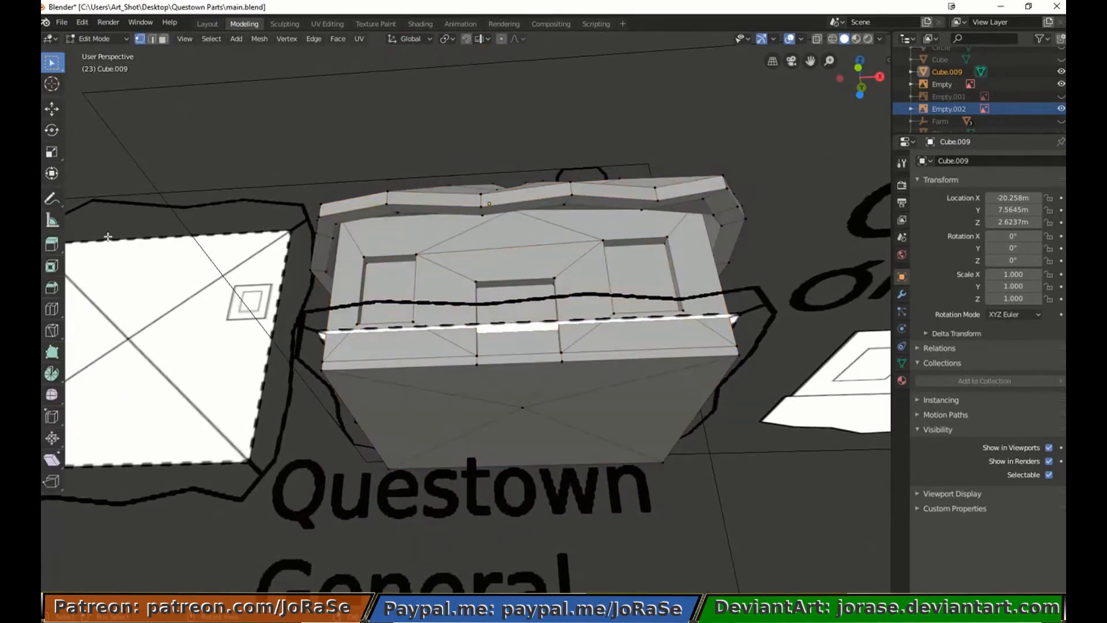
Add a loop cut with two cuts around the eave's underside and lower the new loops 0.027 m along Z
{"action": "left_click", "coordinate": [51, 309]}
{"action": "scroll", "coordinate": [374, 190], "scroll_direction": "up", "scroll_amount": 1}
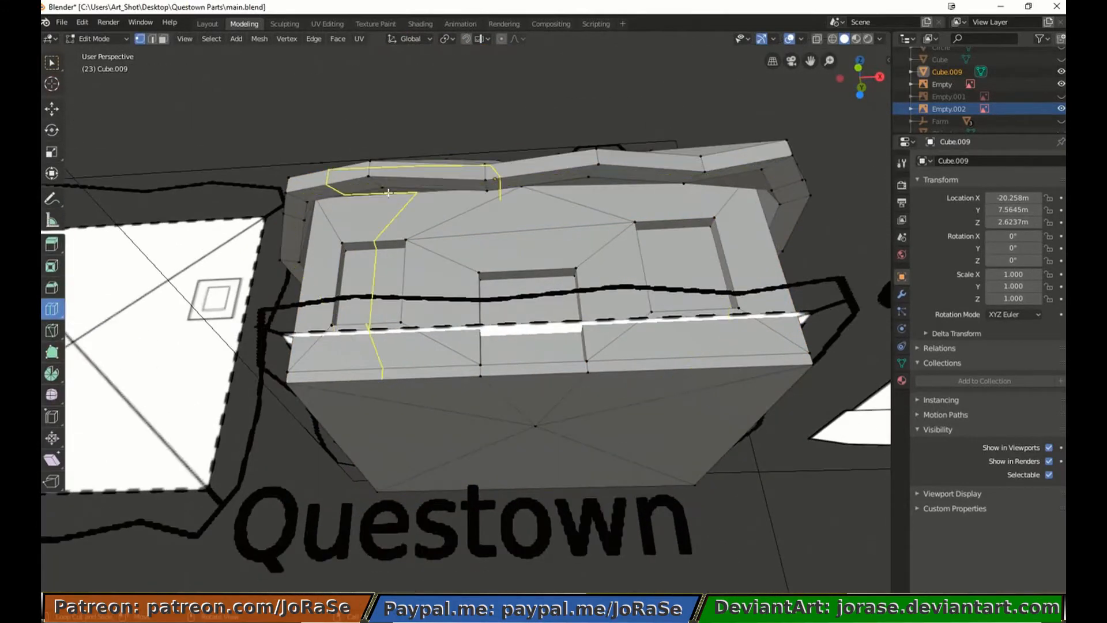
{"action": "left_click", "coordinate": [377, 184]}
{"action": "left_click", "coordinate": [231, 501]}
{"action": "key", "text": "Return"}
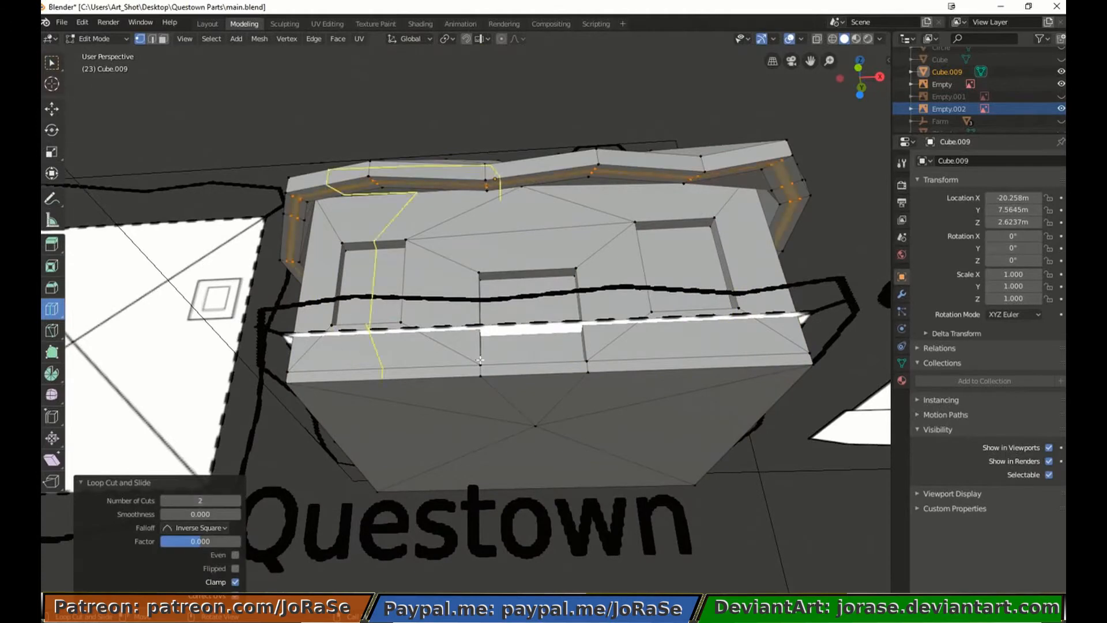
{"action": "key", "text": "g"}
{"action": "key", "text": "z"}
{"action": "left_click", "coordinate": [477, 251]}
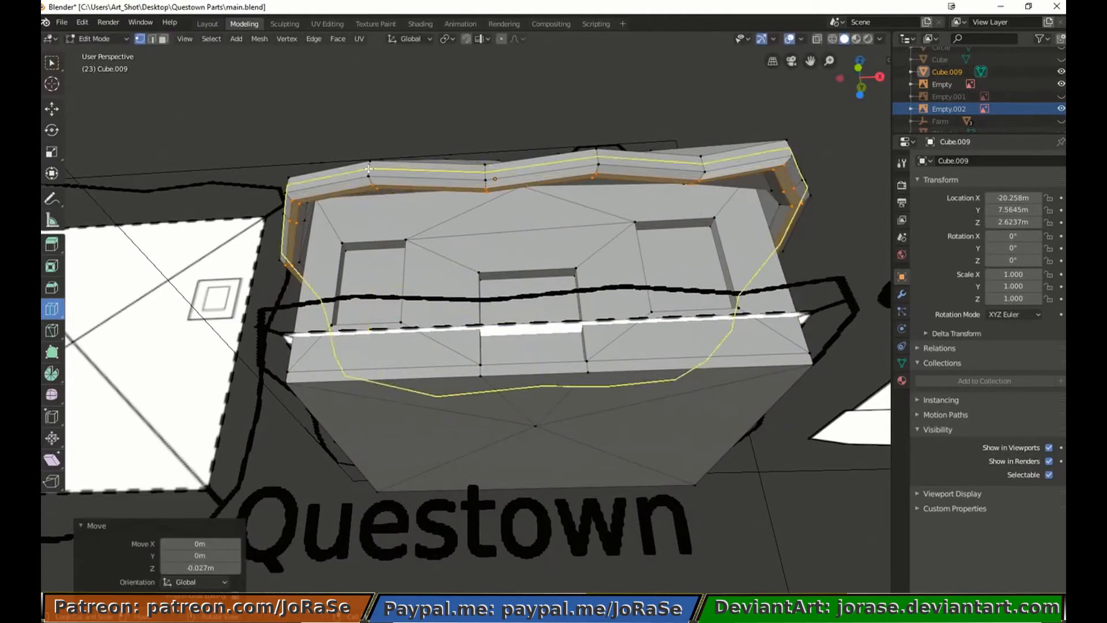
Add a loop cut with two cuts around the eave's outer edge and scale the new loops to 1.015
{"action": "left_click", "coordinate": [486, 172]}
{"action": "left_click", "coordinate": [233, 501]}
{"action": "key", "text": "s"}
{"action": "left_click", "coordinate": [282, 407]}
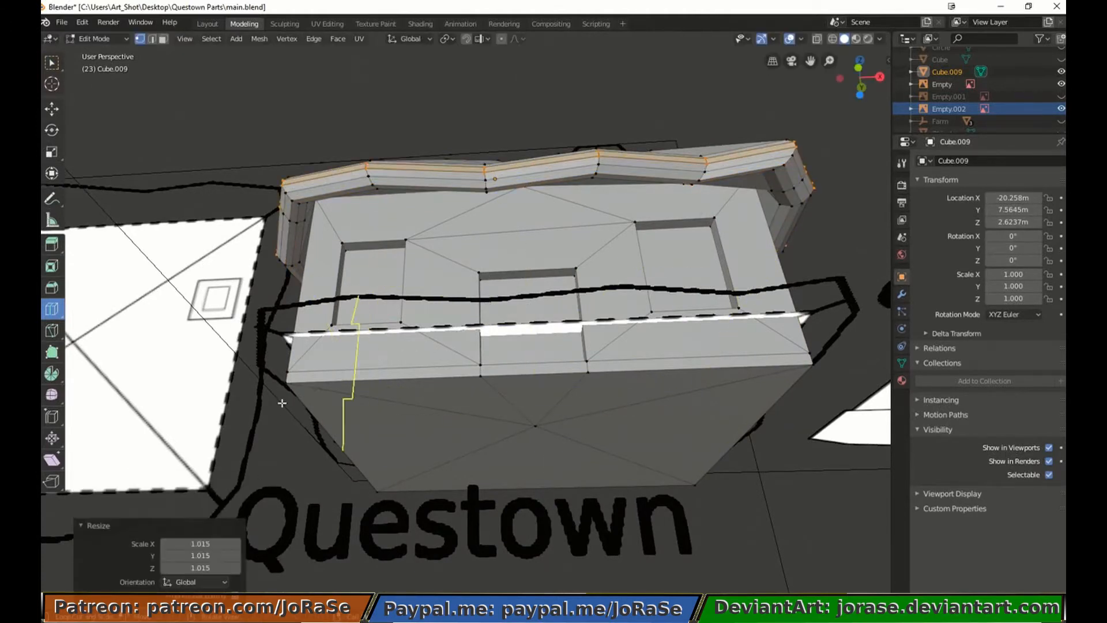
{"action": "middle_click_drag", "start_coordinate": [283, 407], "coordinate": [170, 329]}
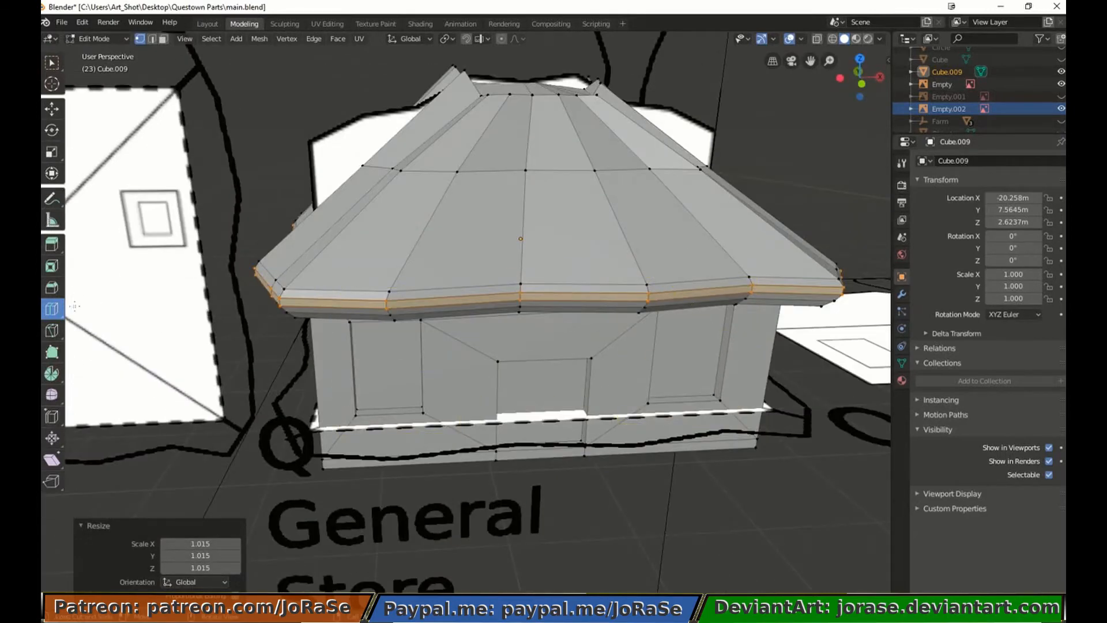
Try to lower the roof's middle edge loop along Z
{"action": "left_click", "coordinate": [51, 62]}
{"action": "key", "text": "g"}
{"action": "key", "text": "z"}
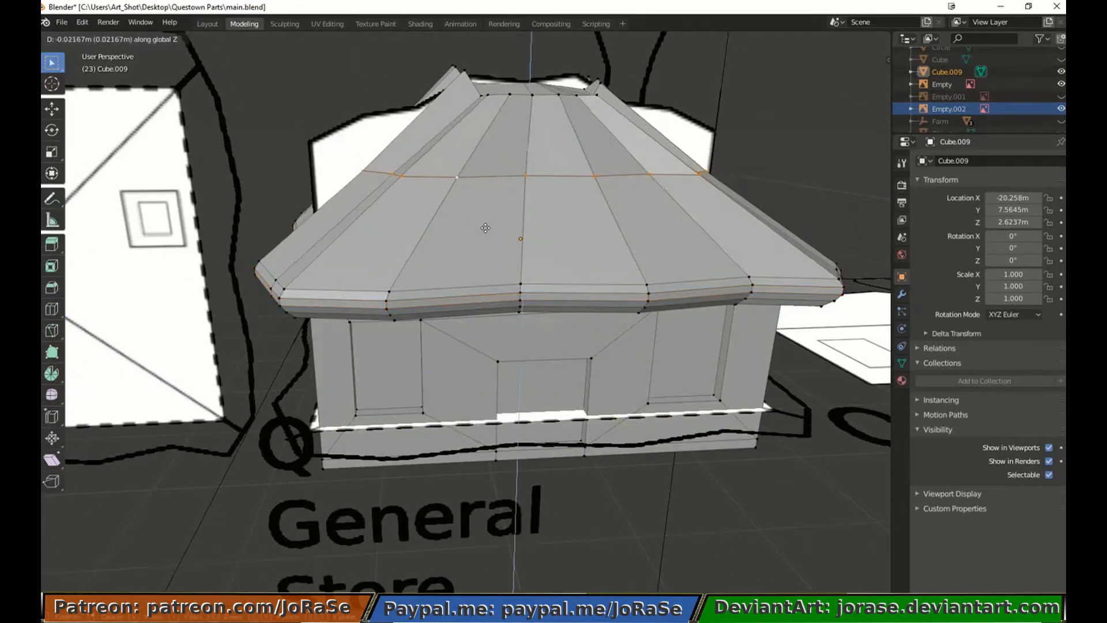
{"action": "left_click", "coordinate": [472, 217]}
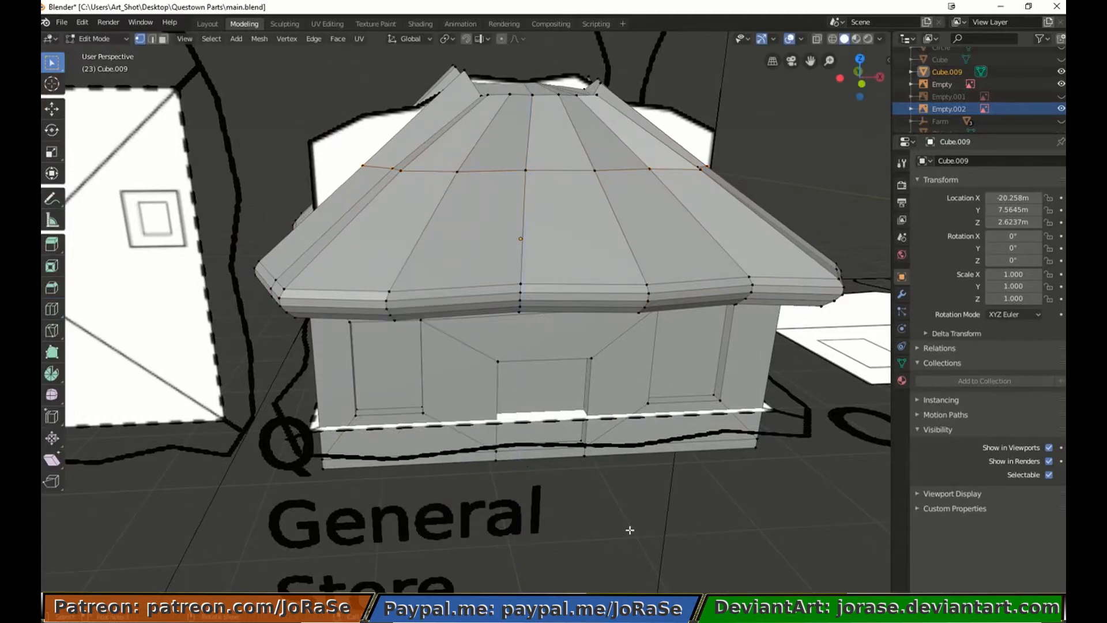
Select the walls' top vertices beneath the eaves and lower them slightly along Z
{"action": "middle_click_drag", "start_coordinate": [630, 525], "coordinate": [672, 463]}
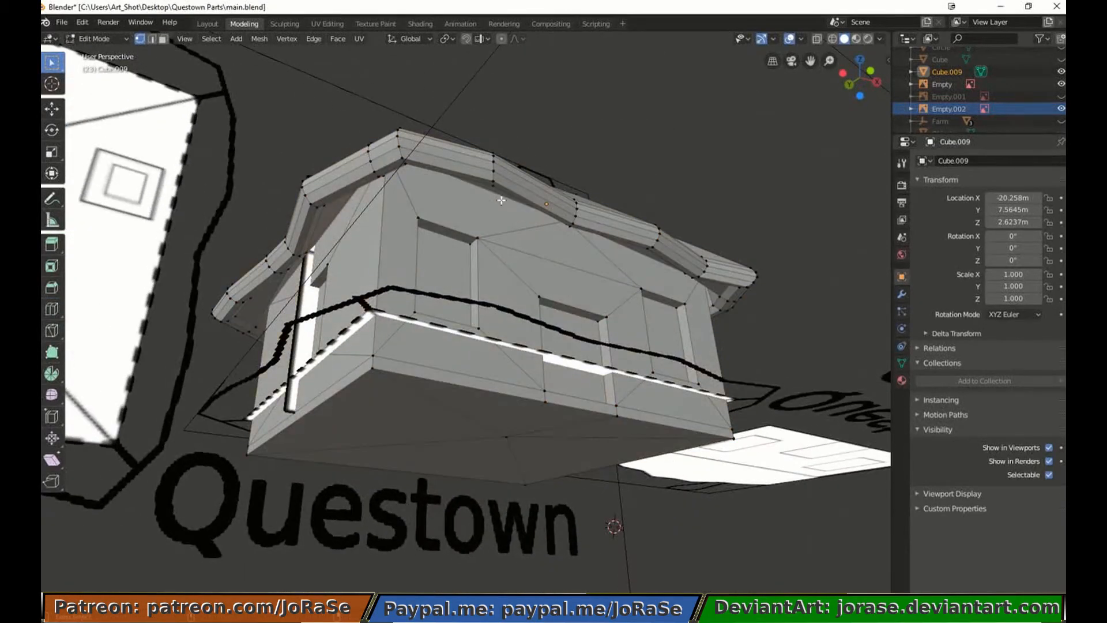
{"action": "middle_click_drag", "start_coordinate": [501, 201], "coordinate": [682, 247]}
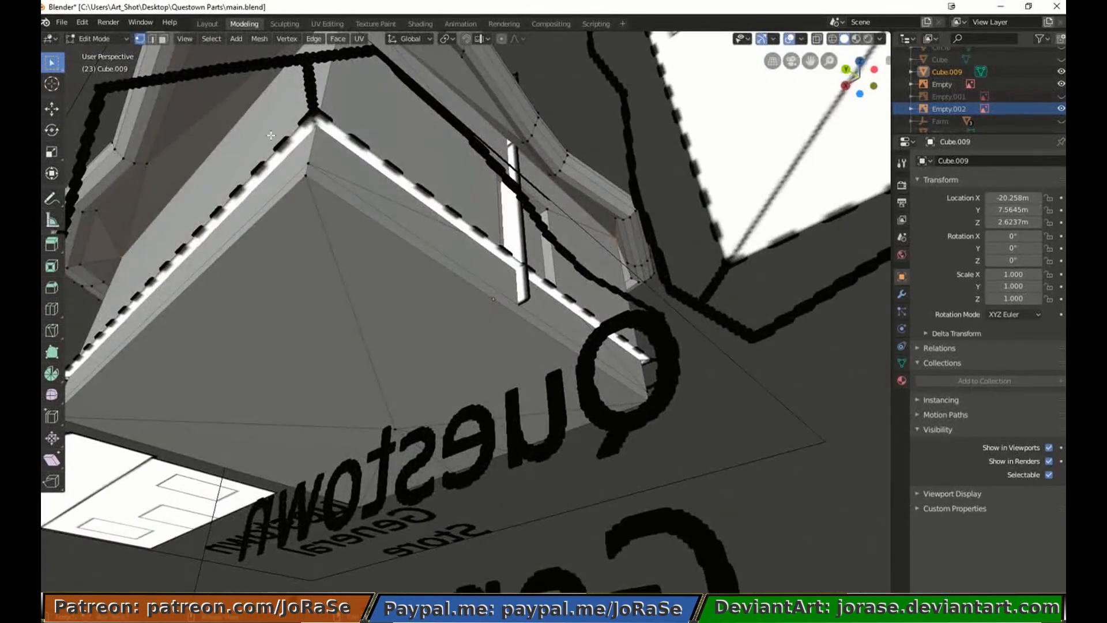
{"action": "middle_click_drag", "start_coordinate": [271, 135], "coordinate": [801, 189]}
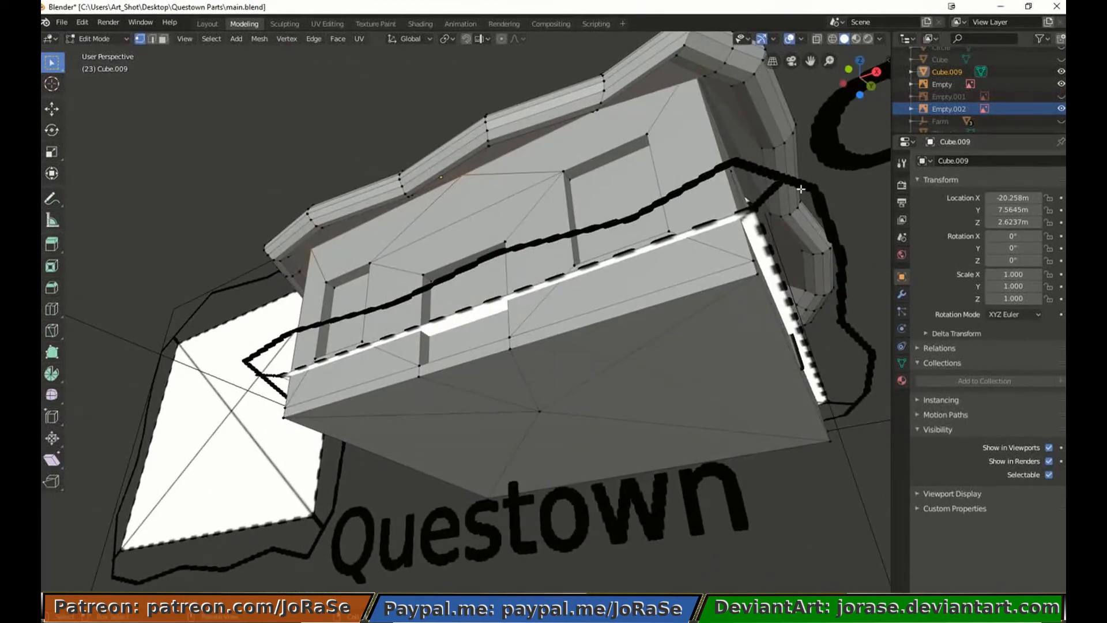
{"action": "key", "text": "g"}
{"action": "key", "text": "z"}
{"action": "left_click", "coordinate": [708, 203]}
{"action": "middle_click_drag", "start_coordinate": [715, 217], "coordinate": [758, 259]}
{"action": "key", "text": "Escape"}
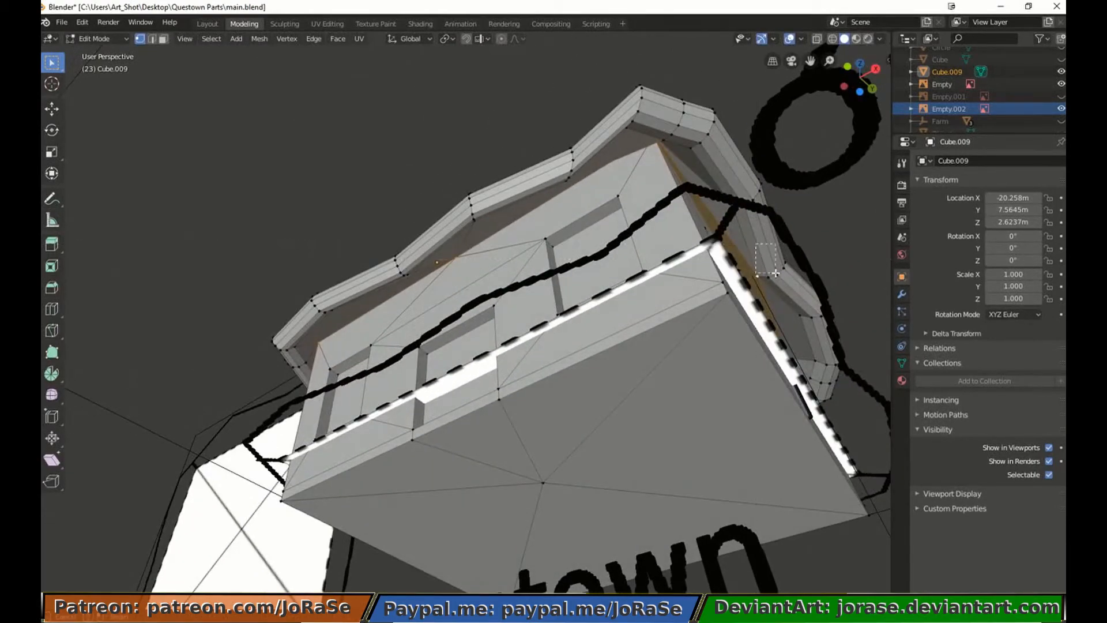
{"action": "key", "text": "z"}
{"action": "left_click", "coordinate": [676, 234]}
{"action": "mouse_move", "coordinate": [607, 190]}
{"action": "middle_mouse_down"}
{"action": "mouse_move", "coordinate": [633, 221]}
{"action": "mouse_move", "coordinate": [577, 340]}
{"action": "middle_mouse_up"}
{"action": "key", "text": "g"}
{"action": "key", "text": "z"}
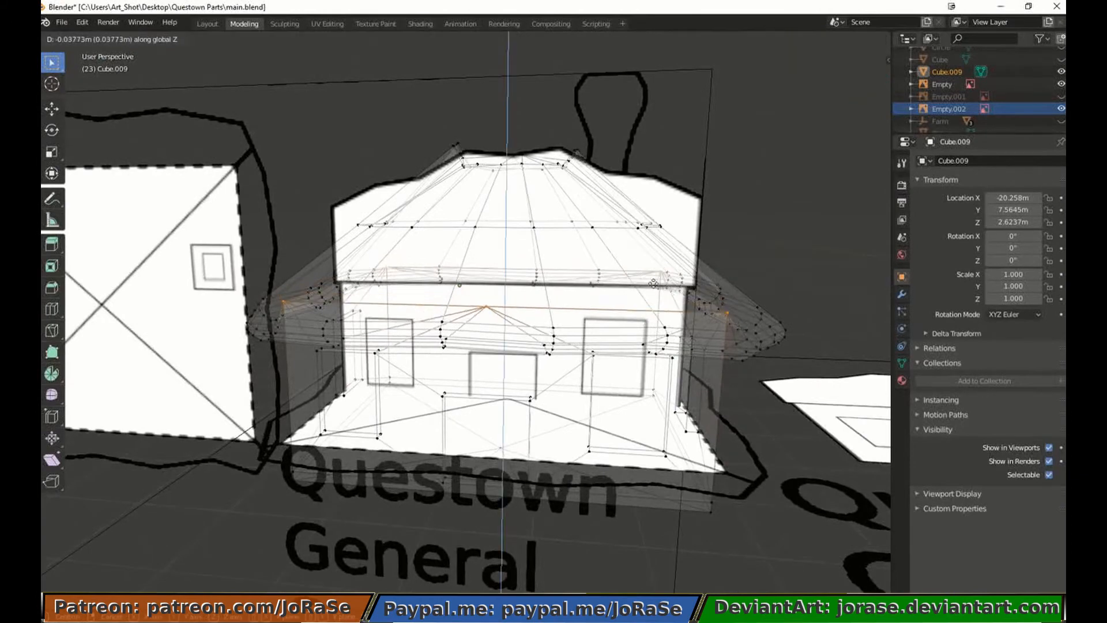
{"action": "left_click", "coordinate": [657, 290]}
Select the roof's middle edge loop and lower it 0.105 m along Z
{"action": "middle_click_drag", "start_coordinate": [656, 290], "coordinate": [652, 270]}
{"action": "key", "text": "alt+a"}
{"action": "left_click", "coordinate": [654, 232], "text": "alt"}
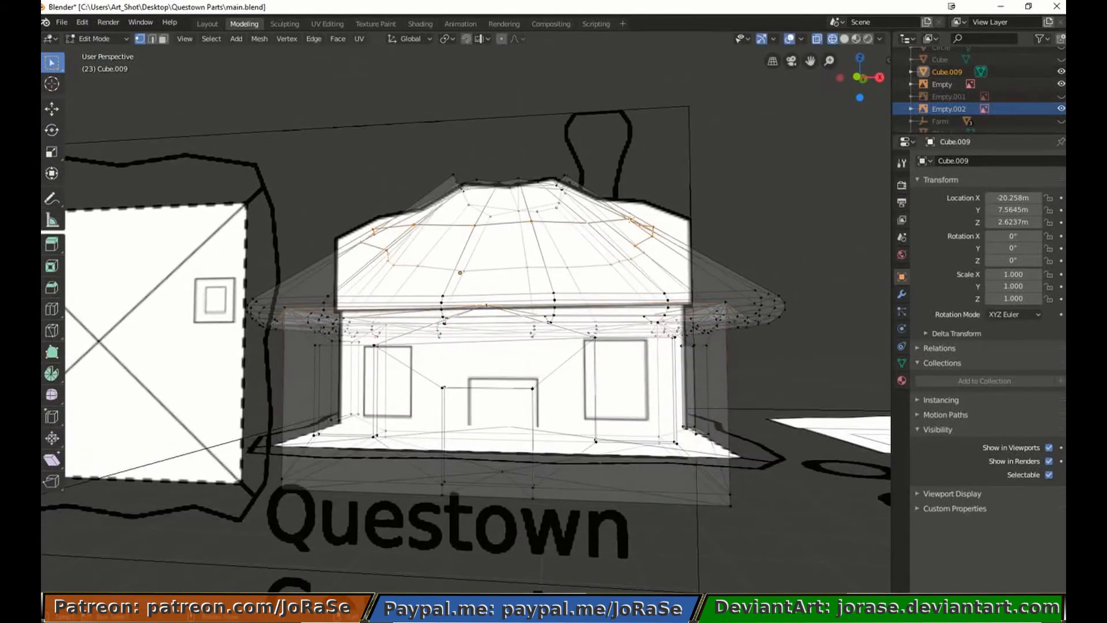
{"action": "key", "text": "g"}
{"action": "key", "text": "z"}
{"action": "left_click", "coordinate": [662, 206]}
{"action": "middle_click_drag", "start_coordinate": [660, 204], "coordinate": [617, 196]}
{"action": "key", "text": "z"}
{"action": "left_click", "coordinate": [672, 196]}
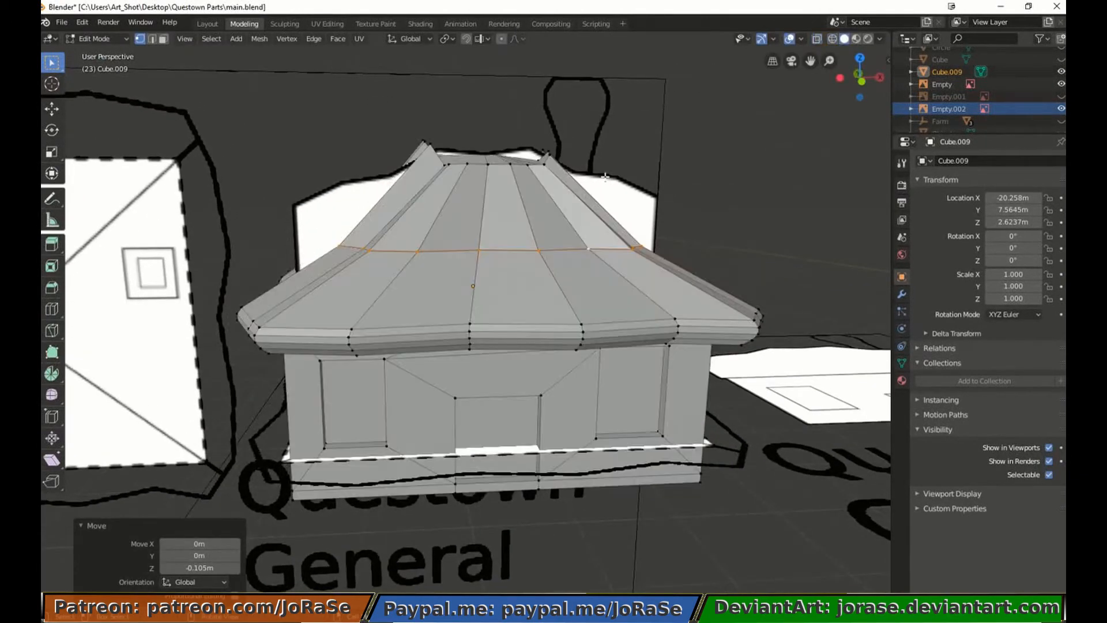
Examine the roof's peak and overall profile against the front reference drawing
{"action": "key", "text": "alt+a"}
{"action": "key", "text": "z"}
{"action": "left_click", "coordinate": [459, 187]}
{"action": "left_click_drag", "start_coordinate": [404, 101], "coordinate": [583, 199]}
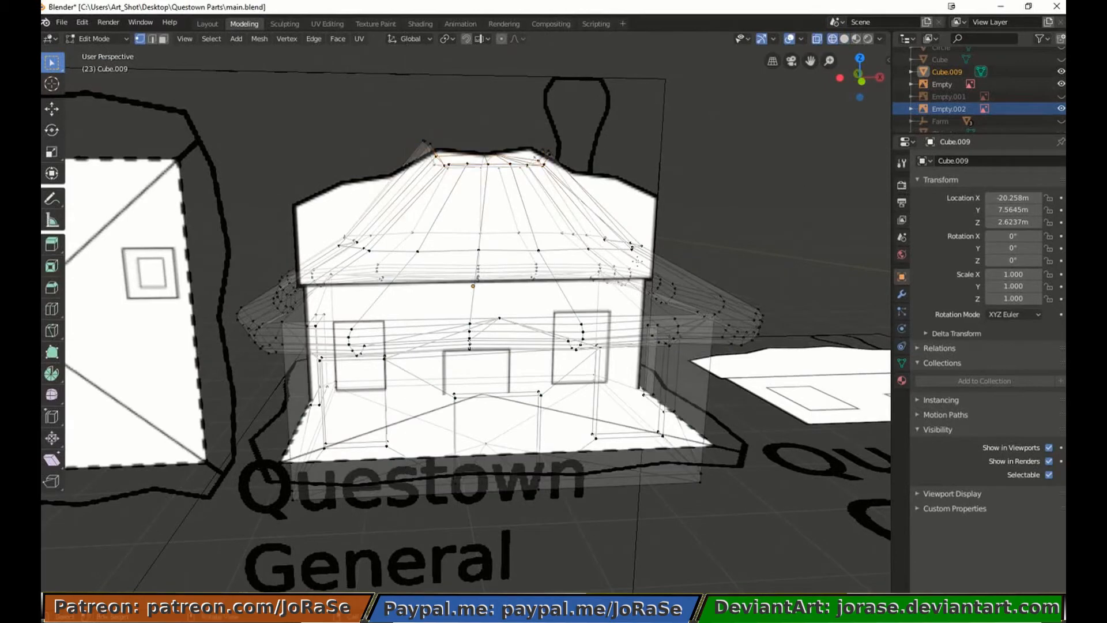
{"action": "key", "text": "KP_1"}
{"action": "key", "text": "shift+z"}
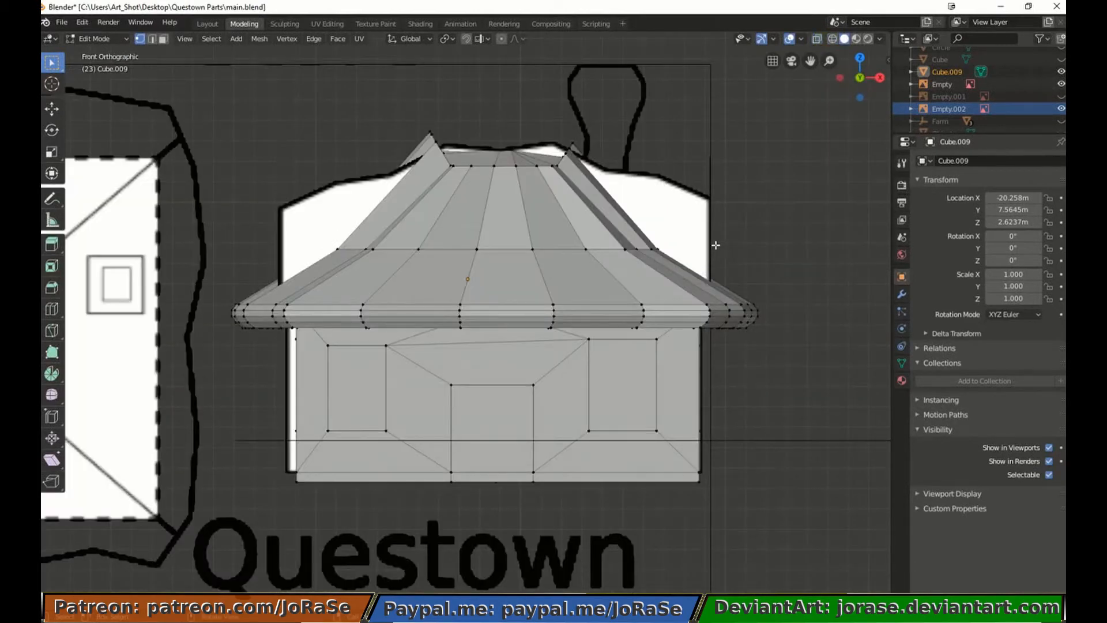
{"action": "scroll", "coordinate": [705, 234], "scroll_direction": "down", "scroll_amount": 3}
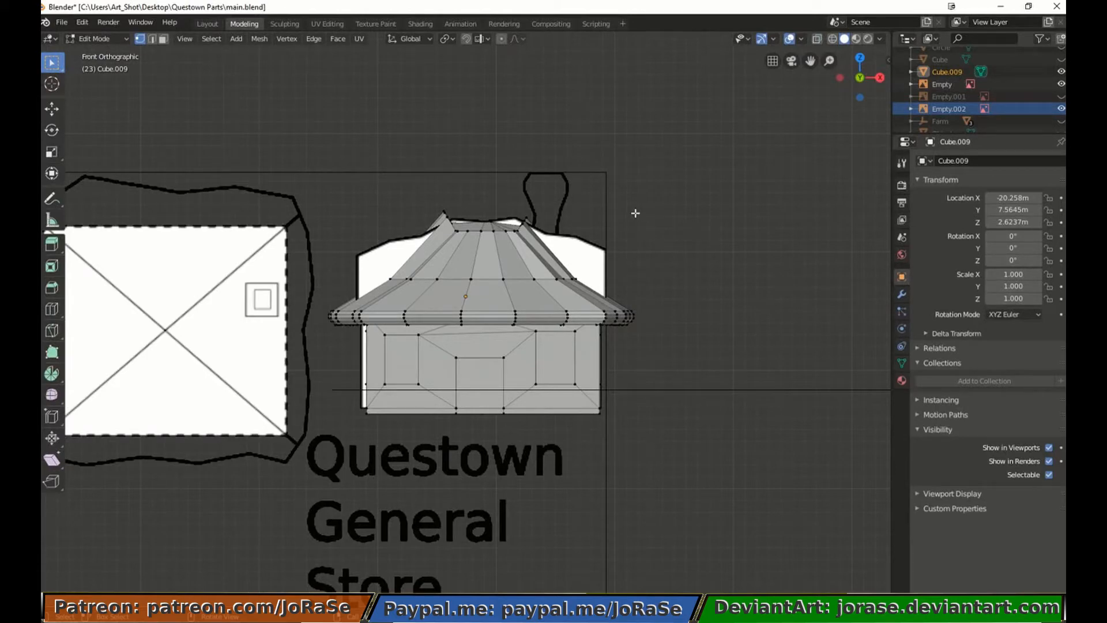
{"action": "middle_click_drag", "start_coordinate": [481, 360], "coordinate": [172, 164]}
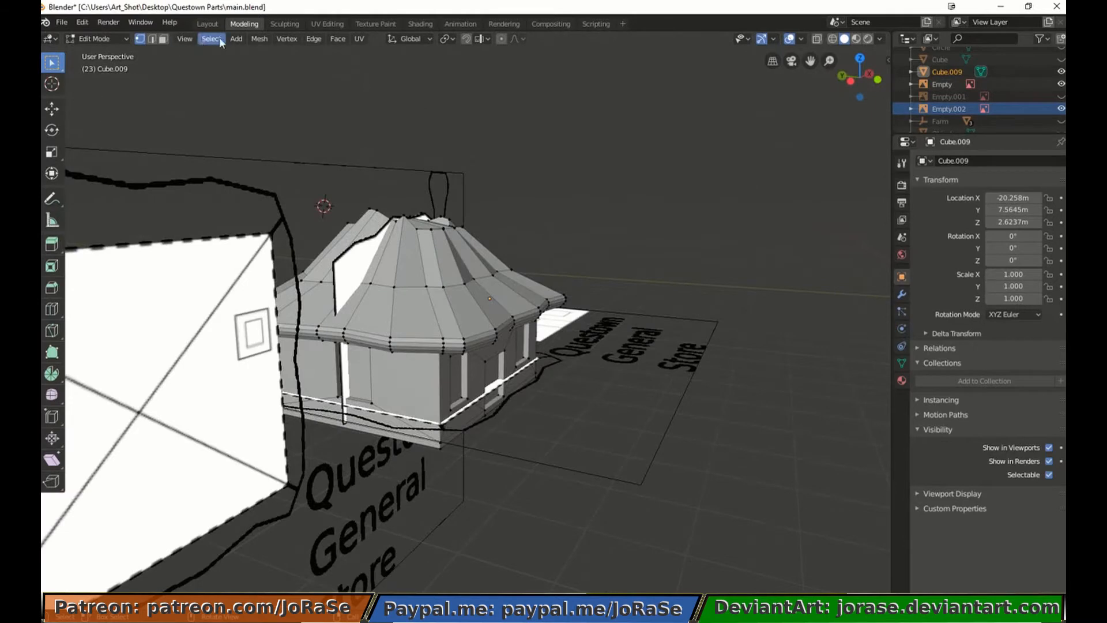
Add a loose vertex at the front wall's base in side view, with a second one lower and farther forward
{"action": "key", "text": "KP_3"}
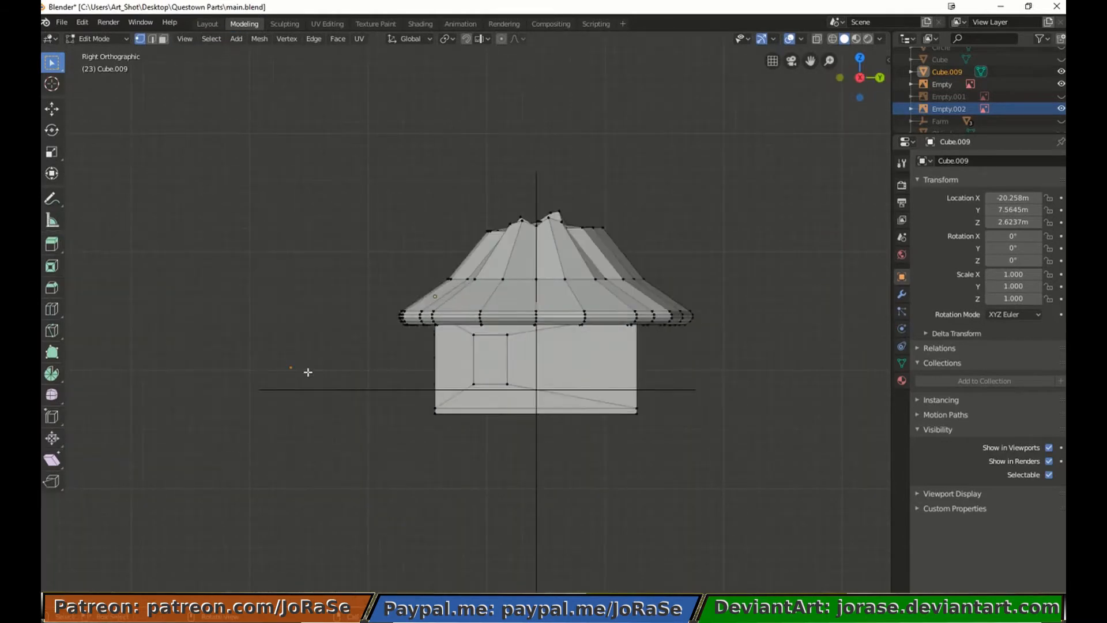
{"action": "key", "text": "g"}
{"action": "left_click", "coordinate": [448, 390]}
{"action": "key", "text": "g"}
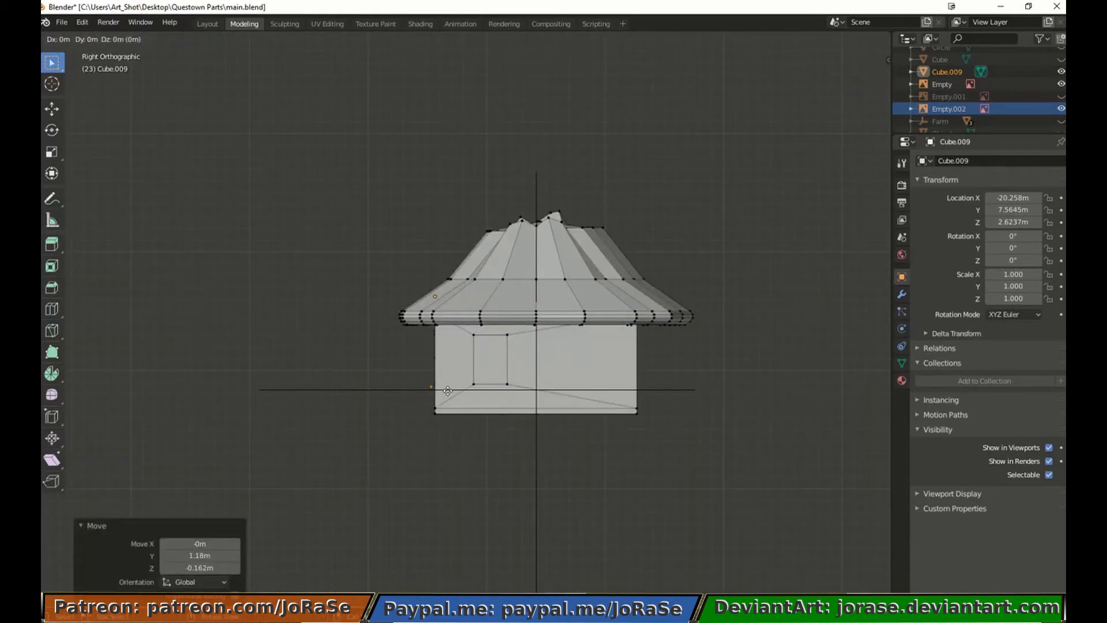
{"action": "left_click", "coordinate": [431, 417]}
{"action": "middle_click_drag", "start_coordinate": [431, 418], "coordinate": [593, 398]}
Move the two loose vertices -13.5 m and another -0.415 m along X to the store's front-right corner
{"action": "left_click_drag", "start_coordinate": [775, 269], "coordinate": [776, 272]}
{"action": "key", "text": "g"}
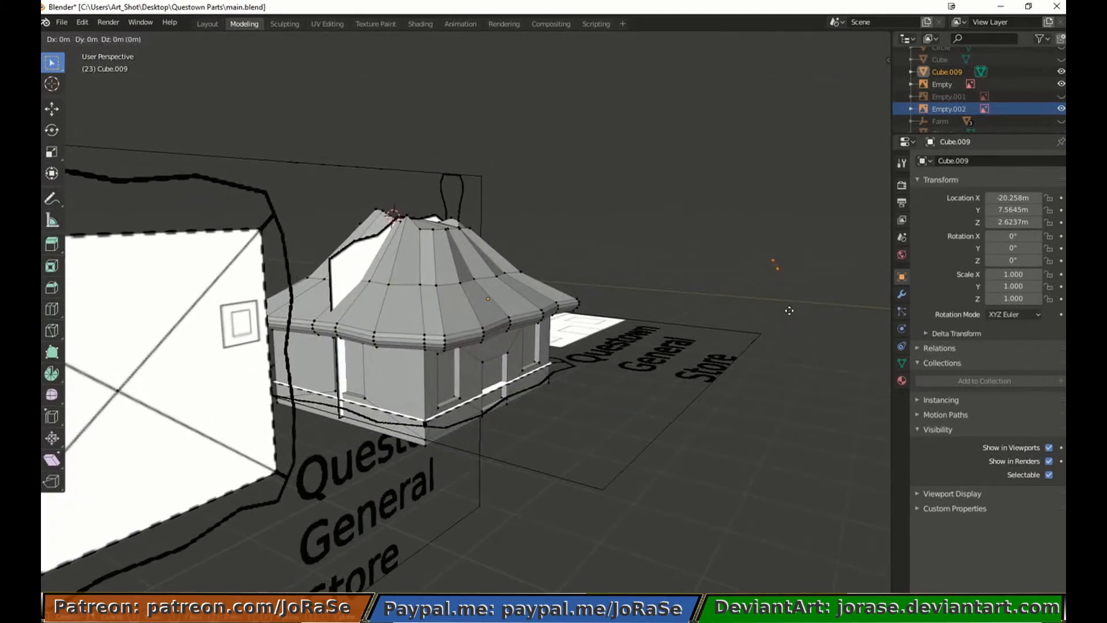
{"action": "key", "text": "x"}
{"action": "left_click", "coordinate": [579, 379]}
{"action": "key", "text": "KP_3"}
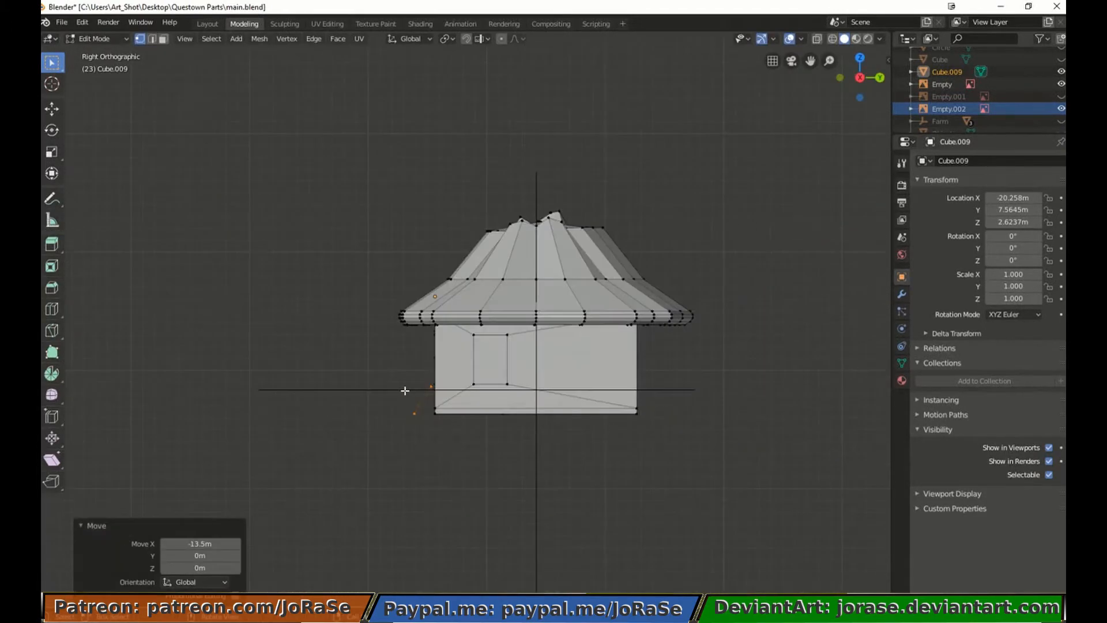
{"action": "middle_click_drag", "start_coordinate": [409, 383], "coordinate": [555, 434]}
{"action": "key", "text": "g"}
{"action": "key", "text": "x"}
{"action": "left_click", "coordinate": [503, 420]}
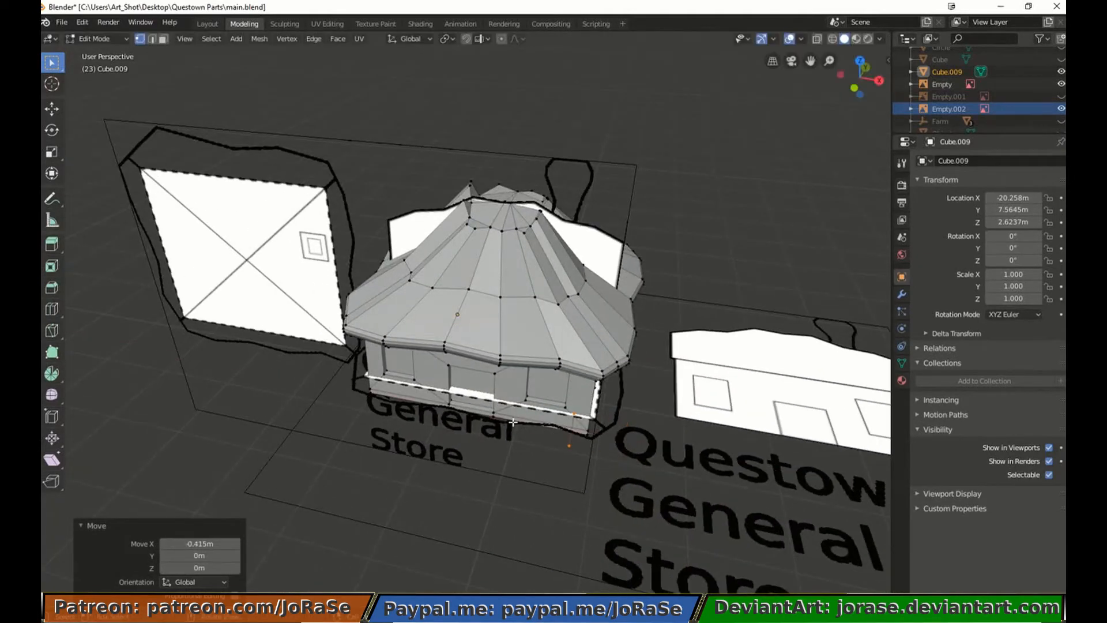
Duplicate the two loose vertices in place and rotate the copy 45° about Z
{"action": "key", "text": "shift+d"}
{"action": "left_click", "coordinate": [512, 422]}
{"action": "type", "text": "rz45"}
{"action": "key", "text": "Return"}
Move the rotated vertex pair 0.271 m along X in a wireframe top view
{"action": "key", "text": "KP_1"}
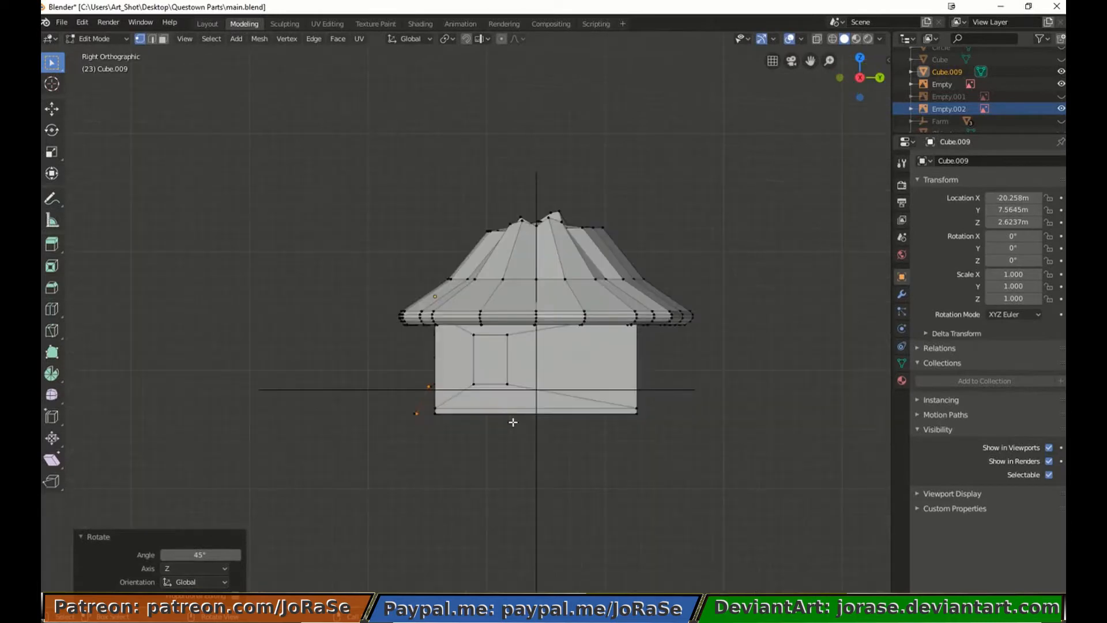
{"action": "key", "text": "KP_7"}
{"action": "key", "text": "g"}
{"action": "left_click", "coordinate": [513, 423]}
{"action": "key", "text": "z"}
{"action": "key", "text": "4"}
{"action": "key", "text": "g"}
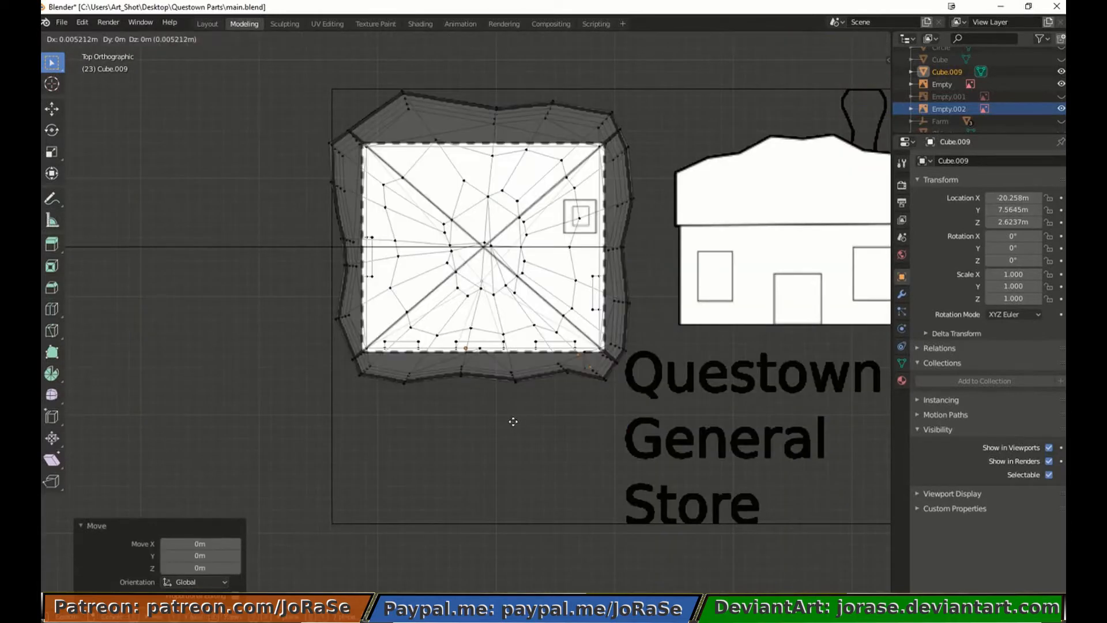
{"action": "left_click", "coordinate": [545, 421]}
Nudge the rotated vertex pair along Y in side view, moving its upper vertex alone by 0.0417 m
{"action": "key", "text": "KP_3"}
{"action": "key", "text": "g"}
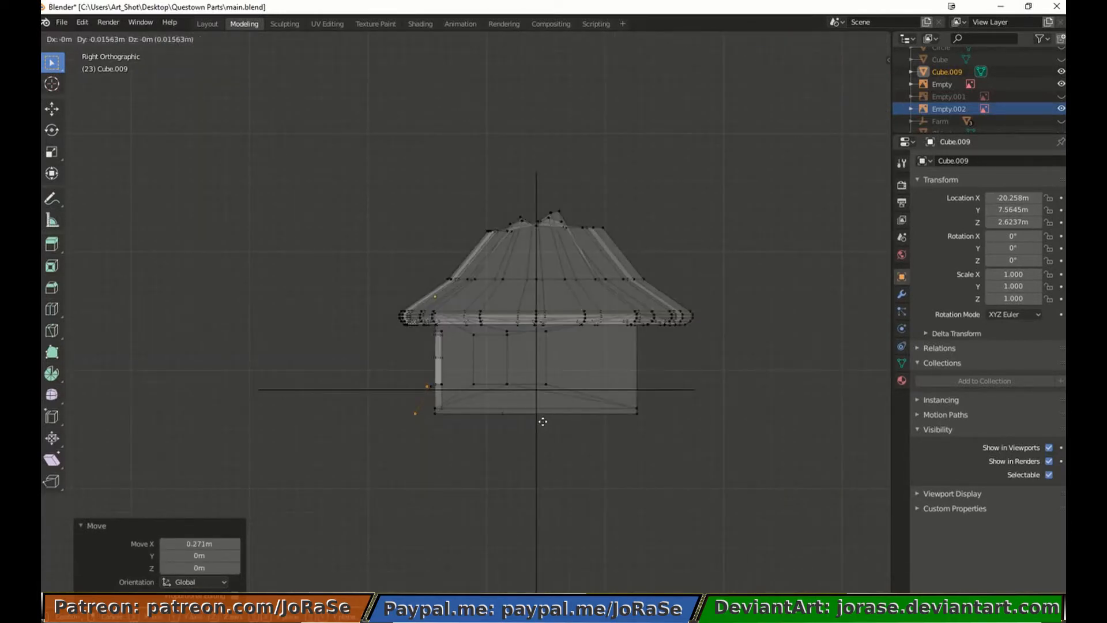
{"action": "left_click", "coordinate": [542, 421]}
{"action": "key", "text": "b"}
{"action": "middle_click_drag", "start_coordinate": [407, 405], "coordinate": [425, 434]}
{"action": "key", "text": "g"}
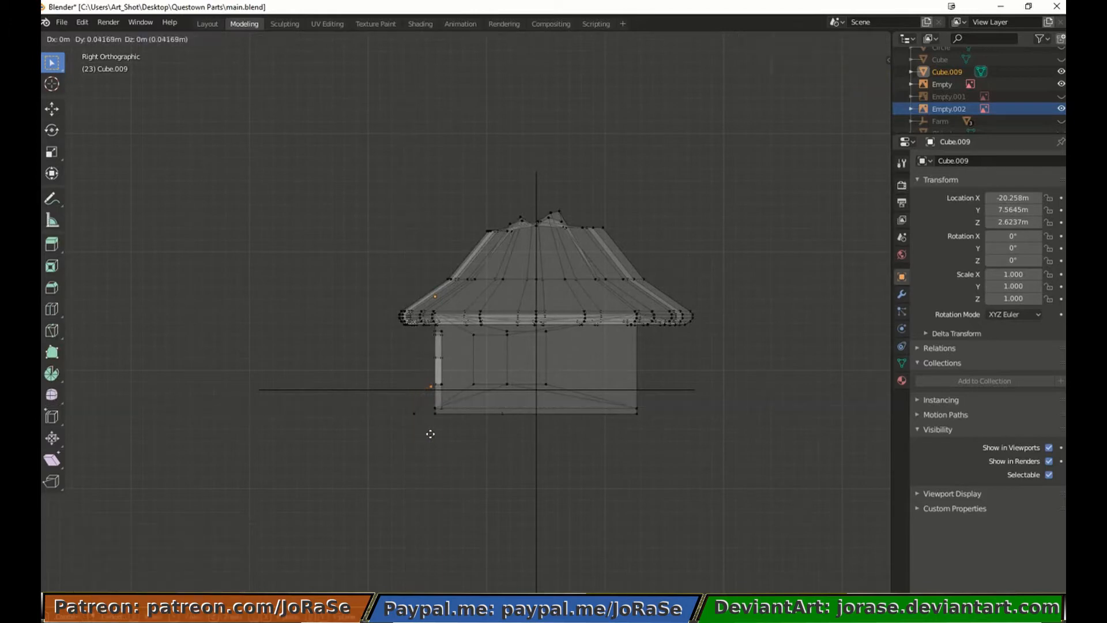
{"action": "left_click", "coordinate": [430, 434]}
{"action": "key", "text": "KP_1"}
{"action": "key", "text": "z"}
{"action": "left_click", "coordinate": [512, 437]}
{"action": "mouse_move", "coordinate": [594, 441]}
{"action": "middle_mouse_down"}
{"action": "mouse_move", "coordinate": [545, 481]}
{"action": "mouse_move", "coordinate": [584, 503]}
{"action": "middle_mouse_up"}
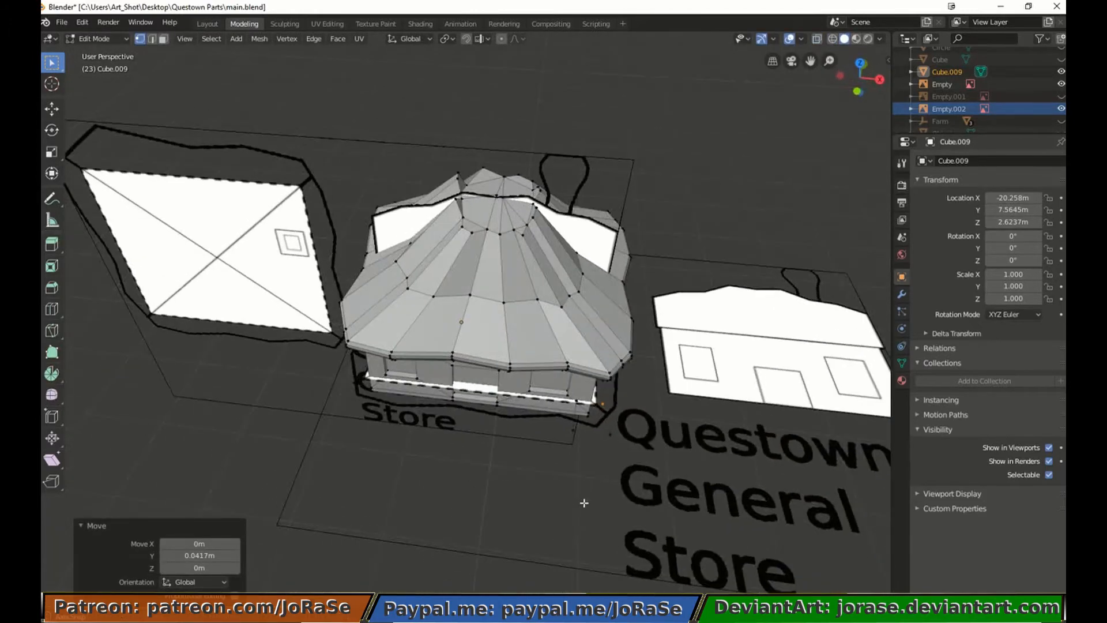
{"action": "scroll", "coordinate": [585, 503], "scroll_direction": "up", "scroll_amount": 2}
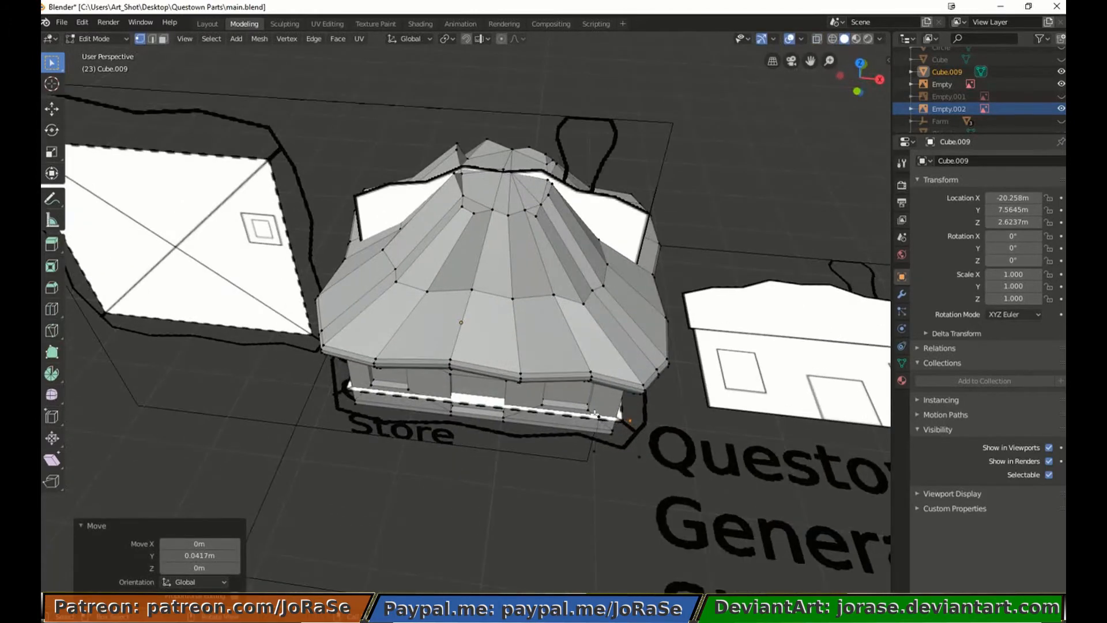
Fill the front panel between the two vertex pairs and extrude its corner edge 0.195 m along Y
{"action": "right_click", "coordinate": [644, 481]}
{"action": "left_click", "coordinate": [628, 427]}
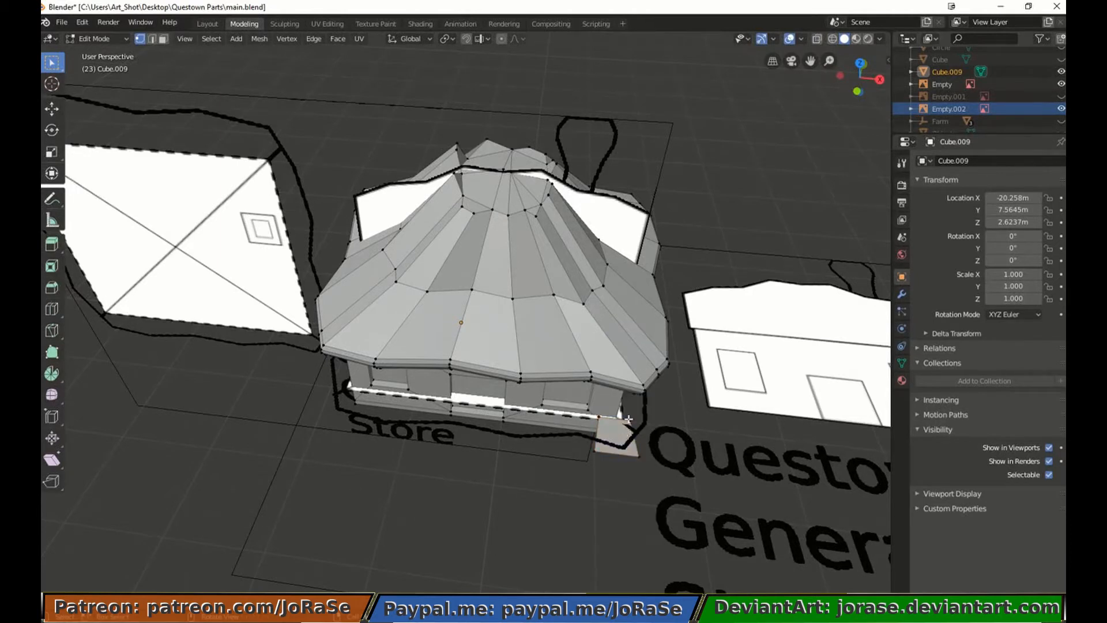
{"action": "key", "text": "KP_3"}
{"action": "key", "text": "g"}
{"action": "left_click", "coordinate": [661, 462]}
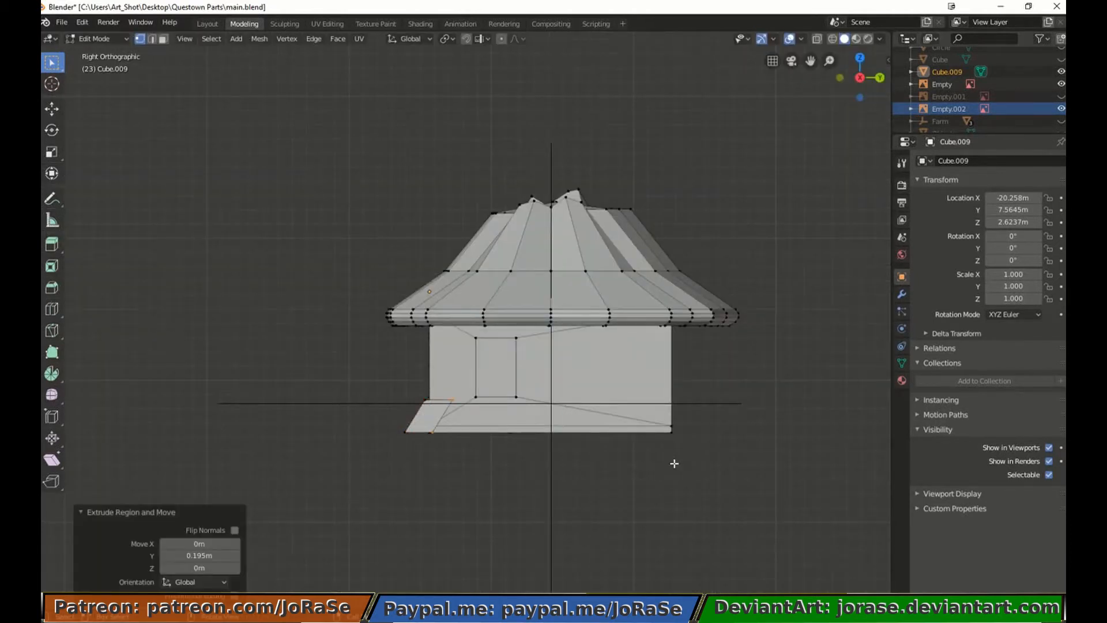
Straighten the extruded edge by scaling it to 0 along Y, and shift it along Y
{"action": "key", "text": "s"}
{"action": "key", "text": "y"}
{"action": "key", "text": "0"}
{"action": "key", "text": "Return"}
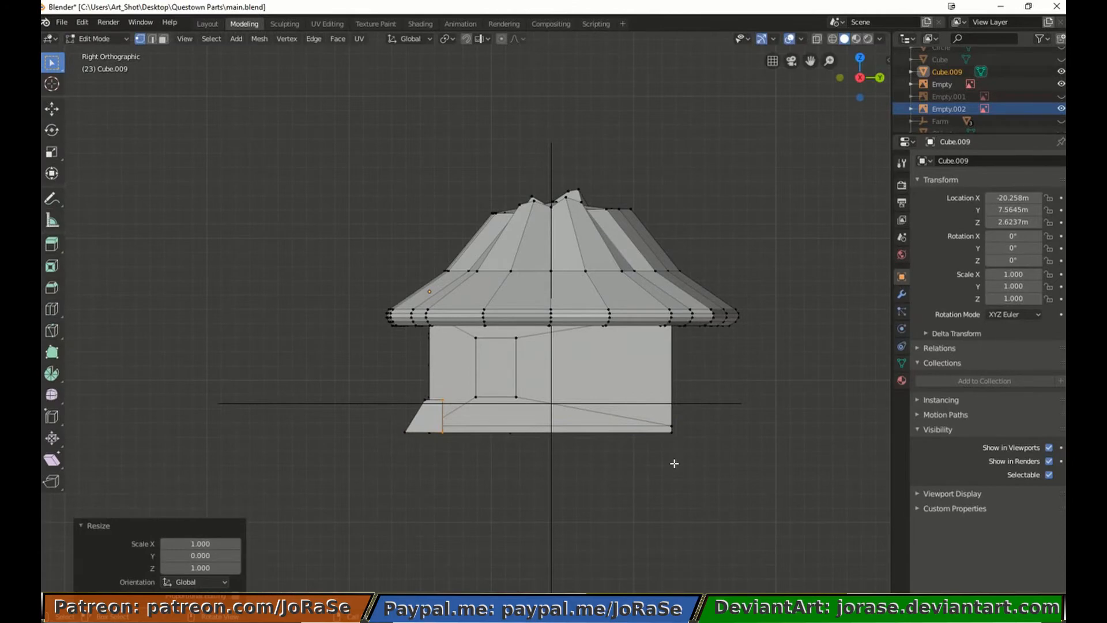
{"action": "middle_click_drag", "start_coordinate": [674, 463], "coordinate": [299, 416]}
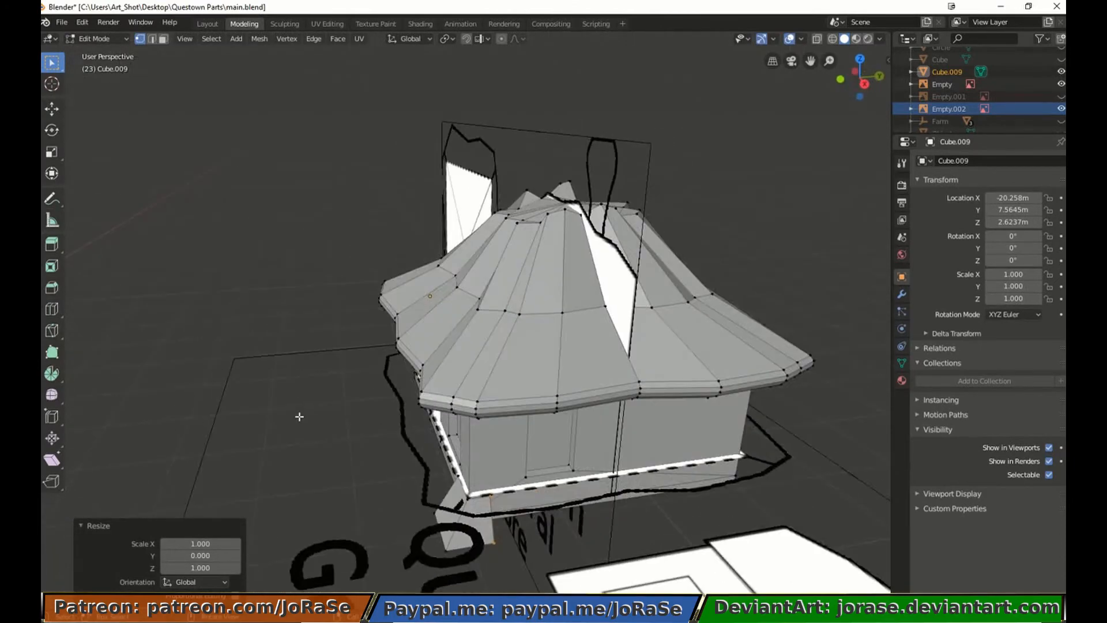
{"action": "key", "text": "g"}
{"action": "key", "text": "y"}
{"action": "left_click", "coordinate": [312, 417]}
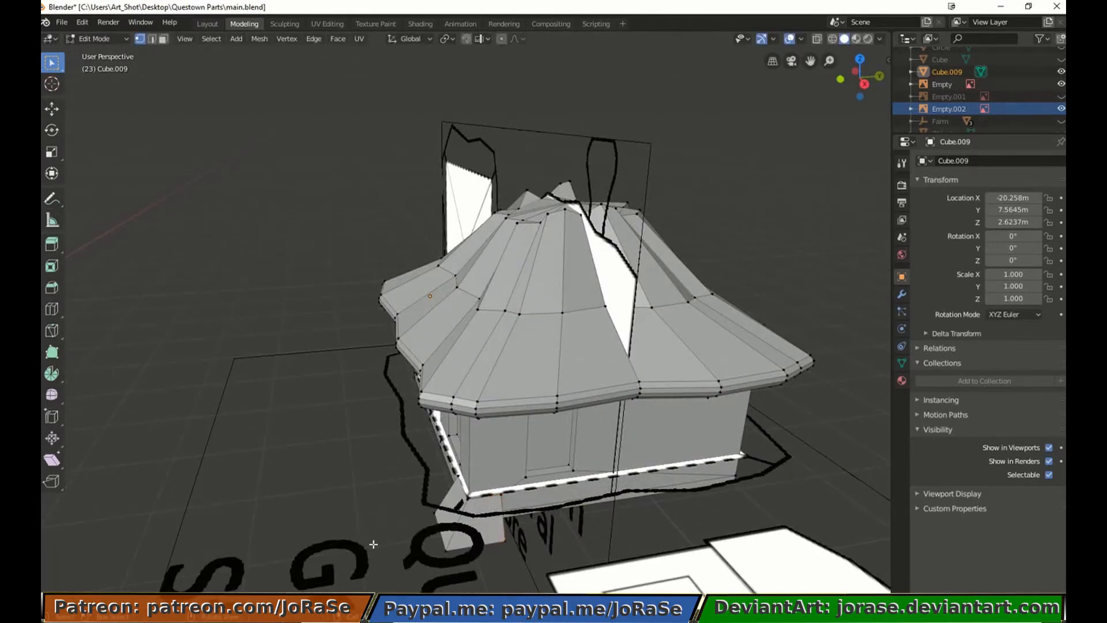
Extrude the front panel's far edge, scale it to 0 along Y and move it -0.0369 m in X and 0.0952 m in Y
{"action": "middle_click_drag", "start_coordinate": [373, 545], "coordinate": [492, 522]}
{"action": "left_click", "coordinate": [610, 459], "text": "shift"}
{"action": "middle_click_drag", "start_coordinate": [488, 470], "coordinate": [598, 484]}
{"action": "key", "text": "e"}
{"action": "right_click", "coordinate": [535, 499]}
{"action": "key", "text": "s"}
{"action": "key", "text": "y"}
{"action": "key", "text": "0"}
{"action": "key", "text": "Return"}
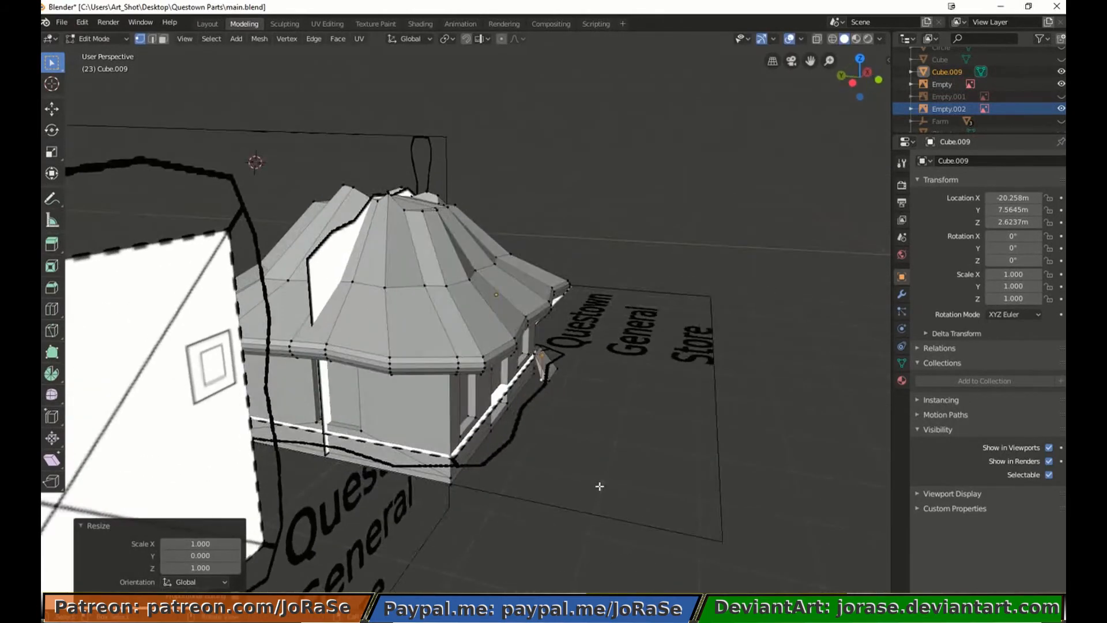
{"action": "key", "text": "g"}
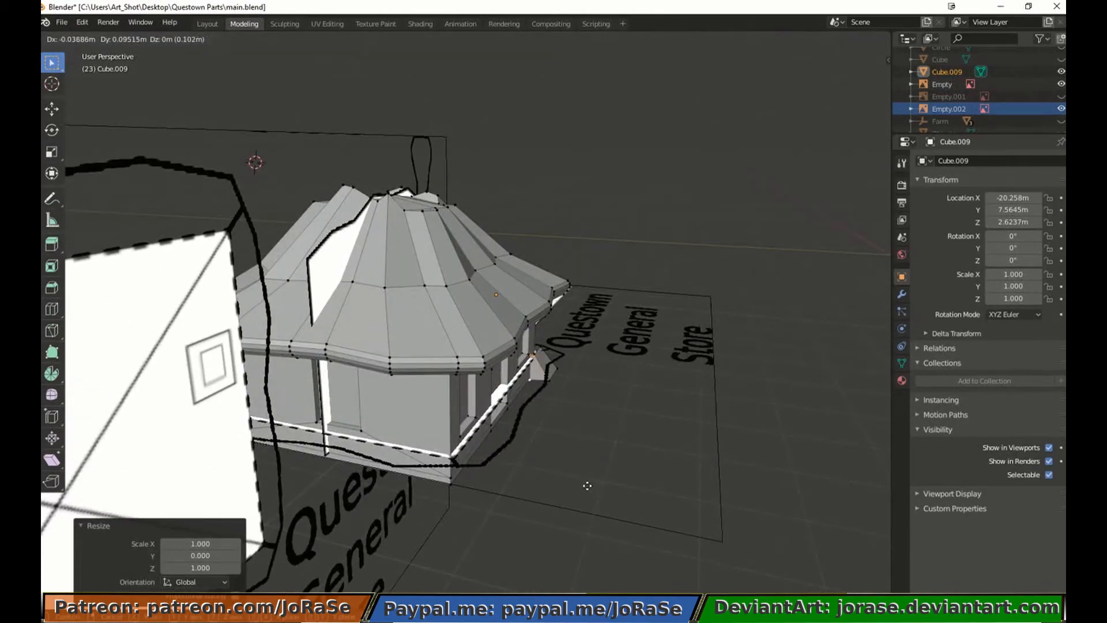
{"action": "left_click", "coordinate": [587, 485]}
In a wireframe top view, move the new edge 0.0347 m along X and extrude it 0.139 m along X
{"action": "key", "text": "KP_7"}
{"action": "key", "text": "z"}
{"action": "key", "text": "KP_4"}
{"action": "key", "text": "g"}
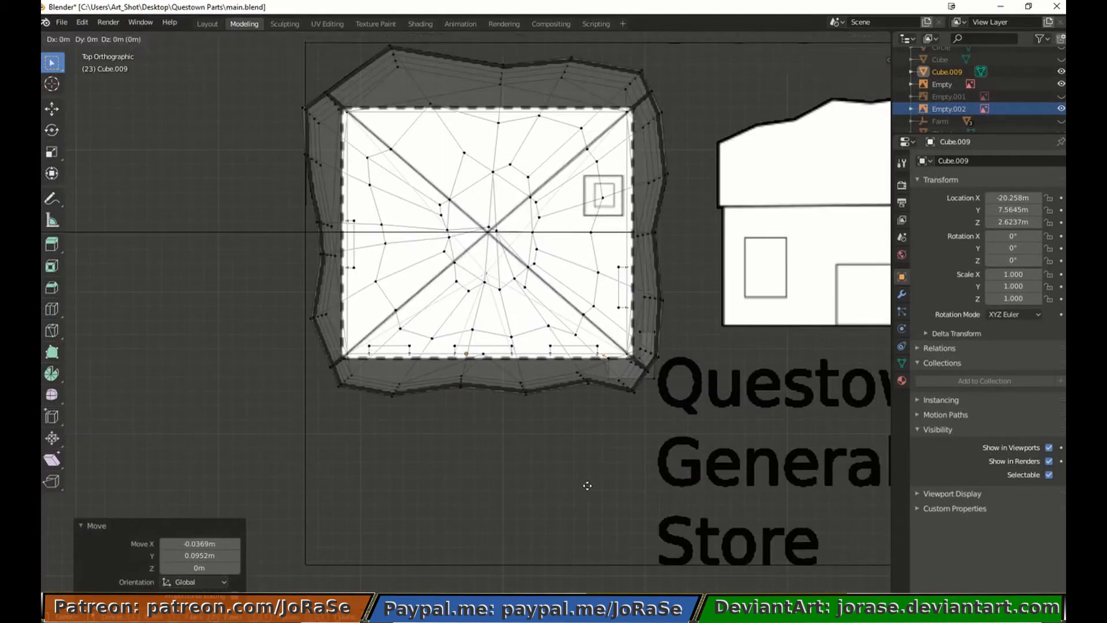
{"action": "left_click", "coordinate": [592, 485]}
{"action": "key", "text": "e"}
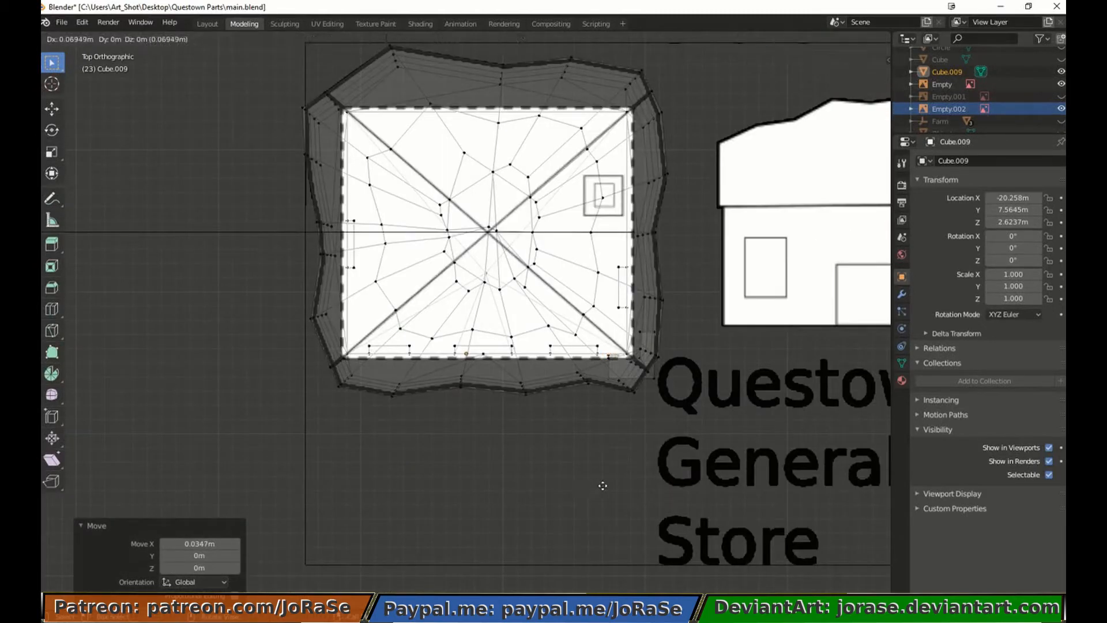
{"action": "left_click", "coordinate": [612, 486]}
Extrude the inner corner edge 0.161 m along Y to build the inner wall of the corner base
{"action": "key", "text": "KP_3"}
{"action": "key", "text": "KP_1"}
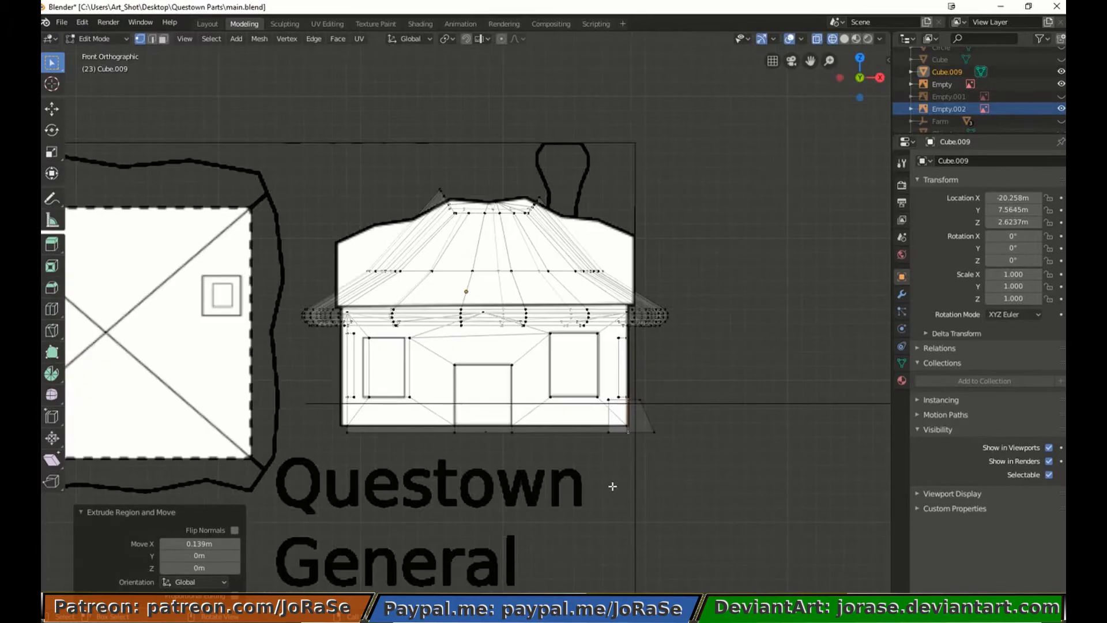
{"action": "middle_click_drag", "start_coordinate": [680, 409], "coordinate": [571, 444]}
{"action": "key", "text": "KP_3"}
{"action": "key", "text": "e"}
{"action": "left_click", "coordinate": [660, 445]}
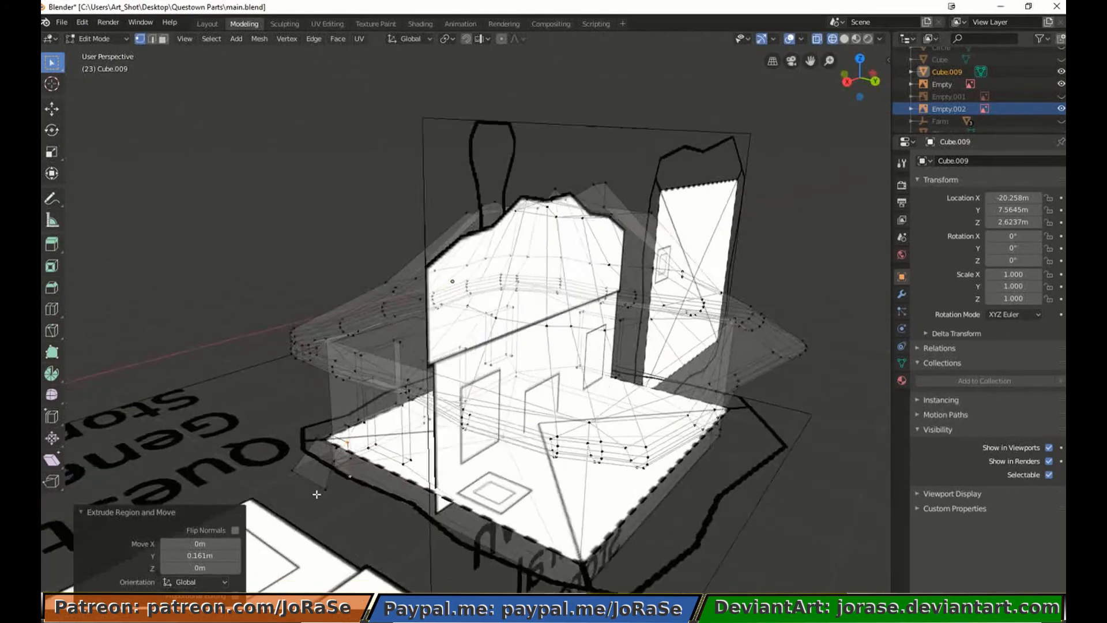
Fill the open end of the corner base's right side with a face and return to solid shading
{"action": "scroll", "coordinate": [317, 494], "scroll_direction": "up", "scroll_amount": 4}
{"action": "middle_click_drag", "start_coordinate": [316, 494], "coordinate": [440, 515], "text": "shift"}
{"action": "left_click_drag", "start_coordinate": [449, 584], "coordinate": [514, 549]}
{"action": "key", "text": "f"}
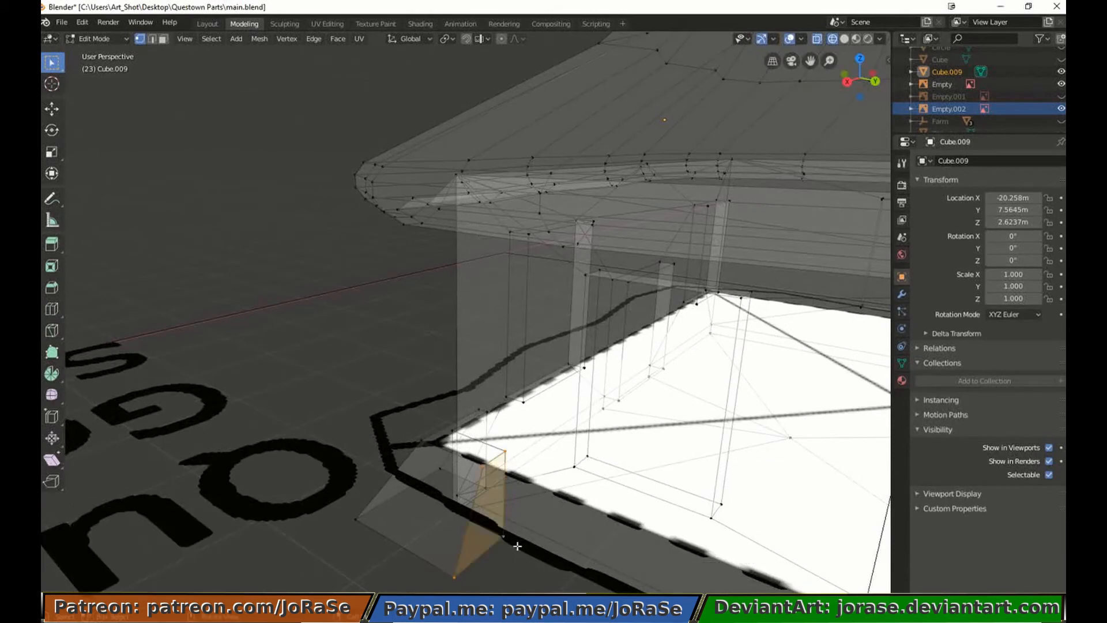
{"action": "key", "text": "z"}
{"action": "left_click", "coordinate": [574, 533]}
Select the front panel of the corner base and move it about -0.03 m along Y
{"action": "left_click", "coordinate": [448, 456], "text": "alt"}
{"action": "middle_click_drag", "start_coordinate": [375, 451], "coordinate": [426, 490]}
{"action": "left_click_drag", "start_coordinate": [495, 460], "coordinate": [517, 560], "text": "shift"}
{"action": "left_click_drag", "start_coordinate": [505, 551], "coordinate": [508, 562], "text": "shift"}
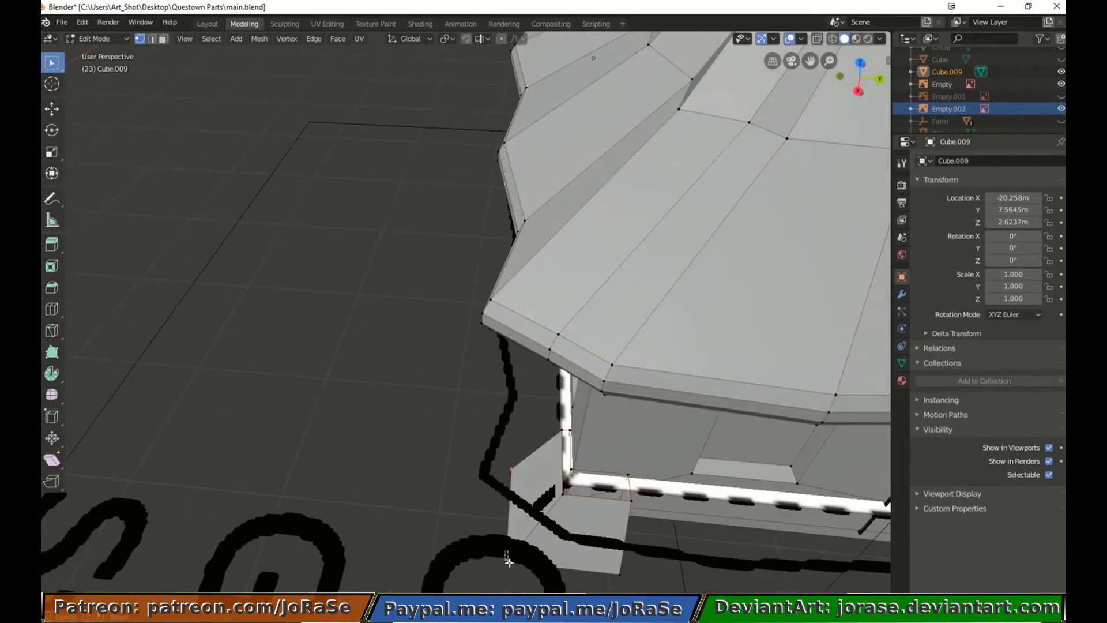
{"action": "key", "text": "g"}
{"action": "key", "text": "z"}
{"action": "key", "text": "y"}
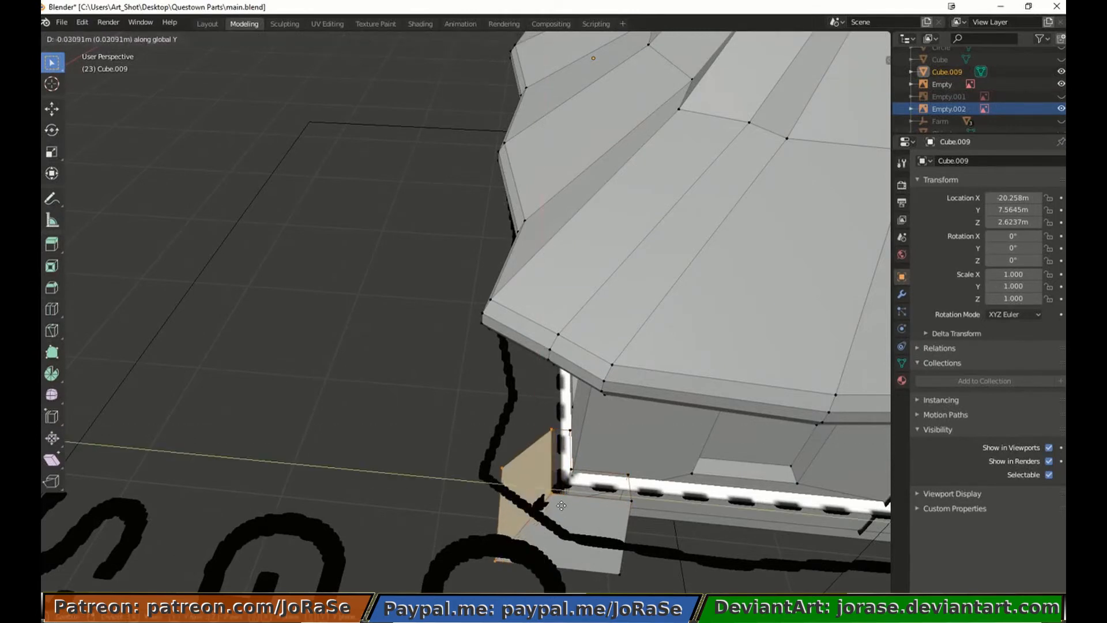
{"action": "left_click", "coordinate": [559, 505]}
Select the top vertices around the corner base and fill its L-shaped top cap
{"action": "key", "text": "alt+a"}
{"action": "left_click", "coordinate": [552, 429]}
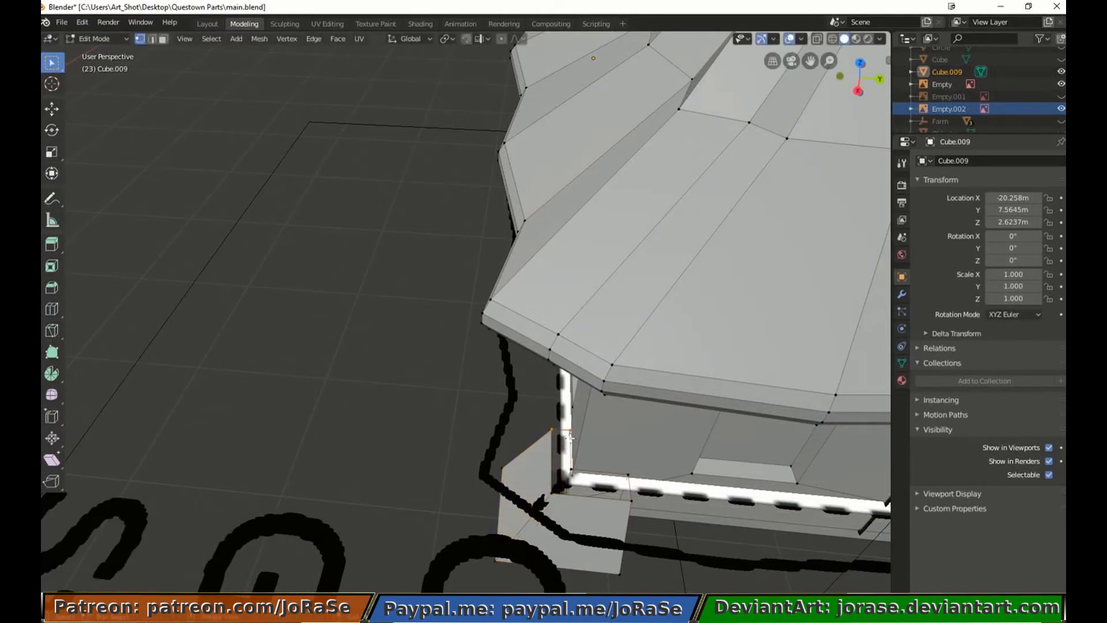
{"action": "middle_click_drag", "start_coordinate": [573, 470], "coordinate": [602, 388]}
{"action": "middle_click_drag", "start_coordinate": [557, 301], "coordinate": [656, 396]}
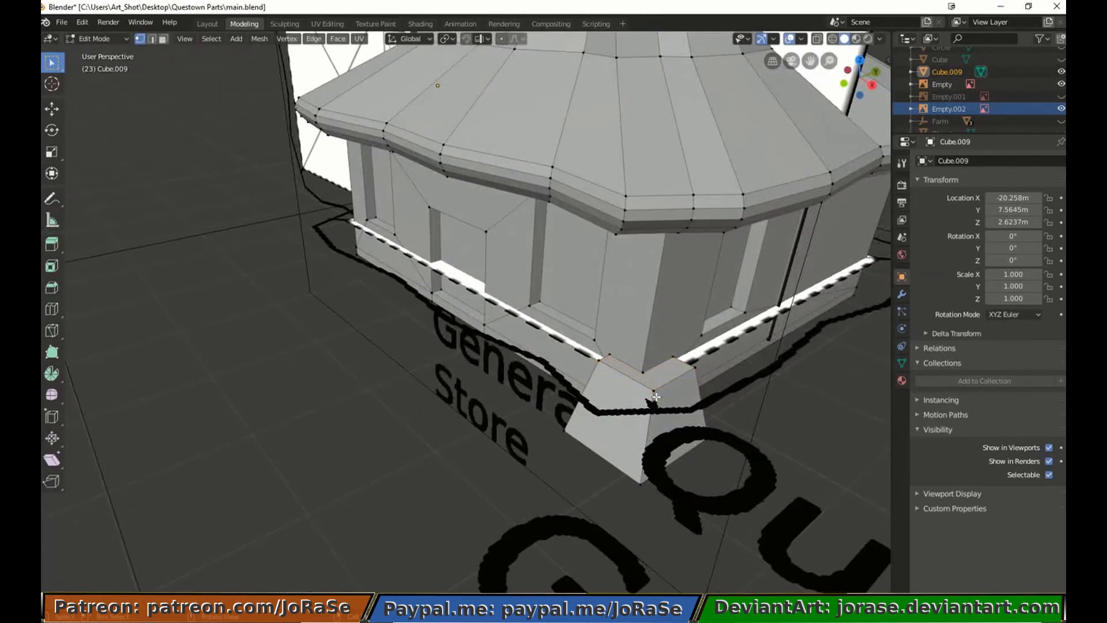
Delete the end face on the right side of the corner base
{"action": "middle_click_drag", "start_coordinate": [570, 397], "coordinate": [473, 565]}
{"action": "right_click", "coordinate": [524, 362]}
{"action": "right_click", "coordinate": [507, 576]}
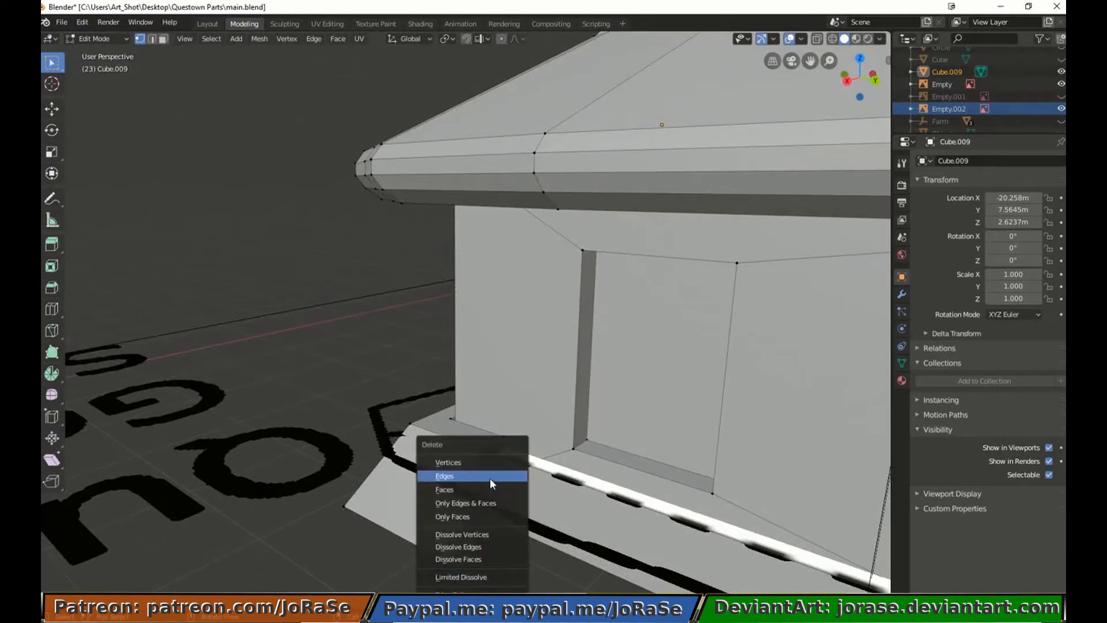
{"action": "left_click", "coordinate": [433, 469]}
Add a loop cut with 4 cuts running horizontally around the sloped panels of the corner base
{"action": "left_click", "coordinate": [52, 309]}
{"action": "scroll", "coordinate": [374, 471], "scroll_direction": "up", "scroll_amount": 2}
{"action": "left_click", "coordinate": [372, 513]}
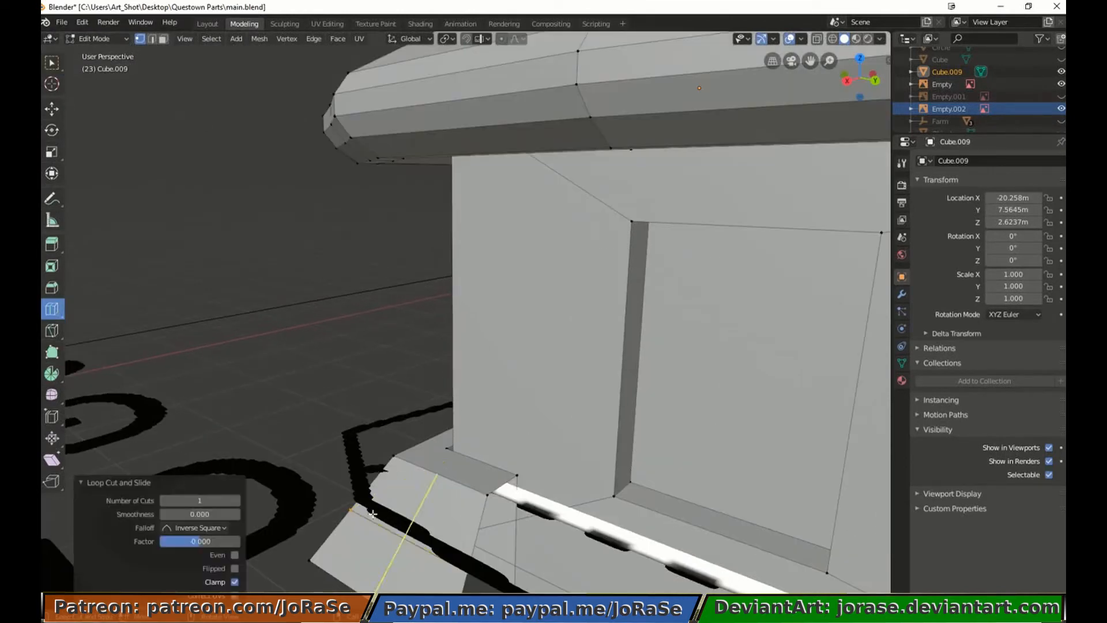
{"action": "left_click", "coordinate": [235, 501]}
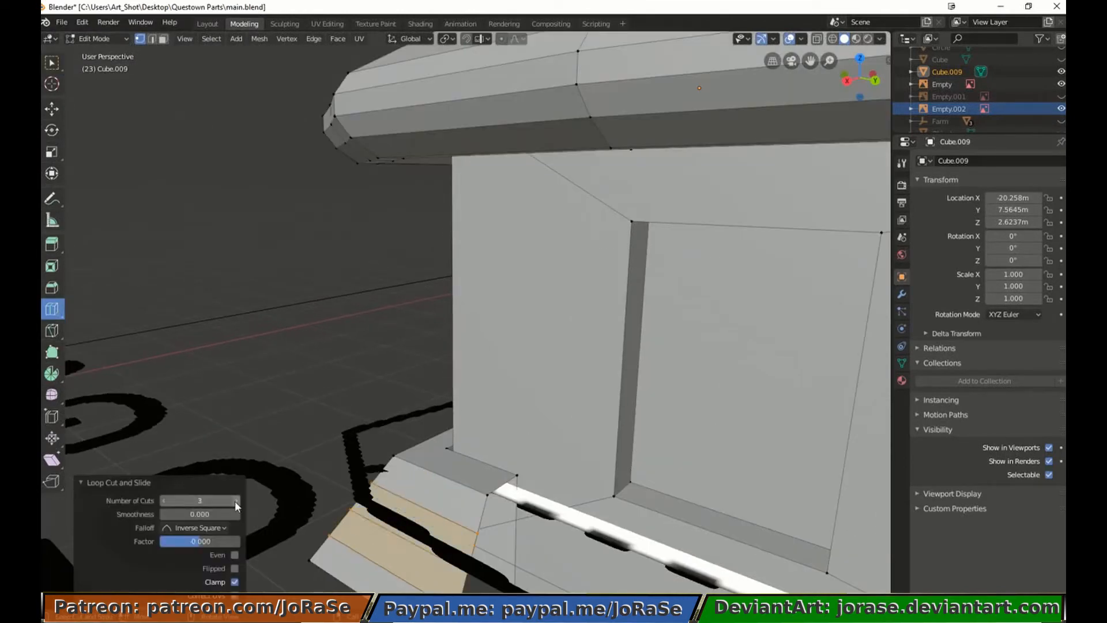
{"action": "left_click", "coordinate": [235, 500]}
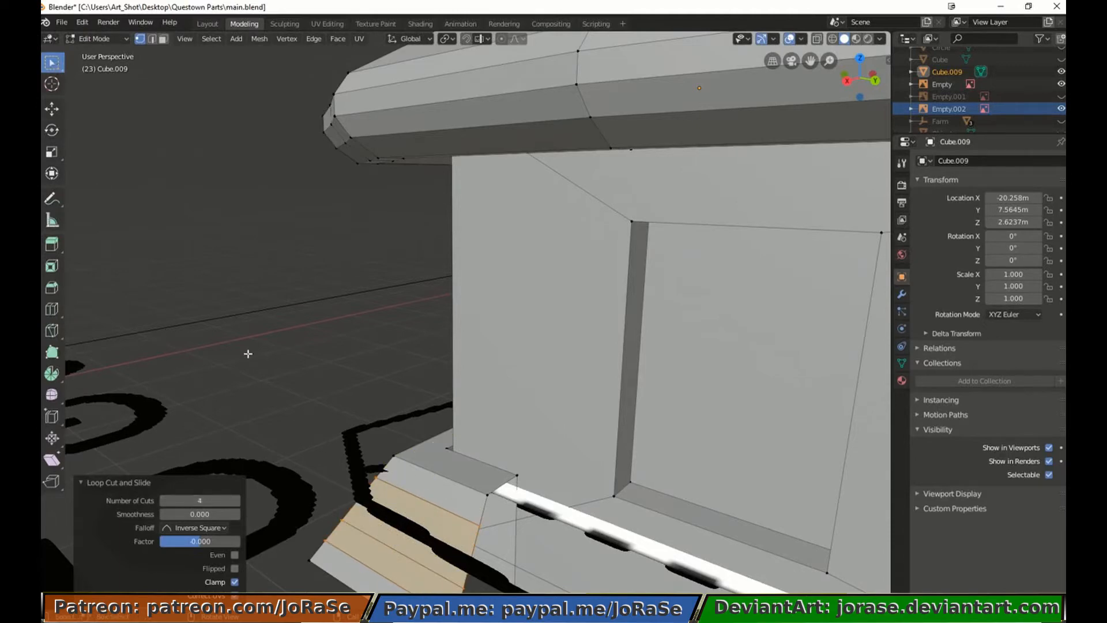
Straighten the middle bands of both sloped panels into vertical strips, scaling the right one to 0 along X
{"action": "middle_click_drag", "start_coordinate": [248, 354], "coordinate": [333, 349]}
{"action": "key", "text": "alt+a"}
{"action": "key", "text": "b"}
{"action": "left_click_drag", "start_coordinate": [628, 474], "coordinate": [639, 485]}
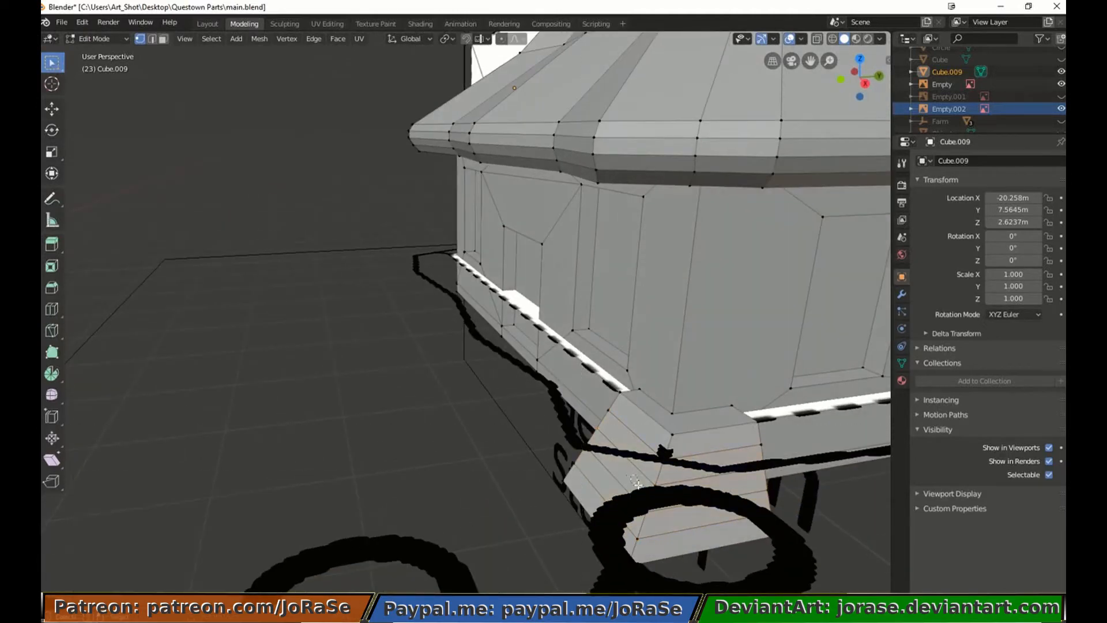
{"action": "key", "text": "b"}
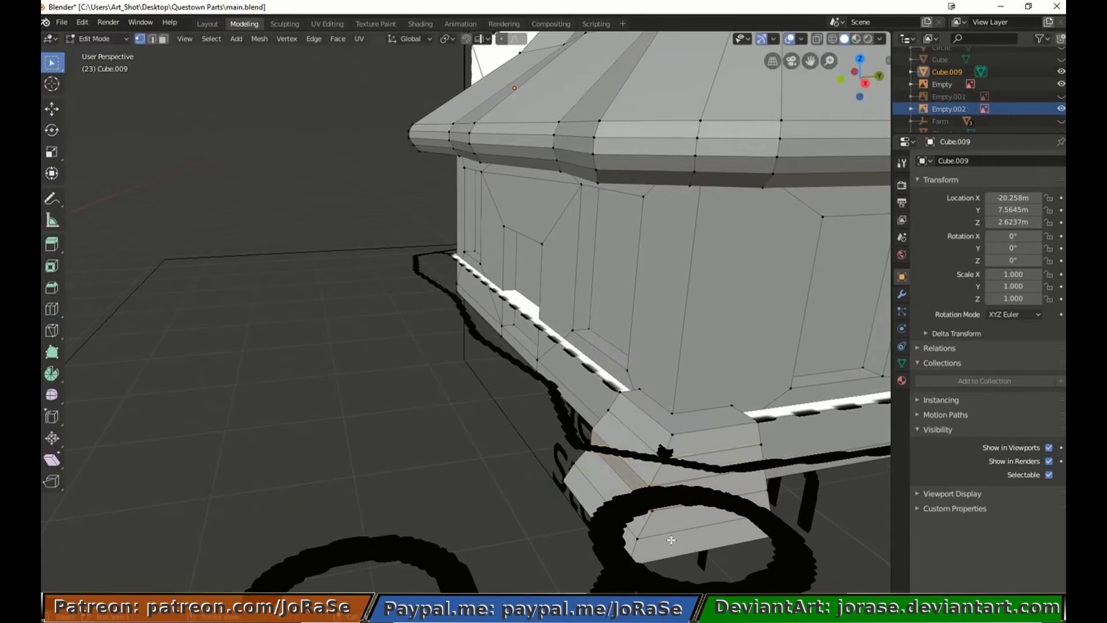
{"action": "left_click_drag", "start_coordinate": [640, 477], "coordinate": [775, 537]}
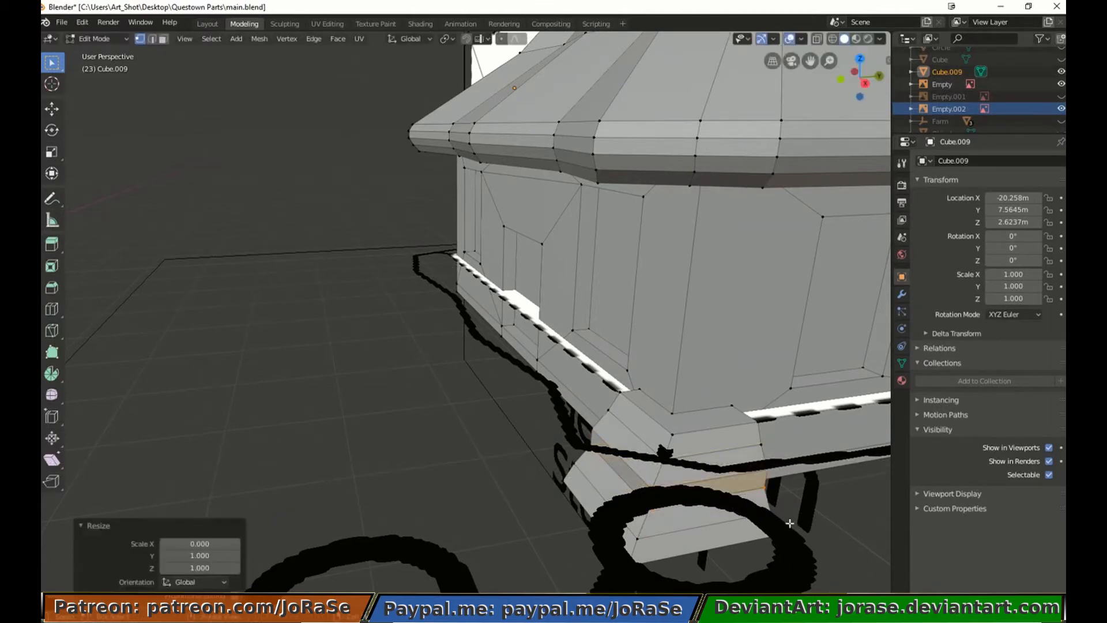
{"action": "middle_click_drag", "start_coordinate": [775, 537], "coordinate": [685, 532]}
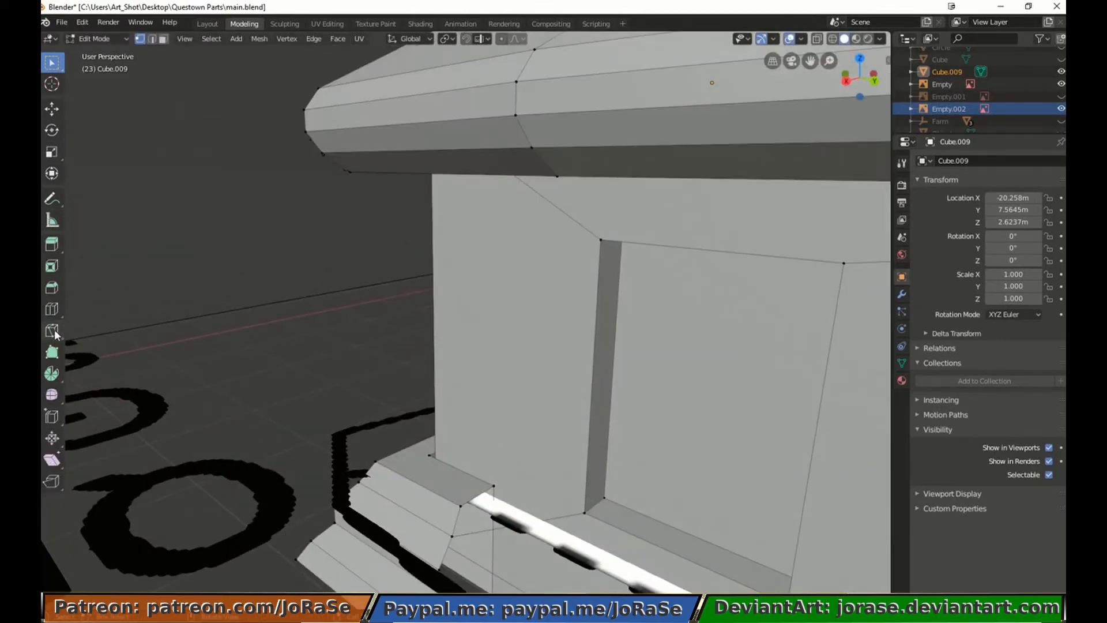
Select the L-shaped top cap face of the corner base in face mode and delete it
{"action": "left_click", "coordinate": [52, 309]}
{"action": "middle_click_drag", "start_coordinate": [394, 450], "coordinate": [301, 438]}
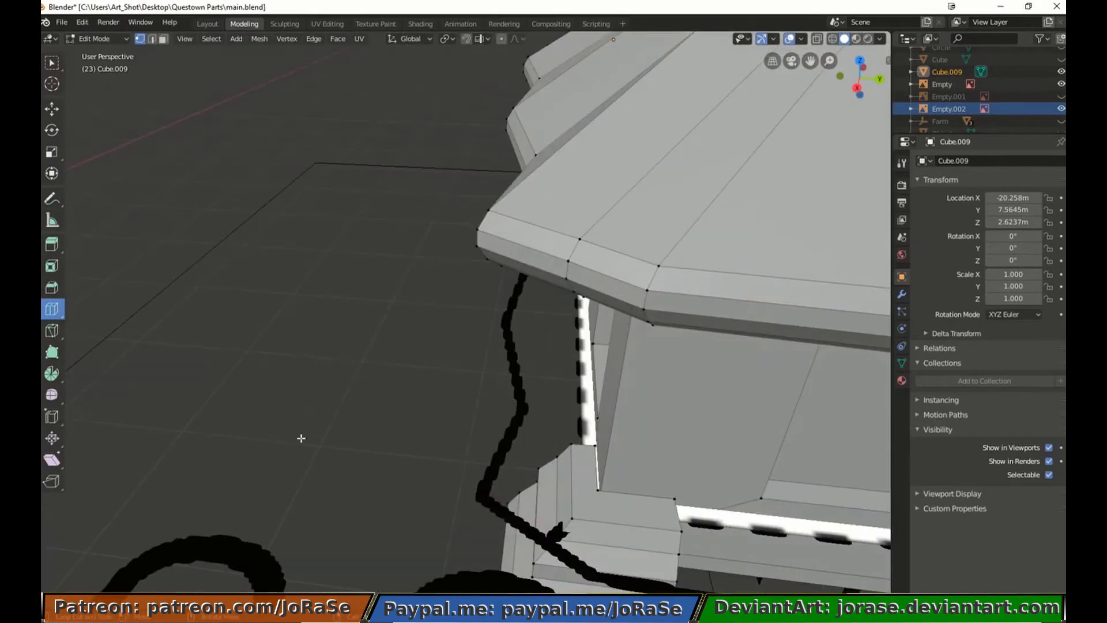
{"action": "left_click", "coordinate": [51, 61]}
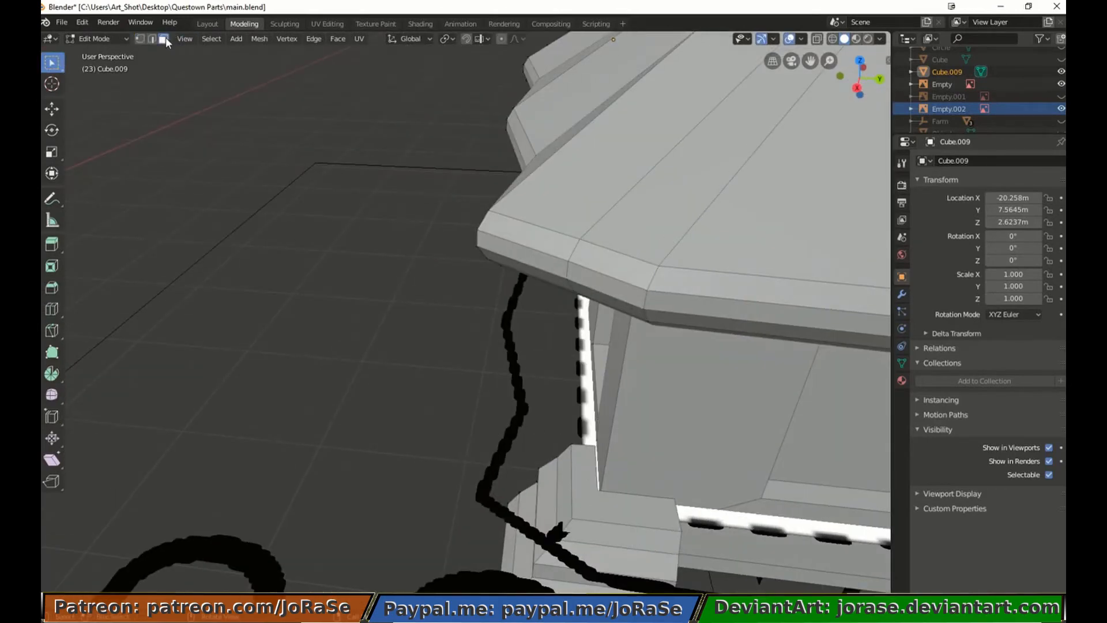
{"action": "left_click", "coordinate": [594, 496]}
{"action": "key", "text": "x"}
{"action": "left_click", "coordinate": [469, 324]}
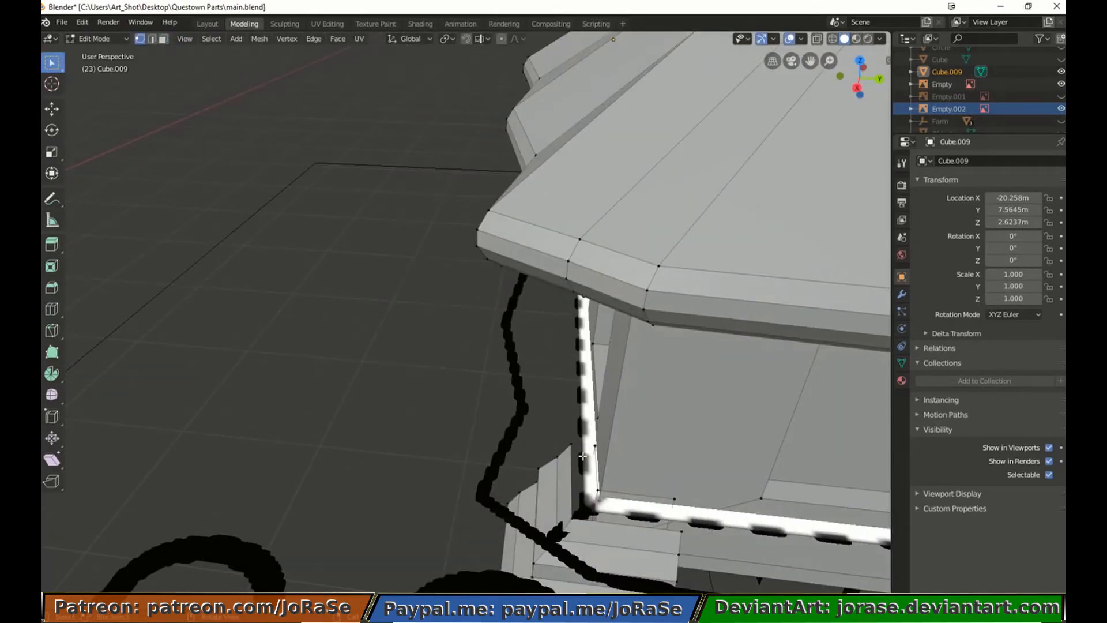
Refill the top cap as two separate faces meeting at the corner, selecting their vertices in wireframe
{"action": "key", "text": "b"}
{"action": "left_click_drag", "start_coordinate": [567, 438], "coordinate": [604, 456]}
{"action": "key", "text": "b"}
{"action": "mouse_move", "coordinate": [567, 489]}
{"action": "left_mouse_down"}
{"action": "mouse_move", "coordinate": [602, 520]}
{"action": "mouse_move", "coordinate": [586, 522]}
{"action": "left_mouse_up"}
{"action": "key", "text": "z"}
{"action": "left_click", "coordinate": [527, 524]}
{"action": "key", "text": "b"}
{"action": "key", "text": "f"}
{"action": "key", "text": "b"}
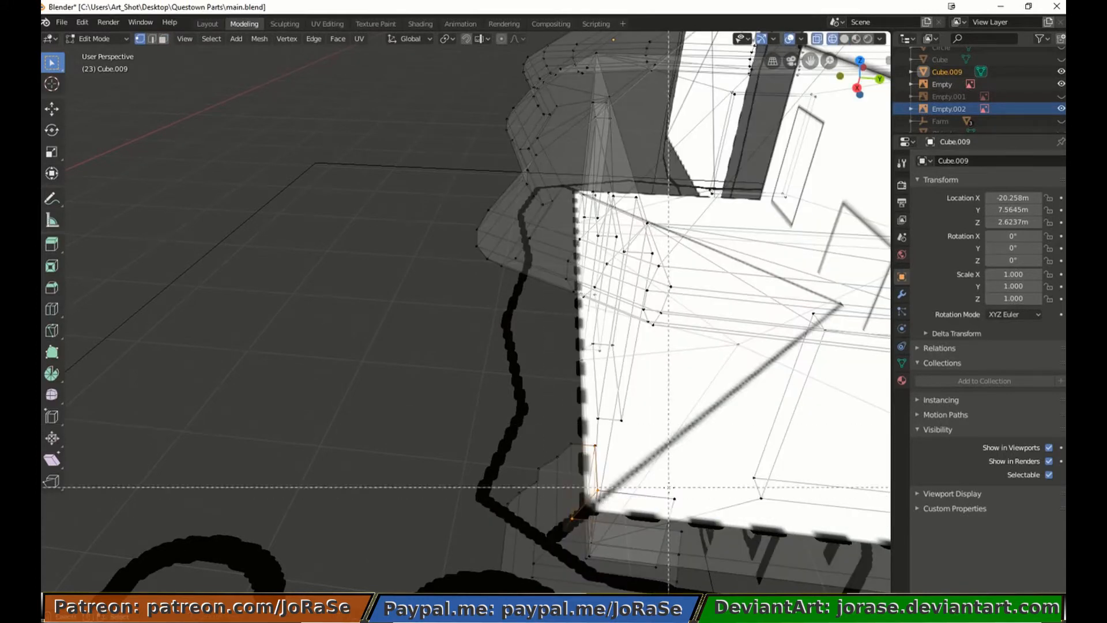
{"action": "key", "text": "z"}
{"action": "left_click", "coordinate": [773, 452]}
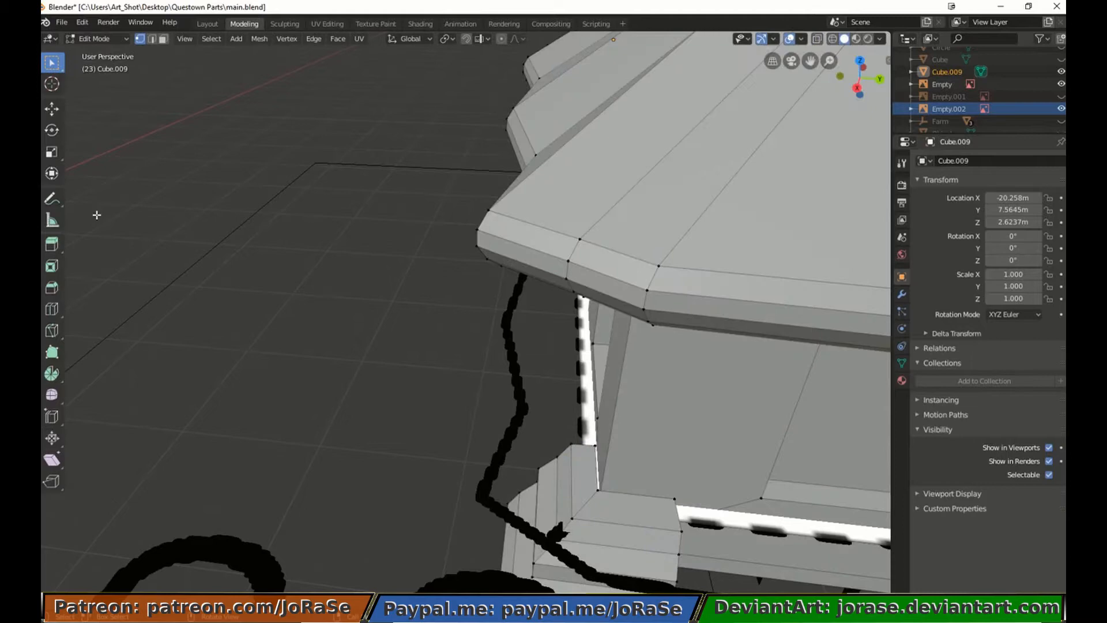
Add multiple loop cuts along the corner base's top faces for a rounded cap
{"action": "left_click", "coordinate": [53, 313]}
{"action": "scroll", "coordinate": [581, 507], "scroll_direction": "up", "scroll_amount": 1}
{"action": "left_click", "coordinate": [622, 545]}
{"action": "left_click", "coordinate": [238, 501]}
{"action": "middle_click_drag", "start_coordinate": [572, 457], "coordinate": [122, 138]}
{"action": "key", "text": "3"}
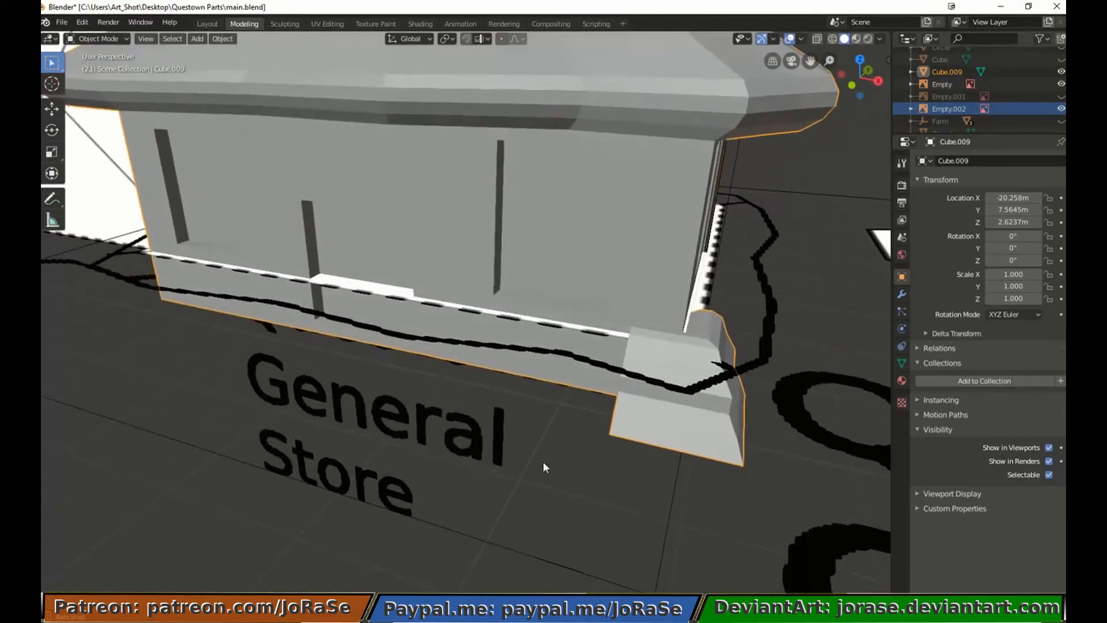
Hide the selected store faces in Edit Mode to expose the corner base's open end outlines
{"action": "middle_click_drag", "start_coordinate": [543, 462], "coordinate": [541, 439]}
{"action": "key", "text": "Tab"}
{"action": "key", "text": "a"}
{"action": "key", "text": "h"}
Fill upper faces of the first open end from its outline vertices and undo the last fill
{"action": "left_click", "coordinate": [404, 285], "text": "alt"}
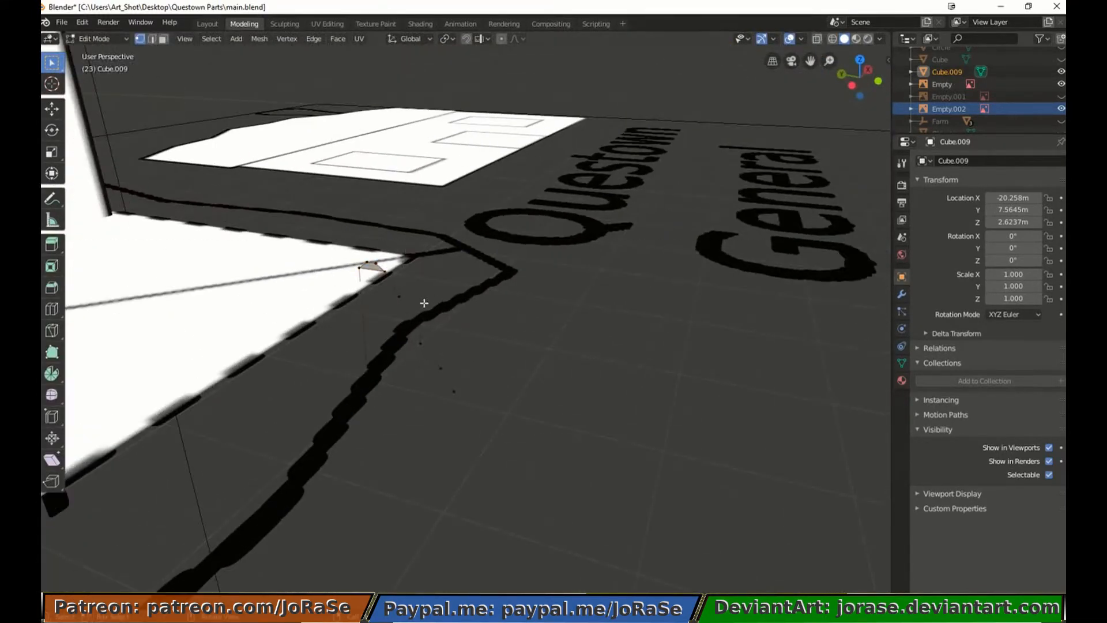
{"action": "left_click", "coordinate": [408, 304], "text": "shift"}
{"action": "key", "text": "f"}
{"action": "left_click", "coordinate": [388, 393], "text": "shift"}
{"action": "key", "text": "f"}
{"action": "middle_click_drag", "start_coordinate": [400, 391], "coordinate": [397, 355]}
{"action": "key", "text": "ctrl+z"}
Fill the remaining faces of the first open end down to its bottom edge
{"action": "key", "text": "b"}
{"action": "middle_click_drag", "start_coordinate": [412, 413], "coordinate": [447, 434]}
{"action": "key", "text": "f"}
{"action": "key", "text": "alt+a"}
{"action": "key", "text": "b"}
{"action": "left_click_drag", "start_coordinate": [436, 386], "coordinate": [402, 449]}
{"action": "key", "text": "f"}
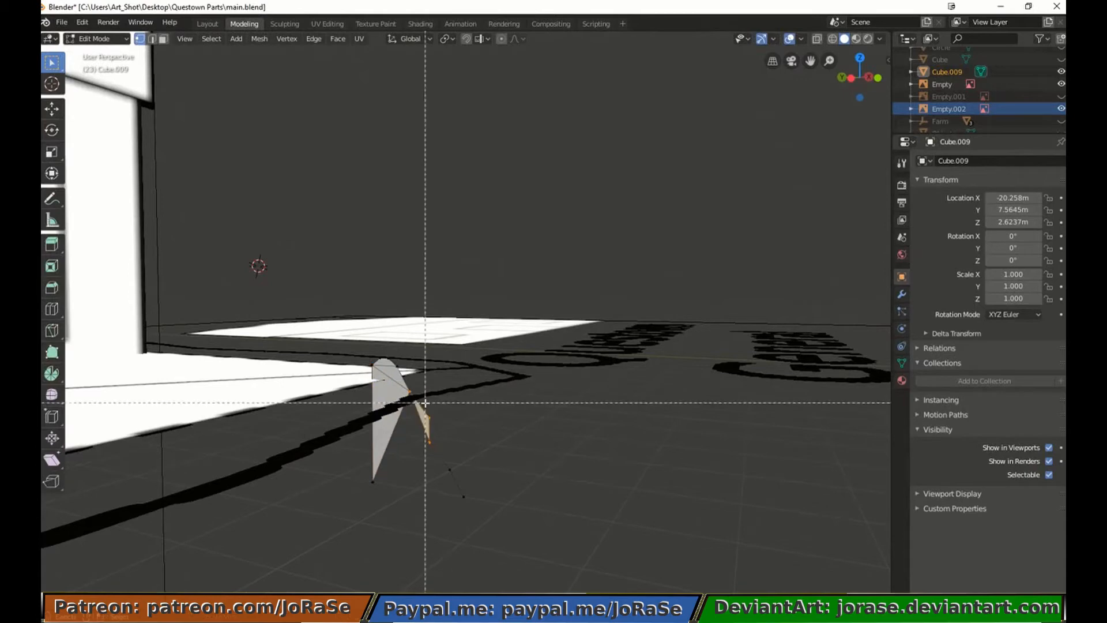
{"action": "key", "text": "f"}
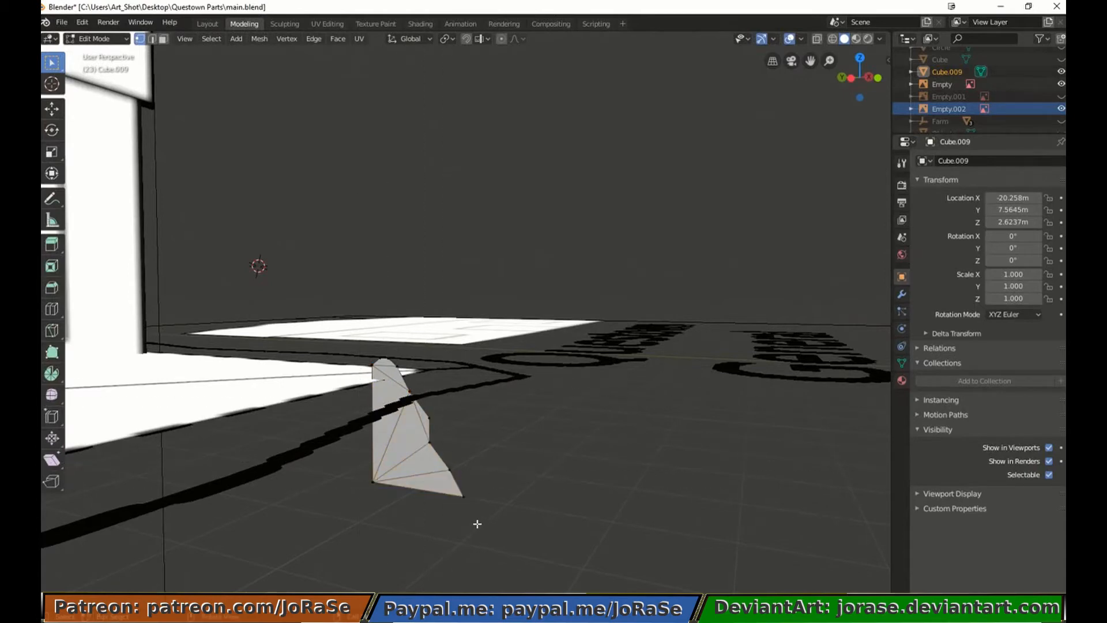
Hide the finished end faces and fill the upper faces of the corner base's opposite open end
{"action": "middle_click_drag", "start_coordinate": [535, 456], "coordinate": [284, 309]}
{"action": "key", "text": "alt+h"}
{"action": "key", "text": "alt+a"}
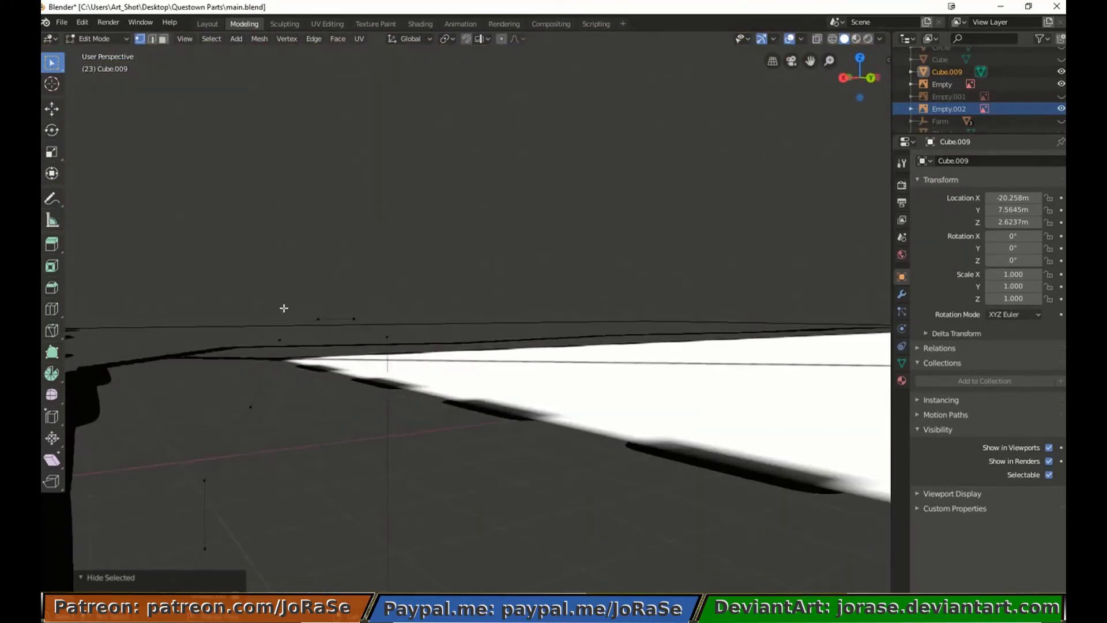
{"action": "key", "text": "alt+a"}
{"action": "key", "text": "b"}
{"action": "left_click_drag", "start_coordinate": [231, 335], "coordinate": [414, 420]}
{"action": "key", "text": "f"}
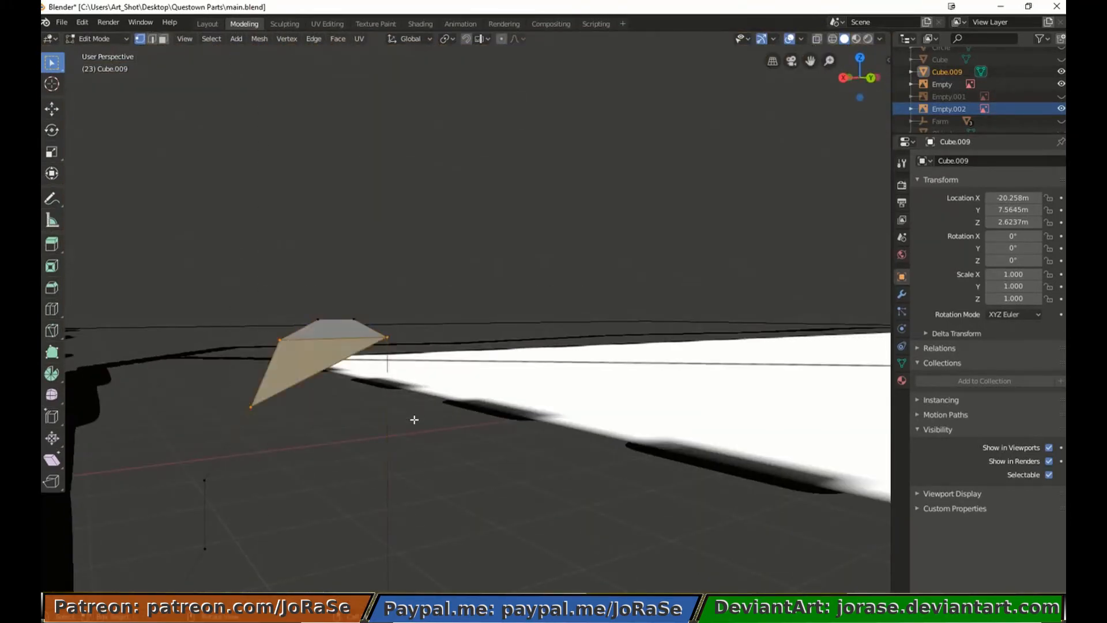
Fill the middle faces of the opposite end along the stepped outline
{"action": "key", "text": "alt+a"}
{"action": "middle_click_drag", "start_coordinate": [289, 512], "coordinate": [317, 418], "text": "shift"}
{"action": "key", "text": "b"}
{"action": "left_click_drag", "start_coordinate": [222, 296], "coordinate": [303, 453]}
{"action": "key", "text": "f"}
{"action": "left_click", "coordinate": [234, 379], "text": "shift"}
{"action": "key", "text": "b"}
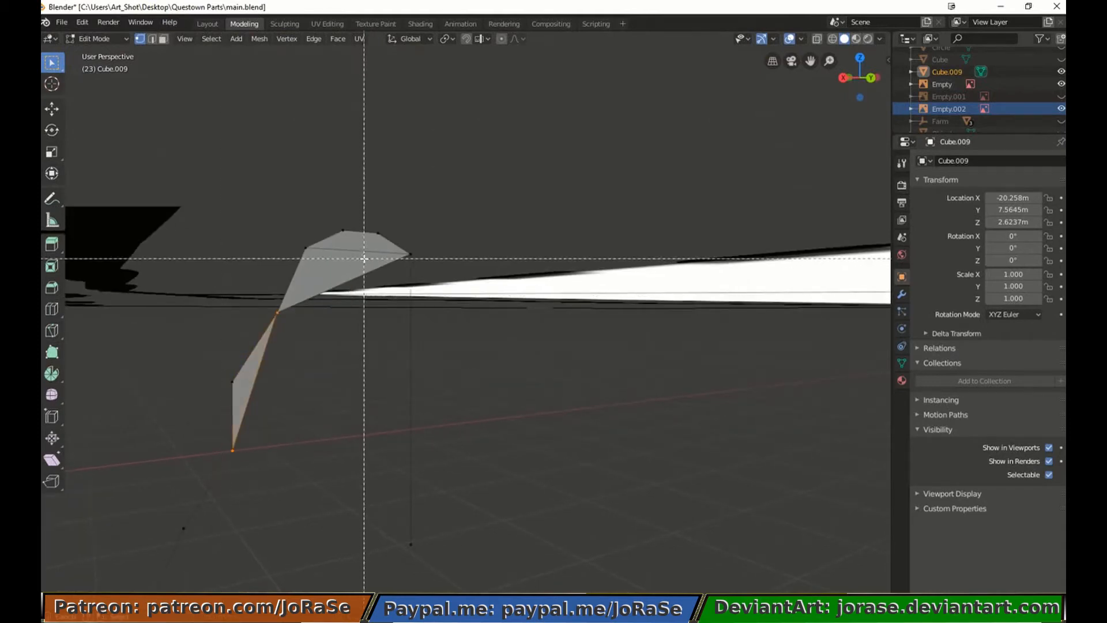
Fill the remaining gap in the corner base trim's end profile with a face and leave edit mode
{"action": "left_click_drag", "start_coordinate": [395, 241], "coordinate": [425, 270]}
{"action": "left_click", "coordinate": [409, 540], "text": "shift"}
{"action": "key", "text": "f"}
{"action": "key", "text": "b"}
{"action": "key", "text": "Escape"}
{"action": "key", "text": "alt+a"}
{"action": "middle_click_drag", "start_coordinate": [445, 507], "coordinate": [193, 459]}
{"action": "key", "text": "Tab"}
{"action": "middle_click_drag", "start_coordinate": [236, 513], "coordinate": [302, 575]}
{"action": "scroll", "coordinate": [262, 578], "scroll_direction": "down", "scroll_amount": 5}
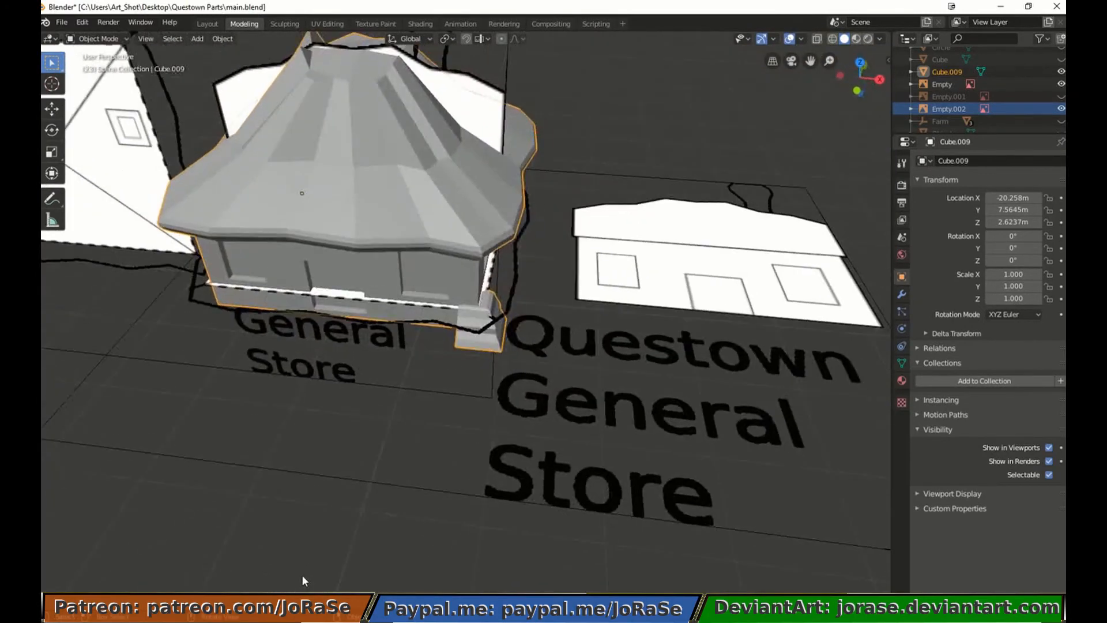
Duplicate the whole corner base trim with its end faces, mirror the copy along X and flip its normals
{"action": "key", "text": "Tab"}
{"action": "scroll", "coordinate": [420, 490], "scroll_direction": "up", "scroll_amount": 6}
{"action": "middle_click_drag", "start_coordinate": [425, 418], "coordinate": [453, 325]}
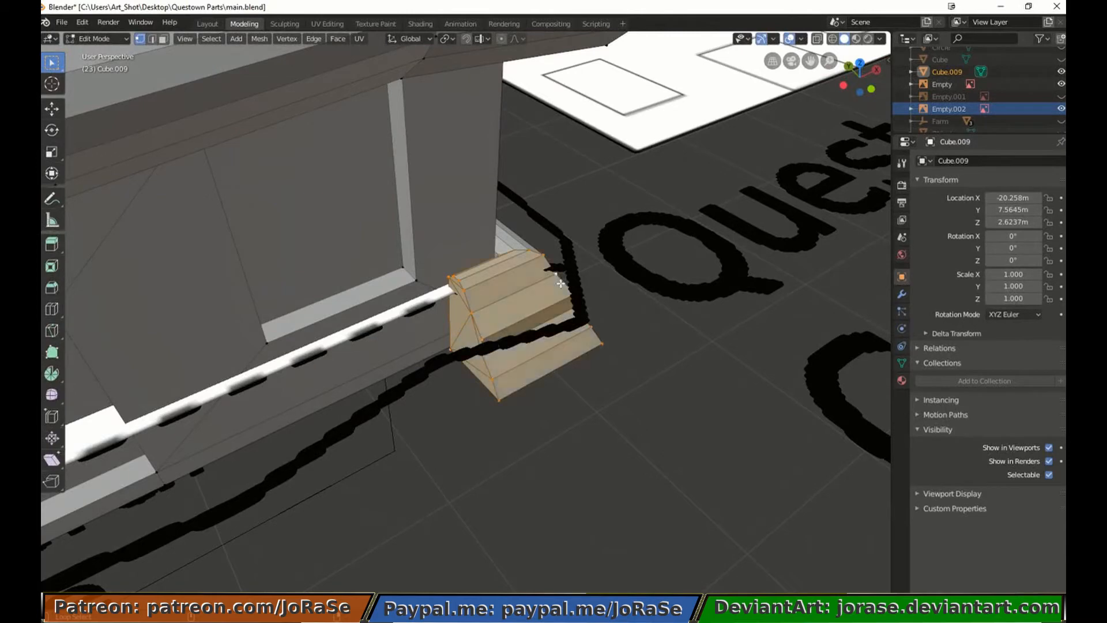
{"action": "middle_click_drag", "start_coordinate": [560, 283], "coordinate": [551, 375]}
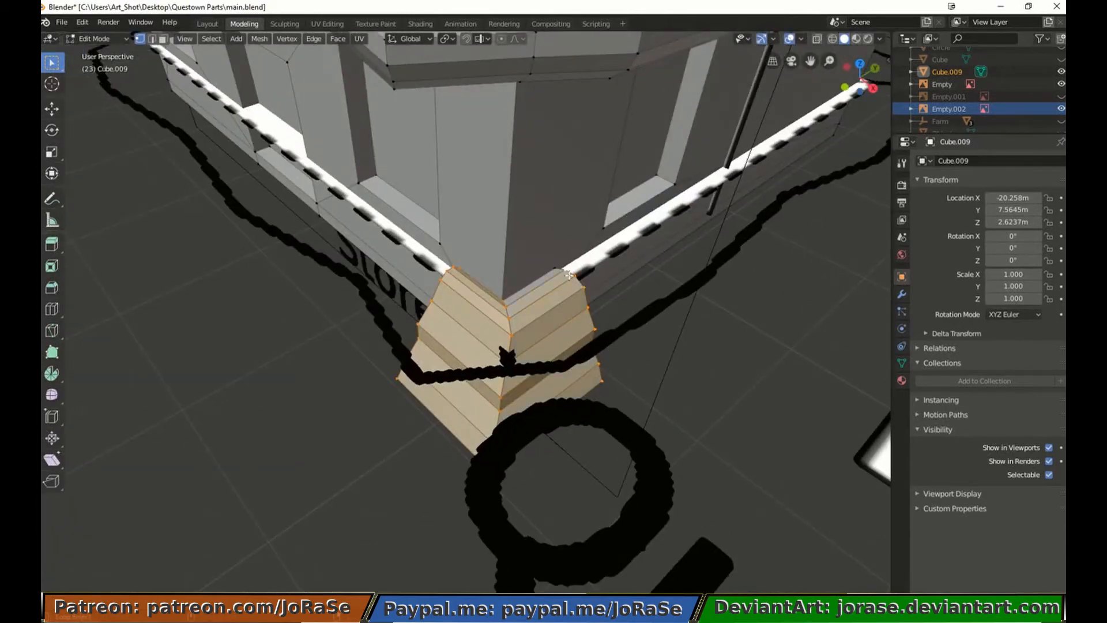
{"action": "left_click", "coordinate": [569, 275], "text": "alt+shift"}
{"action": "mouse_move", "coordinate": [569, 275]}
{"action": "middle_mouse_down"}
{"action": "mouse_move", "coordinate": [457, 346]}
{"action": "mouse_move", "coordinate": [607, 369]}
{"action": "middle_mouse_up"}
{"action": "key", "text": "z"}
{"action": "left_click", "coordinate": [425, 375]}
{"action": "key", "text": "z"}
{"action": "left_click", "coordinate": [682, 362]}
{"action": "key", "text": "KP_1"}
{"action": "key", "text": "shift+d"}
{"action": "right_click", "coordinate": [681, 361]}
{"action": "key", "text": "ctrl+m"}
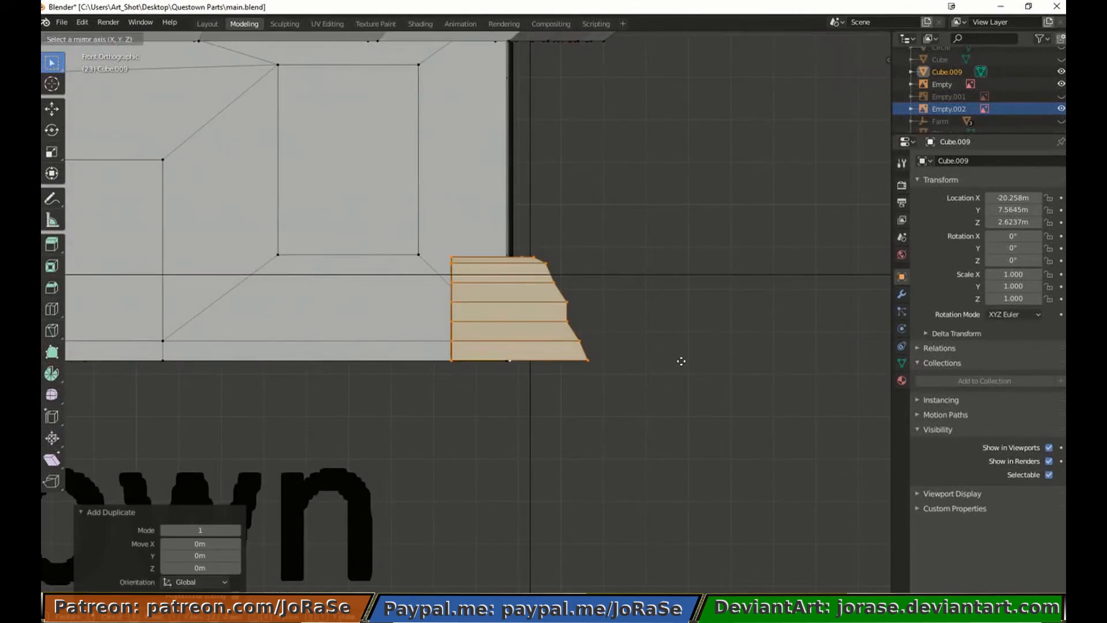
{"action": "key", "text": "x"}
{"action": "key", "text": "alt+n"}
{"action": "left_click", "coordinate": [682, 362]}
{"action": "key", "text": "z"}
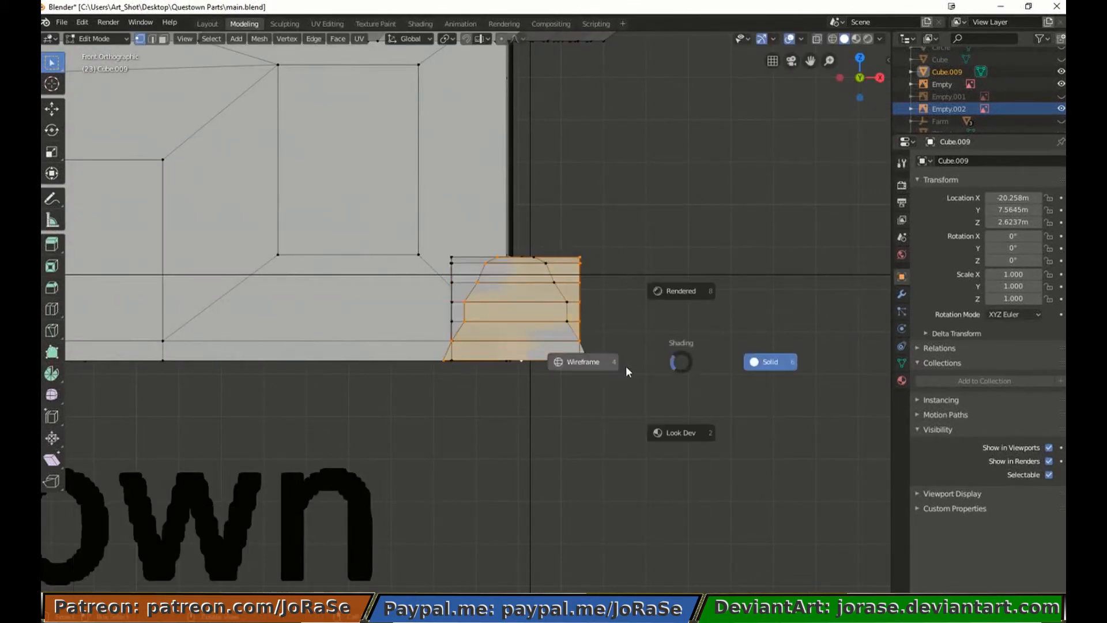
{"action": "left_click", "coordinate": [663, 426]}
Move the mirrored corner trim along X to the opposite front corner of the building
{"action": "middle_click_drag", "start_coordinate": [477, 462], "coordinate": [518, 526]}
{"action": "key", "text": "z"}
{"action": "left_click", "coordinate": [597, 522]}
{"action": "key", "text": "g"}
{"action": "key", "text": "x"}
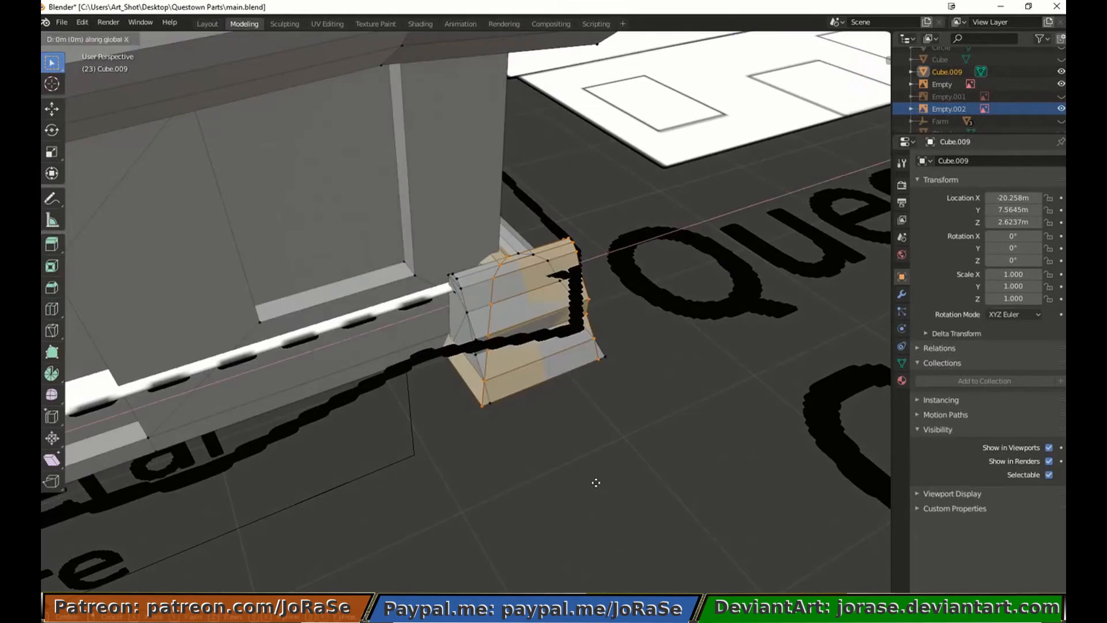
{"action": "left_click", "coordinate": [144, 502]}
{"action": "mouse_move", "coordinate": [144, 503]}
{"action": "middle_mouse_down", "text": "shift"}
{"action": "mouse_move", "coordinate": [446, 471]}
{"action": "mouse_move", "coordinate": [689, 402]}
{"action": "middle_mouse_up", "text": "shift"}
{"action": "key", "text": "g"}
{"action": "key", "text": "x"}
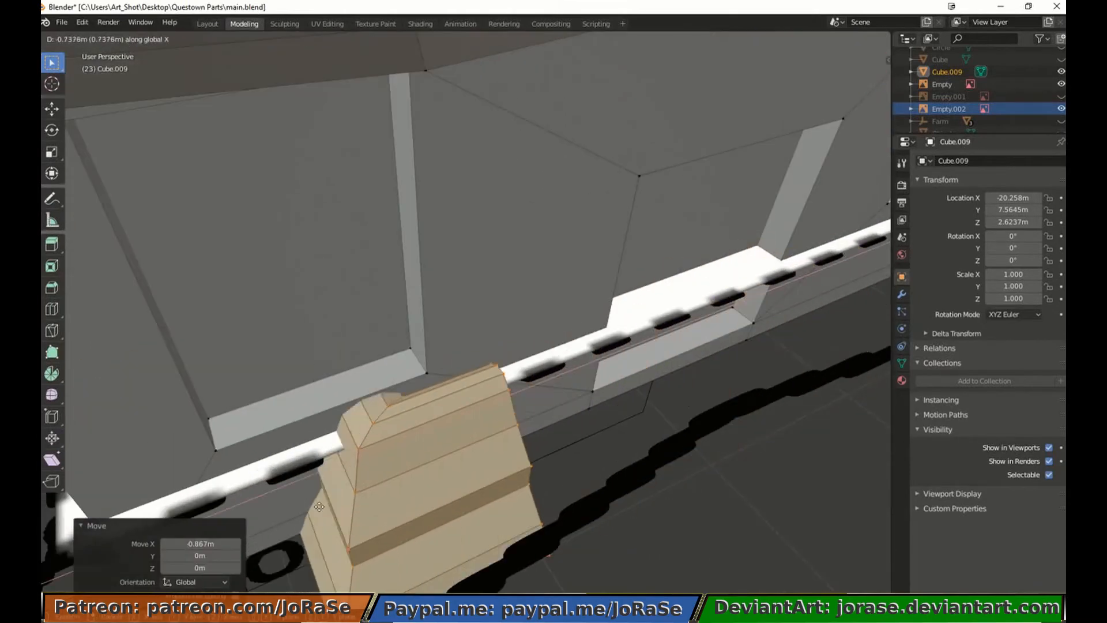
{"action": "left_click", "coordinate": [211, 521]}
Line up the mirrored trim with the building's corner as seen from below
{"action": "middle_click_drag", "start_coordinate": [211, 520], "coordinate": [492, 449], "text": "shift"}
{"action": "key", "text": "ctrl+KP_7"}
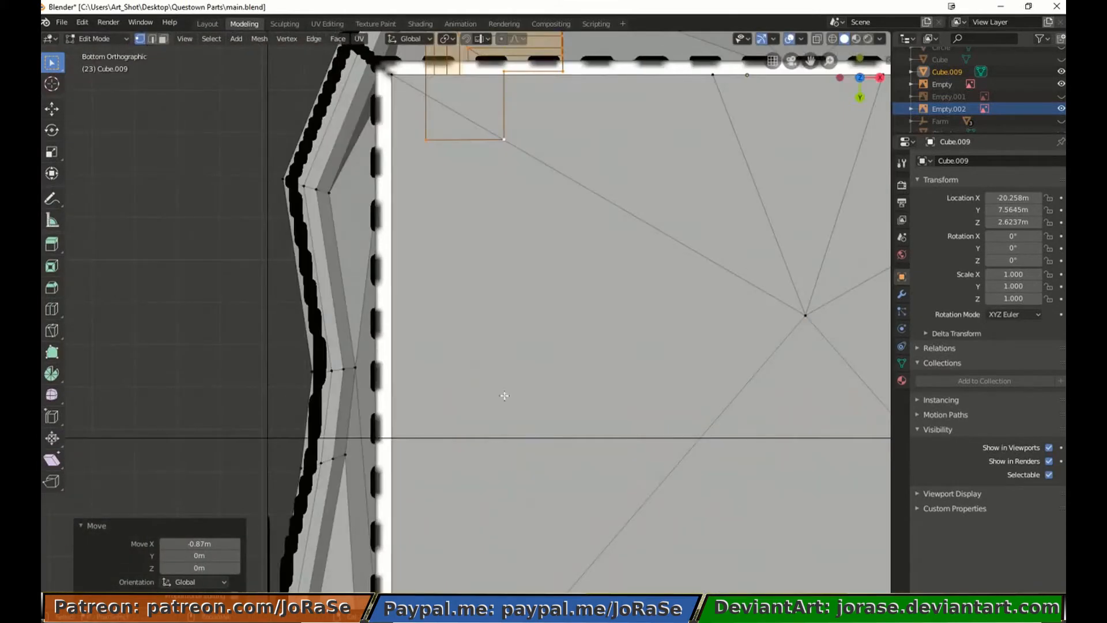
{"action": "middle_click_drag", "start_coordinate": [505, 395], "coordinate": [531, 580], "text": "shift"}
{"action": "key", "text": "g"}
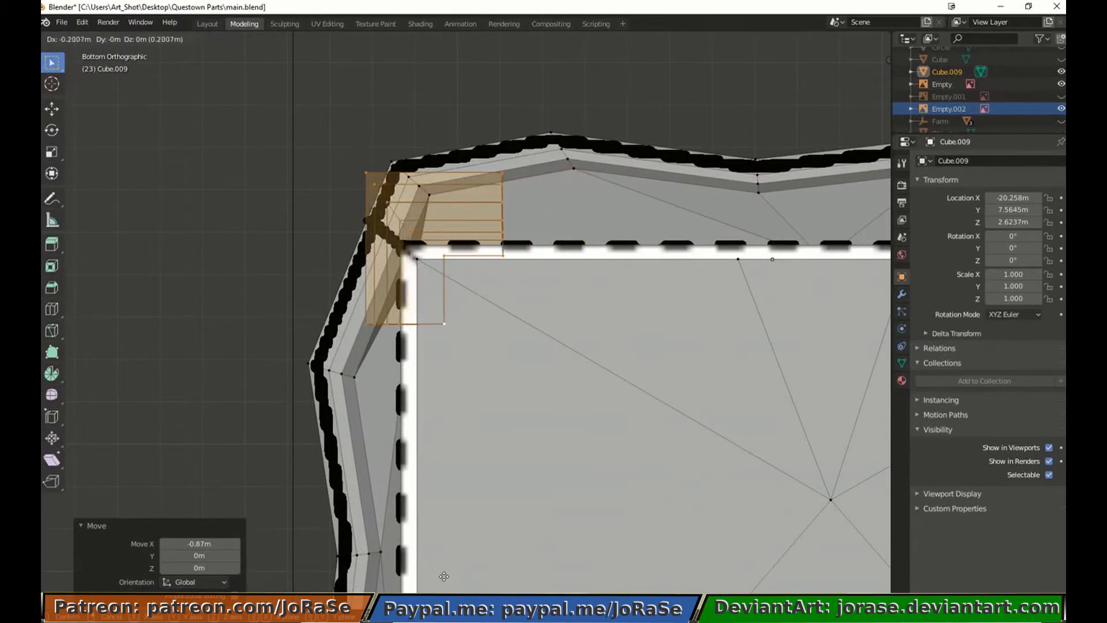
{"action": "left_click", "coordinate": [414, 576]}
Flatten the end profile of the mirrored corner trim by scaling it to 0 along X
{"action": "middle_click_drag", "start_coordinate": [414, 576], "coordinate": [457, 183]}
{"action": "middle_click_drag", "start_coordinate": [471, 250], "coordinate": [425, 336]}
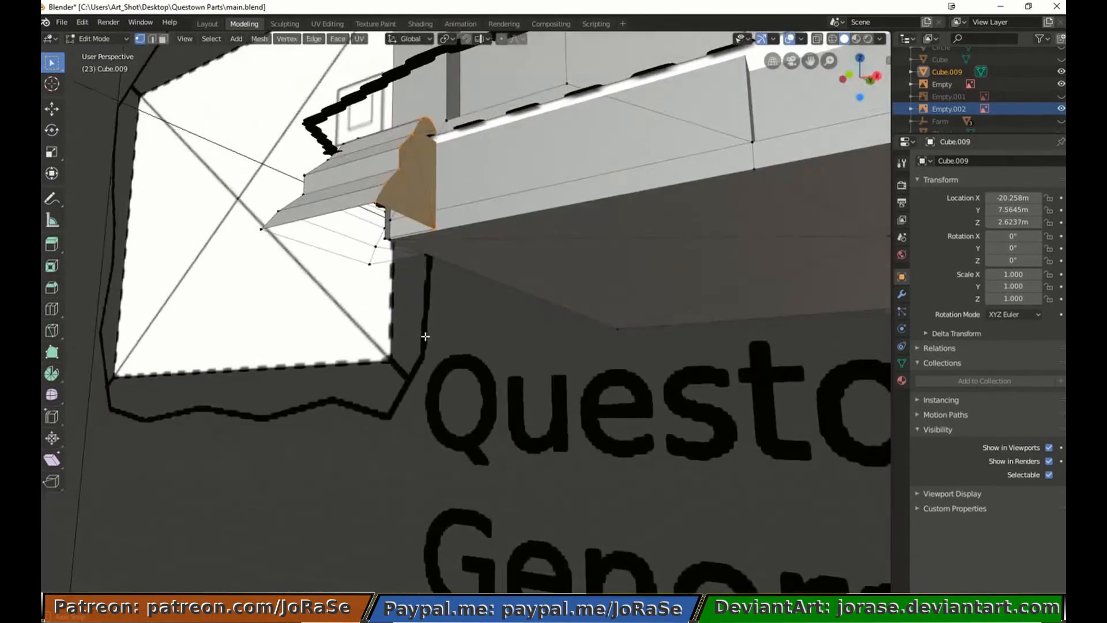
{"action": "key", "text": "s"}
{"action": "key", "text": "x"}
{"action": "key", "text": "0"}
{"action": "key", "text": "Return"}
{"action": "left_click", "coordinate": [573, 315]}
Hide the rest of the mesh, fill the underside of the mirrored corner trim with faces and reveal everything again
{"action": "middle_click_drag", "start_coordinate": [395, 217], "coordinate": [282, 257], "text": "shift"}
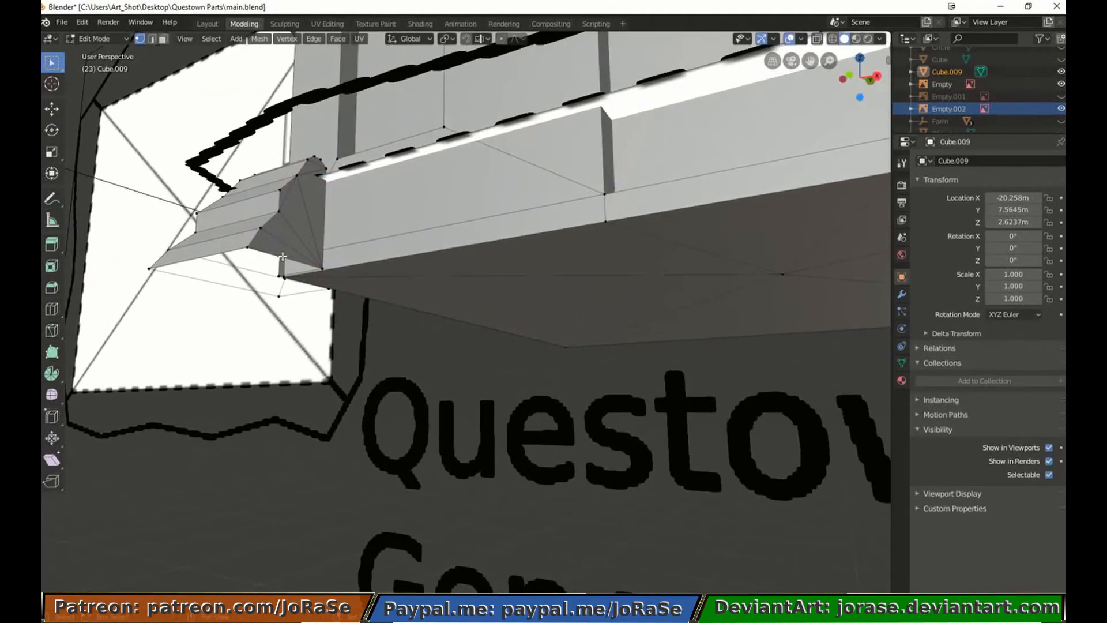
{"action": "key", "text": "h"}
{"action": "left_click_drag", "start_coordinate": [158, 249], "coordinate": [325, 282]}
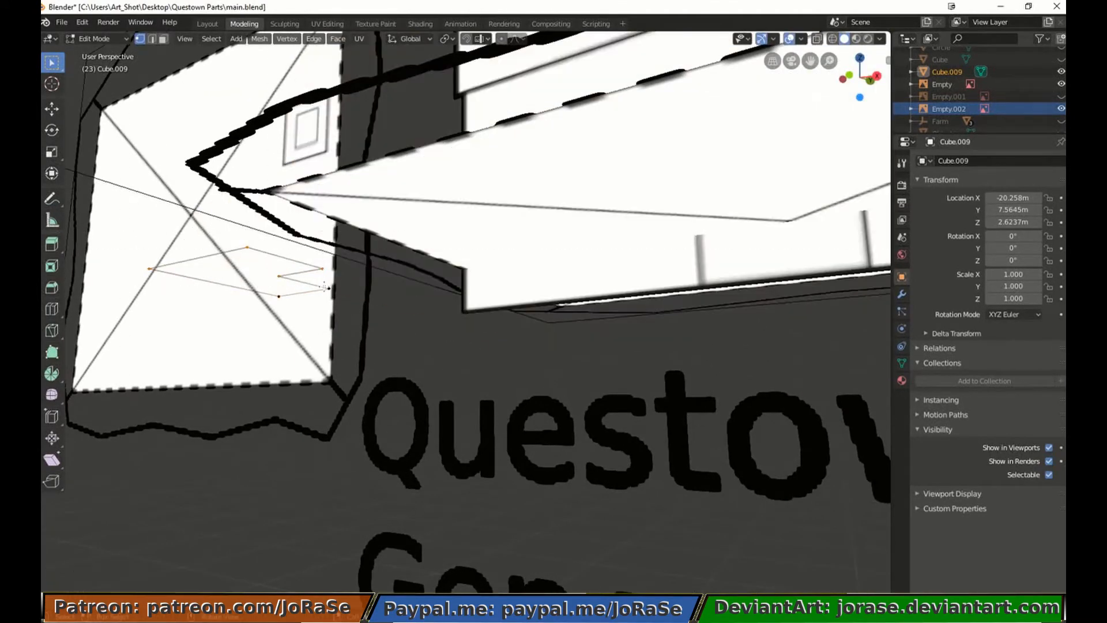
{"action": "middle_click_drag", "start_coordinate": [325, 282], "coordinate": [352, 231]}
{"action": "key", "text": "f"}
{"action": "left_click_drag", "start_coordinate": [156, 154], "coordinate": [332, 316]}
{"action": "key", "text": "f"}
{"action": "left_click", "coordinate": [332, 316]}
{"action": "key", "text": "alt+h"}
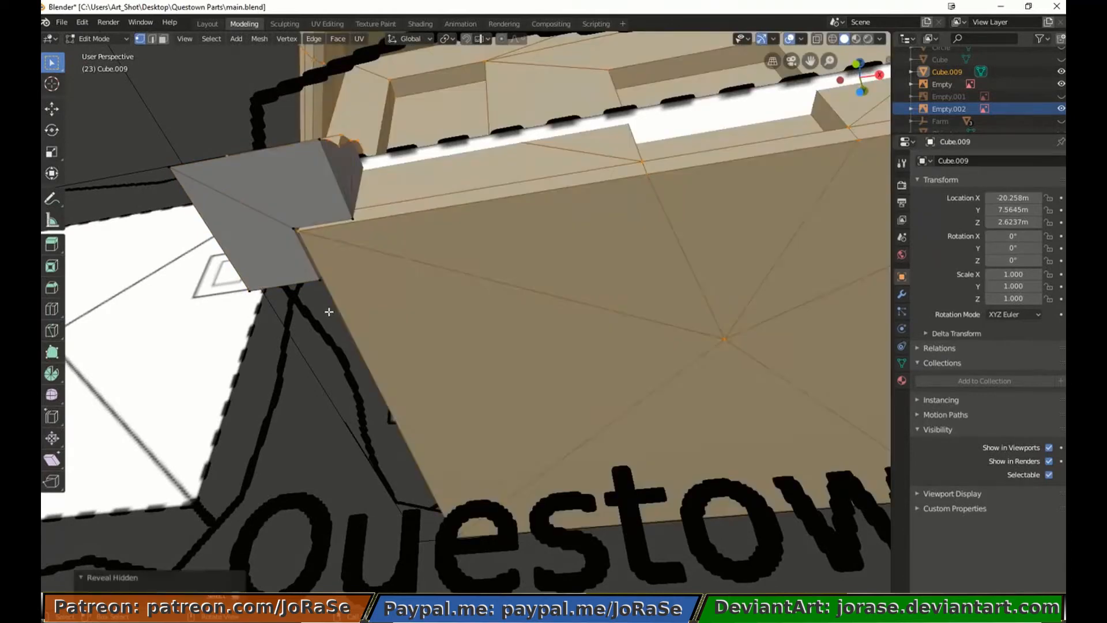
{"action": "left_click", "coordinate": [329, 312]}
Flatten the end profile of the original corner trim by scaling it to 0 along X
{"action": "middle_click_drag", "start_coordinate": [652, 300], "coordinate": [442, 359], "text": "shift"}
{"action": "middle_click_drag", "start_coordinate": [652, 265], "coordinate": [412, 369], "text": "shift"}
{"action": "middle_click_drag", "start_coordinate": [457, 240], "coordinate": [481, 238]}
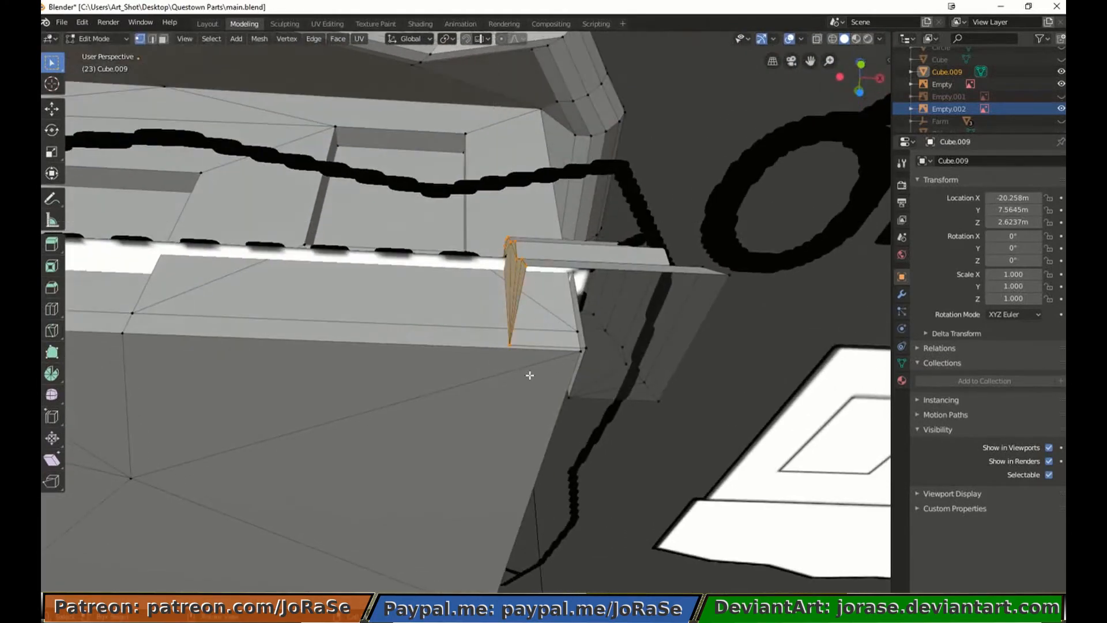
{"action": "key", "text": "alt+z"}
{"action": "key", "text": "KP_1"}
{"action": "key", "text": "s"}
{"action": "key", "text": "x"}
{"action": "key", "text": "0"}
{"action": "key", "text": "Return"}
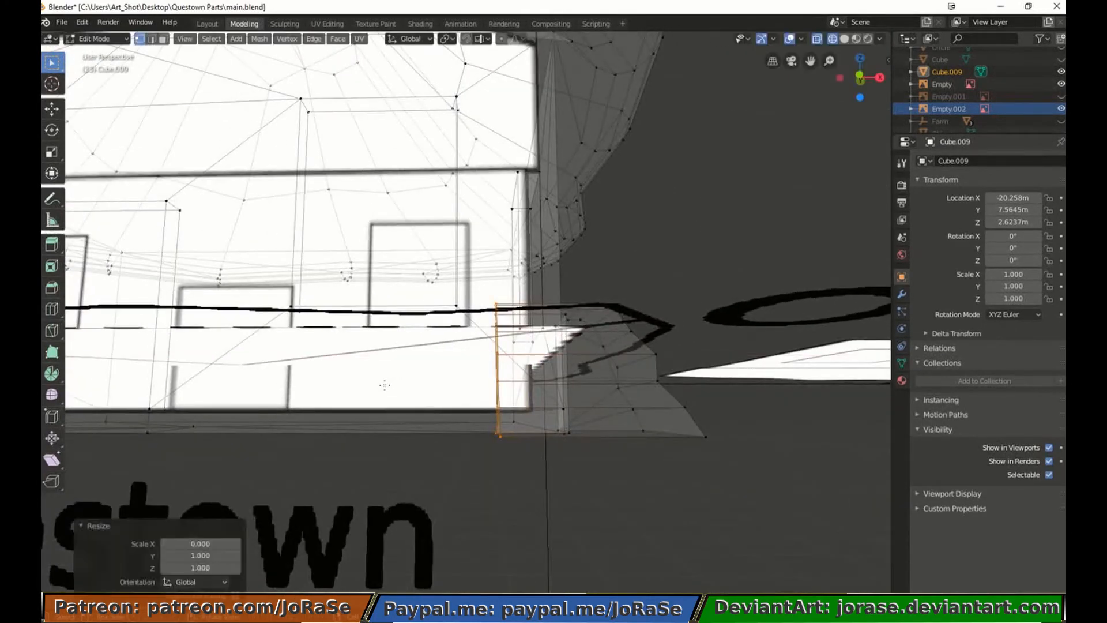
{"action": "left_click", "coordinate": [538, 441]}
Isolate the original corner trim's underside vertices, fill them with faces, reveal the hidden mesh and leave edit mode
{"action": "key", "text": "alt+z"}
{"action": "mouse_move", "coordinate": [513, 464]}
{"action": "middle_mouse_down"}
{"action": "mouse_move", "coordinate": [507, 444]}
{"action": "mouse_move", "coordinate": [534, 418]}
{"action": "middle_mouse_up"}
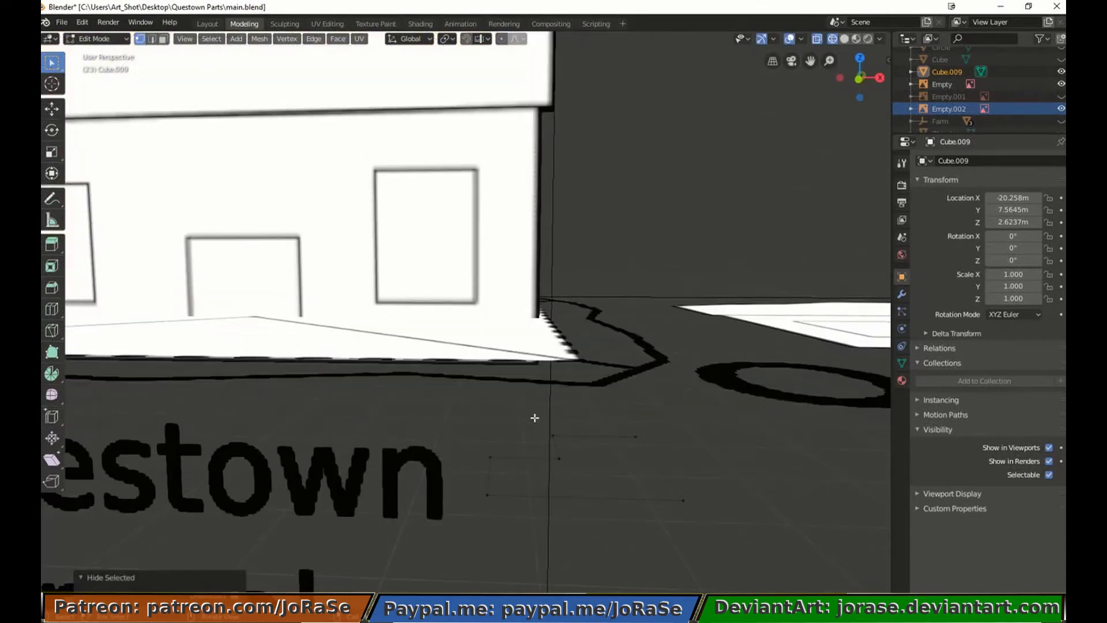
{"action": "left_click_drag", "start_coordinate": [454, 452], "coordinate": [715, 559]}
{"action": "key", "text": "f"}
{"action": "left_click", "coordinate": [714, 559]}
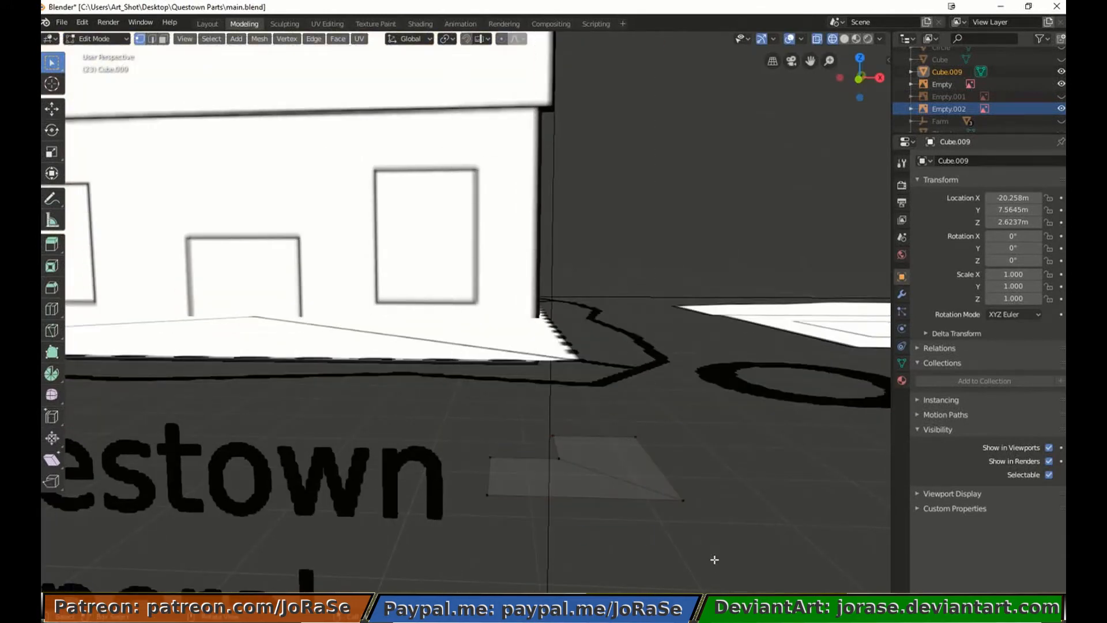
{"action": "mouse_move", "coordinate": [764, 571]}
{"action": "middle_mouse_down"}
{"action": "mouse_move", "coordinate": [771, 559]}
{"action": "mouse_move", "coordinate": [687, 502]}
{"action": "middle_mouse_up"}
{"action": "key", "text": "shift+z"}
{"action": "key", "text": "alt+h"}
{"action": "key", "text": "Tab"}
{"action": "scroll", "coordinate": [680, 507], "scroll_direction": "down", "scroll_amount": 5}
{"action": "middle_click_drag", "start_coordinate": [620, 435], "coordinate": [679, 487]}
In a wireframe top view, place a vertex at the upper-right corner of the reference's chimney square
{"action": "key", "text": "KP_1"}
{"action": "middle_click_drag", "start_coordinate": [659, 278], "coordinate": [772, 480], "text": "shift"}
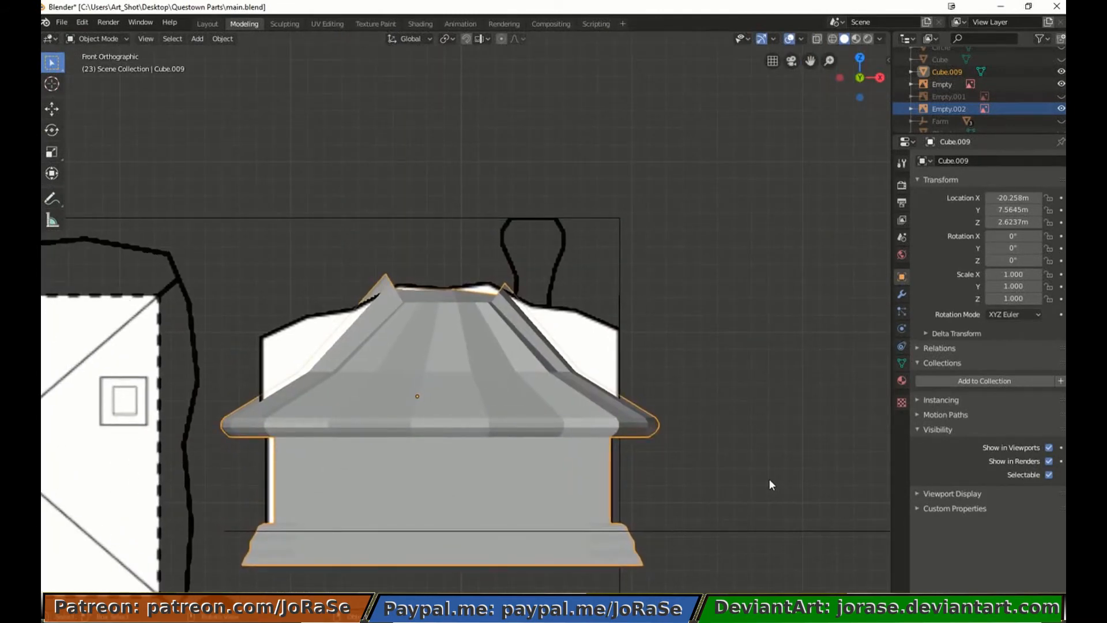
{"action": "key", "text": "KP_7"}
{"action": "key", "text": "z"}
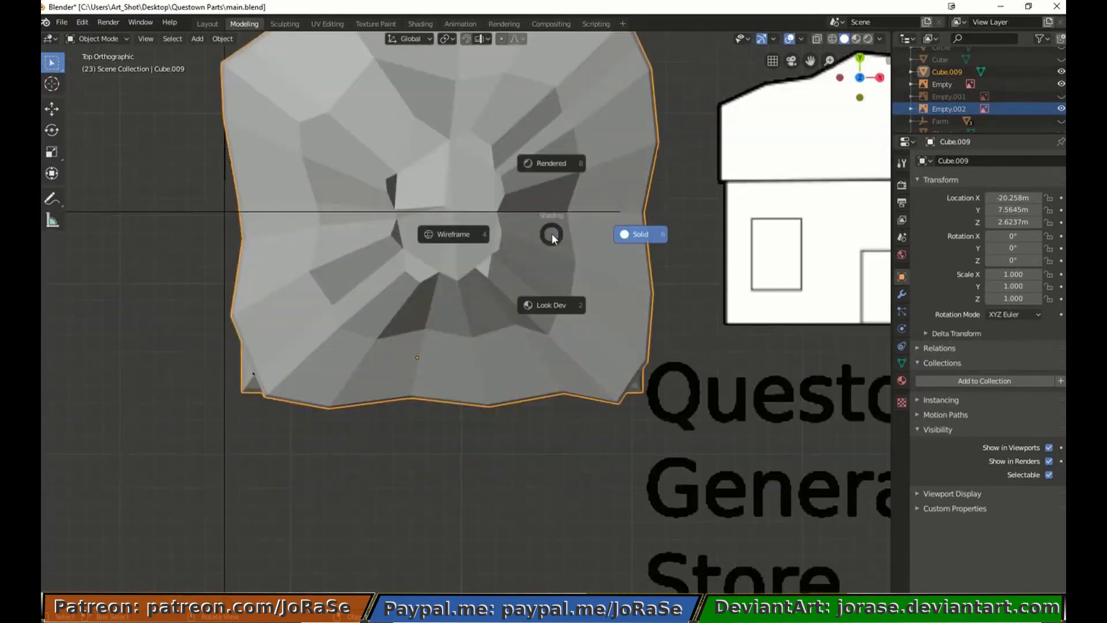
{"action": "left_click", "coordinate": [469, 235]}
{"action": "key", "text": "Tab"}
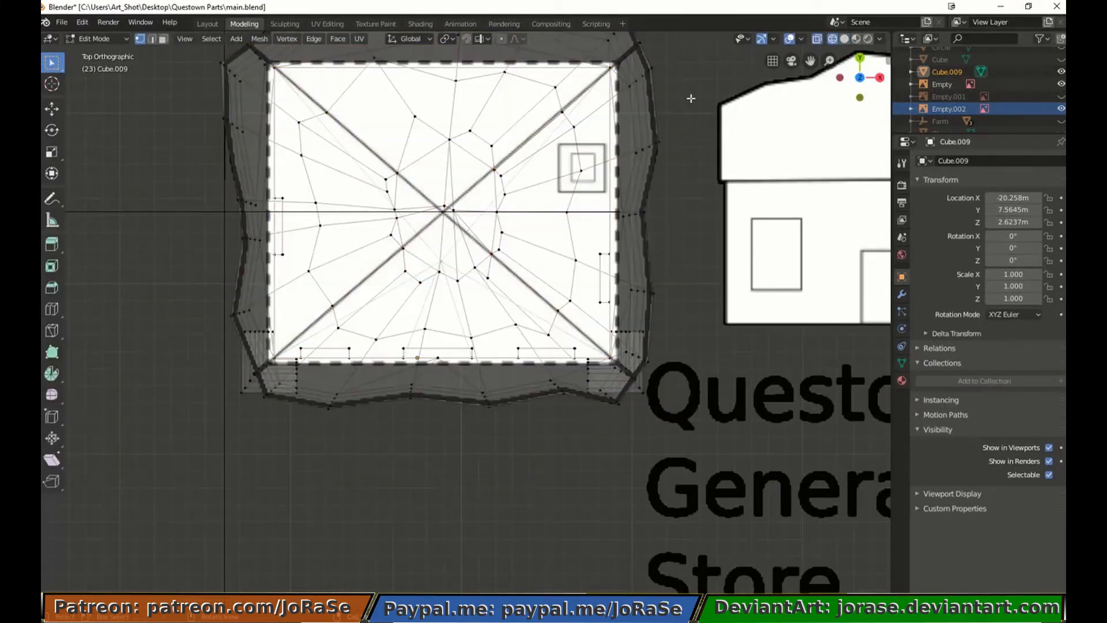
{"action": "key", "text": "g"}
{"action": "left_click", "coordinate": [612, 148]}
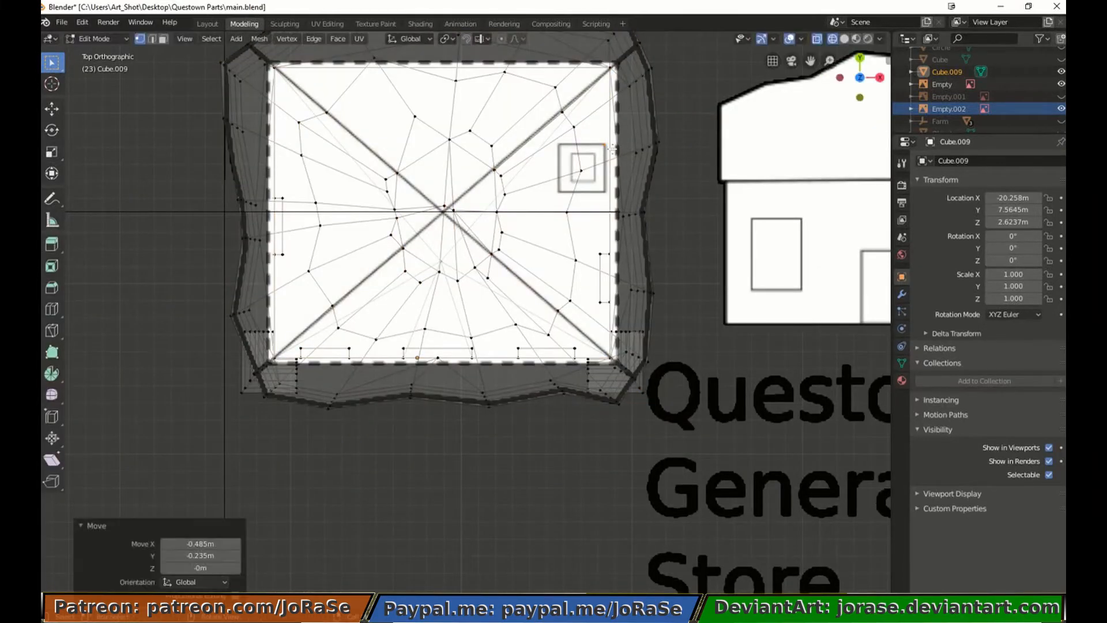
Extrude the vertex around three sides of the chimney square, about 0.27 m wide and 0.25 m deep
{"action": "key", "text": "g"}
{"action": "left_click", "coordinate": [566, 148]}
{"action": "key", "text": "e"}
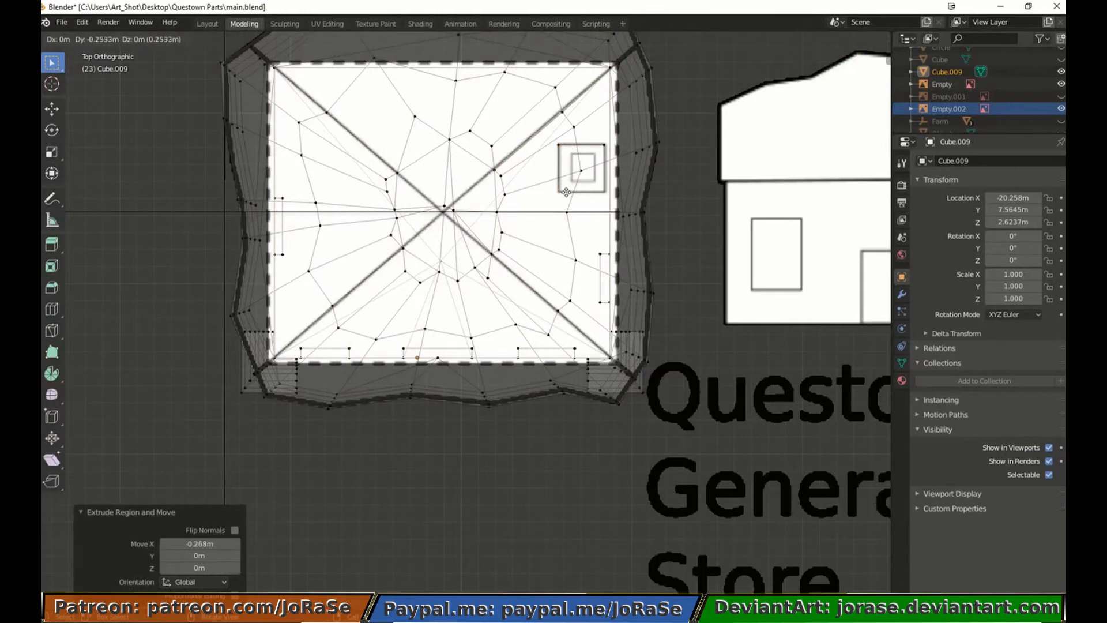
{"action": "left_click", "coordinate": [567, 193]}
{"action": "key", "text": "e"}
{"action": "left_click", "coordinate": [612, 194]}
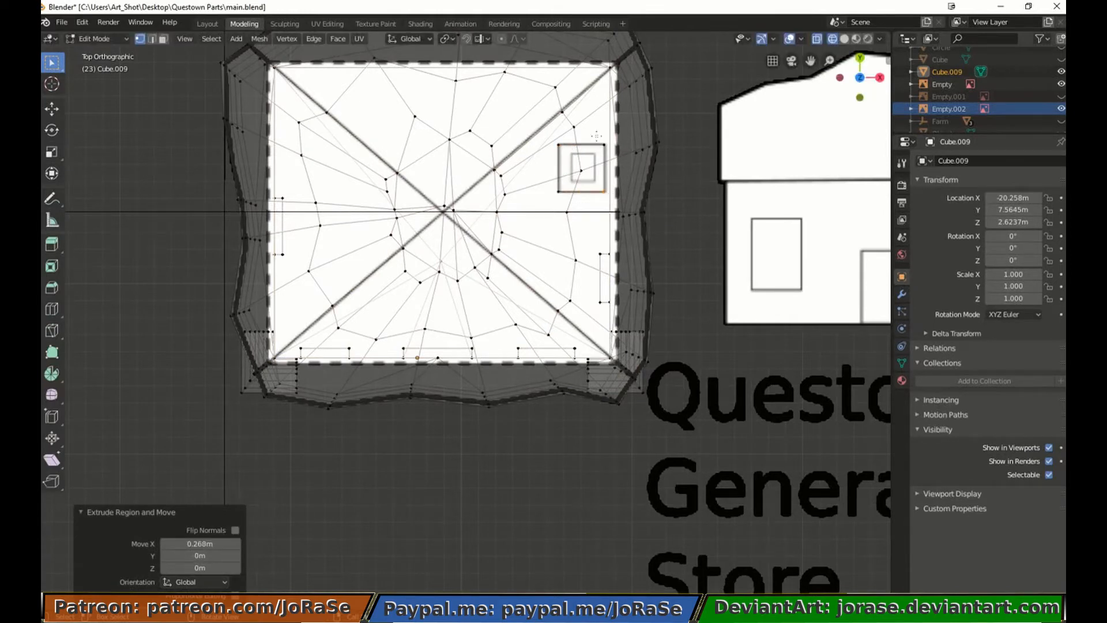
Align the chimney outline's two right-hand vertices with an X scale of 0 and join them with an edge
{"action": "left_click", "coordinate": [609, 149], "text": "shift"}
{"action": "key", "text": "s"}
{"action": "key", "text": "x"}
{"action": "key", "text": "0"}
{"action": "left_click", "coordinate": [653, 157]}
{"action": "key", "text": "f"}
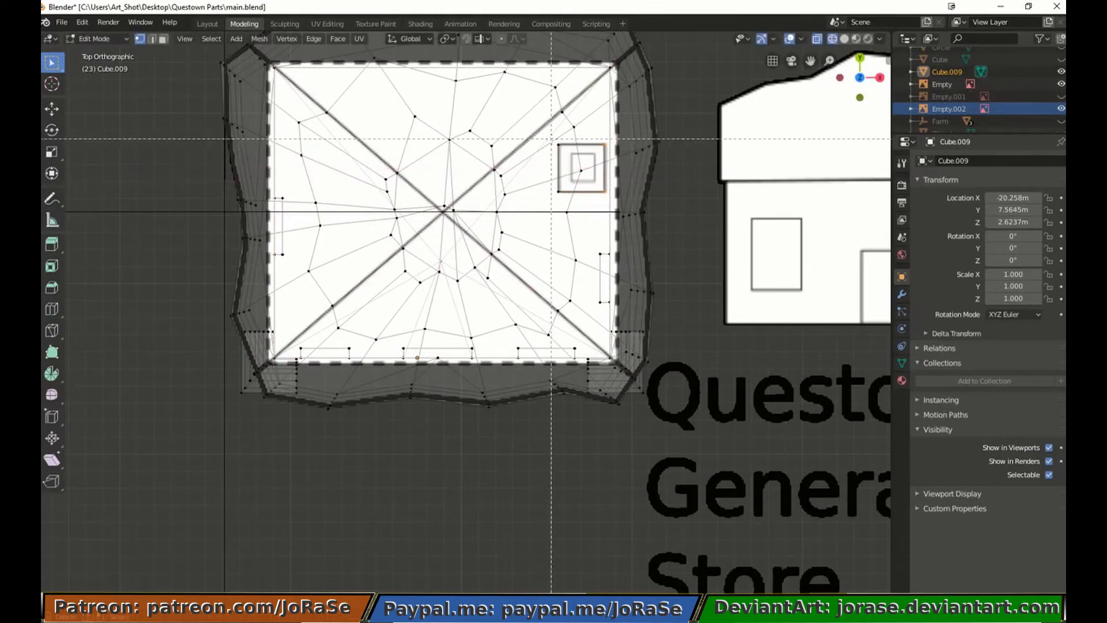
Extrude the chimney outline inward at a scale of 0.584 and fit it to the inner reference square
{"action": "left_click_drag", "start_coordinate": [552, 139], "coordinate": [566, 202]}
{"action": "key", "text": "g"}
{"action": "left_click", "coordinate": [570, 188]}
{"action": "key", "text": "s"}
{"action": "key", "text": "x"}
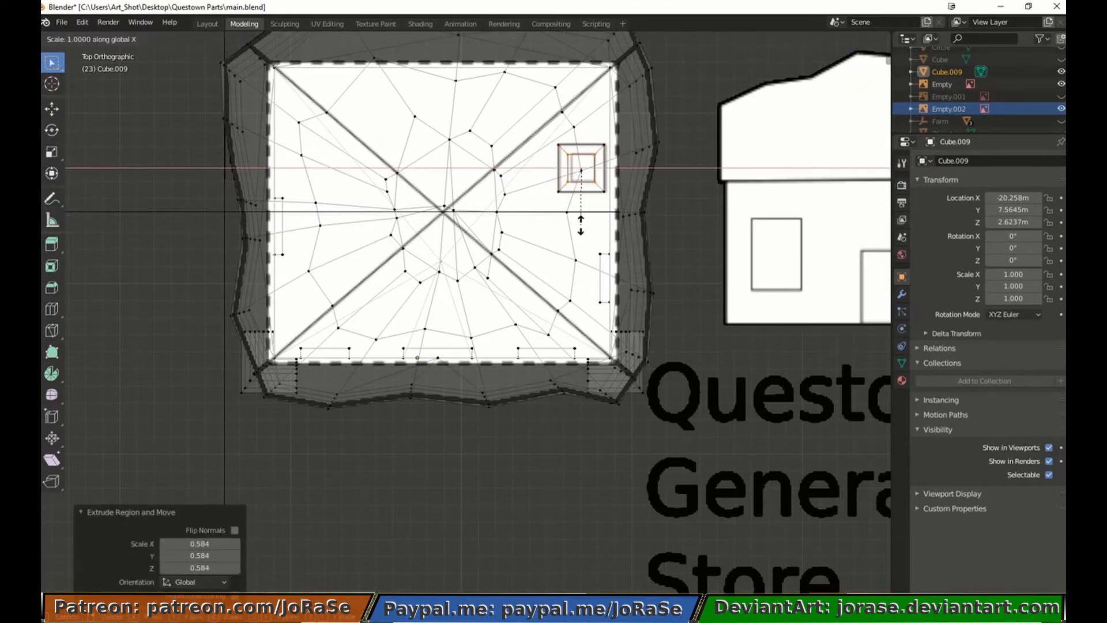
{"action": "left_click", "coordinate": [581, 217]}
{"action": "key", "text": "g"}
{"action": "left_click", "coordinate": [583, 217]}
In the front view, raise the chimney ring 0.691 m along Z and shift it along X onto the sketched chimney top
{"action": "key", "text": "KP_1"}
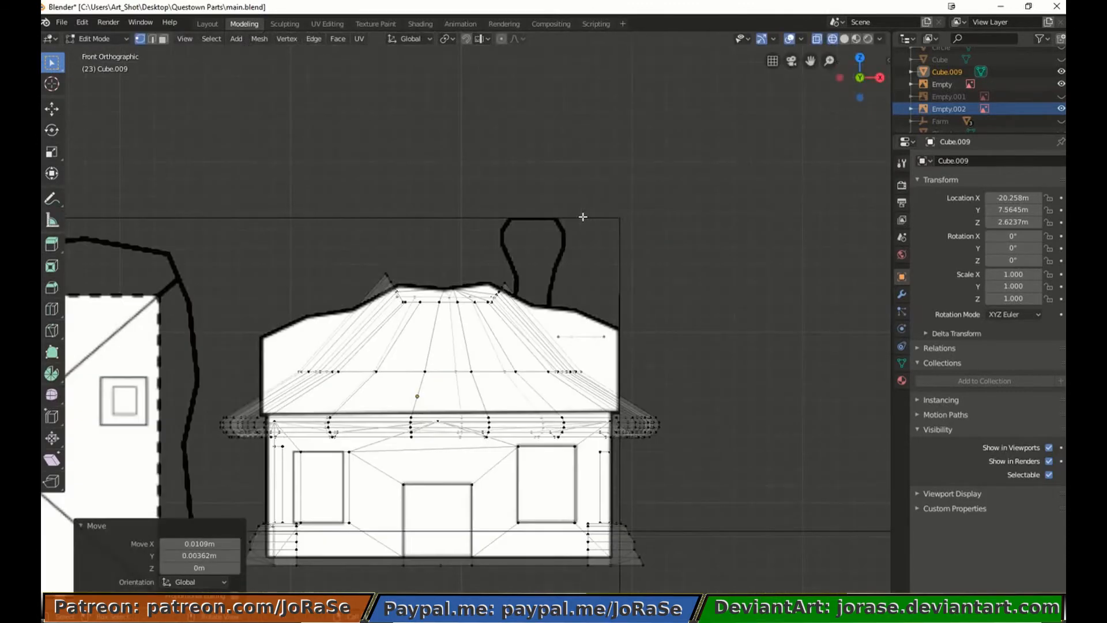
{"action": "key", "text": "b"}
{"action": "left_click_drag", "start_coordinate": [547, 319], "coordinate": [617, 346]}
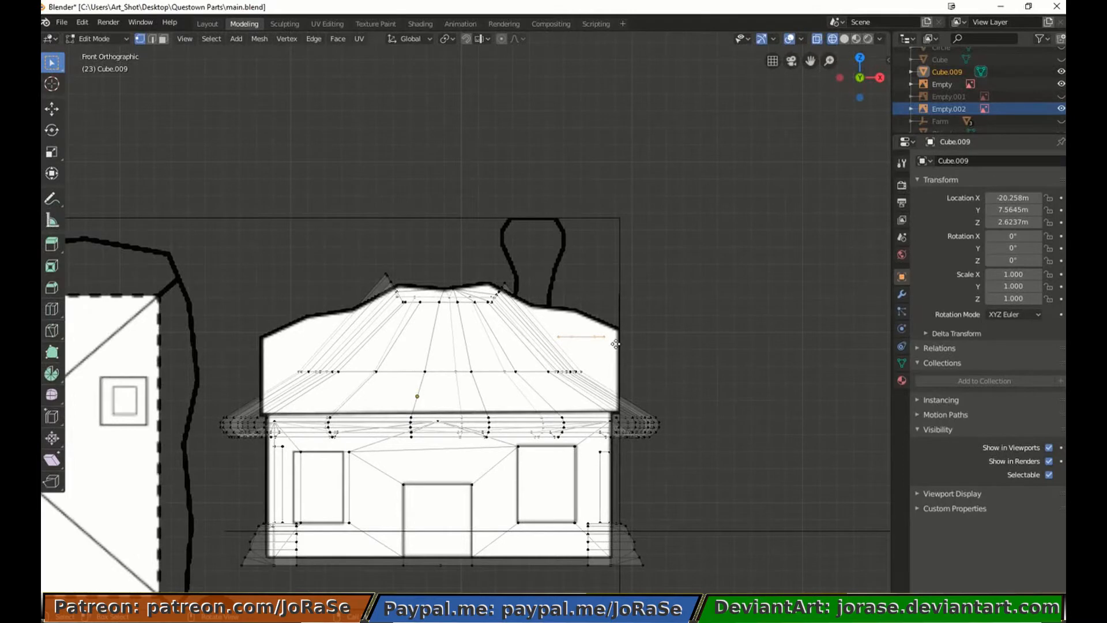
{"action": "key", "text": "g"}
{"action": "key", "text": "z"}
{"action": "left_click", "coordinate": [624, 227]}
{"action": "key", "text": "g"}
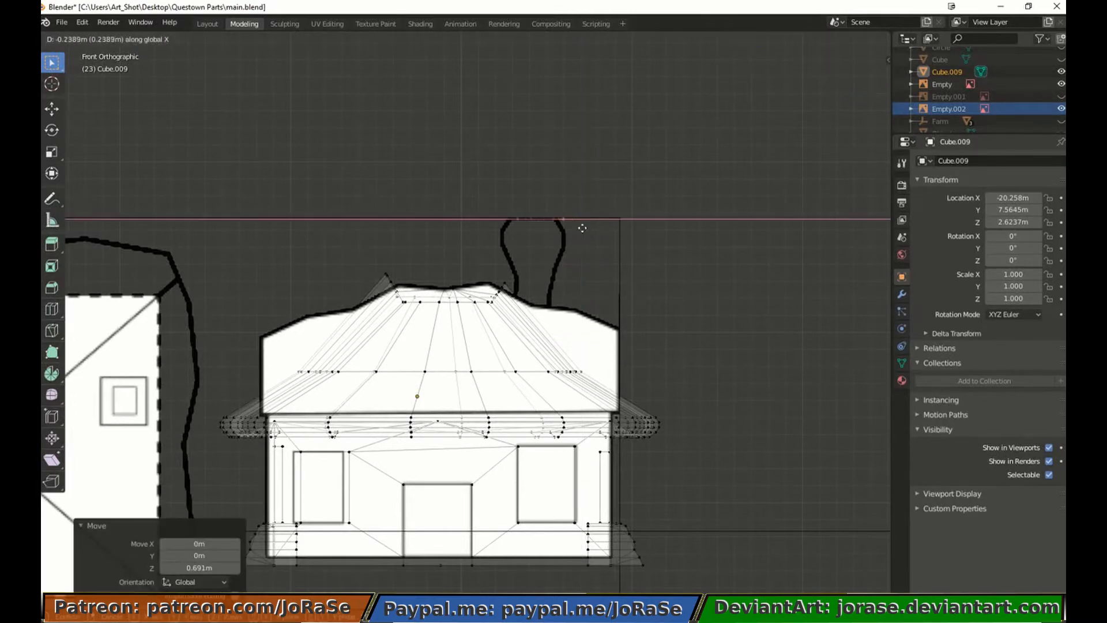
{"action": "right_click", "coordinate": [580, 228]}
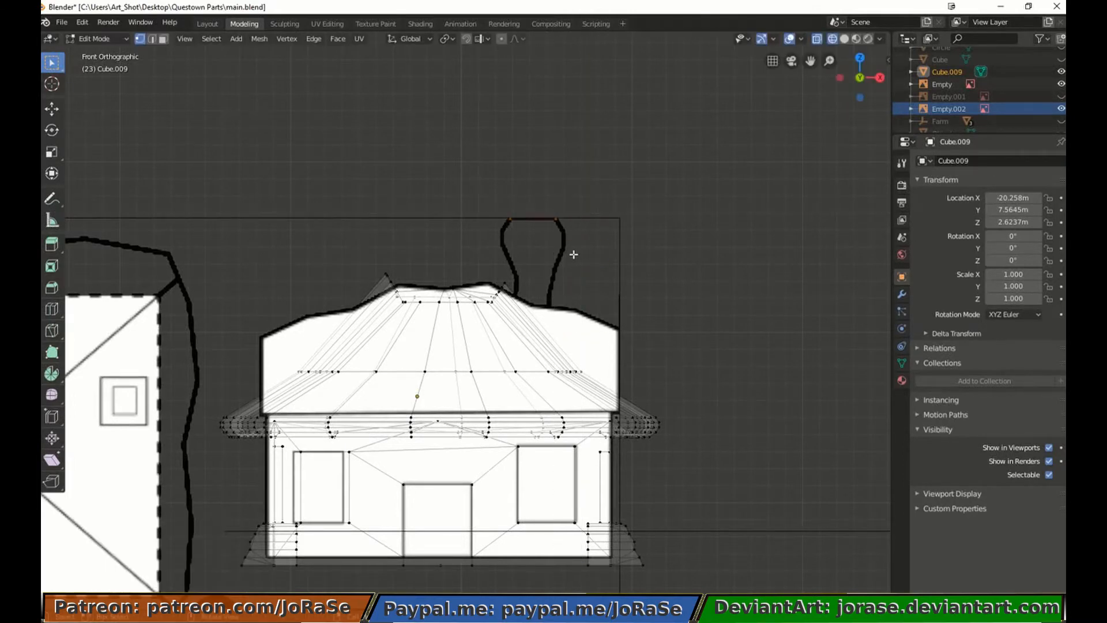
Extrude the chimney's outer ring down in two sections, about 0.06 m and 0.09 m, widening it along the sketched flare
{"action": "key", "text": "e"}
{"action": "right_click", "coordinate": [573, 254]}
{"action": "key", "text": "g"}
{"action": "right_click", "coordinate": [573, 264]}
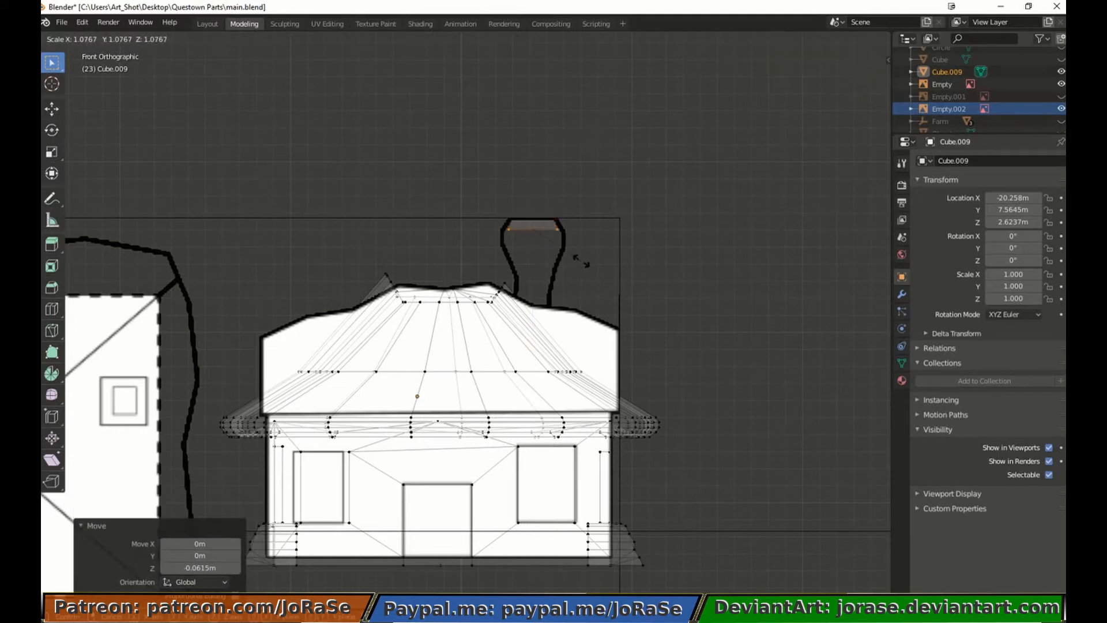
{"action": "key", "text": "g"}
{"action": "key", "text": "z"}
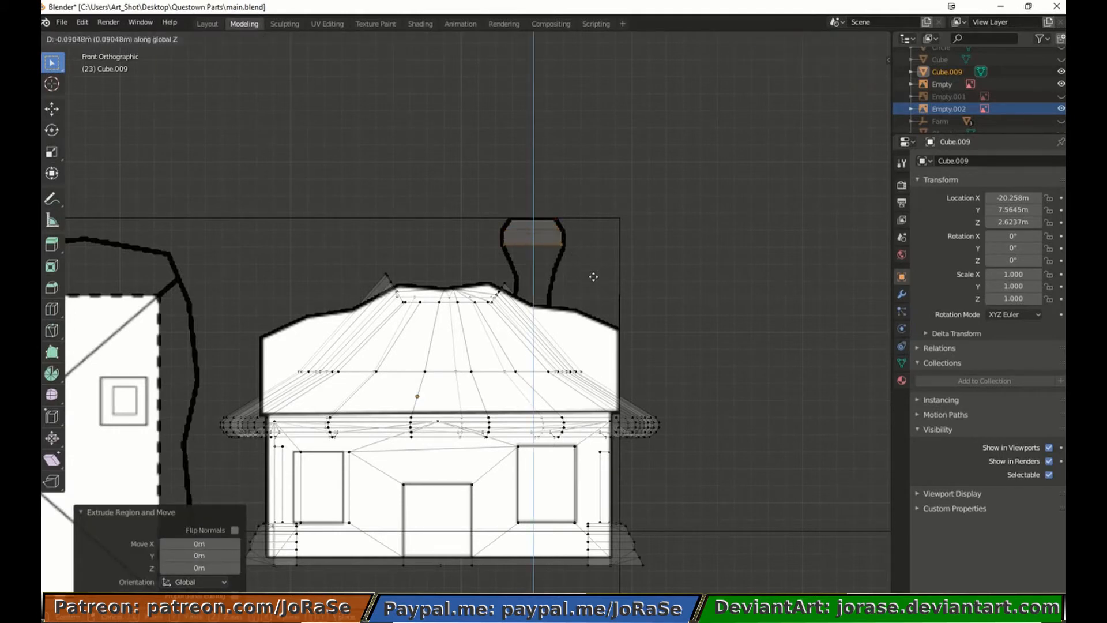
{"action": "left_click", "coordinate": [593, 276]}
Extrude the chimney down to the neck and scale the new ring by 0.677 and 0.873 to match the sketch
{"action": "key", "text": "g"}
{"action": "left_click", "coordinate": [592, 315]}
{"action": "key", "text": "s"}
{"action": "left_click", "coordinate": [595, 264]}
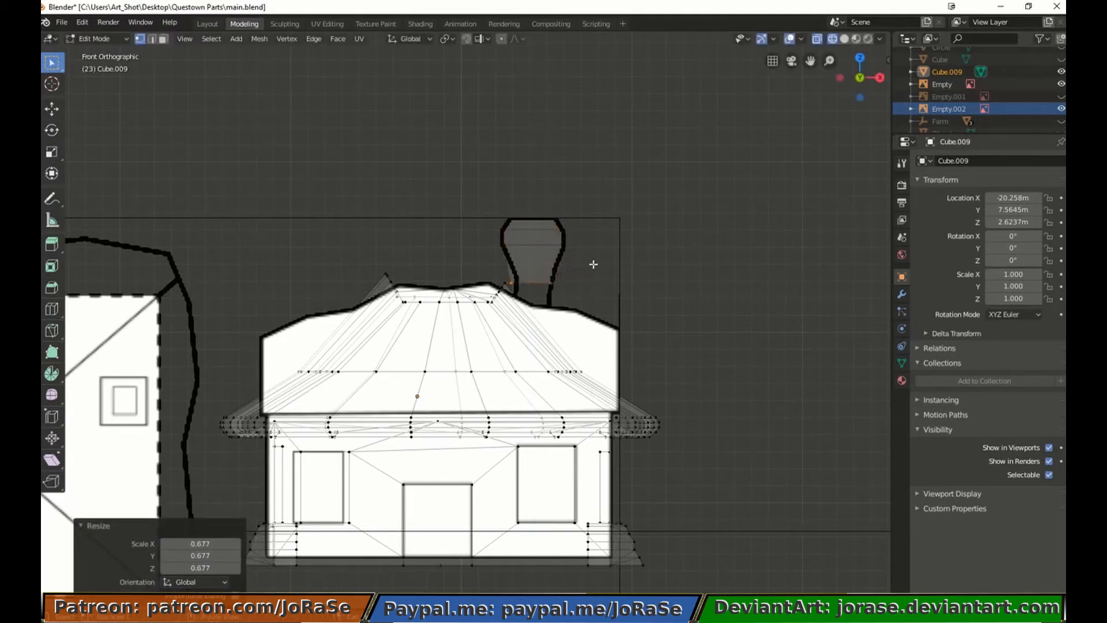
{"action": "key", "text": "g"}
{"action": "left_click", "coordinate": [597, 264]}
{"action": "key", "text": "s"}
{"action": "left_click", "coordinate": [590, 263]}
Extrude the chimney's bottom into the roof, rotate it 21.8° to follow the slope and adjust its lower-left vertices along Z
{"action": "key", "text": "g"}
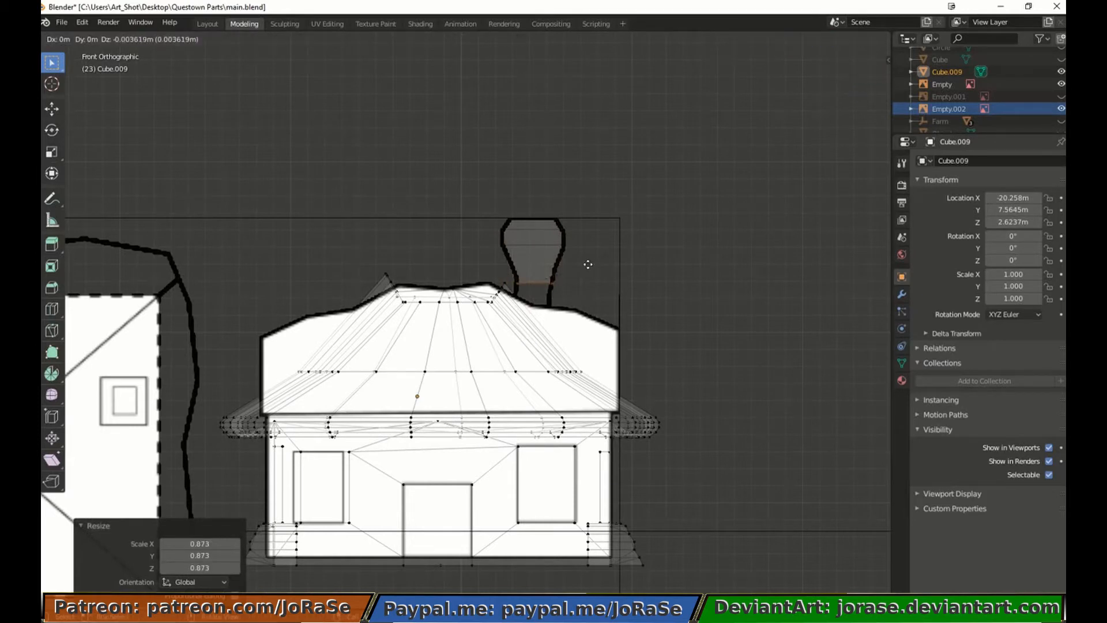
{"action": "left_click", "coordinate": [588, 294]}
{"action": "key", "text": "r"}
{"action": "left_click", "coordinate": [593, 306]}
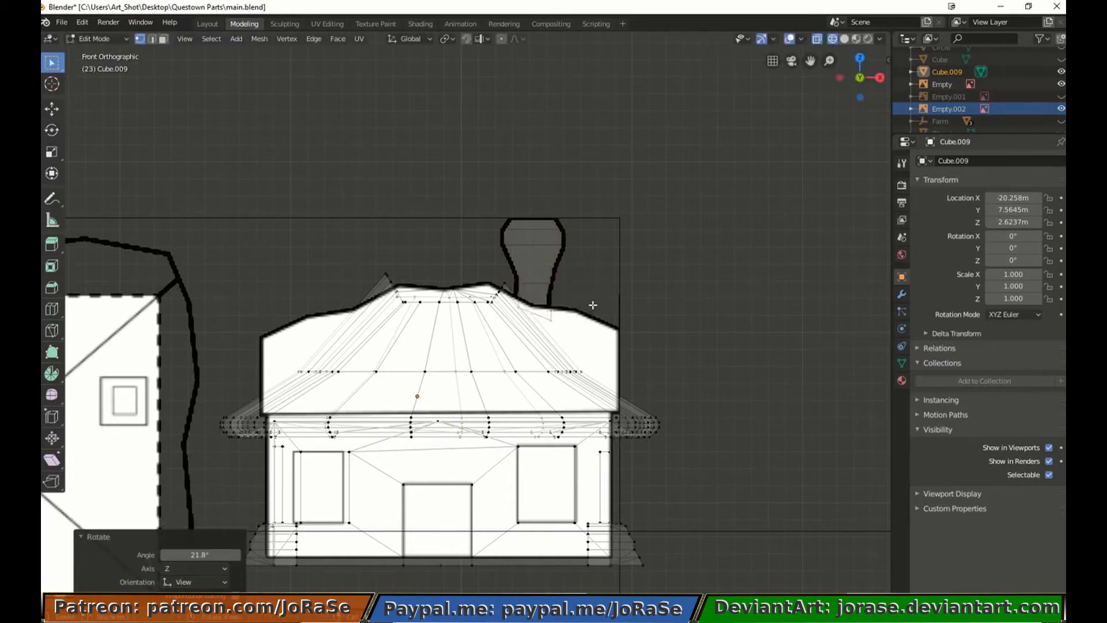
{"action": "left_click_drag", "start_coordinate": [508, 295], "coordinate": [547, 322]}
{"action": "key", "text": "g"}
{"action": "key", "text": "z"}
{"action": "left_click", "coordinate": [581, 279]}
Select the whole linked chimney and move it in the top view, mainly along Y, to its place on the roof
{"action": "middle_click_drag", "start_coordinate": [581, 279], "coordinate": [594, 295]}
{"action": "left_click", "coordinate": [593, 296]}
{"action": "key", "text": "l"}
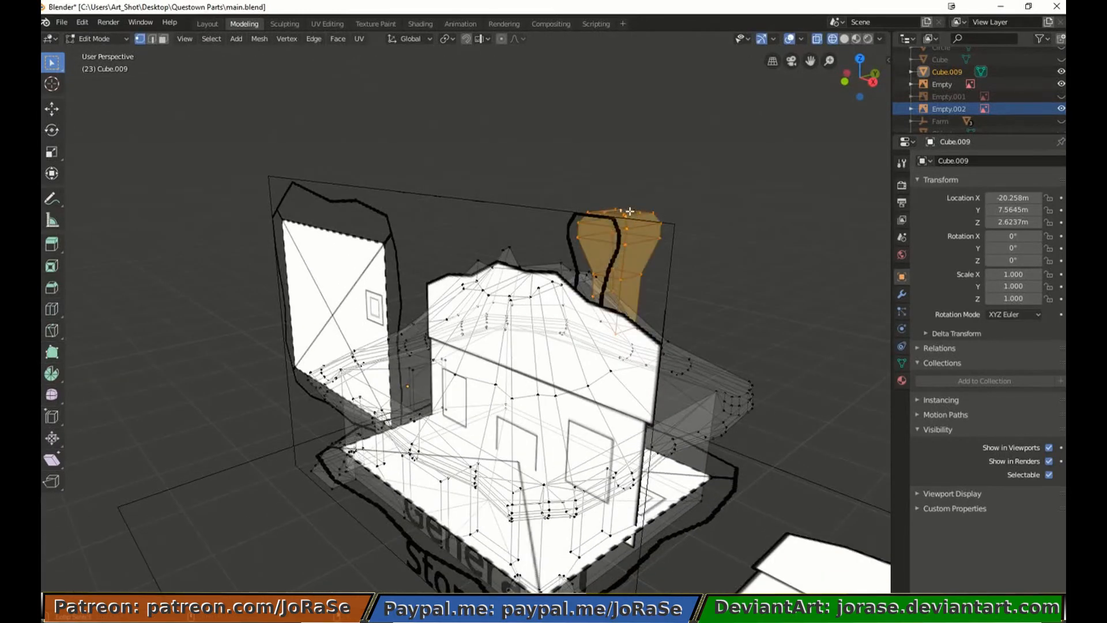
{"action": "key", "text": "KP_7"}
{"action": "key", "text": "g"}
{"action": "key", "text": "y"}
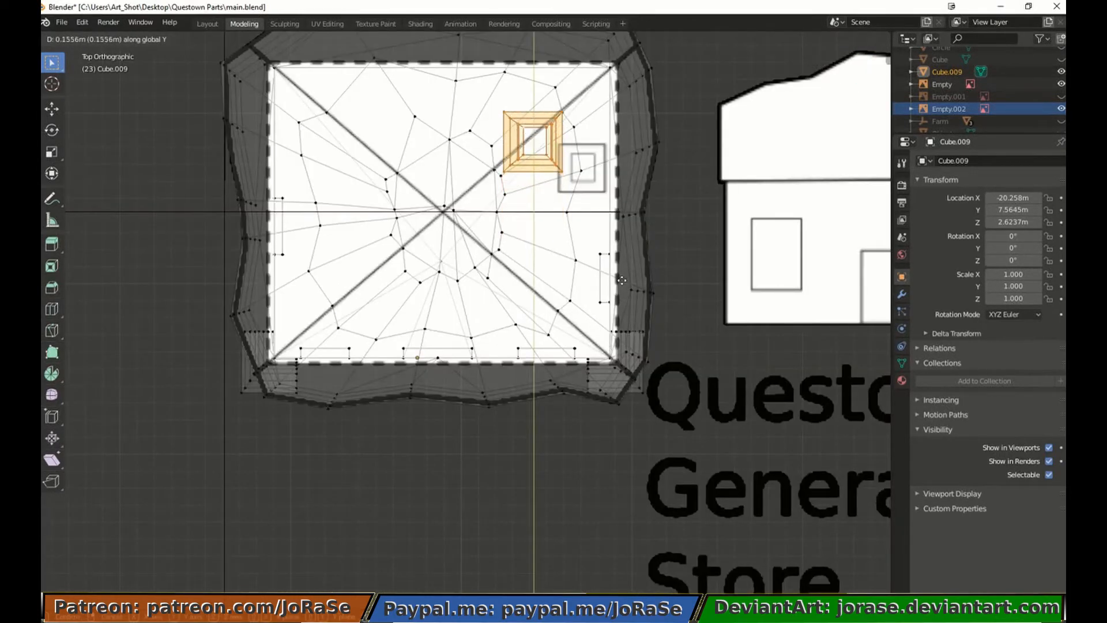
{"action": "left_click", "coordinate": [606, 283]}
{"action": "key", "text": "g"}
{"action": "left_click", "coordinate": [612, 379]}
Rotate the chimney 22° about the global Z axis to angle it on the roof
{"action": "mouse_move", "coordinate": [613, 379]}
{"action": "middle_mouse_down"}
{"action": "mouse_move", "coordinate": [398, 279]}
{"action": "mouse_move", "coordinate": [393, 325]}
{"action": "middle_mouse_up"}
{"action": "key", "text": "r"}
{"action": "key", "text": "z"}
{"action": "left_click", "coordinate": [465, 437]}
{"action": "key", "text": "z"}
{"action": "left_click", "coordinate": [540, 437]}
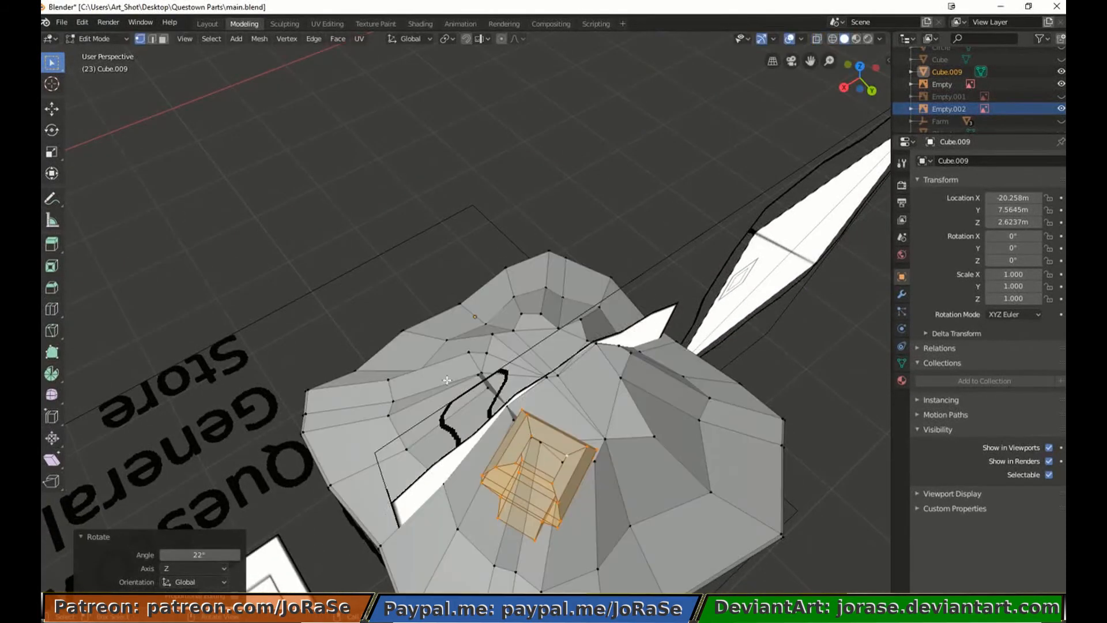
Delete the roof faces beneath the chimney to open a hole around its base
{"action": "mouse_move", "coordinate": [539, 437]}
{"action": "middle_mouse_down"}
{"action": "mouse_move", "coordinate": [644, 381]}
{"action": "mouse_move", "coordinate": [600, 407]}
{"action": "mouse_move", "coordinate": [538, 419]}
{"action": "mouse_move", "coordinate": [548, 398]}
{"action": "mouse_move", "coordinate": [575, 479]}
{"action": "mouse_move", "coordinate": [578, 465]}
{"action": "middle_mouse_up"}
{"action": "left_click", "coordinate": [575, 479]}
{"action": "left_click", "coordinate": [151, 39]}
{"action": "key", "text": "x"}
{"action": "left_click", "coordinate": [575, 451]}
Shift the chimney's bottom edge along Y within the roof opening in two moves
{"action": "left_click", "coordinate": [490, 410], "text": "alt"}
{"action": "middle_click_drag", "start_coordinate": [495, 444], "coordinate": [582, 503]}
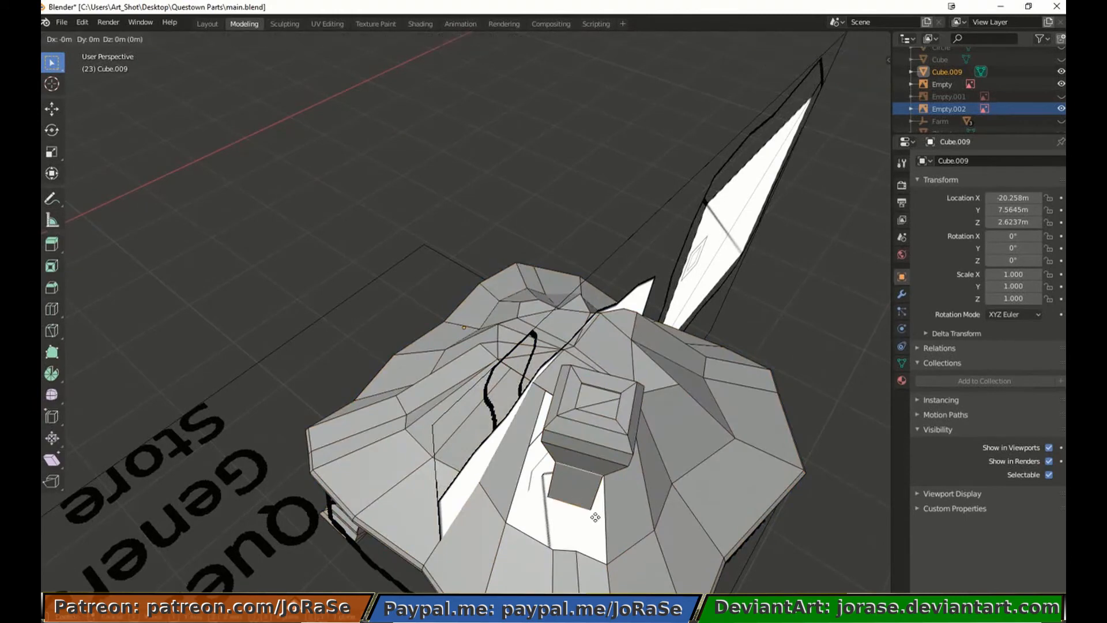
{"action": "key", "text": "g"}
{"action": "key", "text": "y"}
{"action": "left_click", "coordinate": [584, 469]}
{"action": "key", "text": "g"}
{"action": "key", "text": "y"}
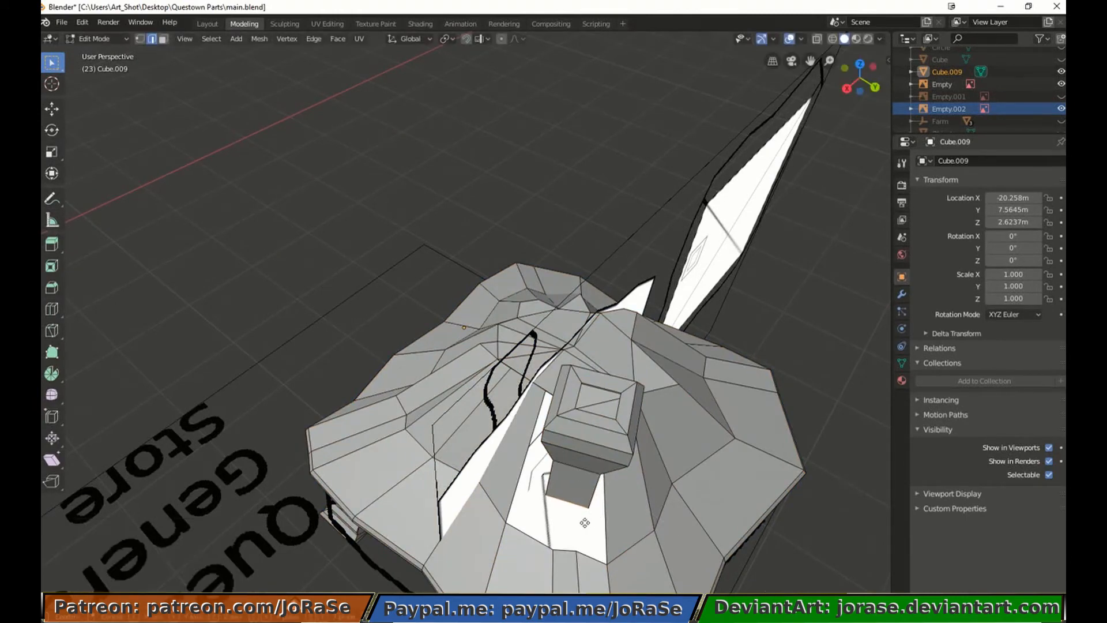
{"action": "left_click", "coordinate": [583, 470]}
Isolate the edges of the chimney base and roof opening and fill faces between them on the first two sides
{"action": "middle_click_drag", "start_coordinate": [583, 470], "coordinate": [638, 394]}
{"action": "key", "text": "h"}
{"action": "left_click", "coordinate": [628, 402], "text": "alt"}
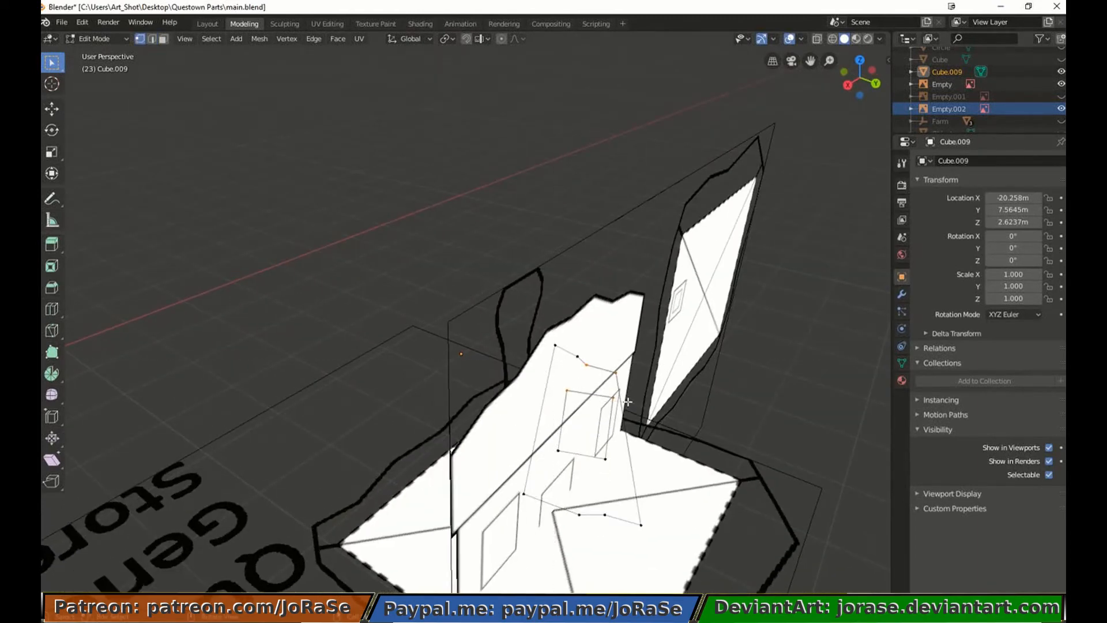
{"action": "left_click_drag", "start_coordinate": [604, 368], "coordinate": [634, 427]}
{"action": "key", "text": "f"}
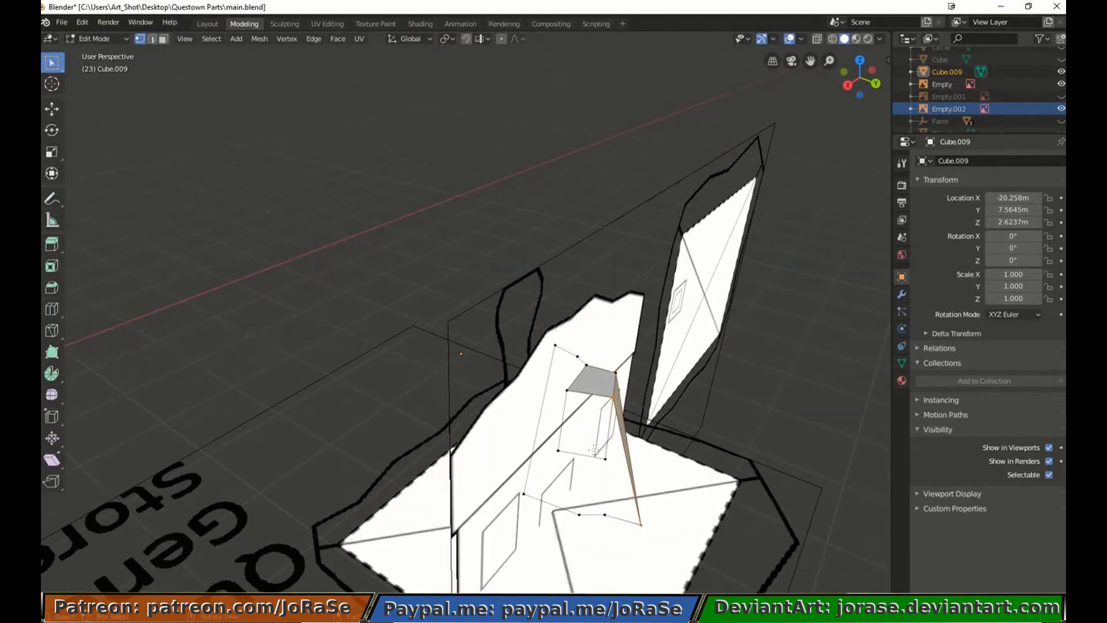
{"action": "key", "text": "b"}
{"action": "middle_click_drag", "start_coordinate": [605, 384], "coordinate": [621, 408]}
{"action": "key", "text": "b"}
{"action": "left_click_drag", "start_coordinate": [601, 507], "coordinate": [614, 522]}
{"action": "key", "text": "f"}
{"action": "key", "text": "b"}
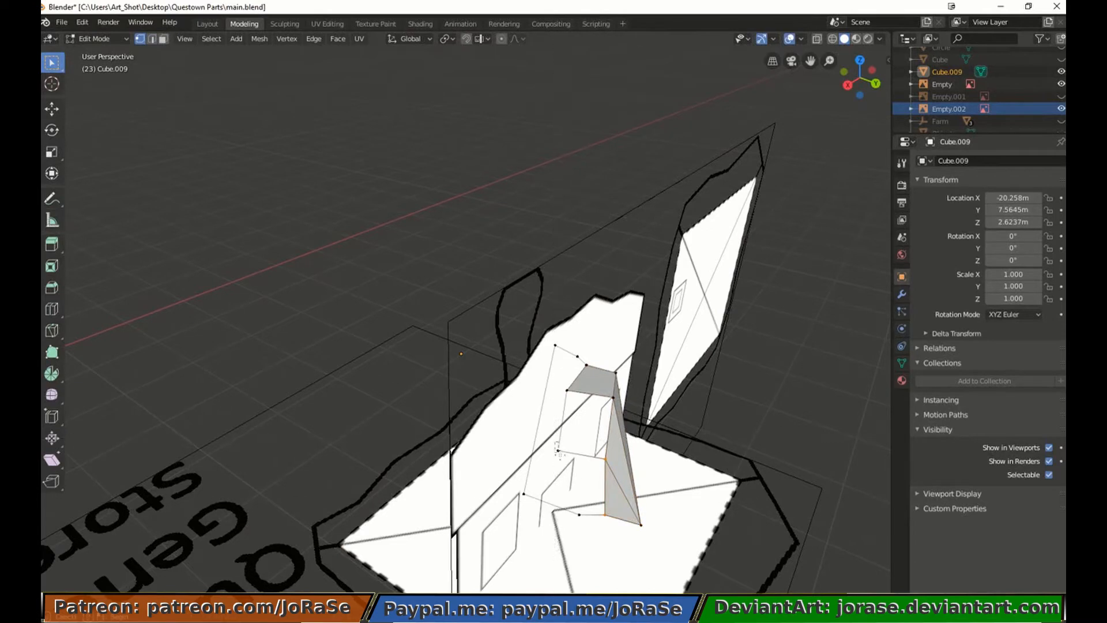
Fill the remaining front and side gaps between the chimney base and roof opening, and reveal the hidden geometry
{"action": "left_click_drag", "start_coordinate": [560, 455], "coordinate": [567, 459]}
{"action": "left_click_drag", "start_coordinate": [572, 507], "coordinate": [587, 522]}
{"action": "key", "text": "f"}
{"action": "left_click_drag", "start_coordinate": [516, 486], "coordinate": [531, 501]}
{"action": "key", "text": "f"}
{"action": "left_click_drag", "start_coordinate": [559, 374], "coordinate": [572, 403]}
{"action": "key", "text": "f"}
{"action": "key", "text": "b"}
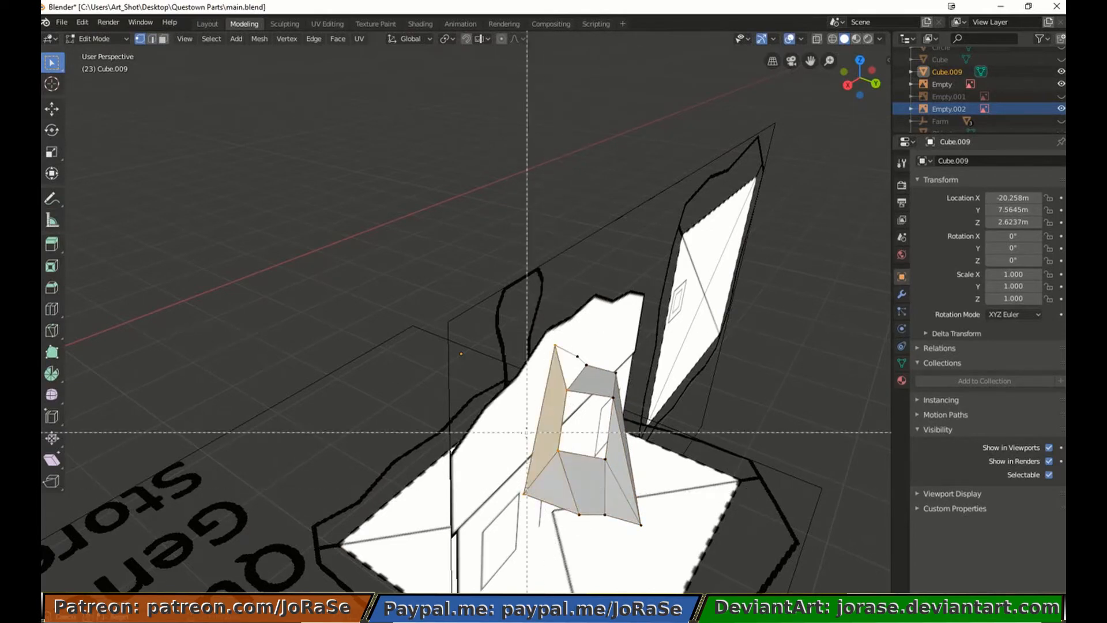
{"action": "key", "text": "alt+h"}
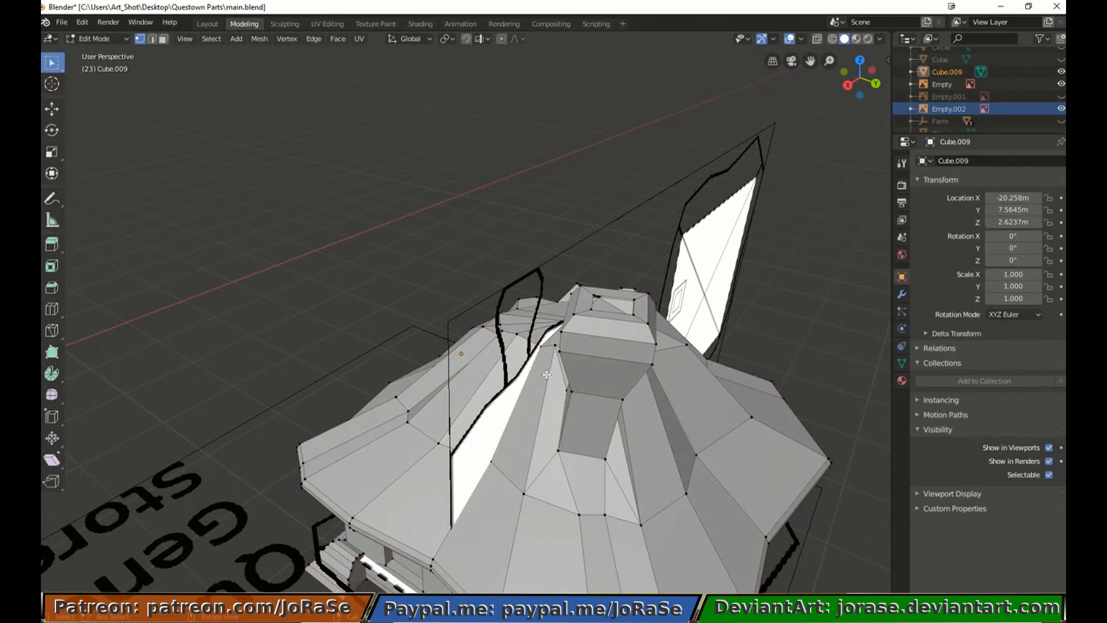
Fill the chimney's top opening with a face, extrude it and sink it about 0.06 m along Z
{"action": "left_click", "coordinate": [615, 313], "text": "alt"}
{"action": "key", "text": "f"}
{"action": "middle_click_drag", "start_coordinate": [615, 313], "coordinate": [664, 316]}
{"action": "key", "text": "e"}
{"action": "right_click", "coordinate": [663, 316]}
{"action": "key", "text": "g"}
{"action": "key", "text": "z"}
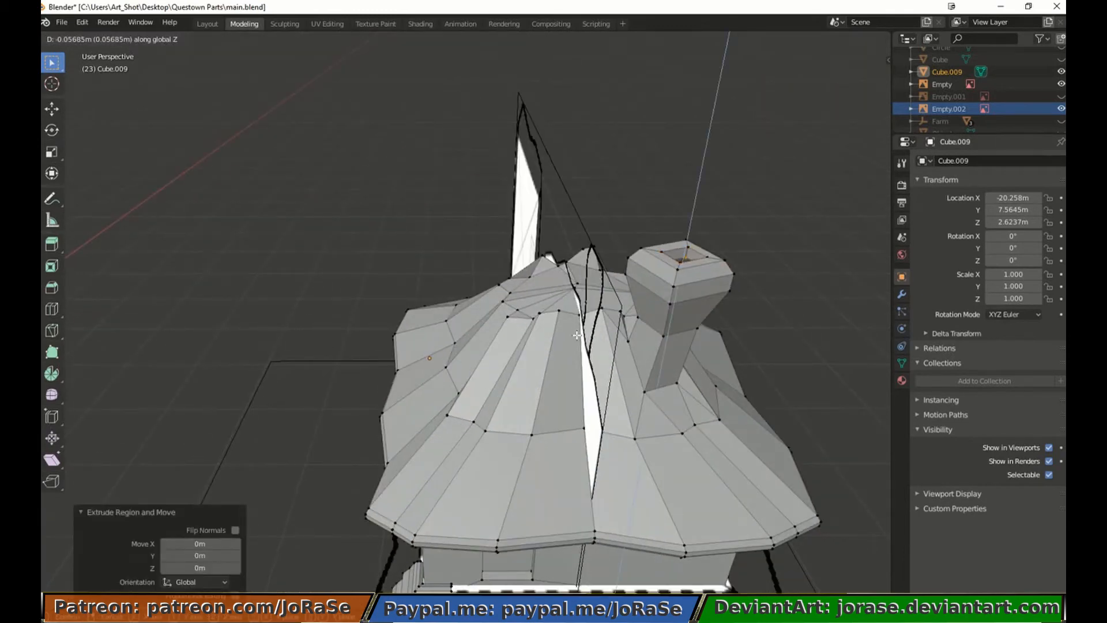
{"action": "left_click", "coordinate": [576, 335]}
Leave mesh editing and delete the reference image objects Empty.002 and Empty
{"action": "key", "text": "Tab"}
{"action": "scroll", "coordinate": [576, 335], "scroll_direction": "down", "scroll_amount": 3}
{"action": "middle_click_drag", "start_coordinate": [576, 336], "coordinate": [650, 356]}
{"action": "scroll", "coordinate": [621, 316], "scroll_direction": "down", "scroll_amount": 2}
{"action": "right_click", "coordinate": [946, 108]}
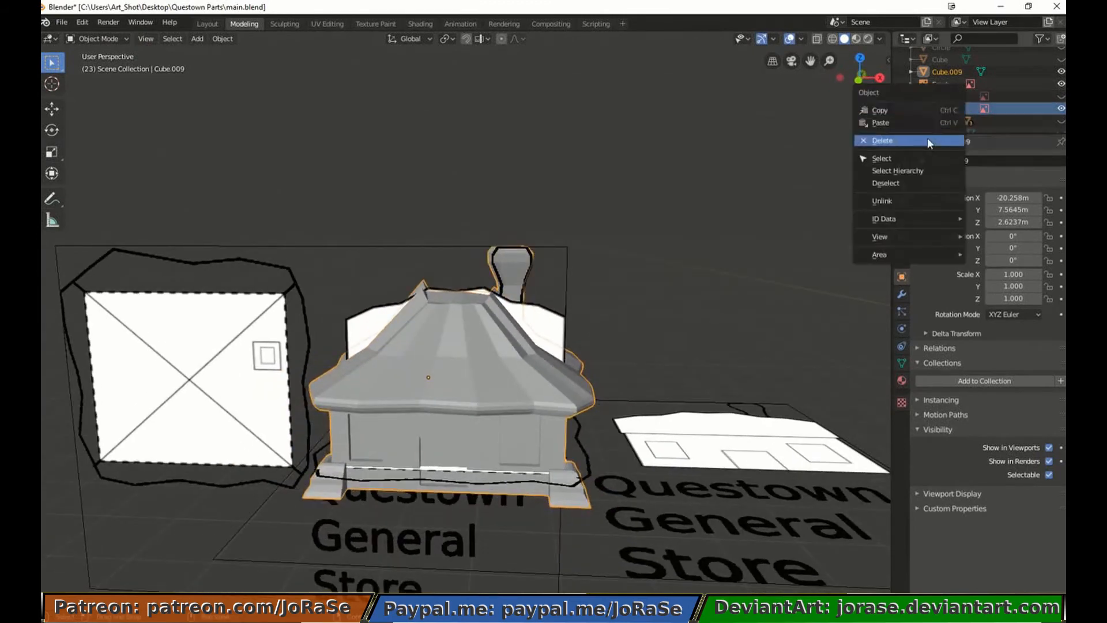
{"action": "left_click", "coordinate": [929, 141]}
{"action": "left_click", "coordinate": [941, 84]}
{"action": "right_click", "coordinate": [942, 86]}
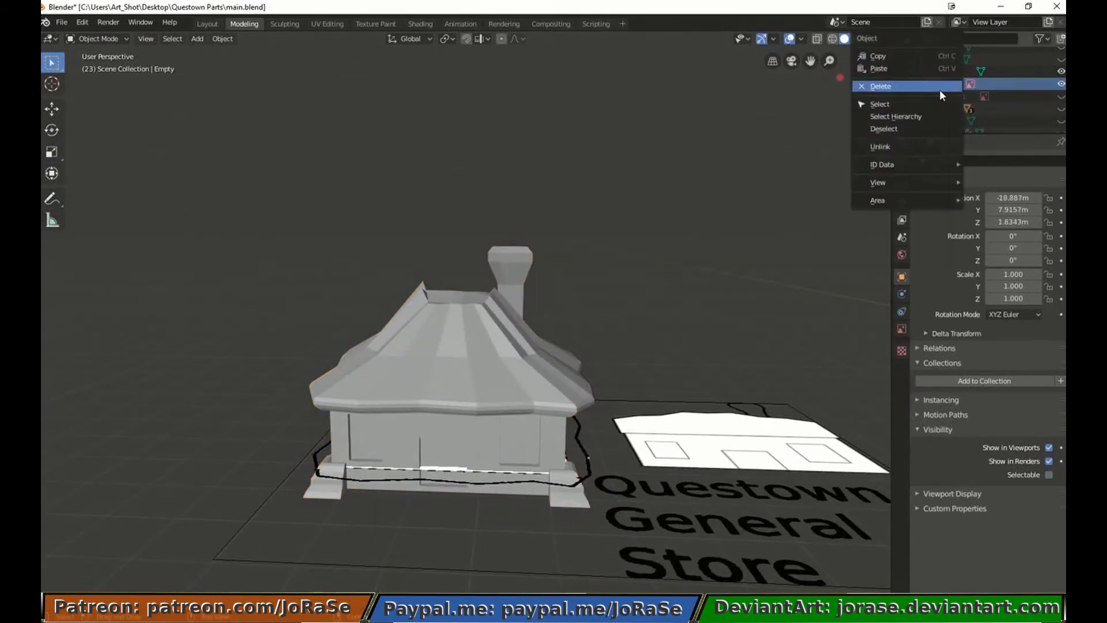
{"action": "left_click", "coordinate": [939, 89]}
Add a cube-shaped empty and move it -7.83 m in X and -4.9 m in Y in the top view
{"action": "left_click", "coordinate": [192, 39]}
{"action": "mouse_move", "coordinate": [235, 161]}
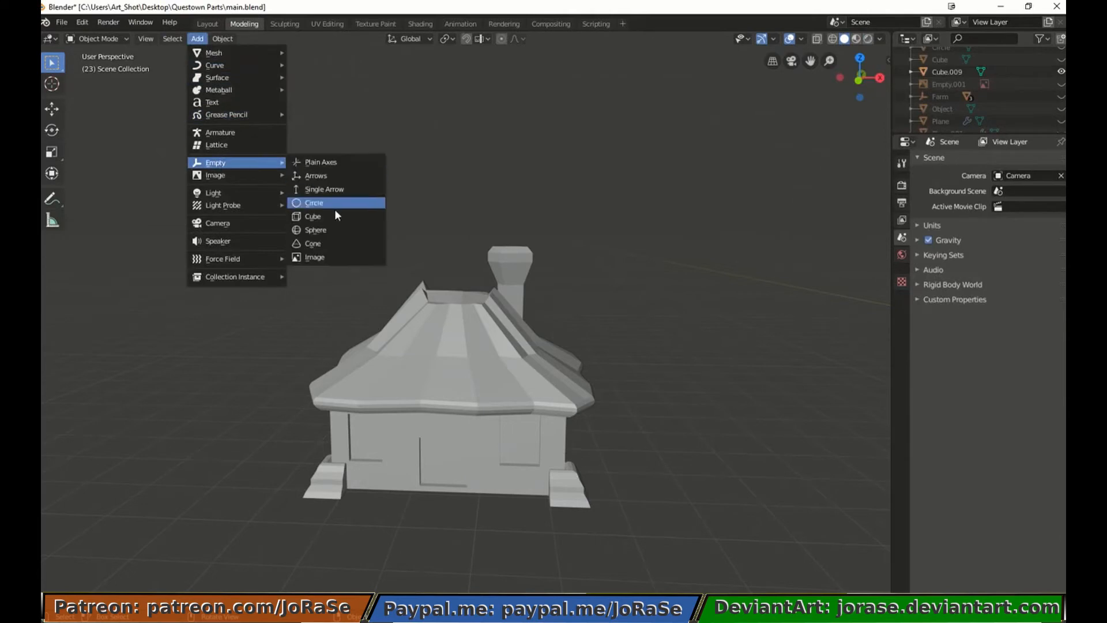
{"action": "left_click", "coordinate": [335, 209]}
{"action": "scroll", "coordinate": [337, 204], "scroll_direction": "down", "scroll_amount": 3}
{"action": "key", "text": "KP_7"}
{"action": "key", "text": "g"}
{"action": "left_click", "coordinate": [469, 260]}
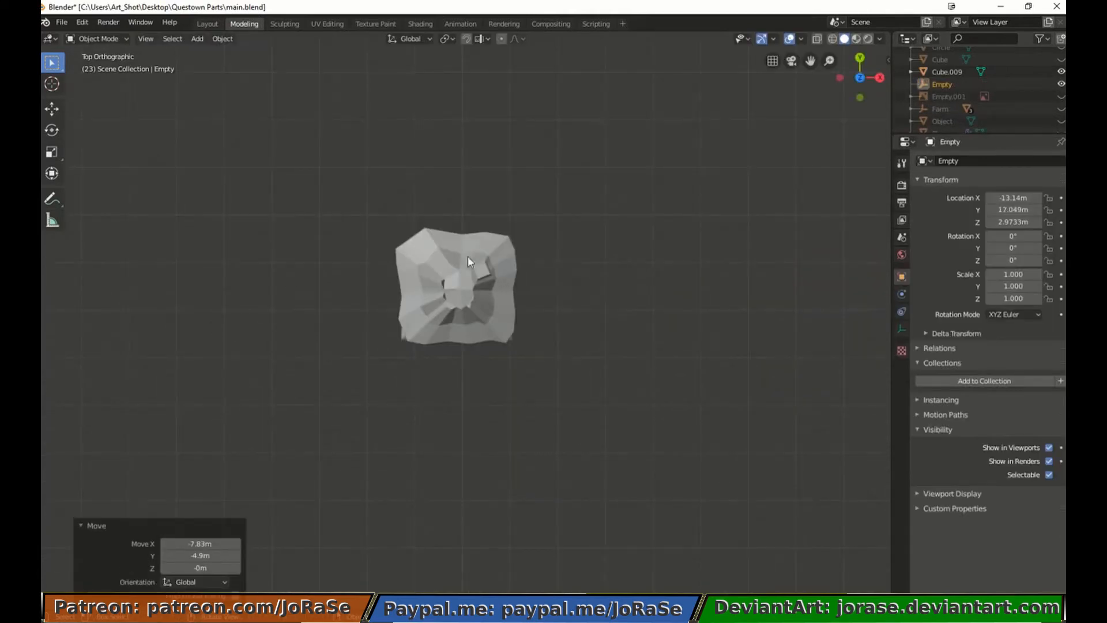
Move the cube empty -6.91 m in X and -8.58 m in Y and adjust its height to surround the store
{"action": "scroll", "coordinate": [496, 230], "scroll_direction": "down", "scroll_amount": 4}
{"action": "key", "text": "g"}
{"action": "left_click", "coordinate": [408, 346]}
{"action": "middle_click_drag", "start_coordinate": [409, 350], "coordinate": [435, 279]}
{"action": "key", "text": "g"}
{"action": "key", "text": "z"}
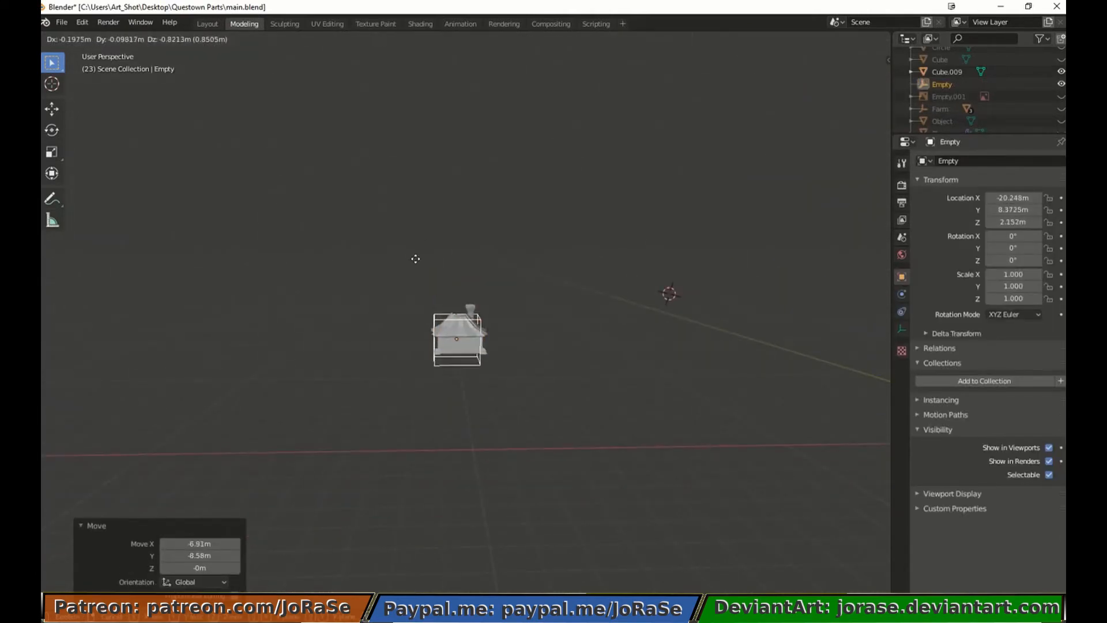
{"action": "left_click", "coordinate": [418, 277]}
Try to parent the cube empty to the store mesh and test the link with a move
{"action": "left_click", "coordinate": [479, 334], "text": "shift"}
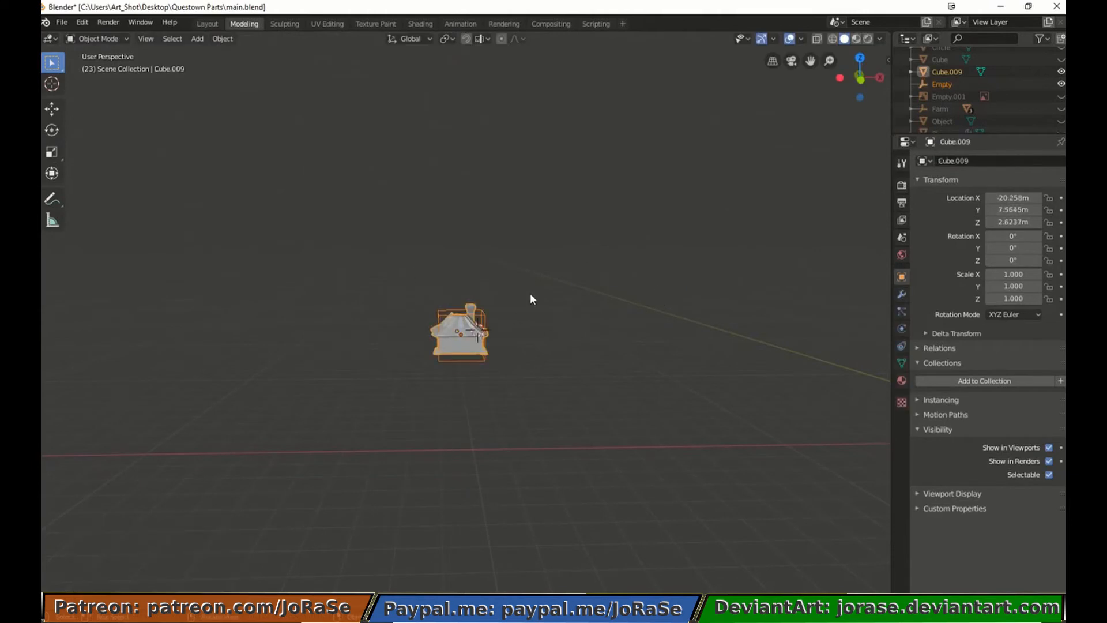
{"action": "key", "text": "ctrl+p"}
{"action": "left_click", "coordinate": [529, 295]}
{"action": "left_click", "coordinate": [484, 312]}
{"action": "key", "text": "g"}
{"action": "right_click", "coordinate": [487, 302]}
{"action": "key", "text": "ctrl+z"}
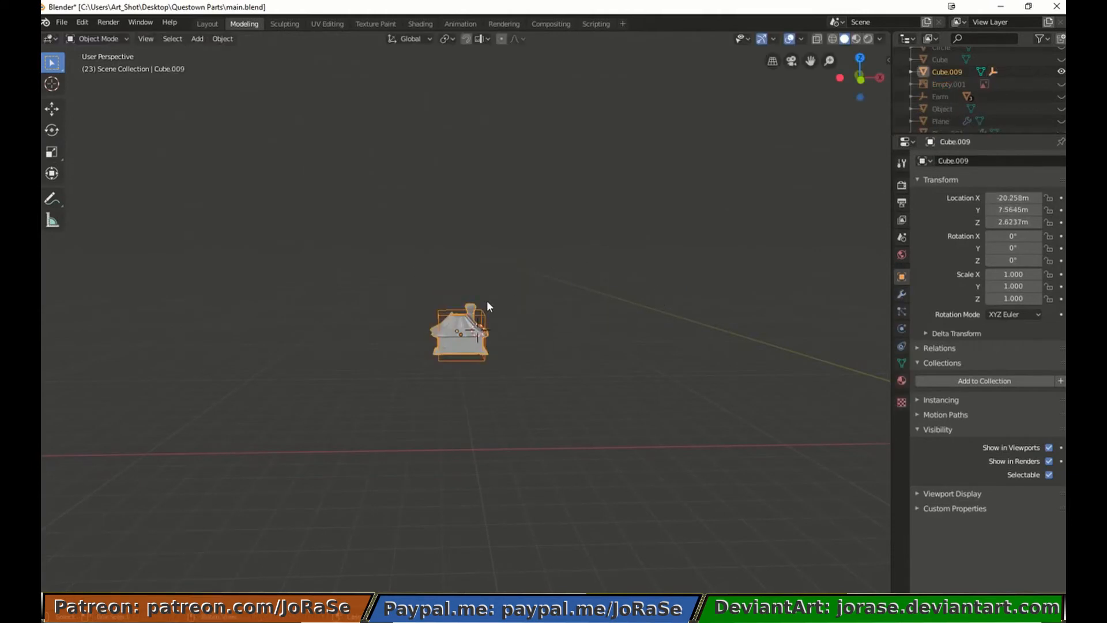
Clear the parent relationship between the cube empty and the store mesh
{"action": "left_click", "coordinate": [486, 314], "text": "shift"}
{"action": "key", "text": "ctrl+p"}
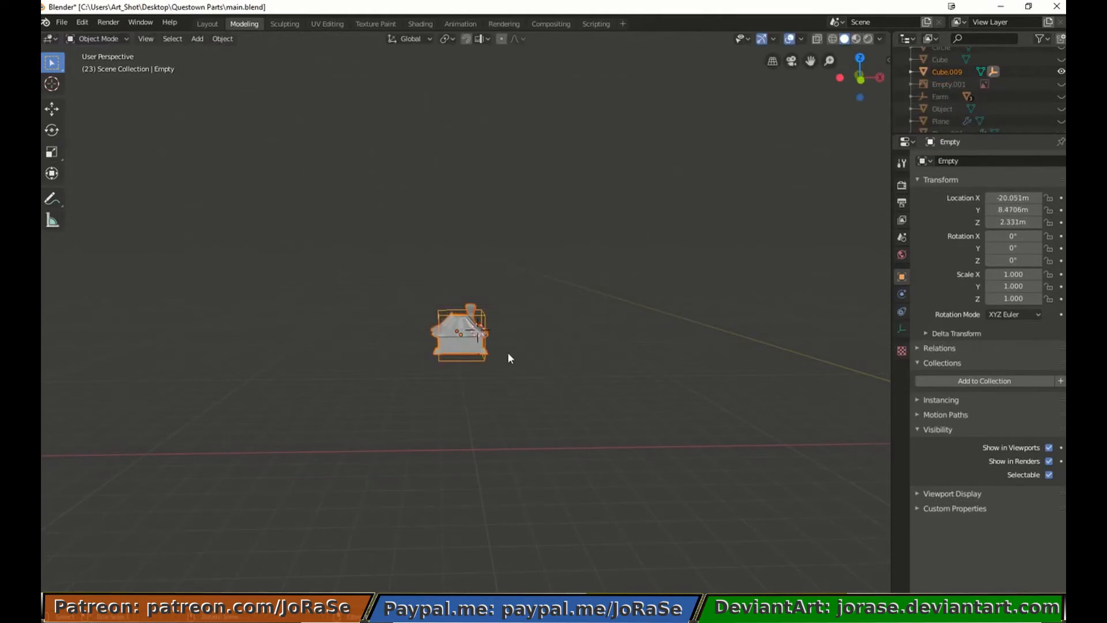
{"action": "right_click", "coordinate": [490, 343]}
{"action": "key", "text": "Escape"}
{"action": "key", "text": "alt+p"}
{"action": "left_click", "coordinate": [465, 330]}
{"action": "left_click", "coordinate": [465, 329], "text": "shift"}
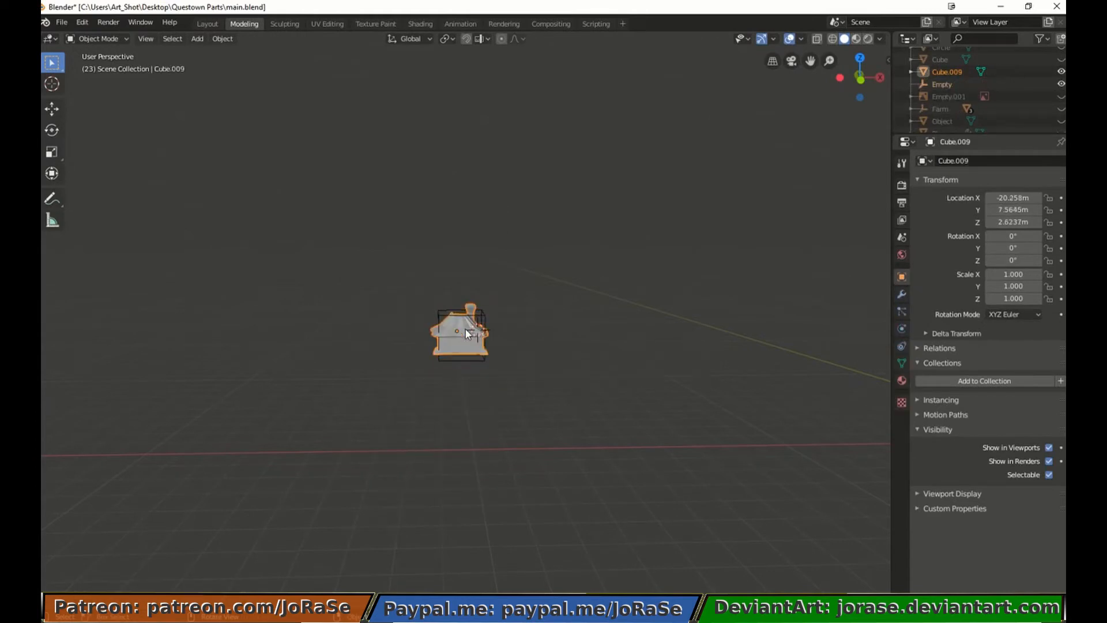
{"action": "left_click", "coordinate": [481, 309], "text": "shift"}
{"action": "key", "text": "alt+p"}
{"action": "left_click", "coordinate": [482, 325]}
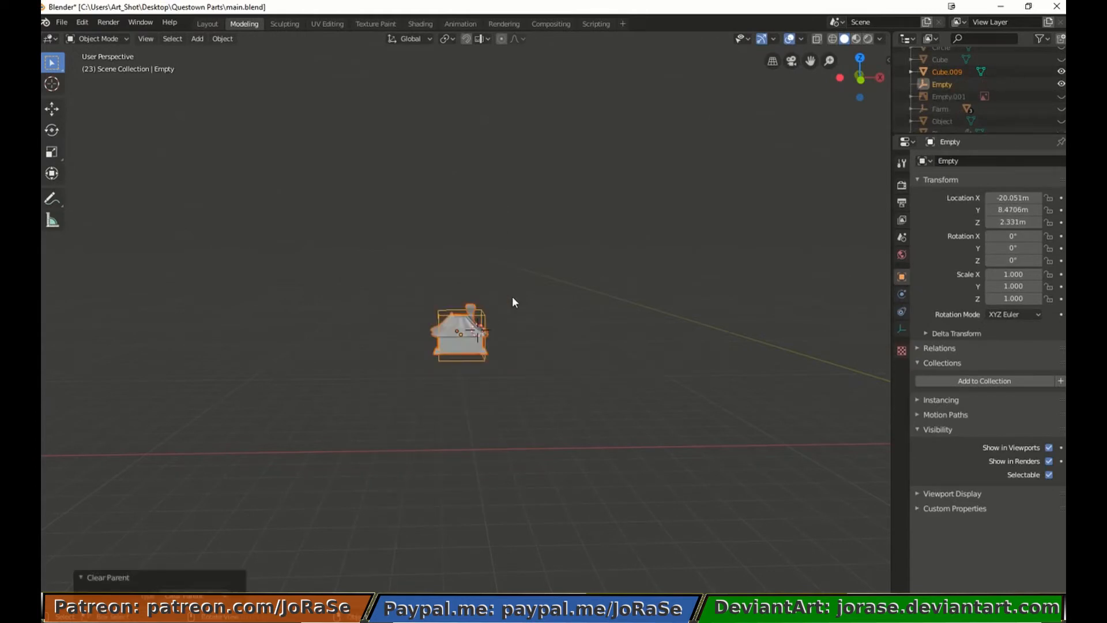
Parent the store mesh to the cube empty and test the link with cancelled moves of both objects
{"action": "left_click", "coordinate": [479, 340]}
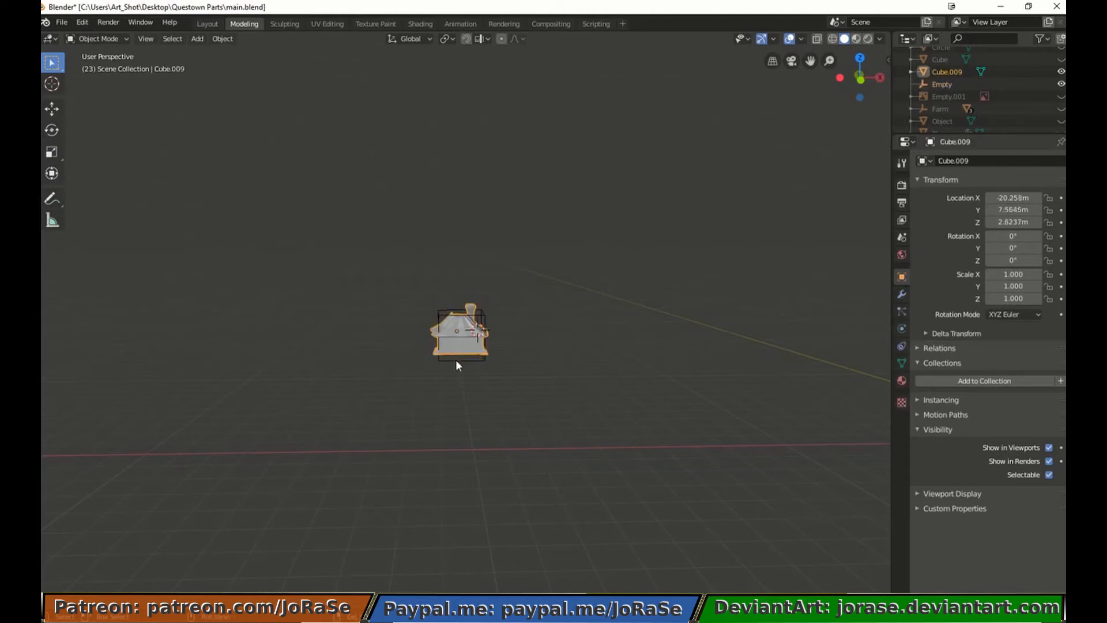
{"action": "left_click", "coordinate": [457, 360], "text": "shift"}
{"action": "key", "text": "ctrl+p"}
{"action": "left_click", "coordinate": [492, 347]}
{"action": "left_click", "coordinate": [491, 311]}
{"action": "key", "text": "g"}
{"action": "right_click", "coordinate": [465, 329]}
{"action": "left_click", "coordinate": [467, 333]}
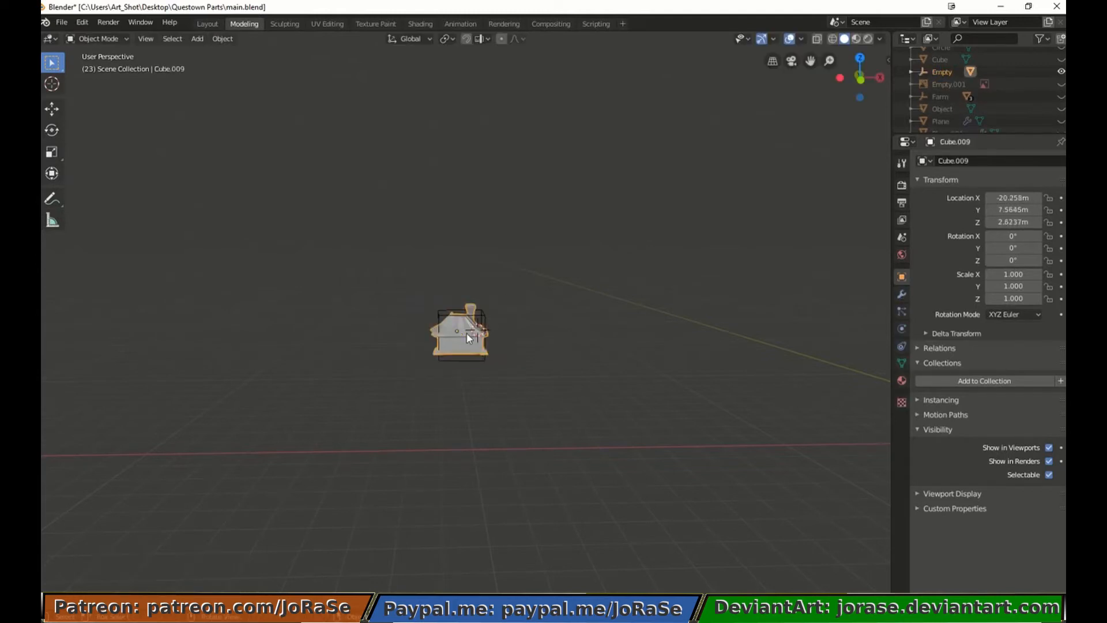
{"action": "key", "text": "g"}
{"action": "right_click", "coordinate": [424, 308]}
Reveal the hidden town objects and rotate the store's empty 85.2° about Z
{"action": "key", "text": "alt+h"}
{"action": "middle_click_drag", "start_coordinate": [515, 297], "coordinate": [471, 336]}
{"action": "left_click", "coordinate": [485, 340]}
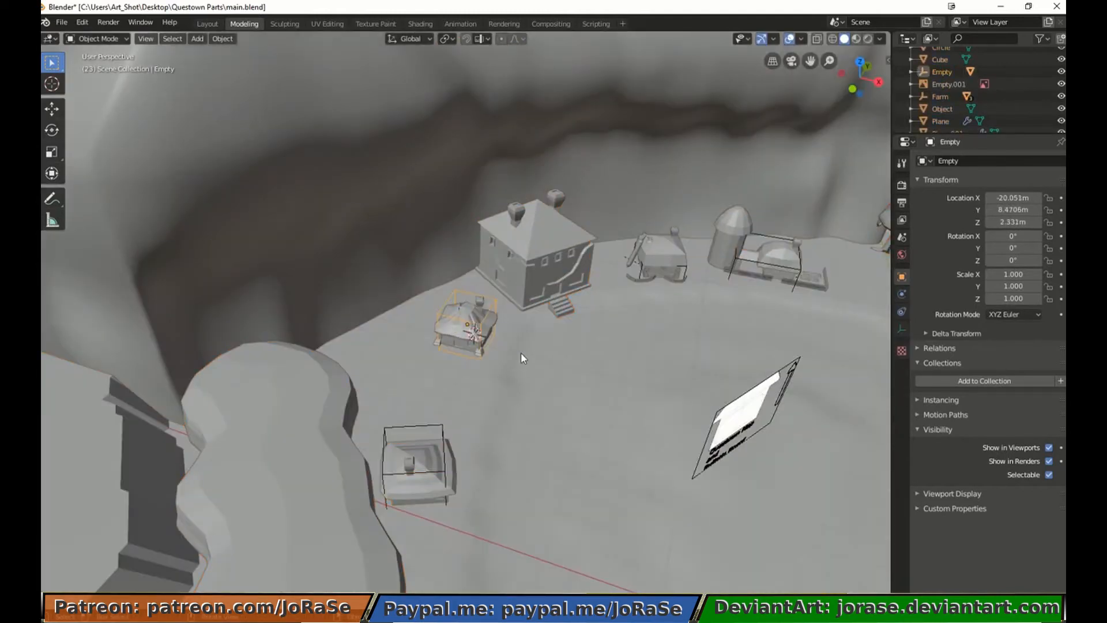
{"action": "key", "text": "KP_Decimal"}
{"action": "scroll", "coordinate": [507, 355], "scroll_direction": "up", "scroll_amount": 3}
{"action": "key", "text": "r"}
{"action": "key", "text": "z"}
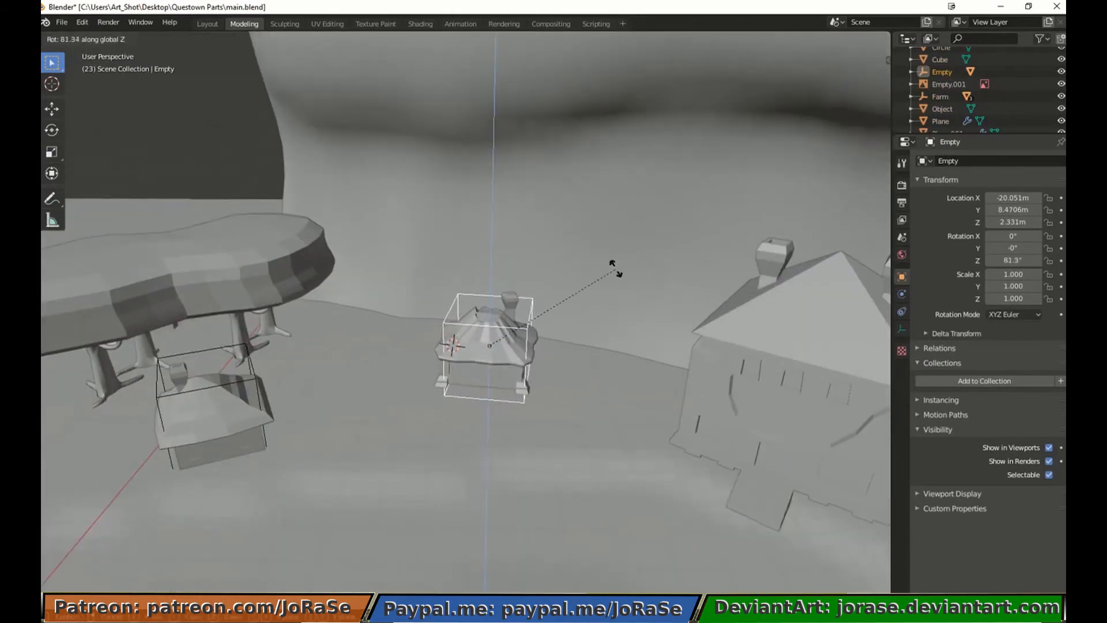
{"action": "left_click", "coordinate": [610, 260]}
{"action": "mouse_move", "coordinate": [579, 403]}
{"action": "middle_mouse_down"}
{"action": "mouse_move", "coordinate": [555, 354]}
{"action": "mouse_move", "coordinate": [565, 362]}
{"action": "mouse_move", "coordinate": [496, 386]}
{"action": "mouse_move", "coordinate": [576, 412]}
{"action": "middle_mouse_up"}
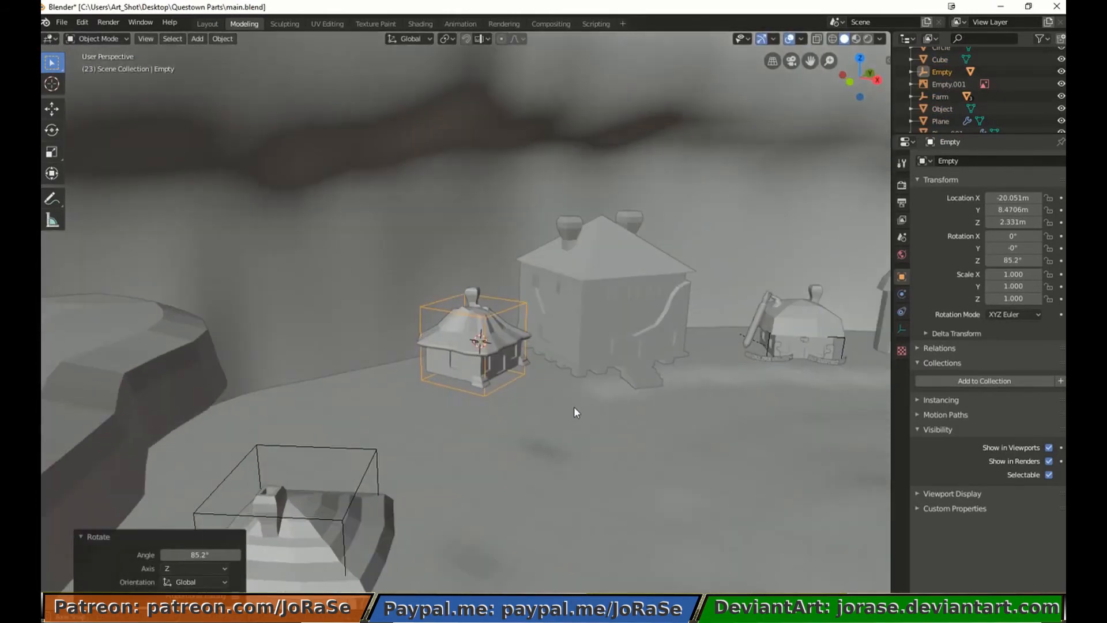
Isolate the store with a neighbouring house and move its empty 6.05 m and 0.861 m in X, 2.02 m and 8.47 m in Y
{"action": "left_click", "coordinate": [830, 341]}
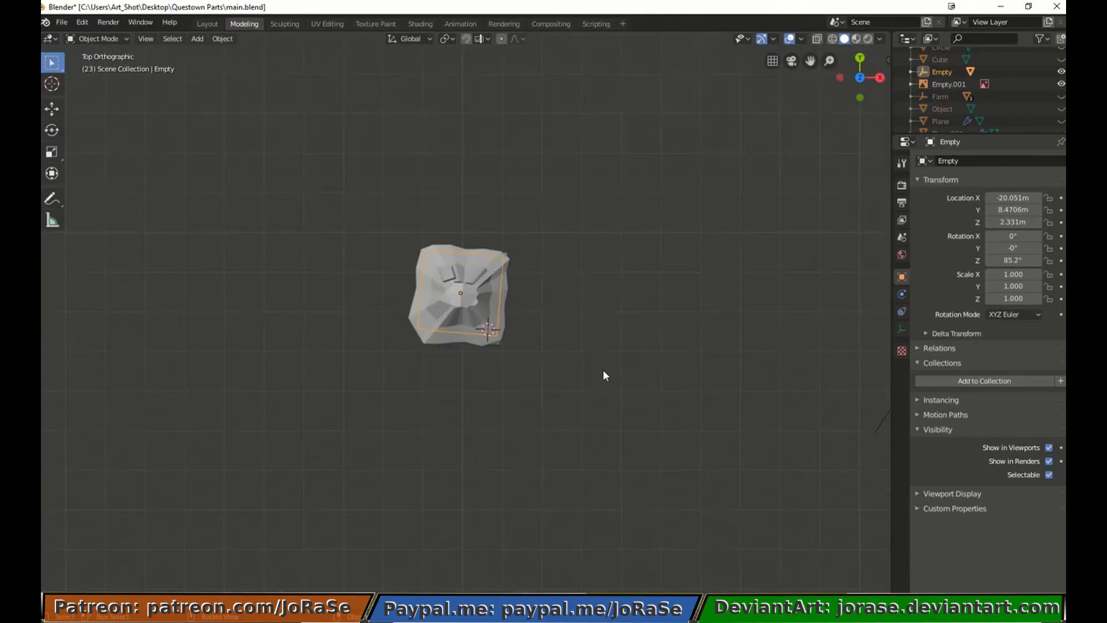
{"action": "key", "text": "g"}
{"action": "left_click", "coordinate": [827, 355]}
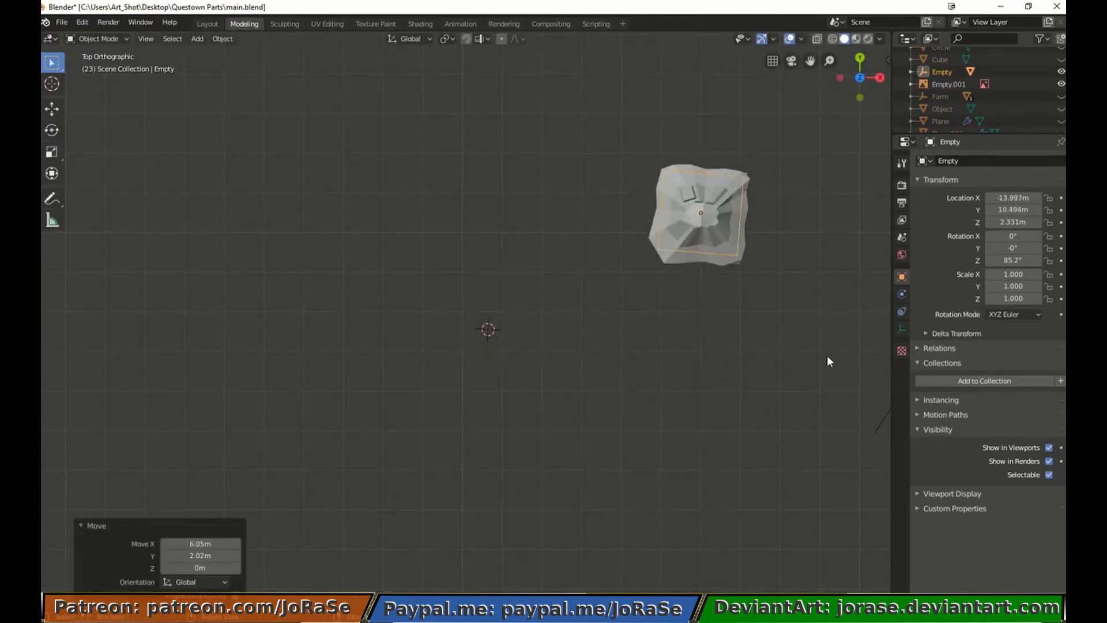
{"action": "key", "text": "g"}
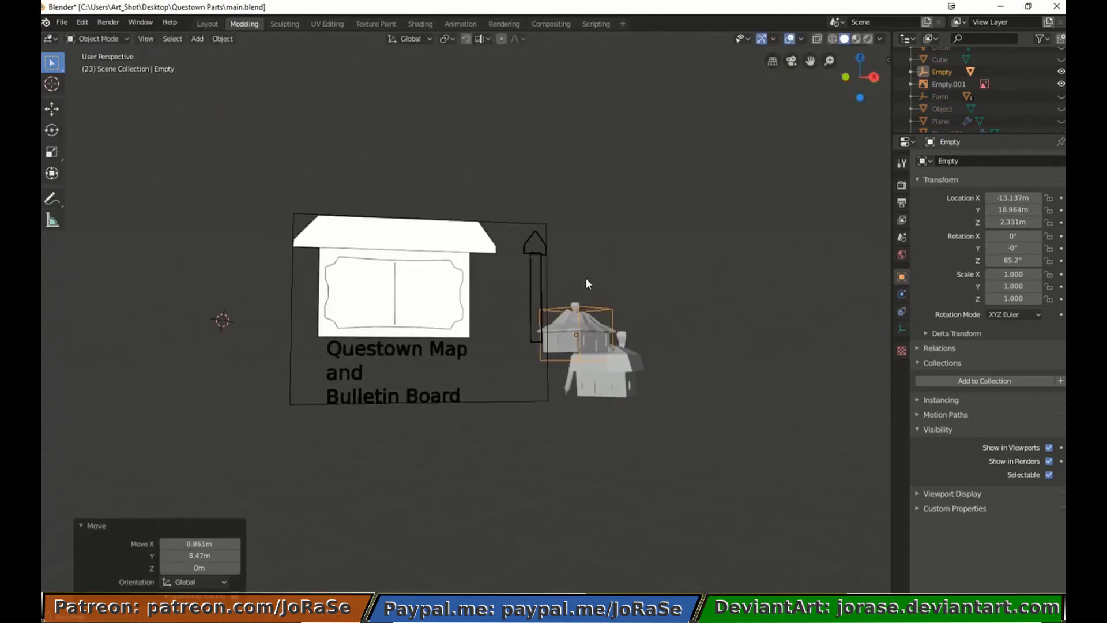
Lower the store's empty 1.62 m along Z, and shift it -0.226 m in X and 0.507 m in Y beside the neighbouring house
{"action": "key", "text": "g"}
{"action": "key", "text": "z"}
{"action": "left_click", "coordinate": [629, 354]}
{"action": "scroll", "coordinate": [673, 383], "scroll_direction": "up", "scroll_amount": 7}
{"action": "middle_click_drag", "start_coordinate": [673, 383], "coordinate": [307, 278], "text": "shift"}
{"action": "key", "text": "g"}
{"action": "key", "text": "x"}
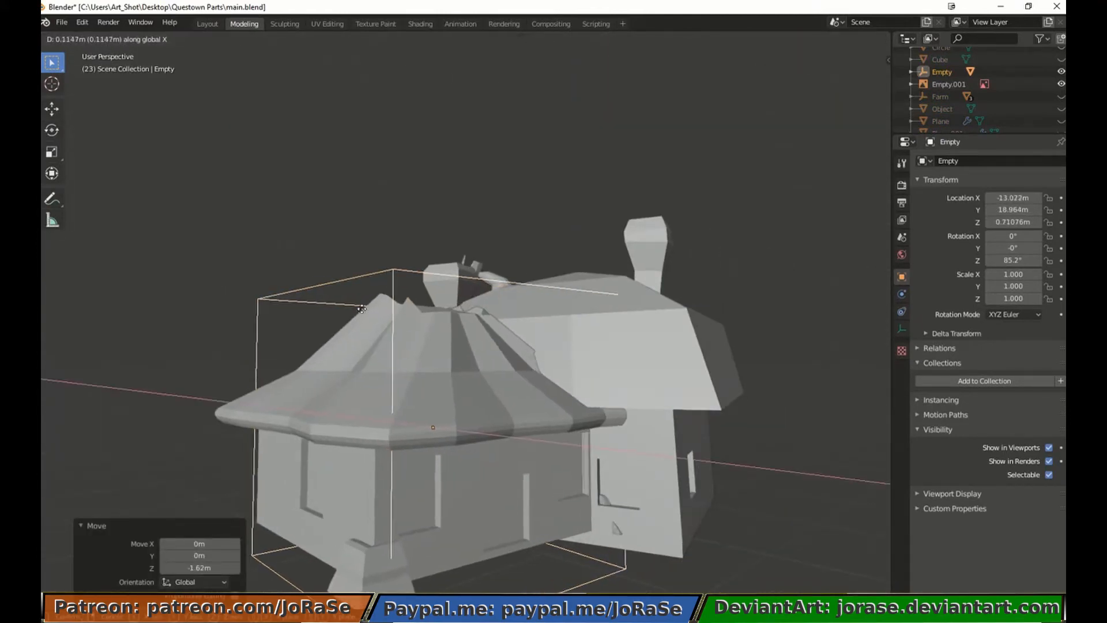
{"action": "left_click", "coordinate": [335, 295]}
{"action": "key", "text": "g"}
{"action": "key", "text": "y"}
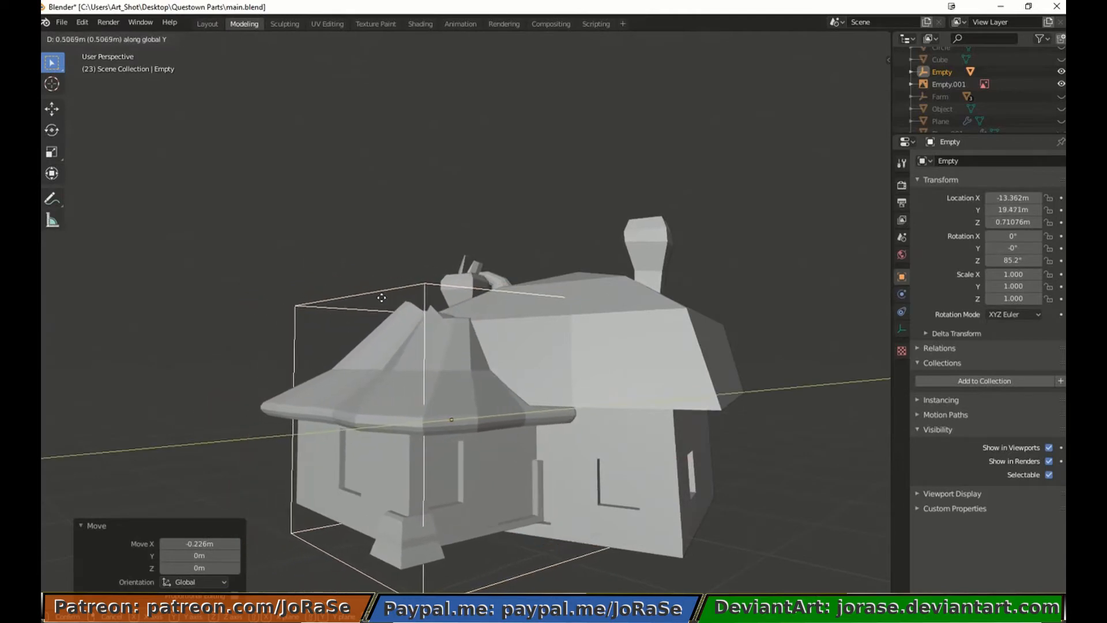
{"action": "left_click", "coordinate": [381, 298]}
Scale the store's empty by 1.047 and again by 1.028, nudging it 0.0514 m along Y between the two resizes
{"action": "key", "text": "s"}
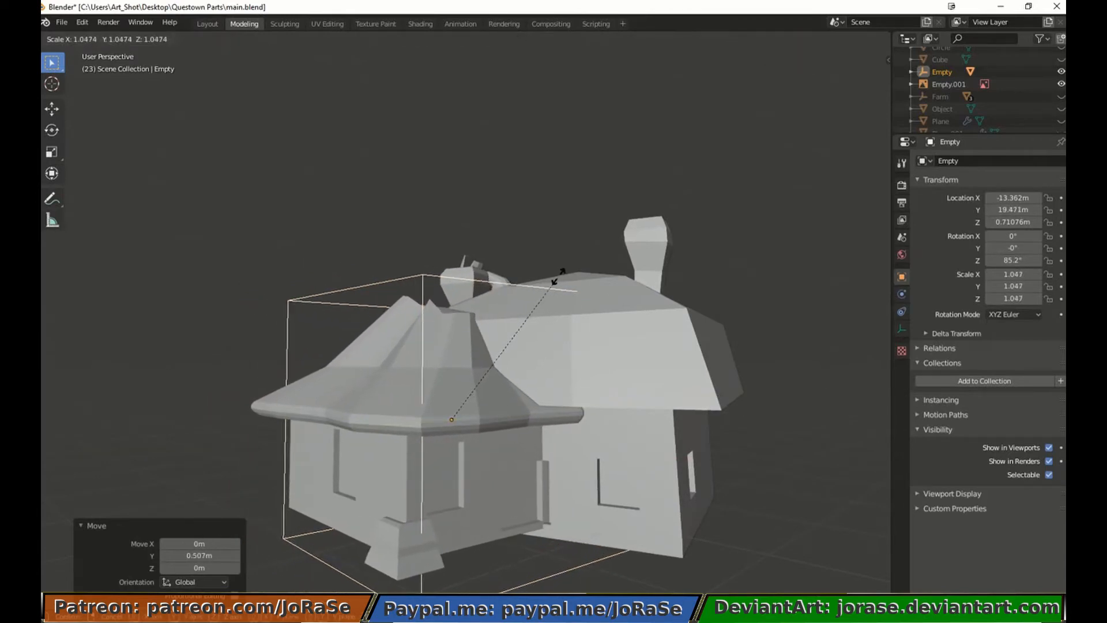
{"action": "left_click", "coordinate": [558, 276]}
{"action": "key", "text": "g"}
{"action": "key", "text": "z"}
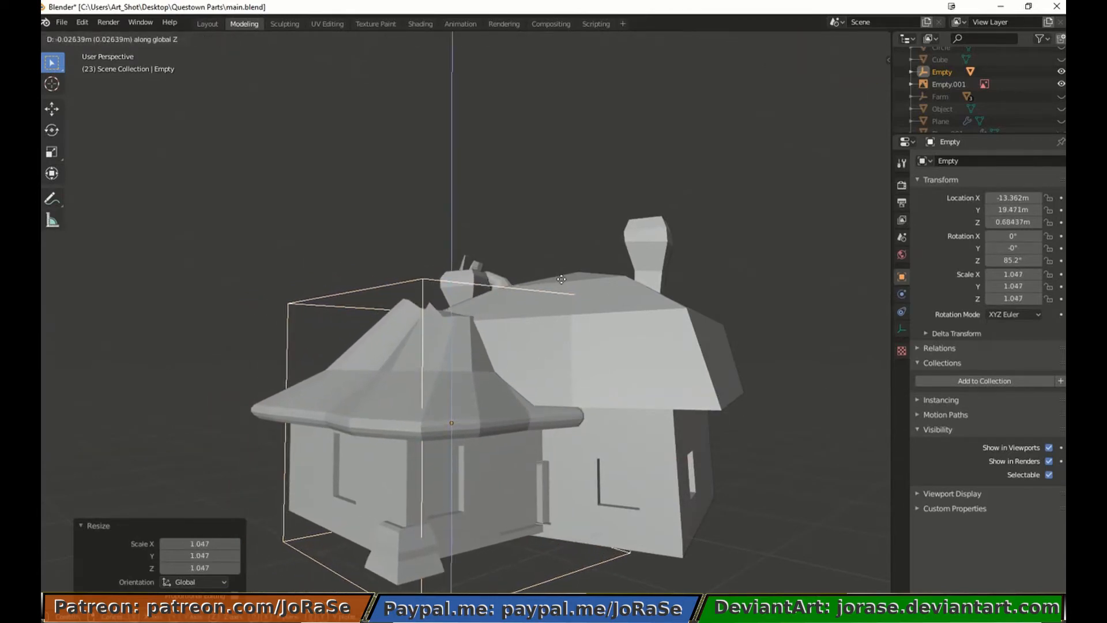
{"action": "left_click", "coordinate": [563, 276]}
{"action": "key", "text": "g"}
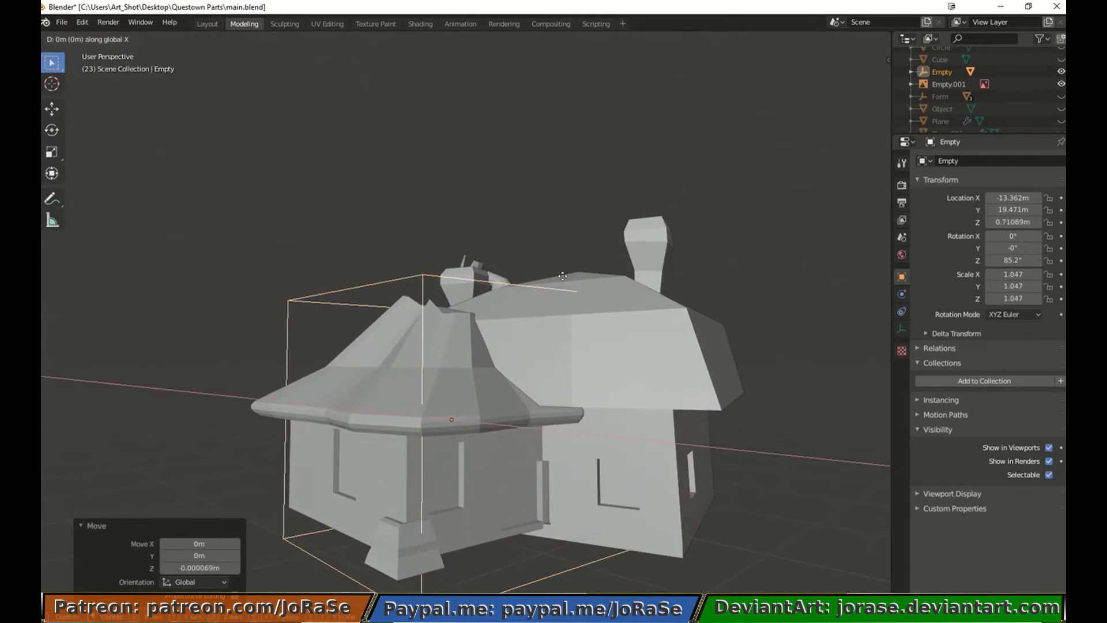
{"action": "key", "text": "y"}
{"action": "left_click", "coordinate": [557, 269]}
{"action": "key", "text": "s"}
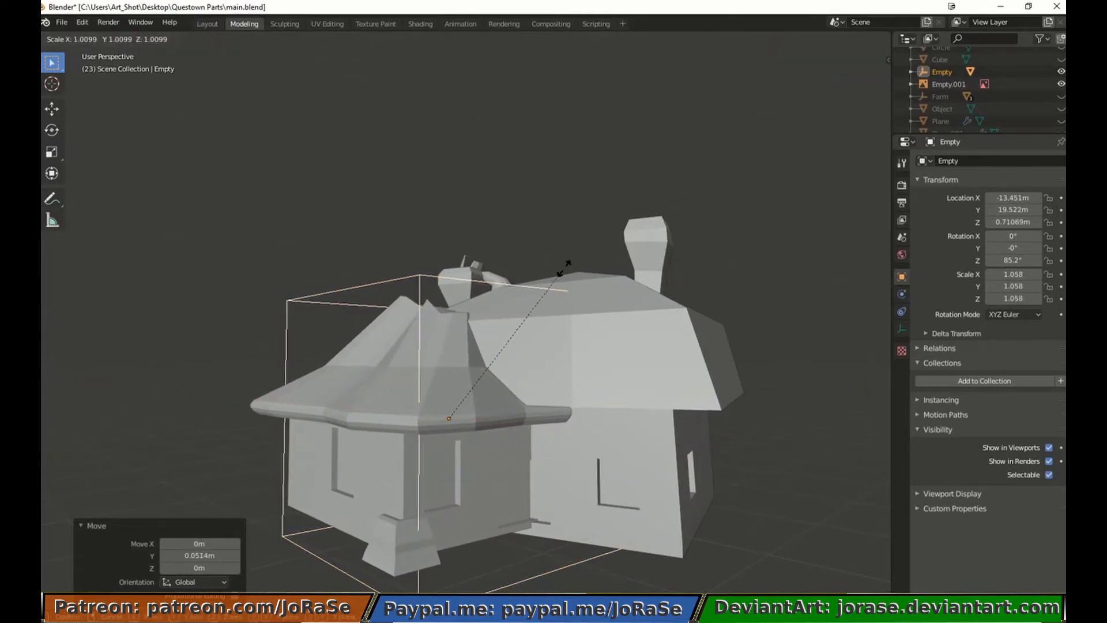
{"action": "left_click", "coordinate": [570, 269]}
Reveal the rest of the town and reposition the store's empty from above, with a final shift of -0.457 m in X and 2.12 m in Y
{"action": "scroll", "coordinate": [571, 272], "scroll_direction": "down", "scroll_amount": 3}
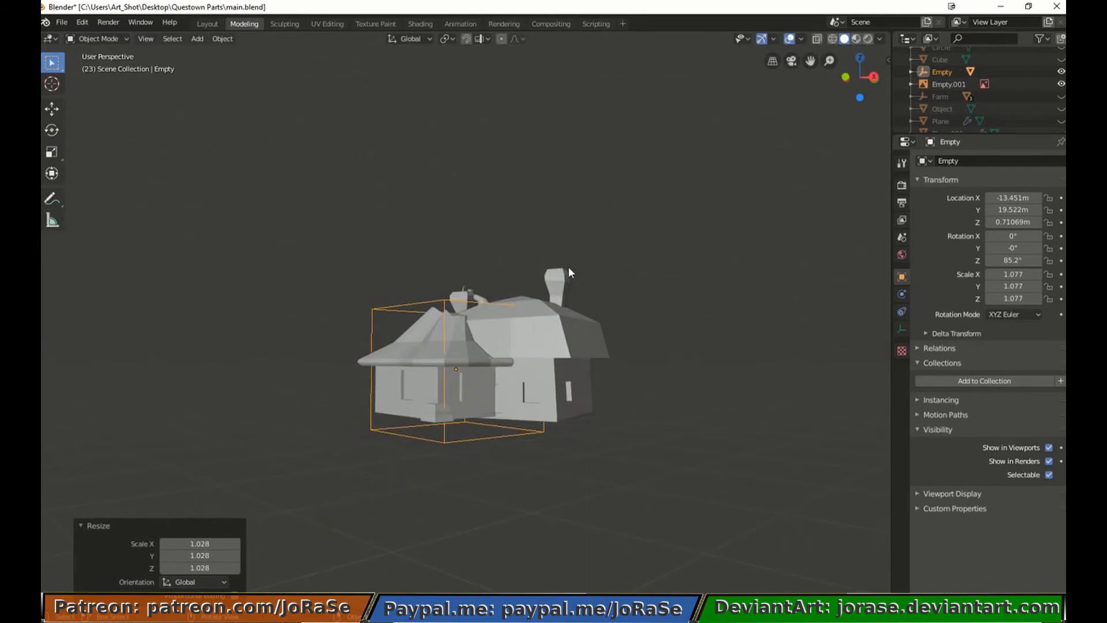
{"action": "scroll", "coordinate": [568, 273], "scroll_direction": "down", "scroll_amount": 3}
{"action": "middle_click_drag", "start_coordinate": [568, 272], "coordinate": [519, 291]}
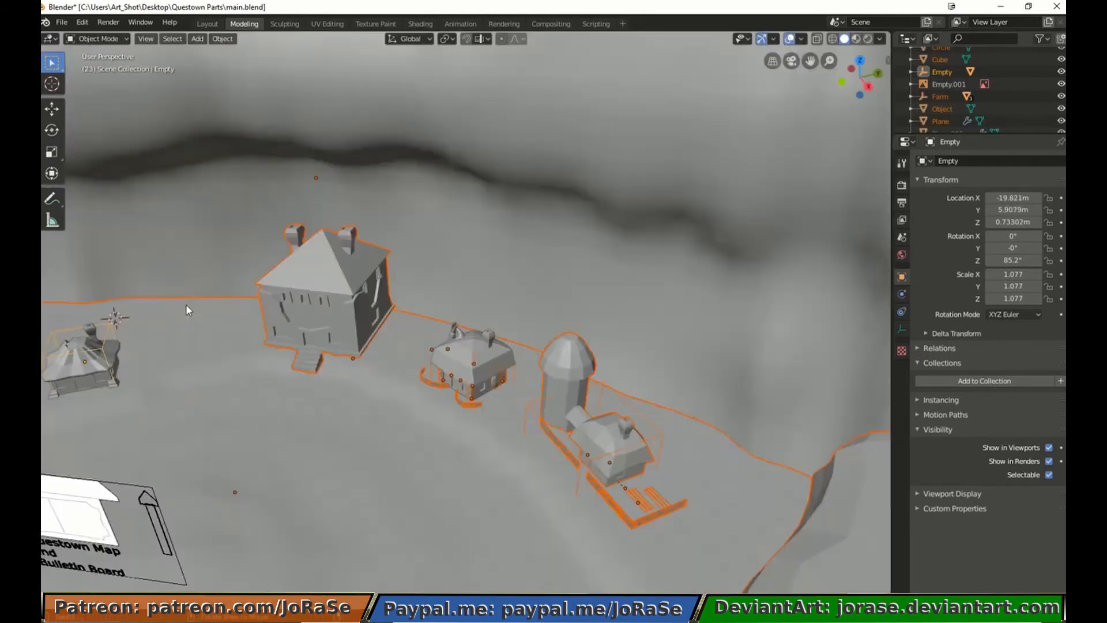
{"action": "left_click", "coordinate": [115, 357]}
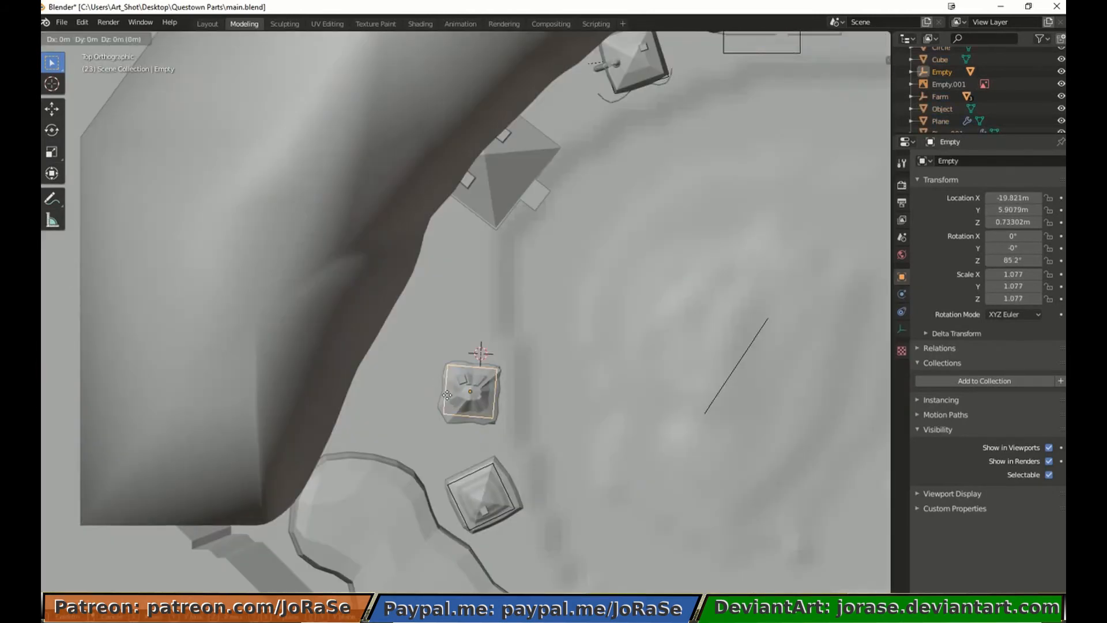
{"action": "left_click_drag", "start_coordinate": [469, 388], "coordinate": [437, 348]}
Lower the store's empty along Z to 0.69546 m so the building sits on the ground, and deselect it
{"action": "middle_click_drag", "start_coordinate": [437, 347], "coordinate": [428, 286]}
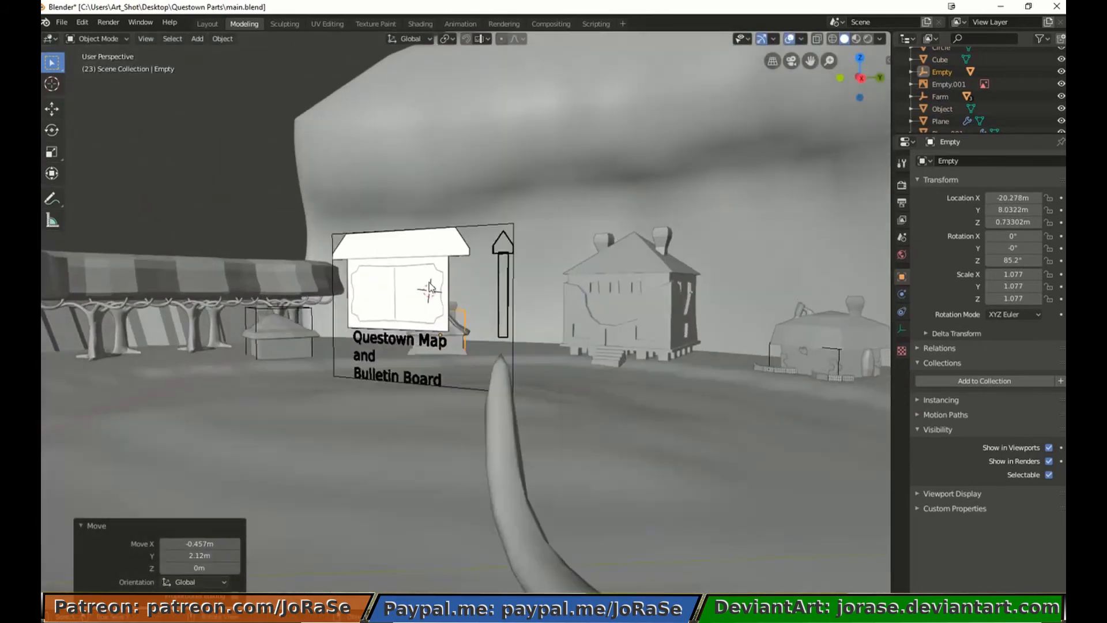
{"action": "scroll", "coordinate": [481, 307], "scroll_direction": "up", "scroll_amount": 5}
{"action": "key", "text": "g"}
{"action": "key", "text": "z"}
{"action": "left_click", "coordinate": [485, 309]}
{"action": "left_click", "coordinate": [531, 323]}
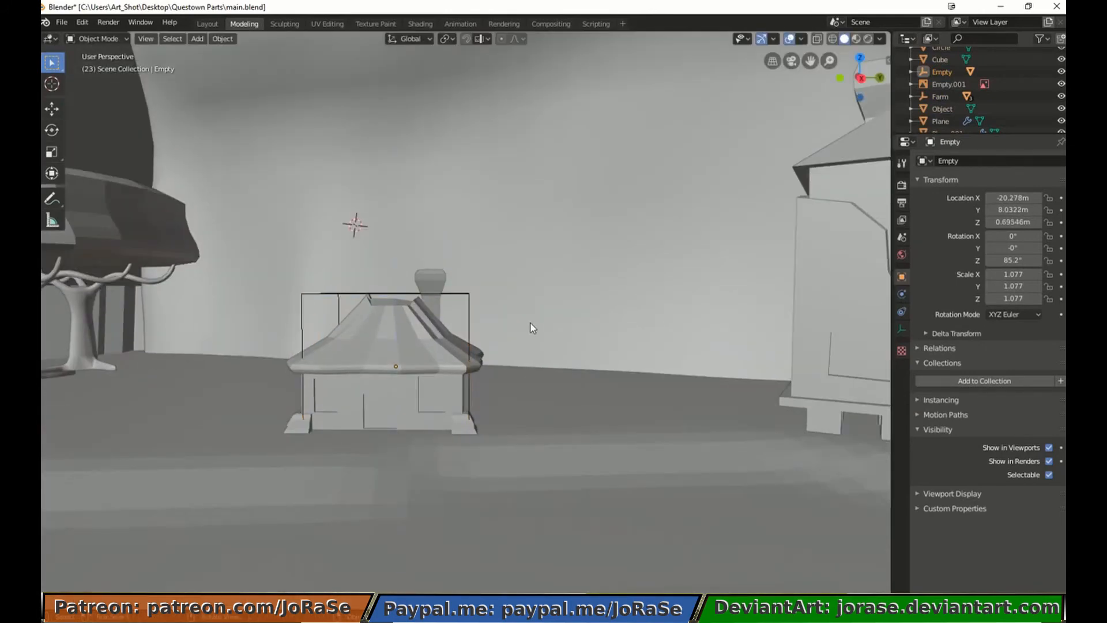
Make the Questown Map and Bulletin Board reference image selectable and hide all other objects
{"action": "scroll", "coordinate": [531, 323], "scroll_direction": "down", "scroll_amount": 5}
{"action": "middle_click_drag", "start_coordinate": [472, 310], "coordinate": [559, 358]}
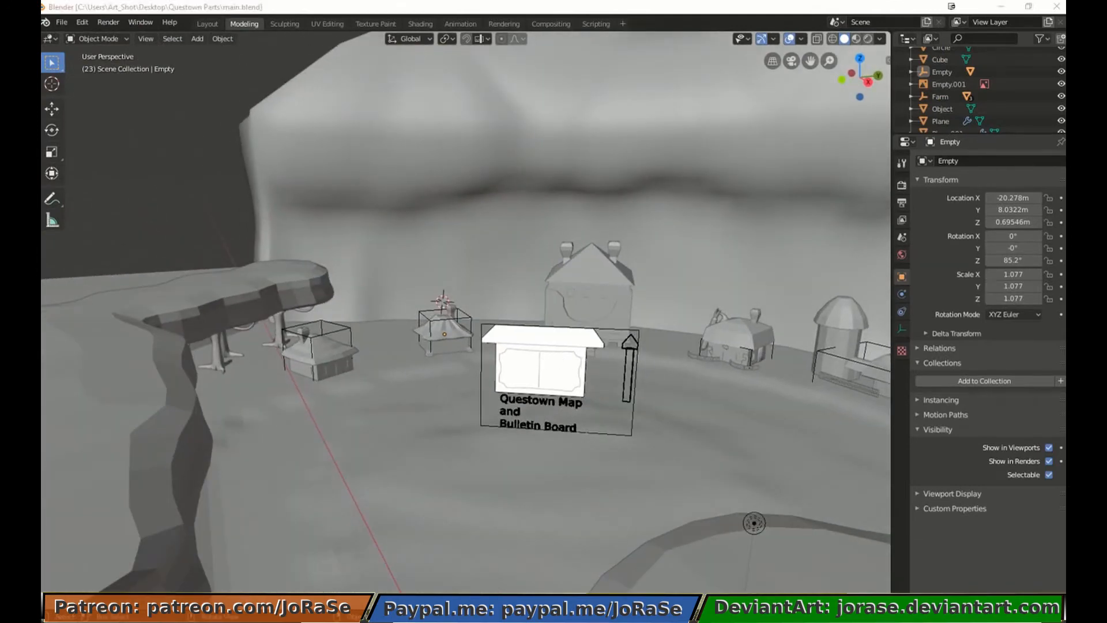
{"action": "middle_click_drag", "start_coordinate": [559, 358], "coordinate": [365, 382]}
{"action": "left_click", "coordinate": [500, 421]}
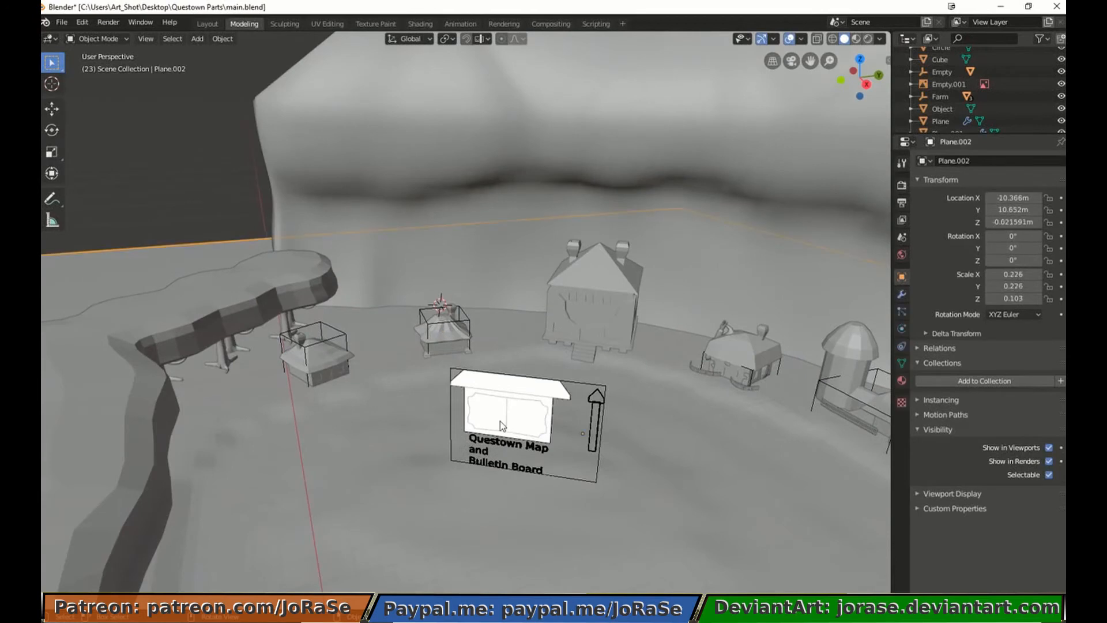
{"action": "left_click", "coordinate": [944, 84]}
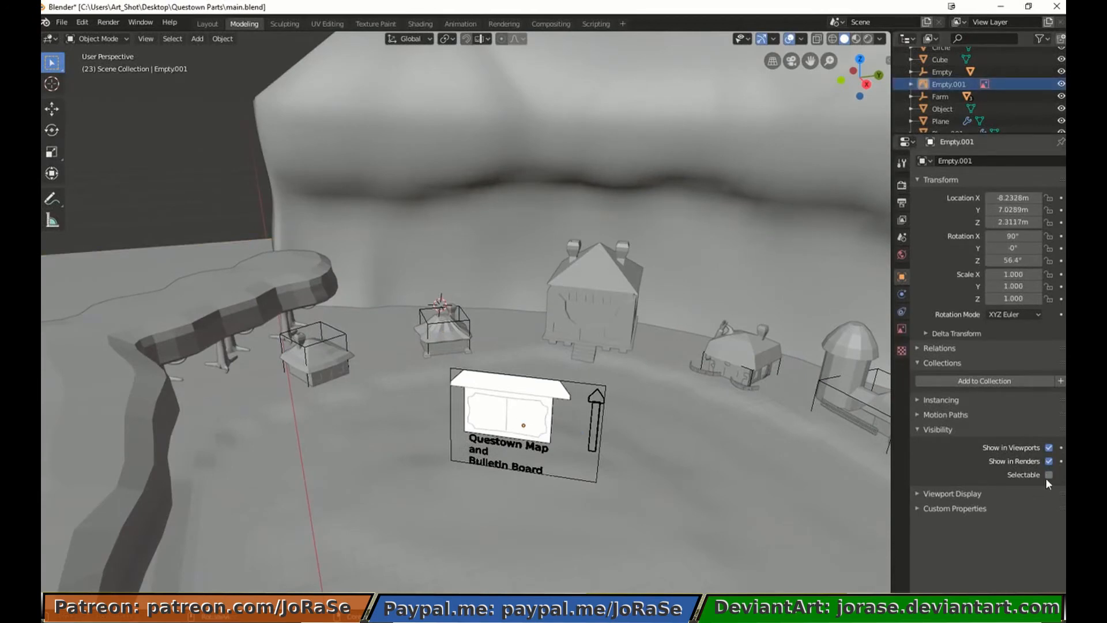
{"action": "key", "text": "shift+h"}
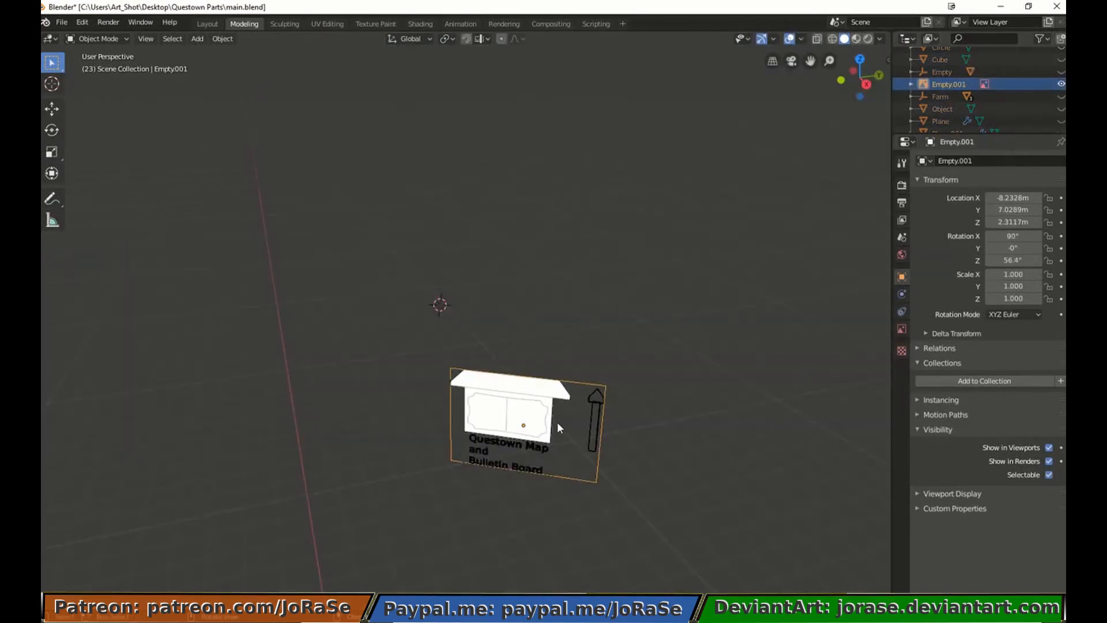
Clear the reference image's rotation, rotate it 90° about X, and frame it in front view
{"action": "key", "text": "alt+r"}
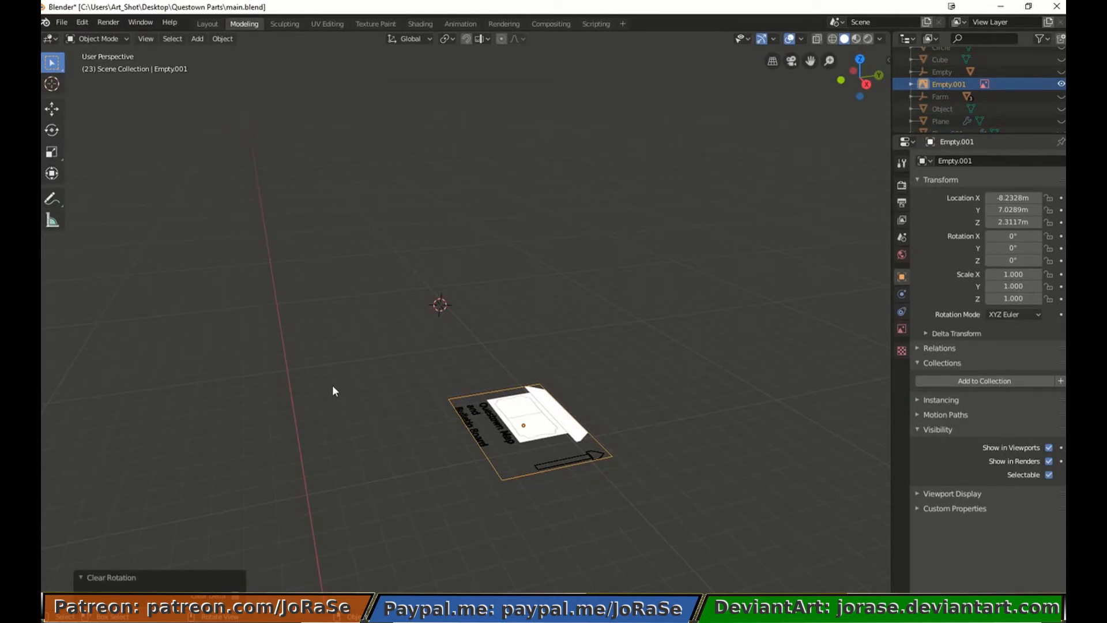
{"action": "type", "text": "rx90"}
{"action": "key", "text": "Return"}
{"action": "key", "text": "KP_1"}
{"action": "key", "text": "KP_Decimal"}
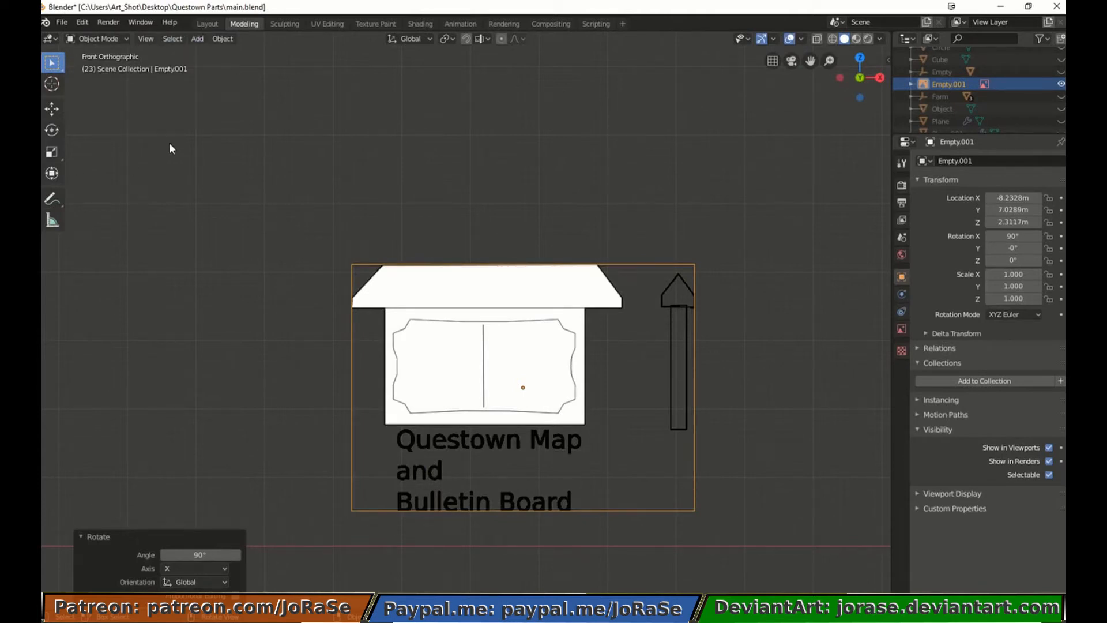
Add a 2 m cube over the bulletin board reference and reduce its mesh to a single vertex in Edit Mode
{"action": "left_click", "coordinate": [197, 39]}
{"action": "left_click", "coordinate": [312, 65]}
{"action": "scroll", "coordinate": [178, 343], "scroll_direction": "down", "scroll_amount": 4}
{"action": "key", "text": "g"}
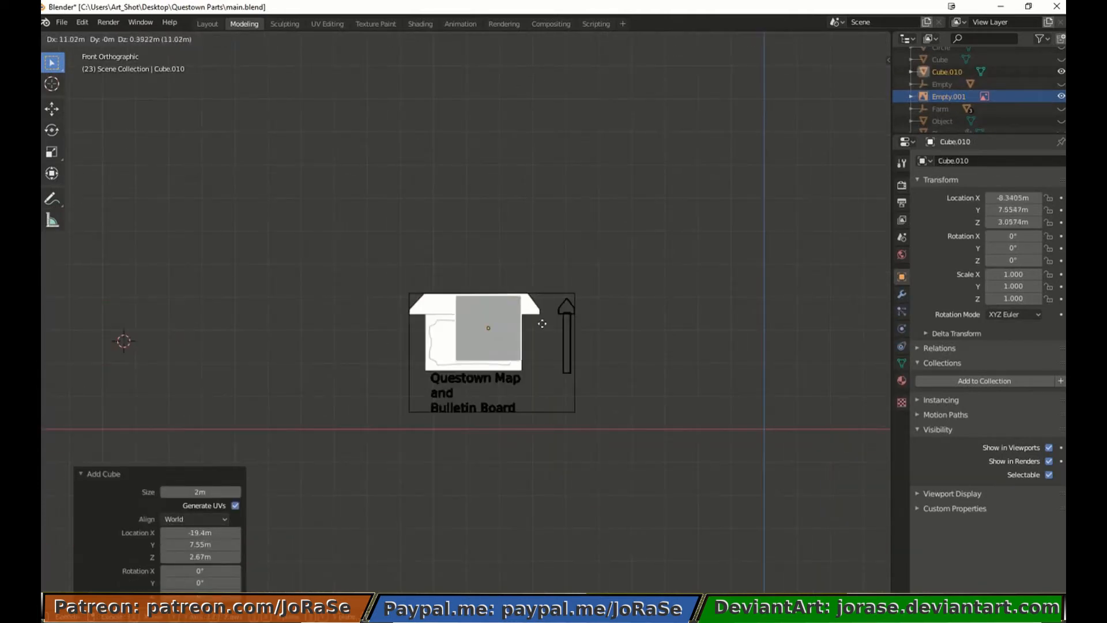
{"action": "left_click", "coordinate": [534, 326]}
{"action": "key", "text": "Tab"}
{"action": "scroll", "coordinate": [427, 120], "scroll_direction": "up", "scroll_amount": 5}
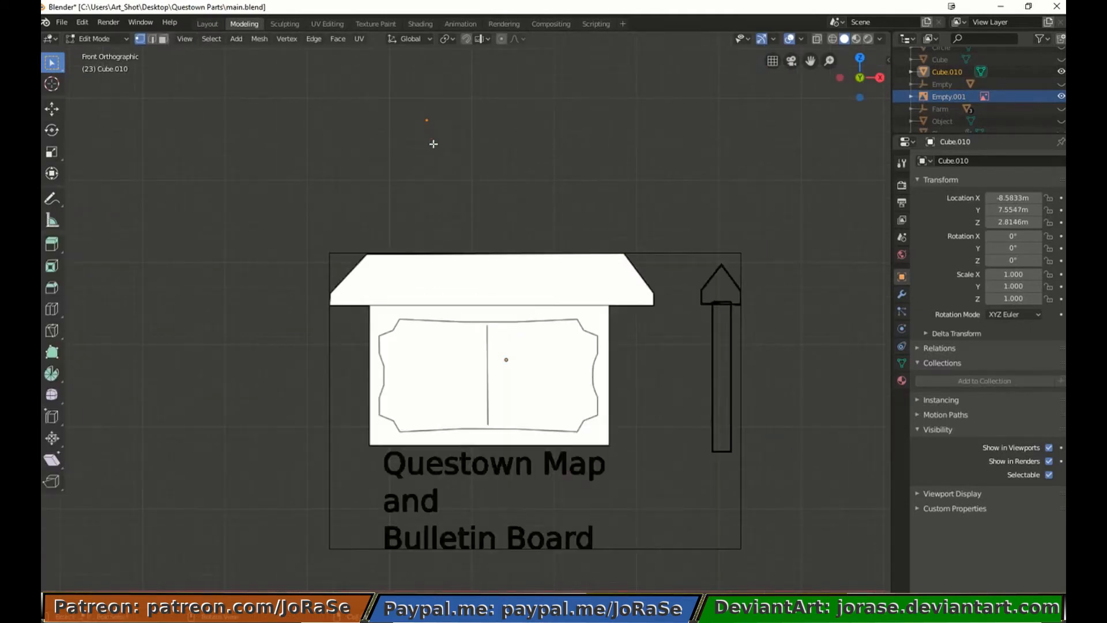
Move the vertex to the left eave corner of the side-profile drawing and shift it -0.533 m along Y
{"action": "key", "text": "g"}
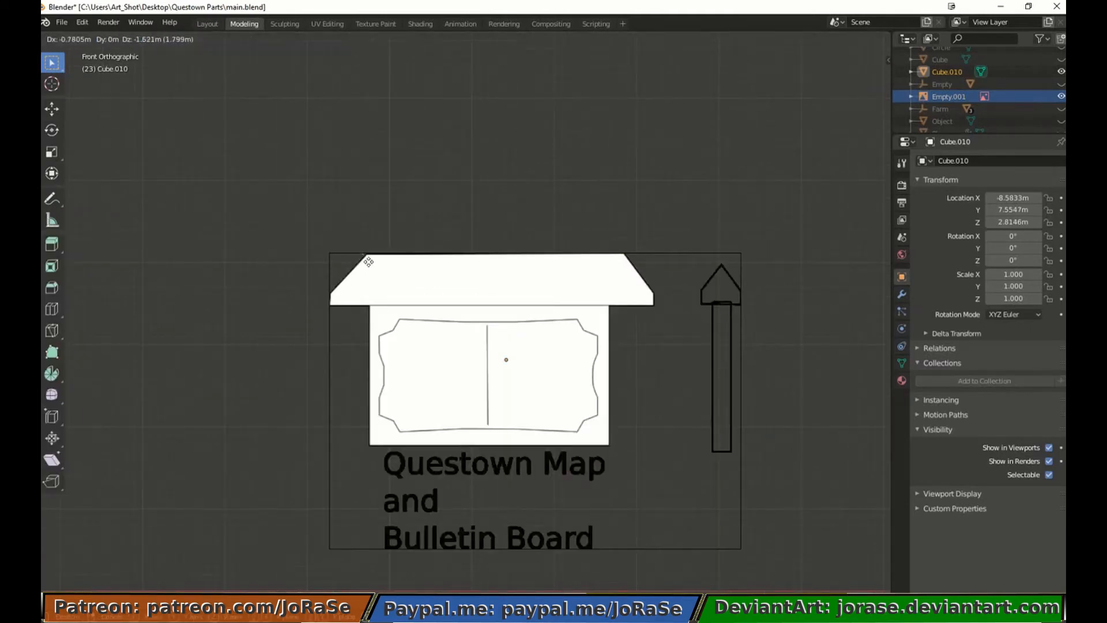
{"action": "left_click", "coordinate": [707, 298]}
{"action": "key", "text": "g"}
{"action": "left_click", "coordinate": [704, 200]}
{"action": "key", "text": "KP_7"}
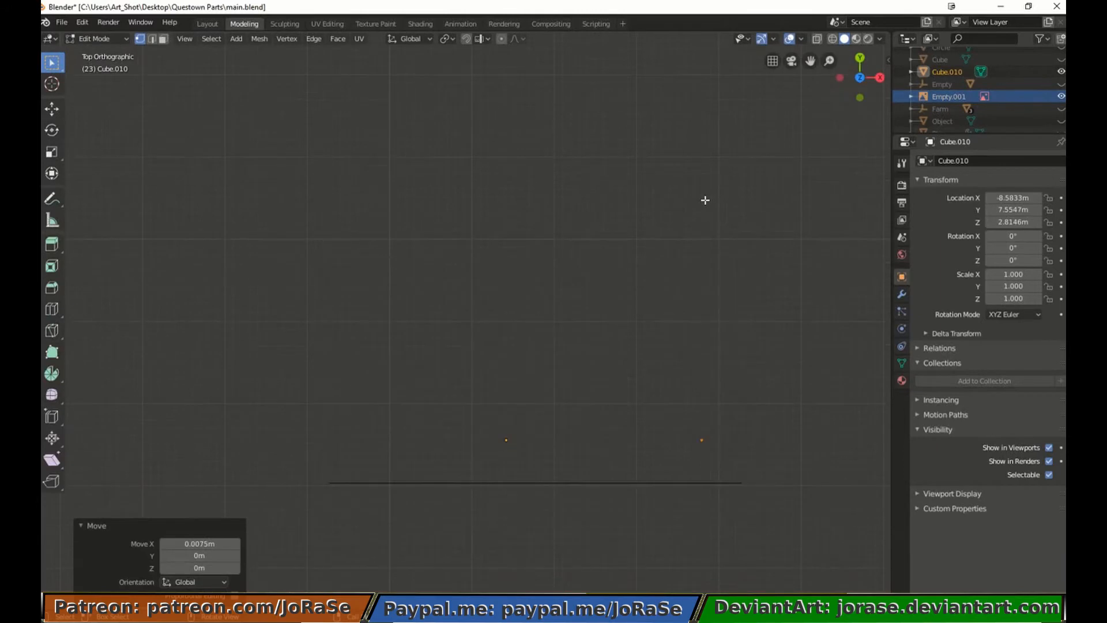
{"action": "key", "text": "g"}
{"action": "left_click", "coordinate": [705, 244]}
Extrude the vertex 0.24 m in X and 0.308 m in Z to the roof peak, and extrude again down to the right eave
{"action": "key", "text": "KP_1"}
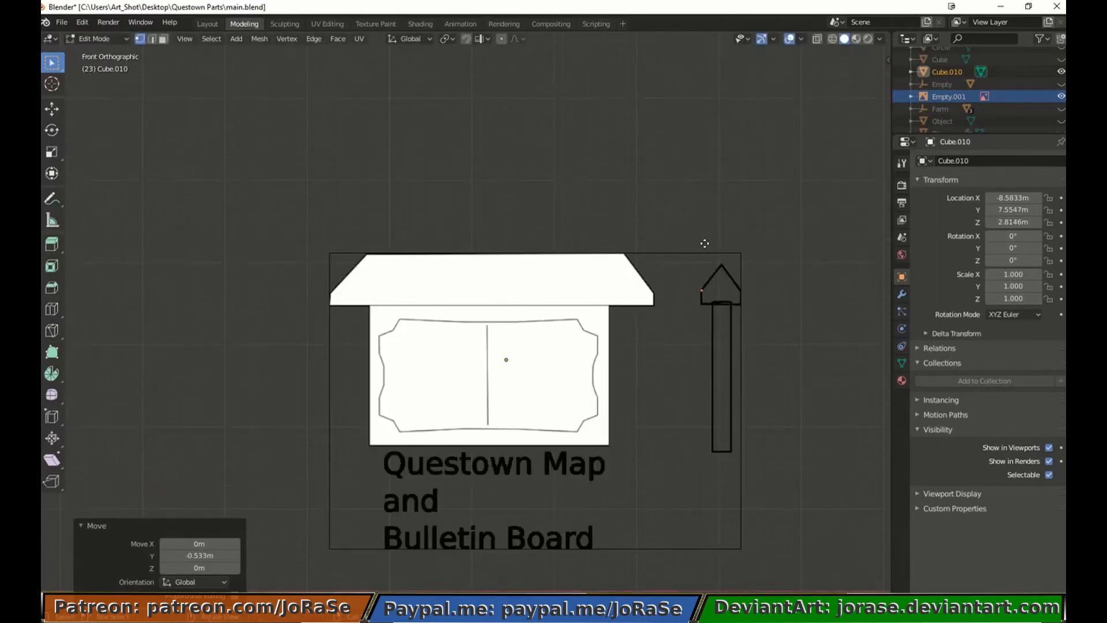
{"action": "key", "text": "g"}
{"action": "left_click", "coordinate": [724, 219]}
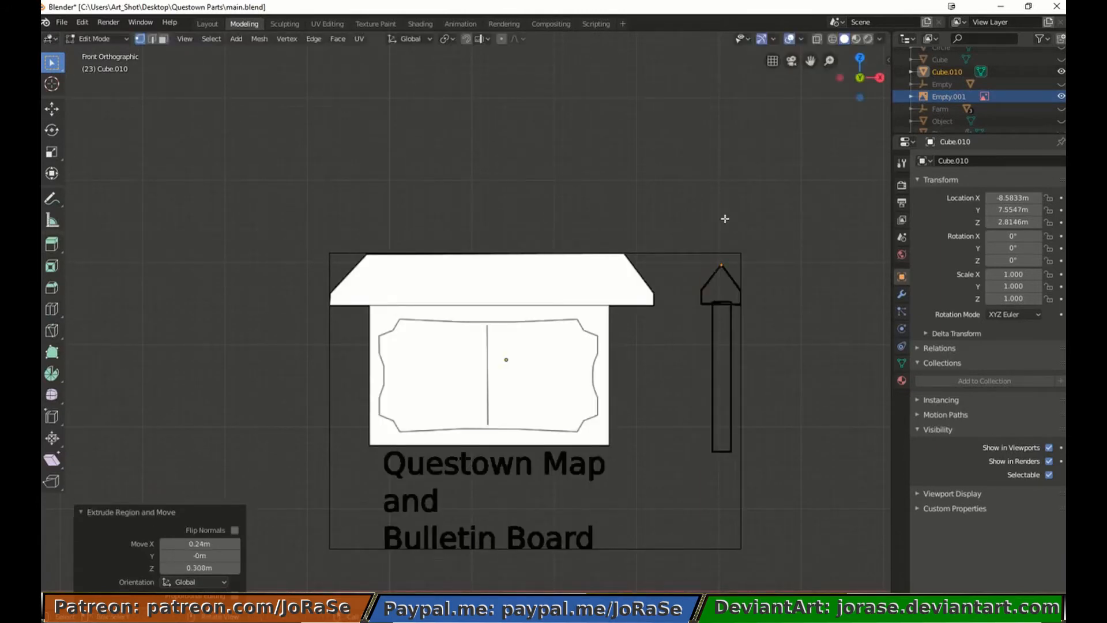
{"action": "key", "text": "e"}
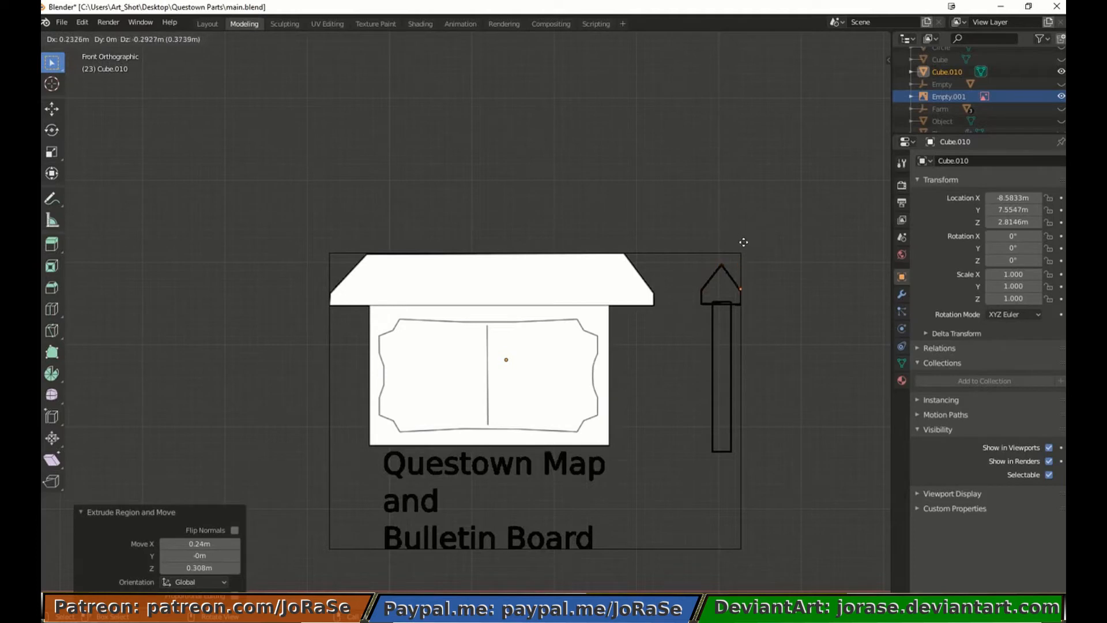
{"action": "left_click", "coordinate": [744, 244]}
Select both eave vertices of the side profile and level them by scaling Z to 0
{"action": "key", "text": "b"}
{"action": "left_click_drag", "start_coordinate": [683, 283], "coordinate": [712, 300]}
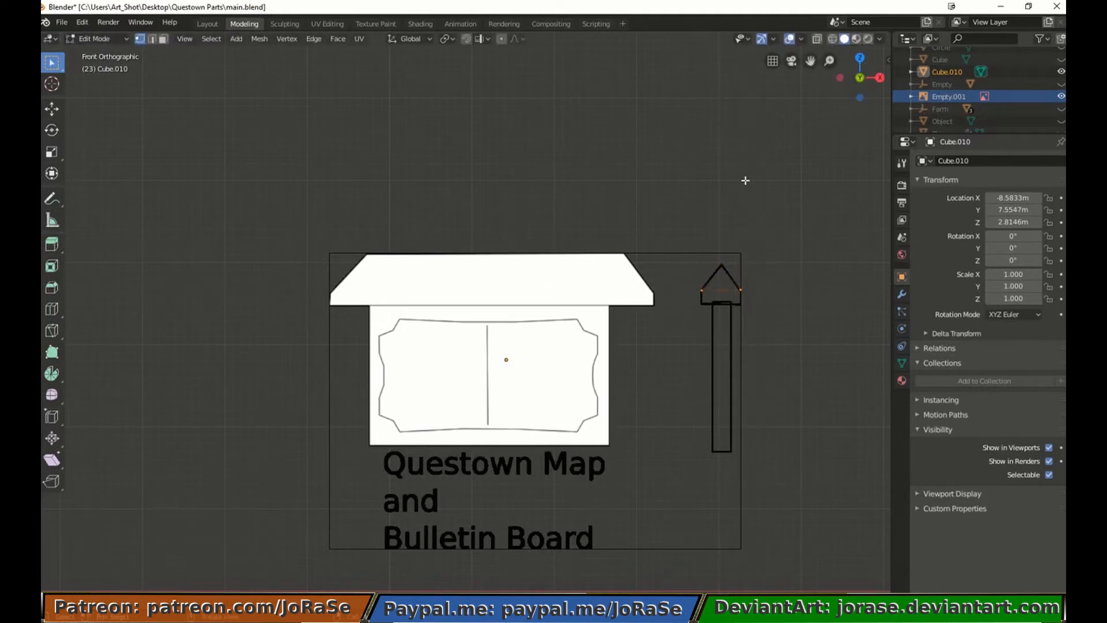
{"action": "key", "text": "s"}
{"action": "key", "text": "z"}
{"action": "key", "text": "0"}
{"action": "key", "text": "Return"}
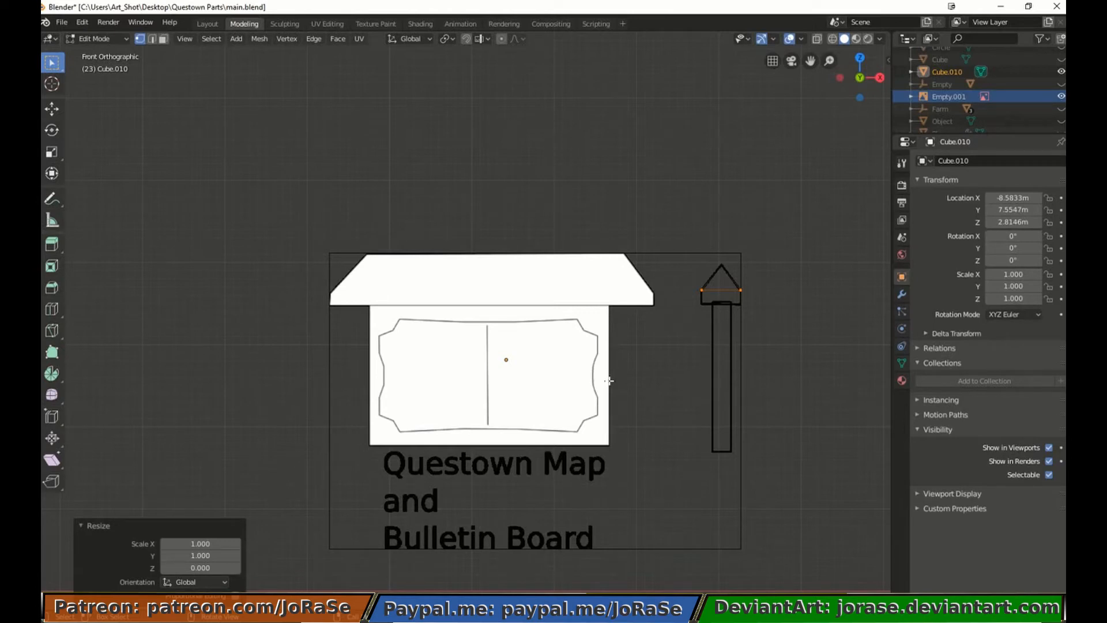
Extrude both eave vertices down, the left one by 0.165 m, and level their lower ends by scaling Z to 0
{"action": "left_click", "coordinate": [682, 268]}
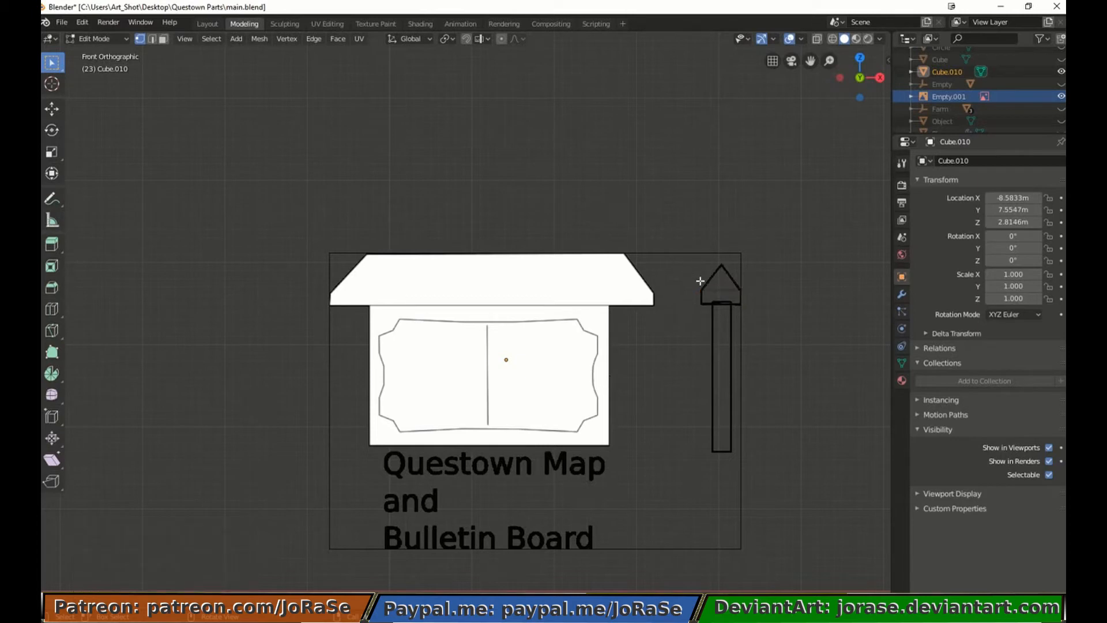
{"action": "key", "text": "e"}
{"action": "left_click", "coordinate": [726, 292]}
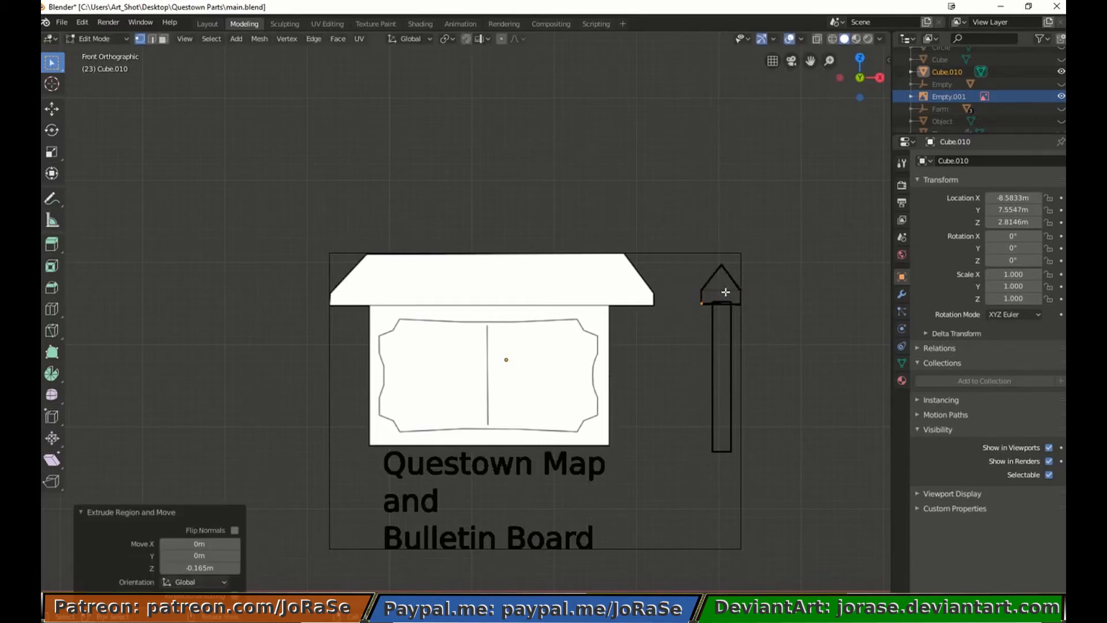
{"action": "left_click", "coordinate": [725, 293]}
{"action": "key", "text": "e"}
{"action": "left_click", "coordinate": [750, 314]}
{"action": "key", "text": "s"}
{"action": "key", "text": "z"}
{"action": "key", "text": "0"}
{"action": "key", "text": "Return"}
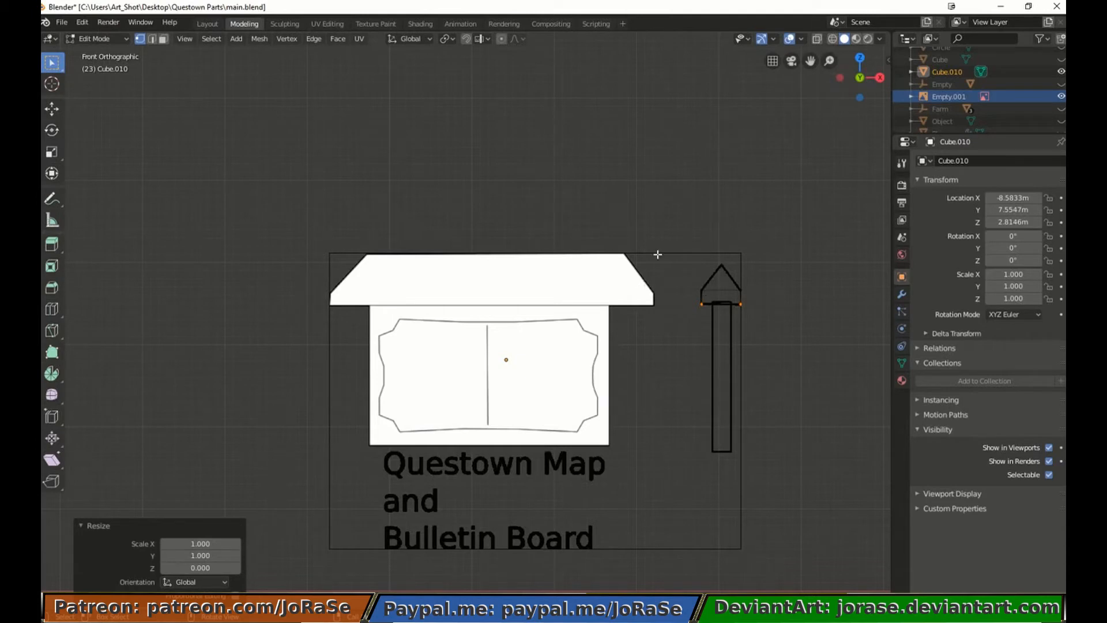
Extrude the profile's two bottom vertices and scale them inward to the post's width
{"action": "key", "text": "e"}
{"action": "key", "text": "s"}
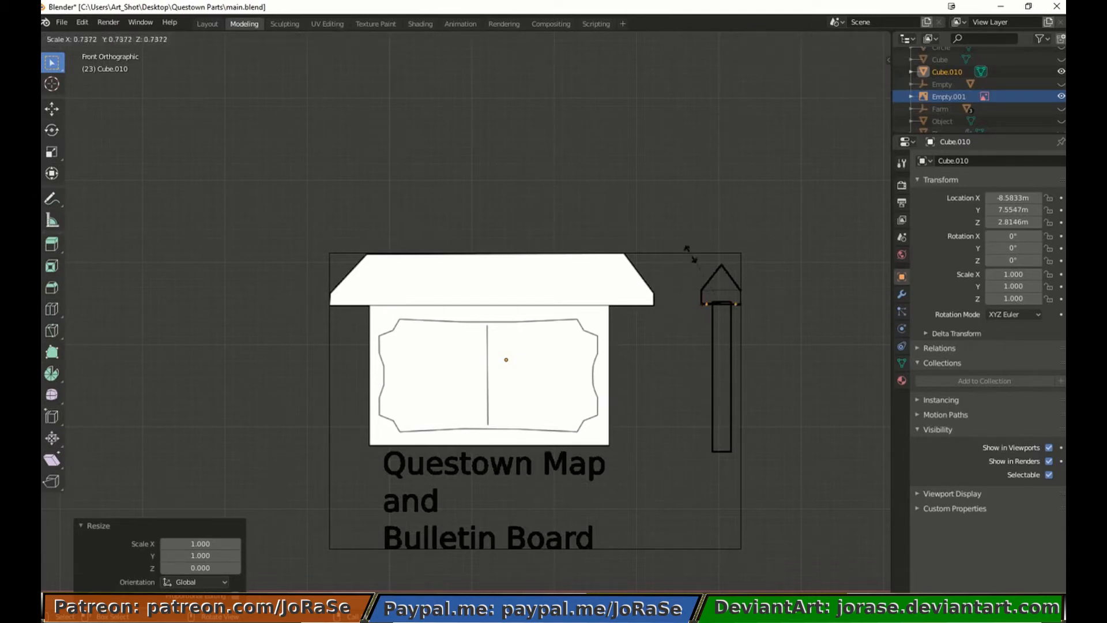
{"action": "left_click", "coordinate": [706, 273]}
Rotate the whole roof profile 90° about Z and move it about -0.8 m along X to the right end of the front-view roof drawing
{"action": "key", "text": "b"}
{"action": "left_click_drag", "start_coordinate": [683, 231], "coordinate": [762, 356]}
{"action": "type", "text": "r"}
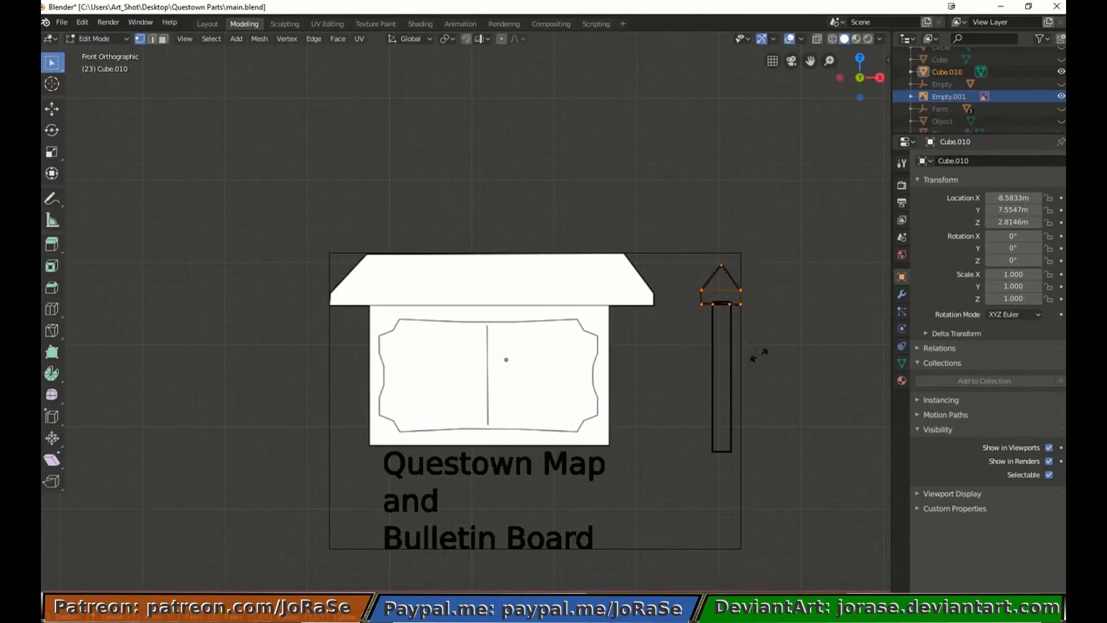
{"action": "type", "text": "z90"}
{"action": "key", "text": "Return"}
{"action": "key", "text": "g"}
{"action": "key", "text": "x"}
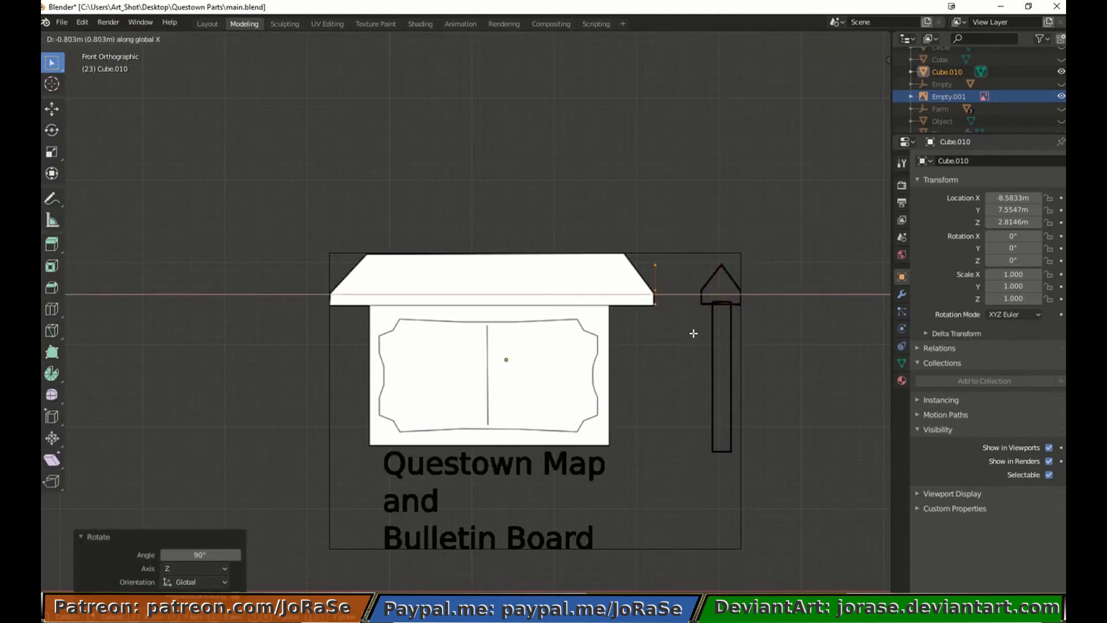
{"action": "left_click", "coordinate": [694, 332]}
{"action": "key", "text": "g"}
{"action": "left_click", "coordinate": [691, 334]}
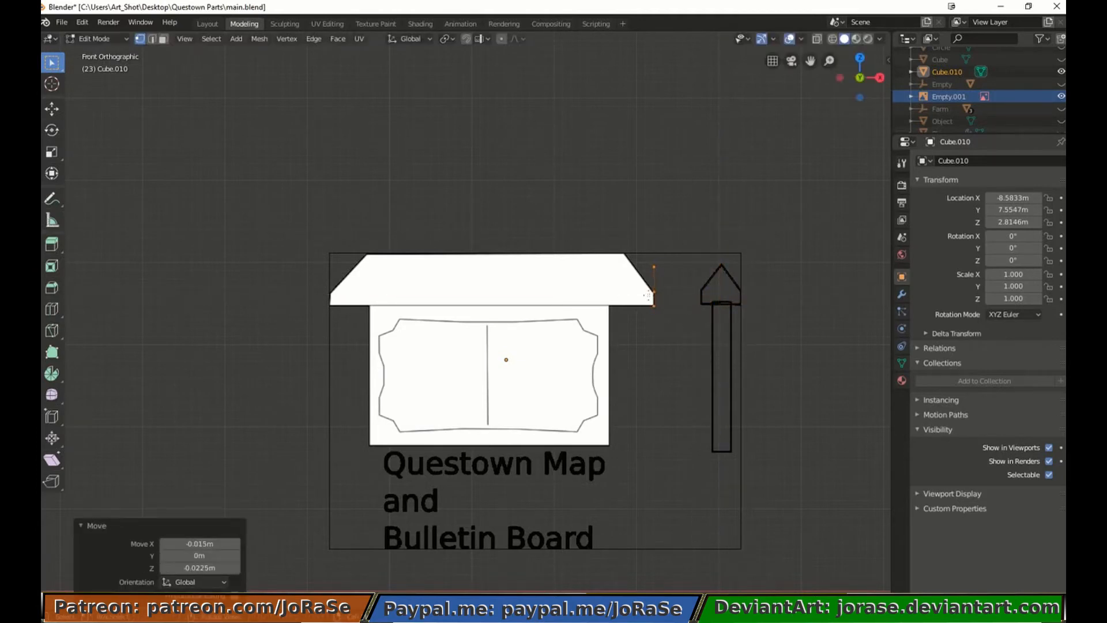
In wireframe display, move the profile's peak vertex about -0.35 m in X and 0.14 m in Z to the roof's upper-right corner
{"action": "key", "text": "z"}
{"action": "left_click", "coordinate": [600, 295]}
{"action": "left_click_drag", "start_coordinate": [648, 280], "coordinate": [681, 329], "text": "ctrl"}
{"action": "key", "text": "g"}
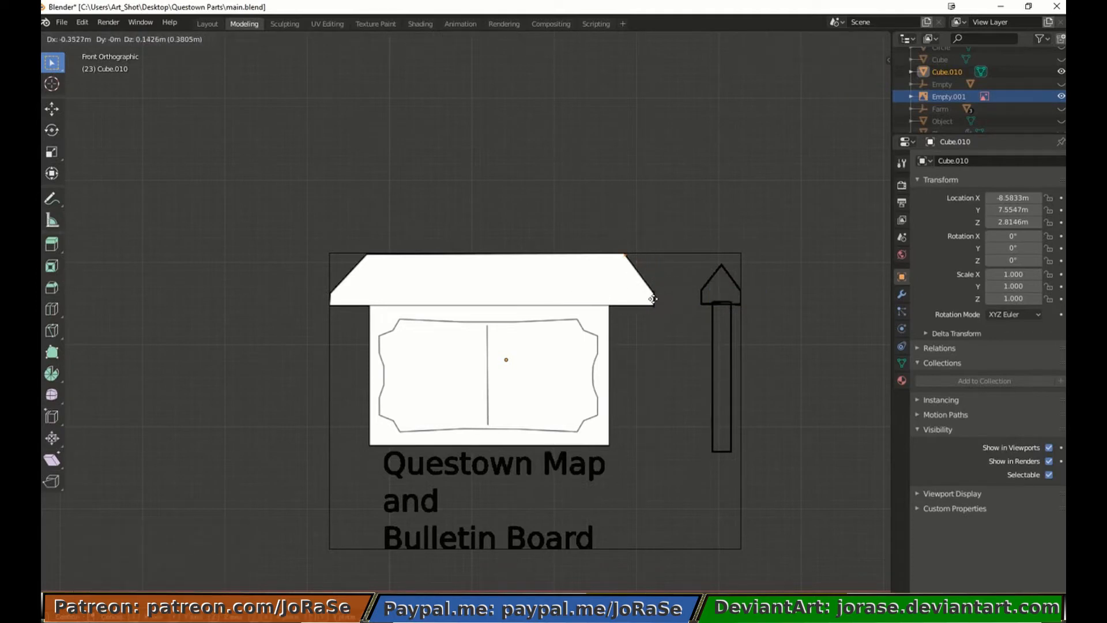
{"action": "left_click", "coordinate": [653, 302]}
Duplicate the roof profile, rotate the copy 180° about Z, and move it about -3.8 m along X to the left end of the roof drawing
{"action": "key", "text": "g"}
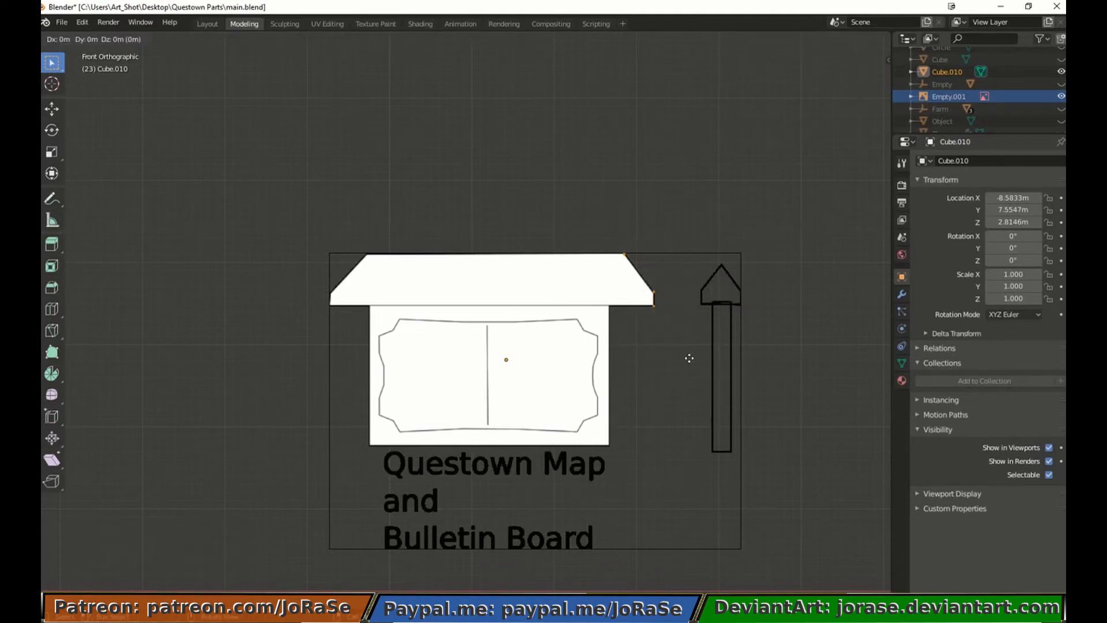
{"action": "right_click", "coordinate": [689, 358]}
{"action": "type", "text": "rz180"}
{"action": "key", "text": "Return"}
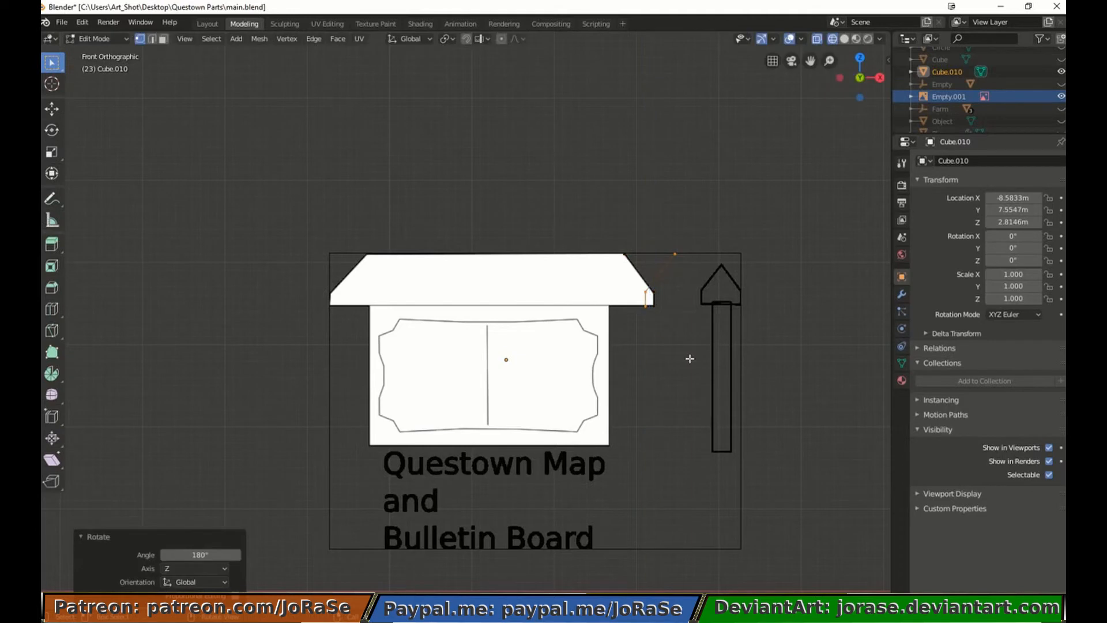
{"action": "key", "text": "g"}
{"action": "key", "text": "x"}
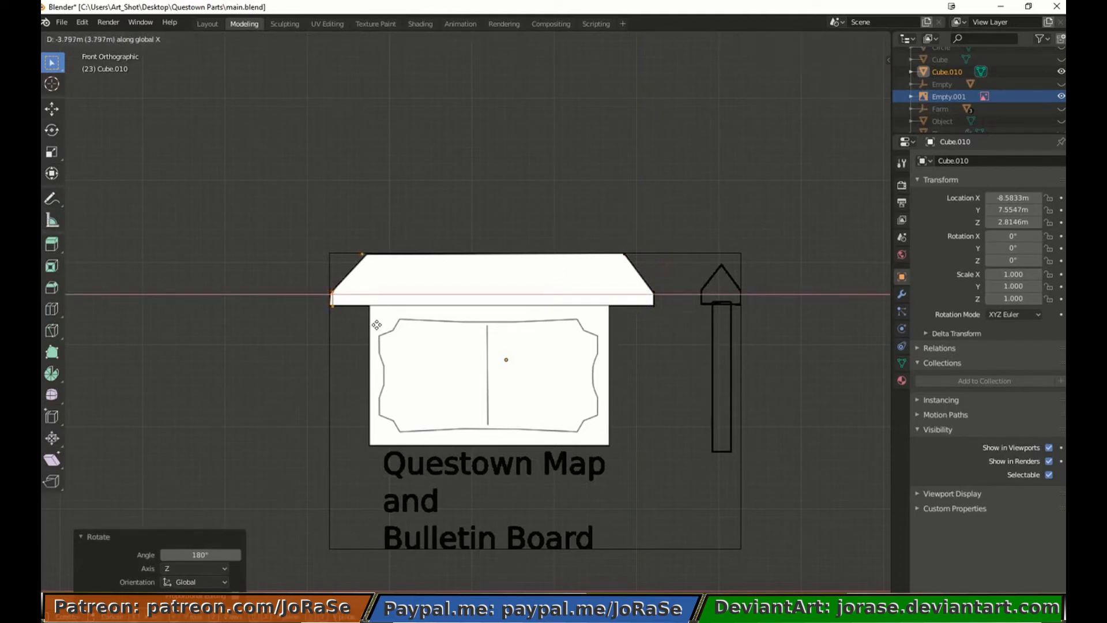
{"action": "left_click", "coordinate": [377, 324]}
{"action": "left_click", "coordinate": [312, 370]}
Fill the front roof slope between the two profiles' peak and front eave vertices, and switch to solid display
{"action": "middle_click_drag", "start_coordinate": [311, 370], "coordinate": [481, 384]}
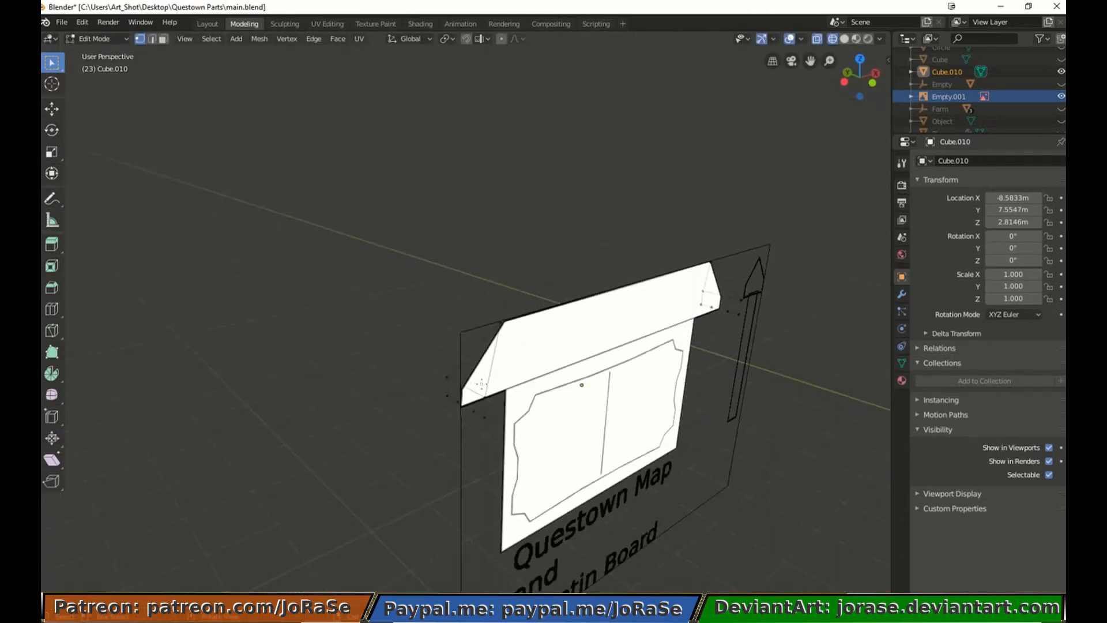
{"action": "left_click", "coordinate": [500, 322], "text": "shift"}
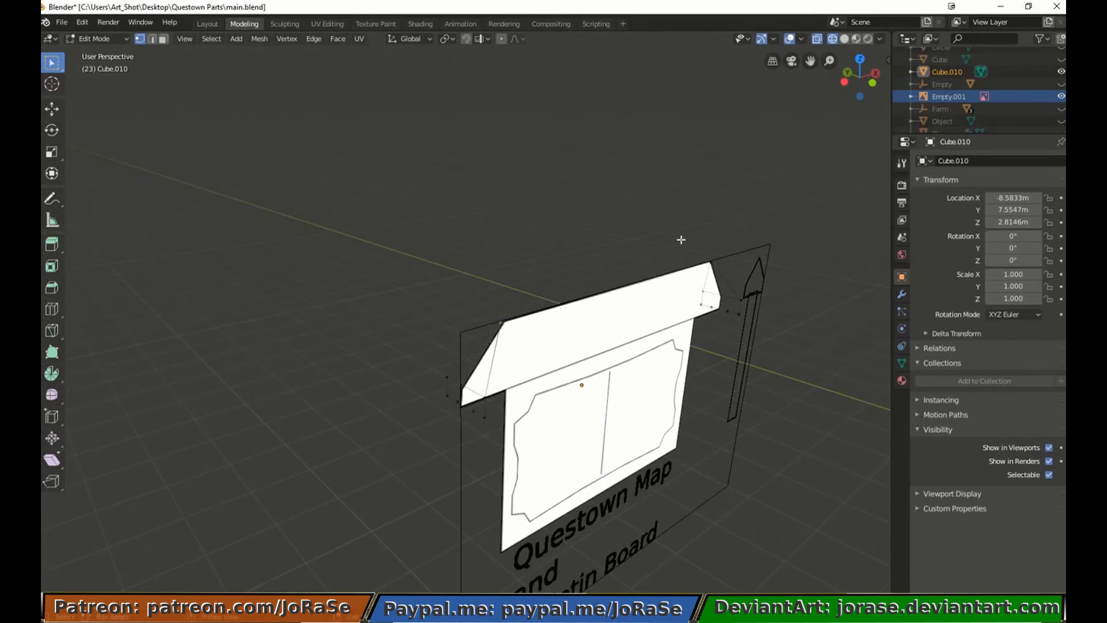
{"action": "left_click", "coordinate": [742, 300], "text": "shift"}
{"action": "left_click", "coordinate": [486, 398], "text": "shift"}
{"action": "key", "text": "f"}
{"action": "key", "text": "z"}
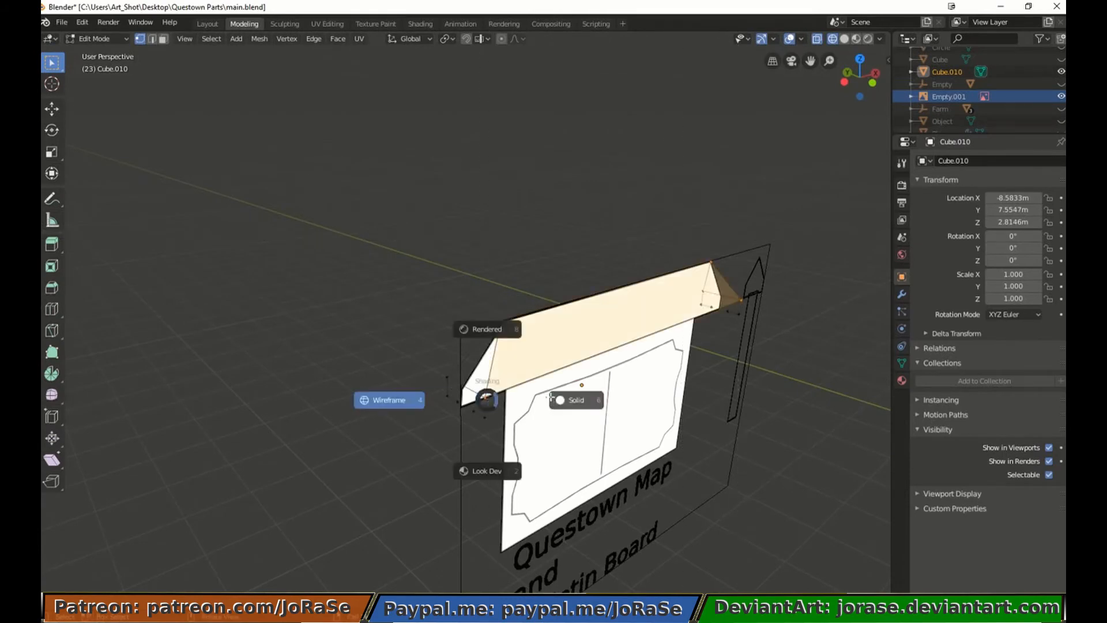
{"action": "left_click", "coordinate": [552, 396]}
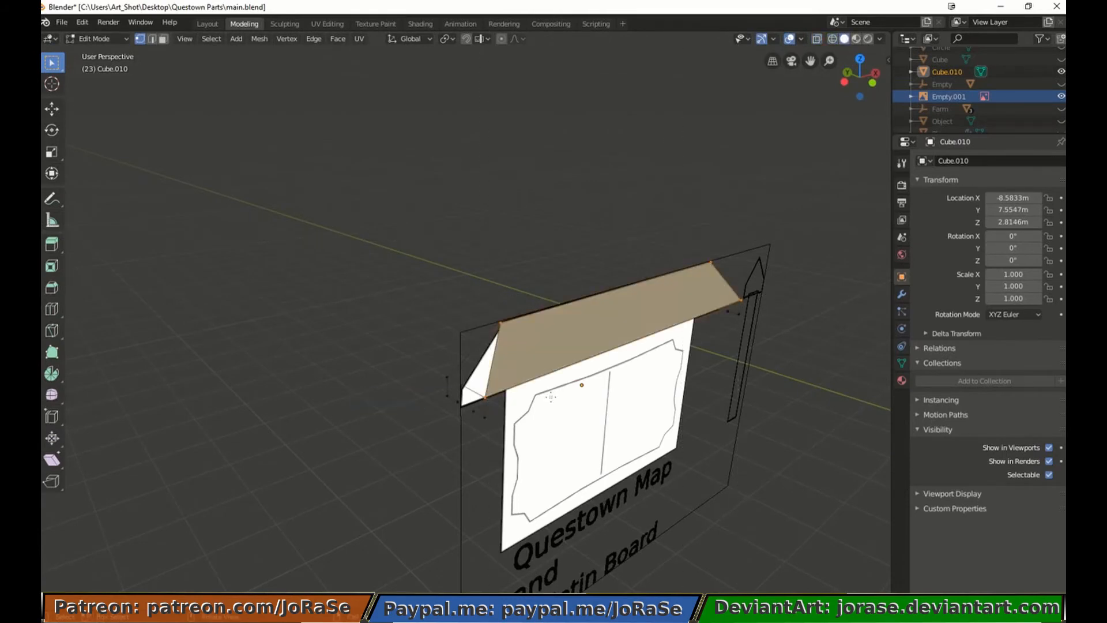
Fill the front eave band between the two profiles and the triangular roof slope at the left end
{"action": "key", "text": "e"}
{"action": "left_click", "coordinate": [757, 328]}
{"action": "key", "text": "alt+a"}
{"action": "key", "text": "b"}
{"action": "left_click_drag", "start_coordinate": [433, 339], "coordinate": [493, 406]}
{"action": "key", "text": "b"}
{"action": "key", "text": "b"}
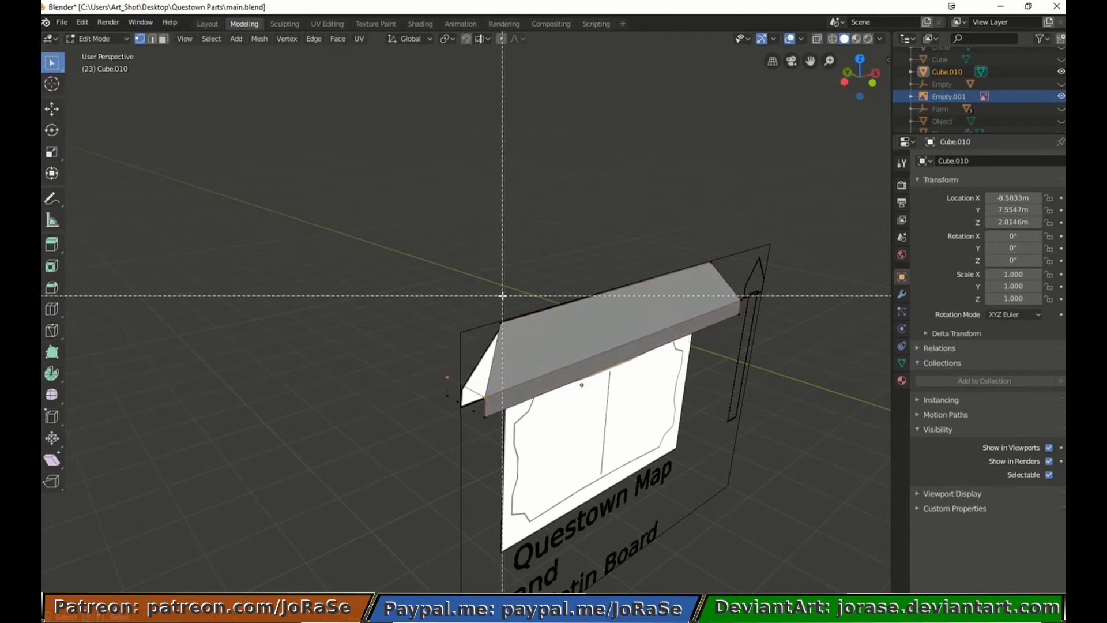
{"action": "left_click_drag", "start_coordinate": [495, 312], "coordinate": [509, 329]}
{"action": "key", "text": "f"}
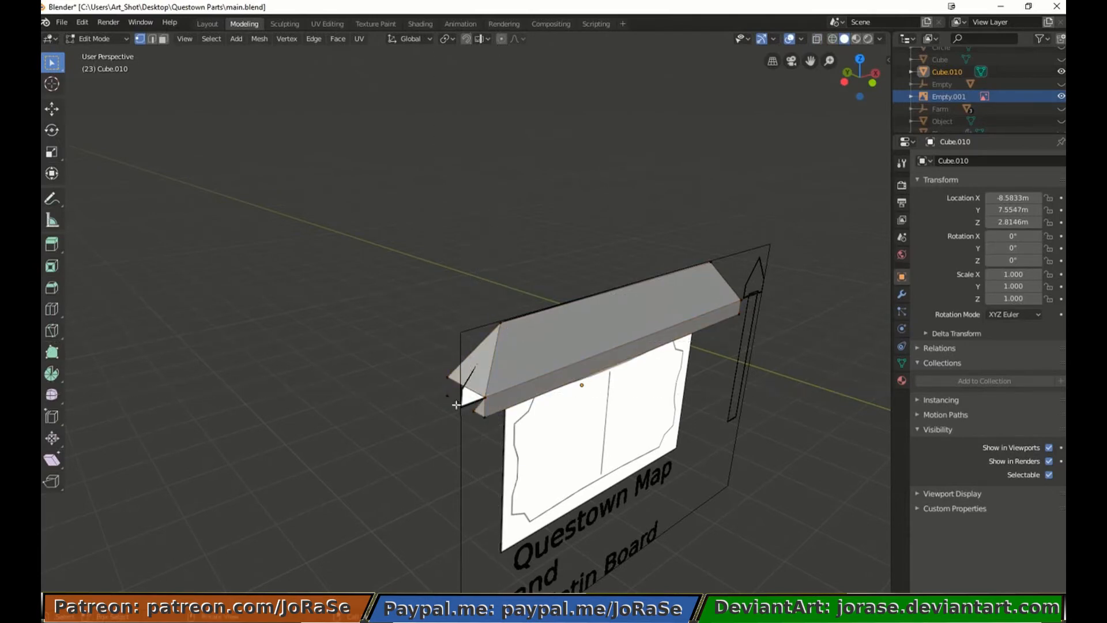
Fill the left end's eave band, and the triangular slope and eave band at the right end
{"action": "left_click_drag", "start_coordinate": [434, 369], "coordinate": [451, 419]}
{"action": "key", "text": "b"}
{"action": "key", "text": "f"}
{"action": "key", "text": "f"}
{"action": "middle_click_drag", "start_coordinate": [506, 434], "coordinate": [494, 314]}
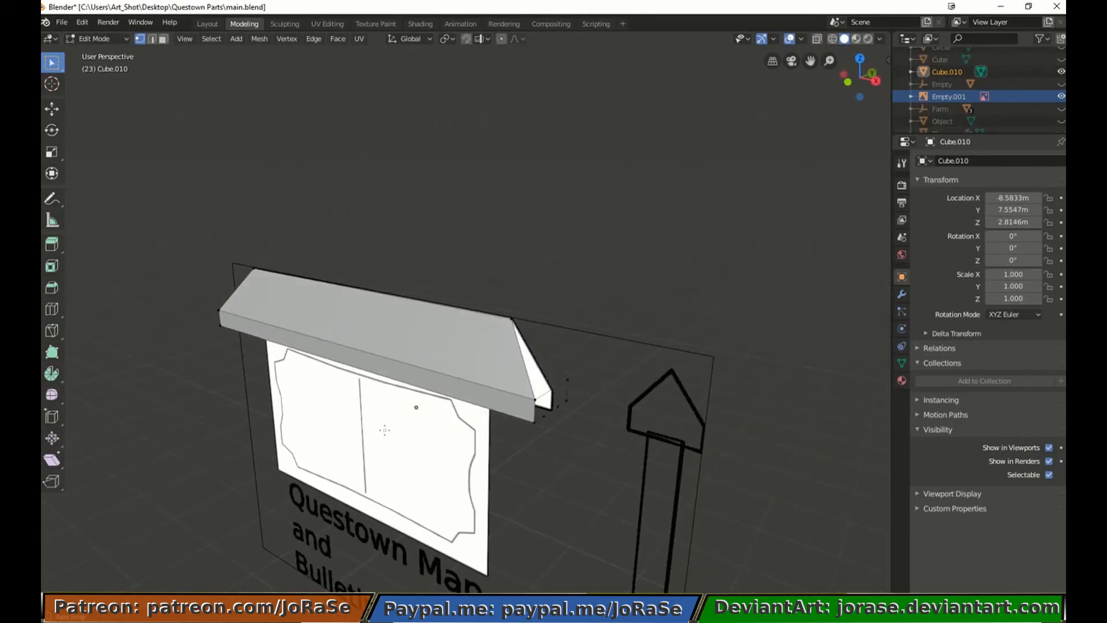
{"action": "key", "text": "f"}
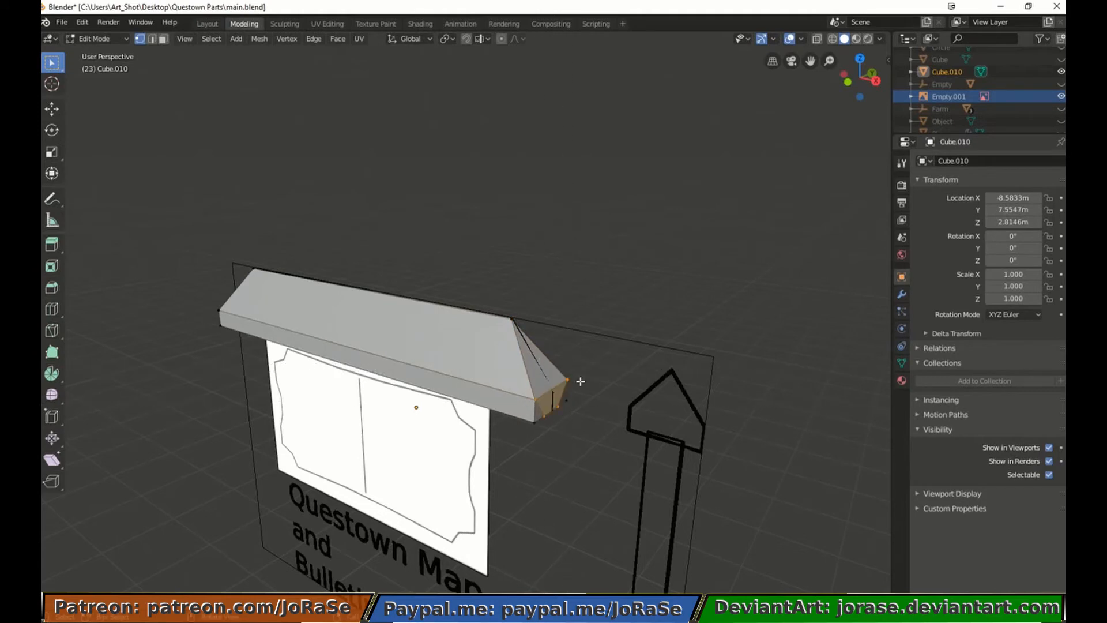
Fill the roof's back slope and the back eave band between the two profiles
{"action": "middle_click_drag", "start_coordinate": [573, 413], "coordinate": [507, 413]}
{"action": "key", "text": "b"}
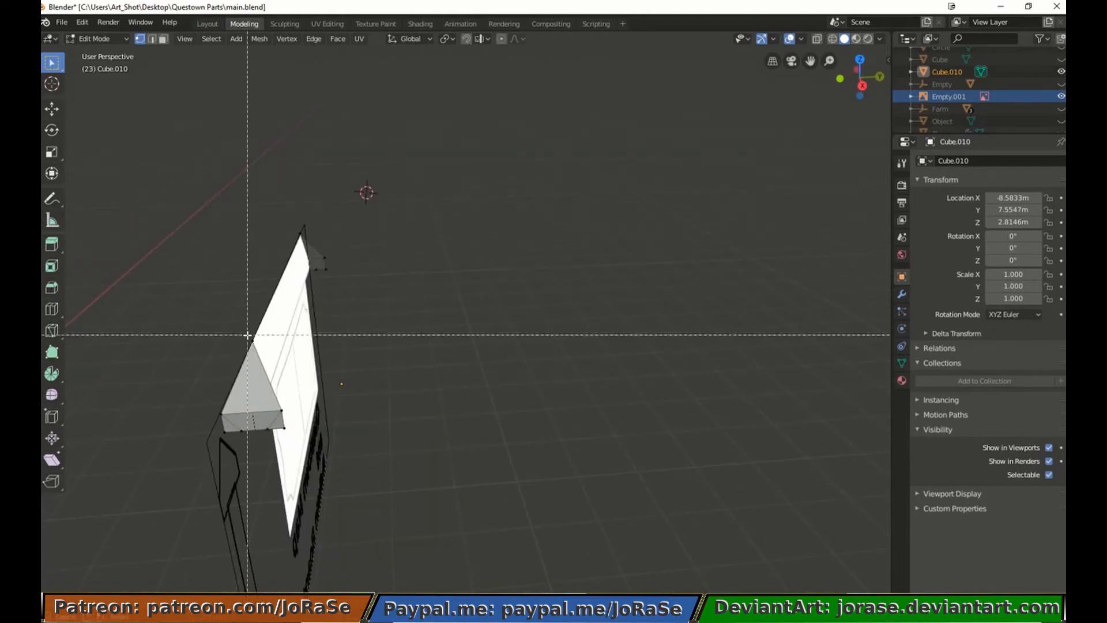
{"action": "left_click_drag", "start_coordinate": [329, 255], "coordinate": [331, 262]}
{"action": "key", "text": "b"}
{"action": "left_click_drag", "start_coordinate": [277, 398], "coordinate": [295, 439]}
{"action": "key", "text": "f"}
{"action": "key", "text": "alt+a"}
{"action": "key", "text": "b"}
{"action": "key", "text": "b"}
{"action": "left_click_drag", "start_coordinate": [318, 250], "coordinate": [340, 281]}
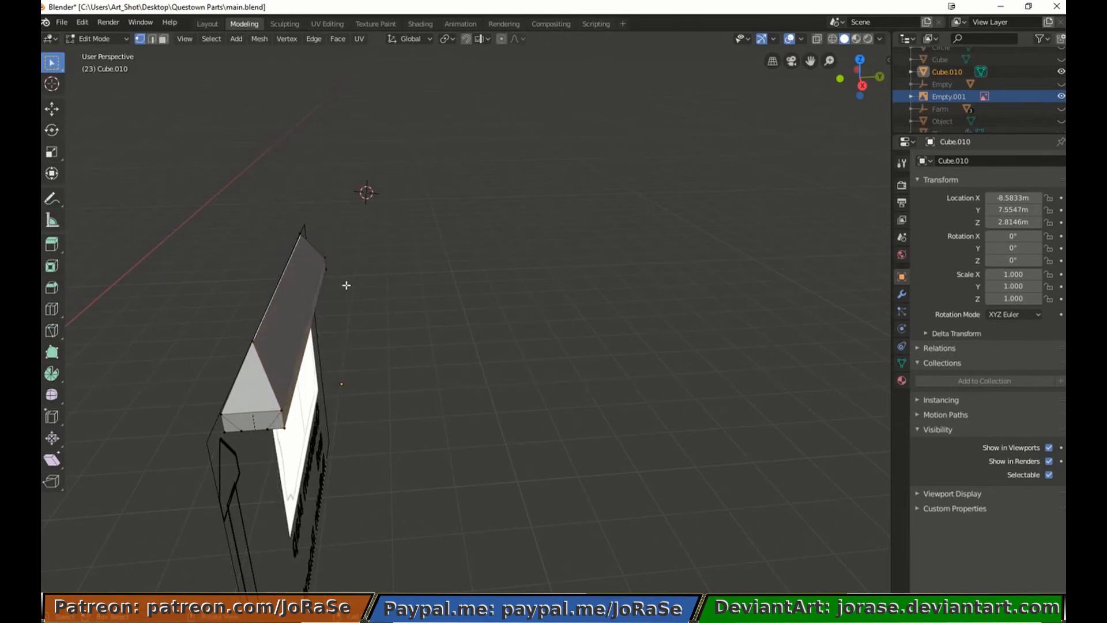
In wireframe front view, extrude the roof's bottom end vertices and scale them to 0.775 along X toward the board's side edges
{"action": "middle_click_drag", "start_coordinate": [344, 285], "coordinate": [444, 286]}
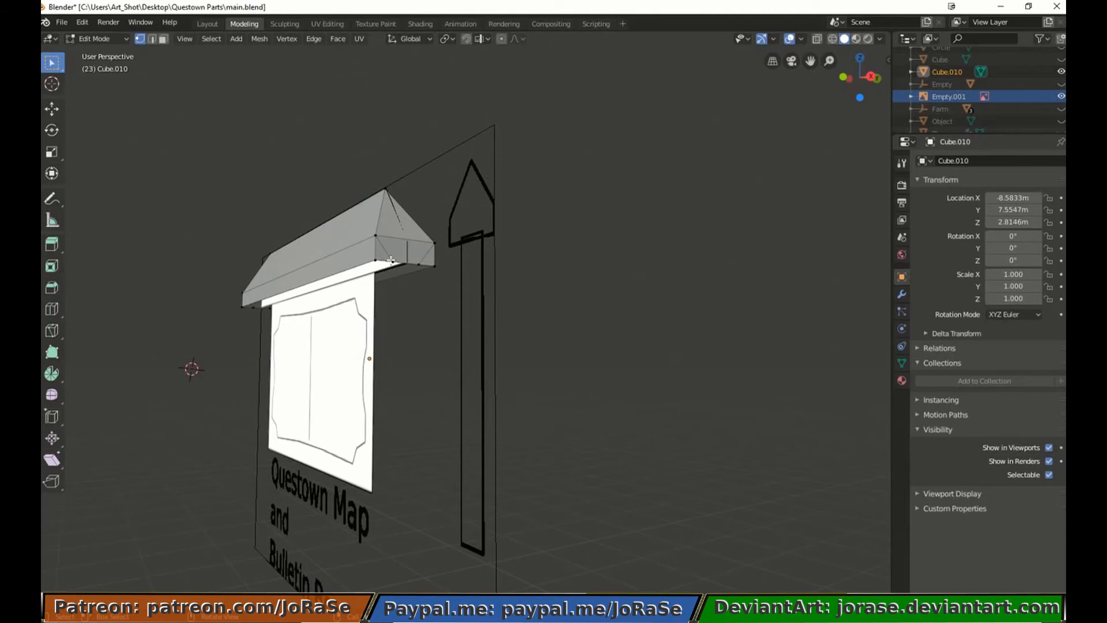
{"action": "key", "text": "KP_1"}
{"action": "key", "text": "z"}
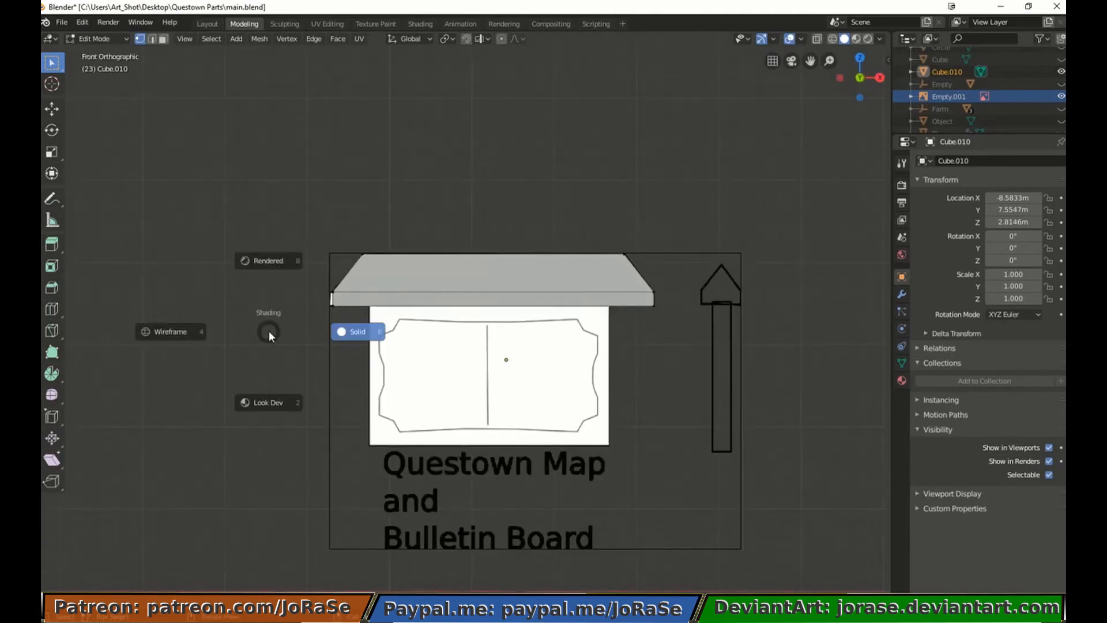
{"action": "key", "text": "e"}
{"action": "key", "text": "s"}
{"action": "key", "text": "x"}
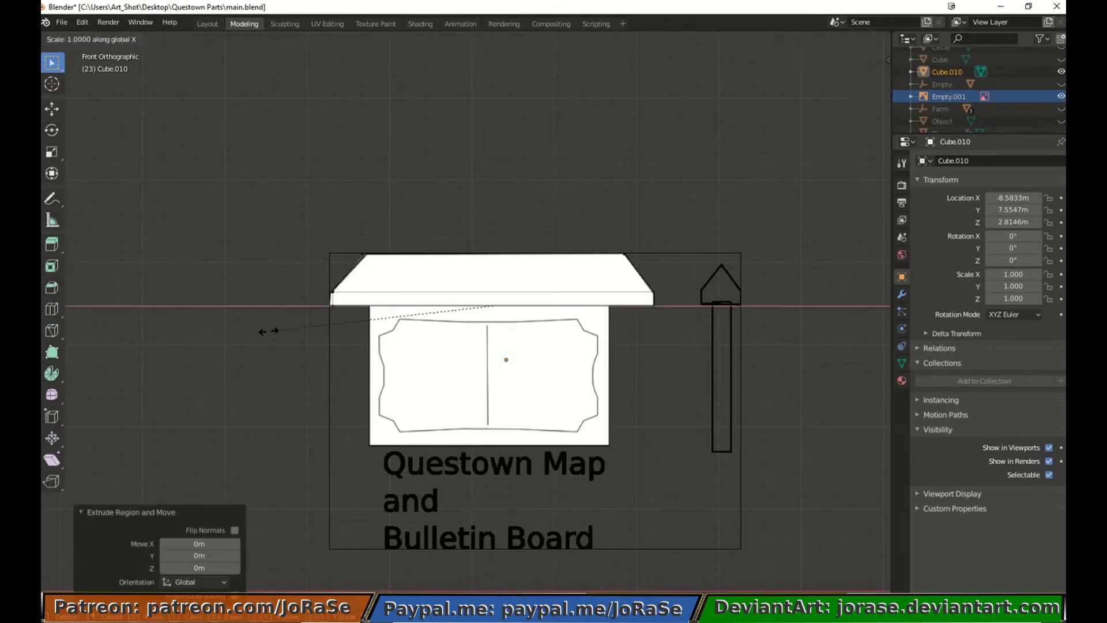
{"action": "left_click", "coordinate": [313, 331]}
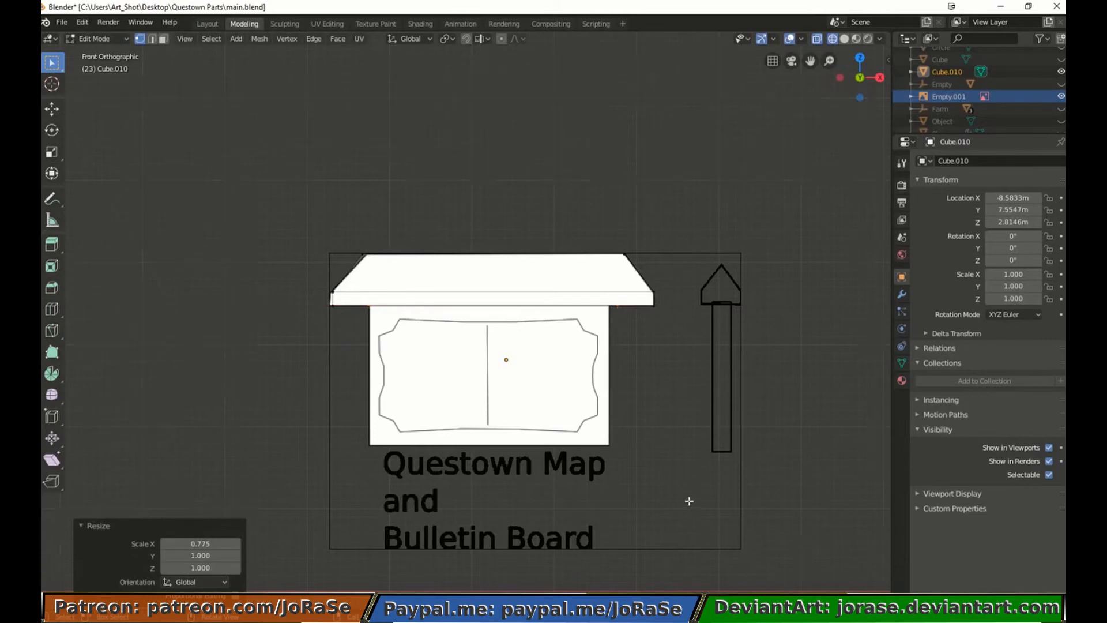
Knife-cut the front eave band diagonally at both ends, from each upper corner to the bottom edge near the board's side
{"action": "mouse_move", "coordinate": [687, 502]}
{"action": "middle_mouse_down"}
{"action": "mouse_move", "coordinate": [679, 423]}
{"action": "mouse_move", "coordinate": [687, 487]}
{"action": "middle_mouse_up"}
{"action": "middle_click_drag", "start_coordinate": [581, 471], "coordinate": [617, 440]}
{"action": "left_click", "coordinate": [52, 330]}
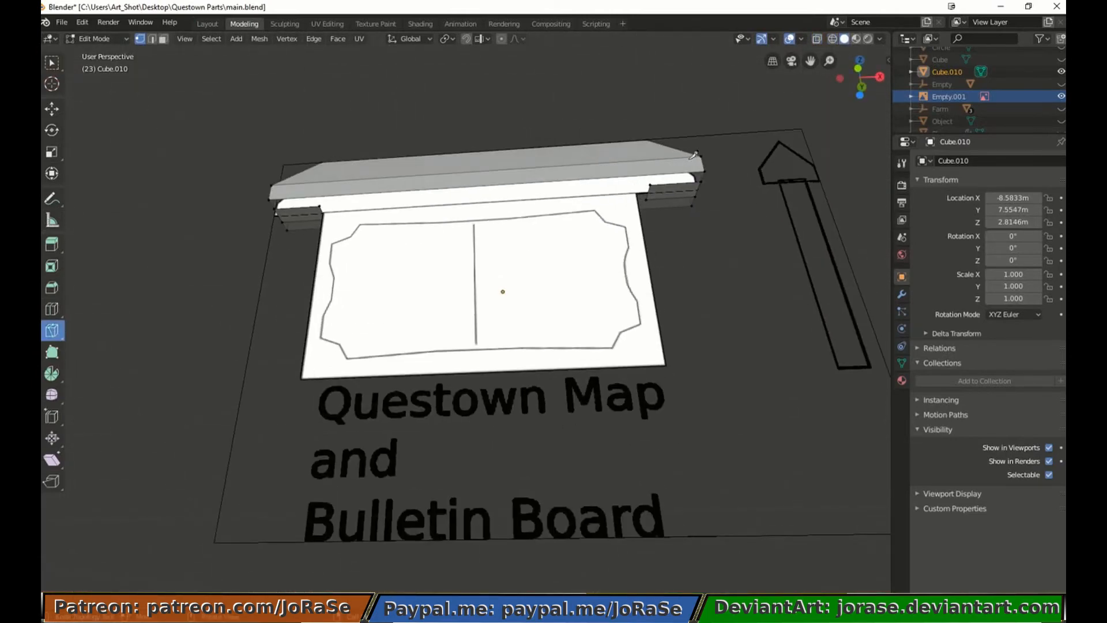
{"action": "left_click", "coordinate": [699, 157]}
{"action": "left_click", "coordinate": [651, 175]}
{"action": "left_click", "coordinate": [272, 185]}
{"action": "left_click", "coordinate": [321, 189]}
{"action": "key", "text": "Return"}
Delete the stray cut vertex beside the front right eave corner and refill the front eave band
{"action": "middle_click_drag", "start_coordinate": [693, 277], "coordinate": [581, 295]}
{"action": "scroll", "coordinate": [655, 334], "scroll_direction": "up", "scroll_amount": 4}
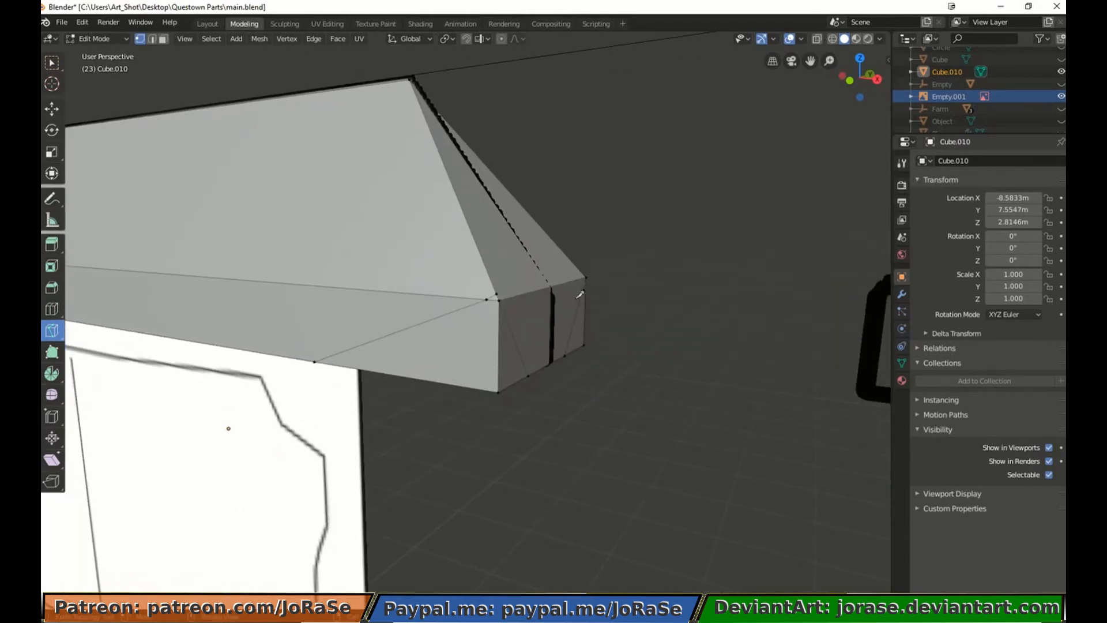
{"action": "left_click", "coordinate": [51, 62]}
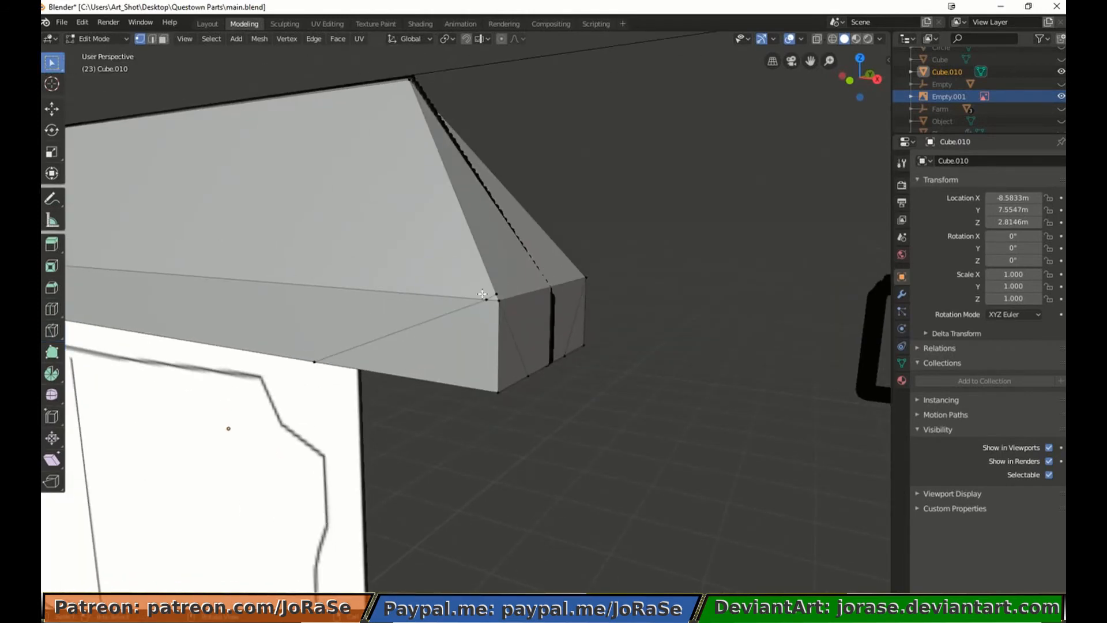
{"action": "key", "text": "x"}
{"action": "left_click", "coordinate": [521, 266]}
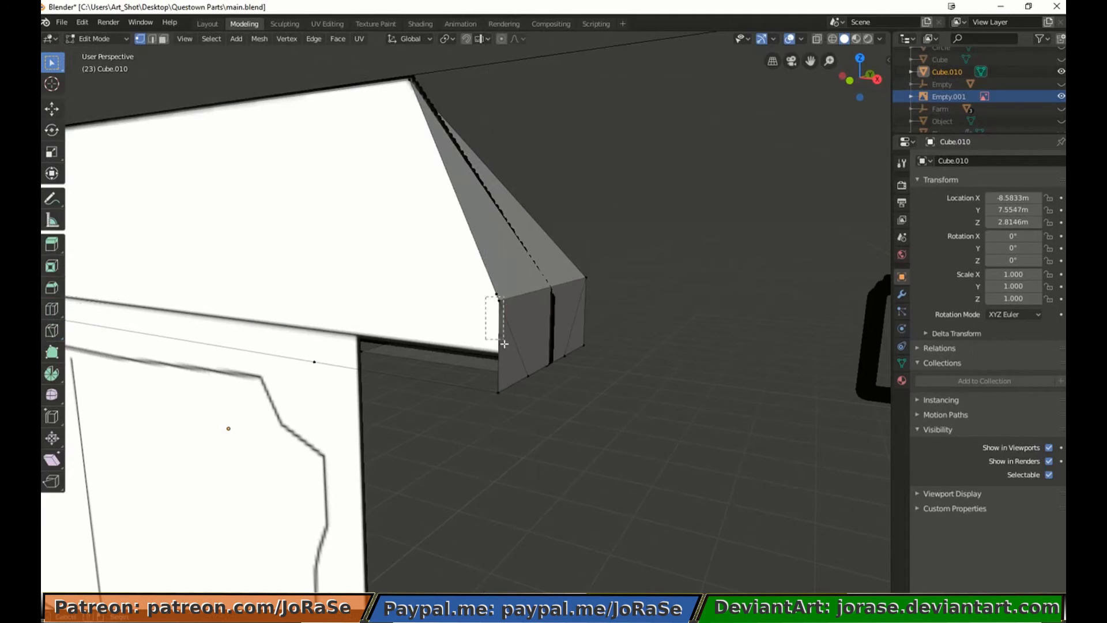
{"action": "left_click", "coordinate": [499, 391]}
{"action": "key", "text": "f"}
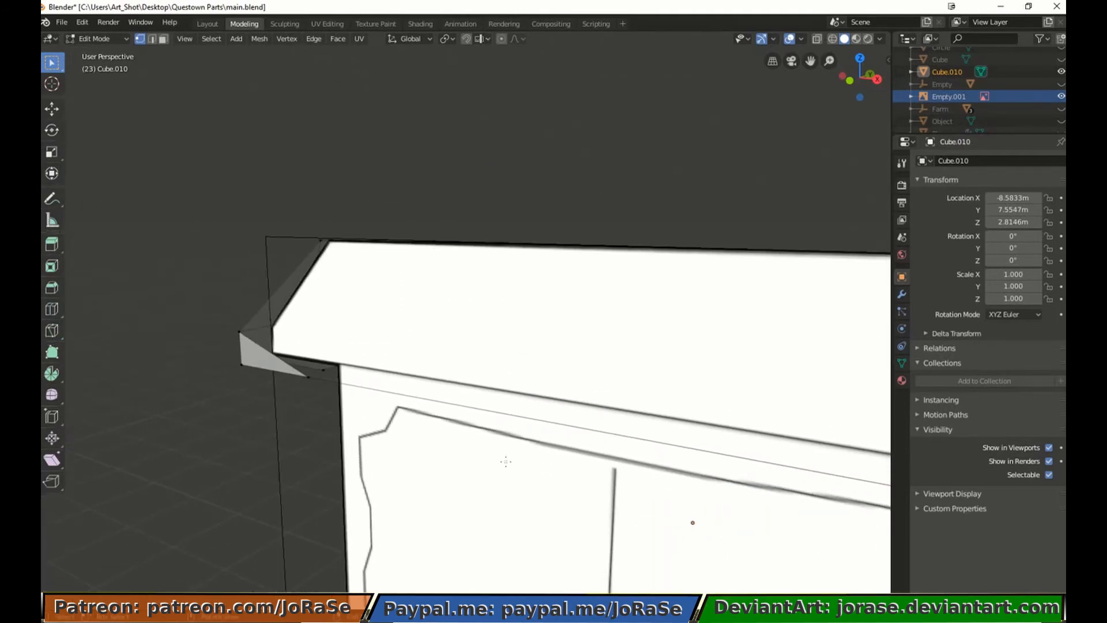
{"action": "key", "text": "f"}
{"action": "left_click", "coordinate": [571, 432]}
Delete the remaining stray vertex at the front right eave corner and refill the front roof slope
{"action": "middle_click_drag", "start_coordinate": [571, 432], "coordinate": [156, 375], "text": "shift"}
{"action": "left_click", "coordinate": [660, 386]}
{"action": "key", "text": "x"}
{"action": "left_click", "coordinate": [717, 268]}
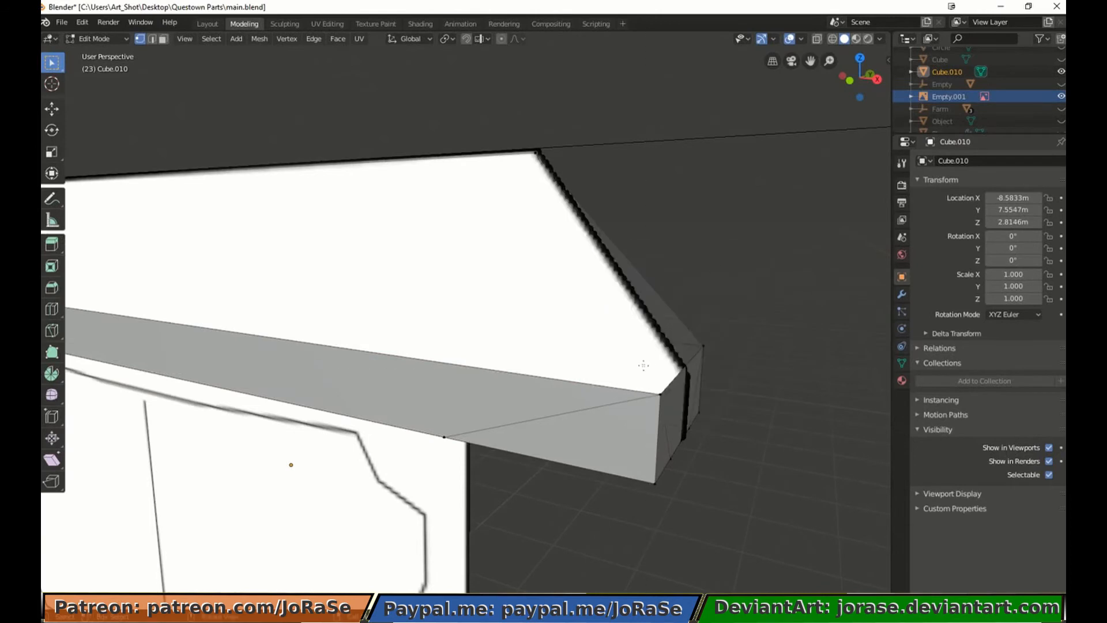
{"action": "left_click_drag", "start_coordinate": [530, 142], "coordinate": [559, 167]}
{"action": "left_click_drag", "start_coordinate": [690, 292], "coordinate": [730, 349], "text": "shift"}
{"action": "left_click", "coordinate": [663, 394], "text": "shift"}
{"action": "key", "text": "f"}
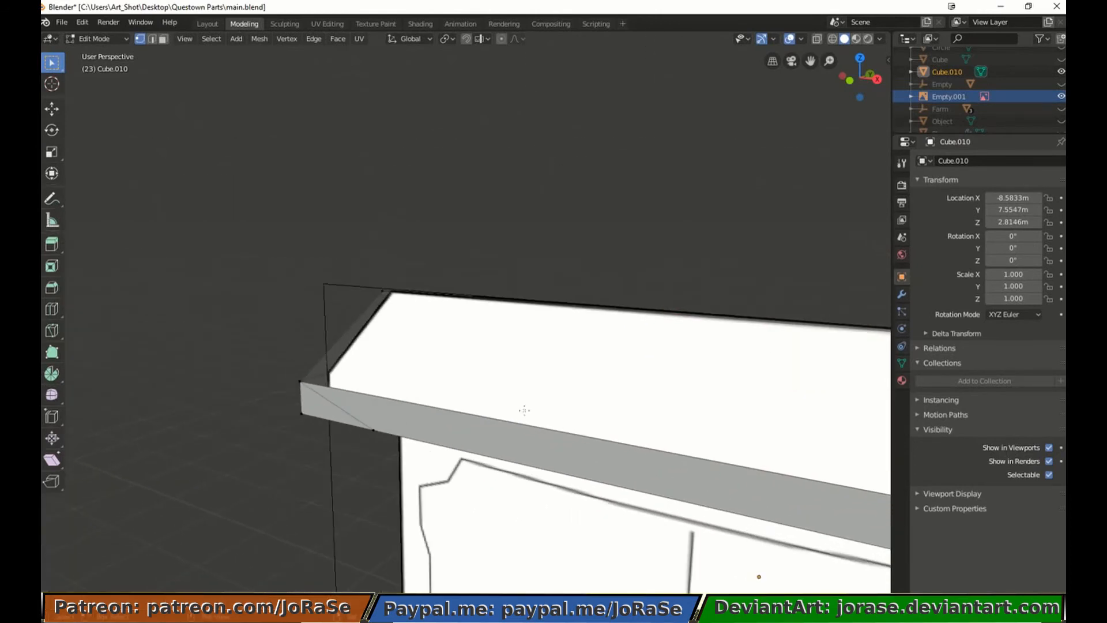
{"action": "key", "text": "f"}
{"action": "left_click", "coordinate": [366, 438]}
Knife-cut the back eave band diagonally at both ends, from each upper corner to the bottom edge above the inner underside vertices
{"action": "middle_click_drag", "start_coordinate": [366, 439], "coordinate": [625, 381]}
{"action": "scroll", "coordinate": [626, 380], "scroll_direction": "up", "scroll_amount": 2}
{"action": "left_click", "coordinate": [51, 330]}
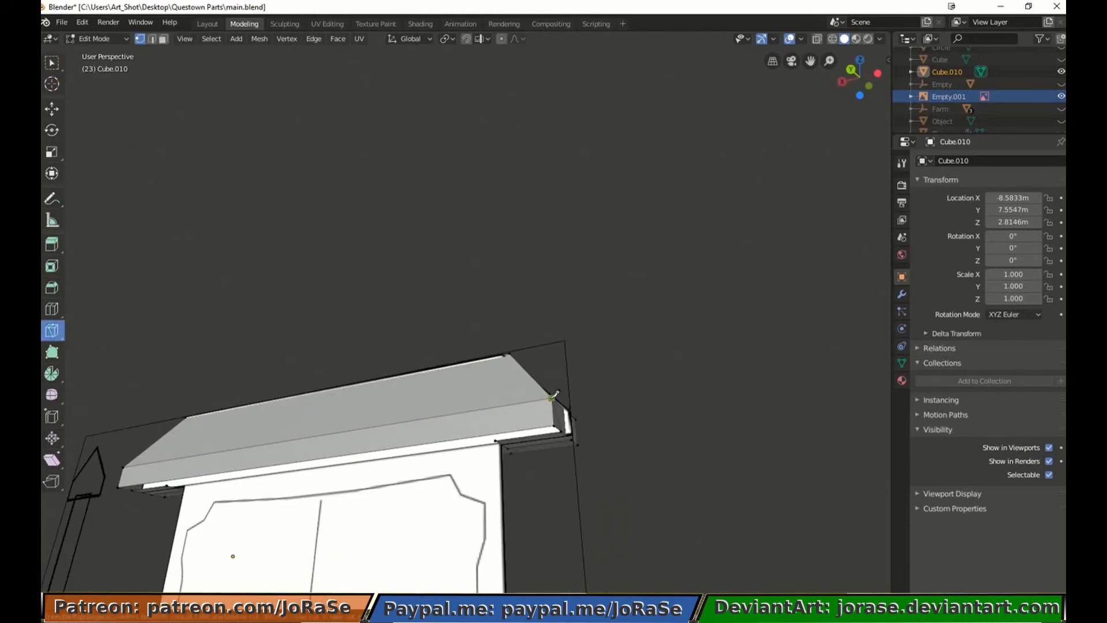
{"action": "left_click", "coordinate": [552, 398]}
{"action": "left_click", "coordinate": [494, 434]}
{"action": "key", "text": "Return"}
{"action": "key", "text": "alt+a"}
{"action": "middle_click_drag", "start_coordinate": [655, 459], "coordinate": [698, 457]}
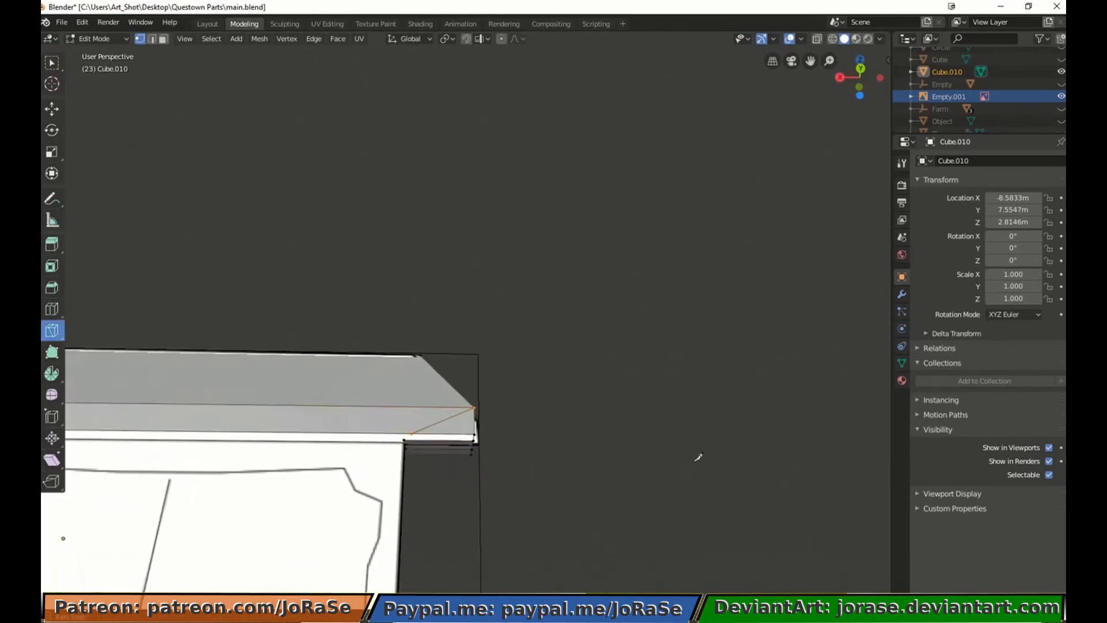
{"action": "middle_click_drag", "start_coordinate": [387, 473], "coordinate": [830, 492], "text": "shift"}
{"action": "left_click", "coordinate": [212, 420]}
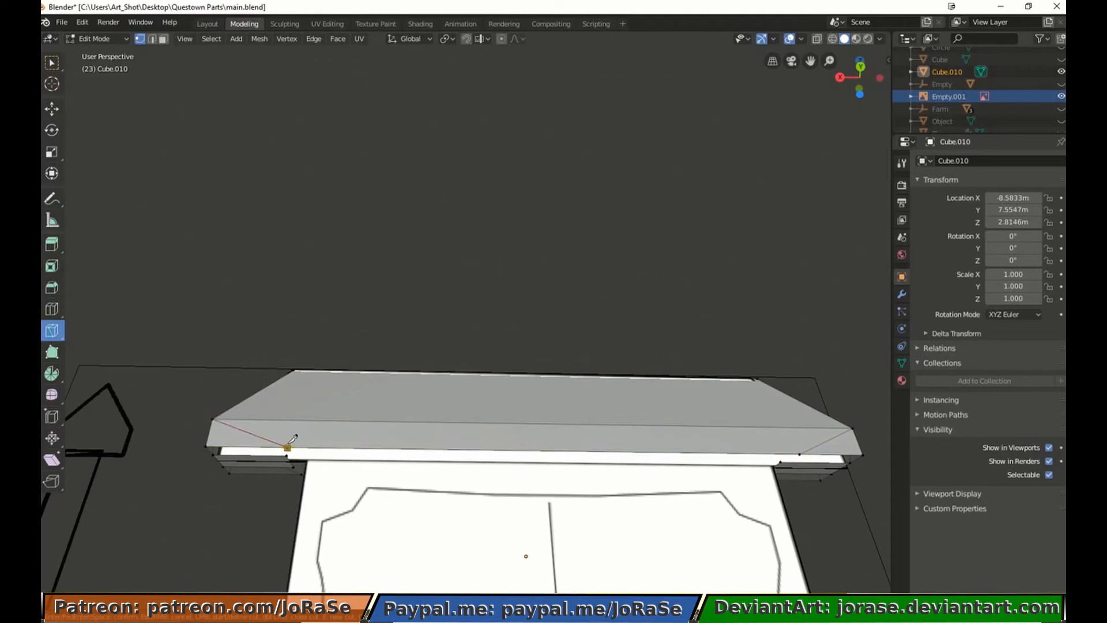
{"action": "left_click", "coordinate": [286, 447]}
{"action": "key", "text": "Return"}
Fill the underside corner face of the back eave at its +X end
{"action": "key", "text": "w"}
{"action": "left_click_drag", "start_coordinate": [197, 437], "coordinate": [215, 459]}
{"action": "left_click_drag", "start_coordinate": [283, 441], "coordinate": [294, 456], "text": "shift"}
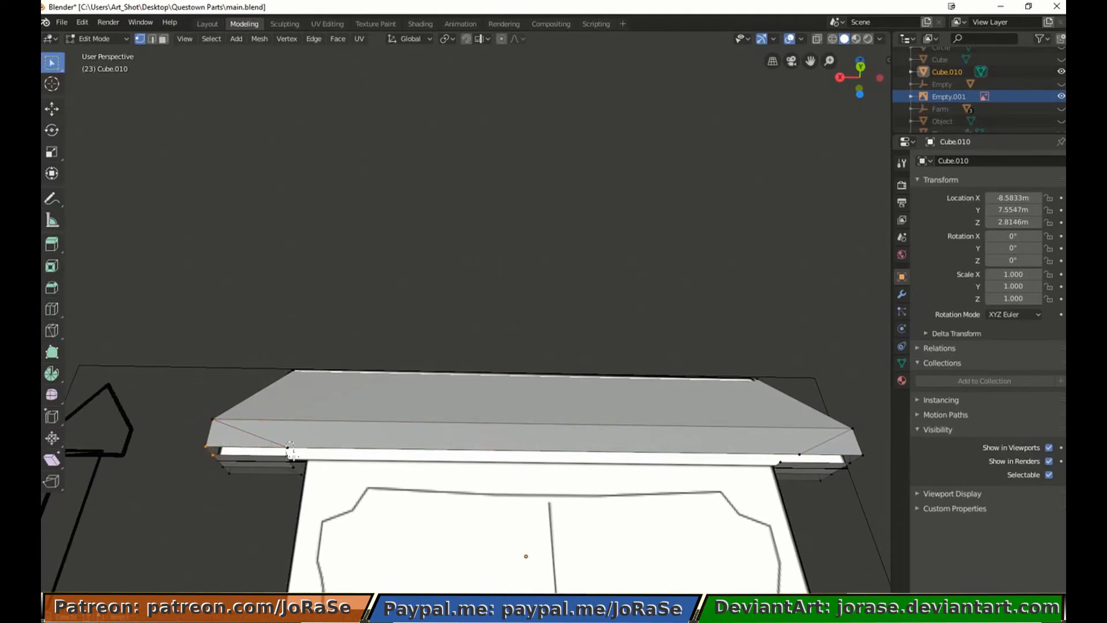
{"action": "key", "text": "f"}
{"action": "key", "text": "alt+a"}
Slide the back eave's -X cut vertex along X in line with the inner underside vertex and fill that underside corner face
{"action": "left_click", "coordinate": [795, 453]}
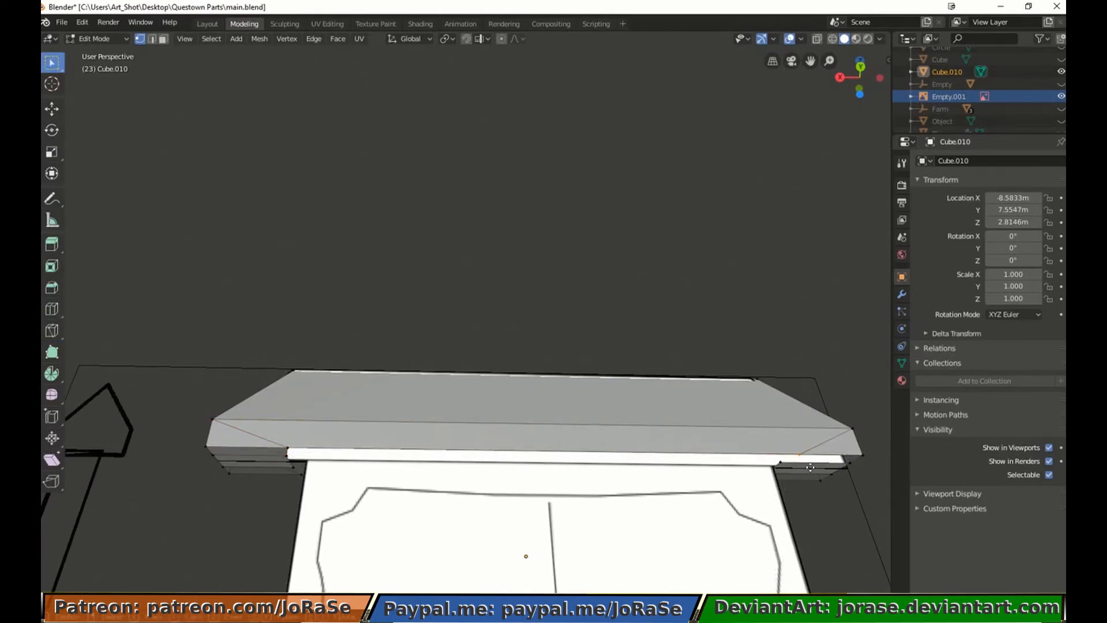
{"action": "key", "text": "g"}
{"action": "key", "text": "x"}
{"action": "left_click", "coordinate": [777, 459]}
{"action": "left_click_drag", "start_coordinate": [777, 459], "coordinate": [786, 468]}
{"action": "key", "text": "b"}
{"action": "left_click_drag", "start_coordinate": [847, 449], "coordinate": [868, 466]}
{"action": "key", "text": "f"}
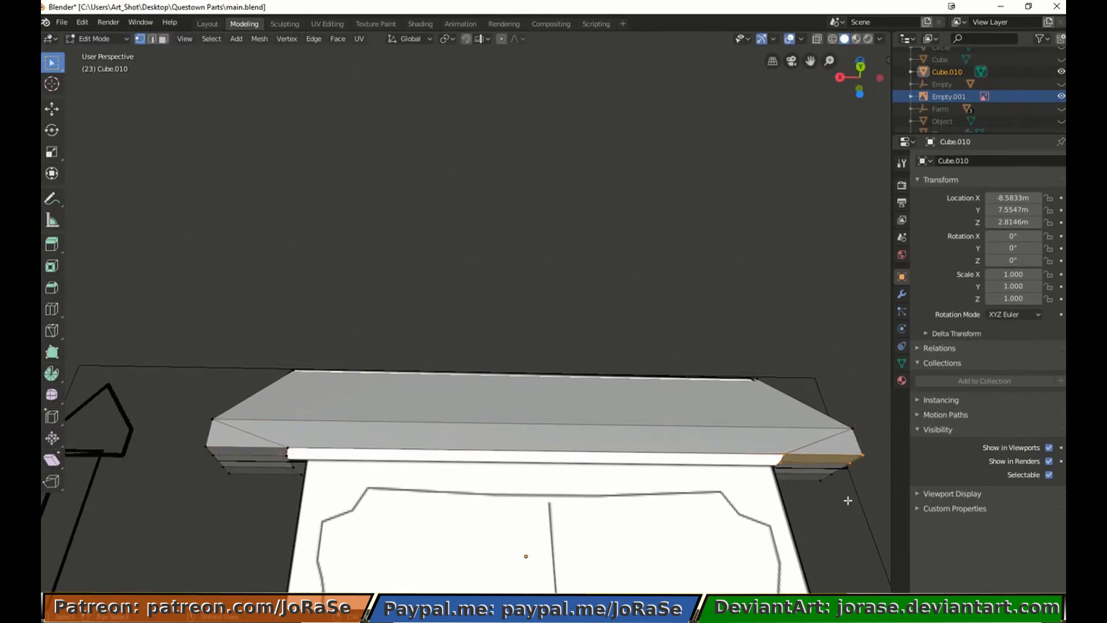
Fill the long underside strip along the back eave between its two corner faces
{"action": "key", "text": "alt+a"}
{"action": "left_click_drag", "start_coordinate": [777, 444], "coordinate": [789, 468]}
{"action": "key", "text": "b"}
{"action": "left_click_drag", "start_coordinate": [278, 439], "coordinate": [293, 462]}
{"action": "key", "text": "f"}
{"action": "key", "text": "alt+a"}
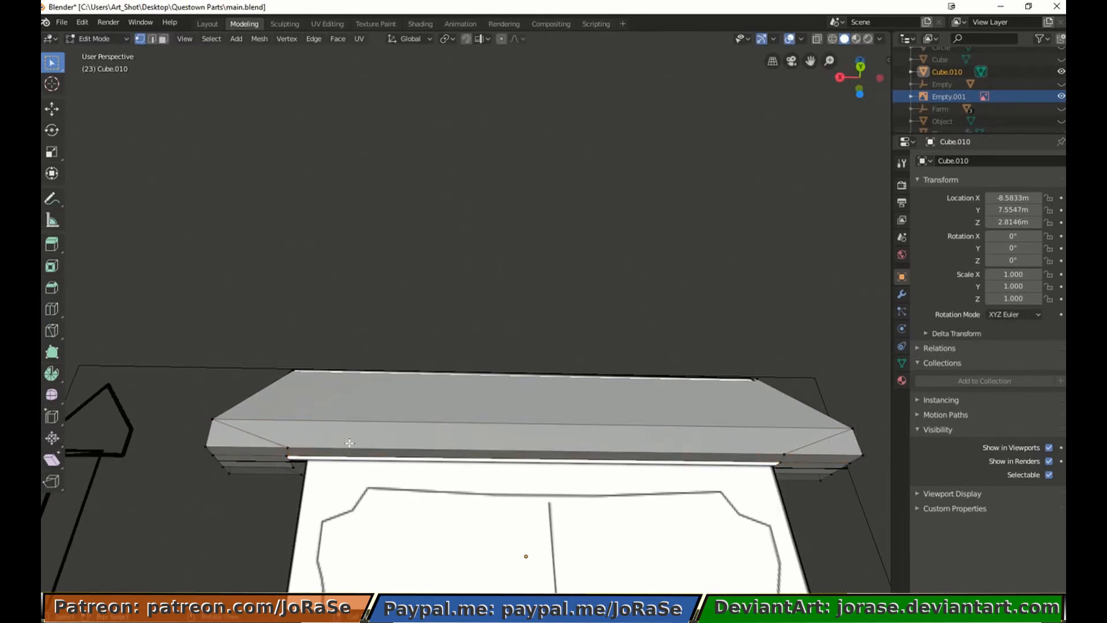
Fill the underside faces along the front eave, covering both corners and the long strip between them, and return to front view
{"action": "middle_click_drag", "start_coordinate": [348, 443], "coordinate": [332, 233]}
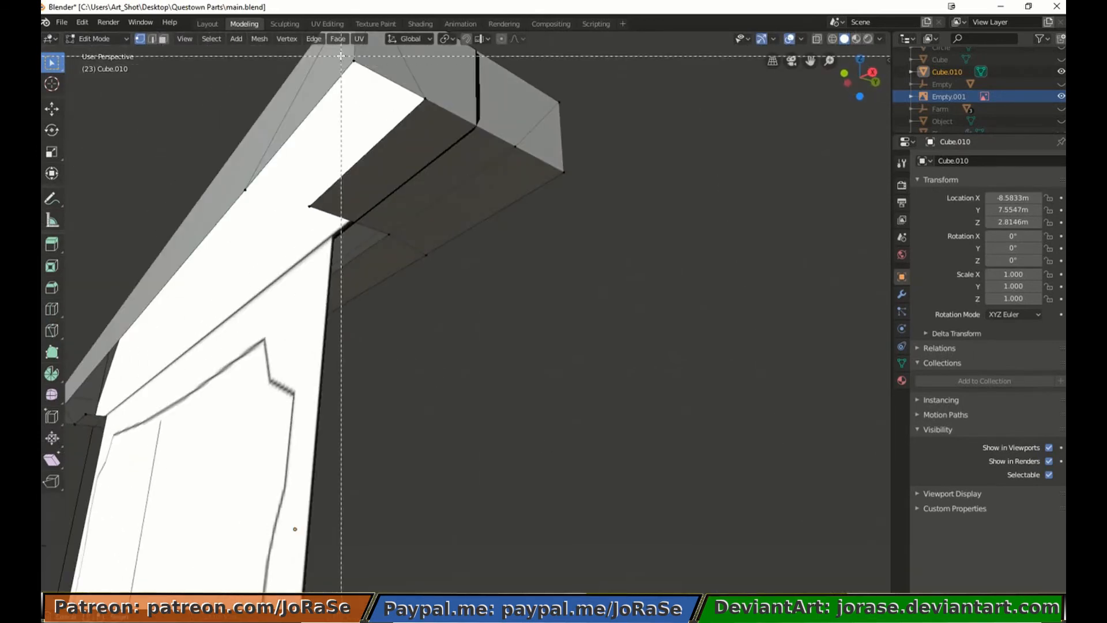
{"action": "key", "text": "f"}
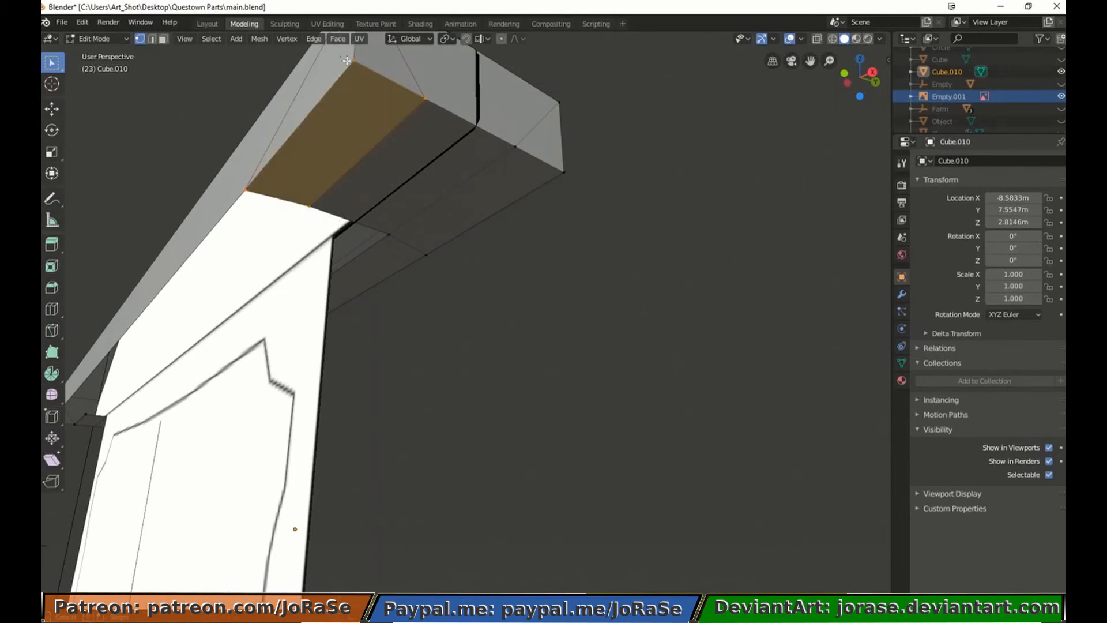
{"action": "key", "text": "alt+a"}
{"action": "middle_click_drag", "start_coordinate": [333, 233], "coordinate": [220, 349]}
{"action": "key", "text": "n"}
{"action": "key", "text": "n"}
{"action": "left_click_drag", "start_coordinate": [220, 348], "coordinate": [243, 361]}
{"action": "key", "text": "f"}
{"action": "key", "text": "alt+a"}
{"action": "key", "text": "alt+a"}
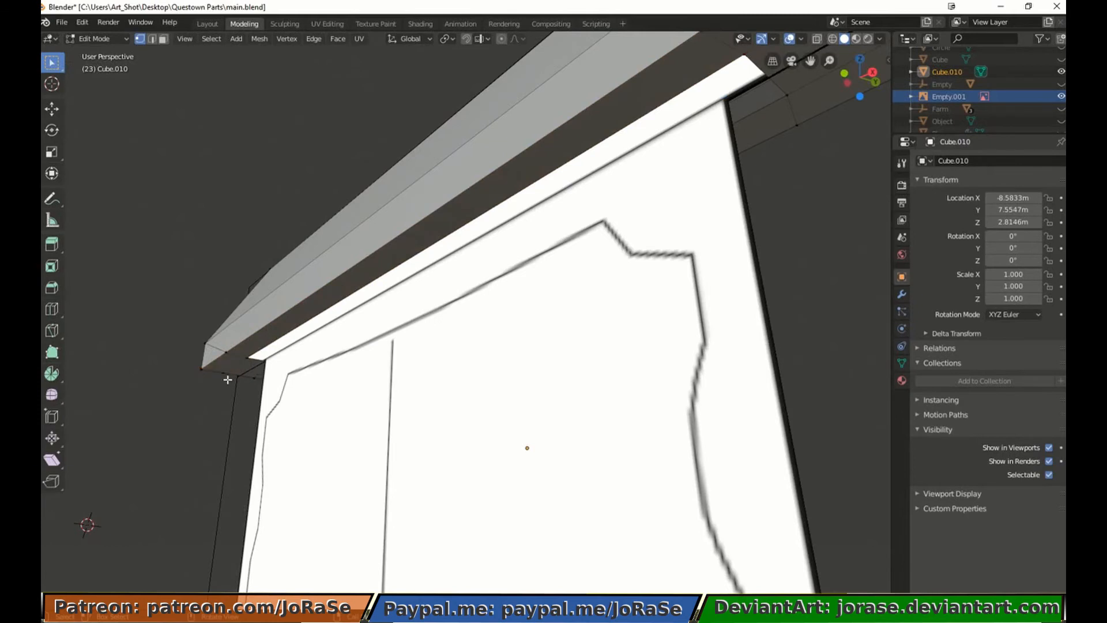
{"action": "key", "text": "KP_3"}
{"action": "key", "text": "KP_1"}
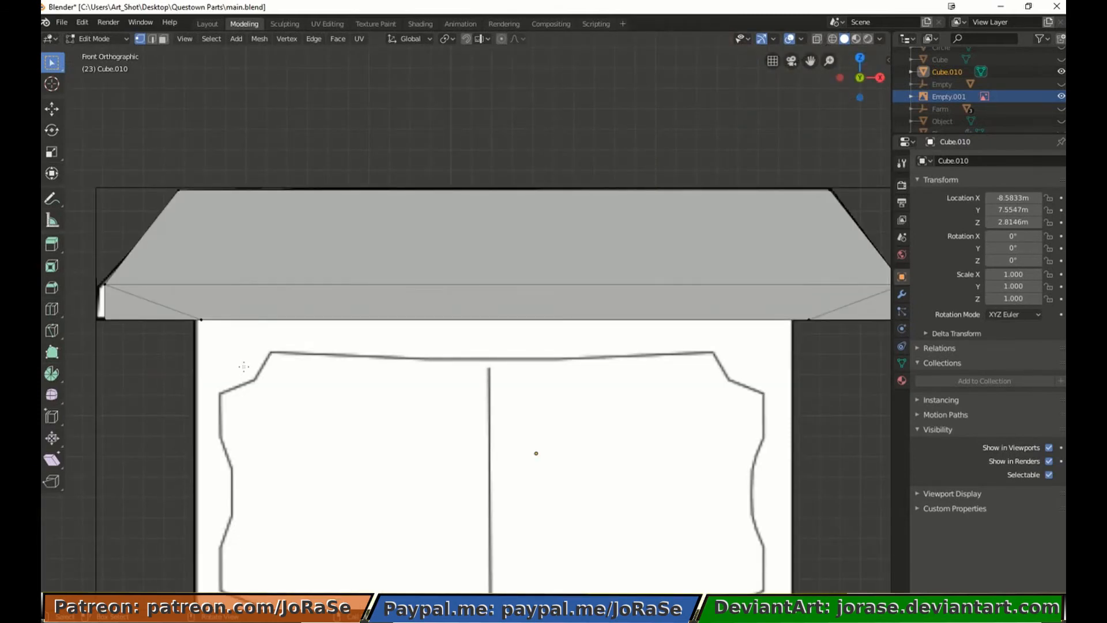
Flatten the inner underside eave vertices at the roof's -X end with an X scale of 0 and move them outward along X
{"action": "scroll", "coordinate": [309, 386], "scroll_direction": "up", "scroll_amount": 2}
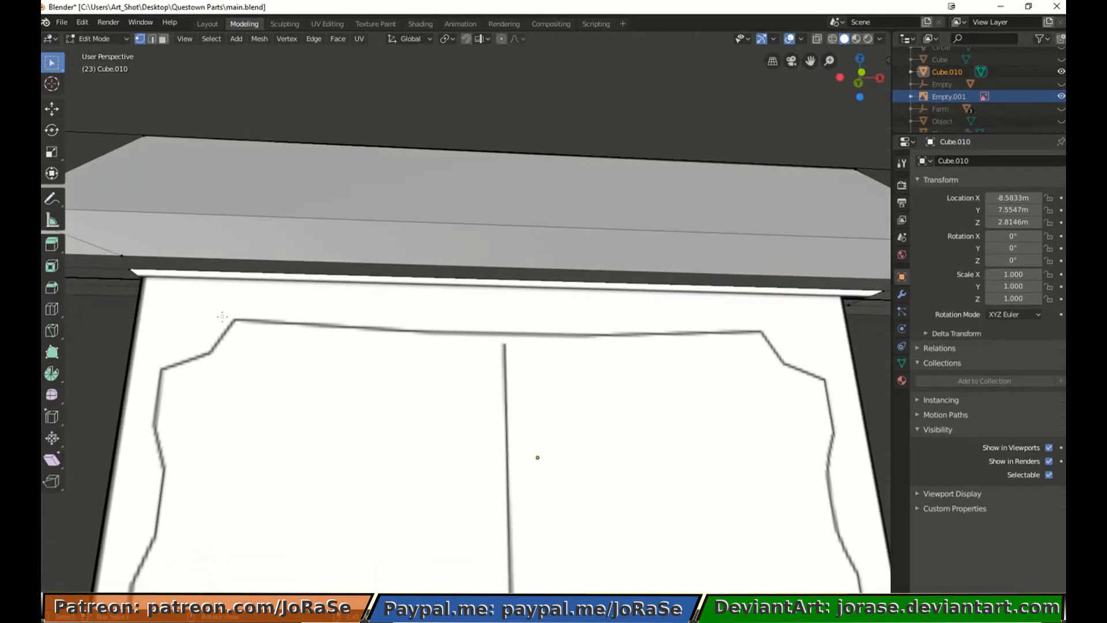
{"action": "middle_click_drag", "start_coordinate": [109, 245], "coordinate": [485, 284]}
{"action": "left_click", "coordinate": [458, 215]}
{"action": "key", "text": "s"}
{"action": "key", "text": "x"}
{"action": "key", "text": "0"}
{"action": "key", "text": "Return"}
{"action": "key", "text": "g"}
{"action": "key", "text": "x"}
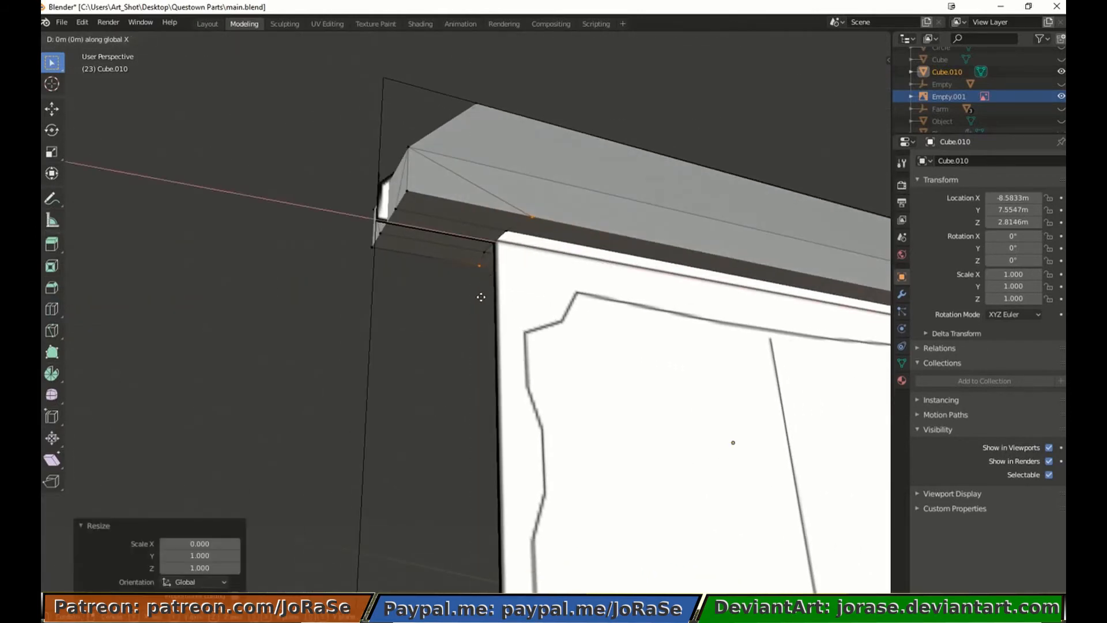
{"action": "left_click", "coordinate": [465, 289]}
{"action": "left_click", "coordinate": [465, 290]}
Flatten the inner underside eave vertices at the +X end with an X scale of 0, move them outward along X, and return to front view
{"action": "middle_click_drag", "start_coordinate": [600, 381], "coordinate": [427, 381], "text": "shift"}
{"action": "middle_click_drag", "start_coordinate": [749, 352], "coordinate": [490, 336], "text": "shift"}
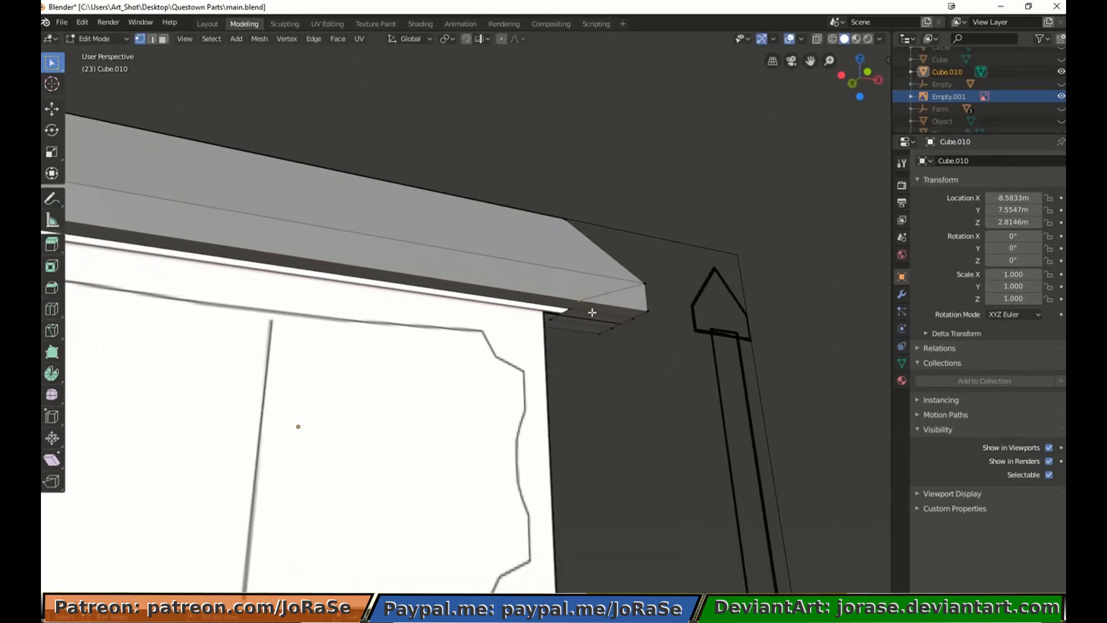
{"action": "middle_click_drag", "start_coordinate": [592, 312], "coordinate": [552, 297]}
{"action": "key", "text": "b"}
{"action": "left_click_drag", "start_coordinate": [583, 319], "coordinate": [599, 340]}
{"action": "key", "text": "s"}
{"action": "key", "text": "x"}
{"action": "key", "text": "0"}
{"action": "key", "text": "Return"}
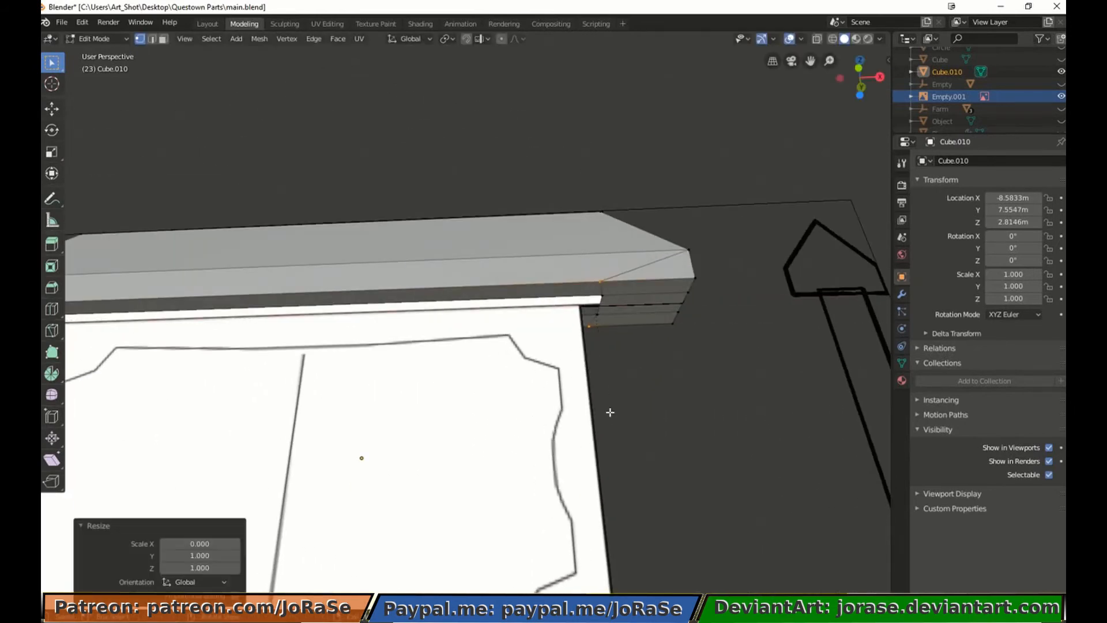
{"action": "key", "text": "g"}
{"action": "key", "text": "x"}
{"action": "left_click", "coordinate": [627, 412]}
{"action": "left_click", "coordinate": [627, 412]}
{"action": "key", "text": "KP_1"}
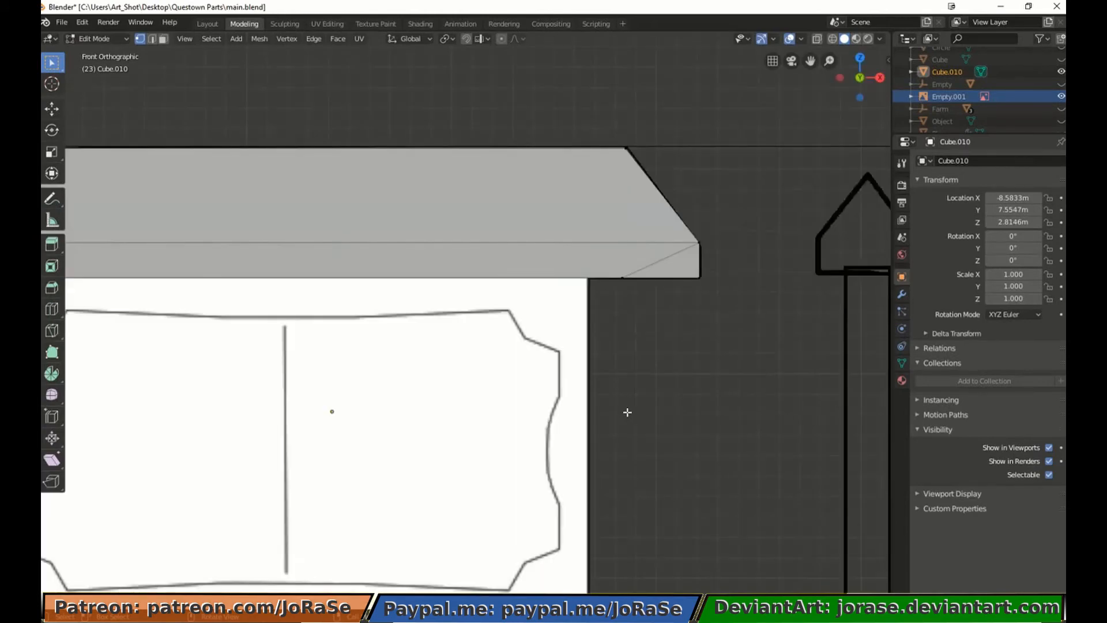
Add a vertex at the upper -X corner of the board's decorative outline and move it about -0.848 m along Y
{"action": "middle_click_drag", "start_coordinate": [628, 413], "coordinate": [789, 407], "text": "shift"}
{"action": "right_click", "coordinate": [266, 266], "text": "ctrl"}
{"action": "middle_click_drag", "start_coordinate": [252, 313], "coordinate": [302, 459]}
{"action": "key", "text": "g"}
{"action": "key", "text": "y"}
{"action": "left_click", "coordinate": [372, 56]}
{"action": "key", "text": "KP_1"}
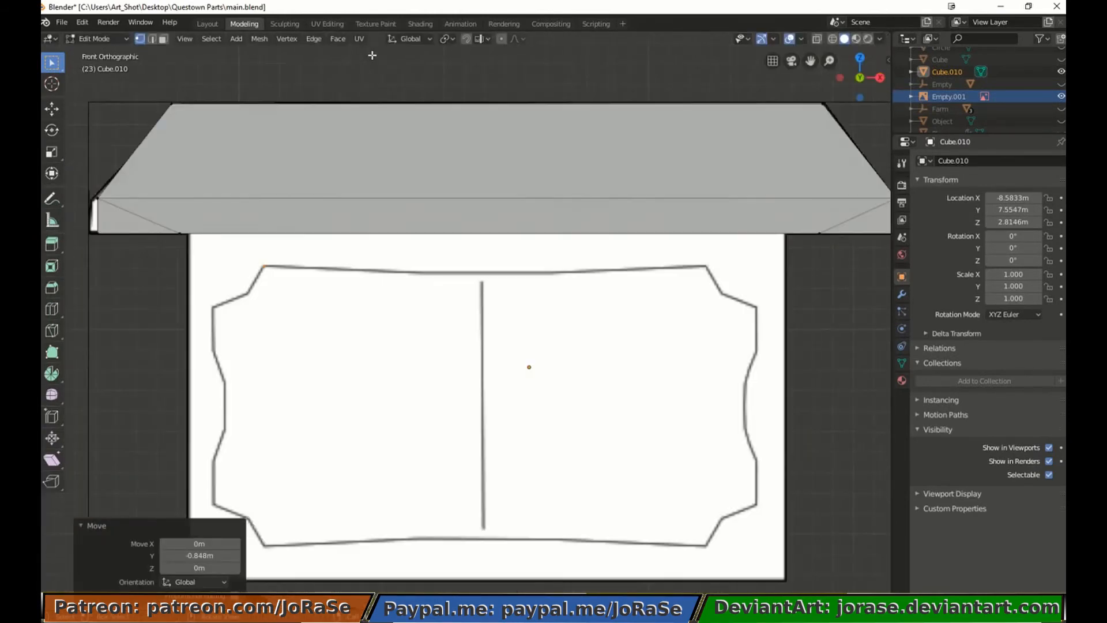
Extrude an edge across the outline's upper -X corner, subdivide it, and move the midpoint about 0.042 m in X and -0.036 m in Z onto the notch
{"action": "key", "text": "e"}
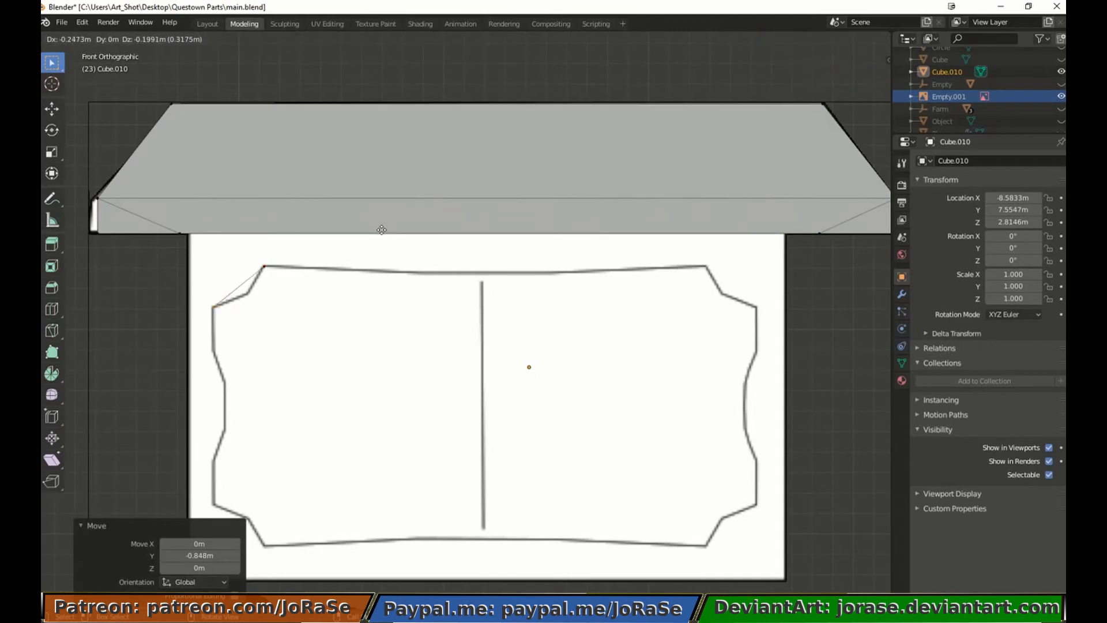
{"action": "left_click", "coordinate": [362, 231]}
{"action": "left_click", "coordinate": [264, 266], "text": "shift"}
{"action": "left_click", "coordinate": [314, 38]}
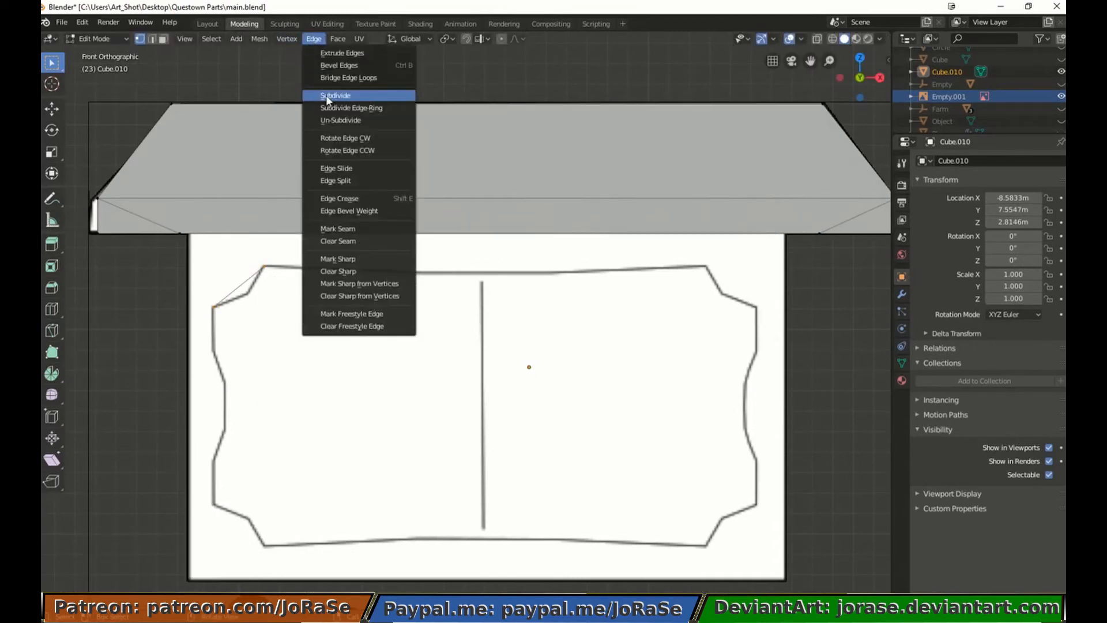
{"action": "left_click", "coordinate": [323, 95]}
{"action": "key", "text": "g"}
{"action": "left_click", "coordinate": [340, 352]}
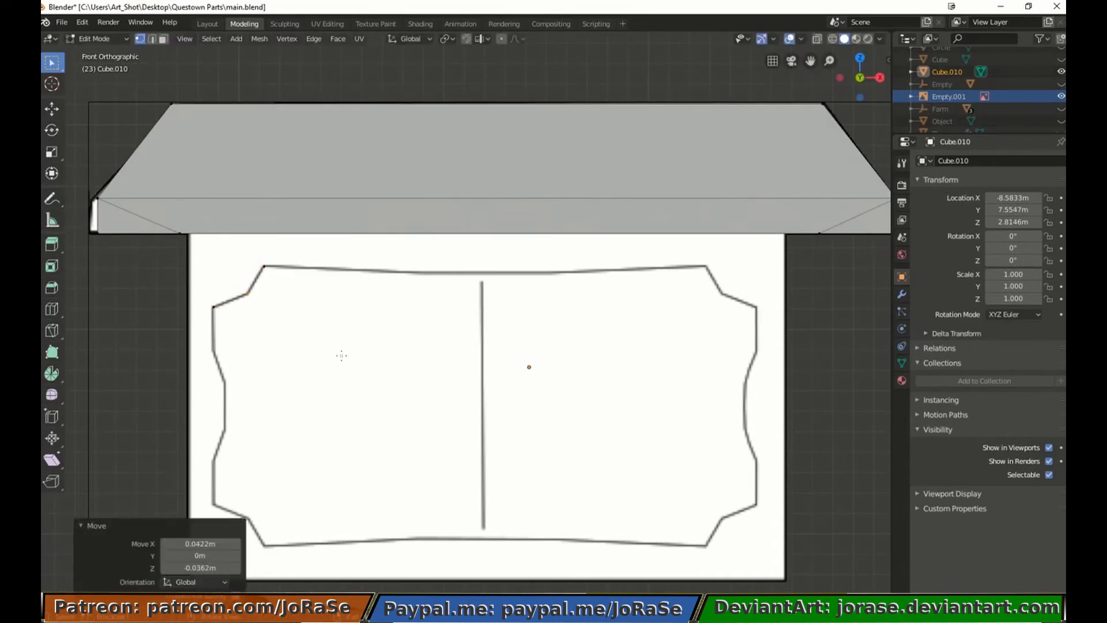
Extrude the outline's -X side downward about 0.217 m and again about 0.537 m to span the side recess
{"action": "key", "text": "e"}
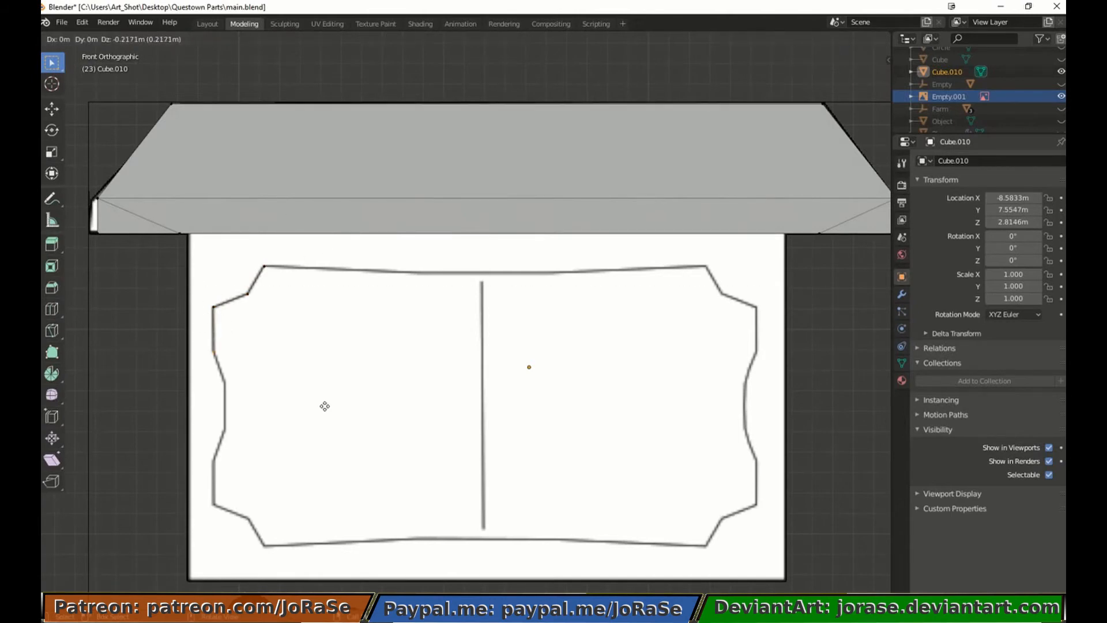
{"action": "left_click", "coordinate": [324, 404]}
{"action": "key", "text": "g"}
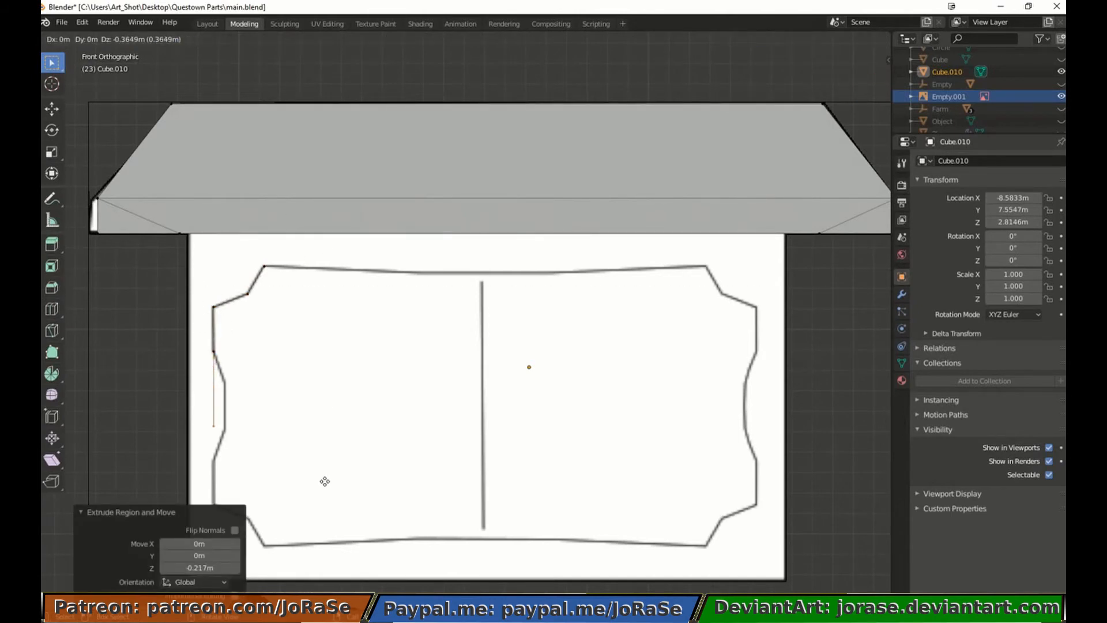
{"action": "left_click", "coordinate": [325, 516]}
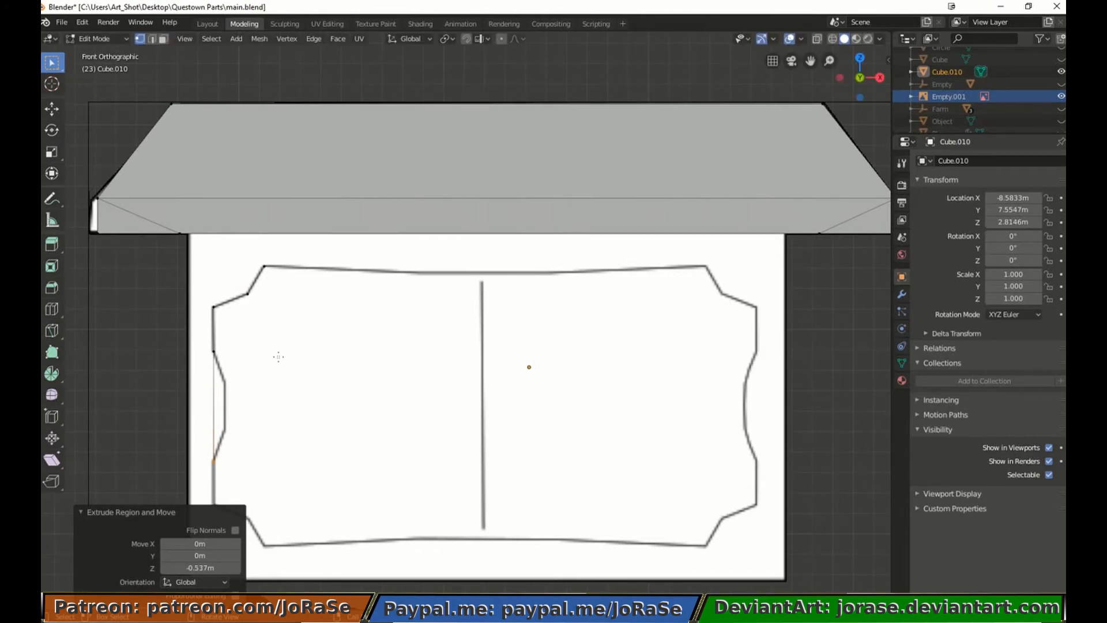
Subdivide the side recess edge with 2 cuts, move the new vertices about 0.054 m inward along X, and scale them in Z to match the reference
{"action": "key", "text": "b"}
{"action": "left_click_drag", "start_coordinate": [194, 344], "coordinate": [234, 462]}
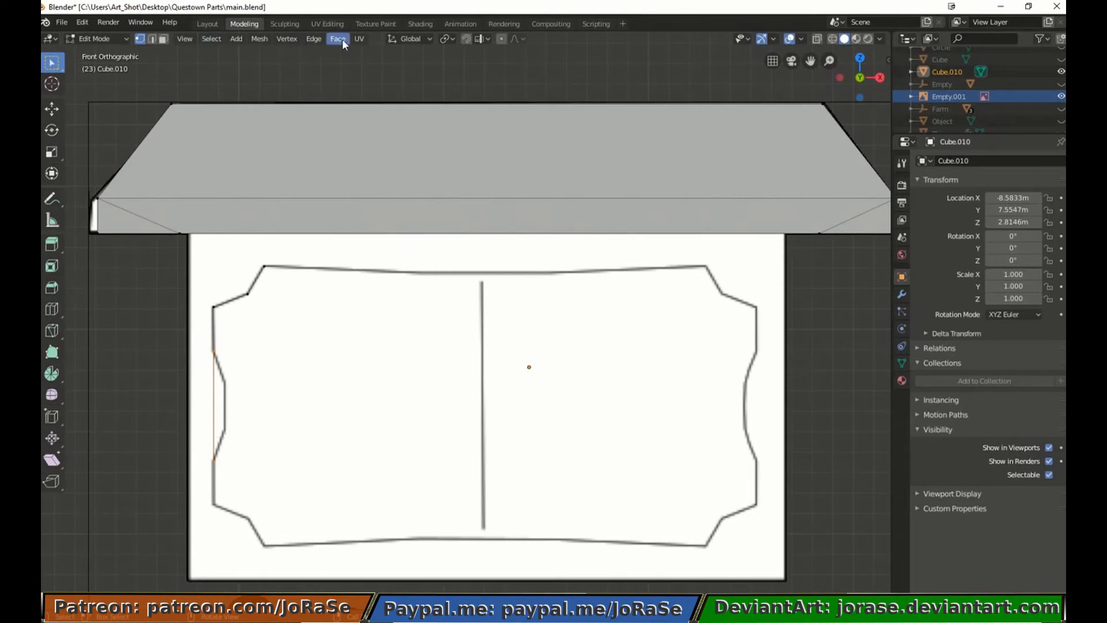
{"action": "left_click", "coordinate": [314, 38]}
{"action": "left_click", "coordinate": [332, 94]}
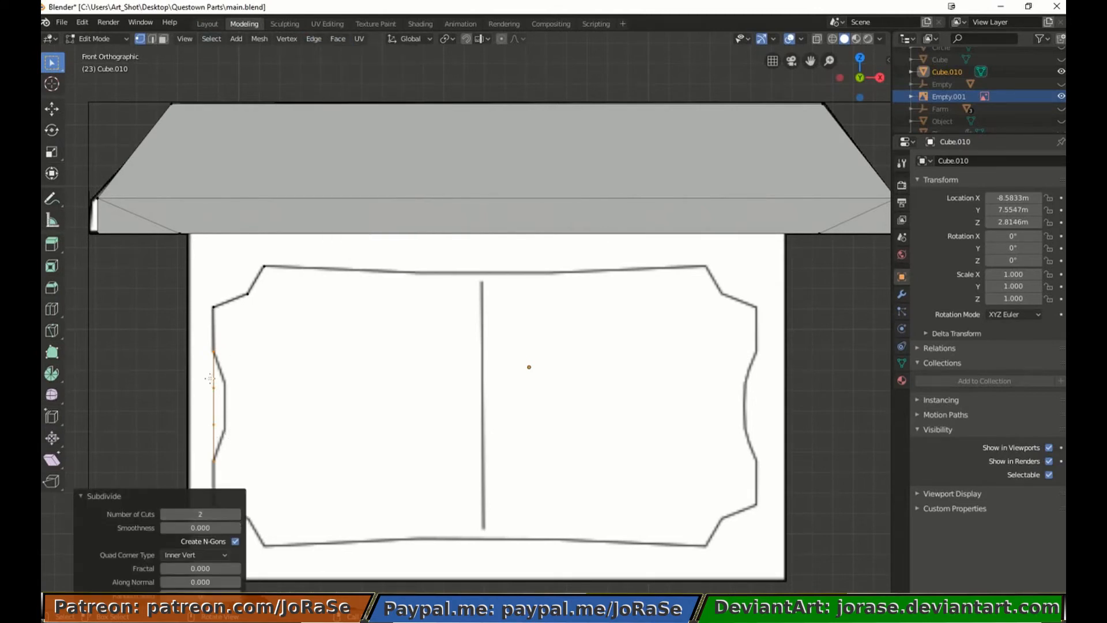
{"action": "key", "text": "b"}
{"action": "left_click_drag", "start_coordinate": [210, 378], "coordinate": [231, 435]}
{"action": "key", "text": "g"}
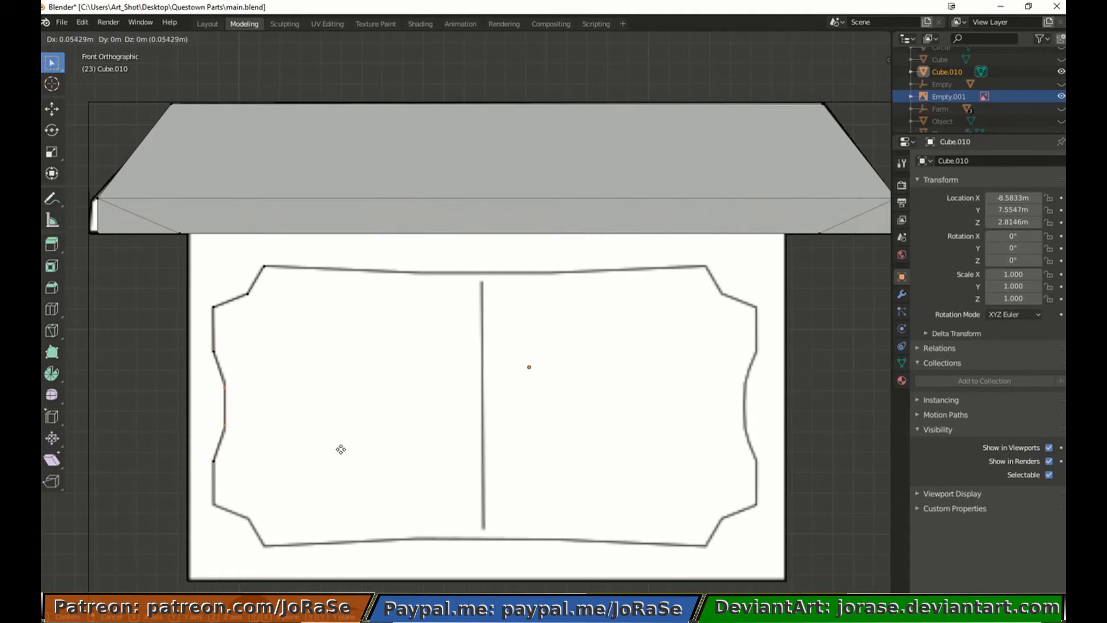
{"action": "left_click", "coordinate": [341, 450]}
{"action": "key", "text": "s"}
{"action": "key", "text": "z"}
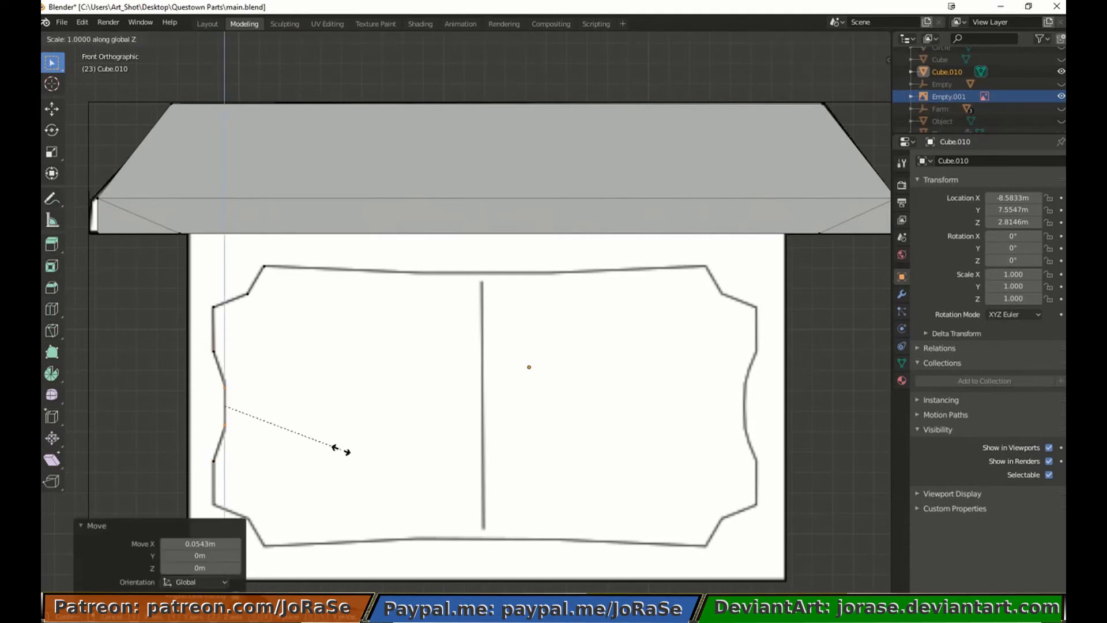
{"action": "left_click", "coordinate": [380, 449]}
{"action": "key", "text": "alt+a"}
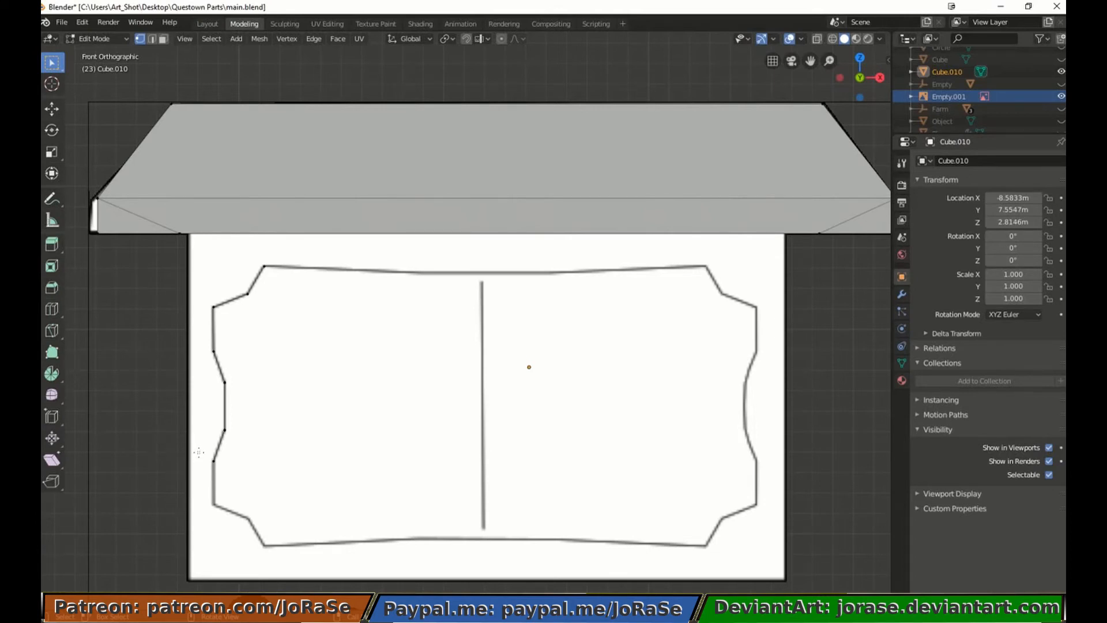
Extrude the outline down about 0.211 m and across to its lower -X corner, subdivide that last edge, and move its midpoint onto the notch
{"action": "key", "text": "g"}
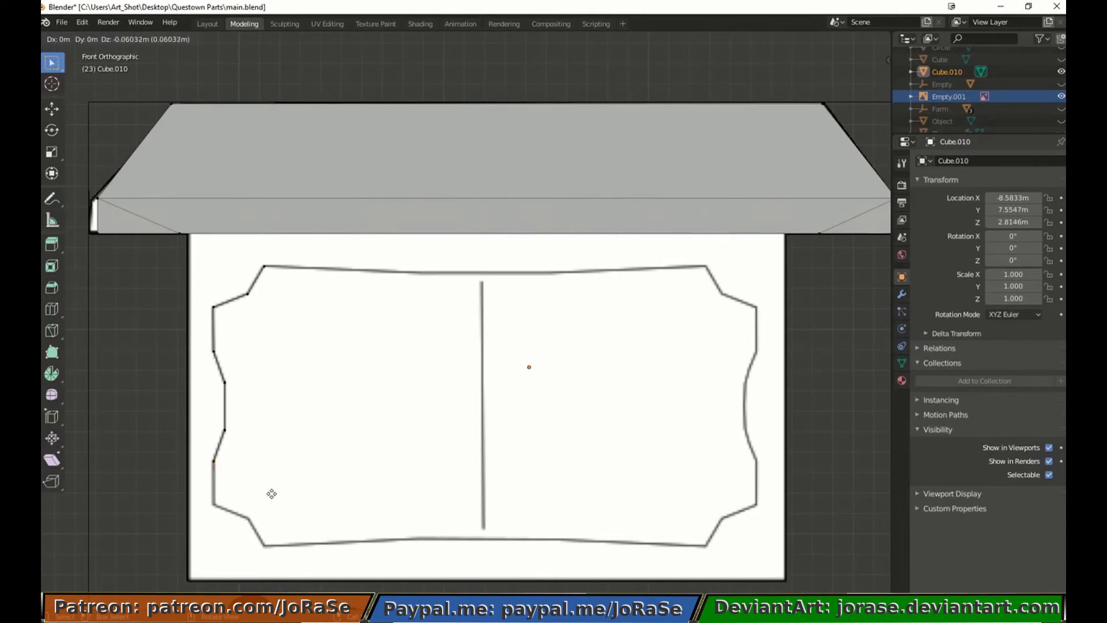
{"action": "left_click", "coordinate": [272, 524]}
{"action": "key", "text": "g"}
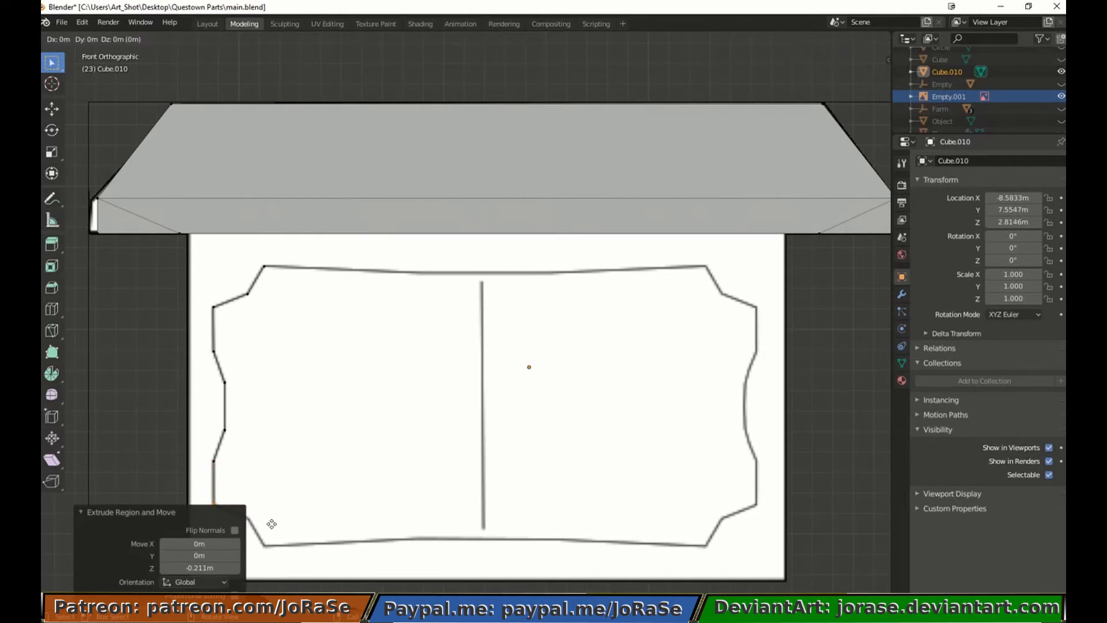
{"action": "left_click", "coordinate": [321, 564]}
{"action": "middle_click_drag", "start_coordinate": [374, 438], "coordinate": [387, 321], "text": "shift"}
{"action": "left_click", "coordinate": [236, 393], "text": "shift"}
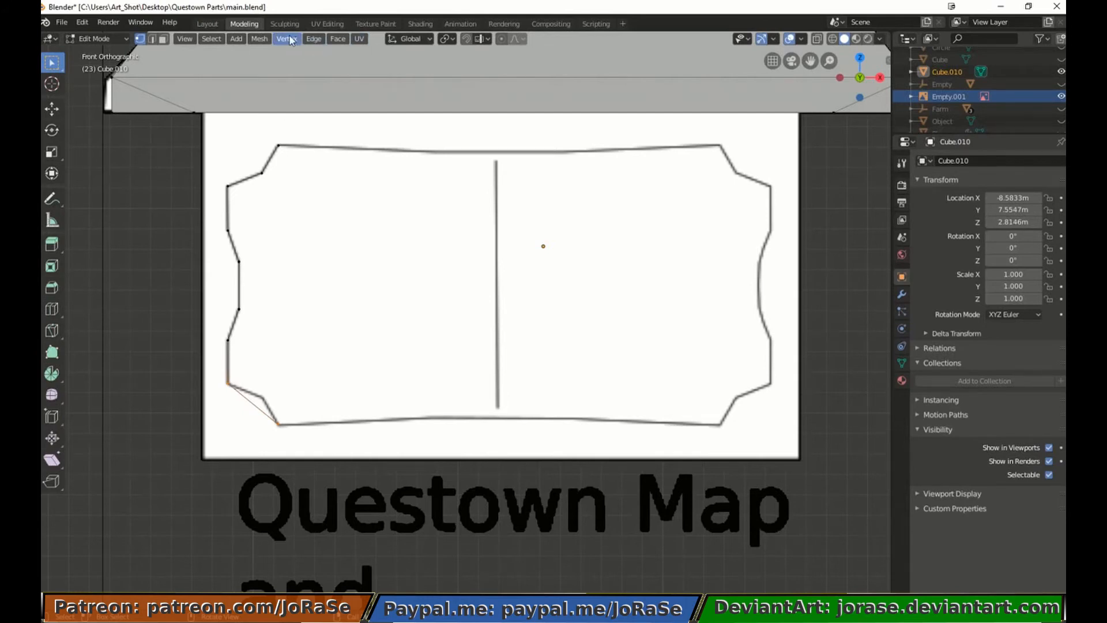
{"action": "left_click", "coordinate": [313, 39]}
{"action": "left_click", "coordinate": [335, 95]}
{"action": "key", "text": "g"}
{"action": "left_click", "coordinate": [282, 459]}
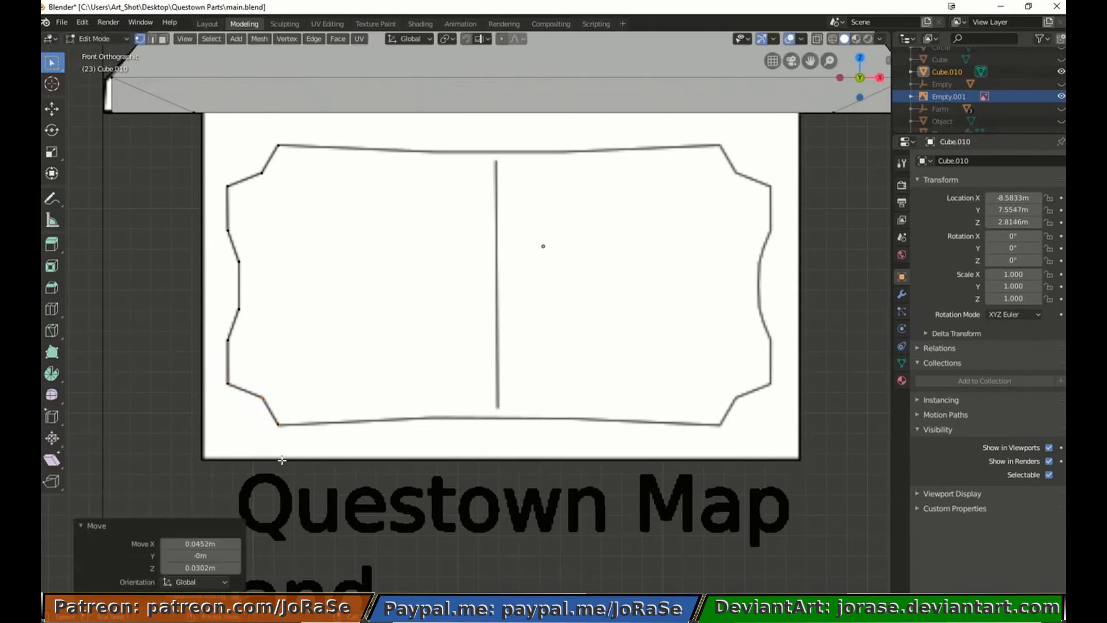
Duplicate the outline's -X side profile in place, mirror it along X, and move the copy along X onto the outline's +X side
{"action": "key", "text": "shift+d"}
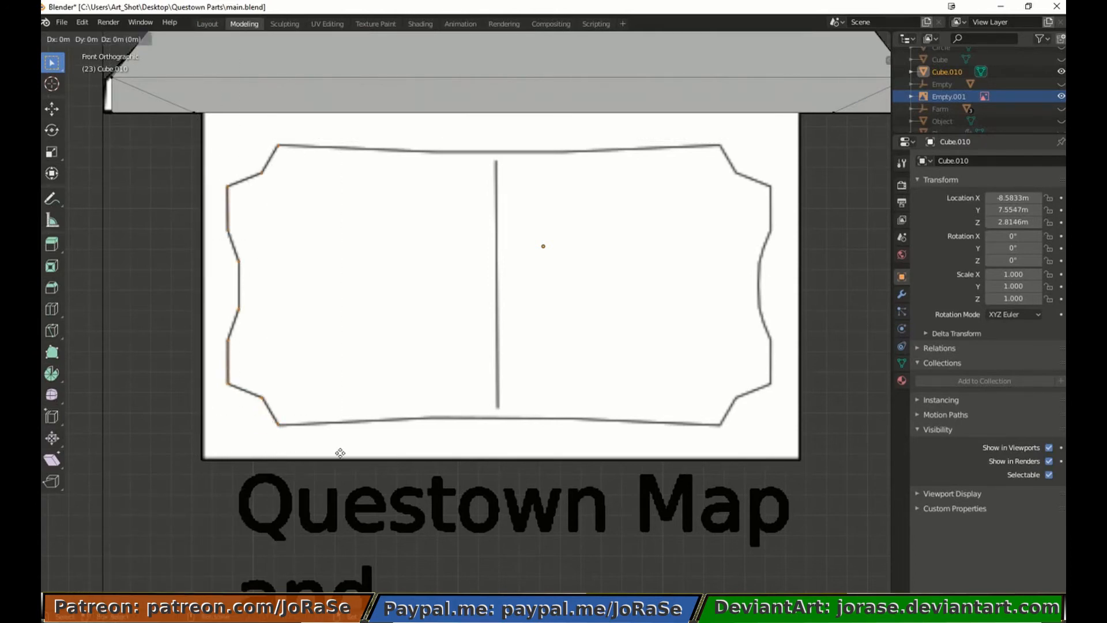
{"action": "right_click", "coordinate": [340, 453]}
{"action": "key", "text": "ctrl+m"}
{"action": "key", "text": "x"}
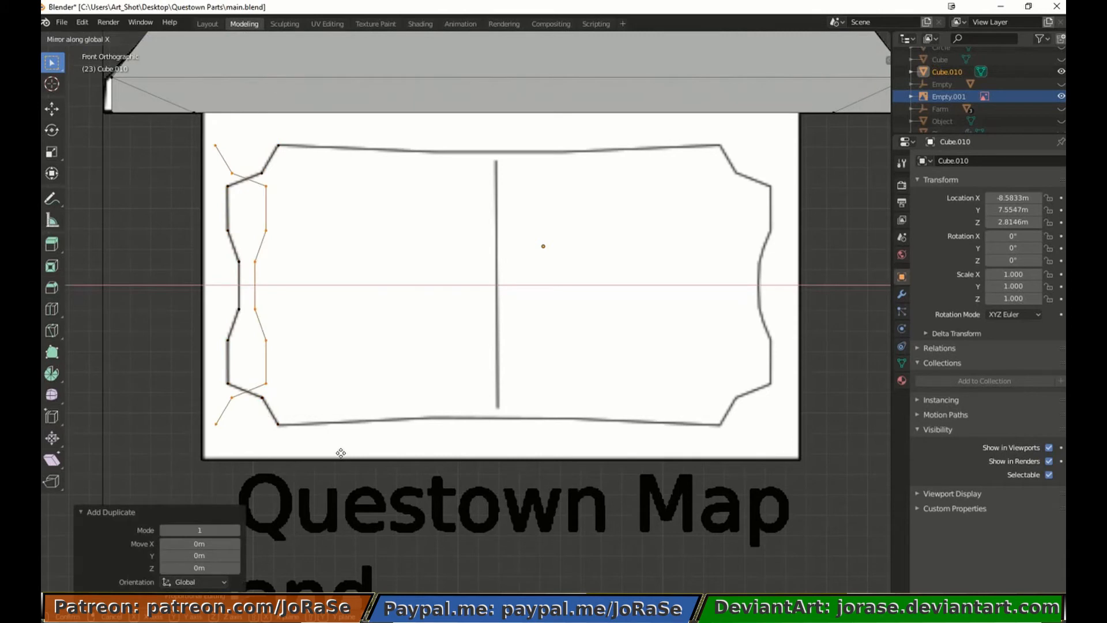
{"action": "left_click", "coordinate": [353, 454]}
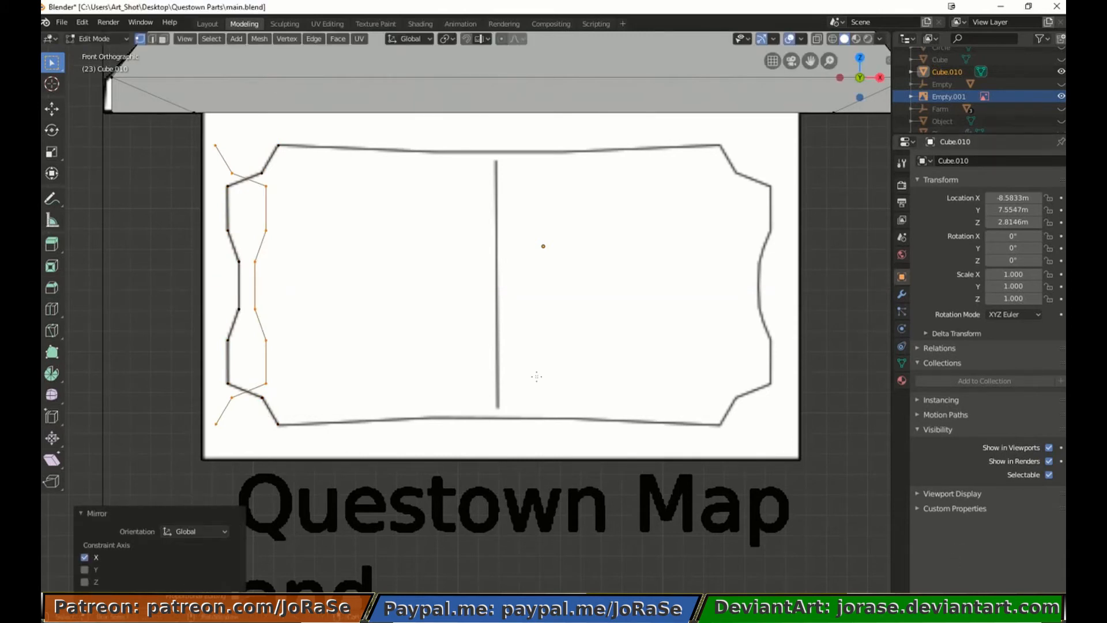
{"action": "key", "text": "g"}
{"action": "key", "text": "x"}
{"action": "left_click", "coordinate": [106, 316]}
{"action": "left_click", "coordinate": [84, 320]}
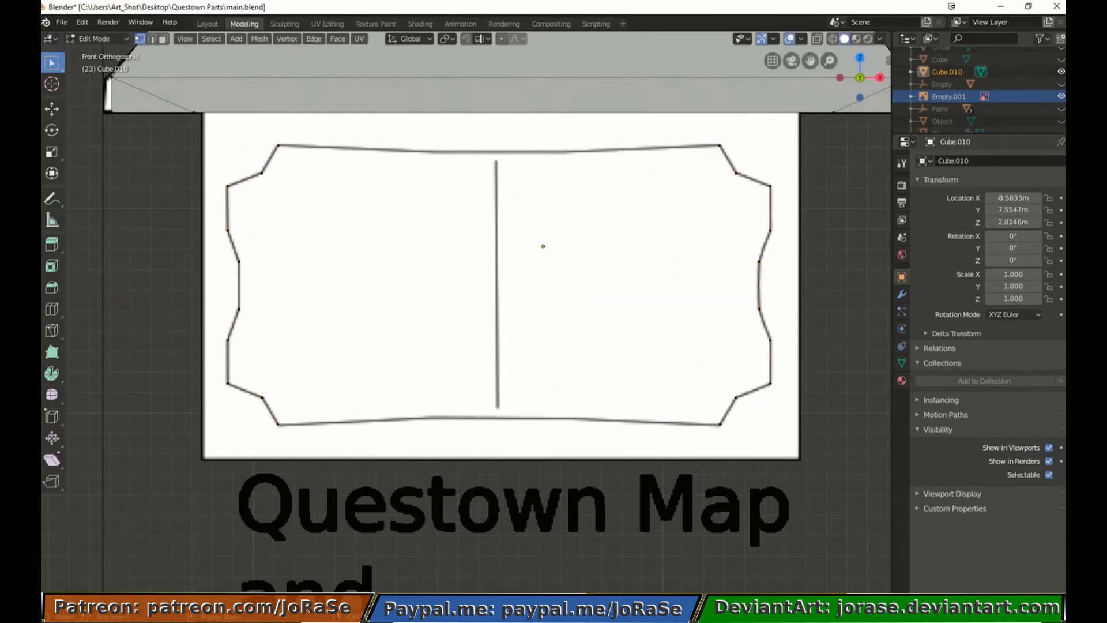
Join the two upper outline ends with an edge, subdivide it with 2 cuts, and lower the new vertices about 0.03 m along Z
{"action": "left_click_drag", "start_coordinate": [267, 131], "coordinate": [729, 160]}
{"action": "key", "text": "f"}
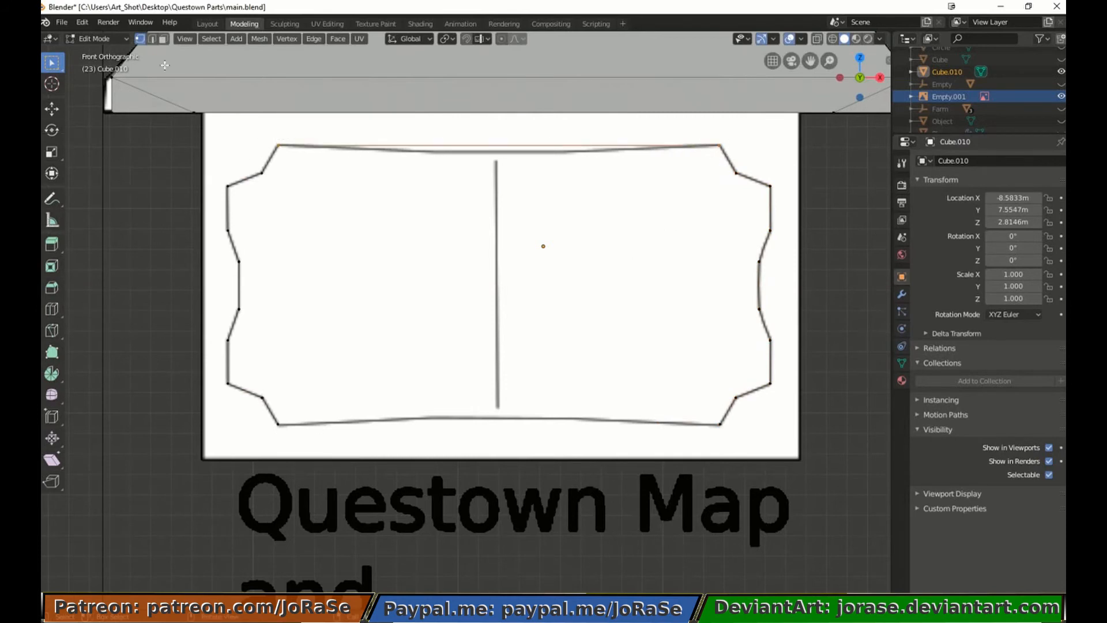
{"action": "left_click", "coordinate": [313, 39]}
{"action": "left_click", "coordinate": [327, 93]}
{"action": "left_click", "coordinate": [235, 516]}
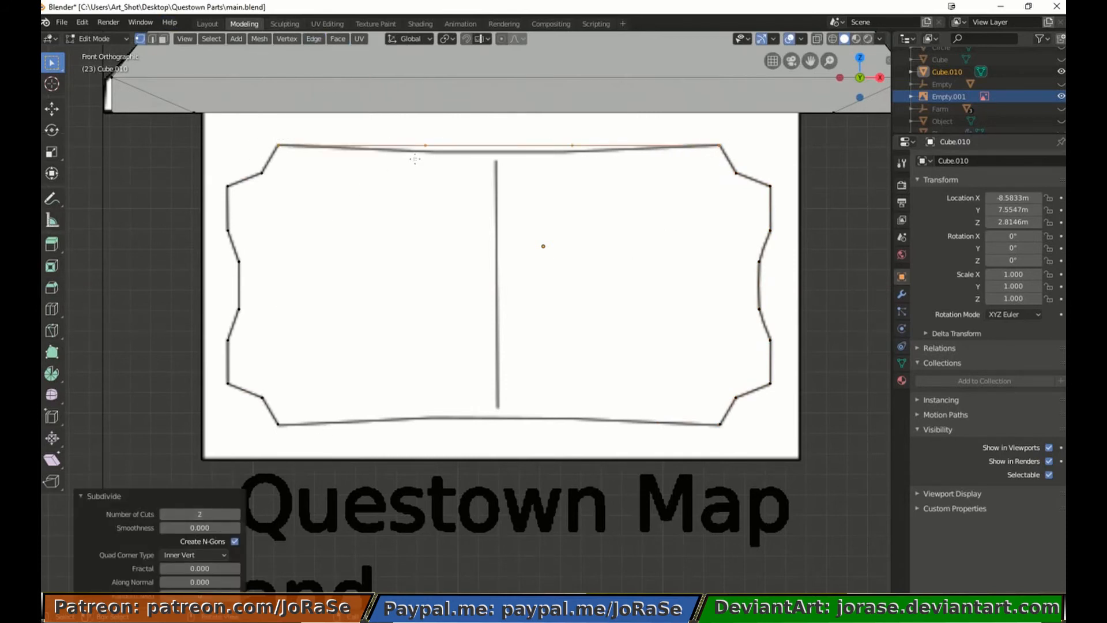
{"action": "key", "text": "g"}
{"action": "key", "text": "z"}
{"action": "left_click", "coordinate": [626, 203]}
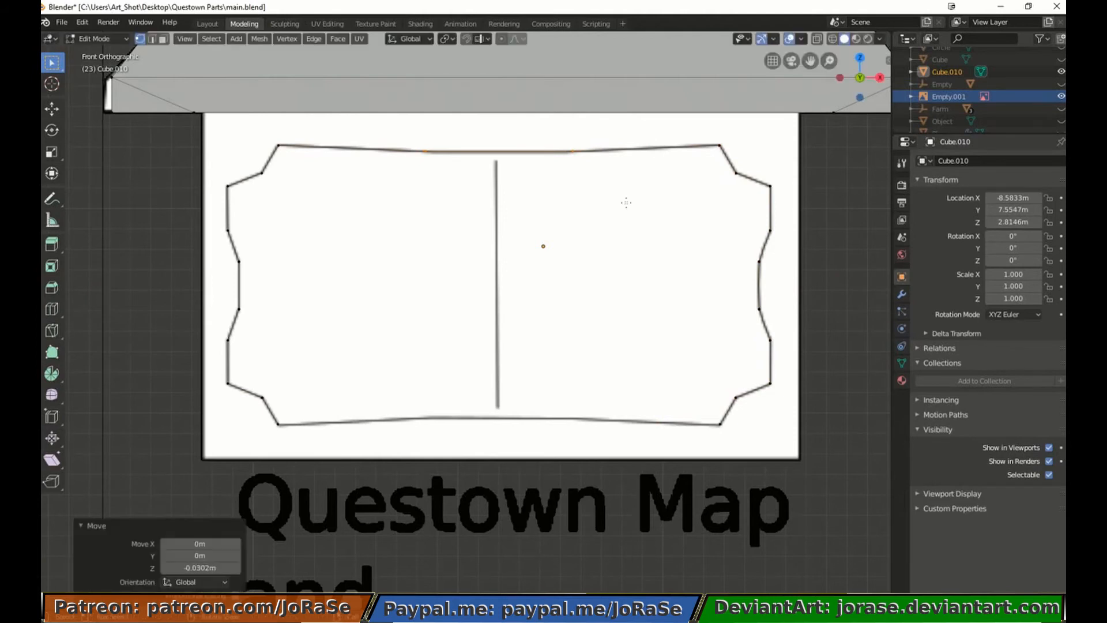
{"action": "left_click", "coordinate": [627, 203]}
Join the two lower outline ends with an edge, subdivide it, and raise the new vertices along Z to match the reference
{"action": "left_click_drag", "start_coordinate": [258, 415], "coordinate": [743, 457]}
{"action": "key", "text": "f"}
{"action": "left_click", "coordinate": [314, 40]}
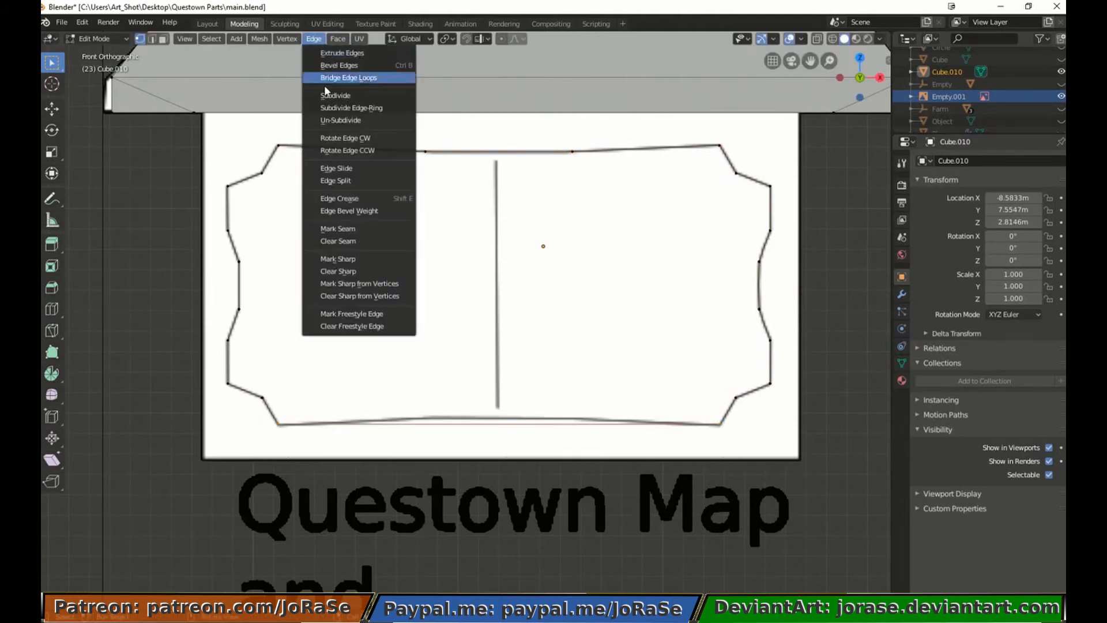
{"action": "left_click", "coordinate": [327, 94]}
{"action": "key", "text": "g"}
{"action": "key", "text": "z"}
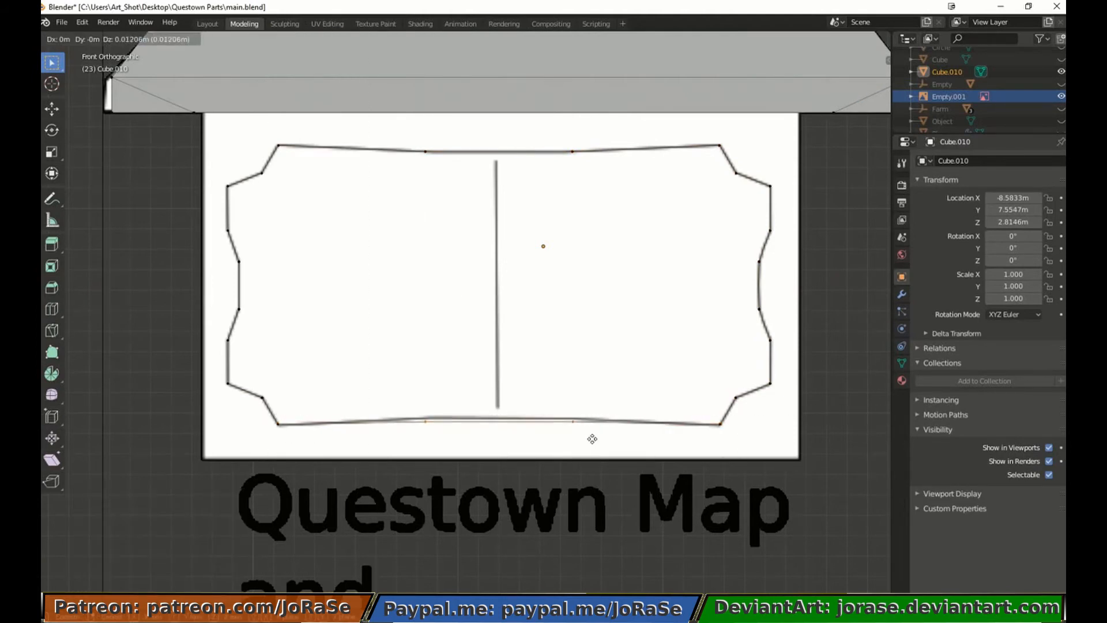
{"action": "left_click", "coordinate": [593, 436]}
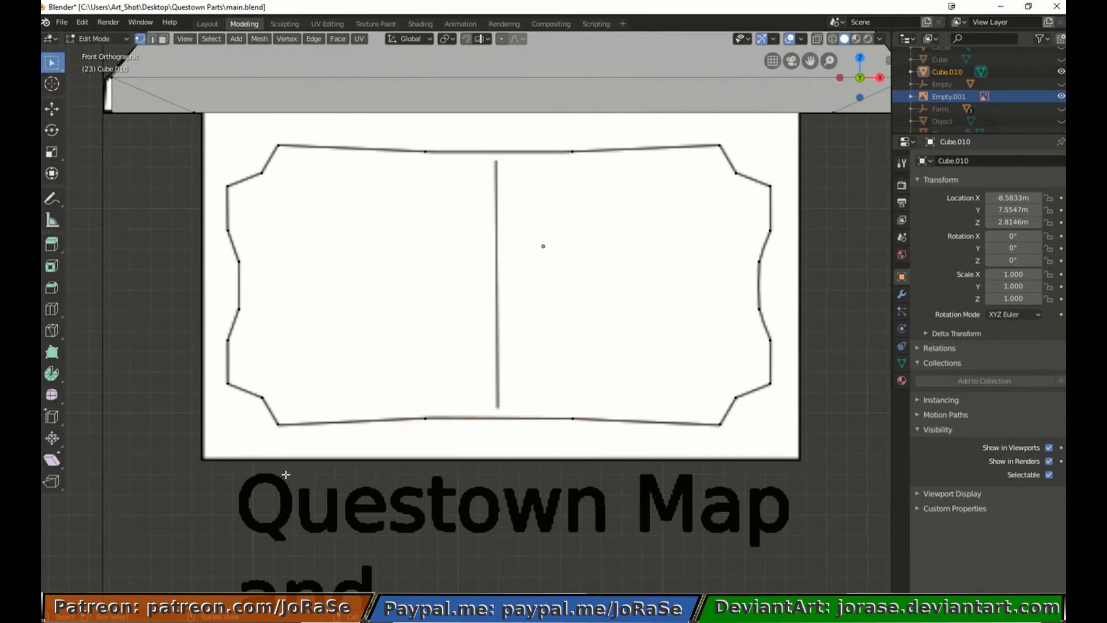
Add a vertex to the Cube.010 mesh, move it -0.85 m along Y, and place it on the board's lower -X corner in front view
{"action": "left_click", "coordinate": [104, 399]}
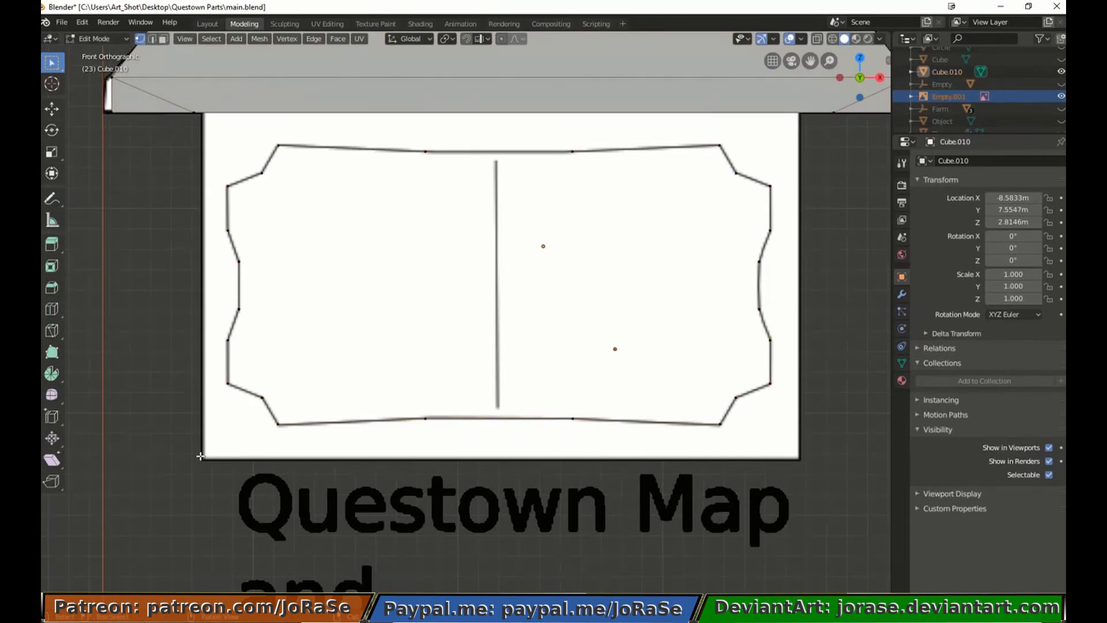
{"action": "key", "text": "Tab"}
{"action": "left_click", "coordinate": [220, 370]}
{"action": "key", "text": "Tab"}
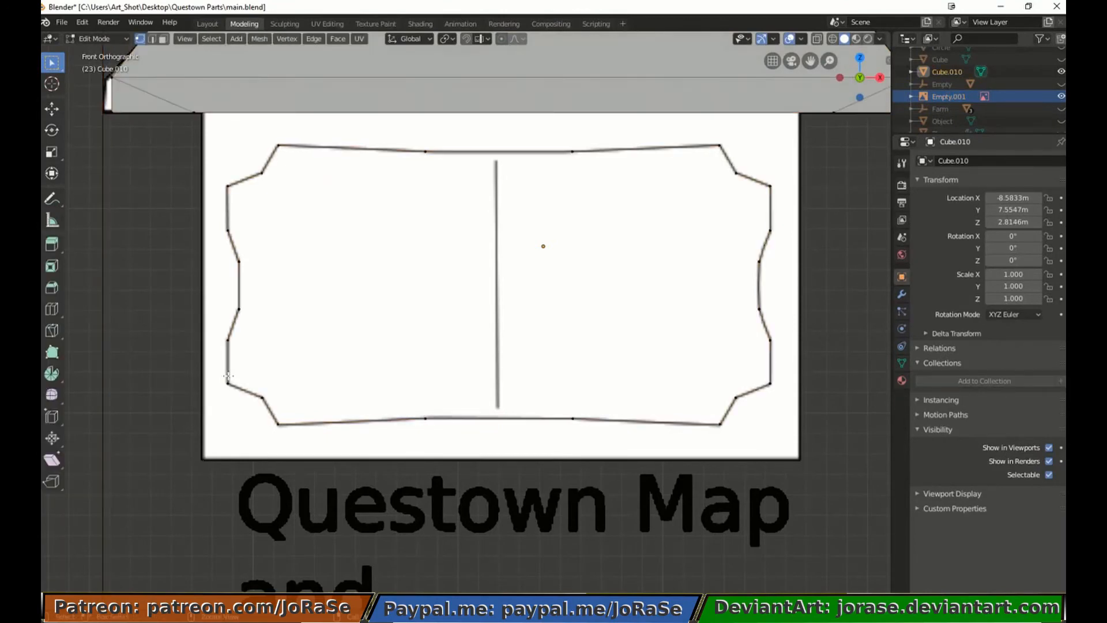
{"action": "right_click", "coordinate": [226, 407], "text": "ctrl"}
{"action": "middle_click_drag", "start_coordinate": [226, 407], "coordinate": [267, 447]}
{"action": "type", "text": "gy-.85"}
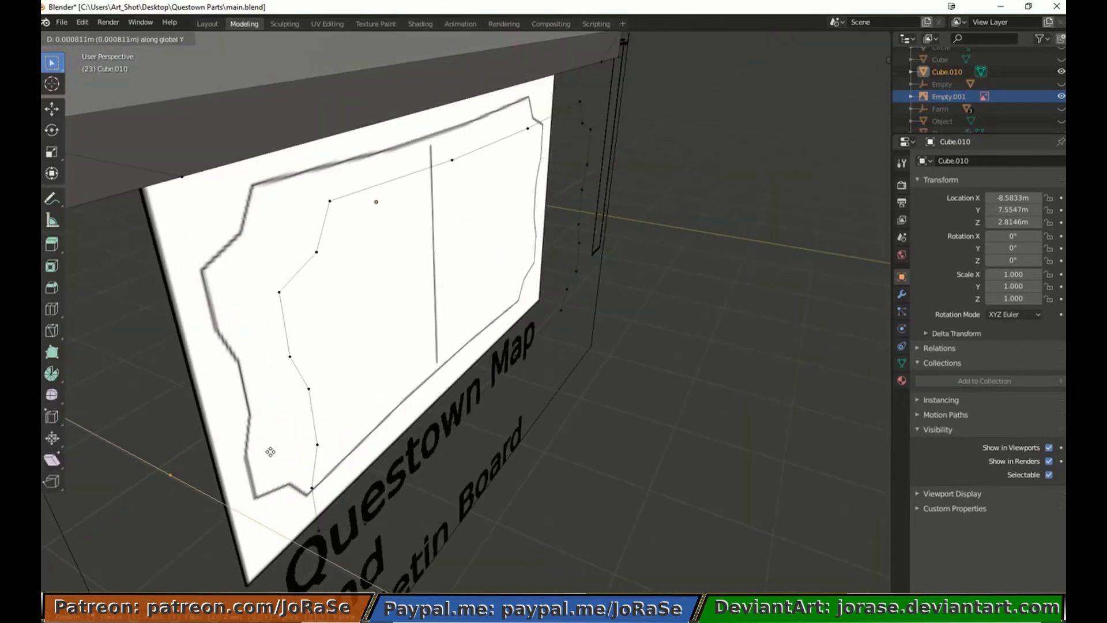
{"action": "key", "text": "Return"}
{"action": "key", "text": "KP_3"}
{"action": "key", "text": "KP_1"}
{"action": "key", "text": "g"}
{"action": "left_click", "coordinate": [359, 481]}
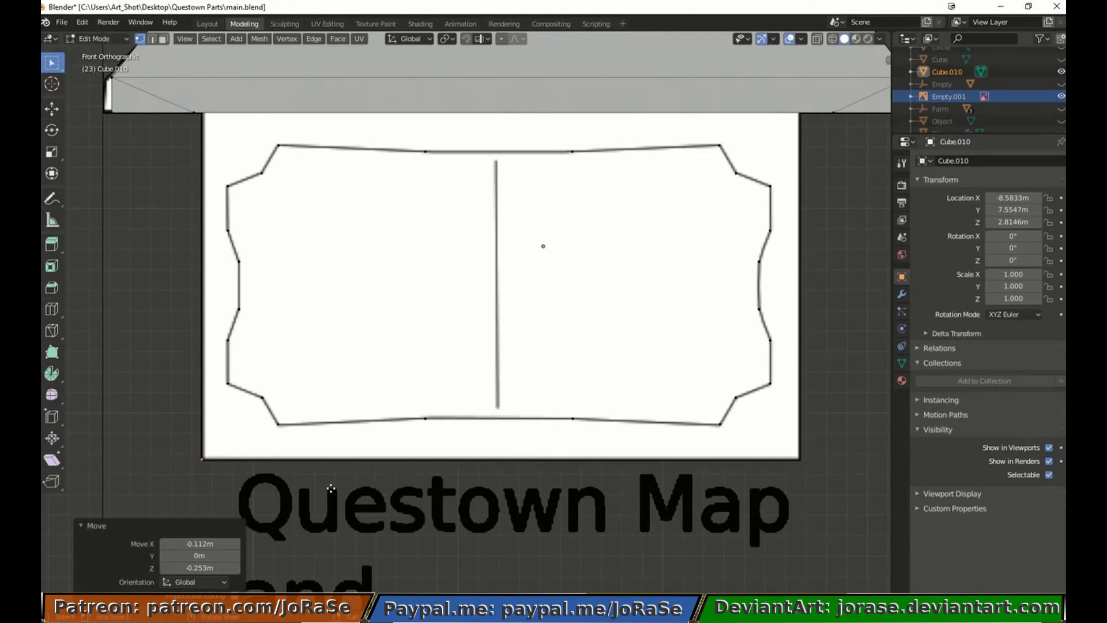
Extrude the lower -X corner vertex up Z to the board's upper edge and along X to its upper +X corner
{"action": "key", "text": "e"}
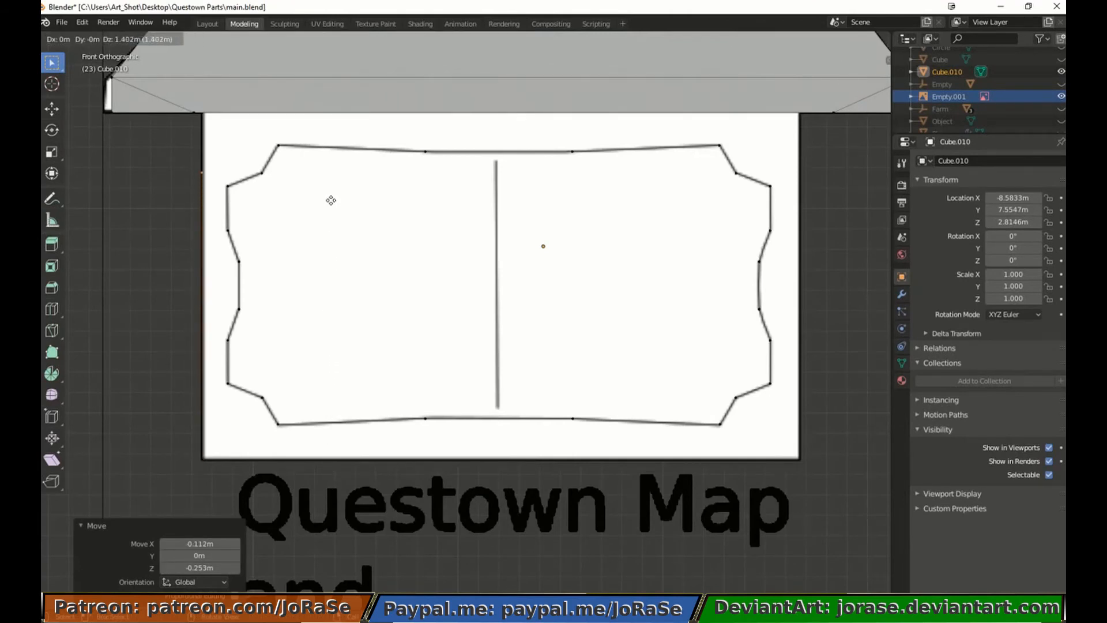
{"action": "left_click", "coordinate": [332, 144]}
{"action": "key", "text": "e"}
{"action": "left_click", "coordinate": [331, 144]}
{"action": "key", "text": "e"}
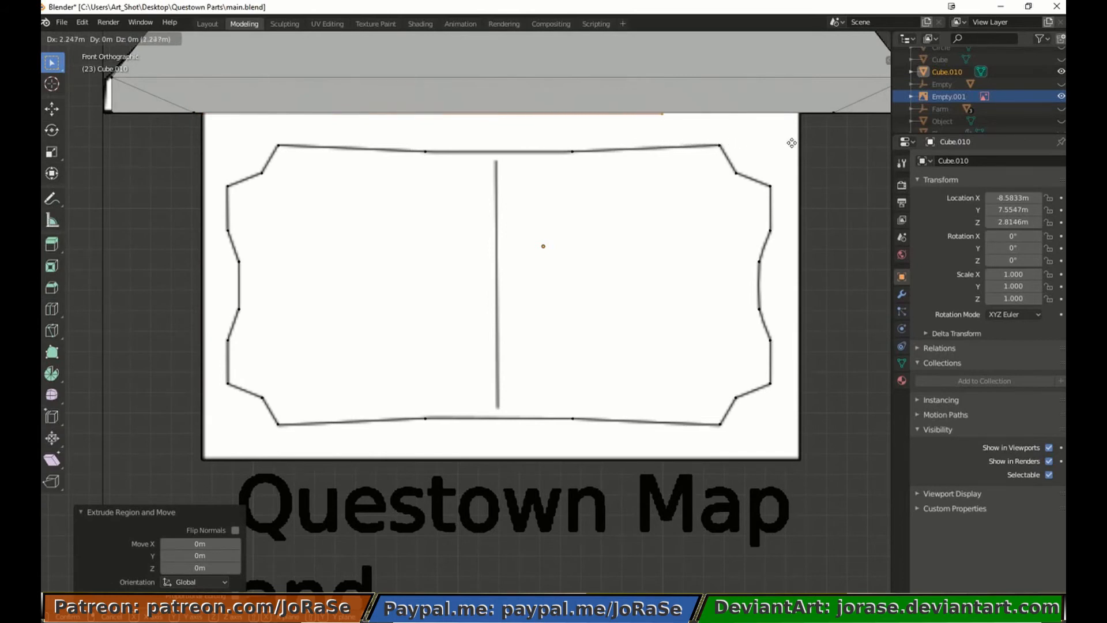
{"action": "left_click", "coordinate": [74, 144]}
{"action": "left_click", "coordinate": [74, 144]}
Extrude the lower -X corner vertex along X to the lower +X corner, and align both +X corners along X with the board's side
{"action": "left_click_drag", "start_coordinate": [185, 443], "coordinate": [224, 460]}
{"action": "key", "text": "g"}
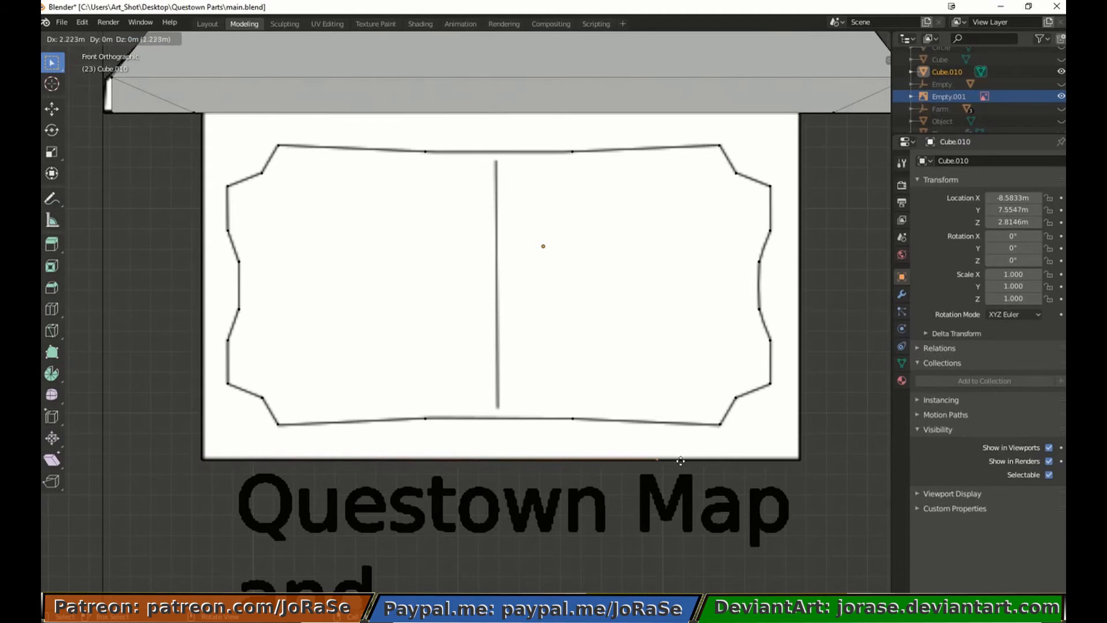
{"action": "left_click", "coordinate": [825, 461]}
{"action": "left_click", "coordinate": [808, 125]}
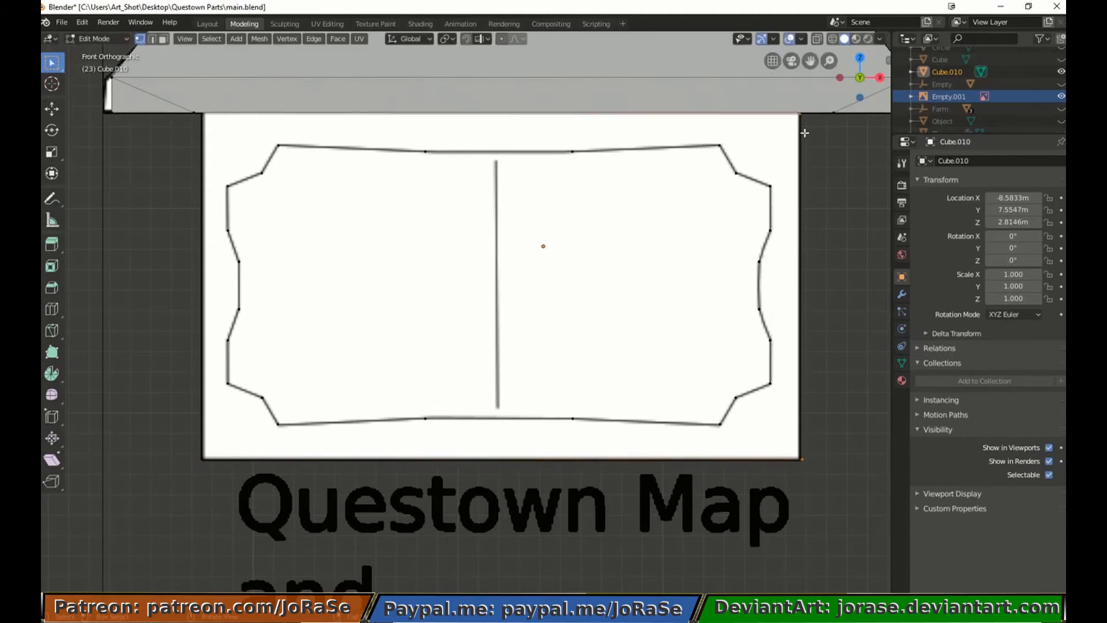
{"action": "key", "text": "s"}
{"action": "key", "text": "x"}
{"action": "key", "text": "0"}
{"action": "key", "text": "Return"}
{"action": "key", "text": "g"}
{"action": "left_click", "coordinate": [803, 133]}
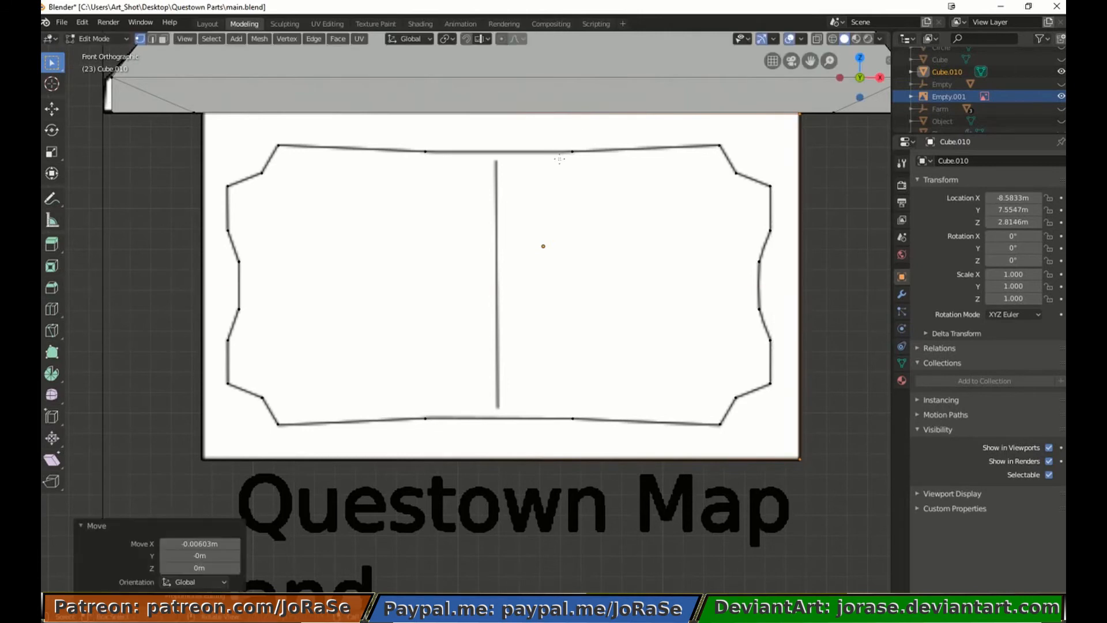
Subdivide the border's outer +X edge with 4 cuts
{"action": "left_click", "coordinate": [314, 39]}
{"action": "left_click", "coordinate": [346, 95]}
{"action": "left_click", "coordinate": [236, 514]}
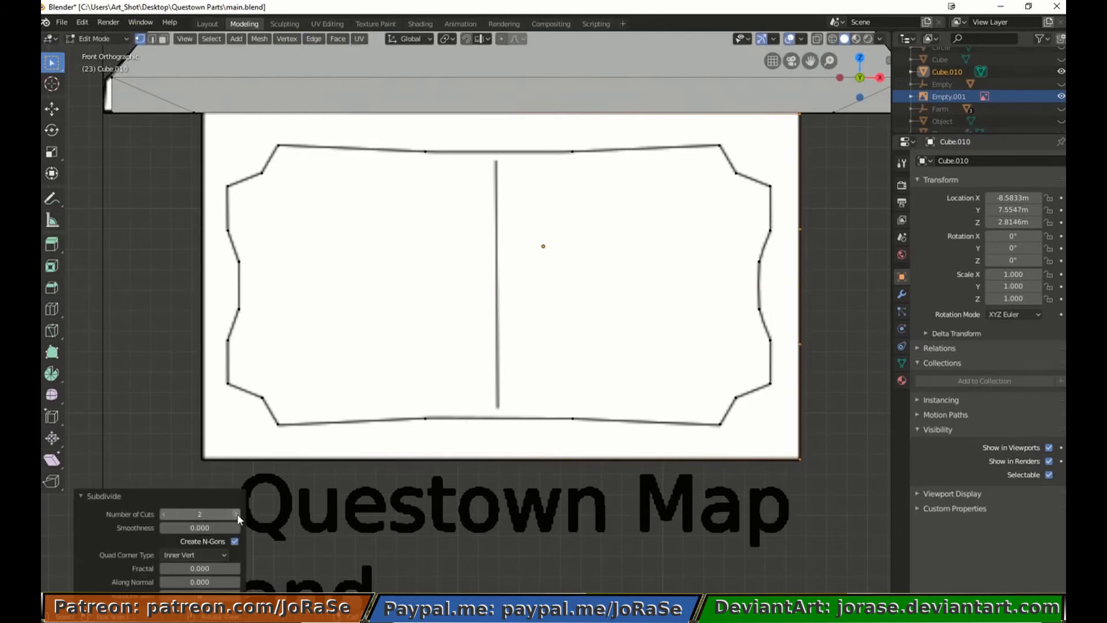
{"action": "left_click", "coordinate": [236, 514]}
{"action": "left_click", "coordinate": [436, 525]}
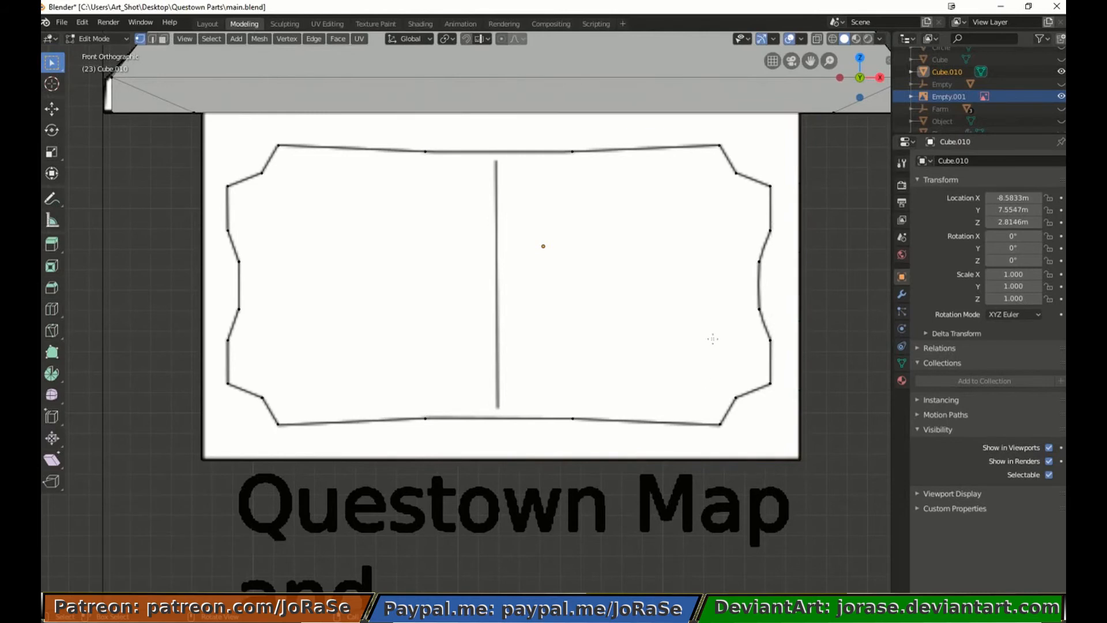
Fill faces between the outer +X edge and the cutout outline, from its middle section up to the upper notch
{"action": "left_click_drag", "start_coordinate": [714, 338], "coordinate": [815, 245]}
{"action": "key", "text": "f"}
{"action": "middle_click_drag", "start_coordinate": [752, 302], "coordinate": [750, 298]}
{"action": "key", "text": "b"}
{"action": "left_click_drag", "start_coordinate": [749, 275], "coordinate": [818, 243]}
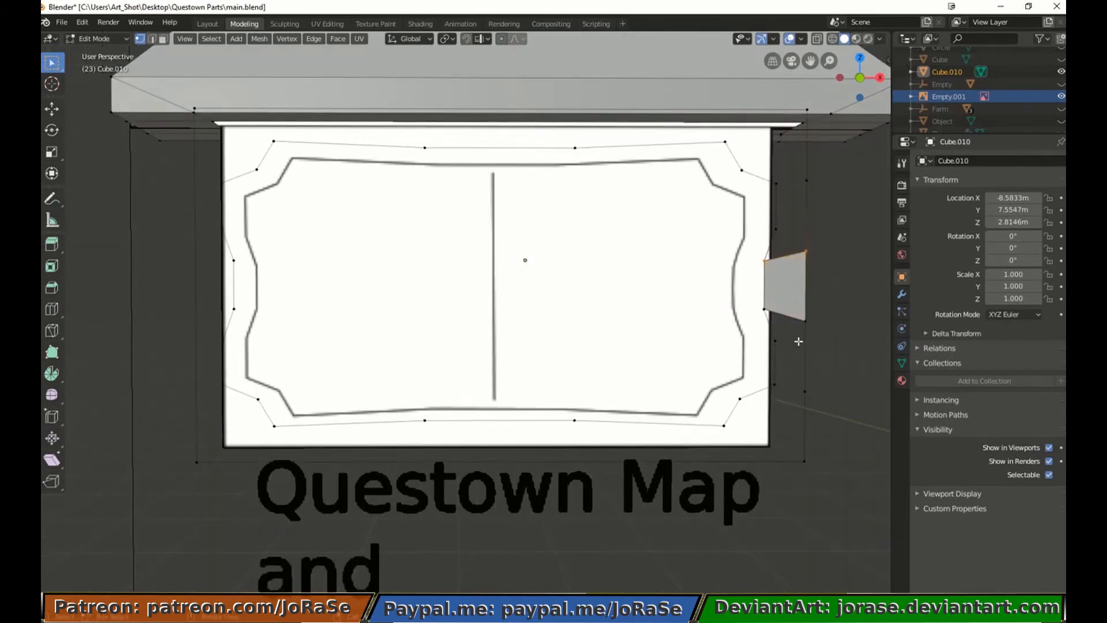
{"action": "key", "text": "f"}
{"action": "key", "text": "b"}
{"action": "left_click_drag", "start_coordinate": [769, 166], "coordinate": [819, 193]}
{"action": "key", "text": "f"}
{"action": "key", "text": "b"}
{"action": "middle_click_drag", "start_coordinate": [767, 214], "coordinate": [831, 283]}
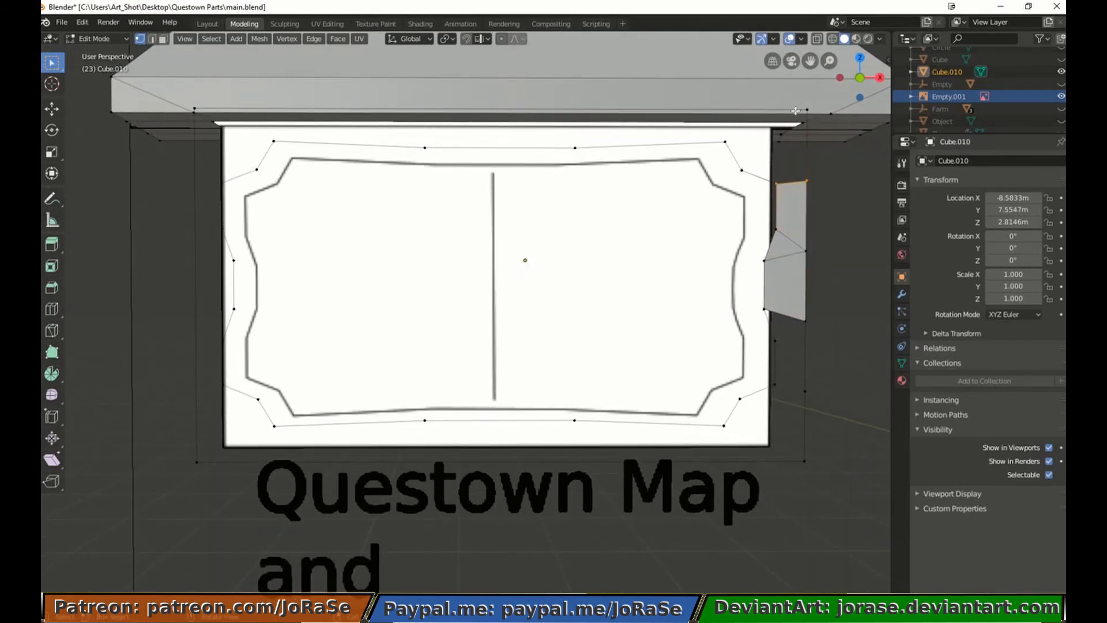
Fill the faces joining the cutout outline to the border's upper +X corner
{"action": "key", "text": "b"}
{"action": "left_click_drag", "start_coordinate": [716, 138], "coordinate": [753, 177]}
{"action": "key", "text": "f"}
{"action": "key", "text": "b"}
{"action": "middle_click_drag", "start_coordinate": [726, 165], "coordinate": [777, 216]}
{"action": "key", "text": "b"}
{"action": "left_click_drag", "start_coordinate": [799, 95], "coordinate": [818, 117]}
{"action": "key", "text": "f"}
{"action": "key", "text": "b"}
{"action": "middle_click_drag", "start_coordinate": [787, 167], "coordinate": [824, 196]}
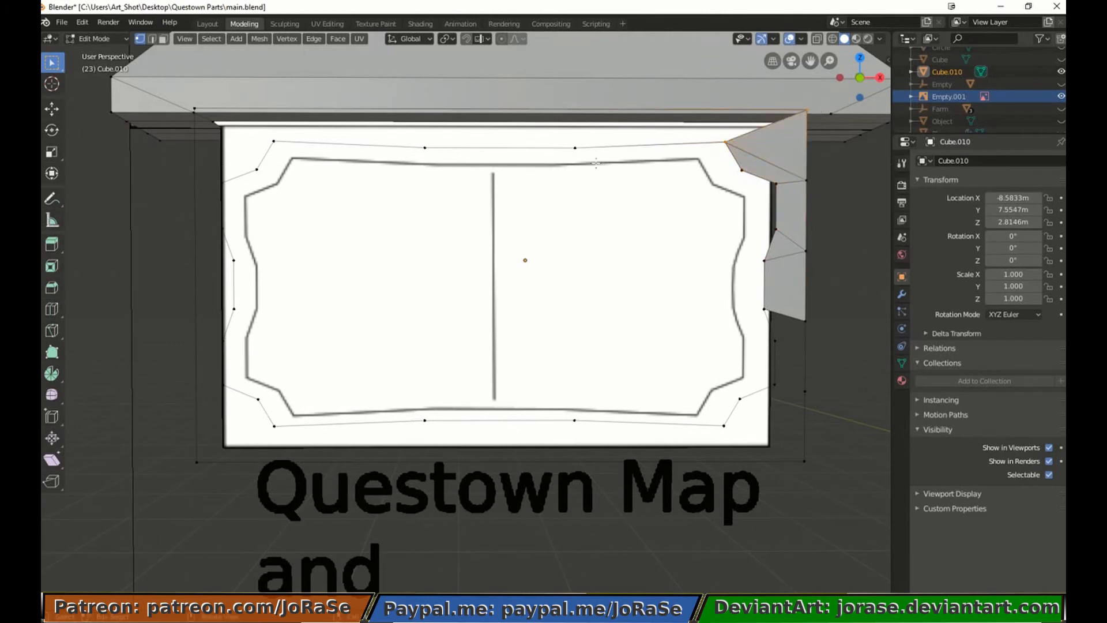
Fill the faces between the upper outer edge and the cutout's upper curve, reaching the upper -X corner
{"action": "key", "text": "b"}
{"action": "left_click_drag", "start_coordinate": [554, 132], "coordinate": [597, 165]}
{"action": "key", "text": "f"}
{"action": "key", "text": "b"}
{"action": "middle_click_drag", "start_coordinate": [711, 127], "coordinate": [743, 156]}
{"action": "left_click_drag", "start_coordinate": [189, 96], "coordinate": [213, 110]}
{"action": "key", "text": "f"}
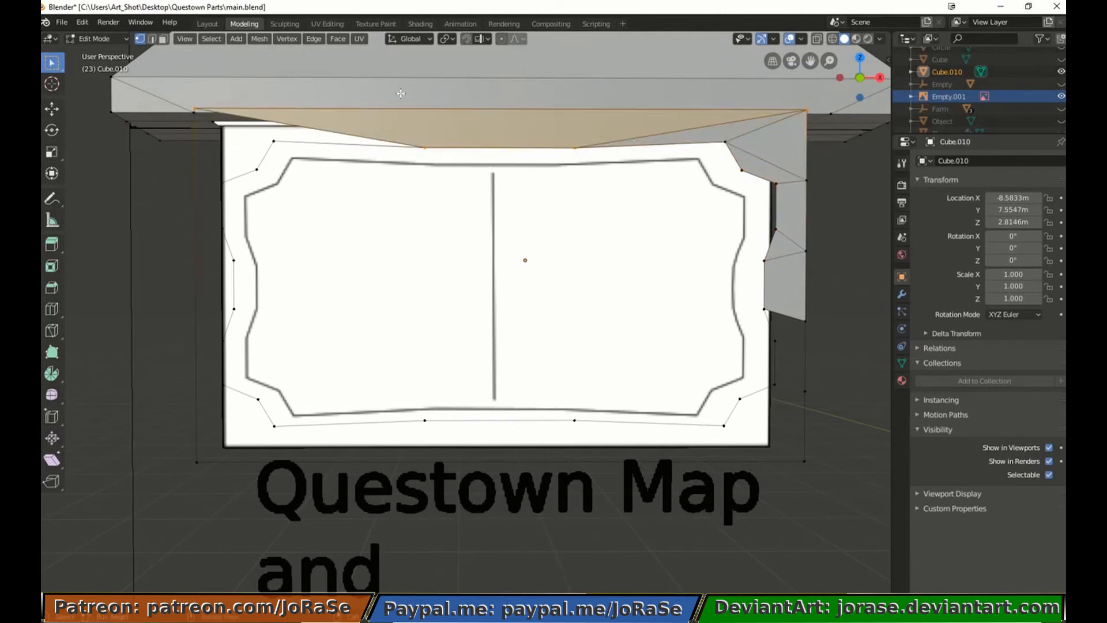
{"action": "key", "text": "alt+a"}
Fill faces between the outer +X edge and the cutout outline below its middle section, down to the lower notch
{"action": "key", "text": "b"}
{"action": "left_click_drag", "start_coordinate": [755, 298], "coordinate": [809, 361]}
{"action": "key", "text": "f"}
{"action": "key", "text": "b"}
{"action": "middle_click_drag", "start_coordinate": [748, 293], "coordinate": [773, 322]}
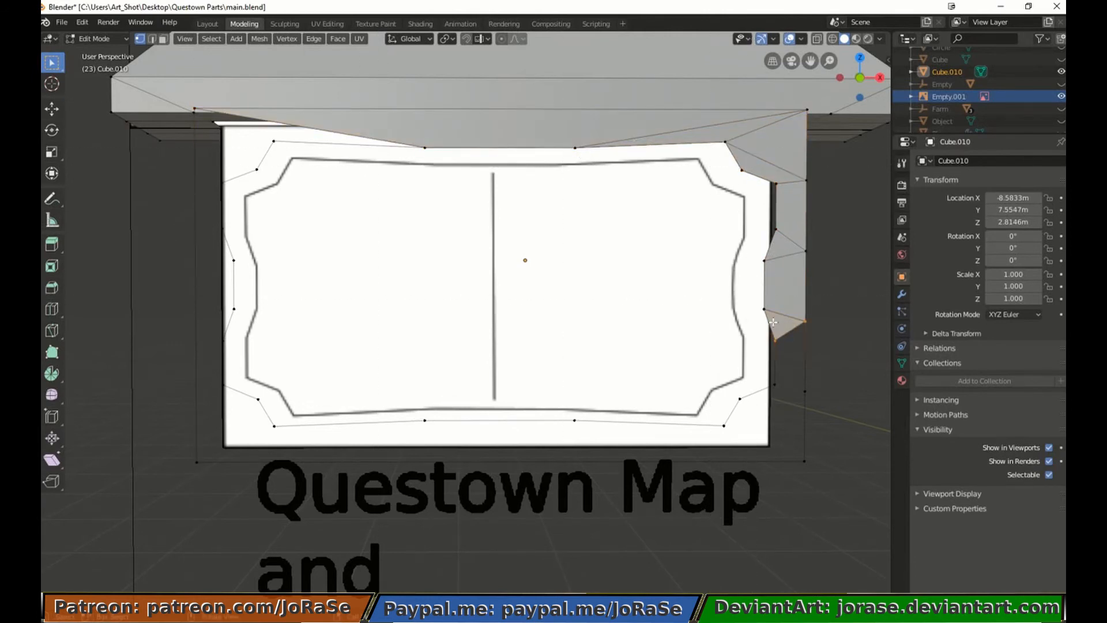
{"action": "key", "text": "b"}
{"action": "left_click_drag", "start_coordinate": [757, 369], "coordinate": [824, 407]}
{"action": "key", "text": "f"}
{"action": "key", "text": "b"}
{"action": "middle_click_drag", "start_coordinate": [755, 298], "coordinate": [823, 353]}
Fill the faces joining the cutout outline to the border's lower +X corner
{"action": "key", "text": "b"}
{"action": "left_click_drag", "start_coordinate": [712, 383], "coordinate": [752, 435]}
{"action": "key", "text": "f"}
{"action": "key", "text": "b"}
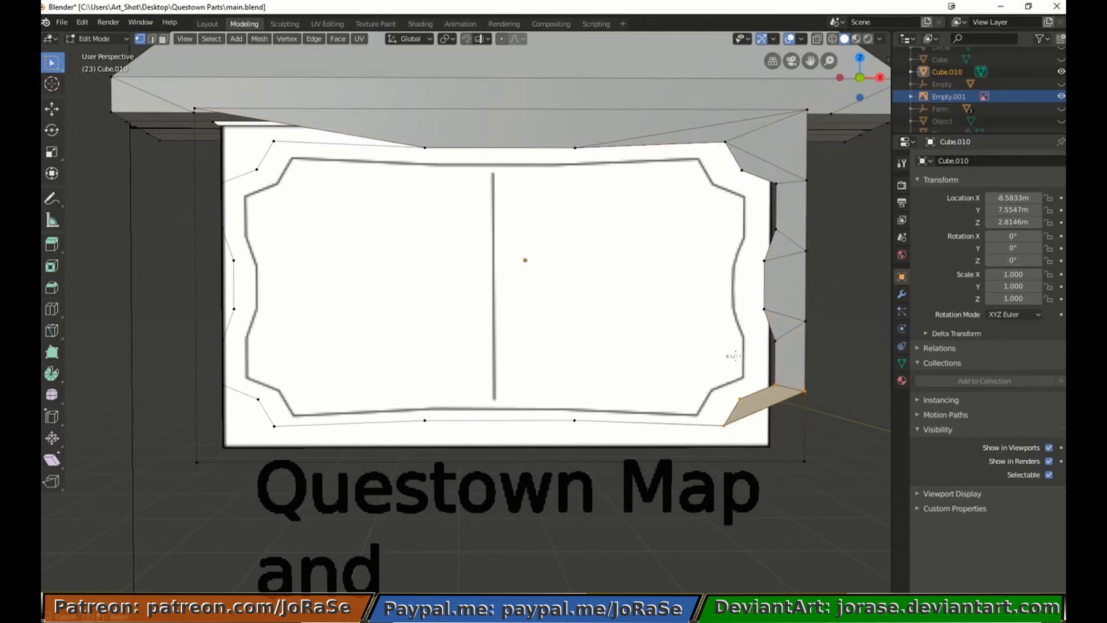
{"action": "middle_click_drag", "start_coordinate": [736, 355], "coordinate": [784, 408]}
{"action": "key", "text": "b"}
{"action": "left_click_drag", "start_coordinate": [787, 433], "coordinate": [808, 470]}
{"action": "key", "text": "f"}
{"action": "key", "text": "b"}
{"action": "middle_click_drag", "start_coordinate": [789, 374], "coordinate": [817, 406]}
Fill the faces between the lower outer edge and the cutout's lower curve, reaching the lower -X corner
{"action": "key", "text": "b"}
{"action": "left_click_drag", "start_coordinate": [554, 408], "coordinate": [617, 433]}
{"action": "key", "text": "f"}
{"action": "key", "text": "b"}
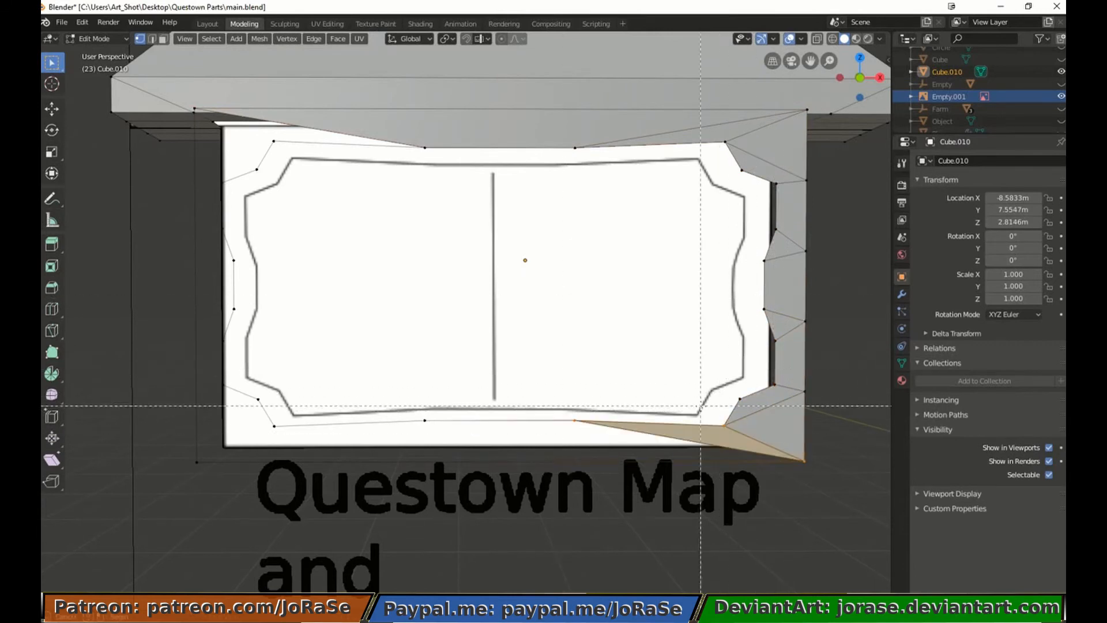
{"action": "middle_click_drag", "start_coordinate": [701, 406], "coordinate": [745, 443]}
{"action": "key", "text": "b"}
{"action": "left_click_drag", "start_coordinate": [455, 402], "coordinate": [406, 435]}
{"action": "key", "text": "b"}
{"action": "left_click_drag", "start_coordinate": [155, 458], "coordinate": [222, 476]}
{"action": "key", "text": "f"}
{"action": "key", "text": "alt+a"}
Subdivide the border's outer -X edge with 4 cuts
{"action": "key", "text": "b"}
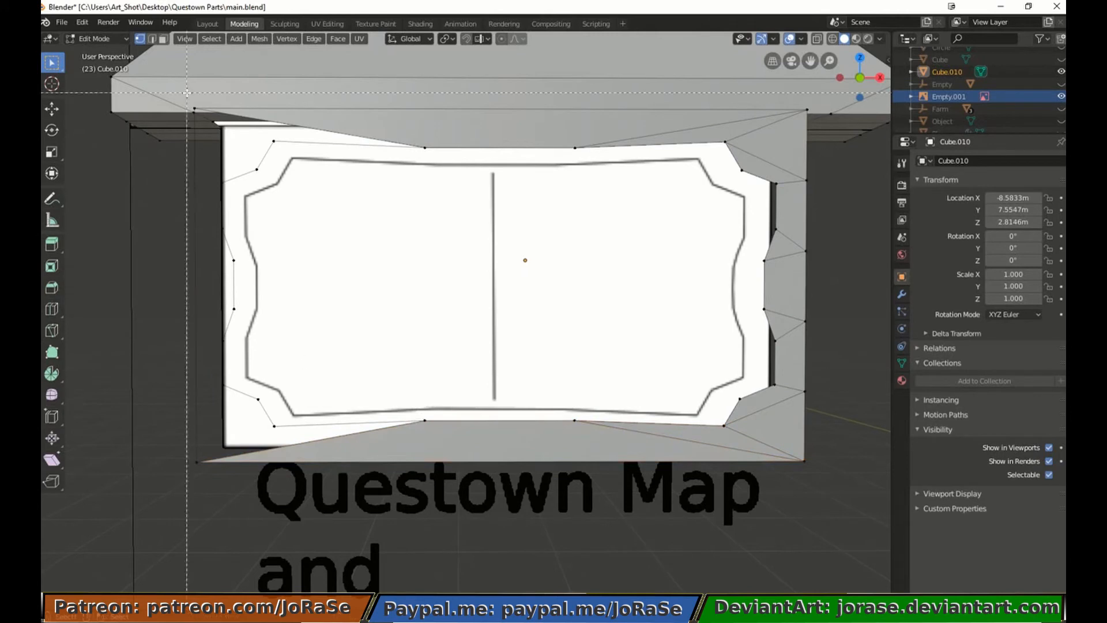
{"action": "left_click_drag", "start_coordinate": [186, 93], "coordinate": [208, 466]}
{"action": "left_click", "coordinate": [313, 40]}
{"action": "left_click", "coordinate": [326, 109]}
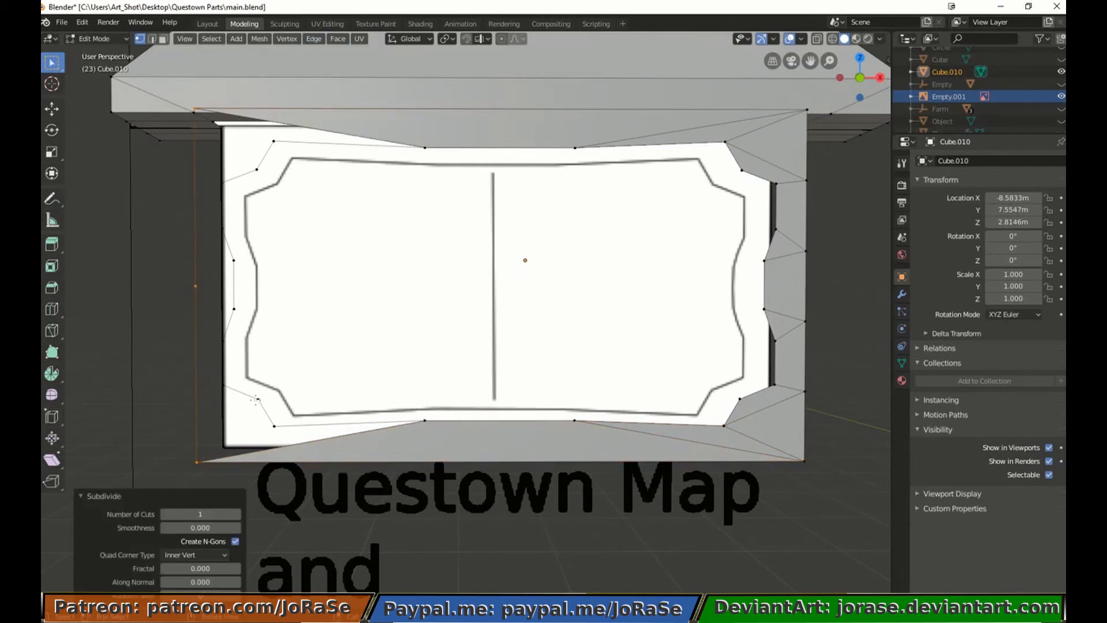
{"action": "left_click", "coordinate": [238, 516]}
{"action": "left_click", "coordinate": [238, 517]}
{"action": "left_click", "coordinate": [238, 516]}
{"action": "key", "text": "a"}
{"action": "key", "text": "alt+a"}
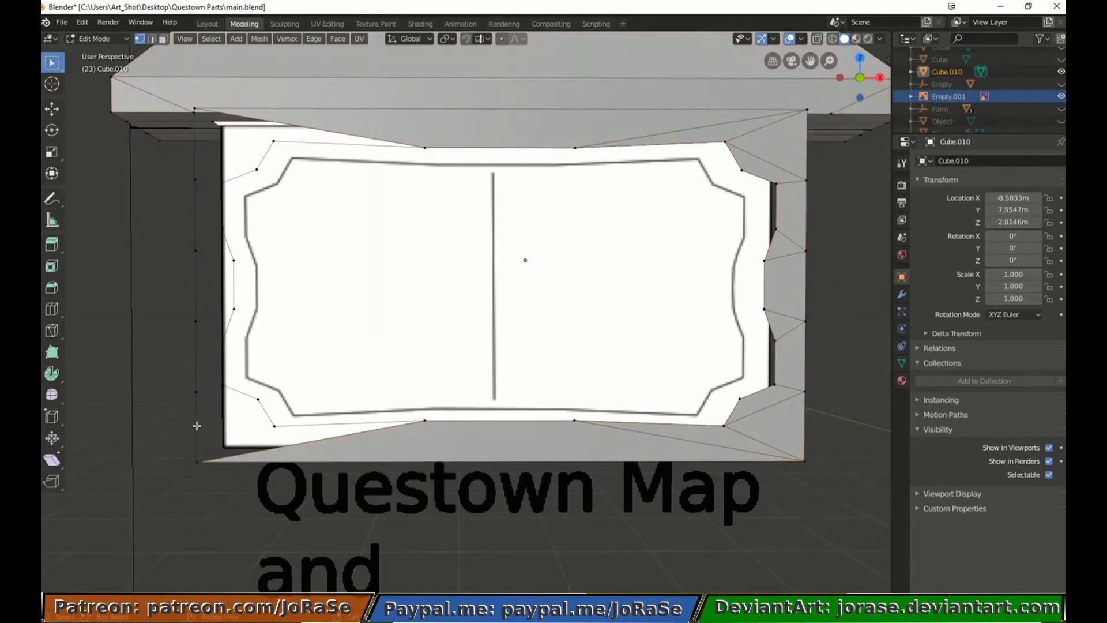
Fill the triangular gap between the lower -X corner and the adjacent end of the cutout's lower curve
{"action": "key", "text": "b"}
{"action": "left_click_drag", "start_coordinate": [182, 421], "coordinate": [289, 470]}
{"action": "key", "text": "b"}
{"action": "left_click_drag", "start_coordinate": [405, 405], "coordinate": [453, 460]}
{"action": "key", "text": "f"}
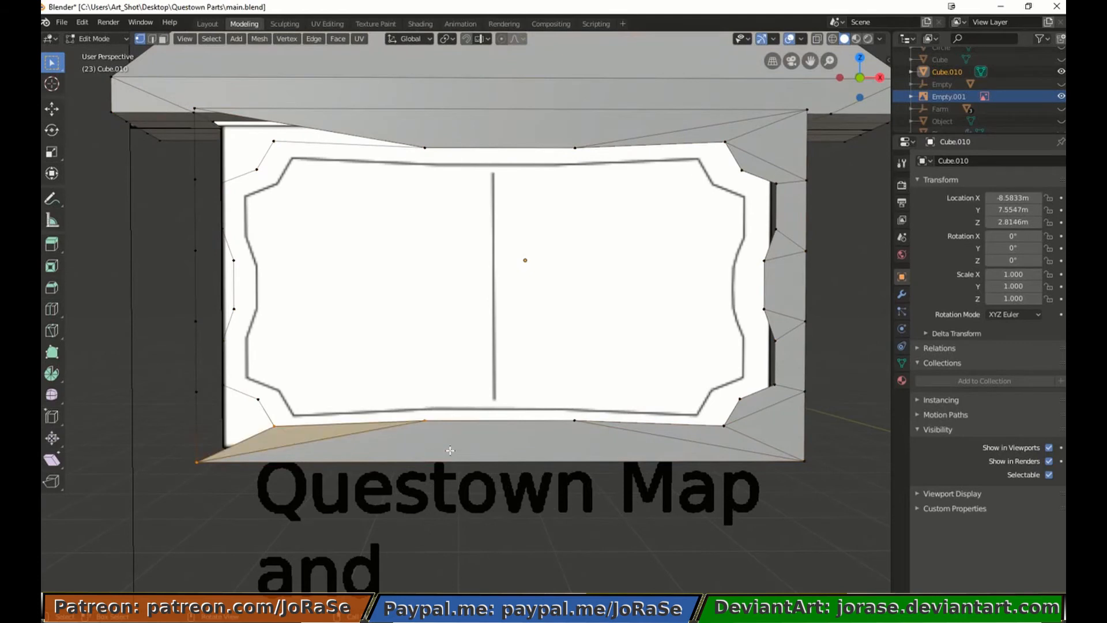
{"action": "key", "text": "alt+a"}
Fill the faces joining the cutout's lower -X notch to the border's lower -X corner
{"action": "key", "text": "b"}
{"action": "left_click_drag", "start_coordinate": [203, 439], "coordinate": [281, 377]}
{"action": "key", "text": "b"}
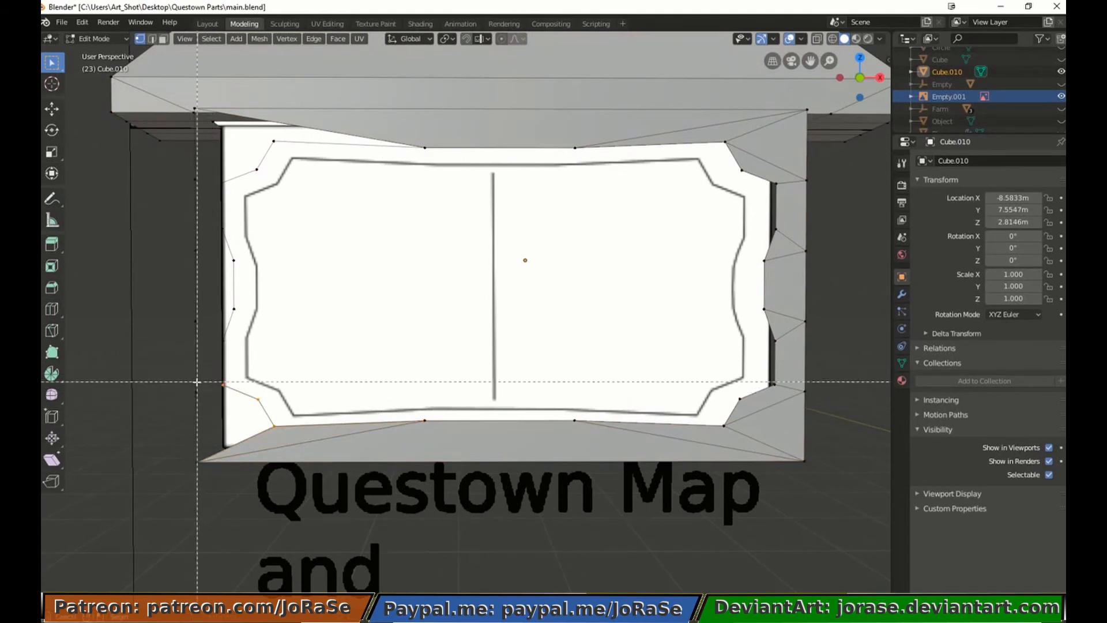
{"action": "left_click_drag", "start_coordinate": [184, 378], "coordinate": [209, 405]}
{"action": "key", "text": "f"}
{"action": "key", "text": "b"}
{"action": "middle_click_drag", "start_coordinate": [216, 369], "coordinate": [266, 412]}
{"action": "key", "text": "b"}
{"action": "left_click_drag", "start_coordinate": [179, 455], "coordinate": [219, 479]}
{"action": "key", "text": "f"}
Fill faces between the outer -X edge and the cutout outline from the lower notch up to its middle section
{"action": "left_click_drag", "start_coordinate": [191, 315], "coordinate": [232, 395]}
{"action": "key", "text": "f"}
{"action": "key", "text": "ctrl+z"}
{"action": "key", "text": "b"}
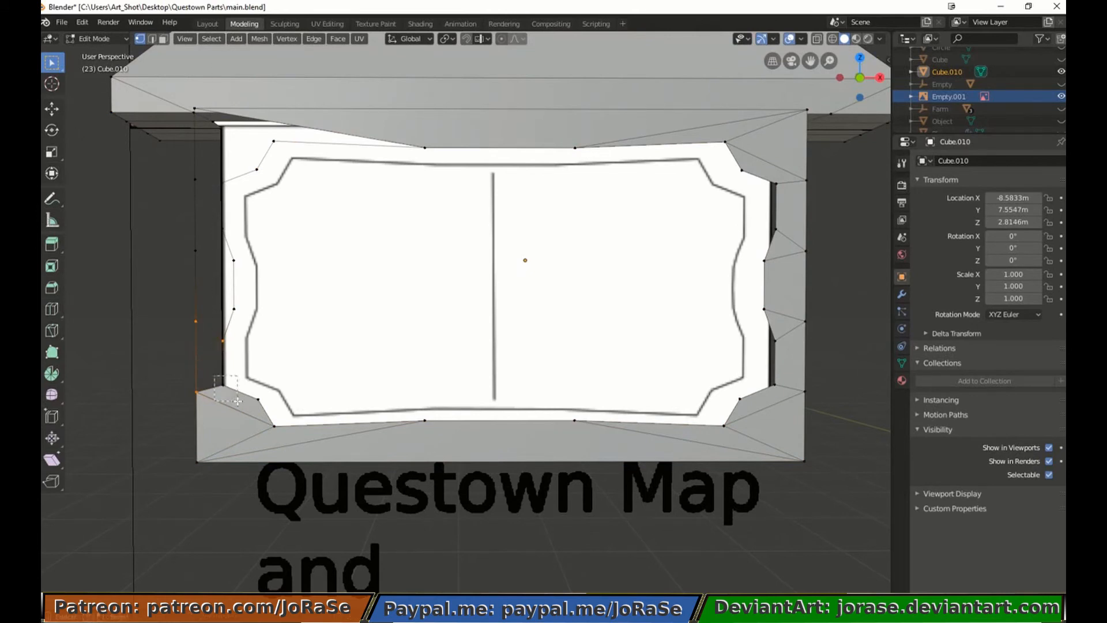
{"action": "key", "text": "f"}
{"action": "key", "text": "b"}
{"action": "middle_click_drag", "start_coordinate": [189, 376], "coordinate": [231, 401]}
{"action": "key", "text": "b"}
{"action": "left_click_drag", "start_coordinate": [222, 297], "coordinate": [242, 320]}
{"action": "key", "text": "f"}
{"action": "key", "text": "b"}
{"action": "middle_click_drag", "start_coordinate": [217, 326], "coordinate": [233, 353]}
Fill faces between the outer -X edge and the cutout outline at and just above its middle section
{"action": "key", "text": "b"}
{"action": "left_click_drag", "start_coordinate": [240, 274], "coordinate": [187, 243]}
{"action": "key", "text": "f"}
{"action": "key", "text": "b"}
{"action": "middle_click_drag", "start_coordinate": [185, 282], "coordinate": [242, 333]}
{"action": "key", "text": "b"}
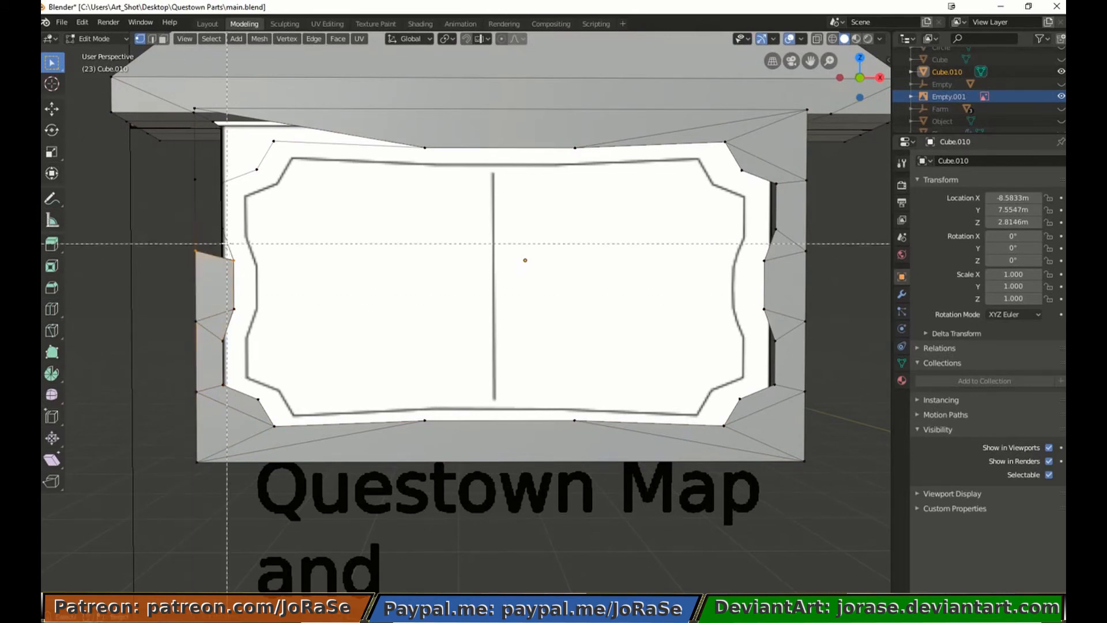
{"action": "left_click_drag", "start_coordinate": [230, 244], "coordinate": [214, 219]}
{"action": "key", "text": "f"}
{"action": "key", "text": "b"}
{"action": "key", "text": "b"}
{"action": "middle_click_drag", "start_coordinate": [231, 221], "coordinate": [170, 281]}
Fill the faces joining the cutout's upper -X notch to the border's upper -X corner
{"action": "key", "text": "b"}
{"action": "left_click_drag", "start_coordinate": [183, 193], "coordinate": [281, 136]}
{"action": "key", "text": "f"}
{"action": "key", "text": "b"}
{"action": "middle_click_drag", "start_coordinate": [214, 161], "coordinate": [263, 197]}
{"action": "key", "text": "b"}
{"action": "left_click_drag", "start_coordinate": [185, 99], "coordinate": [206, 120]}
{"action": "key", "text": "f"}
{"action": "key", "text": "b"}
{"action": "middle_click_drag", "start_coordinate": [177, 163], "coordinate": [207, 193]}
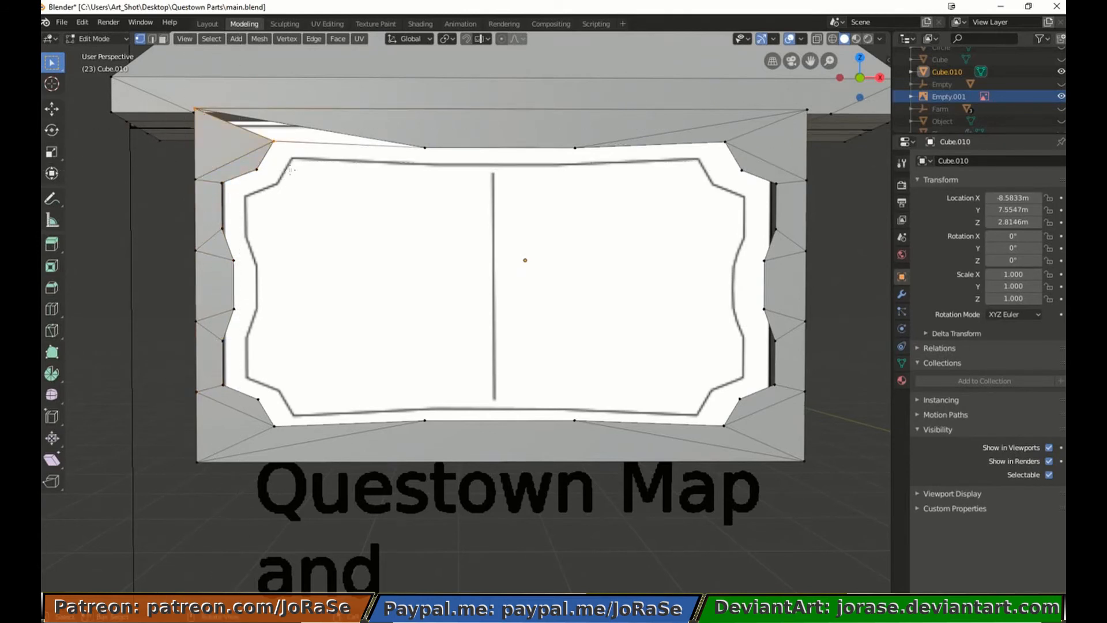
Fill the last triangular gap in the upper border beside the -X corner
{"action": "key", "text": "b"}
{"action": "left_click_drag", "start_coordinate": [411, 136], "coordinate": [433, 165]}
{"action": "key", "text": "f"}
{"action": "key", "text": "alt+a"}
Extrude the cutout's entire inner edge loop in place and move it about 0.03 m along Y
{"action": "left_click", "coordinate": [238, 281], "text": "alt"}
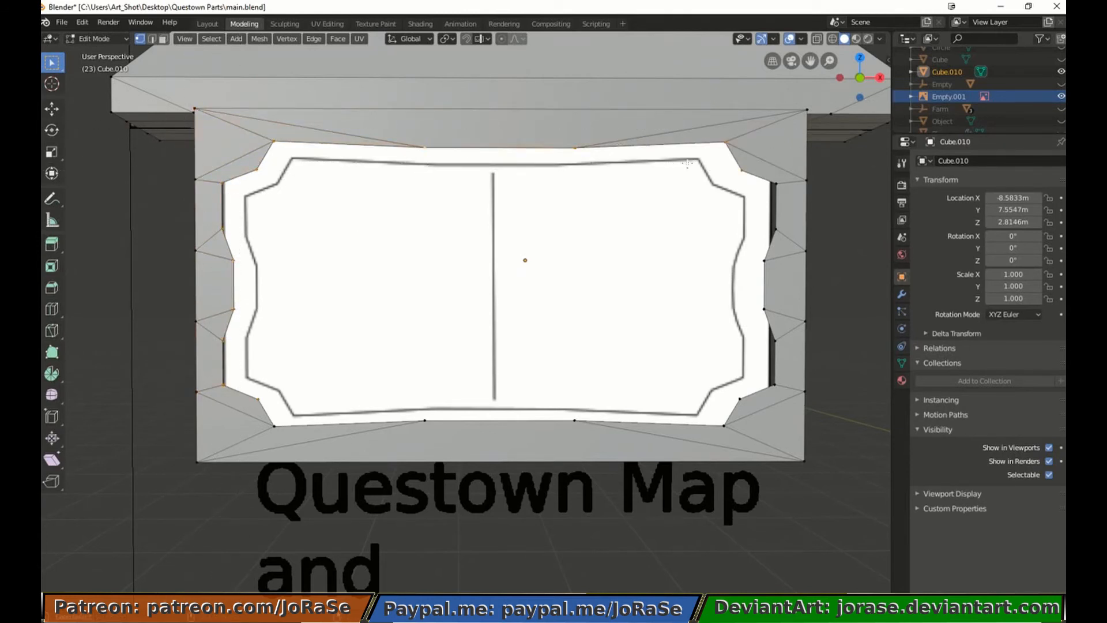
{"action": "left_click", "coordinate": [565, 420], "text": "alt+shift"}
{"action": "middle_click_drag", "start_coordinate": [564, 420], "coordinate": [279, 320]}
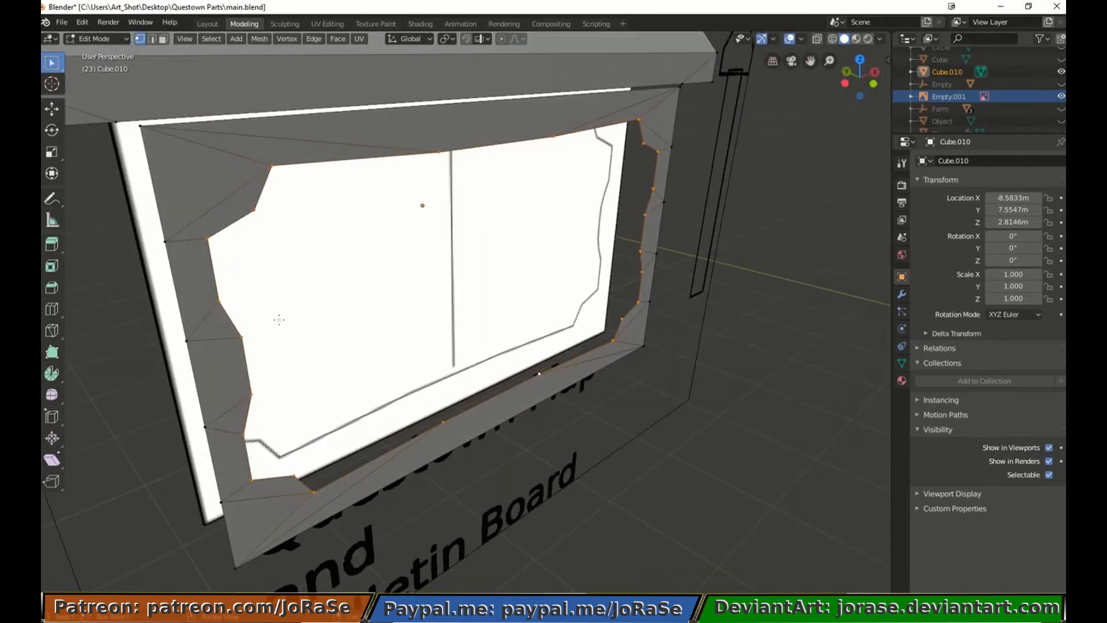
{"action": "key", "text": "e"}
{"action": "right_click", "coordinate": [279, 320]}
{"action": "key", "text": "g"}
{"action": "key", "text": "y"}
{"action": "left_click", "coordinate": [273, 312]}
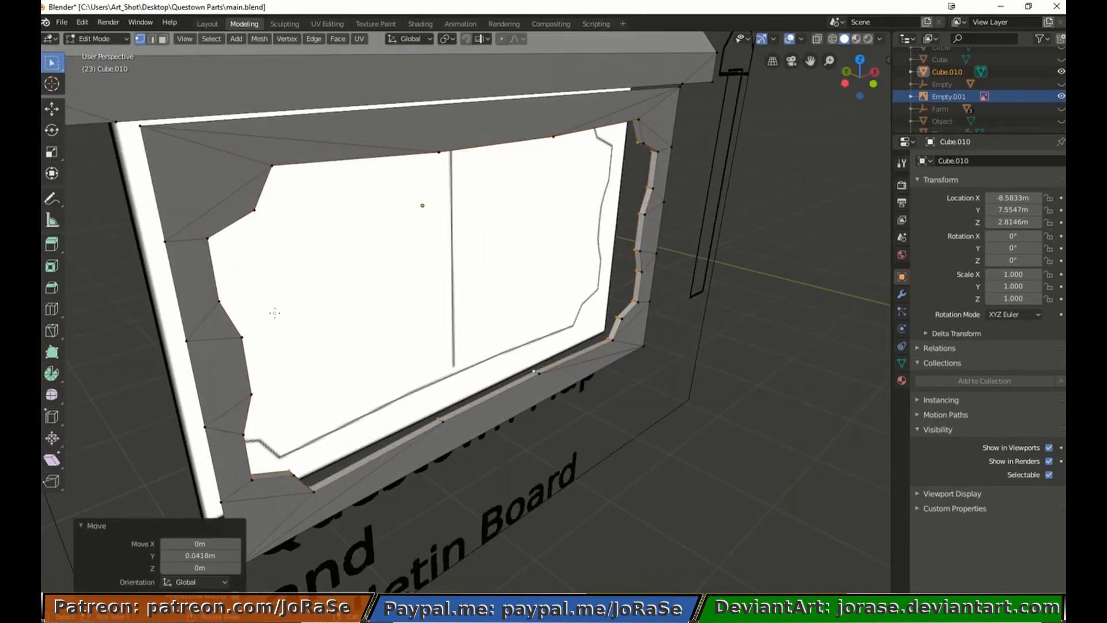
{"action": "key", "text": "g"}
{"action": "key", "text": "y"}
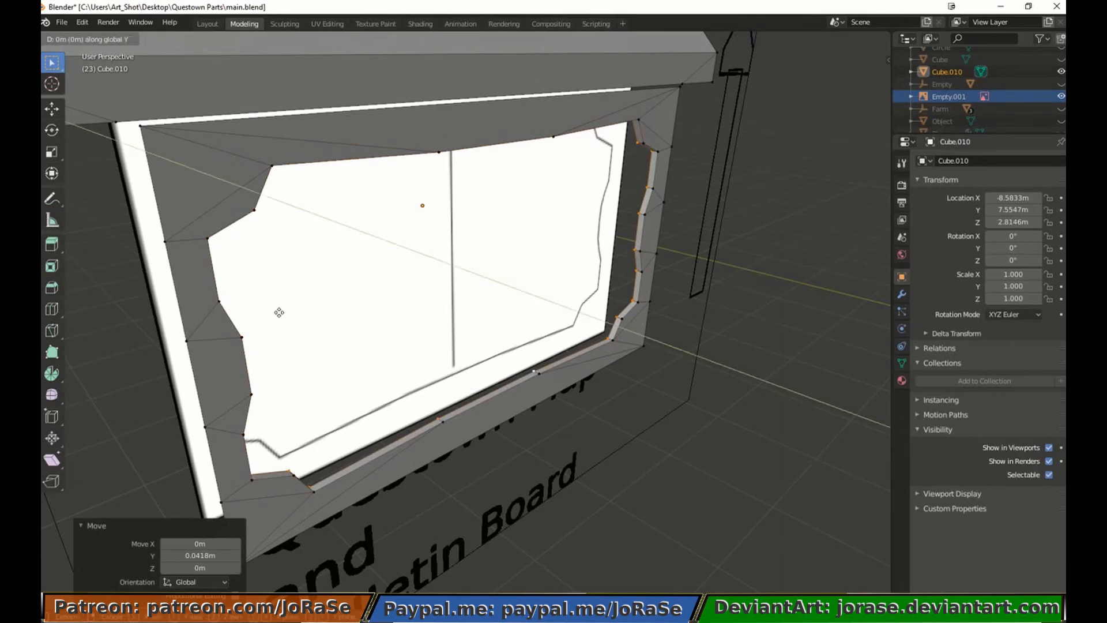
{"action": "left_click", "coordinate": [278, 311]}
Scale the cutout's extruded inner edge loop to about 0.97 overall and fine-tune its height and width, with X at 1.005
{"action": "key", "text": "s"}
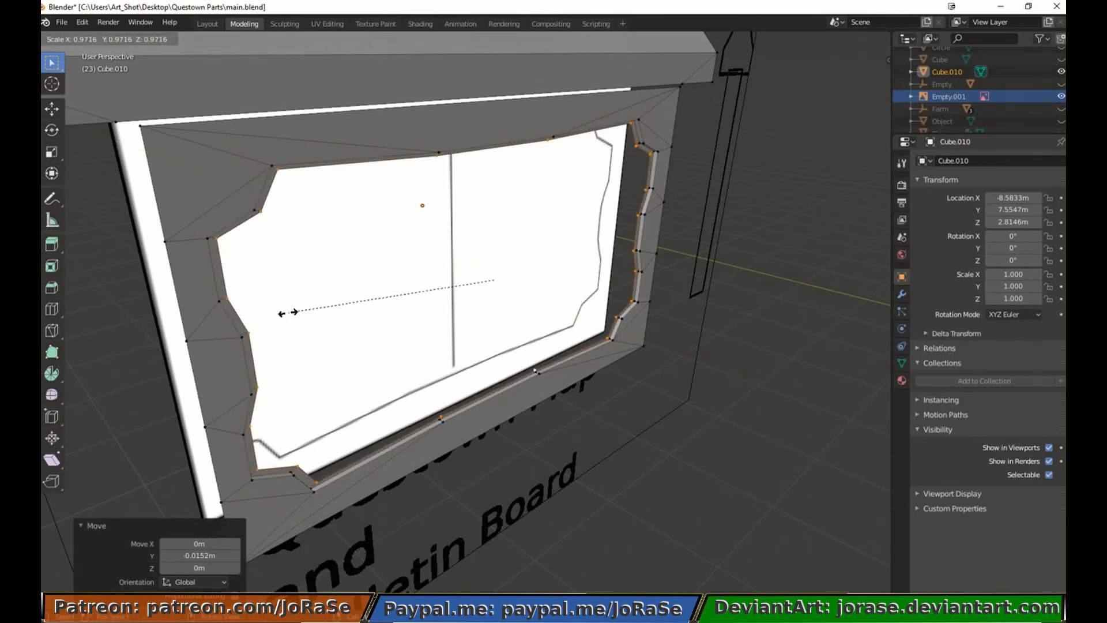
{"action": "left_click", "coordinate": [286, 313]}
{"action": "key", "text": "KP_1"}
{"action": "key", "text": "s"}
{"action": "key", "text": "z"}
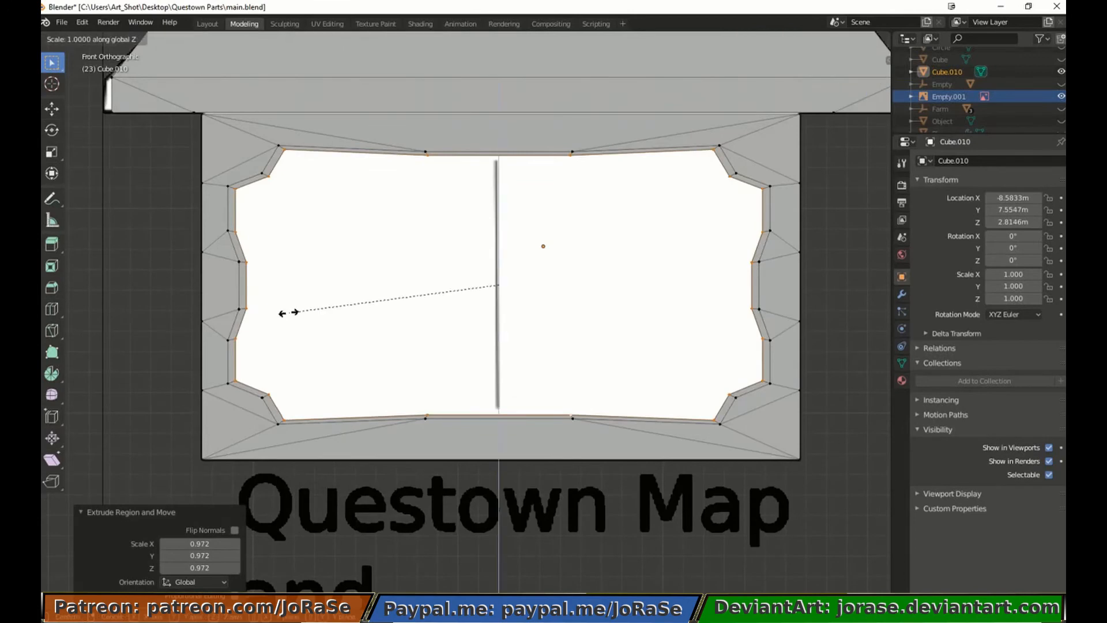
{"action": "left_click", "coordinate": [286, 313]}
{"action": "key", "text": "s"}
{"action": "key", "text": "x"}
{"action": "left_click", "coordinate": [287, 313]}
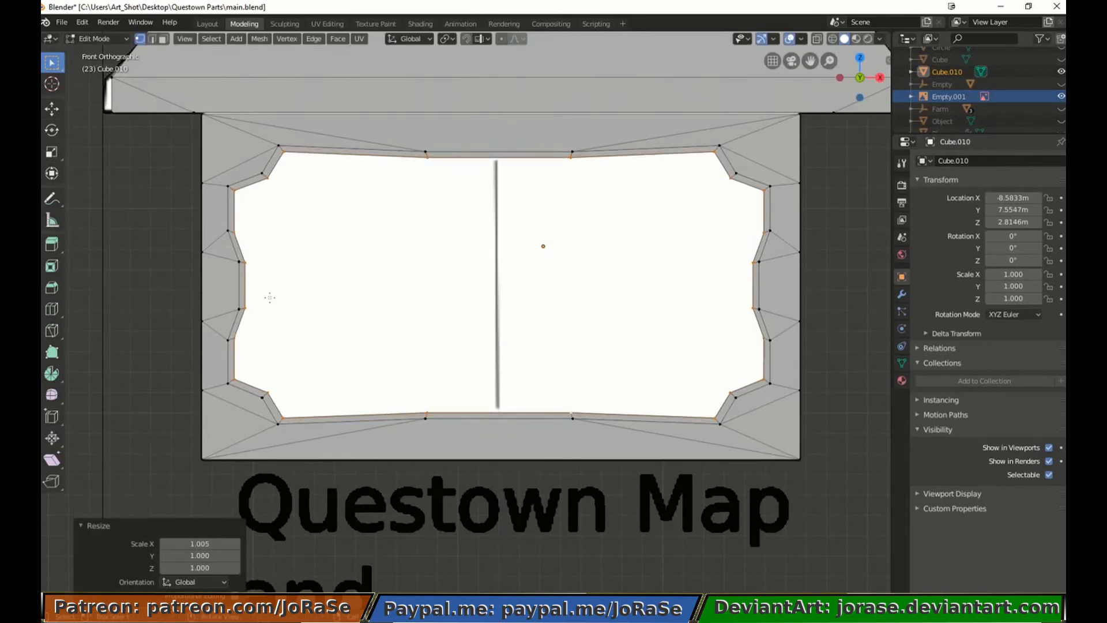
Extrude the scaled inner edge loop, move it toward the board's front along Y, and hide all other geometry
{"action": "middle_click_drag", "start_coordinate": [286, 313], "coordinate": [377, 318]}
{"action": "key", "text": "e"}
{"action": "left_click", "coordinate": [304, 319]}
{"action": "key", "text": "g"}
{"action": "left_click", "coordinate": [304, 318]}
{"action": "key", "text": "KP_3"}
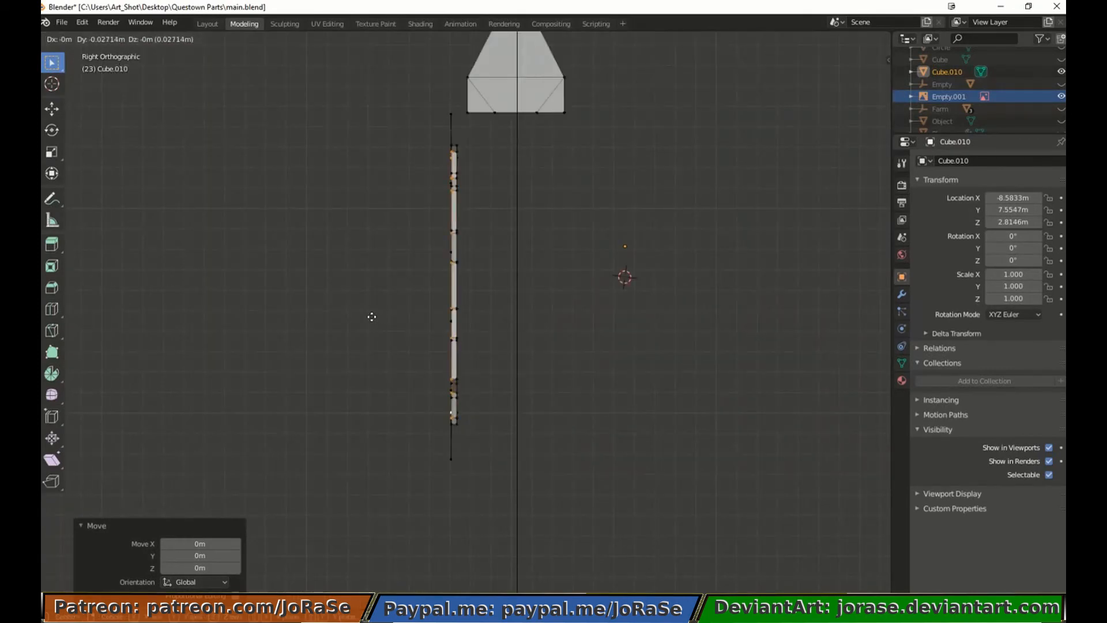
{"action": "key", "text": "KP_1"}
{"action": "key", "text": "h"}
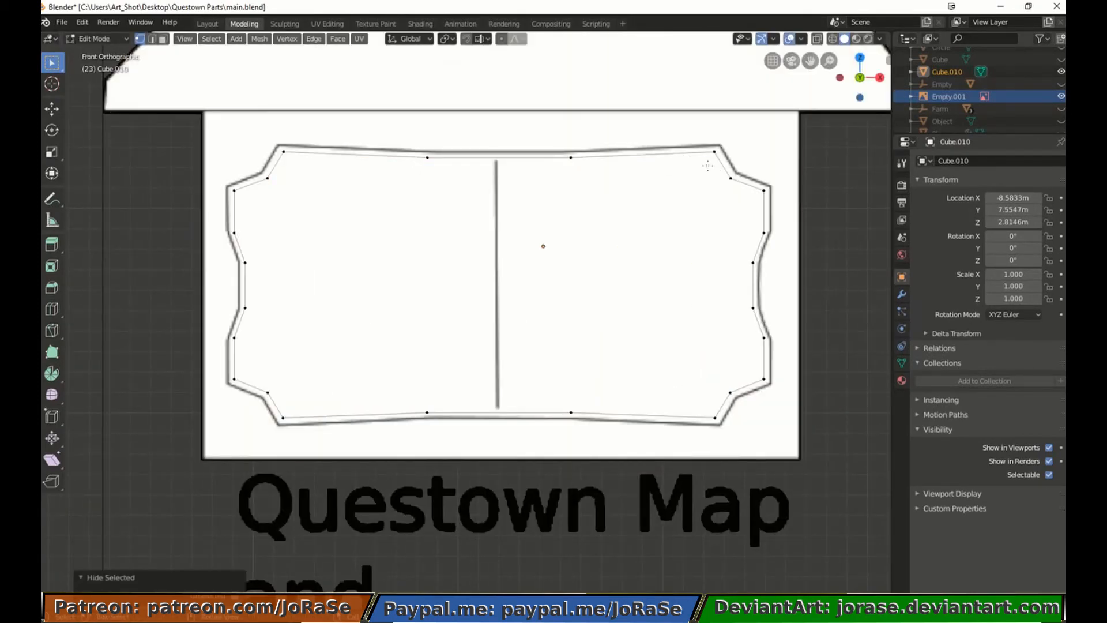
Fill the upper and lower notch faces at the +X end of the isolated outline
{"action": "left_click_drag", "start_coordinate": [707, 165], "coordinate": [783, 284]}
{"action": "key", "text": "f"}
{"action": "left_click_drag", "start_coordinate": [719, 300], "coordinate": [785, 402]}
{"action": "key", "text": "f"}
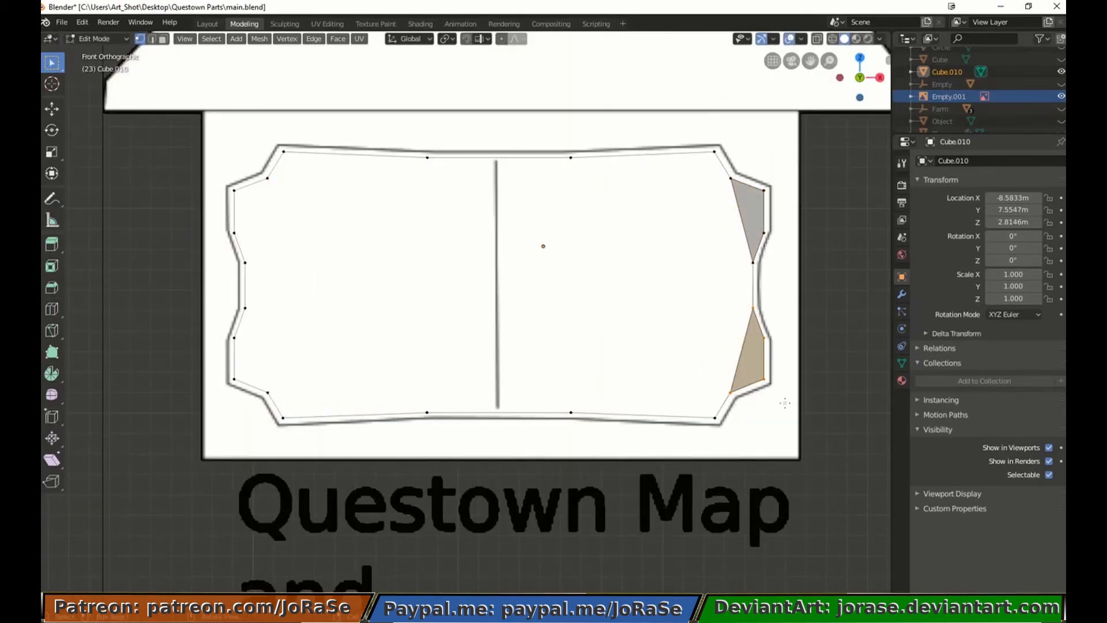
Fill the face between the two +X notches and the narrow strip reaching the outline's +X corner vertices
{"action": "key", "text": "alt+a"}
{"action": "key", "text": "n"}
{"action": "key", "text": "n"}
{"action": "key", "text": "b"}
{"action": "left_click_drag", "start_coordinate": [720, 165], "coordinate": [757, 315]}
{"action": "key", "text": "b"}
{"action": "left_click_drag", "start_coordinate": [720, 349], "coordinate": [744, 403]}
{"action": "key", "text": "f"}
{"action": "key", "text": "b"}
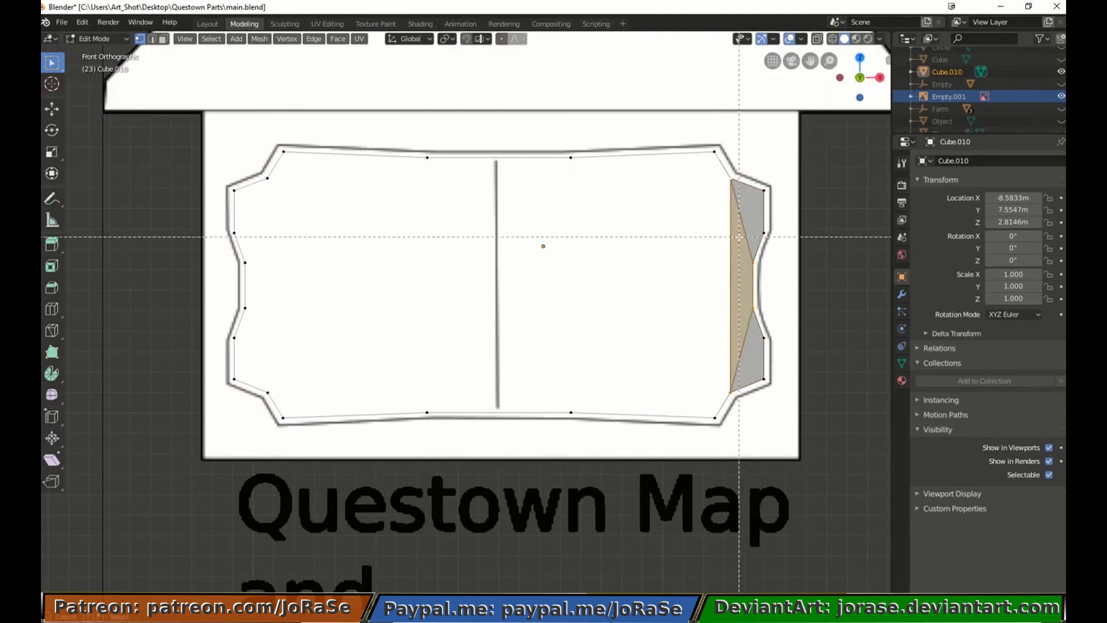
{"action": "left_click_drag", "start_coordinate": [696, 139], "coordinate": [704, 412]}
{"action": "key", "text": "f"}
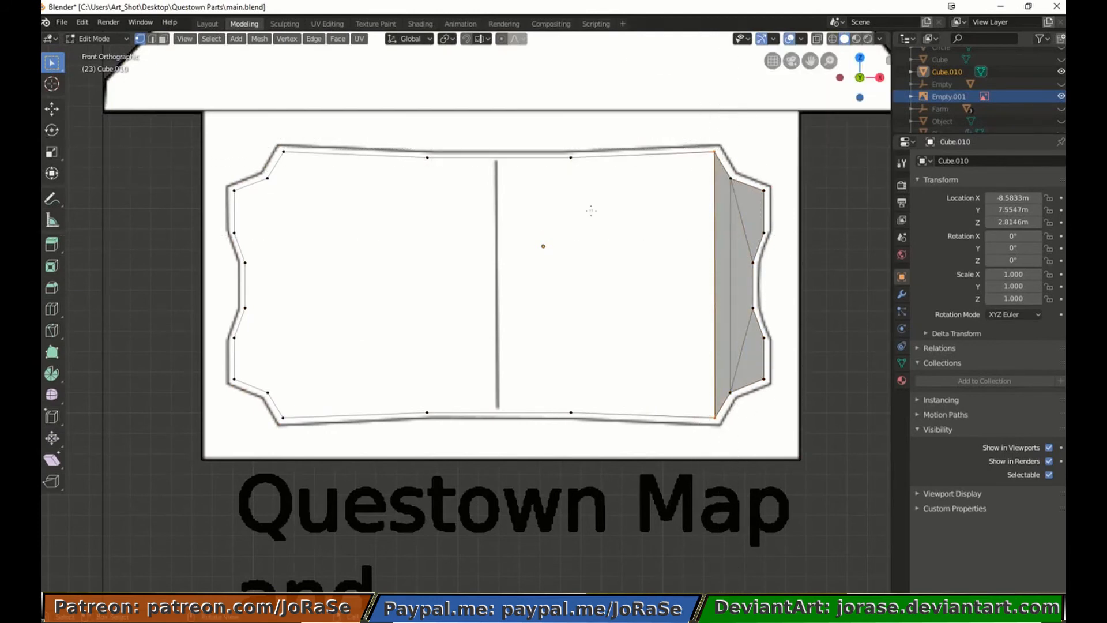
Fill the panel from its +X corners through the middle section with two full-height faces
{"action": "left_click_drag", "start_coordinate": [559, 141], "coordinate": [724, 429]}
{"action": "key", "text": "f"}
{"action": "left_click_drag", "start_coordinate": [647, 109], "coordinate": [735, 473]}
{"action": "middle_click_drag", "start_coordinate": [735, 473], "coordinate": [739, 476]}
{"action": "key", "text": "b"}
{"action": "left_click_drag", "start_coordinate": [402, 140], "coordinate": [468, 435]}
{"action": "key", "text": "f"}
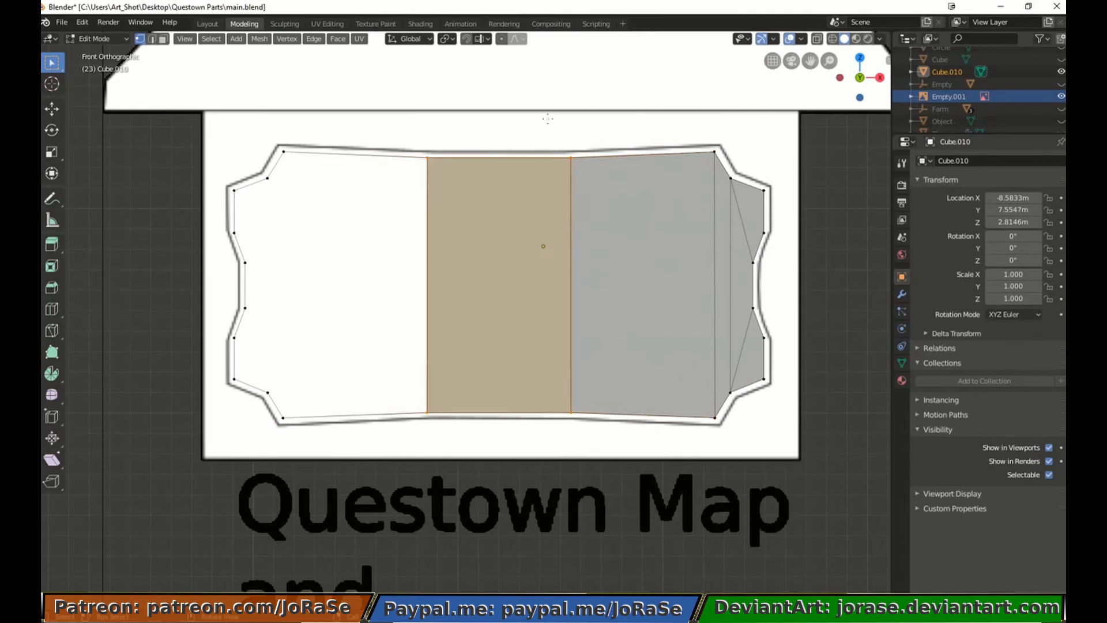
Fill the full-height face between the middle section and the outline's -X corner vertices
{"action": "key", "text": "b"}
{"action": "left_click_drag", "start_coordinate": [271, 131], "coordinate": [345, 427]}
{"action": "key", "text": "f"}
{"action": "key", "text": "b"}
{"action": "middle_click_drag", "start_coordinate": [398, 129], "coordinate": [456, 428]}
Close the panel's -X end by filling the narrow strip, both notch faces and the face between them
{"action": "key", "text": "b"}
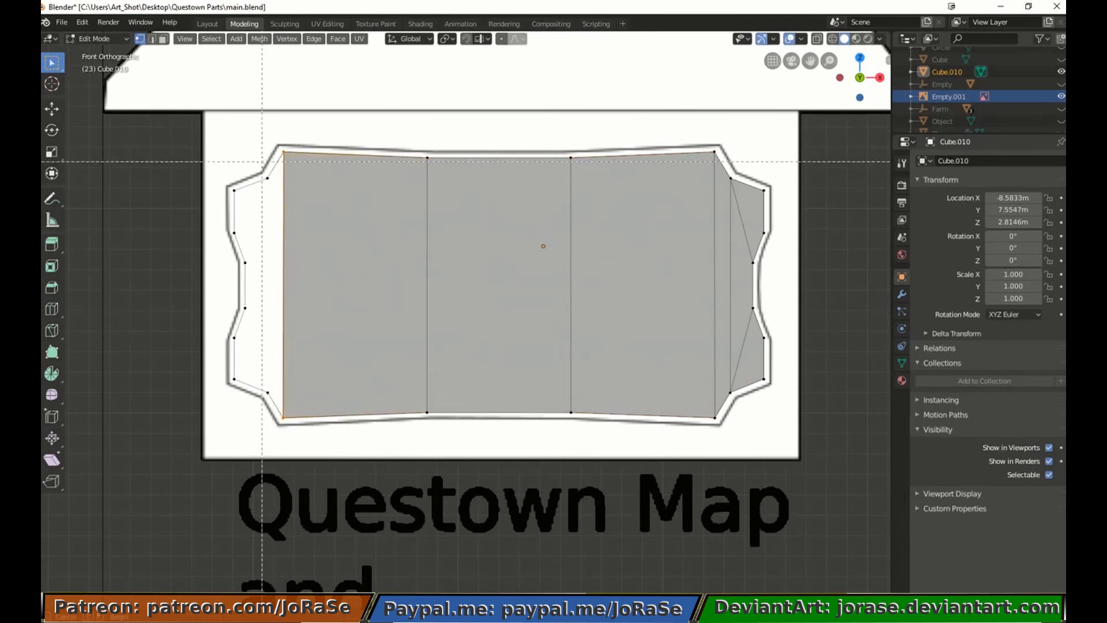
{"action": "key", "text": "f"}
{"action": "left_click_drag", "start_coordinate": [261, 162], "coordinate": [273, 409]}
{"action": "key", "text": "f"}
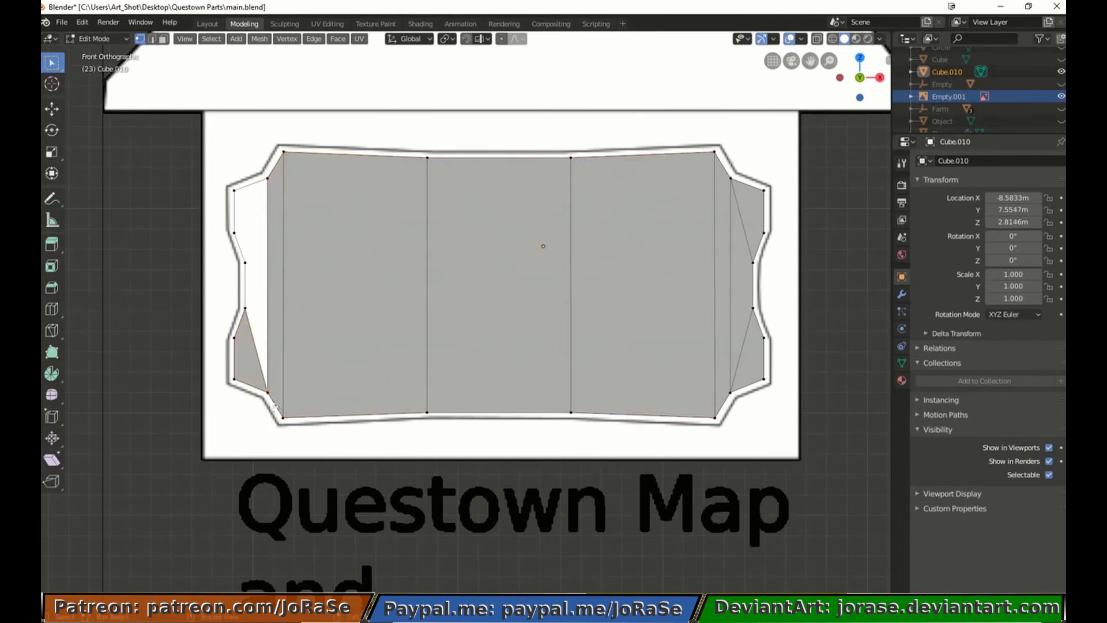
{"action": "key", "text": "b"}
{"action": "left_click_drag", "start_coordinate": [216, 167], "coordinate": [256, 328]}
{"action": "key", "text": "f"}
{"action": "key", "text": "b"}
{"action": "left_click_drag", "start_coordinate": [257, 332], "coordinate": [278, 403]}
{"action": "key", "text": "f"}
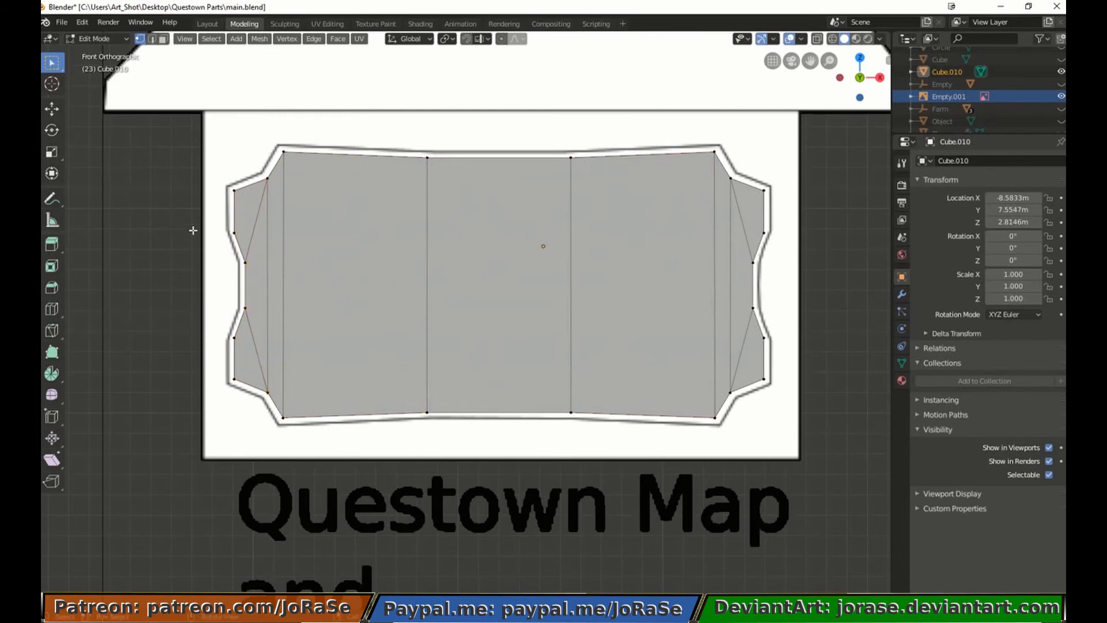
Add two horizontal loop cuts across the inner panel, one near its upper edge and one near its lower edge
{"action": "middle_click_drag", "start_coordinate": [192, 231], "coordinate": [231, 273]}
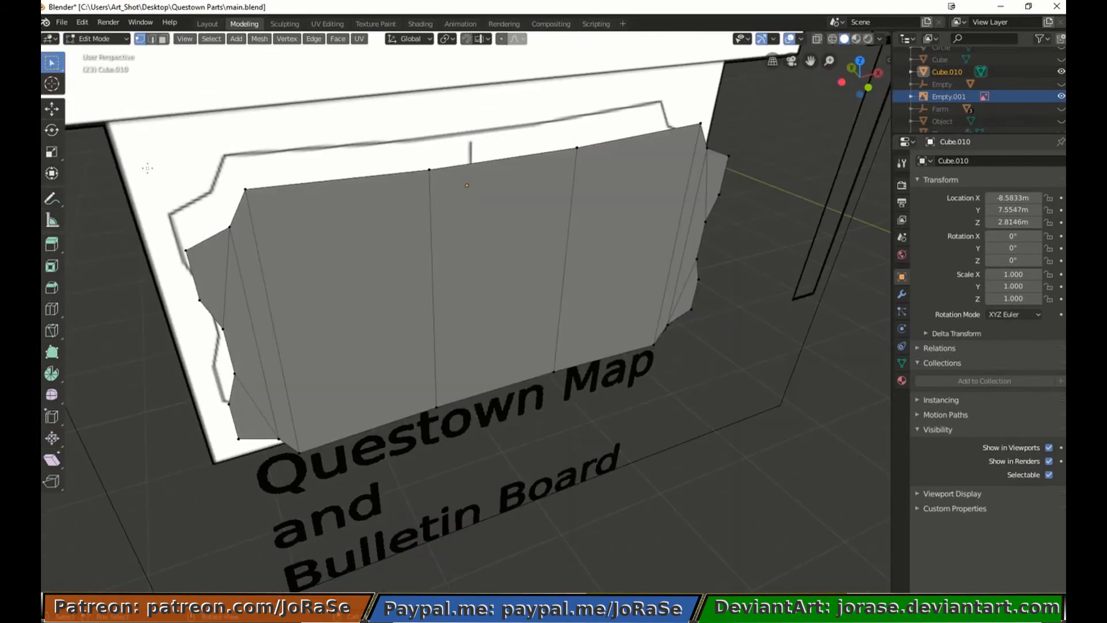
{"action": "left_click", "coordinate": [52, 309]}
{"action": "left_click", "coordinate": [277, 285]}
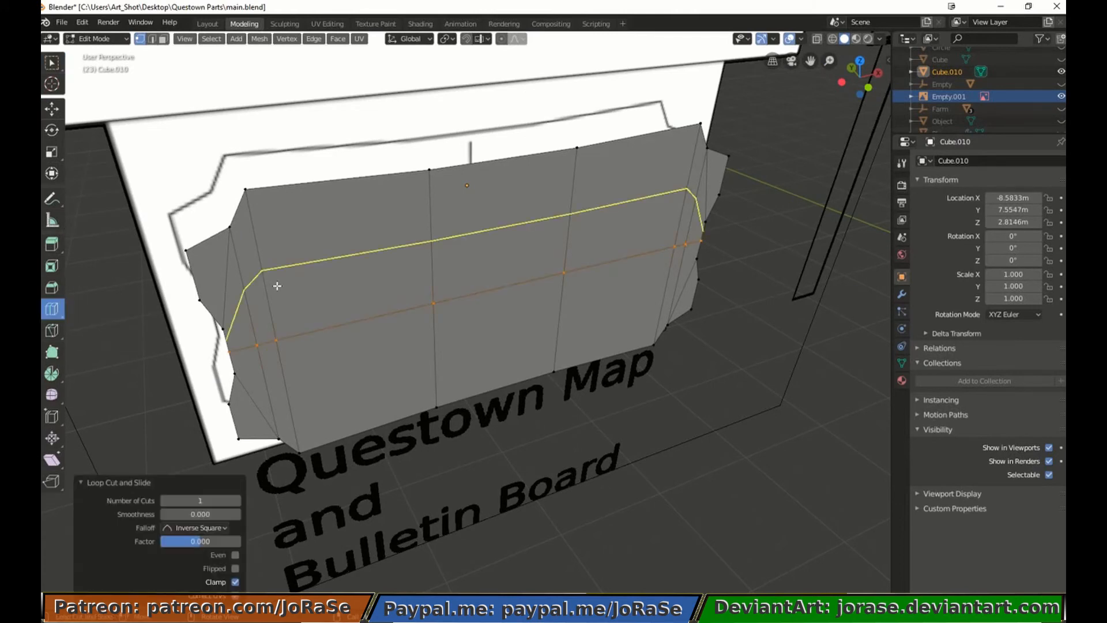
{"action": "key", "text": "ctrl+z"}
{"action": "left_click_drag", "start_coordinate": [269, 399], "coordinate": [279, 282]}
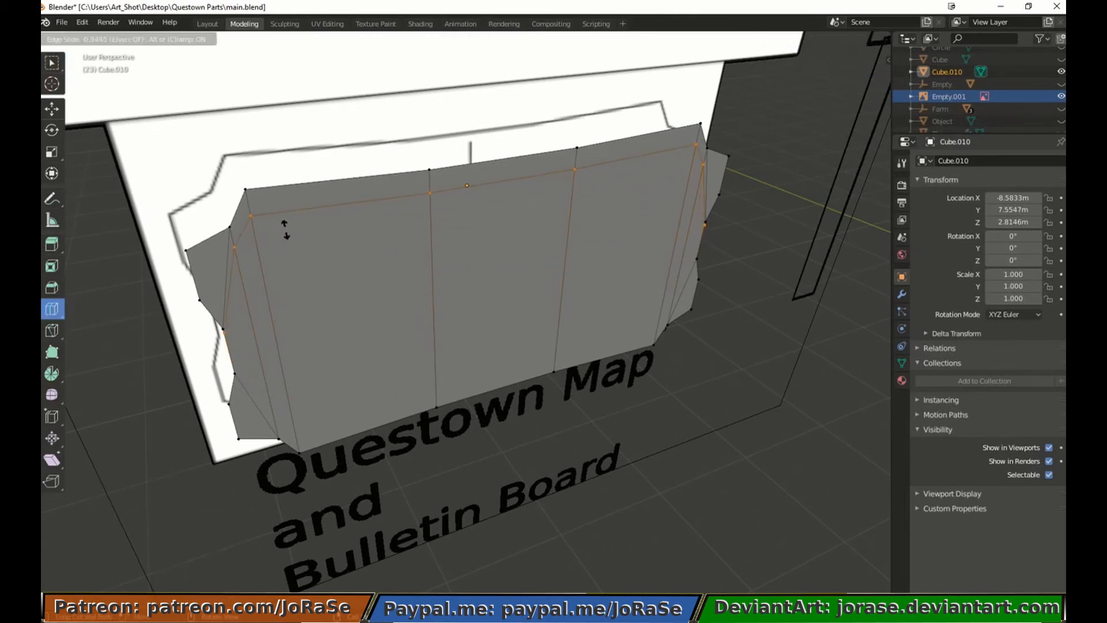
{"action": "left_click_drag", "start_coordinate": [285, 229], "coordinate": [264, 356]}
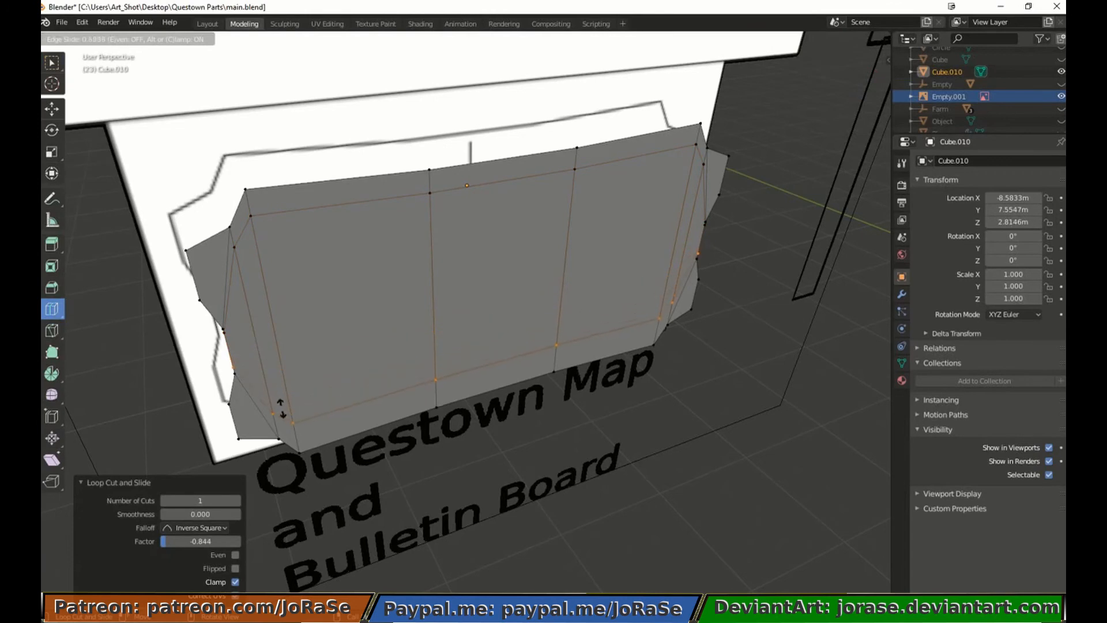
{"action": "left_click_drag", "start_coordinate": [288, 414], "coordinate": [289, 403]}
{"action": "key", "text": "w"}
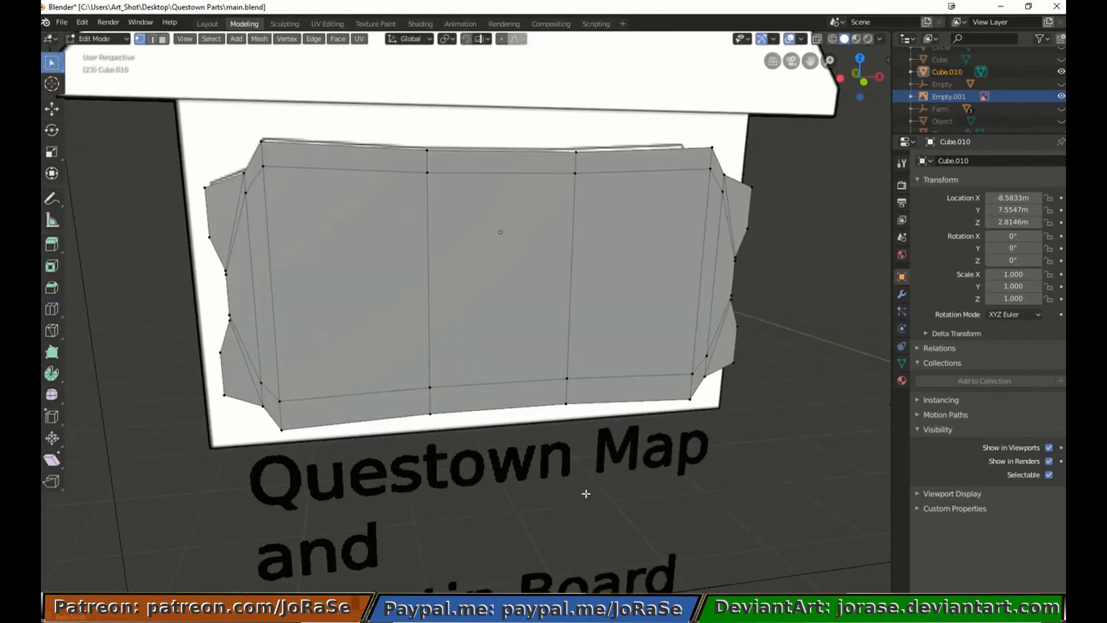
Add a closely spaced pair of vertical loop cuts along the center divider of the reference image
{"action": "left_click", "coordinate": [51, 309]}
{"action": "mouse_move", "coordinate": [479, 165]}
{"action": "left_mouse_down"}
{"action": "mouse_move", "coordinate": [511, 165]}
{"action": "mouse_move", "coordinate": [498, 161]}
{"action": "left_mouse_up"}
{"action": "key", "text": "KP_1"}
{"action": "key", "text": "w"}
{"action": "key", "text": "alt+a"}
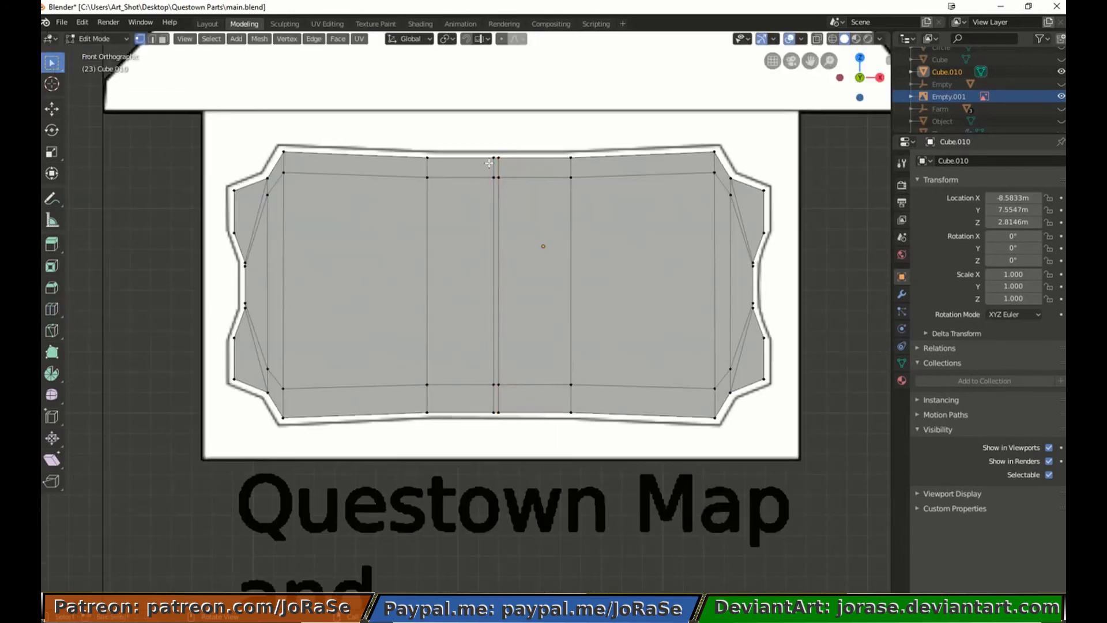
Extrude the narrow center divider strip slightly forward from the inner panel and reveal the hidden geometry
{"action": "left_click_drag", "start_coordinate": [513, 347], "coordinate": [514, 347]}
{"action": "middle_click_drag", "start_coordinate": [369, 323], "coordinate": [460, 396]}
{"action": "key", "text": "e"}
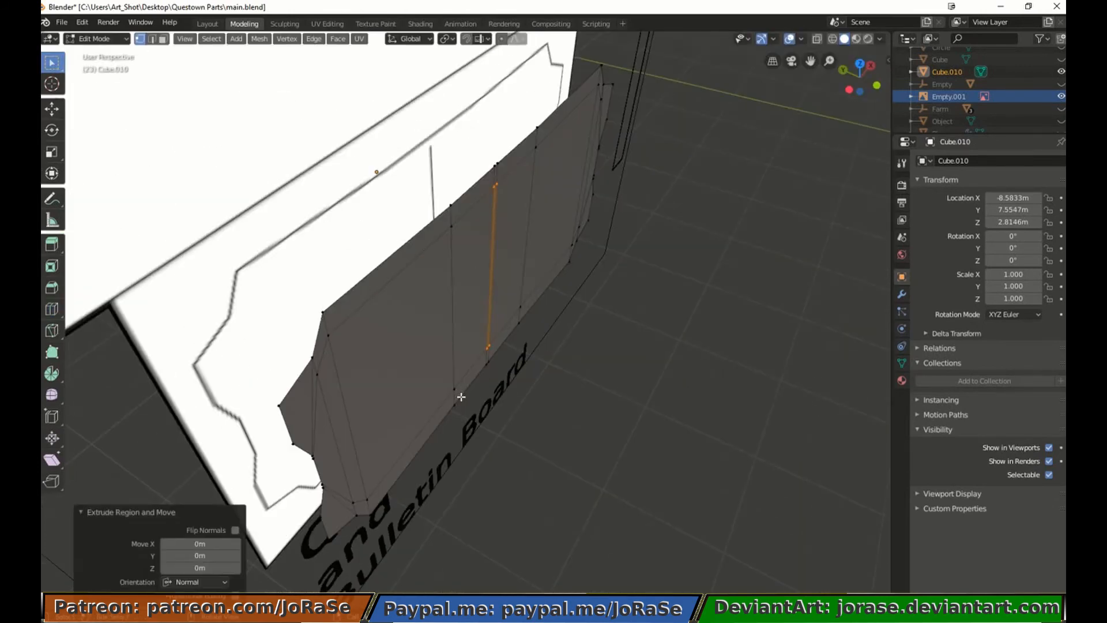
{"action": "right_click", "coordinate": [462, 396]}
{"action": "key", "text": "alt+h"}
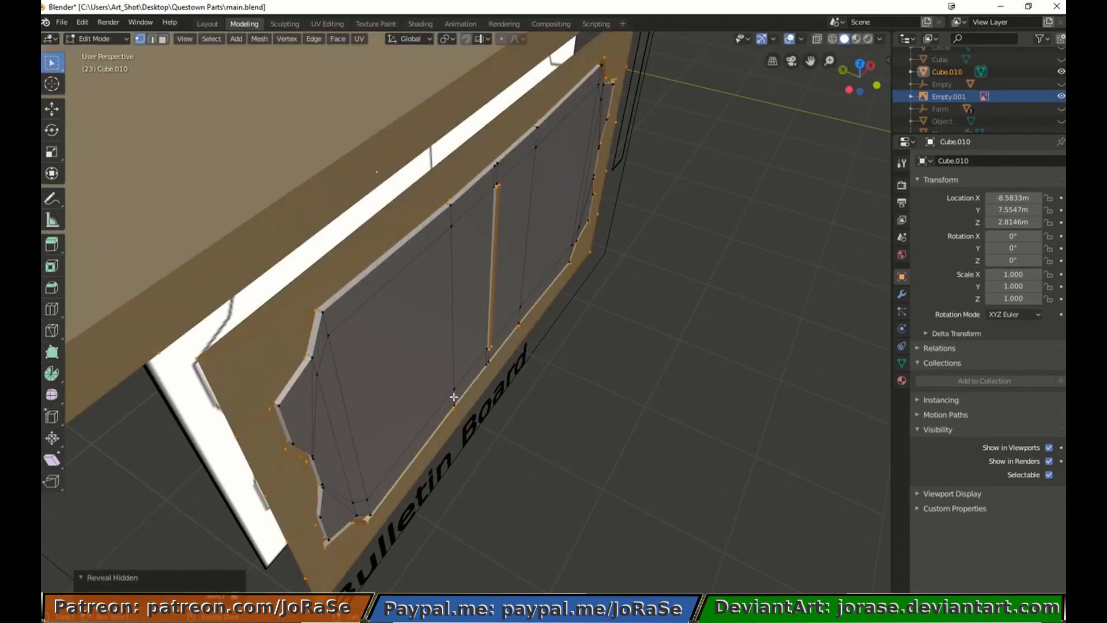
{"action": "key", "text": "alt+a"}
Extrude the board's outer border edges about 0.12 m back along Y to give the board thickness
{"action": "middle_click_drag", "start_coordinate": [454, 396], "coordinate": [421, 383]}
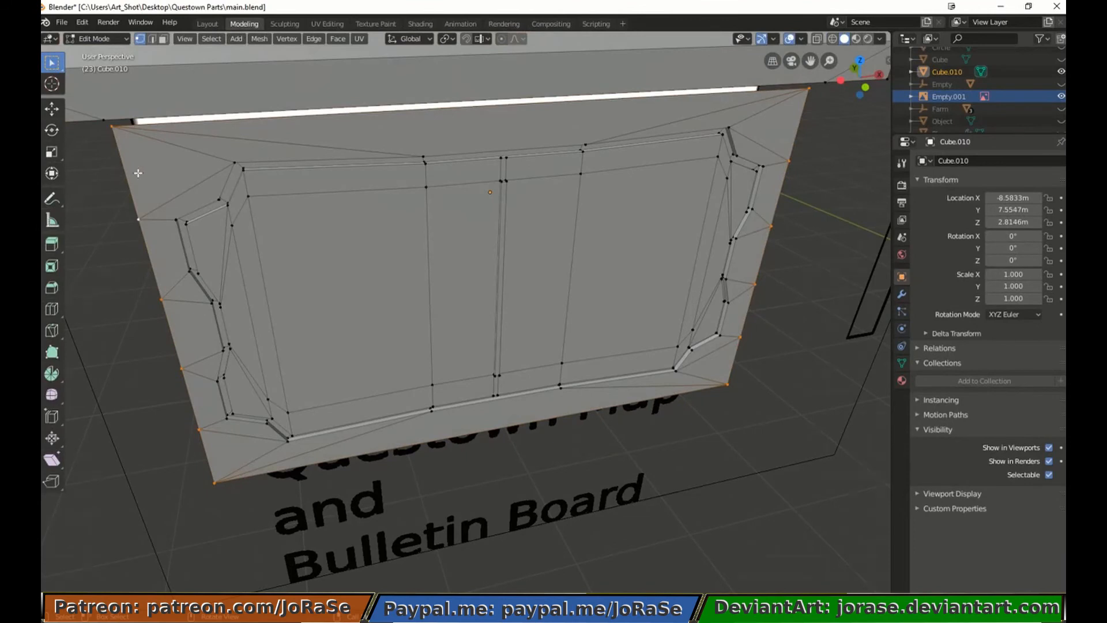
{"action": "key", "text": "KP_3"}
{"action": "key", "text": "g"}
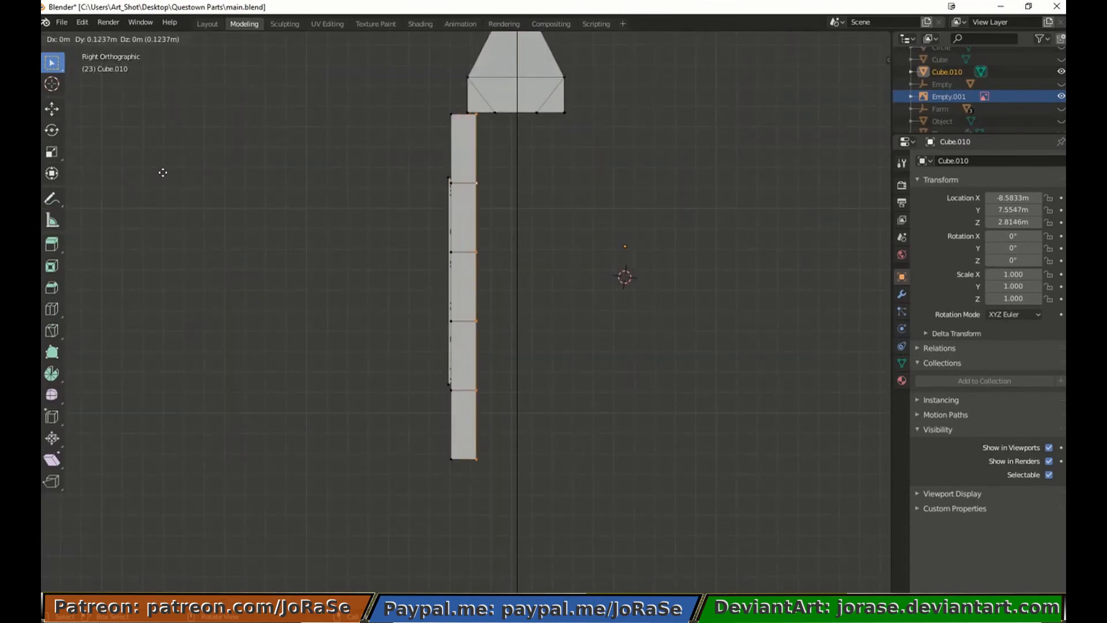
{"action": "left_click", "coordinate": [163, 172]}
Isolate the board's rear border edges and fill the two uppermost bands of the back across its width
{"action": "key", "text": "KP_1"}
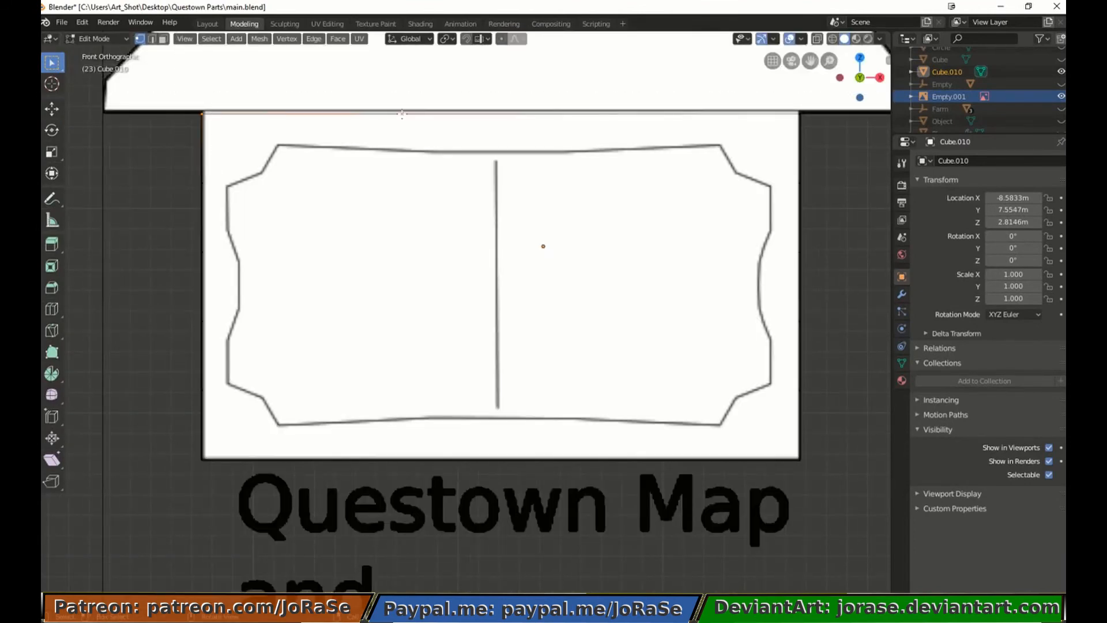
{"action": "key", "text": "b"}
{"action": "left_click_drag", "start_coordinate": [146, 148], "coordinate": [856, 218]}
{"action": "middle_click_drag", "start_coordinate": [719, 267], "coordinate": [699, 275]}
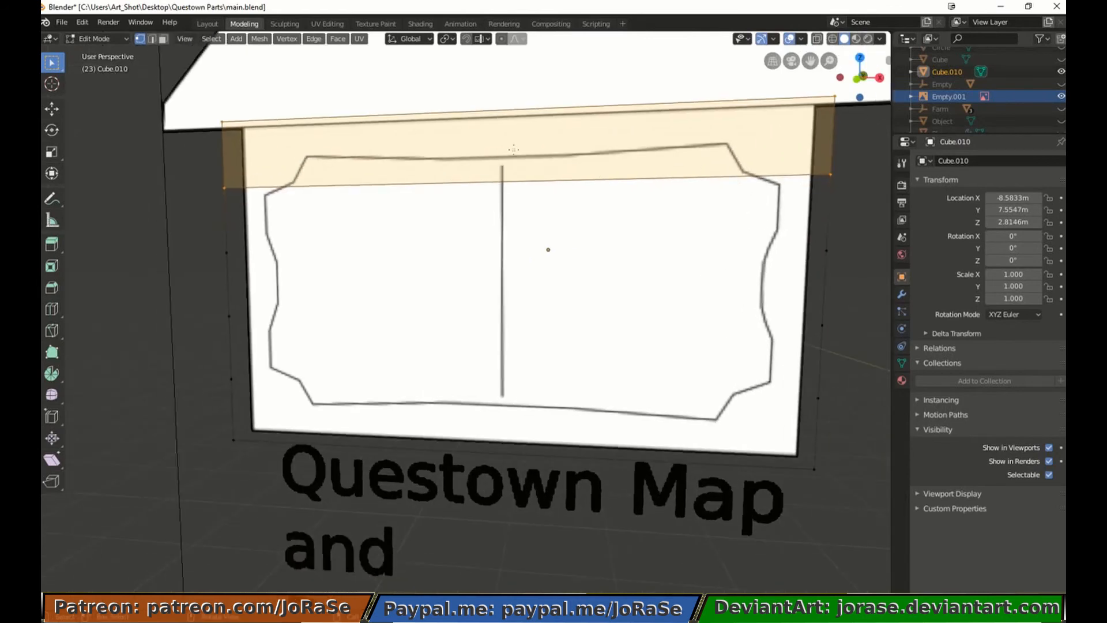
{"action": "key", "text": "alt+a"}
{"action": "key", "text": "b"}
{"action": "left_click_drag", "start_coordinate": [197, 161], "coordinate": [838, 268]}
{"action": "key", "text": "f"}
Fill the middle band of the board's back and the face below it from the rear border vertices
{"action": "key", "text": "alt+a"}
{"action": "key", "text": "b"}
{"action": "left_click_drag", "start_coordinate": [188, 240], "coordinate": [840, 332]}
{"action": "key", "text": "f"}
{"action": "key", "text": "alt+a"}
{"action": "key", "text": "b"}
{"action": "left_click_drag", "start_coordinate": [202, 312], "coordinate": [253, 399]}
{"action": "key", "text": "b"}
{"action": "left_click_drag", "start_coordinate": [782, 295], "coordinate": [839, 528]}
{"action": "key", "text": "f"}
Fill the remaining gap at the lower -X corner of the board's back and reveal the hidden geometry
{"action": "key", "text": "b"}
{"action": "key", "text": "Escape"}
{"action": "key", "text": "alt+a"}
{"action": "key", "text": "b"}
{"action": "left_click_drag", "start_coordinate": [230, 339], "coordinate": [254, 461]}
{"action": "key", "text": "f"}
{"action": "key", "text": "alt+a"}
{"action": "key", "text": "alt+h"}
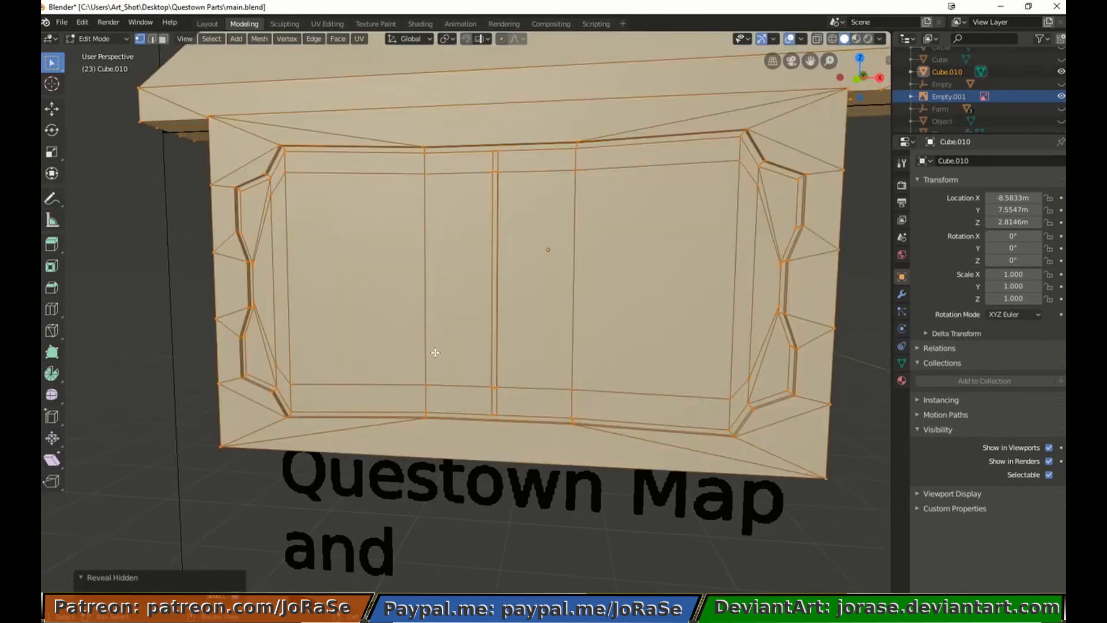
Select the entire board without the roof in wireframe and move it 0.253 m along Y, centering it beneath the roof
{"action": "mouse_move", "coordinate": [435, 351]}
{"action": "middle_mouse_down"}
{"action": "mouse_move", "coordinate": [218, 344]}
{"action": "mouse_move", "coordinate": [290, 311]}
{"action": "middle_mouse_up"}
{"action": "key", "text": "KP_3"}
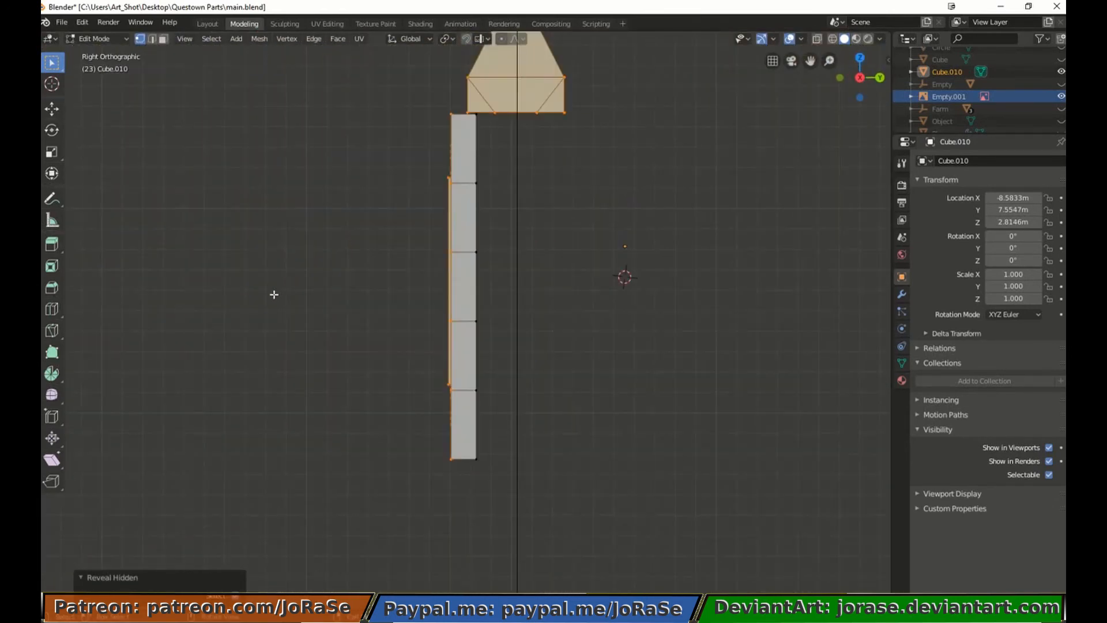
{"action": "key", "text": "alt+a"}
{"action": "key", "text": "z"}
{"action": "left_click", "coordinate": [236, 287]}
{"action": "key", "text": "c"}
{"action": "scroll", "coordinate": [456, 423], "scroll_direction": "down", "scroll_amount": 11}
{"action": "left_click_drag", "start_coordinate": [460, 426], "coordinate": [437, 196]}
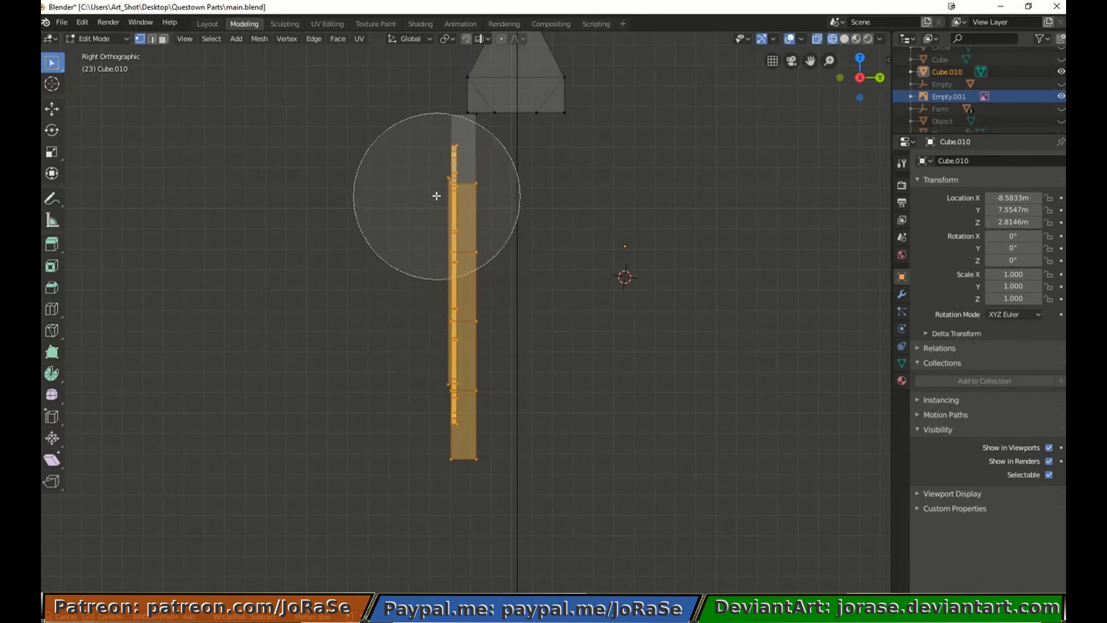
{"action": "scroll", "coordinate": [453, 212], "scroll_direction": "up", "scroll_amount": 11}
{"action": "key", "text": "Escape"}
{"action": "key", "text": "g"}
{"action": "key", "text": "y"}
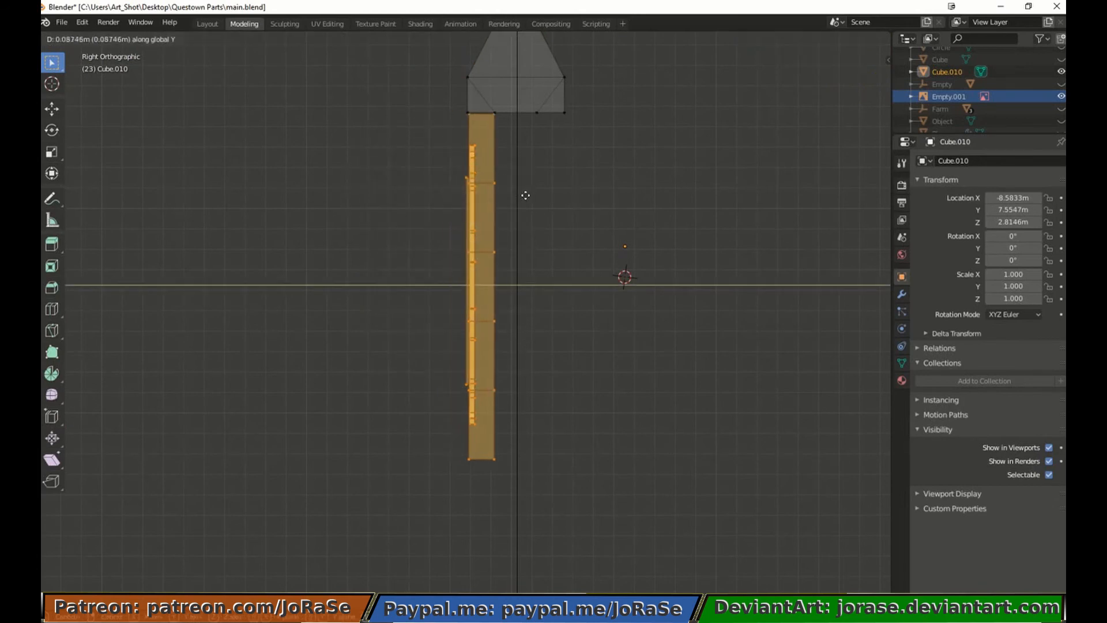
{"action": "left_click", "coordinate": [560, 193]}
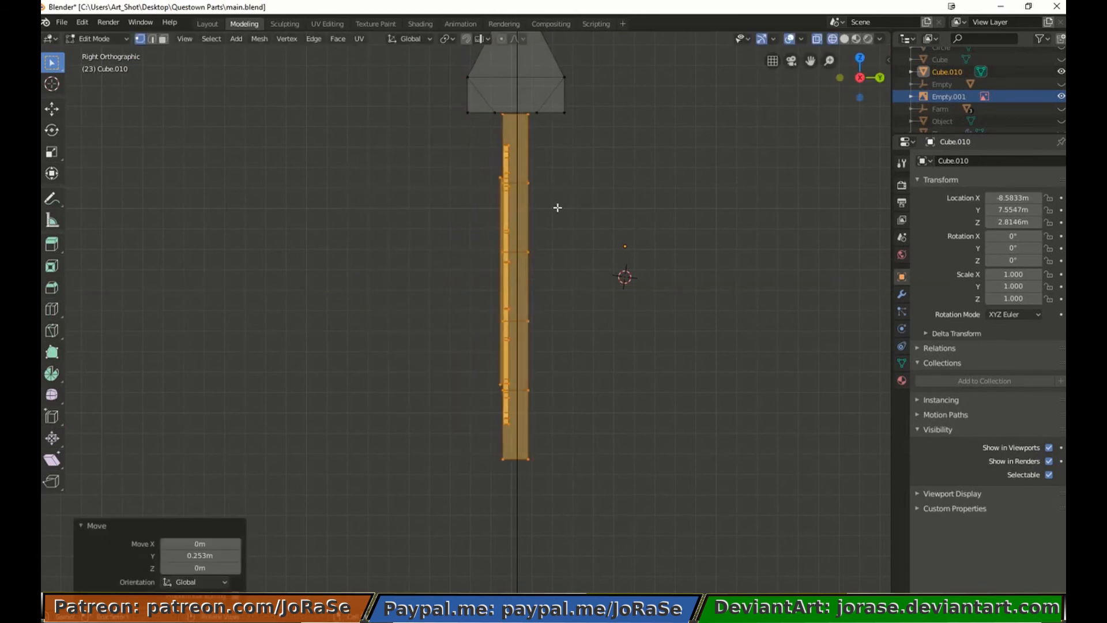
{"action": "key", "text": "alt+a"}
{"action": "left_click_drag", "start_coordinate": [460, 100], "coordinate": [577, 121]}
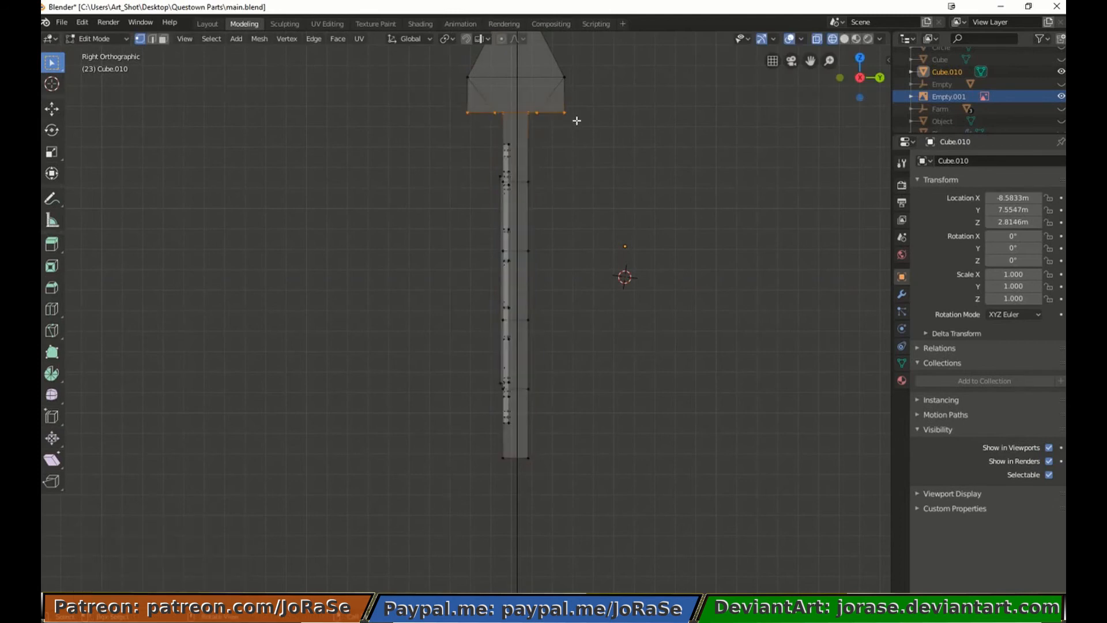
{"action": "key", "text": "h"}
{"action": "key", "text": "KP_7"}
{"action": "key", "text": "ctrl+z"}
{"action": "key", "text": "ctrl+z"}
{"action": "key", "text": "ctrl+z"}
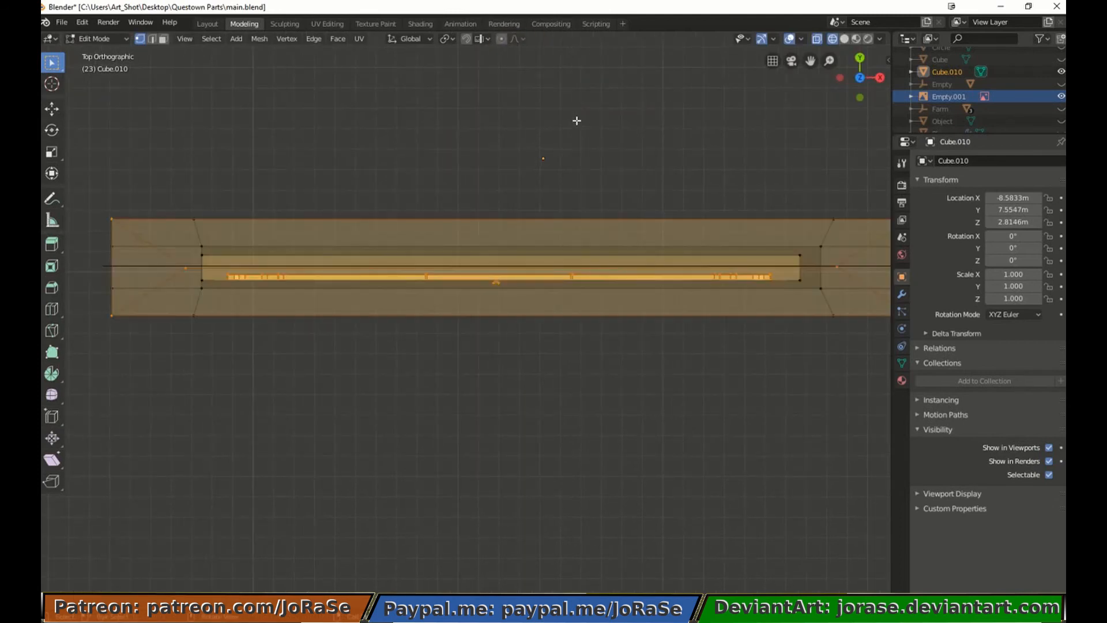
Move the selected board 0.0483 m along X to align it with the roof
{"action": "key", "text": "KP_1"}
{"action": "key", "text": "KP_7"}
{"action": "key", "text": "g"}
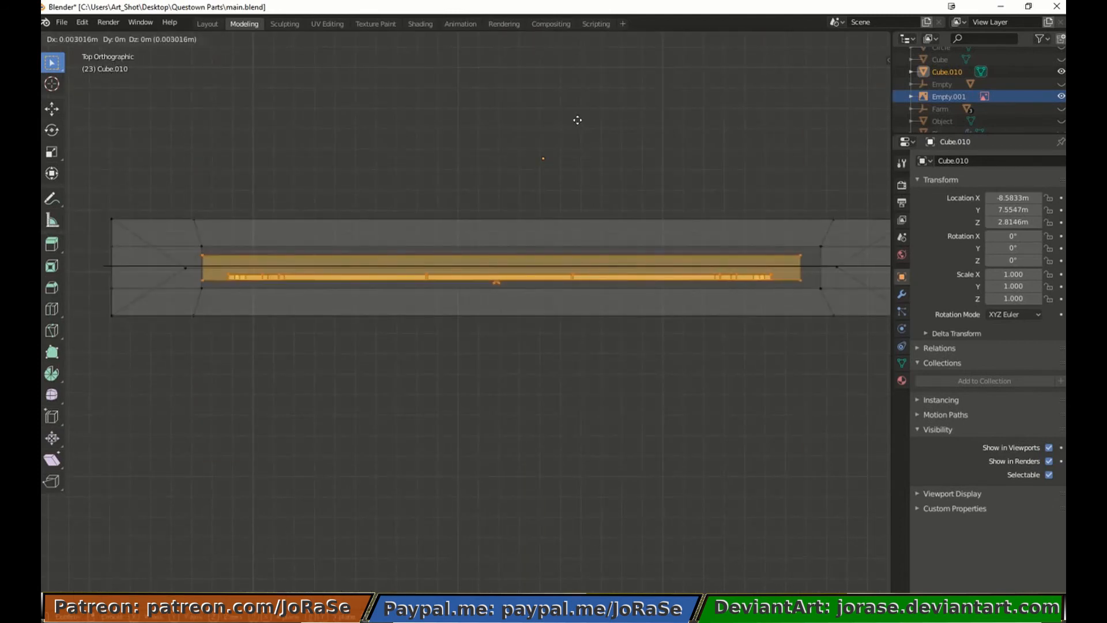
{"action": "left_click", "coordinate": [586, 120]}
{"action": "key", "text": "KP_1"}
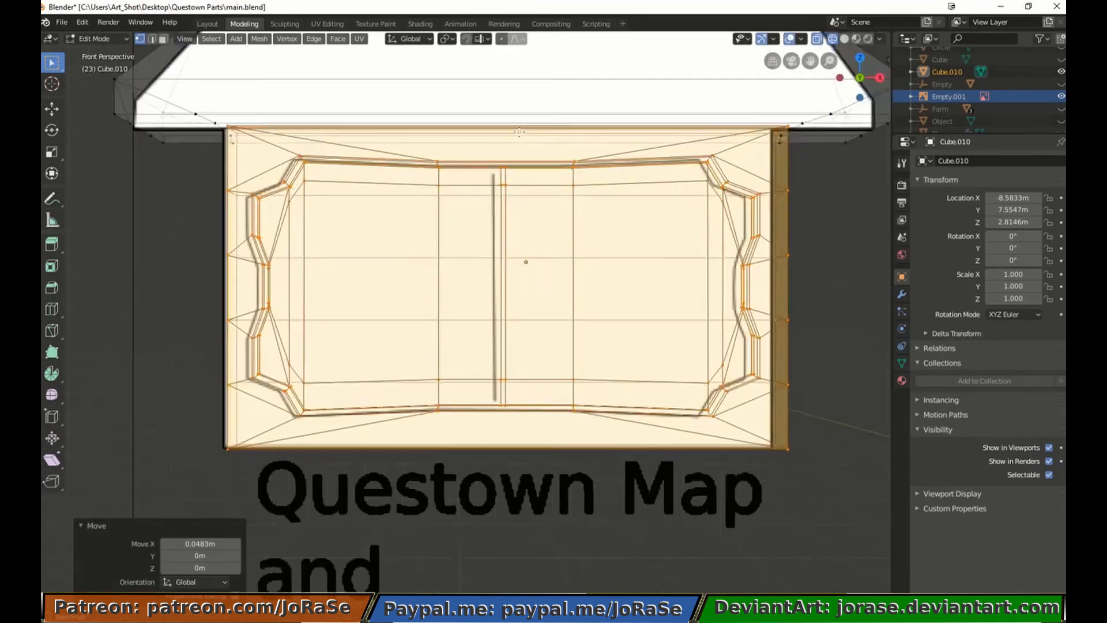
Return to solid shading and isolate the roof's underside opening with the board's top edges by hiding all other geometry
{"action": "middle_click_drag", "start_coordinate": [587, 119], "coordinate": [428, 225]}
{"action": "left_click", "coordinate": [431, 121]}
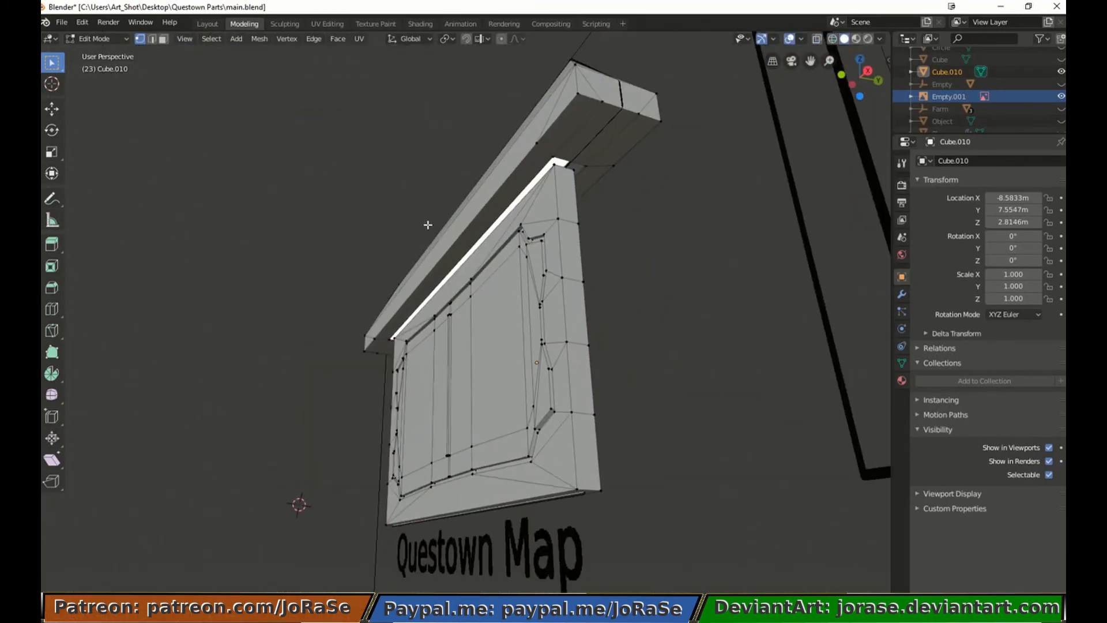
{"action": "middle_click_drag", "start_coordinate": [344, 372], "coordinate": [575, 352]}
{"action": "key", "text": "ctrl+i"}
{"action": "key", "text": "h"}
{"action": "key", "text": "KP_7"}
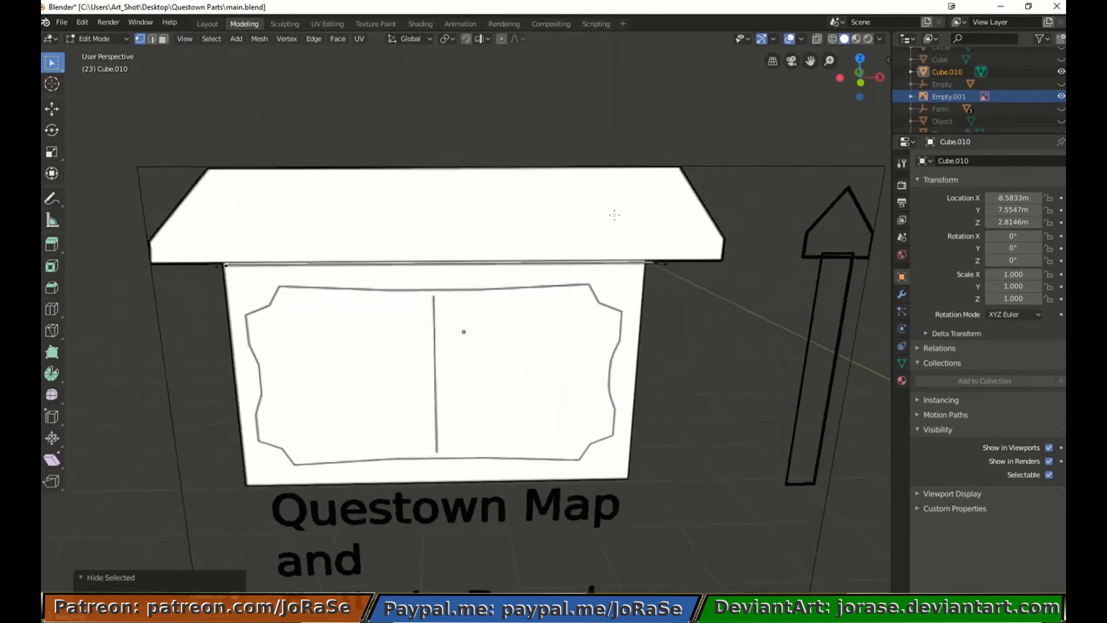
Close both end gaps between the roof's underside opening and the board's top edge, and delete the board's top face
{"action": "middle_click_drag", "start_coordinate": [619, 163], "coordinate": [227, 215]}
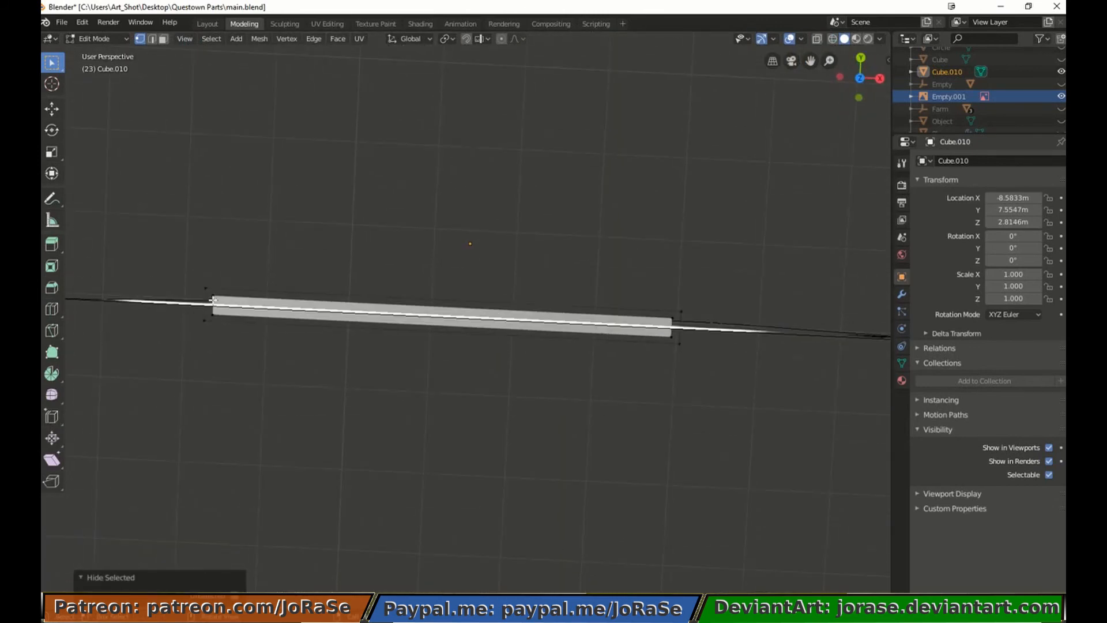
{"action": "key", "text": "b"}
{"action": "left_click_drag", "start_coordinate": [197, 278], "coordinate": [218, 330]}
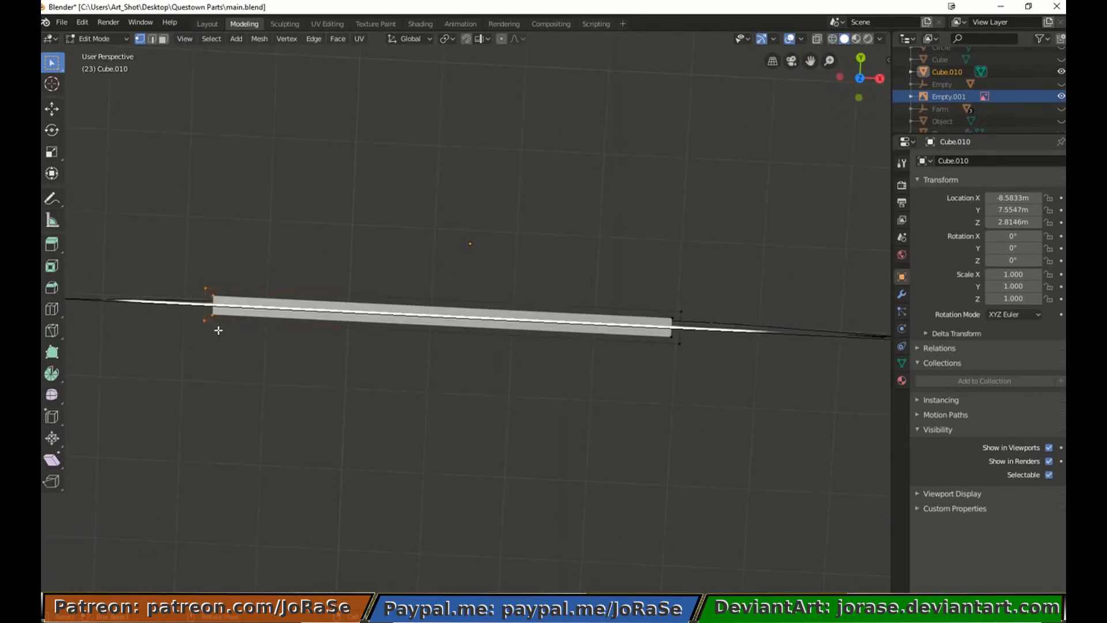
{"action": "key", "text": "b"}
{"action": "left_click_drag", "start_coordinate": [647, 299], "coordinate": [677, 340]}
{"action": "key", "text": "b"}
{"action": "key", "text": "x"}
{"action": "left_click", "coordinate": [221, 372]}
Fill the two long gaps between the roof's underside opening and the board's top edge, reveal the hidden geometry and leave Edit Mode
{"action": "key", "text": "b"}
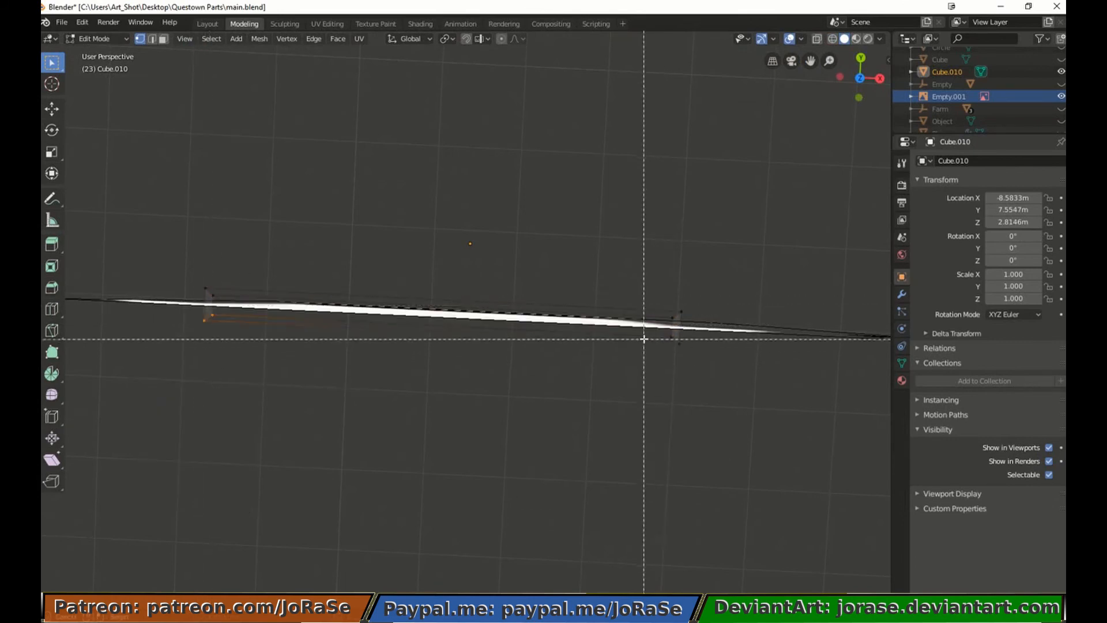
{"action": "left_click_drag", "start_coordinate": [645, 331], "coordinate": [691, 366]}
{"action": "key", "text": "f"}
{"action": "key", "text": "alt+a"}
{"action": "left_click_drag", "start_coordinate": [225, 306], "coordinate": [225, 306]}
{"action": "key", "text": "f"}
{"action": "key", "text": "alt+a"}
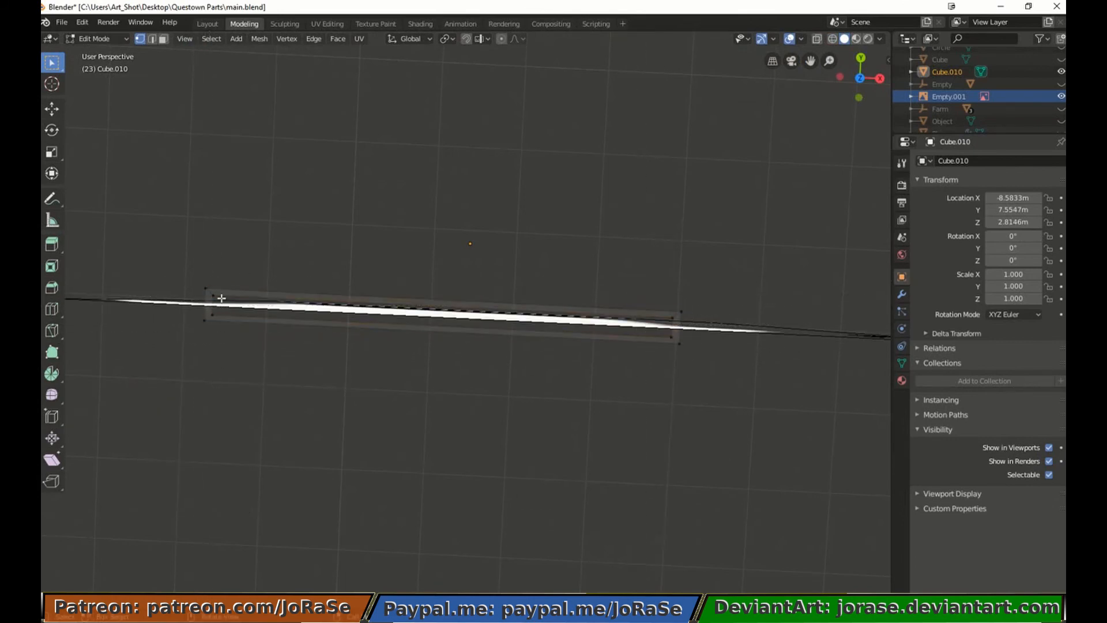
{"action": "key", "text": "alt+h"}
{"action": "key", "text": "alt+a"}
{"action": "key", "text": "Tab"}
{"action": "middle_click_drag", "start_coordinate": [221, 300], "coordinate": [381, 294]}
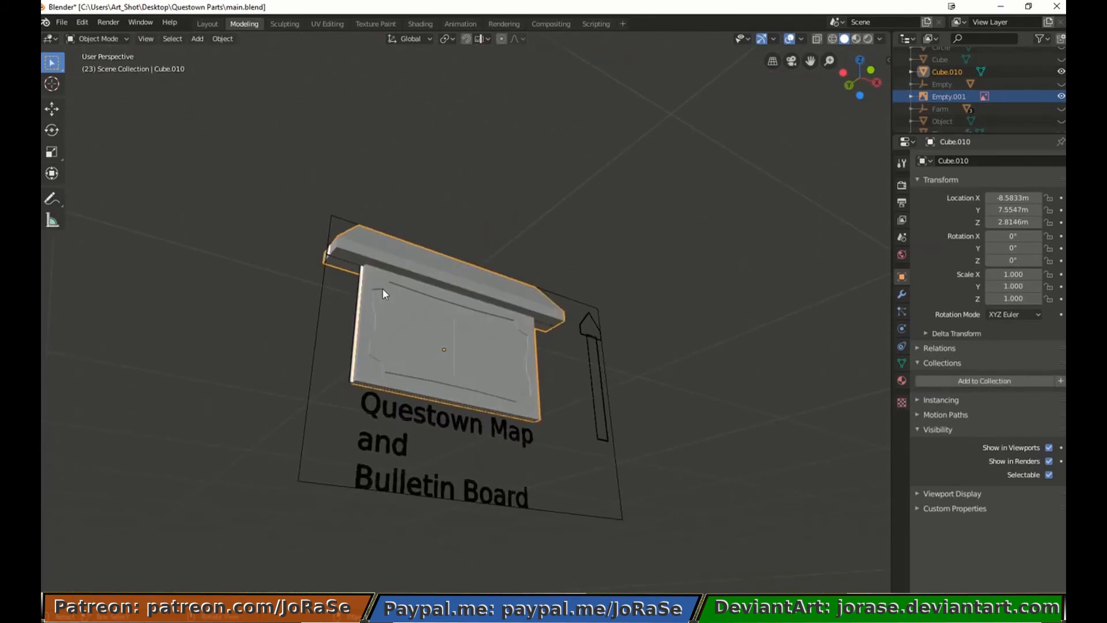
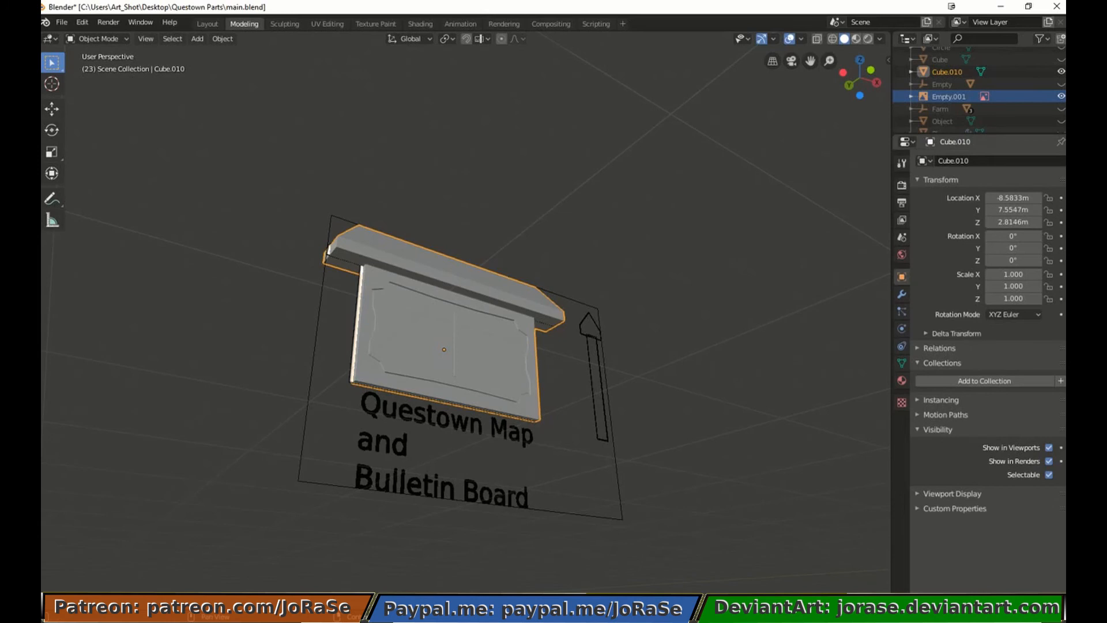
In right orthographic view, add a vertex beside the board's lower corner, move it 0.0955 m along Y and extrude it 0.101 m downward
{"action": "key", "text": "KP_3"}
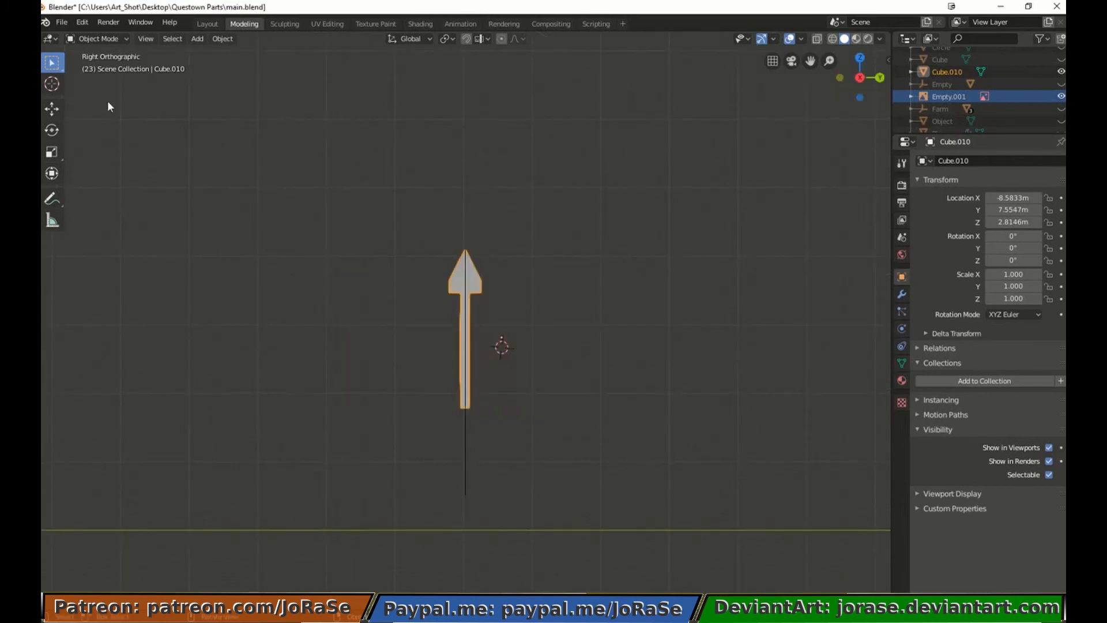
{"action": "key", "text": "Tab"}
{"action": "scroll", "coordinate": [375, 440], "scroll_direction": "up", "scroll_amount": 5}
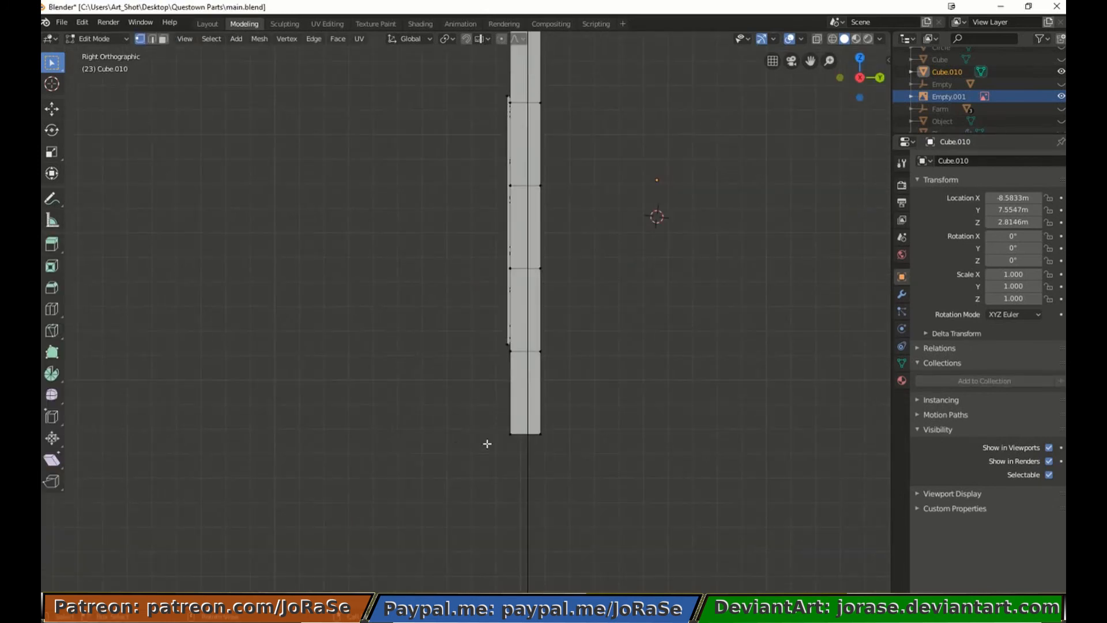
{"action": "left_click", "coordinate": [532, 423], "text": "ctrl"}
{"action": "left_click", "coordinate": [471, 425]}
{"action": "key", "text": "g"}
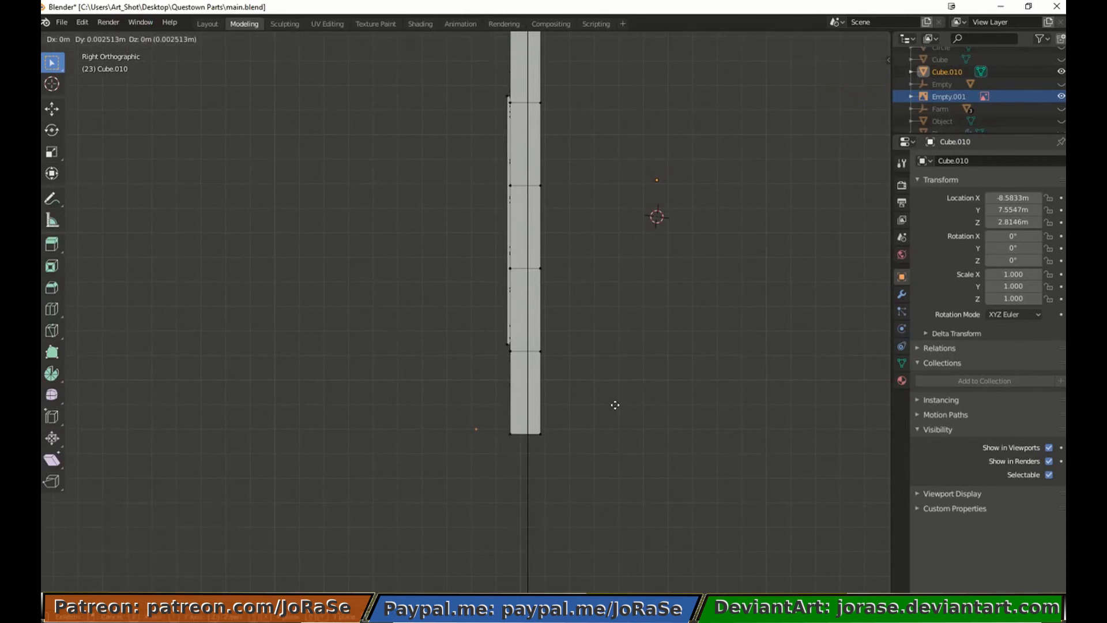
{"action": "left_click", "coordinate": [638, 405]}
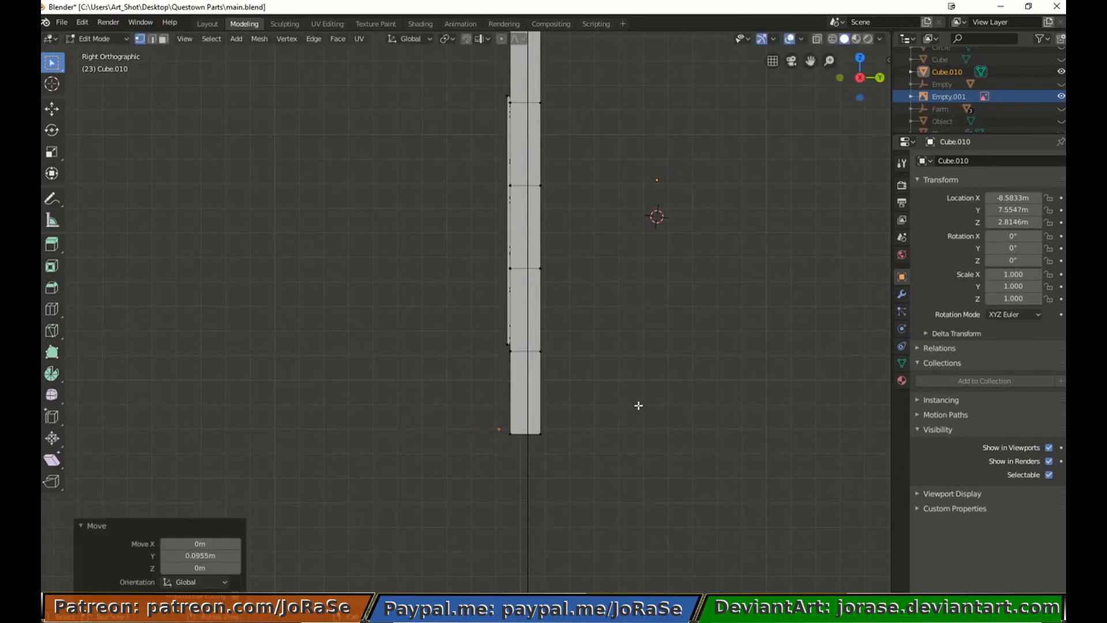
{"action": "key", "text": "g"}
{"action": "left_click", "coordinate": [638, 430]}
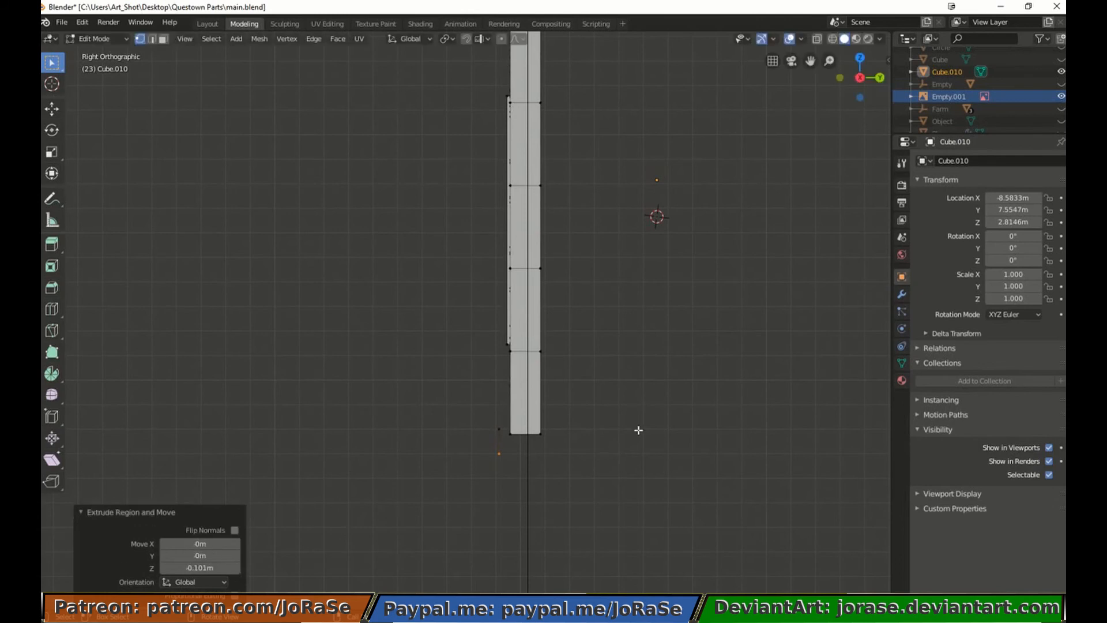
{"action": "left_click", "coordinate": [608, 422]}
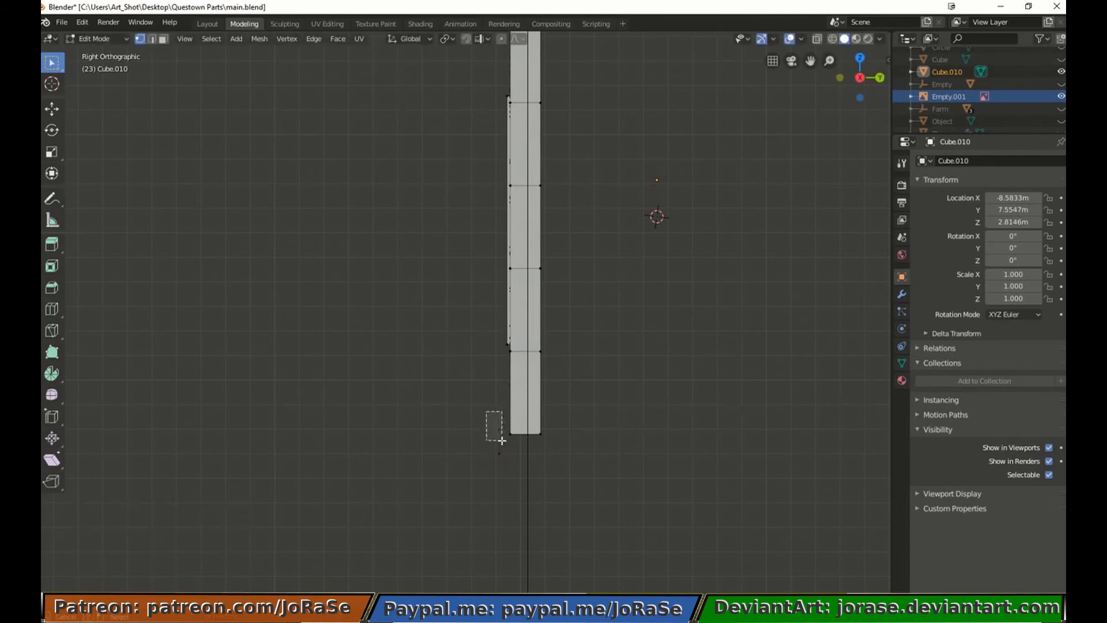
Extrude the profile's upper vertex 0.0352 m along Y, slightly down, and inward beneath the board's center
{"action": "left_click_drag", "start_coordinate": [503, 441], "coordinate": [502, 441]}
{"action": "key", "text": "g"}
{"action": "left_click", "coordinate": [567, 459]}
{"action": "key", "text": "e"}
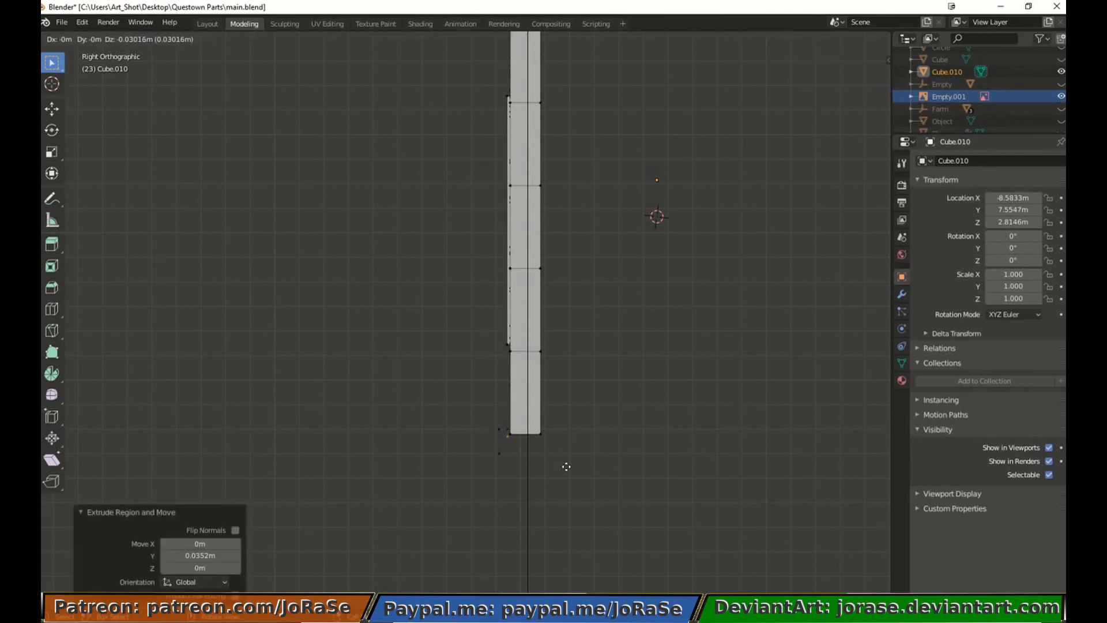
{"action": "left_click", "coordinate": [567, 467]}
{"action": "key", "text": "e"}
{"action": "left_click", "coordinate": [584, 467]}
Duplicate the foot's half profile, mirror the copy along Y and align it with the board's opposite side
{"action": "left_click", "coordinate": [503, 443], "text": "alt"}
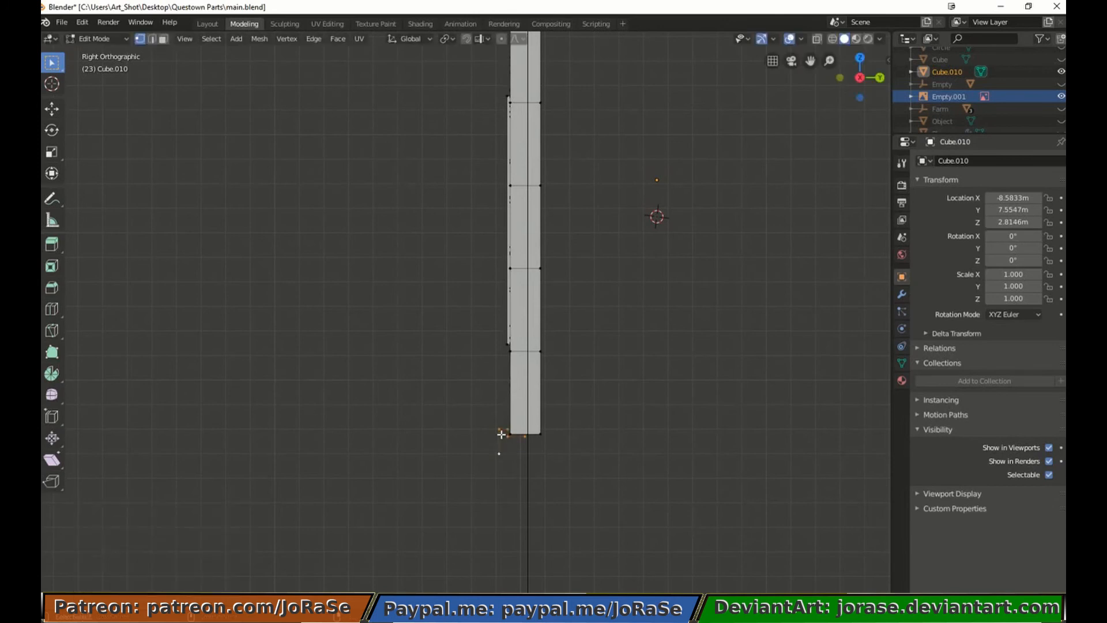
{"action": "key", "text": "shift+d"}
{"action": "right_click", "coordinate": [492, 379]}
{"action": "key", "text": "ctrl+m"}
{"action": "key", "text": "y"}
{"action": "left_click", "coordinate": [492, 380]}
{"action": "key", "text": "g"}
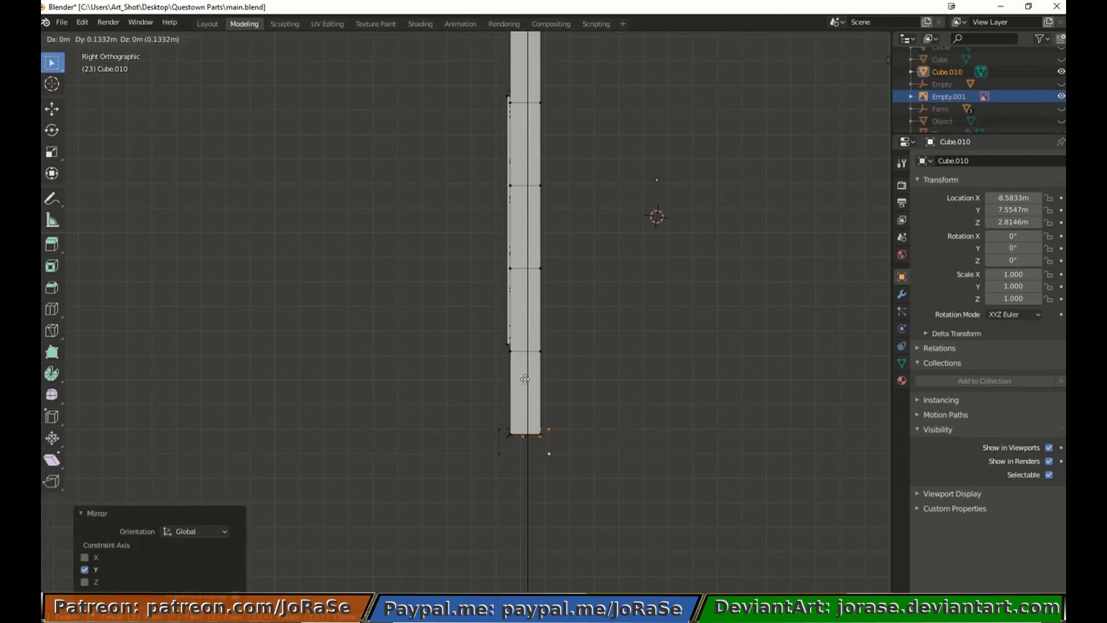
{"action": "left_click", "coordinate": [526, 379]}
In wireframe, remove the profile's middle vertices and scale the two lowest vertices apart along Y by about 1.89
{"action": "key", "text": "z"}
{"action": "key", "text": "4"}
{"action": "key", "text": "alt+a"}
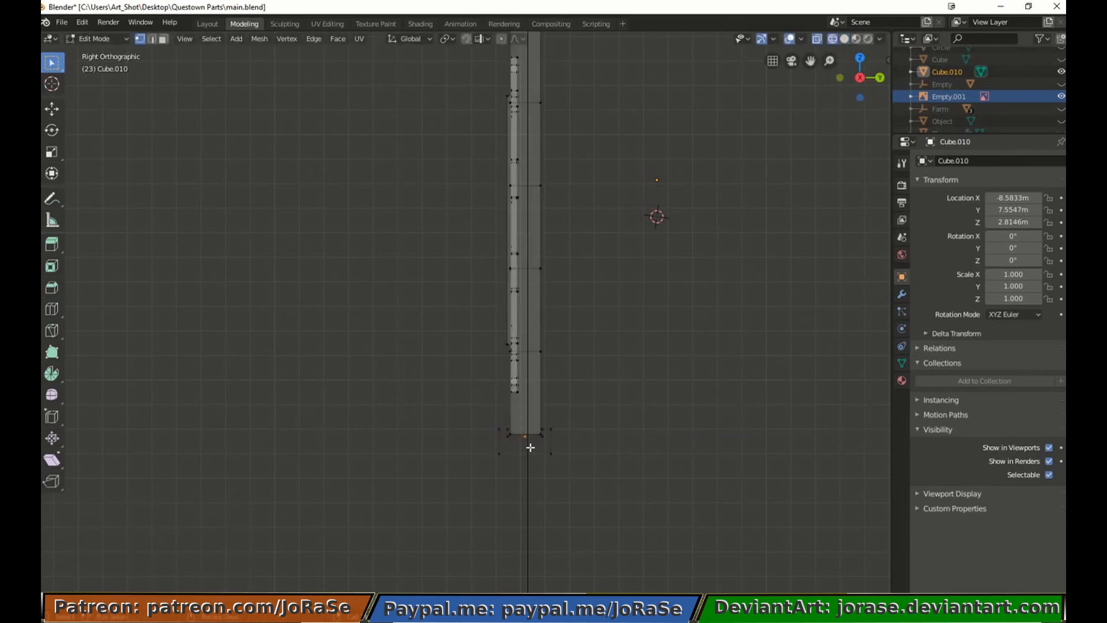
{"action": "left_click_drag", "start_coordinate": [500, 435], "coordinate": [537, 442]}
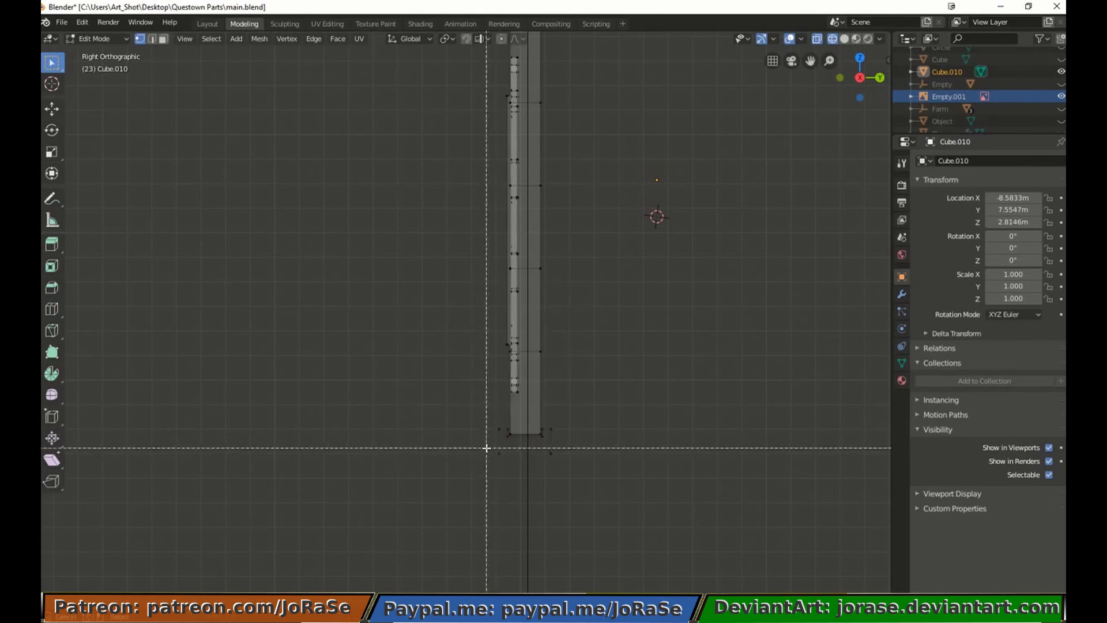
{"action": "key", "text": "s"}
{"action": "key", "text": "y"}
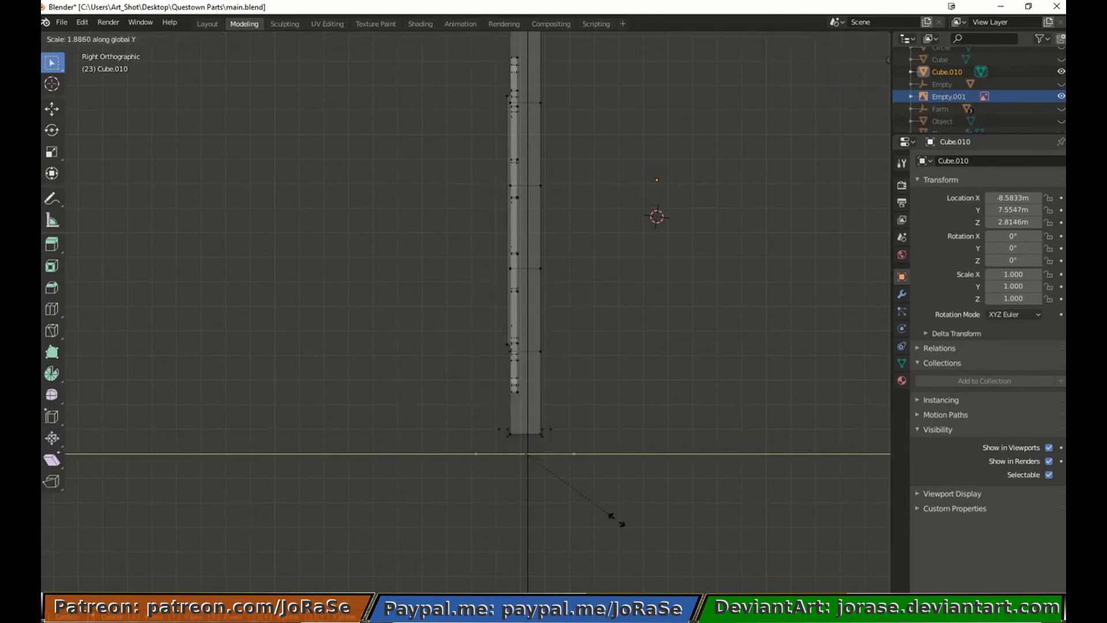
{"action": "left_click", "coordinate": [617, 520]}
Extrude the two lowest vertices 0.0653 m downward along Z and connect them with a bottom edge
{"action": "key", "text": "e"}
{"action": "left_click", "coordinate": [617, 520]}
{"action": "key", "text": "g"}
{"action": "key", "text": "z"}
{"action": "left_click", "coordinate": [618, 536]}
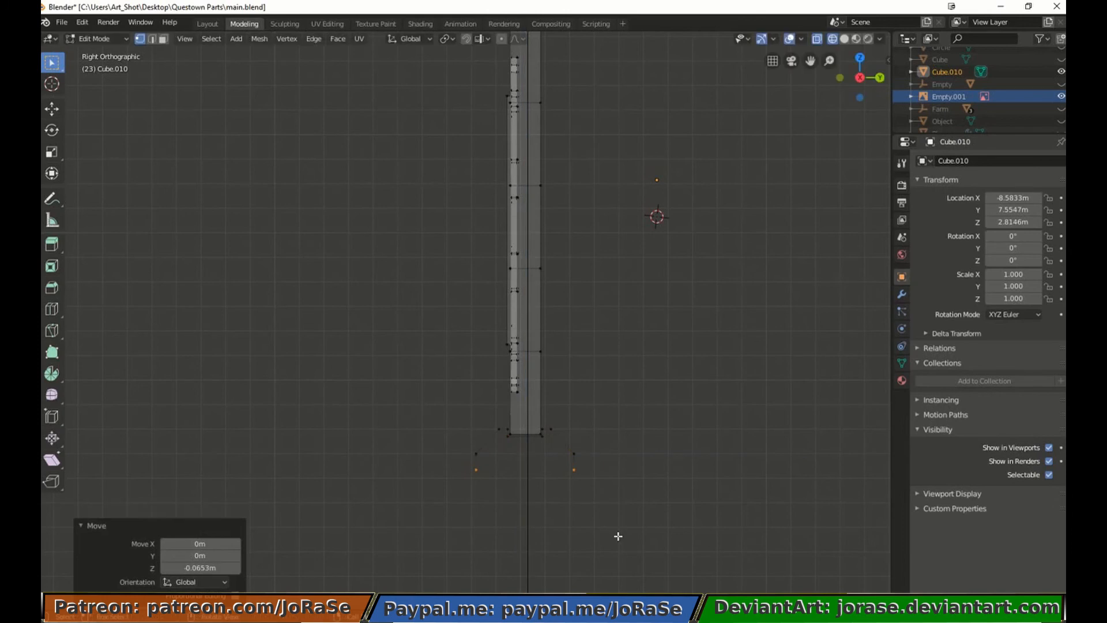
{"action": "key", "text": "f"}
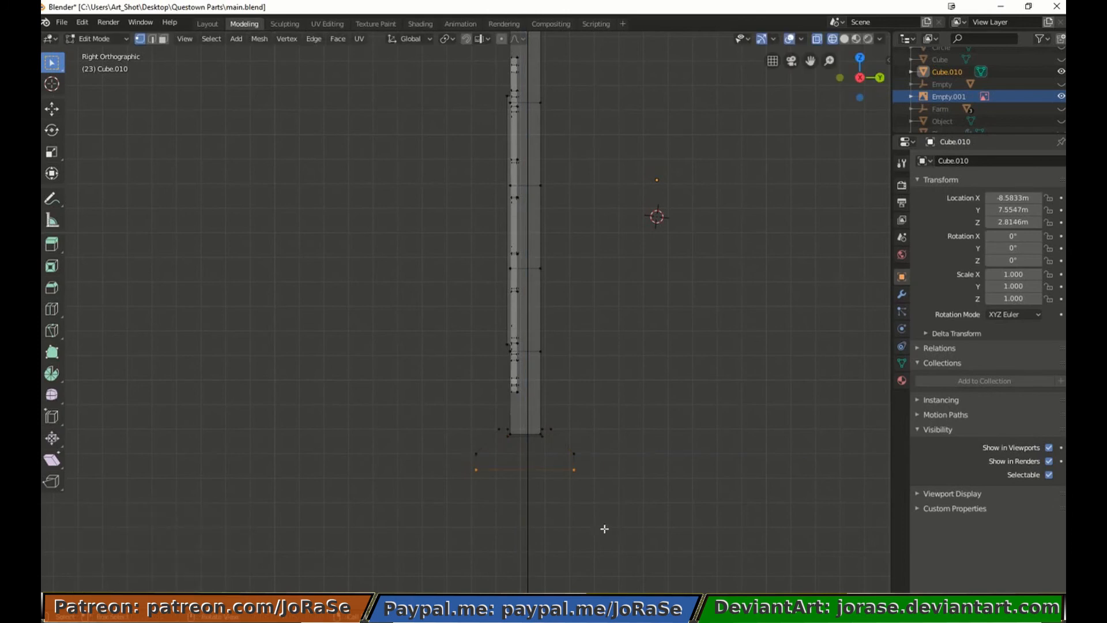
Fill the sloped face on the foot profile's -Y side
{"action": "scroll", "coordinate": [456, 499], "scroll_direction": "up", "scroll_amount": 3}
{"action": "left_click_drag", "start_coordinate": [460, 537], "coordinate": [495, 590]}
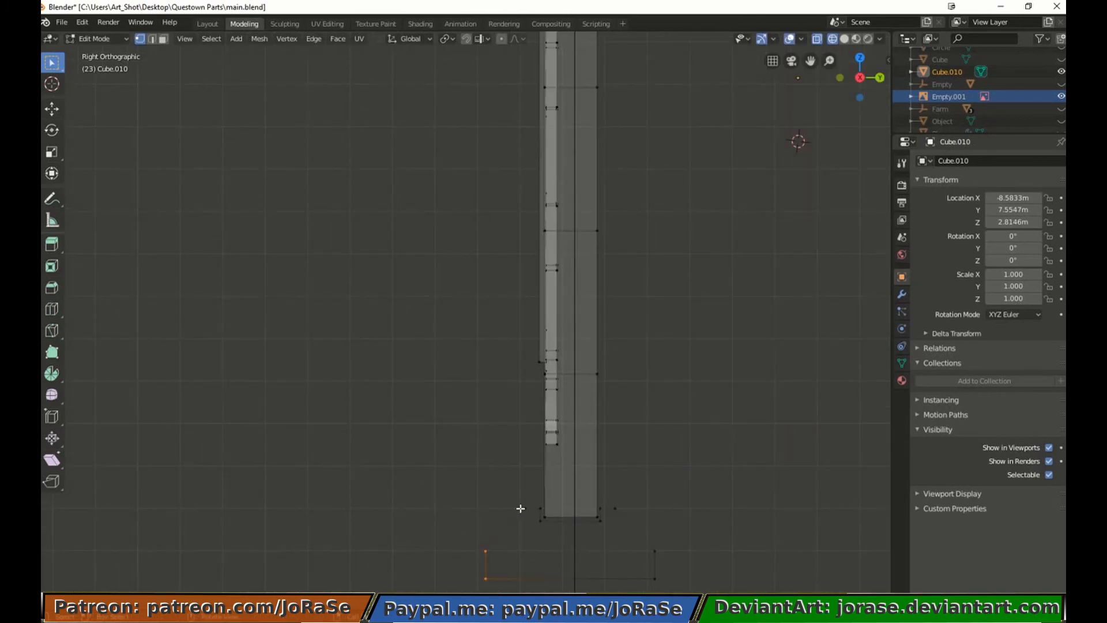
{"action": "key", "text": "f"}
{"action": "key", "text": "n"}
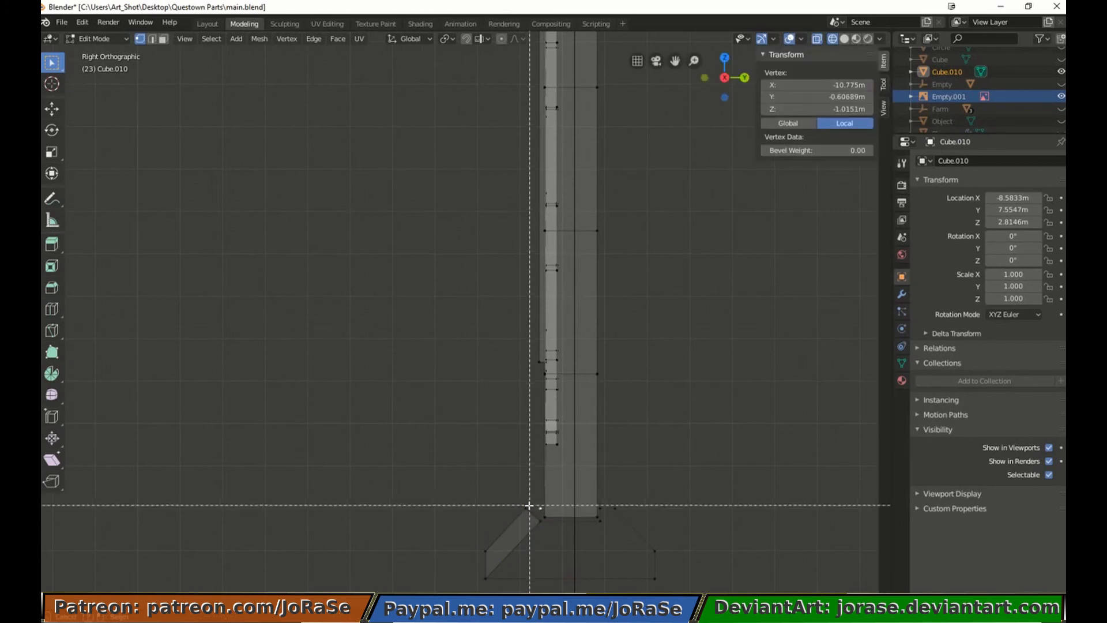
{"action": "key", "text": "alt+a"}
Fill the matching sloped face on the foot profile's +Y side
{"action": "key", "text": "b"}
{"action": "left_click_drag", "start_coordinate": [599, 498], "coordinate": [626, 539]}
{"action": "key", "text": "b"}
{"action": "middle_click_drag", "start_coordinate": [597, 495], "coordinate": [605, 515]}
{"action": "key", "text": "b"}
{"action": "left_click_drag", "start_coordinate": [639, 545], "coordinate": [671, 589]}
{"action": "key", "text": "f"}
Fill the central face between the foot profile's two sloped sides
{"action": "key", "text": "b"}
{"action": "middle_click_drag", "start_coordinate": [612, 493], "coordinate": [669, 564]}
{"action": "key", "text": "b"}
{"action": "left_click_drag", "start_coordinate": [470, 567], "coordinate": [512, 589]}
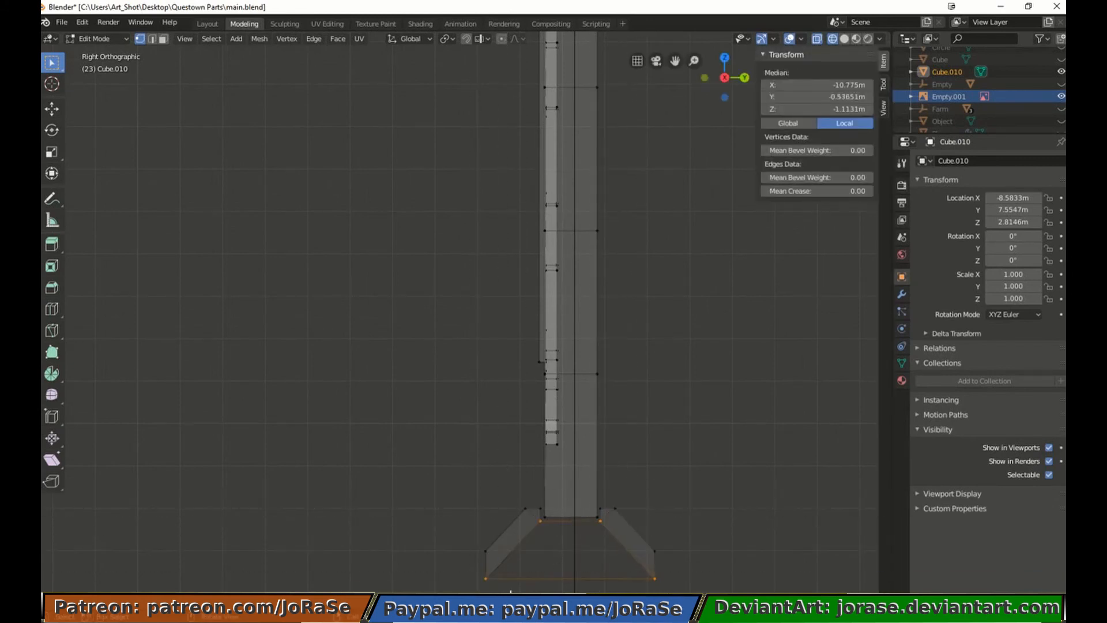
{"action": "key", "text": "f"}
{"action": "key", "text": "alt+a"}
Select the whole foot profile and move it 12.85 m along X to the board's side
{"action": "middle_click_drag", "start_coordinate": [408, 544], "coordinate": [494, 546]}
{"action": "scroll", "coordinate": [497, 536], "scroll_direction": "down", "scroll_amount": 4}
{"action": "scroll", "coordinate": [619, 512], "scroll_direction": "down", "scroll_amount": 7}
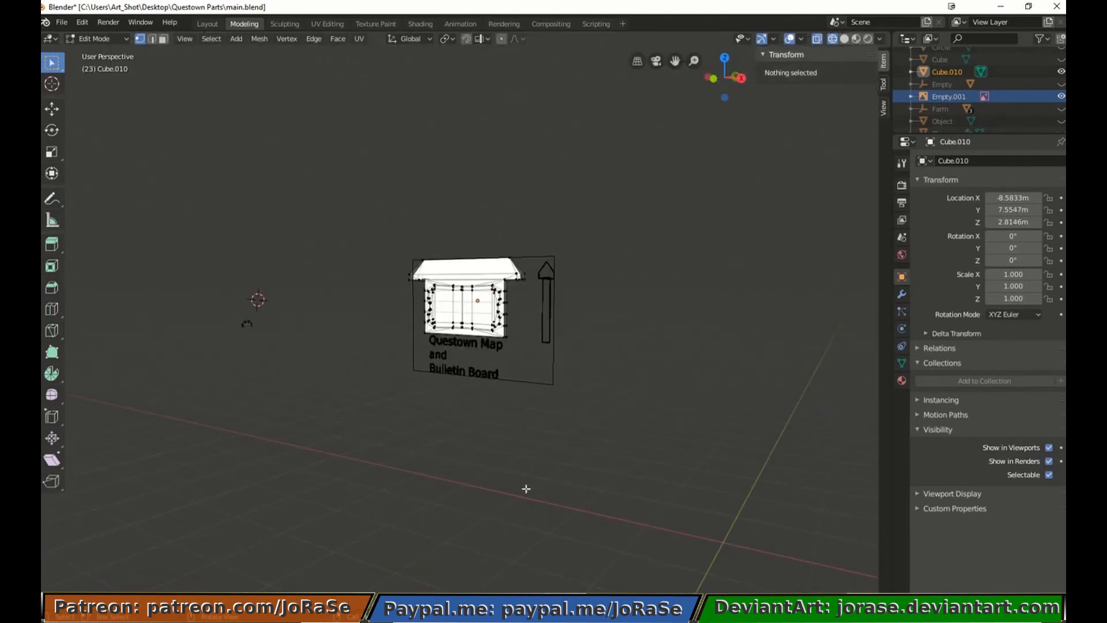
{"action": "key", "text": "b"}
{"action": "left_click_drag", "start_coordinate": [222, 299], "coordinate": [276, 374]}
{"action": "key", "text": "g"}
{"action": "key", "text": "x"}
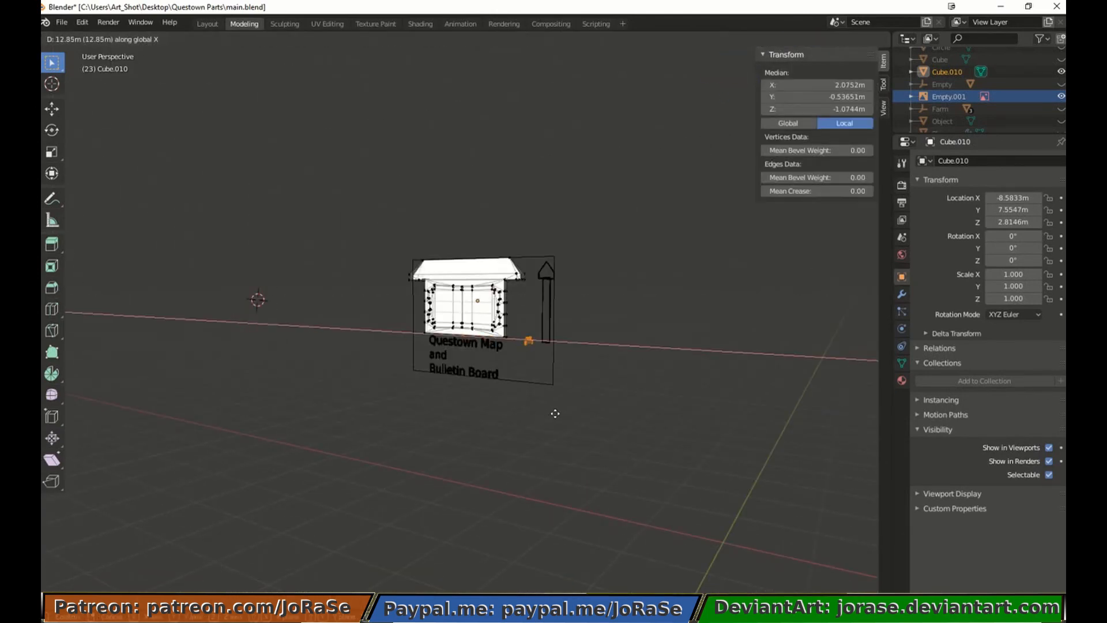
{"action": "left_click", "coordinate": [555, 413]}
Select the foot profile's outline edges and extrude them -0.0595 m along X to give the foot thickness
{"action": "scroll", "coordinate": [548, 407], "scroll_direction": "up", "scroll_amount": 8}
{"action": "middle_click_drag", "start_coordinate": [534, 399], "coordinate": [673, 417]}
{"action": "key", "text": "alt+a"}
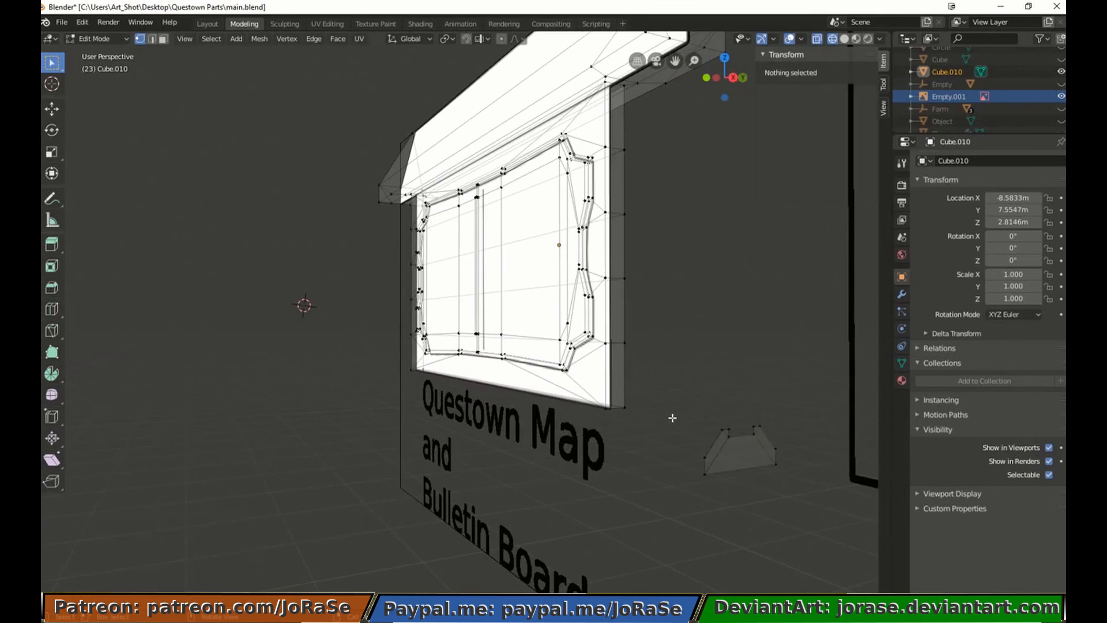
{"action": "left_click", "coordinate": [153, 39]}
{"action": "right_click", "coordinate": [721, 476], "text": "shift"}
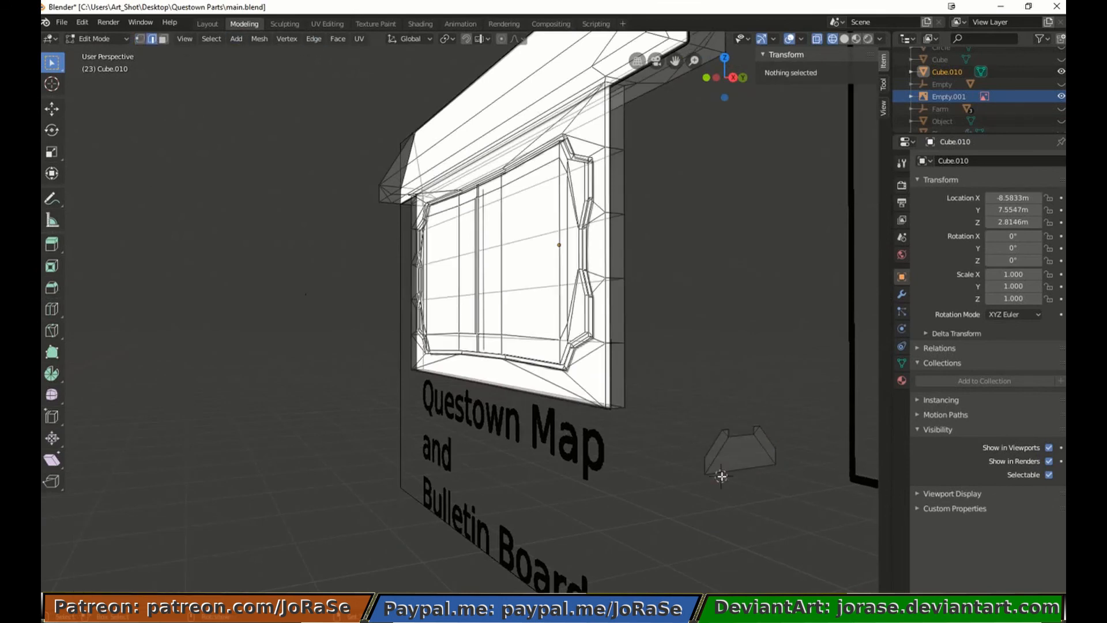
{"action": "left_click", "coordinate": [721, 474], "text": "shift"}
{"action": "left_click", "coordinate": [706, 463], "text": "shift"}
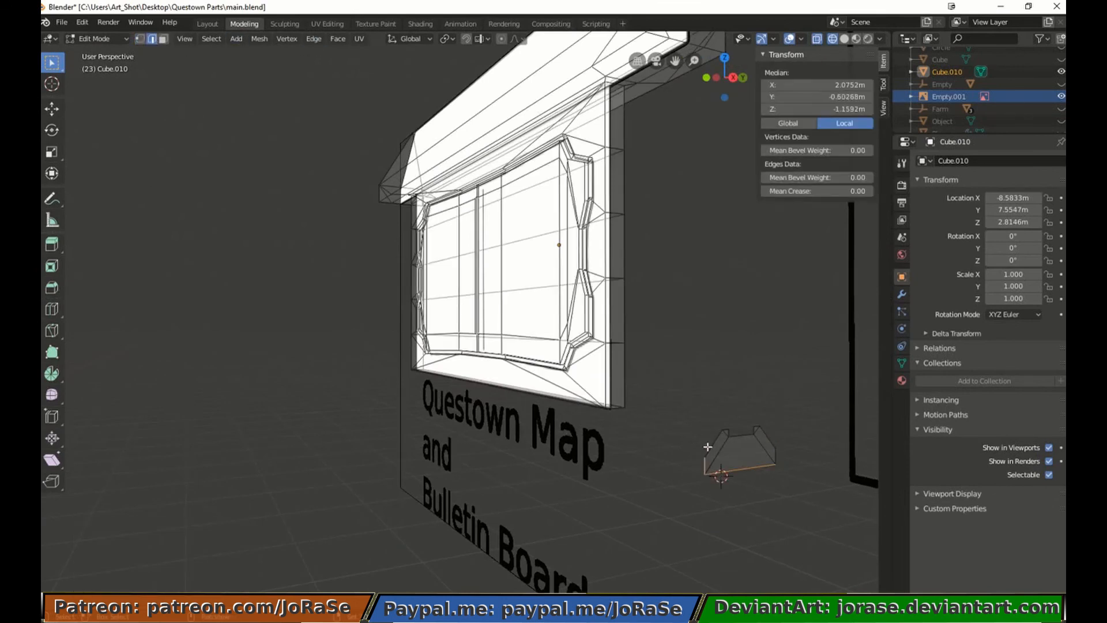
{"action": "key", "text": "e"}
{"action": "right_click", "coordinate": [587, 468]}
{"action": "key", "text": "g"}
{"action": "key", "text": "x"}
{"action": "left_click", "coordinate": [621, 519]}
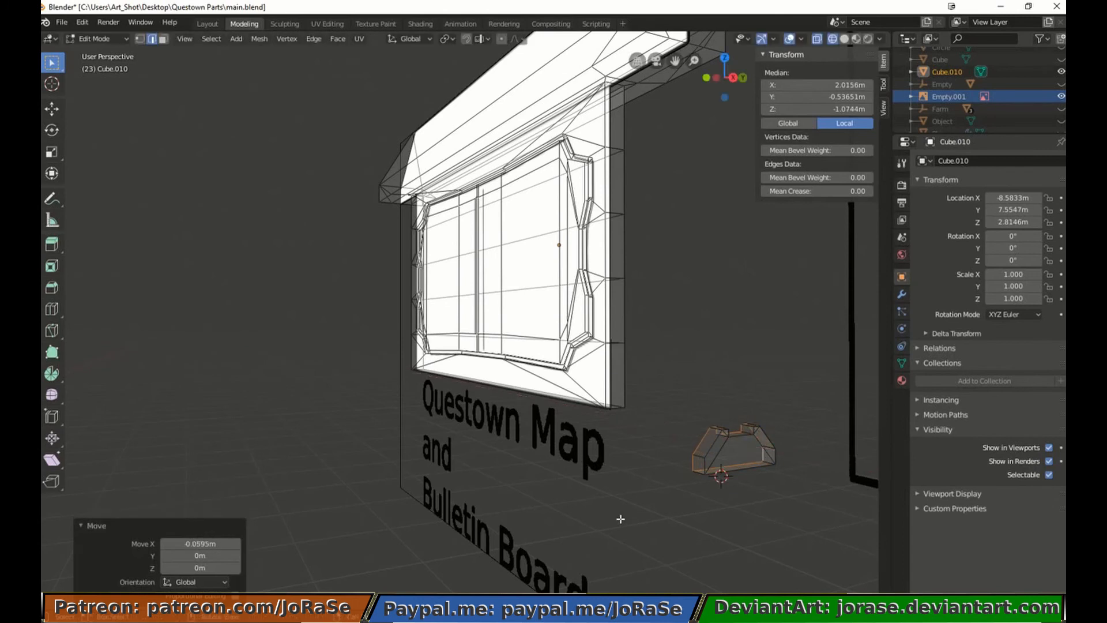
Isolate the extruded outline by hiding the other geometry, and fill the sloped face on its -Y side
{"action": "key", "text": "h"}
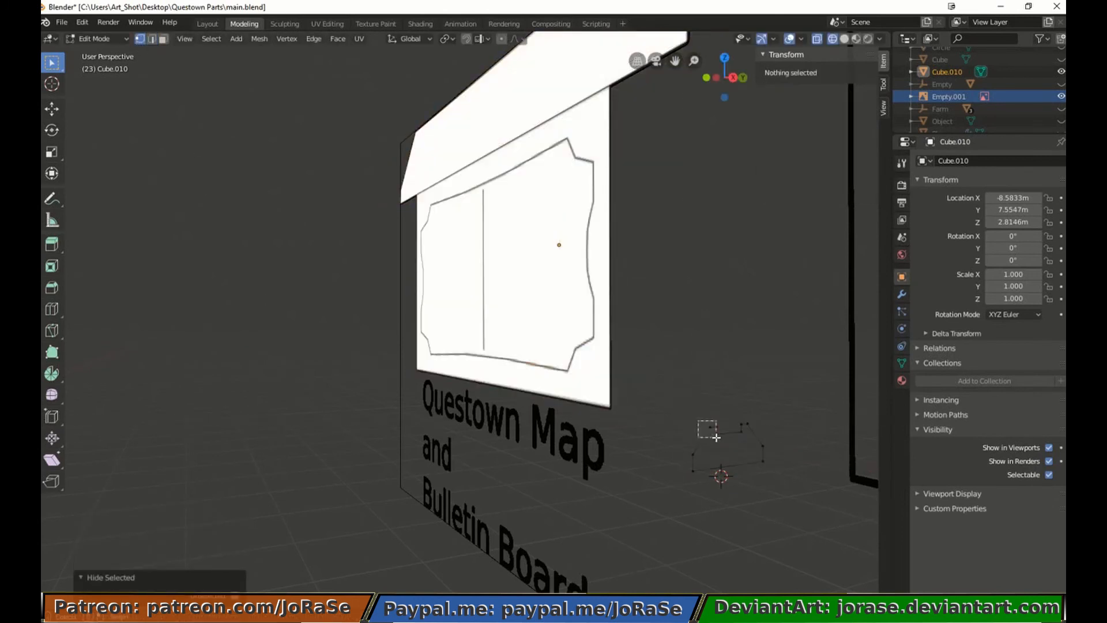
{"action": "key", "text": "f"}
{"action": "key", "text": "alt+a"}
{"action": "left_click_drag", "start_coordinate": [716, 438], "coordinate": [709, 487]}
{"action": "key", "text": "b"}
{"action": "key", "text": "b"}
{"action": "key", "text": "f"}
{"action": "key", "text": "alt+a"}
Fill the sloped face on the extruded outline's +Y side
{"action": "left_click_drag", "start_coordinate": [687, 427], "coordinate": [746, 445]}
{"action": "key", "text": "b"}
{"action": "left_click", "coordinate": [763, 443], "text": "shift"}
{"action": "key", "text": "f"}
{"action": "key", "text": "alt+a"}
Fill the central face of the extruded outline to close the foot's open side
{"action": "key", "text": "b"}
{"action": "left_click", "coordinate": [760, 460], "text": "shift"}
{"action": "key", "text": "b"}
{"action": "left_click_drag", "start_coordinate": [685, 465], "coordinate": [703, 479]}
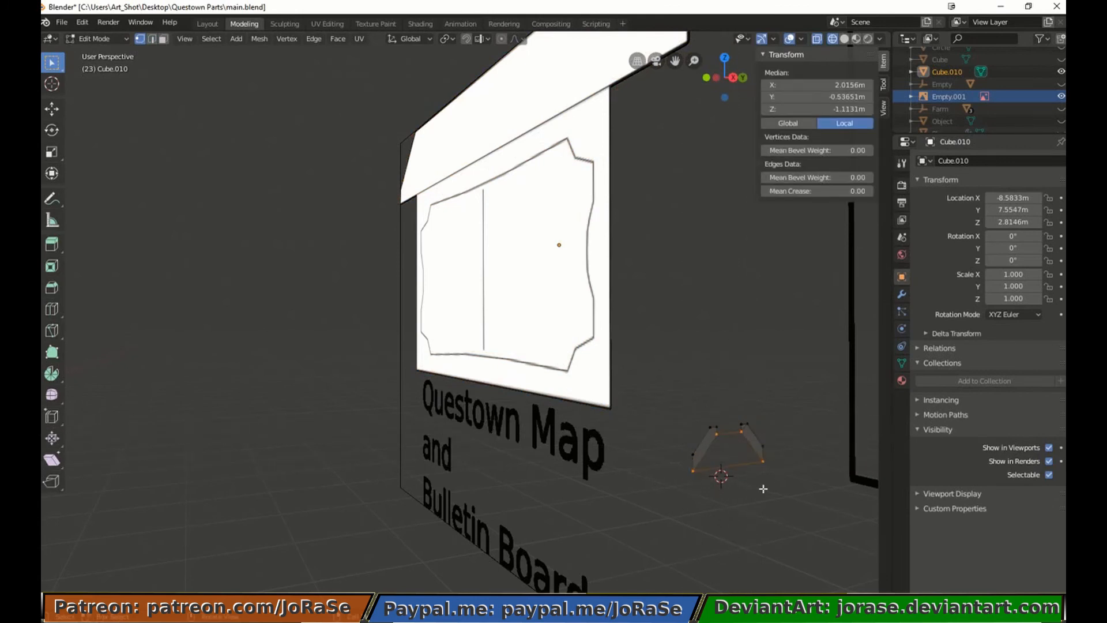
{"action": "key", "text": "f"}
{"action": "key", "text": "alt+a"}
Reveal the hidden geometry, correct the normals of the entire mesh and return to solid shading
{"action": "key", "text": "z"}
{"action": "key", "text": "alt+h"}
{"action": "key", "text": "z"}
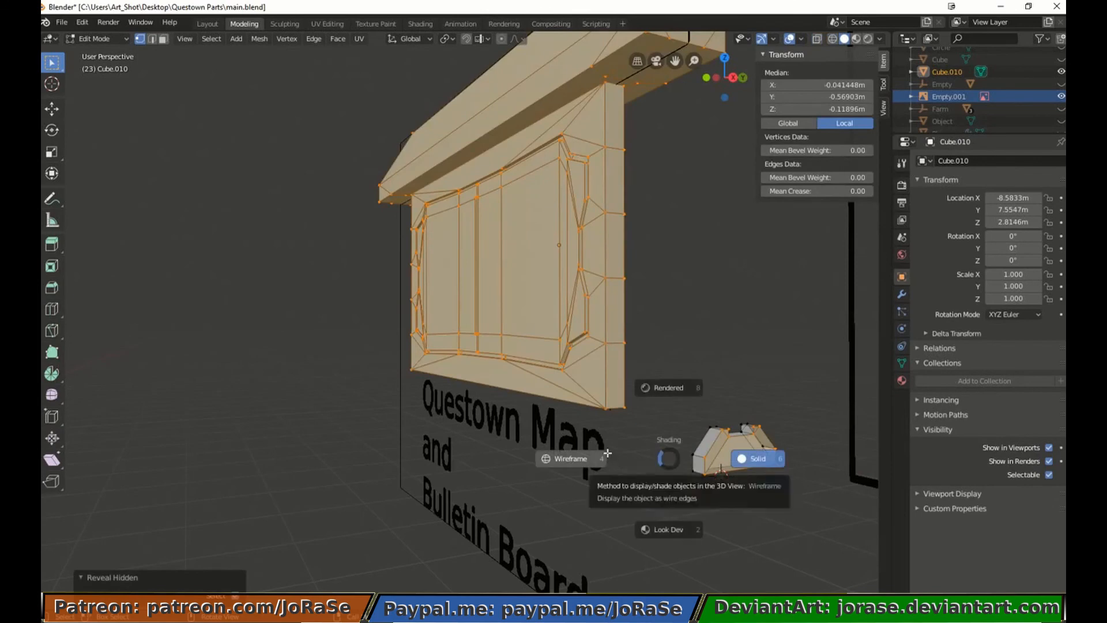
{"action": "left_click", "coordinate": [601, 457]}
{"action": "key", "text": "alt+n"}
{"action": "left_click", "coordinate": [773, 415]}
{"action": "key", "text": "z"}
{"action": "left_click", "coordinate": [828, 417]}
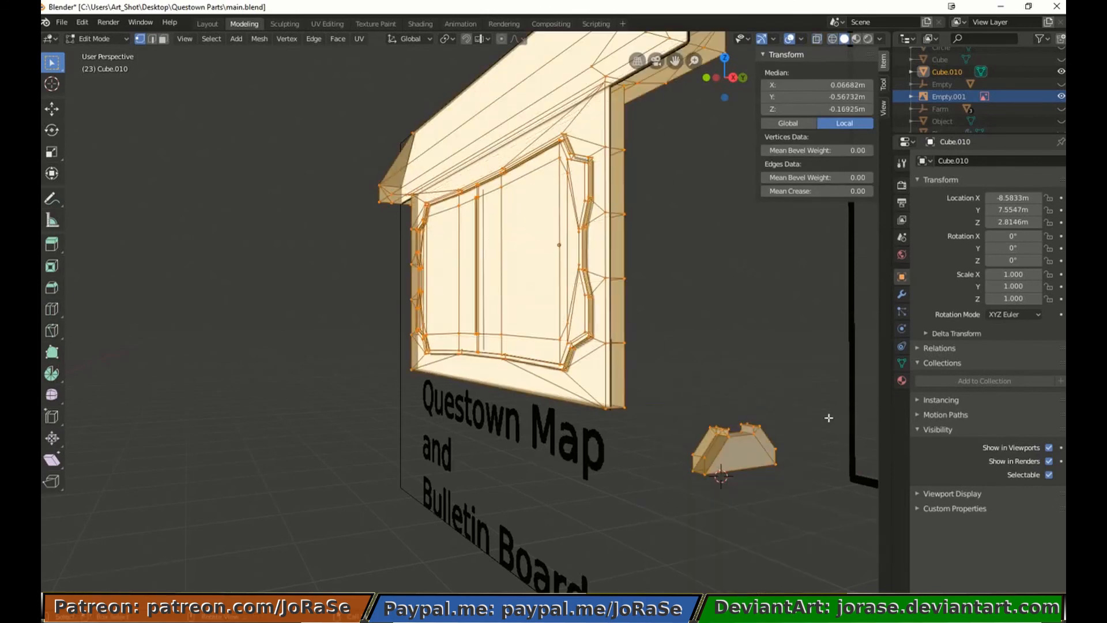
Select only the foot's -Y sloped part and correct the direction of its normals
{"action": "key", "text": "alt+a"}
{"action": "key", "text": "b"}
{"action": "left_click_drag", "start_coordinate": [691, 415], "coordinate": [717, 481]}
{"action": "key", "text": "b"}
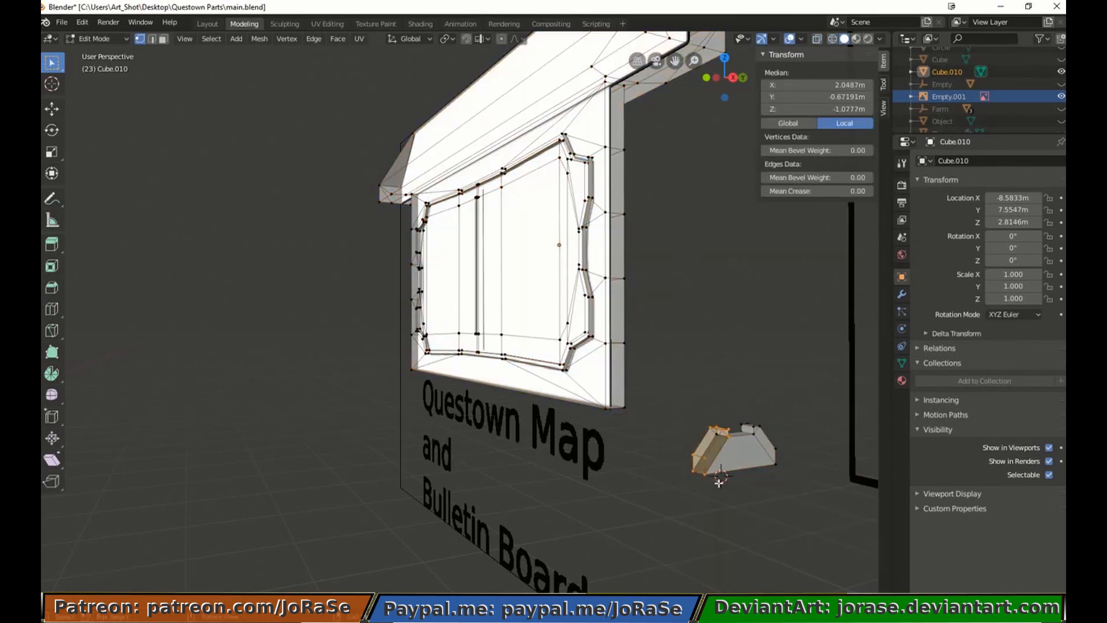
{"action": "middle_click_drag", "start_coordinate": [717, 478], "coordinate": [637, 491]}
{"action": "key", "text": "alt+n"}
{"action": "left_click", "coordinate": [234, 413]}
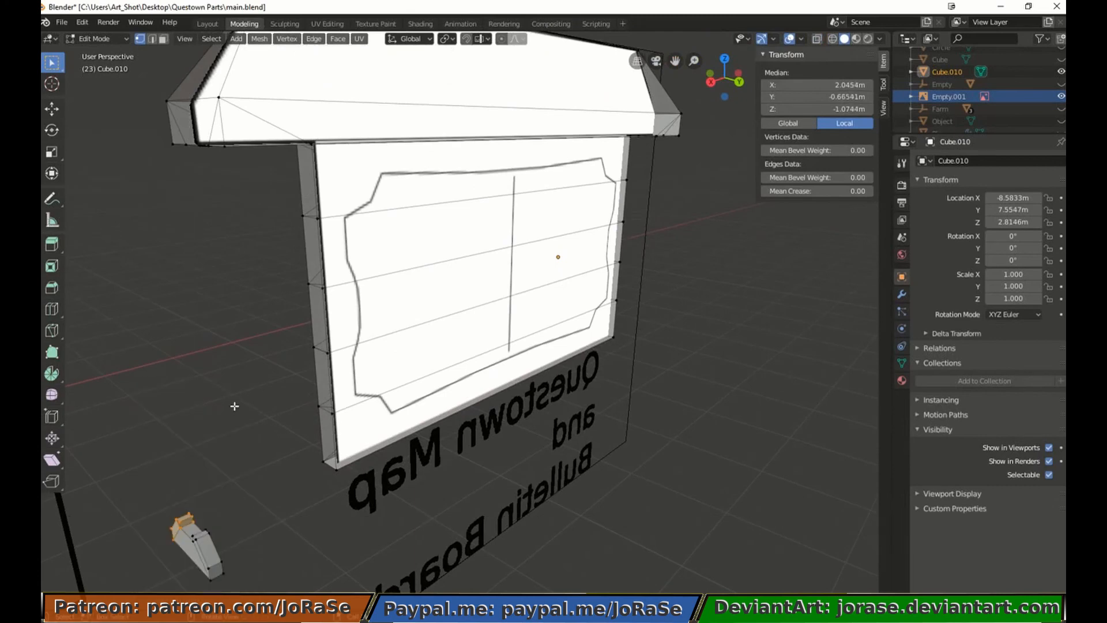
Flip the normals of the whole foot and those of the entire mesh
{"action": "middle_click_drag", "start_coordinate": [235, 406], "coordinate": [338, 402]}
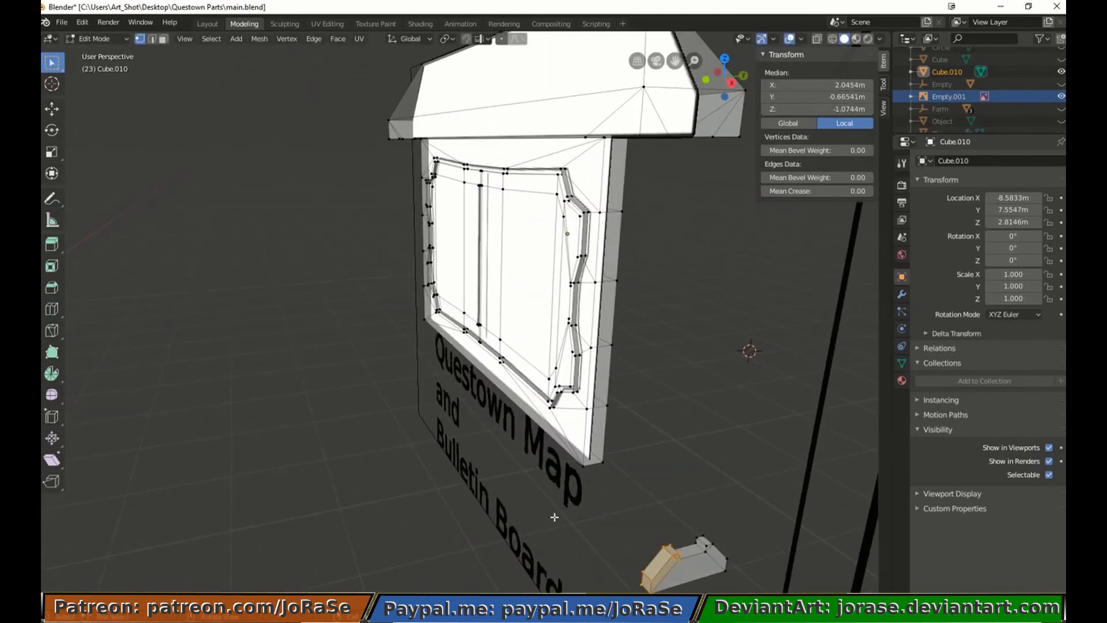
{"action": "key", "text": "alt+a"}
{"action": "key", "text": "z"}
{"action": "left_click", "coordinate": [424, 508]}
{"action": "key", "text": "b"}
{"action": "left_click_drag", "start_coordinate": [624, 517], "coordinate": [753, 596]}
{"action": "key", "text": "alt+n"}
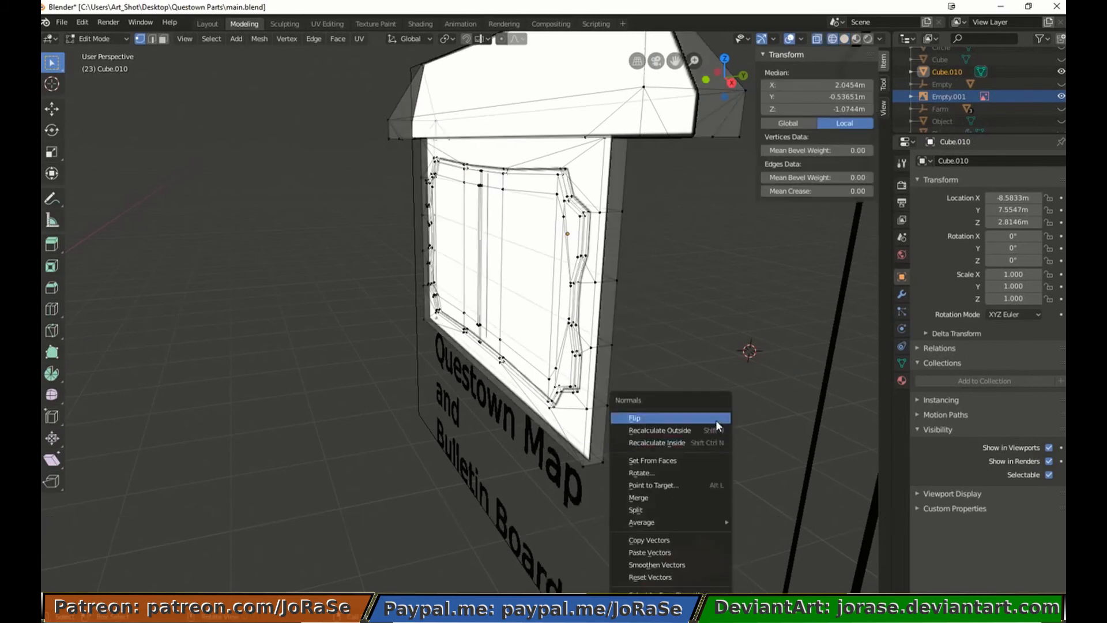
{"action": "left_click", "coordinate": [717, 421]}
{"action": "key", "text": "a"}
{"action": "key", "text": "alt+n"}
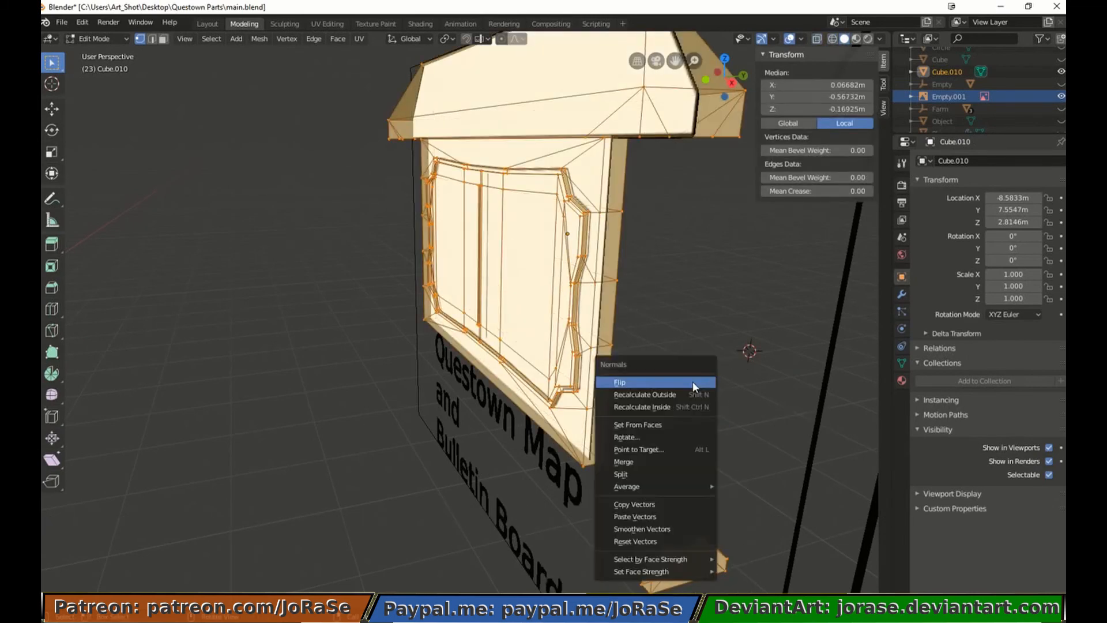
{"action": "left_click", "coordinate": [693, 382]}
Move the foot about -0.85 m along X under the board's +X corner and place a duplicate -0.73 m along X from it
{"action": "key", "text": "alt+a"}
{"action": "key", "text": "z"}
{"action": "left_click", "coordinate": [588, 469]}
{"action": "key", "text": "KP_1"}
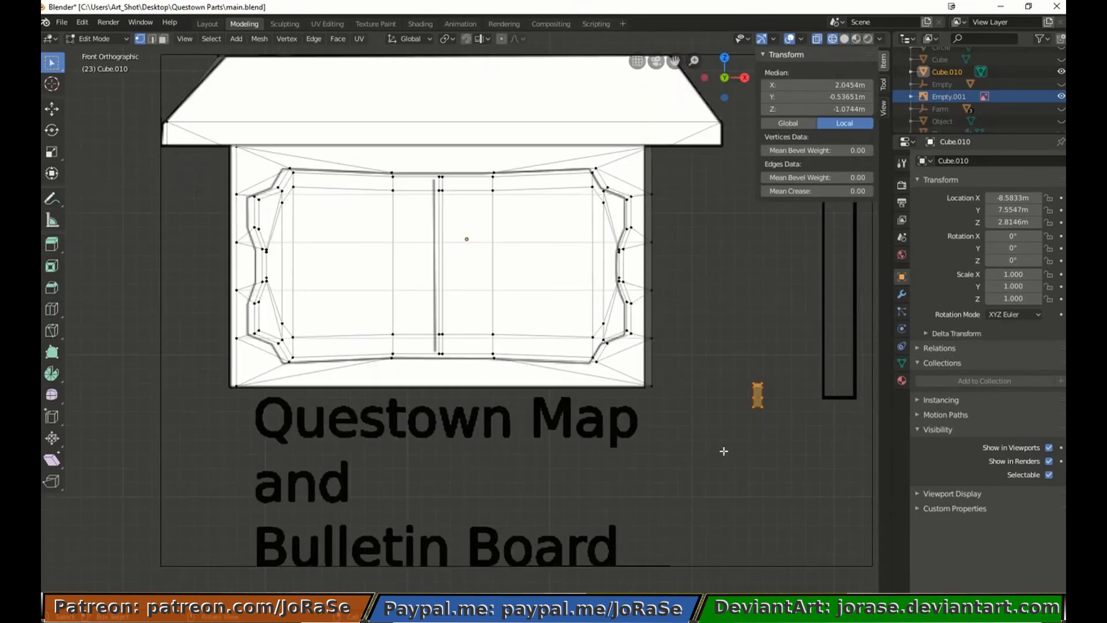
{"action": "key", "text": "g"}
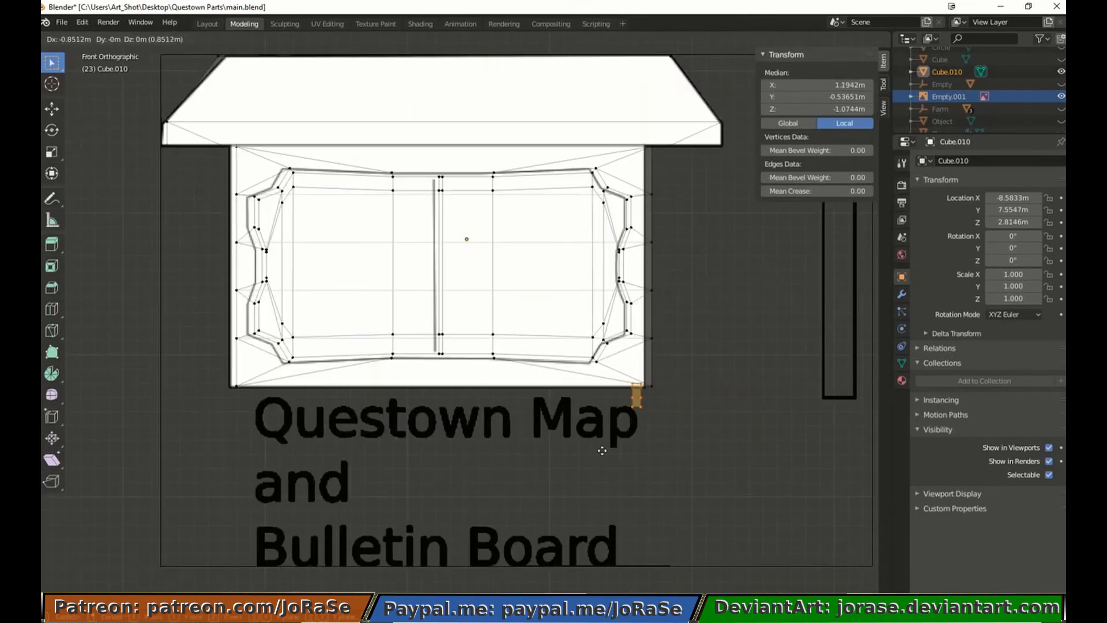
{"action": "left_click", "coordinate": [603, 451]}
{"action": "key", "text": "shift+d"}
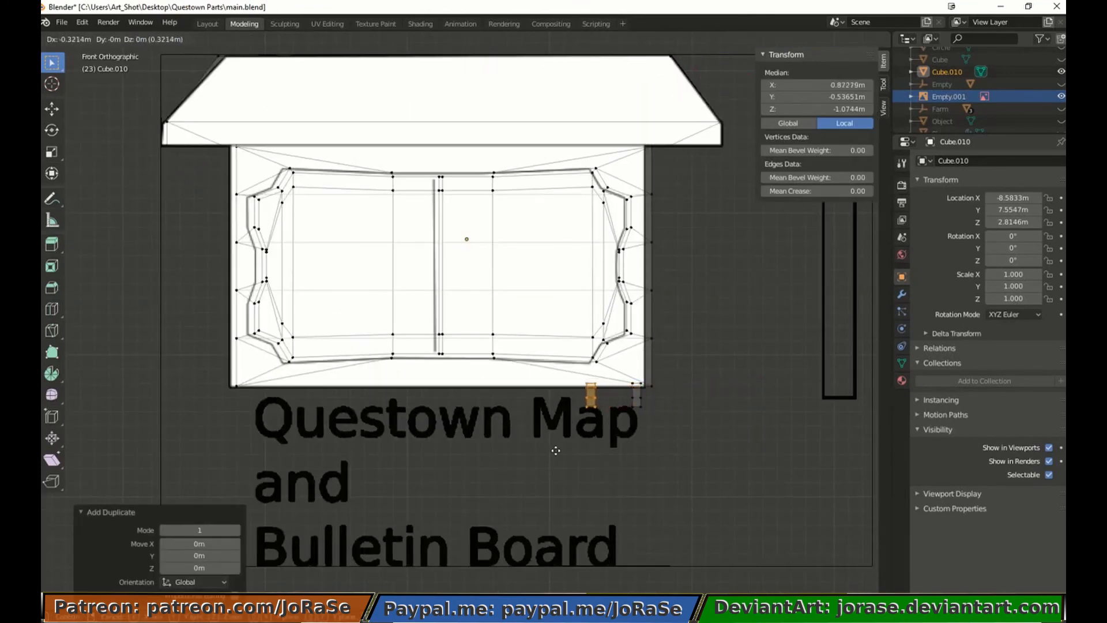
{"action": "left_click", "coordinate": [499, 451]}
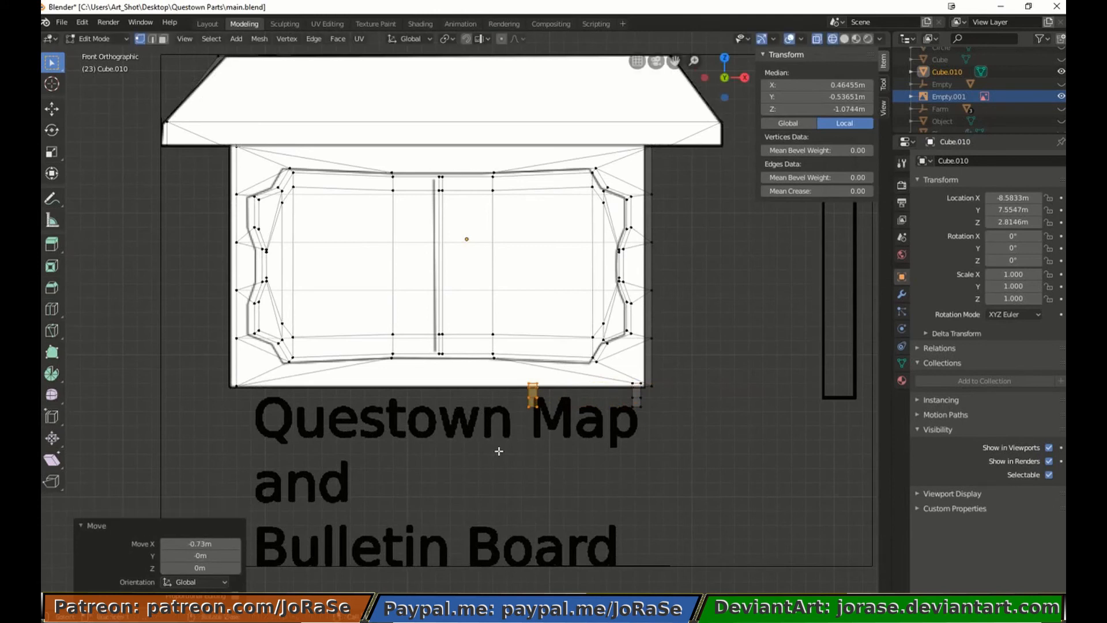
Duplicate both feet and place the copied pair under the board's -X half, with the outer foot near the corner
{"action": "key", "text": "b"}
{"action": "left_click_drag", "start_coordinate": [611, 376], "coordinate": [644, 448]}
{"action": "key", "text": "g"}
{"action": "key", "text": "z"}
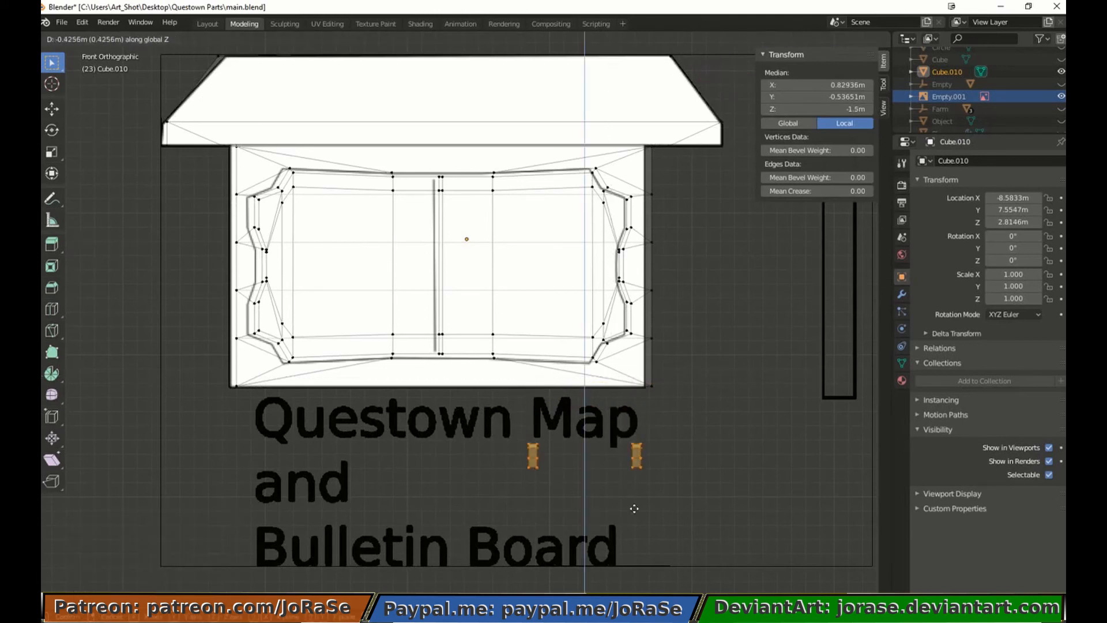
{"action": "right_click", "coordinate": [633, 509]}
{"action": "key", "text": "shift+d"}
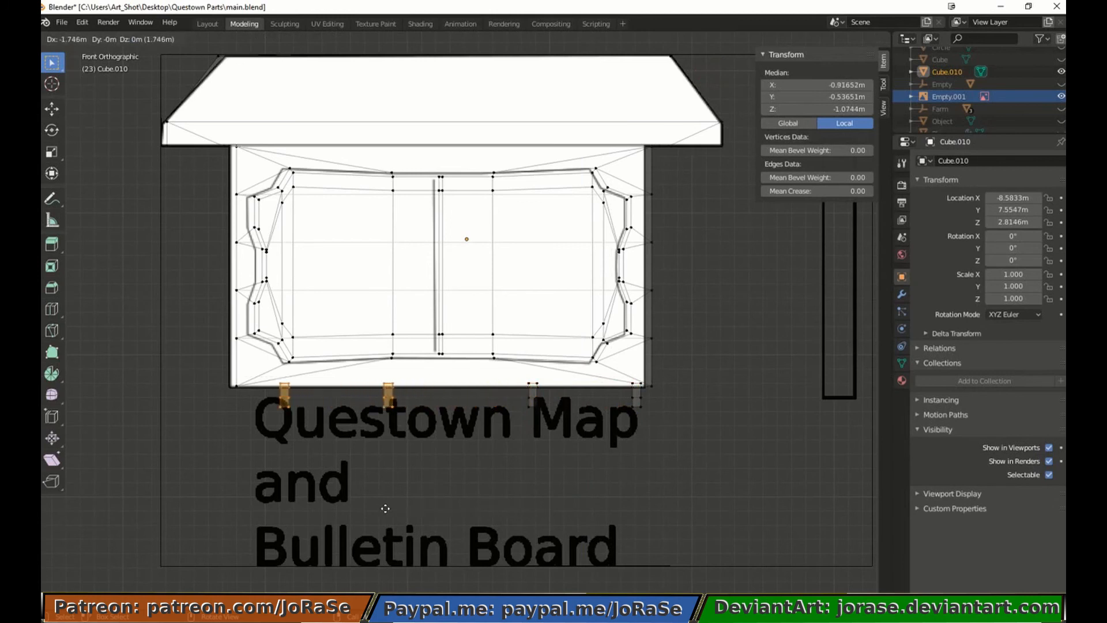
{"action": "left_click", "coordinate": [353, 509]}
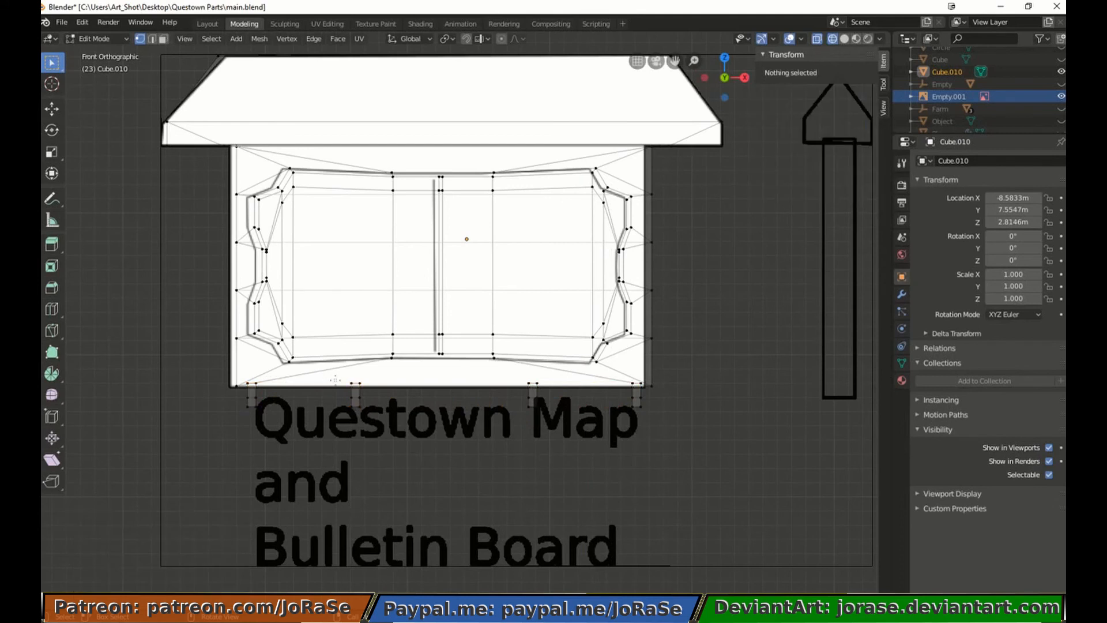
Move each of the two inner feet horizontally toward the middle of the board
{"action": "left_click", "coordinate": [356, 395]}
{"action": "key", "text": "g"}
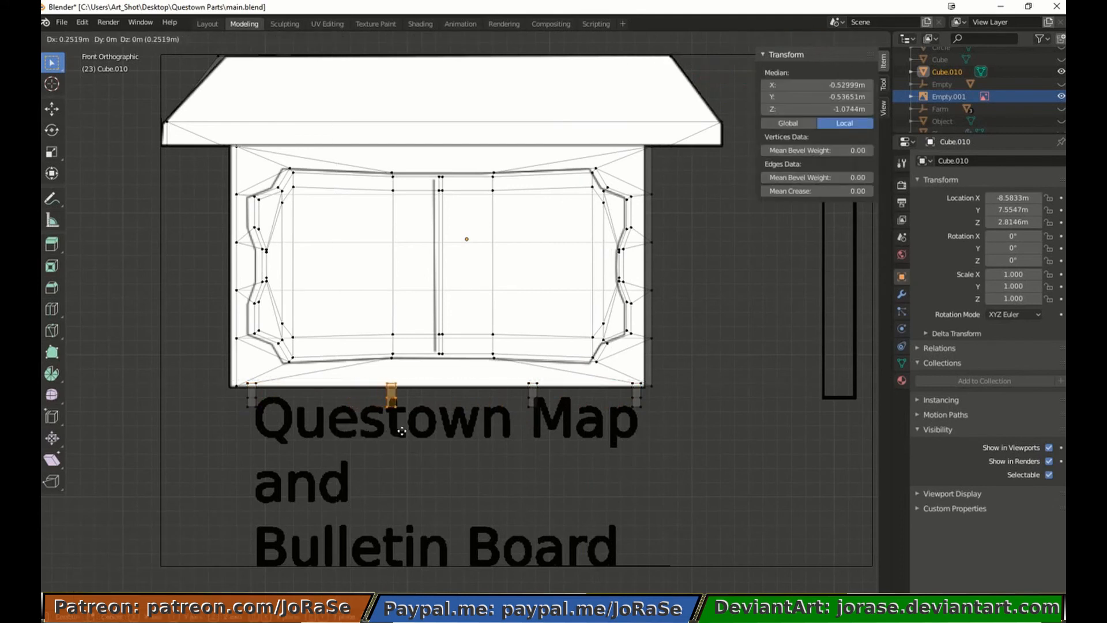
{"action": "left_click", "coordinate": [403, 431]}
{"action": "left_click", "coordinate": [406, 431]}
{"action": "left_click_drag", "start_coordinate": [514, 372], "coordinate": [544, 428]}
{"action": "key", "text": "g"}
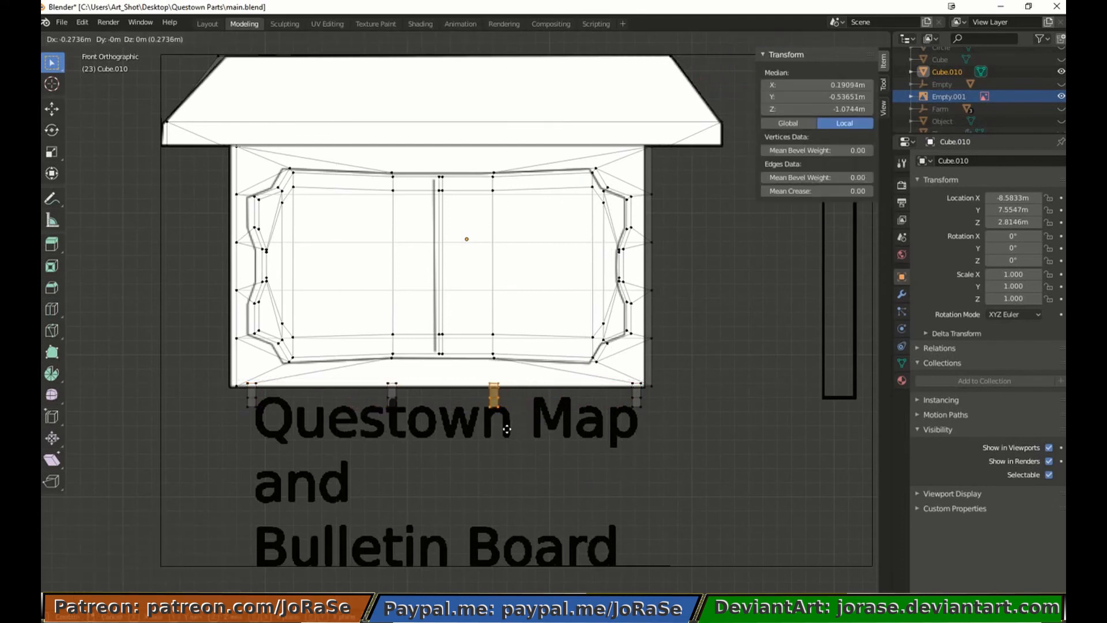
{"action": "left_click", "coordinate": [513, 429]}
Shift the inner foot on the -X side slightly back toward -X, and return to Object Mode with solid shading
{"action": "key", "text": "alt+a"}
{"action": "key", "text": "b"}
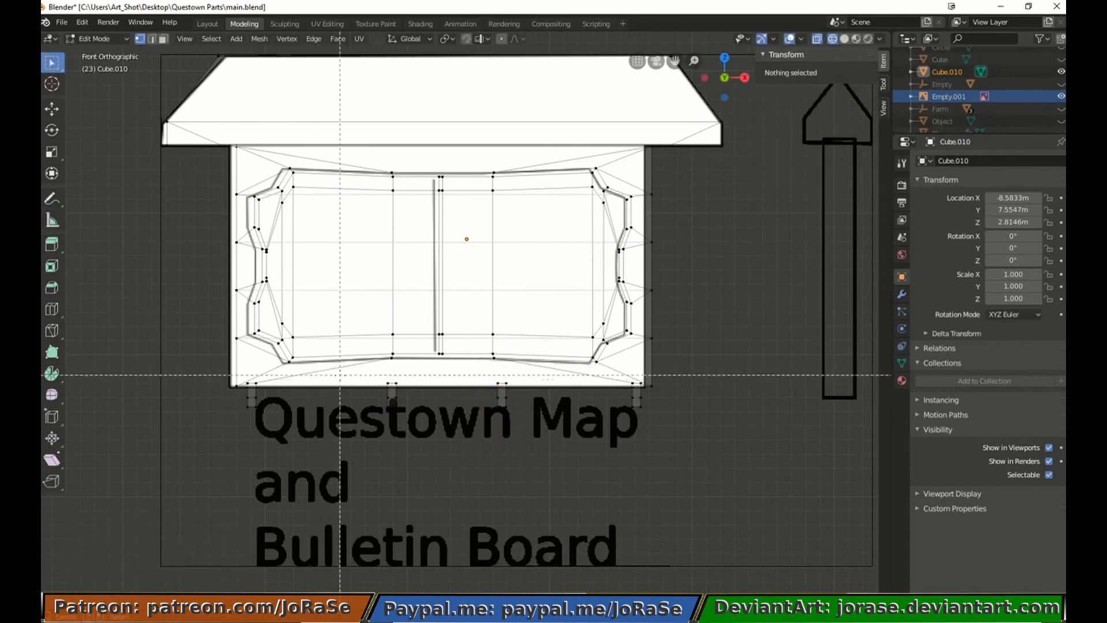
{"action": "left_click_drag", "start_coordinate": [368, 376], "coordinate": [425, 442]}
{"action": "key", "text": "g"}
{"action": "left_click", "coordinate": [417, 442]}
{"action": "key", "text": "alt+a"}
{"action": "key", "text": "Tab"}
{"action": "key", "text": "z"}
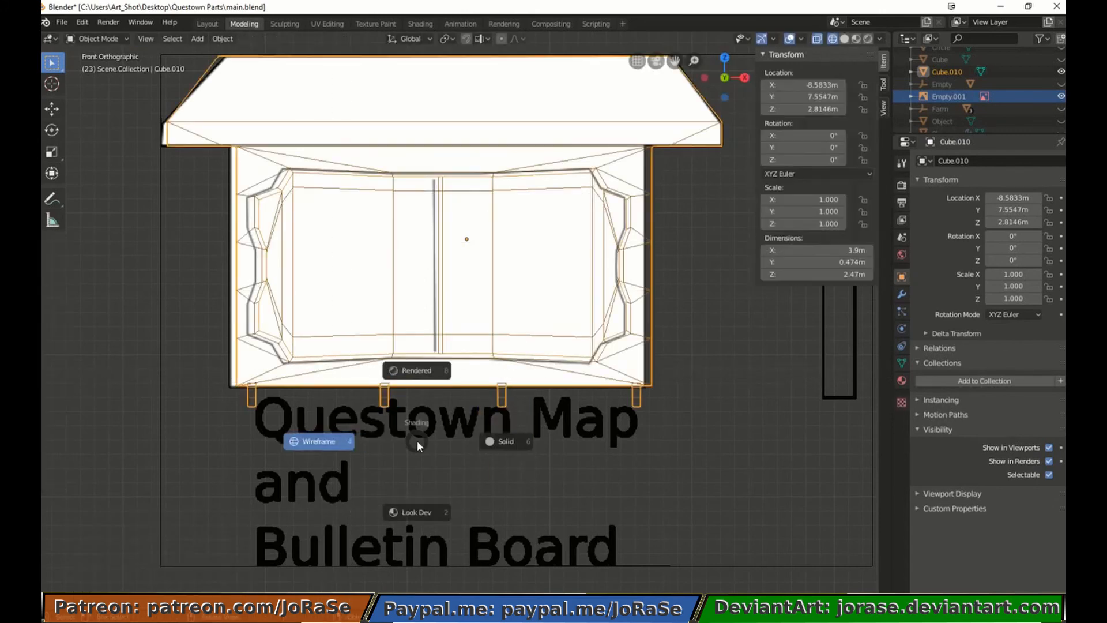
{"action": "left_click", "coordinate": [501, 441]}
{"action": "key", "text": "alt+a"}
In the right side view, scale the outer ends of all four feet by about 1.55 along Y
{"action": "mouse_move", "coordinate": [307, 277]}
{"action": "middle_mouse_down"}
{"action": "mouse_move", "coordinate": [393, 323]}
{"action": "mouse_move", "coordinate": [233, 247]}
{"action": "mouse_move", "coordinate": [164, 261]}
{"action": "mouse_move", "coordinate": [174, 265]}
{"action": "middle_mouse_up"}
{"action": "scroll", "coordinate": [391, 292], "scroll_direction": "down", "scroll_amount": 4}
{"action": "key", "text": "Tab"}
{"action": "key", "text": "grave"}
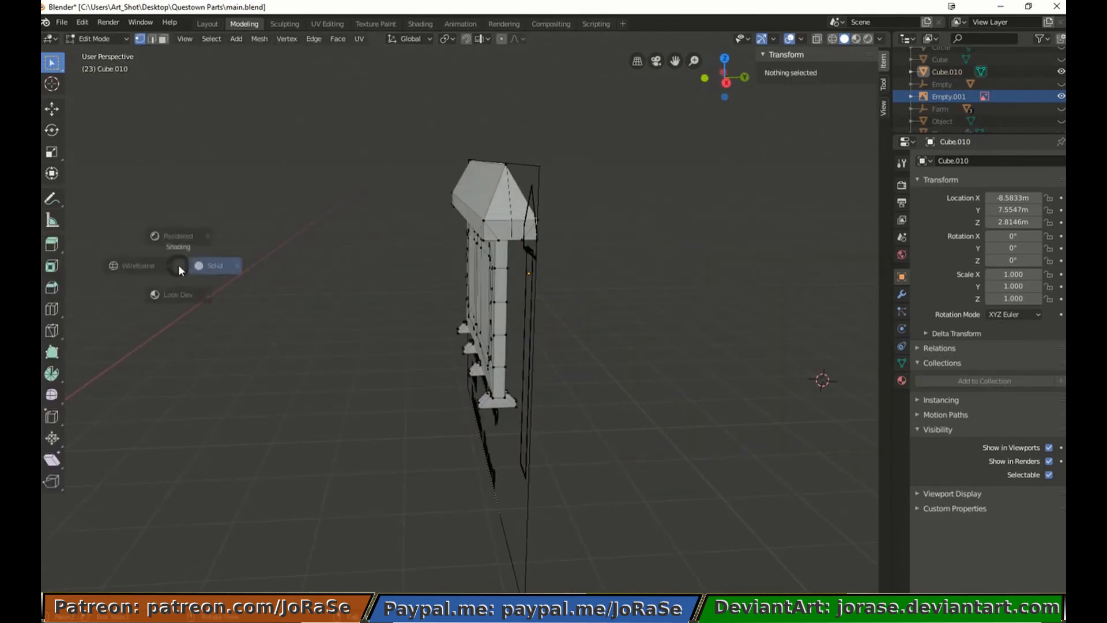
{"action": "left_click", "coordinate": [178, 264]}
{"action": "left_click_drag", "start_coordinate": [459, 362], "coordinate": [509, 399]}
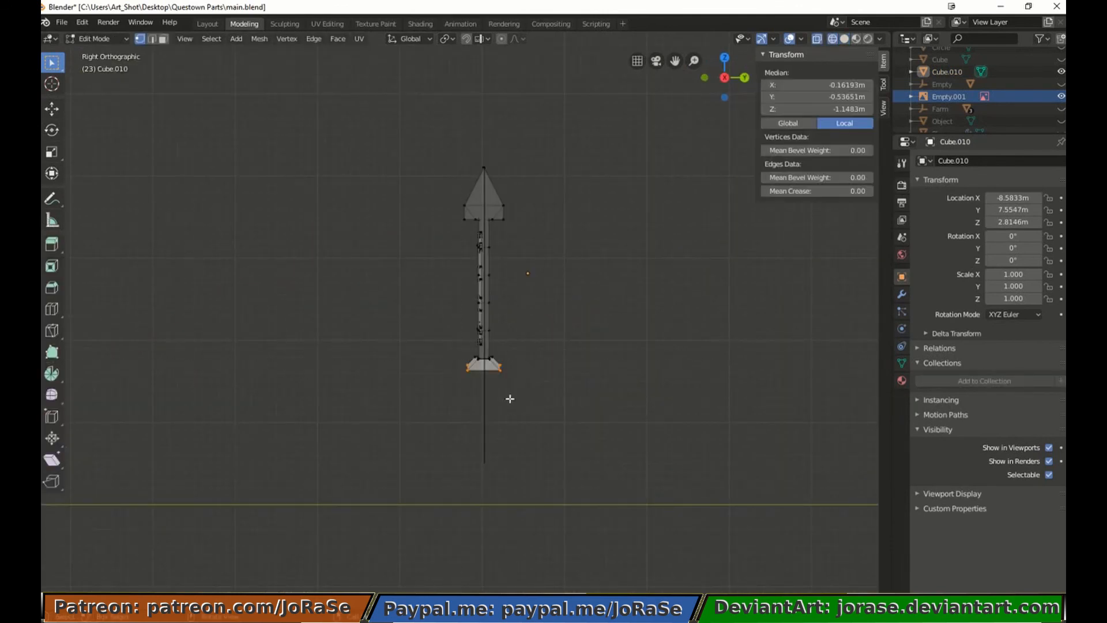
{"action": "key", "text": "s"}
{"action": "key", "text": "y"}
{"action": "left_click", "coordinate": [519, 413]}
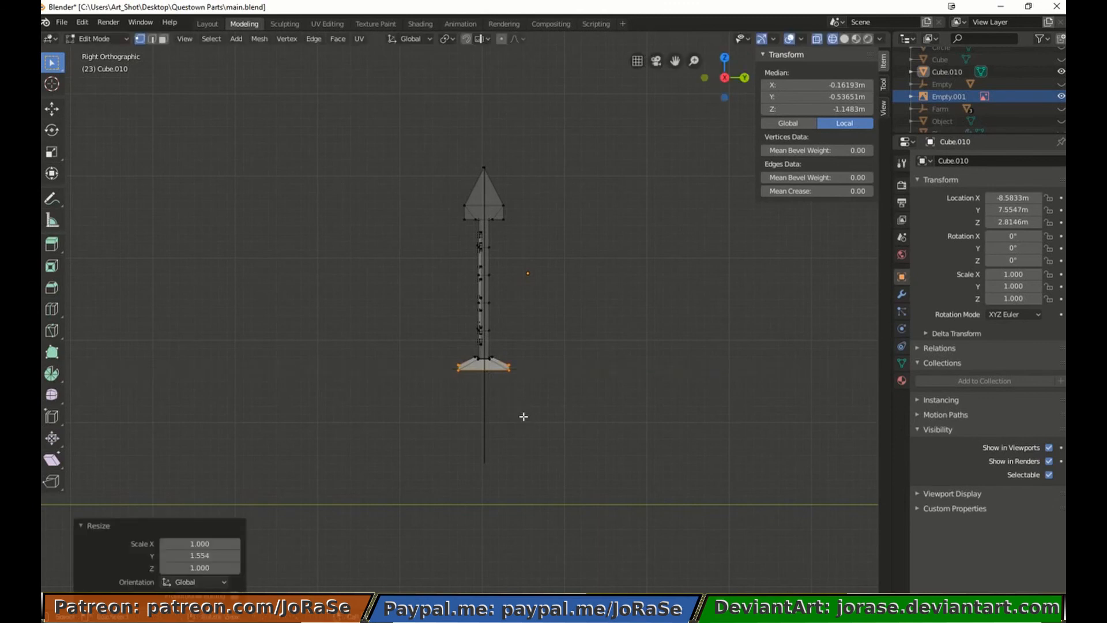
Lower the feet's outer ends about 0.09 m, pull their bottom vertices further down, and return to Object Mode with solid shading
{"action": "key", "text": "g"}
{"action": "key", "text": "z"}
{"action": "left_click", "coordinate": [521, 423]}
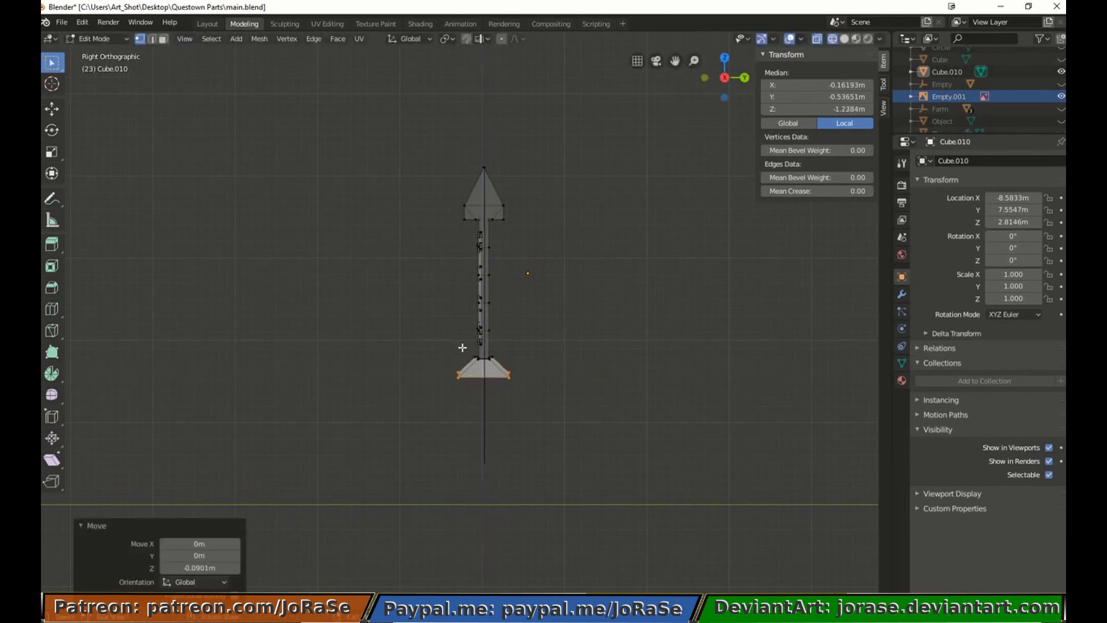
{"action": "key", "text": "g"}
{"action": "key", "text": "z"}
{"action": "left_click", "coordinate": [521, 379]}
{"action": "key", "text": "Tab"}
{"action": "key", "text": "z"}
{"action": "left_click", "coordinate": [317, 293]}
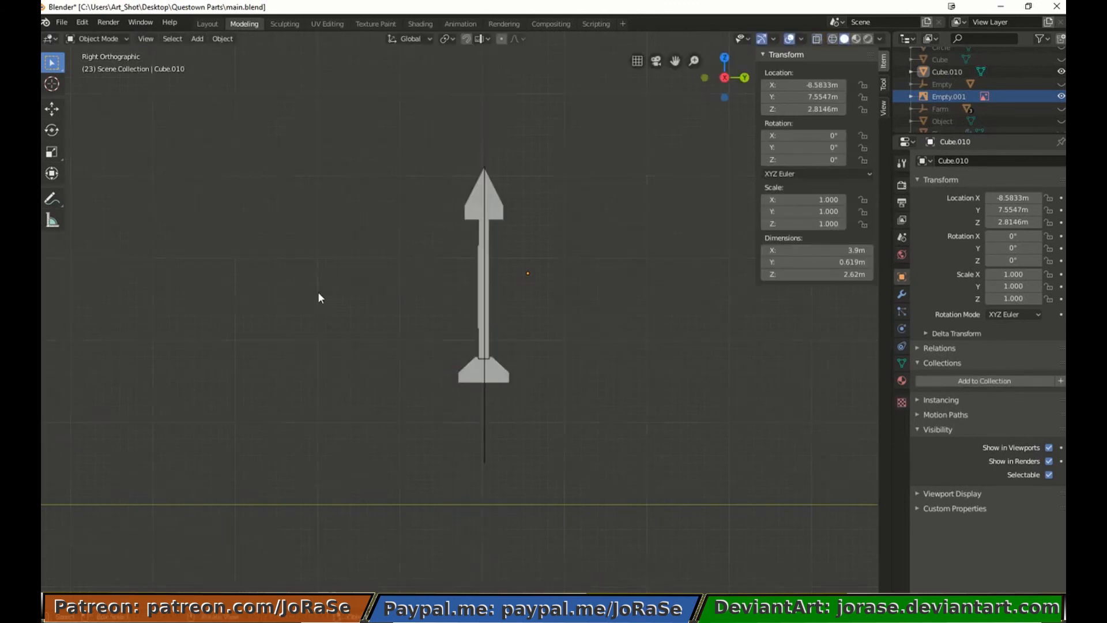
Delete the reference image of the map and bulletin board from the scene
{"action": "middle_click_drag", "start_coordinate": [317, 293], "coordinate": [682, 334]}
{"action": "left_click", "coordinate": [679, 297]}
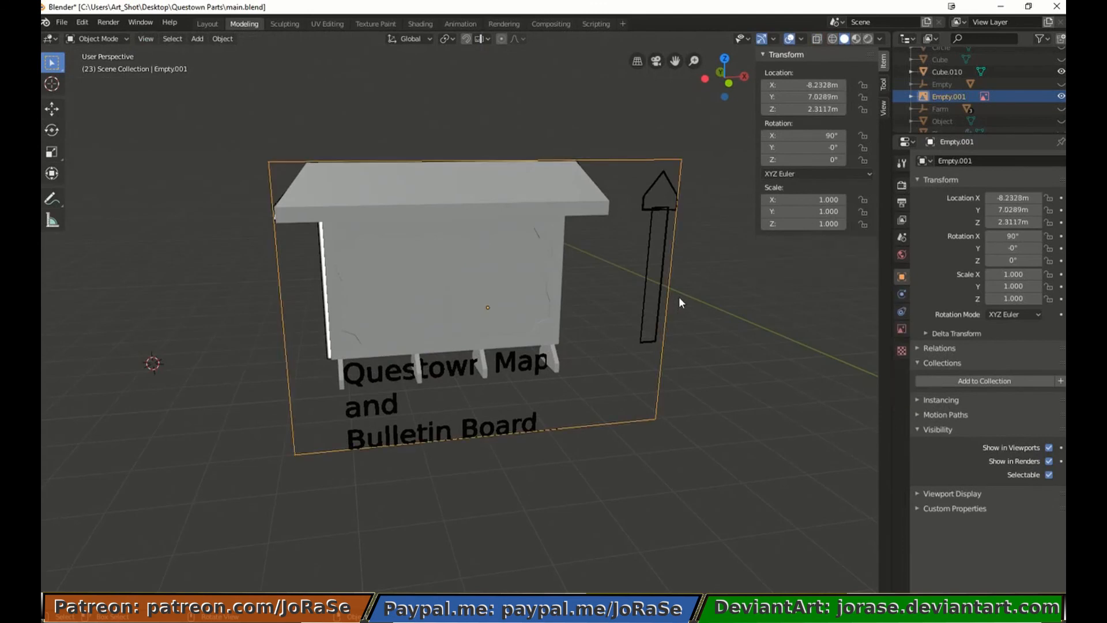
{"action": "key", "text": "Delete"}
Add a cube-shaped empty and align it over the bulletin board in the top and front views
{"action": "key", "text": "KP_7"}
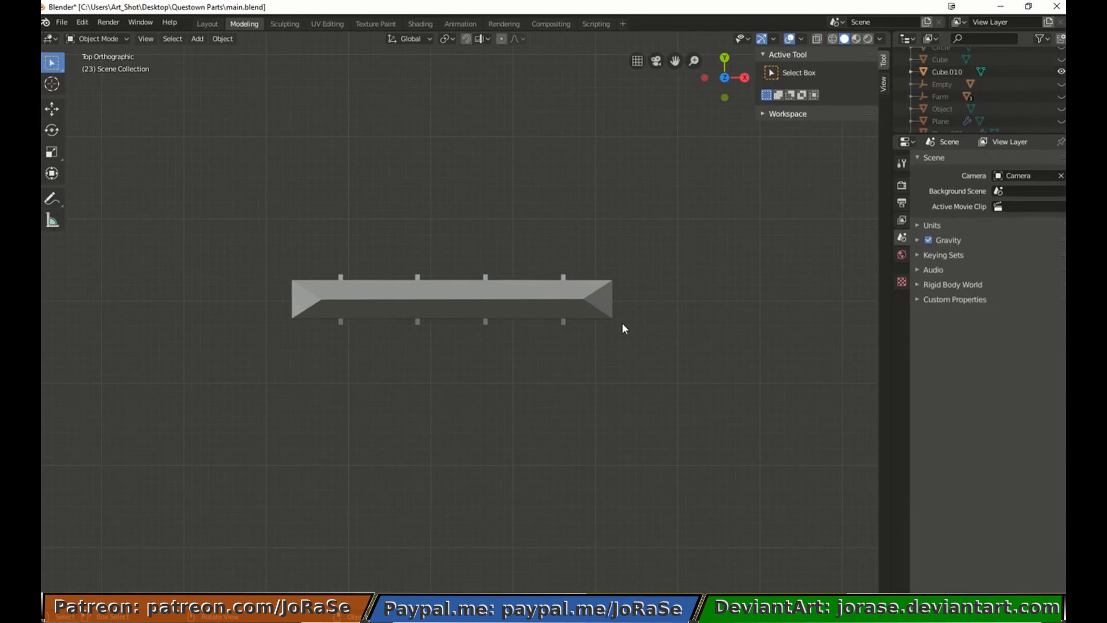
{"action": "left_click", "coordinate": [197, 39]}
{"action": "mouse_move", "coordinate": [254, 163]}
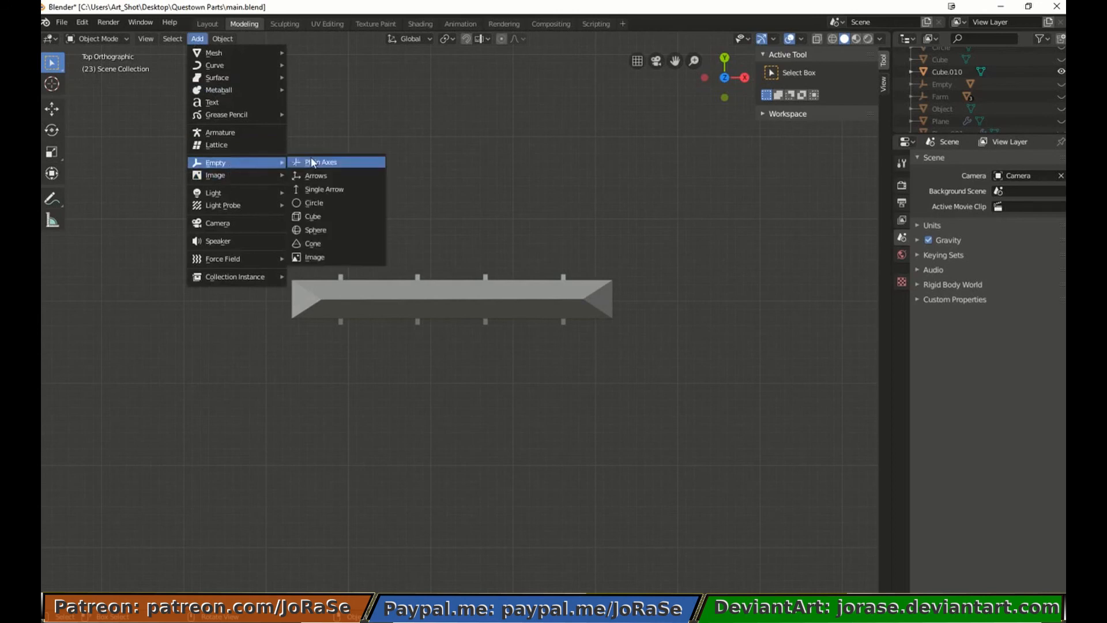
{"action": "left_click", "coordinate": [321, 222]}
{"action": "scroll", "coordinate": [323, 208], "scroll_direction": "down", "scroll_amount": 8}
{"action": "key", "text": "g"}
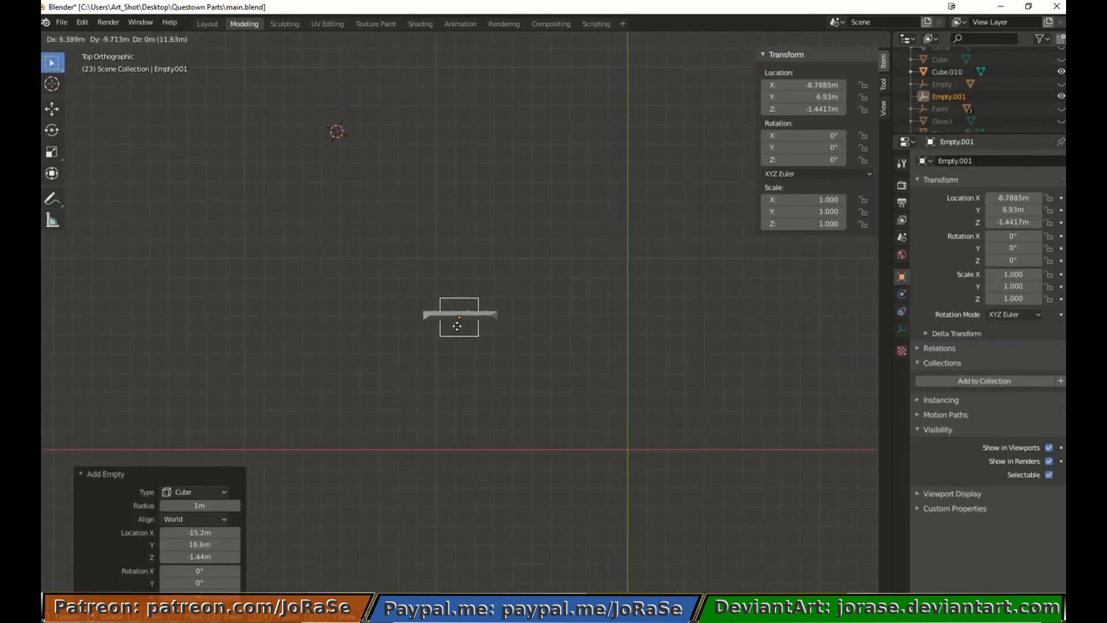
{"action": "left_click", "coordinate": [458, 325]}
{"action": "key", "text": "KP_1"}
{"action": "key", "text": "g"}
{"action": "key", "text": "z"}
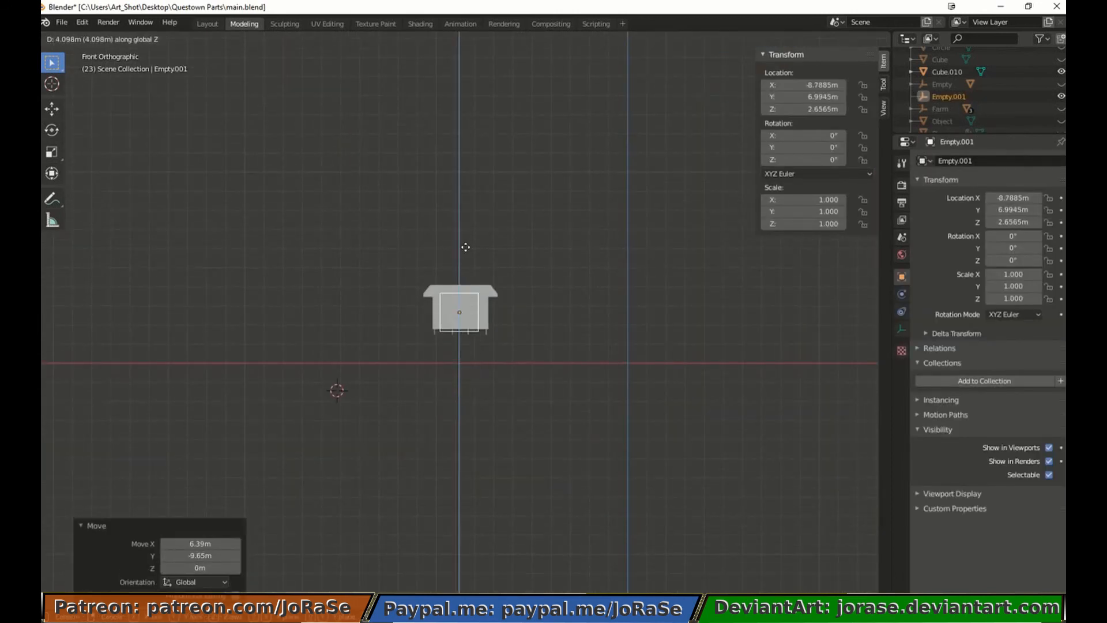
{"action": "left_click", "coordinate": [465, 247]}
Parent the bulletin board to the cube empty and move the empty about 0.84 m along X and 1.45 m up
{"action": "left_click", "coordinate": [480, 309]}
{"action": "left_click", "coordinate": [476, 307], "text": "shift"}
{"action": "key", "text": "ctrl+p"}
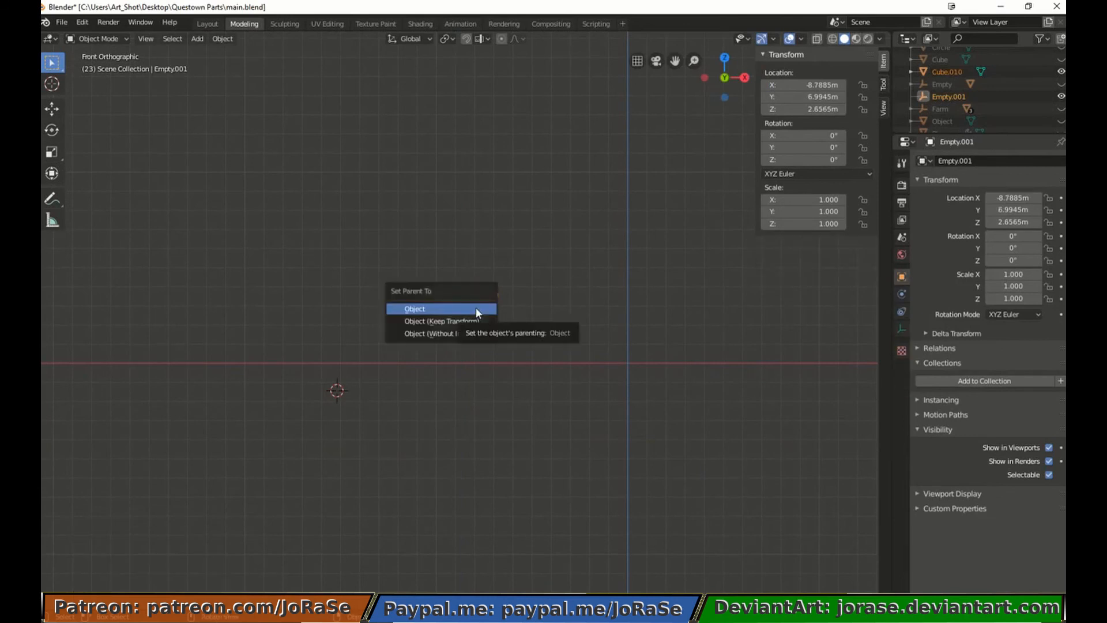
{"action": "left_click", "coordinate": [476, 306]}
{"action": "left_click", "coordinate": [489, 249]}
{"action": "left_click", "coordinate": [479, 316]}
{"action": "key", "text": "g"}
{"action": "left_click", "coordinate": [494, 290]}
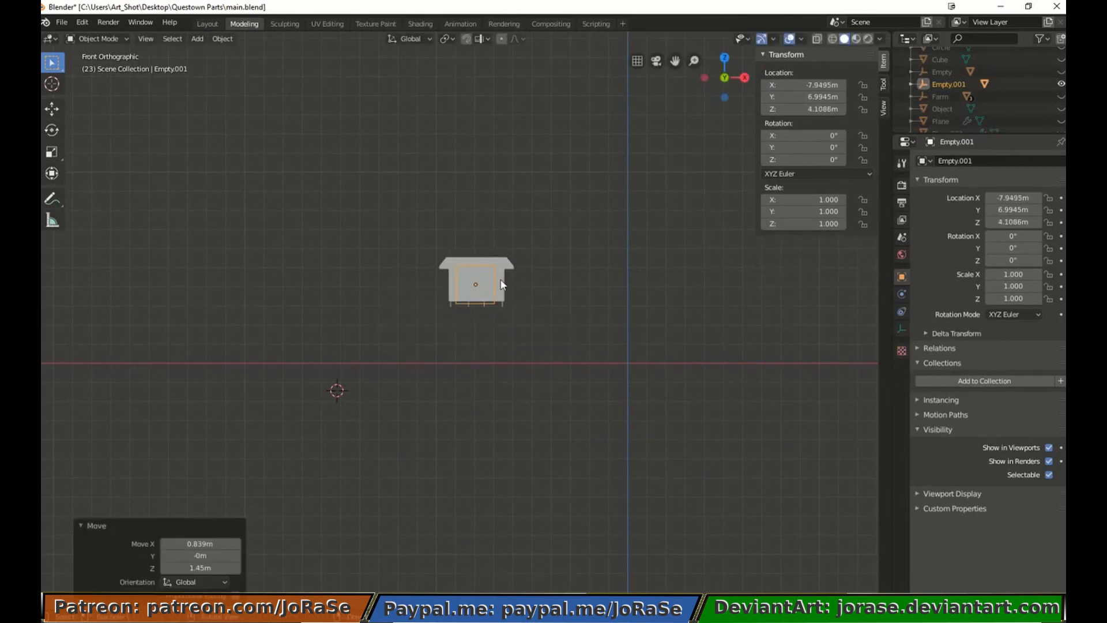
Unhide the rest of the town and scale the board's empty to about 0.331
{"action": "key", "text": "alt+h"}
{"action": "left_click", "coordinate": [501, 279]}
{"action": "left_click", "coordinate": [494, 266]}
{"action": "middle_click_drag", "start_coordinate": [507, 236], "coordinate": [475, 282]}
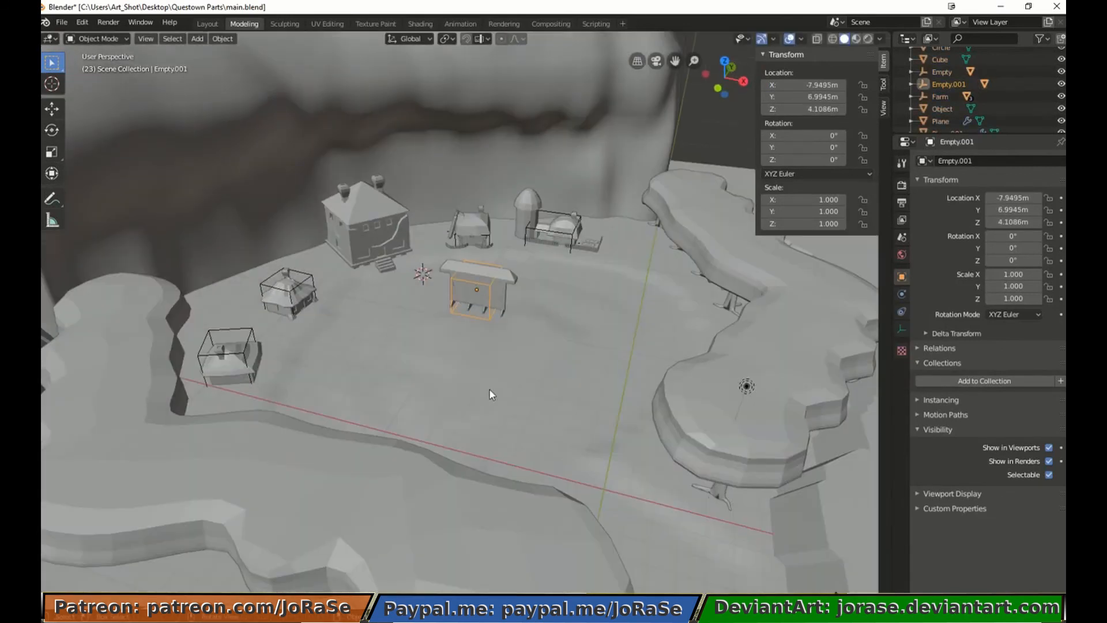
{"action": "key", "text": "s"}
{"action": "left_click", "coordinate": [486, 340]}
{"action": "scroll", "coordinate": [494, 387], "scroll_direction": "up", "scroll_amount": 5}
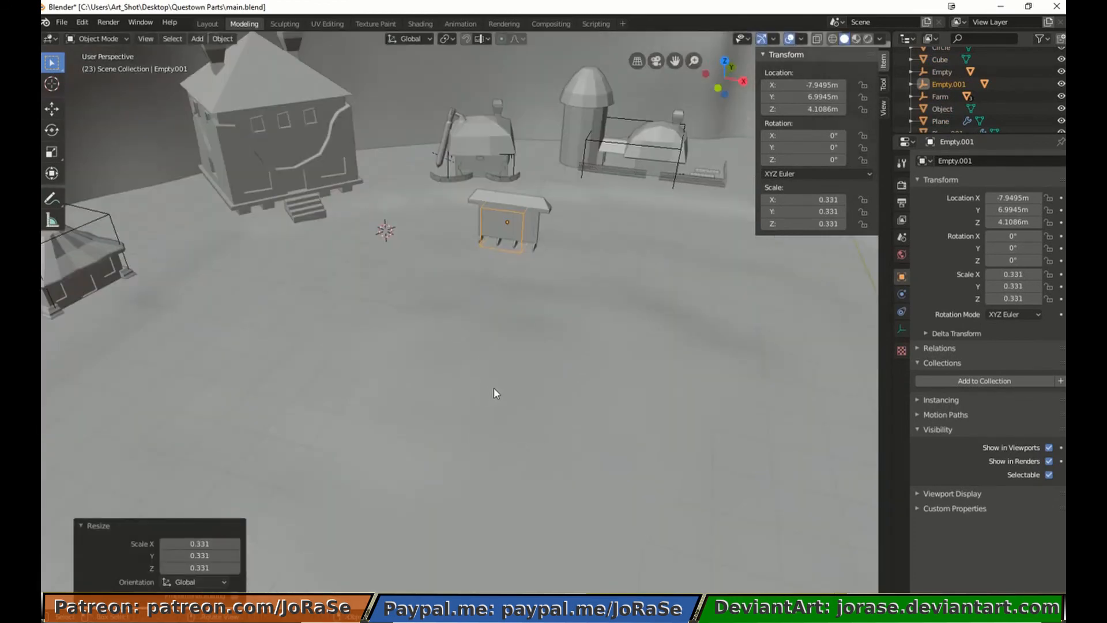
In the right side view, move the board's empty about 0.63 m along Y and 3.5 m down toward the ground
{"action": "key", "text": "KP_3"}
{"action": "key", "text": "g"}
{"action": "left_click", "coordinate": [547, 427]}
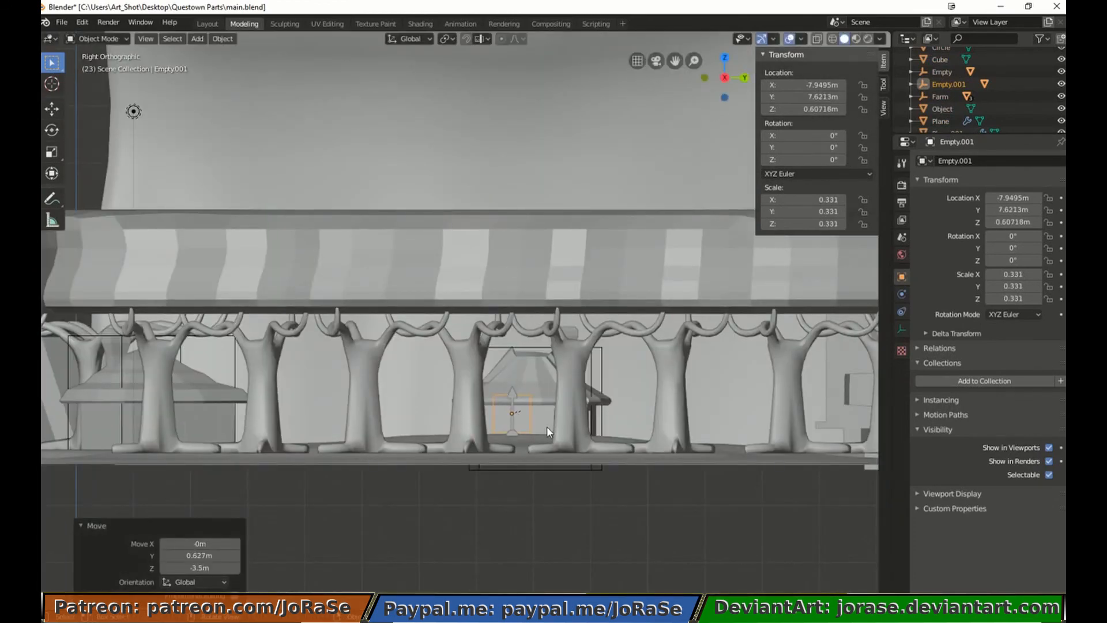
Scale the board's empty by a further 0.564 and move it about 0.03 m along Y and 0.14 m down
{"action": "key", "text": "s"}
{"action": "left_click", "coordinate": [535, 432]}
{"action": "key", "text": "g"}
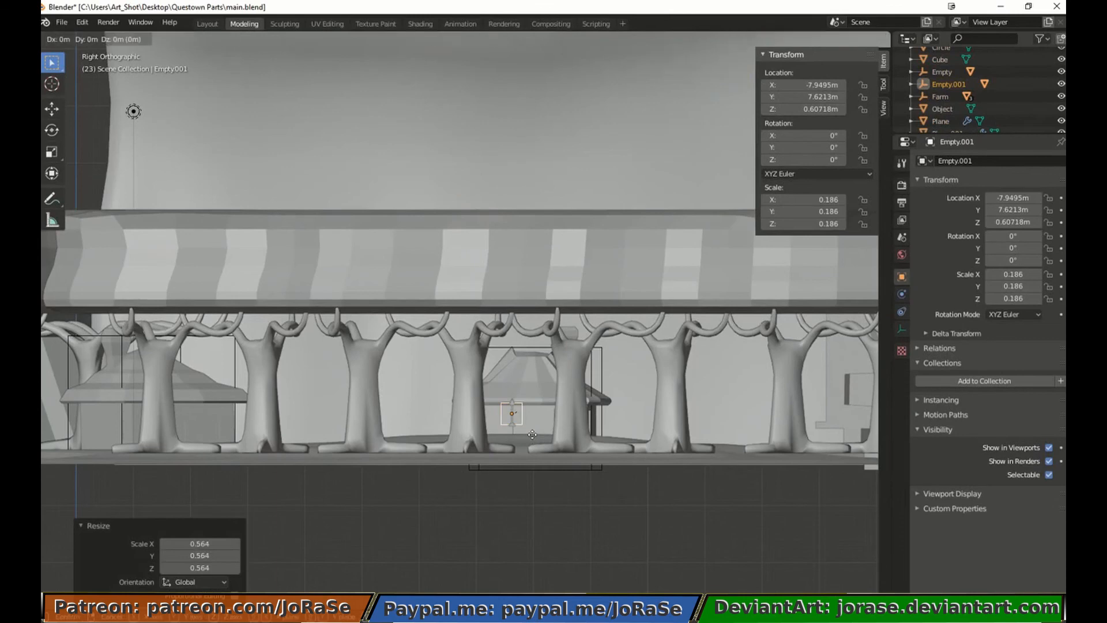
{"action": "left_click", "coordinate": [536, 439]}
Rotate the board's empty about -73.4° around the global Z axis
{"action": "middle_click_drag", "start_coordinate": [461, 437], "coordinate": [510, 493]}
{"action": "scroll", "coordinate": [502, 493], "scroll_direction": "up", "scroll_amount": 4}
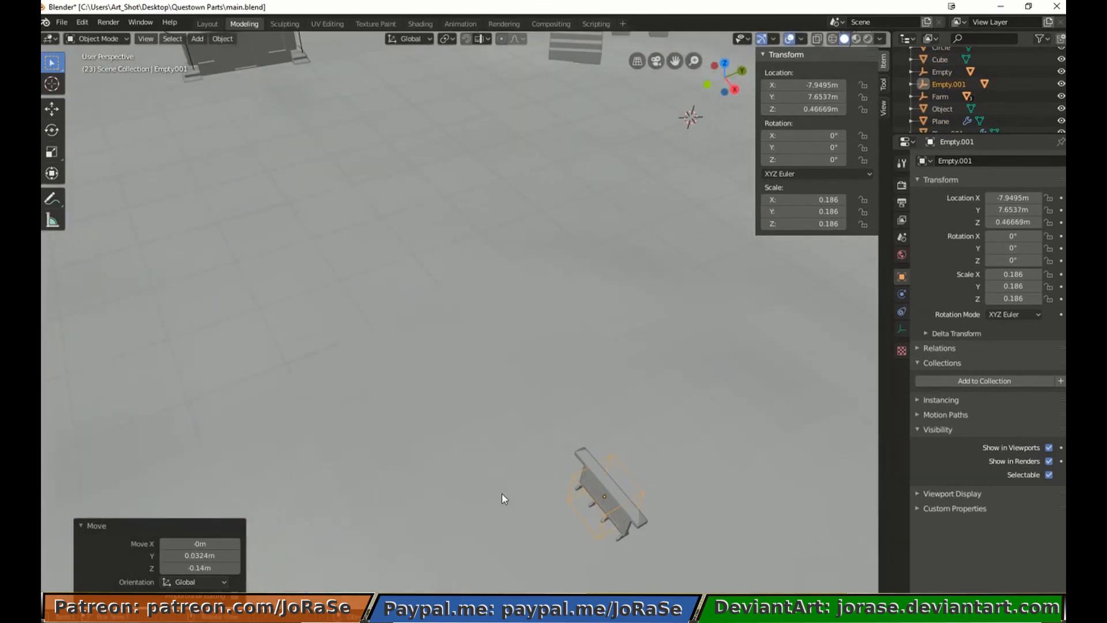
{"action": "key", "text": "r"}
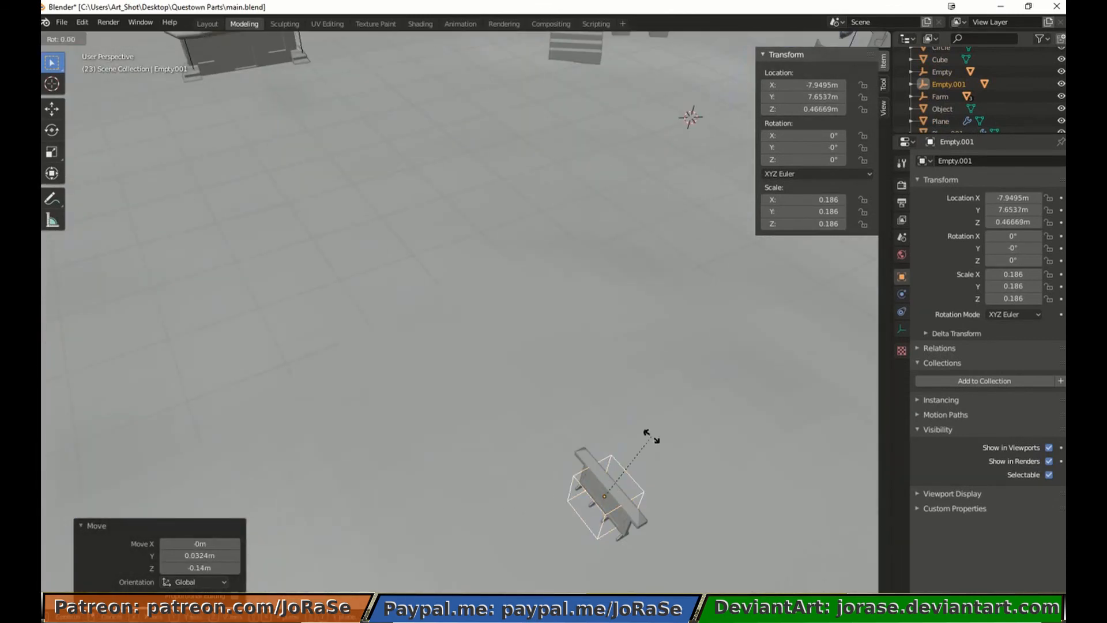
{"action": "key", "text": "z"}
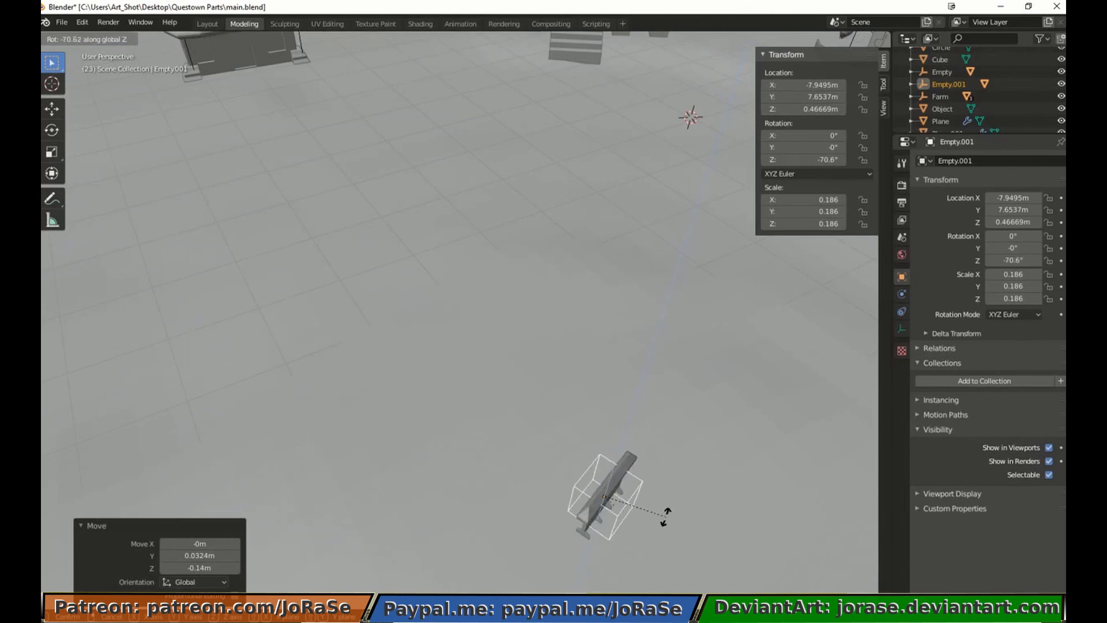
{"action": "left_click", "coordinate": [662, 515]}
Lower the board's empty 0.1 m along Z toward the town ground
{"action": "middle_click_drag", "start_coordinate": [662, 515], "coordinate": [588, 323]}
{"action": "key", "text": "g"}
{"action": "key", "text": "z"}
{"action": "left_click", "coordinate": [668, 527]}
{"action": "scroll", "coordinate": [575, 335], "scroll_direction": "up", "scroll_amount": 3}
{"action": "middle_click_drag", "start_coordinate": [523, 456], "coordinate": [551, 469]}
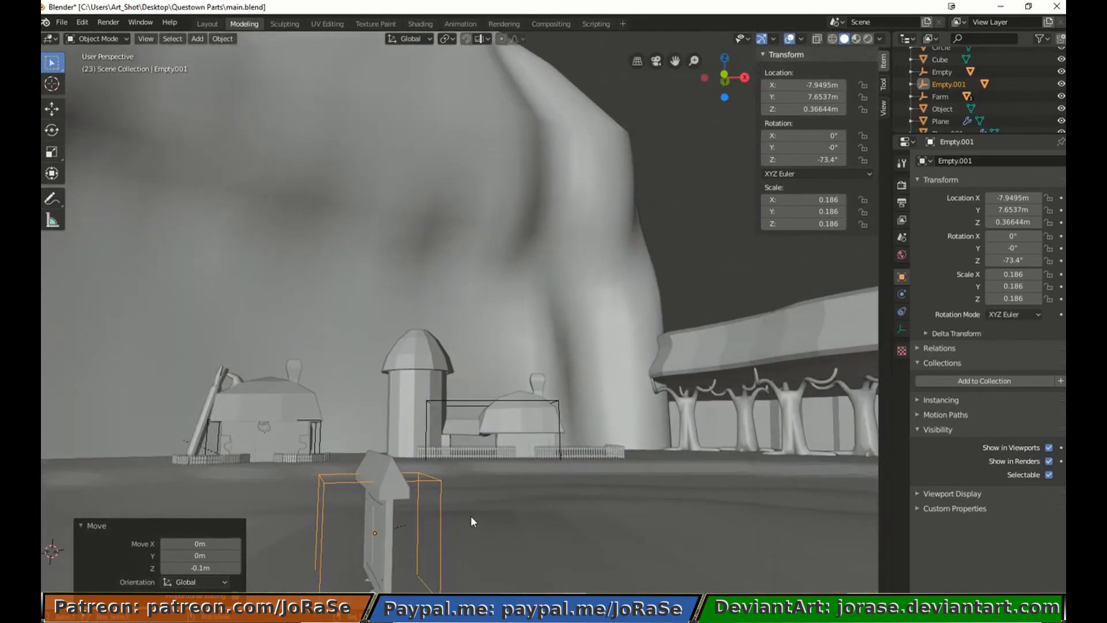
{"action": "middle_click_drag", "start_coordinate": [471, 516], "coordinate": [680, 455], "text": "shift"}
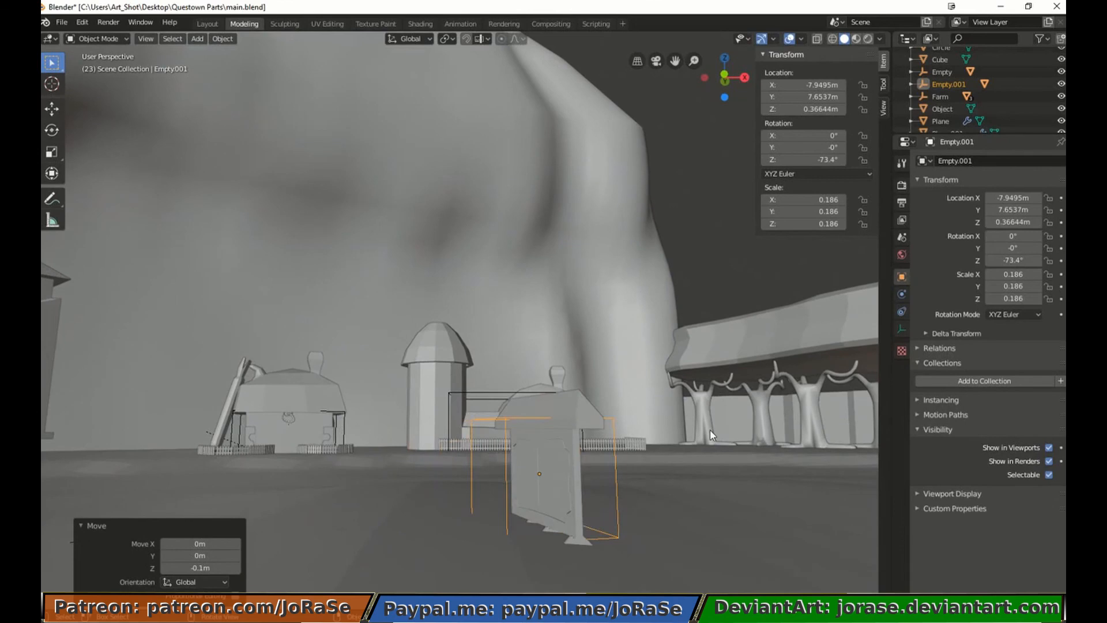
Move the board's empty about -0.317 m along X and raise it about 0.105 m along Z
{"action": "key", "text": "g"}
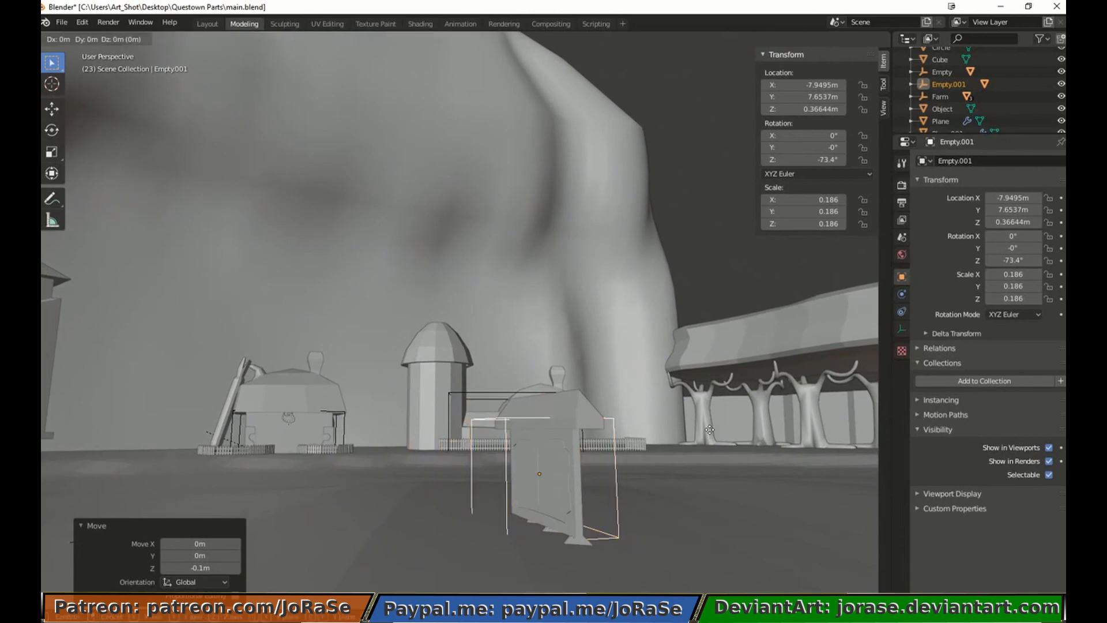
{"action": "key", "text": "x"}
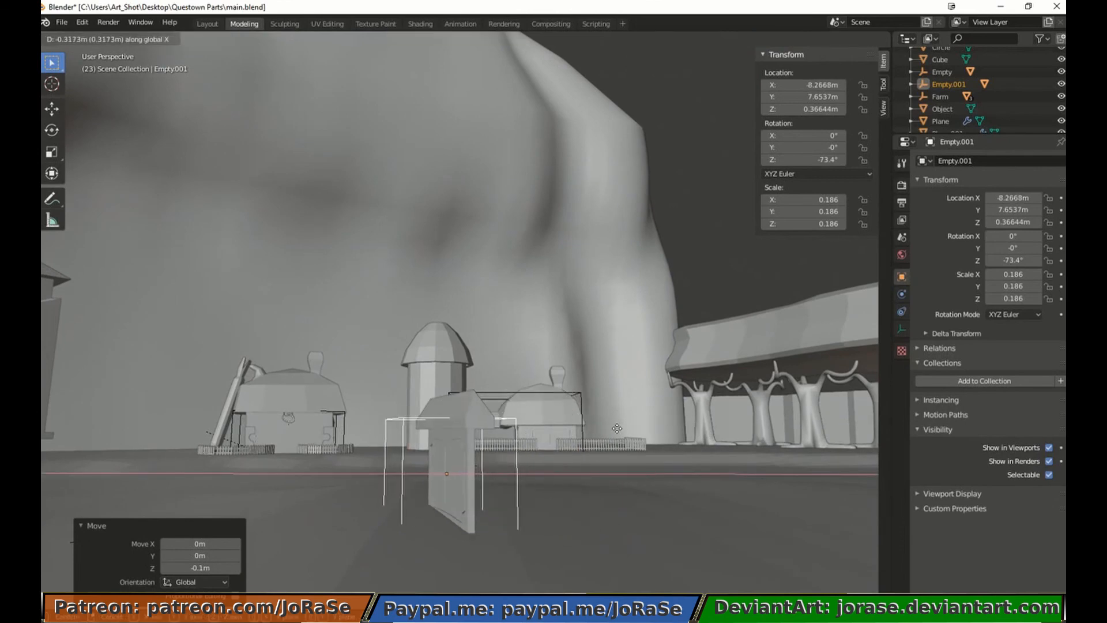
{"action": "left_click", "coordinate": [617, 428]}
{"action": "middle_click_drag", "start_coordinate": [618, 441], "coordinate": [715, 472]}
{"action": "scroll", "coordinate": [712, 470], "scroll_direction": "down", "scroll_amount": 5}
{"action": "scroll", "coordinate": [523, 426], "scroll_direction": "up", "scroll_amount": 3}
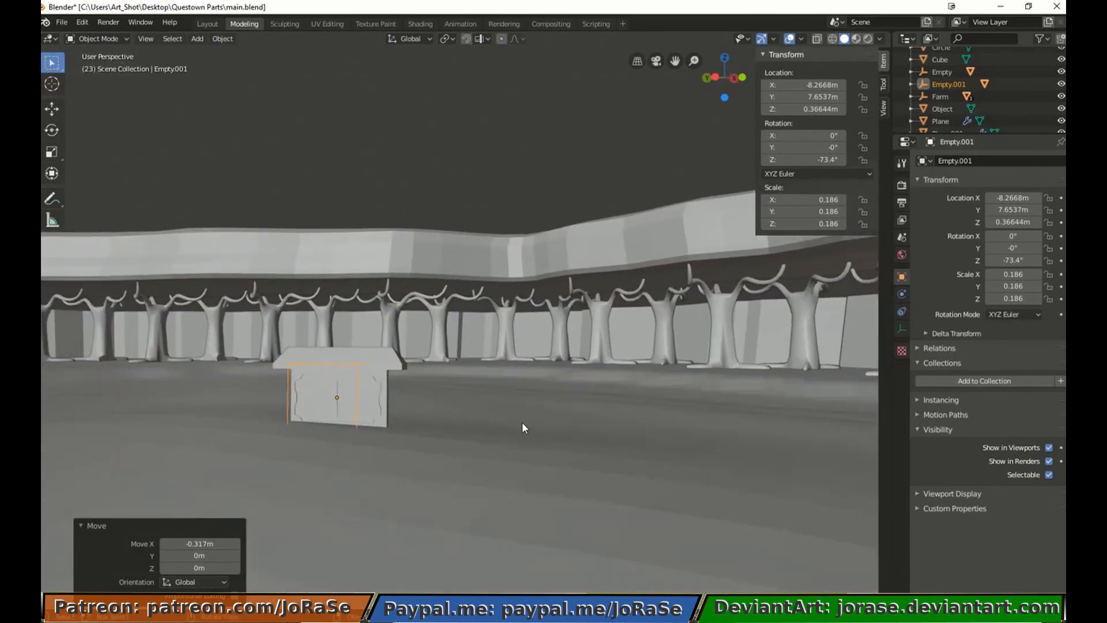
{"action": "key", "text": "g"}
{"action": "key", "text": "z"}
{"action": "left_click", "coordinate": [520, 403]}
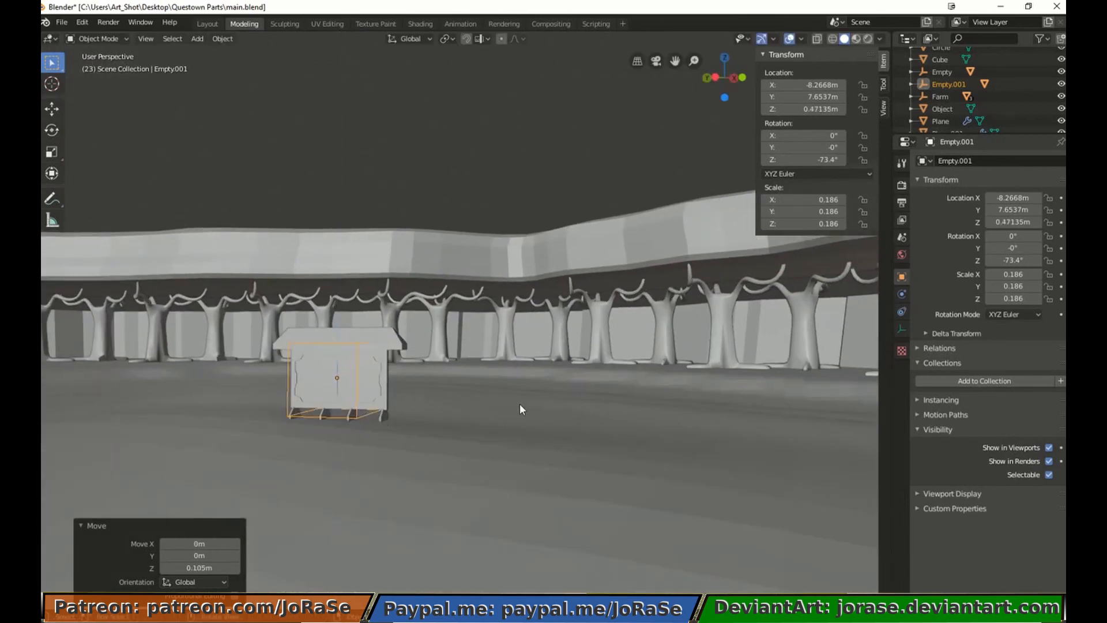
Shift the board's empty about 0.07 m along Y and about -0.46 m along X
{"action": "key", "text": "g"}
{"action": "key", "text": "y"}
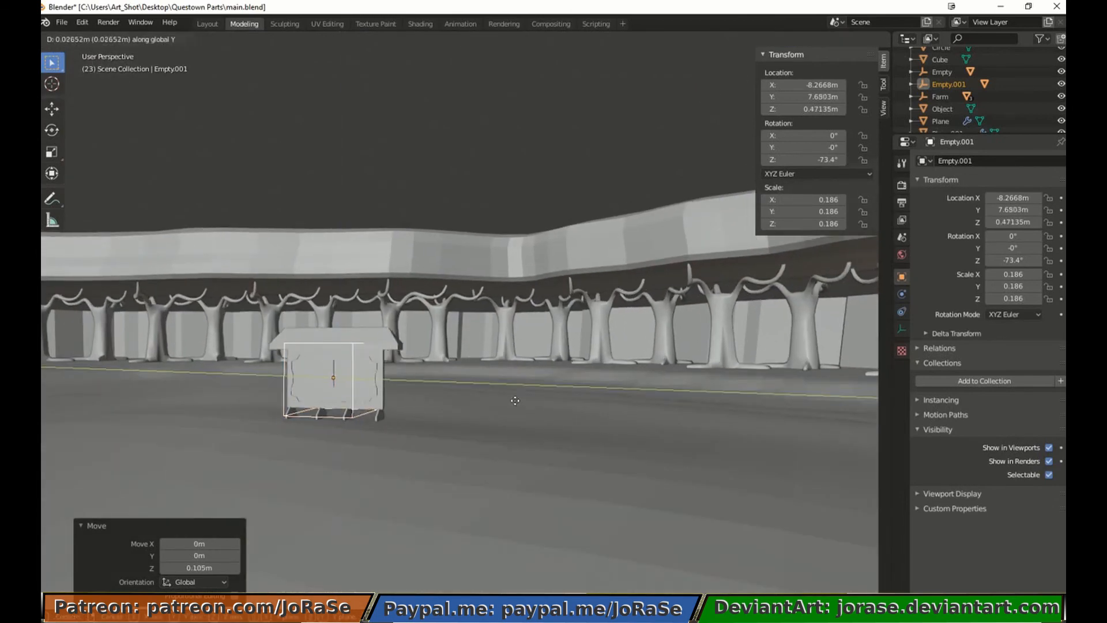
{"action": "left_click", "coordinate": [506, 397]}
{"action": "key", "text": "g"}
{"action": "key", "text": "x"}
{"action": "left_click", "coordinate": [442, 458]}
Lower the board's empty about 0.02 m along Z onto the town ground and check its placement across the whole town
{"action": "middle_click_drag", "start_coordinate": [443, 457], "coordinate": [241, 470]}
{"action": "key", "text": "g"}
{"action": "key", "text": "z"}
{"action": "left_click", "coordinate": [434, 451]}
{"action": "scroll", "coordinate": [466, 420], "scroll_direction": "down", "scroll_amount": 8}
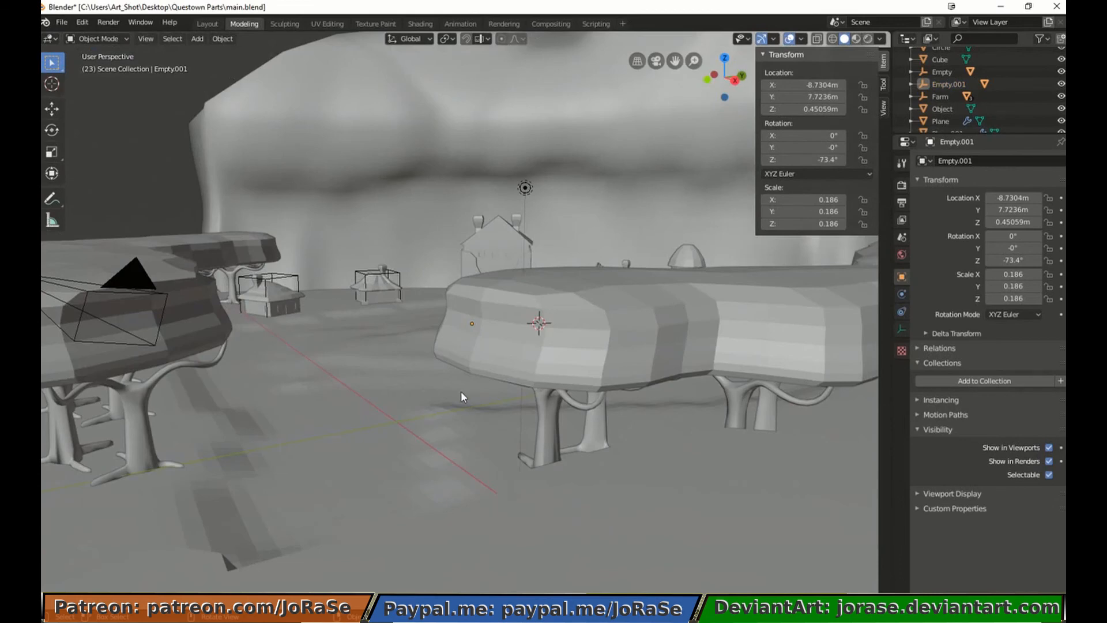
{"action": "scroll", "coordinate": [461, 391], "scroll_direction": "down", "scroll_amount": 5}
{"action": "middle_click_drag", "start_coordinate": [463, 383], "coordinate": [367, 460]}
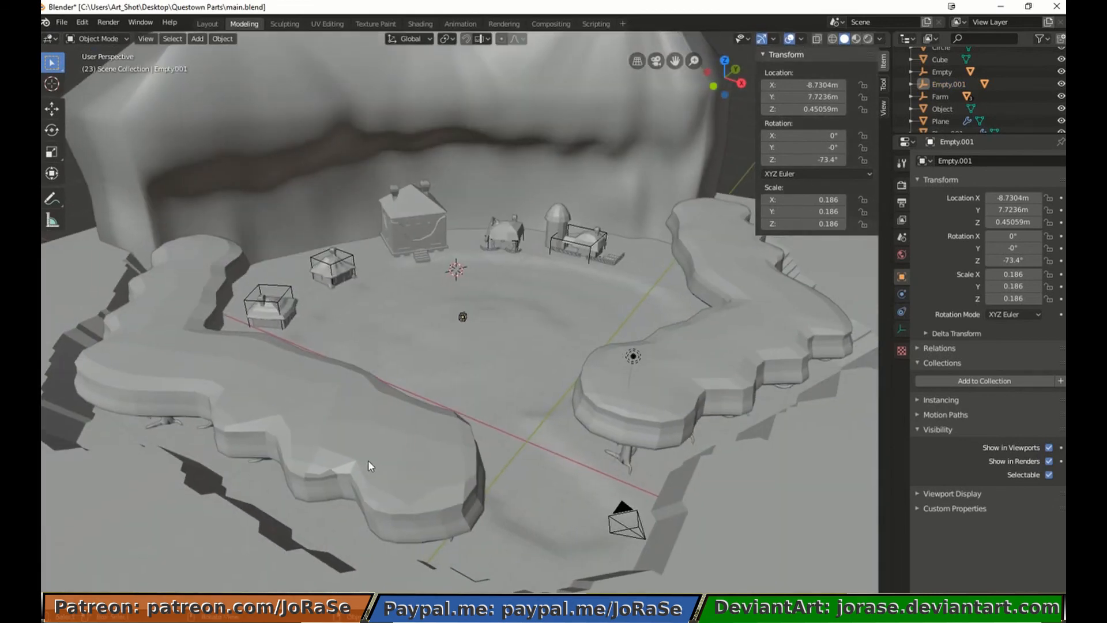